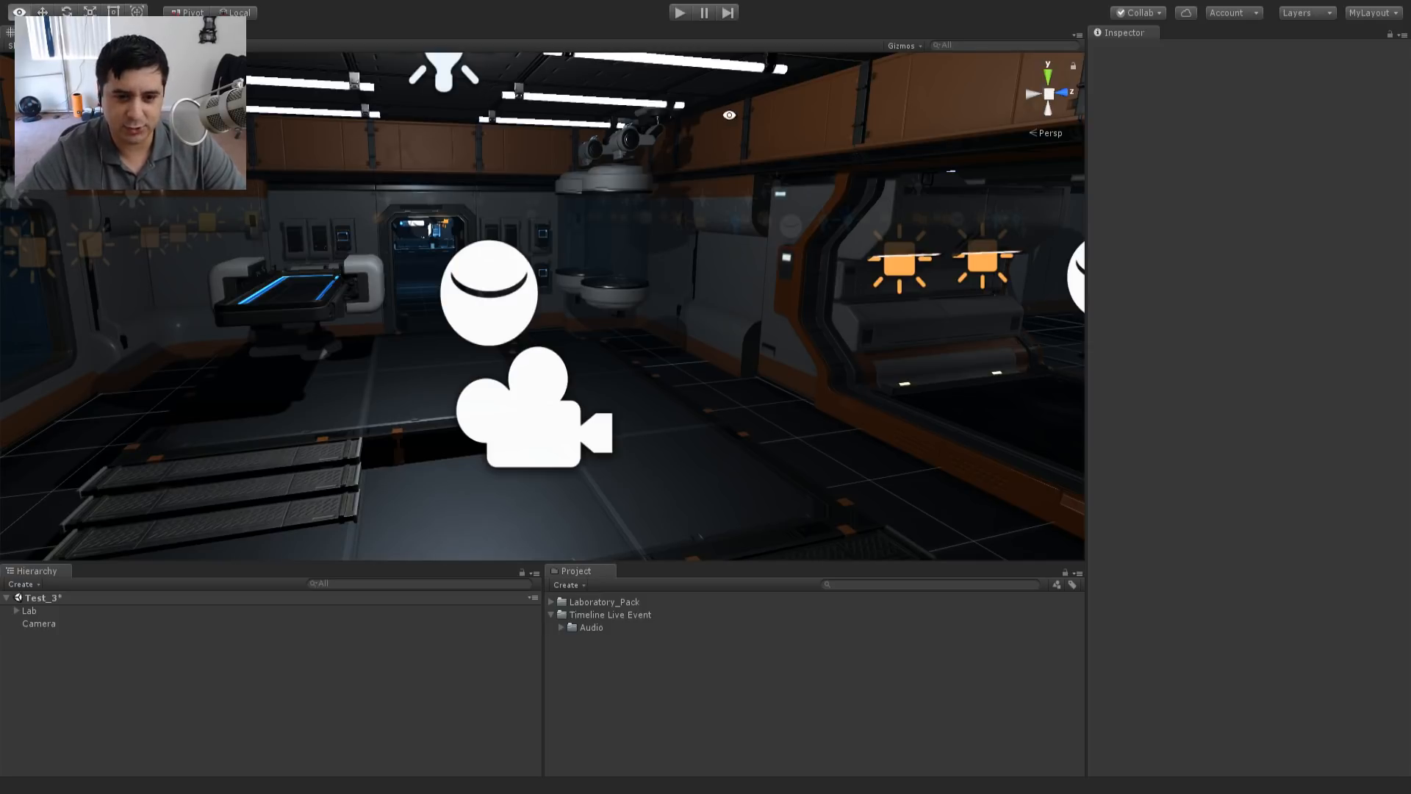
- Switch the editor to the Tall window layout and widen the Scene view
left_click_drag(676, 149, 645, 263, "alt")
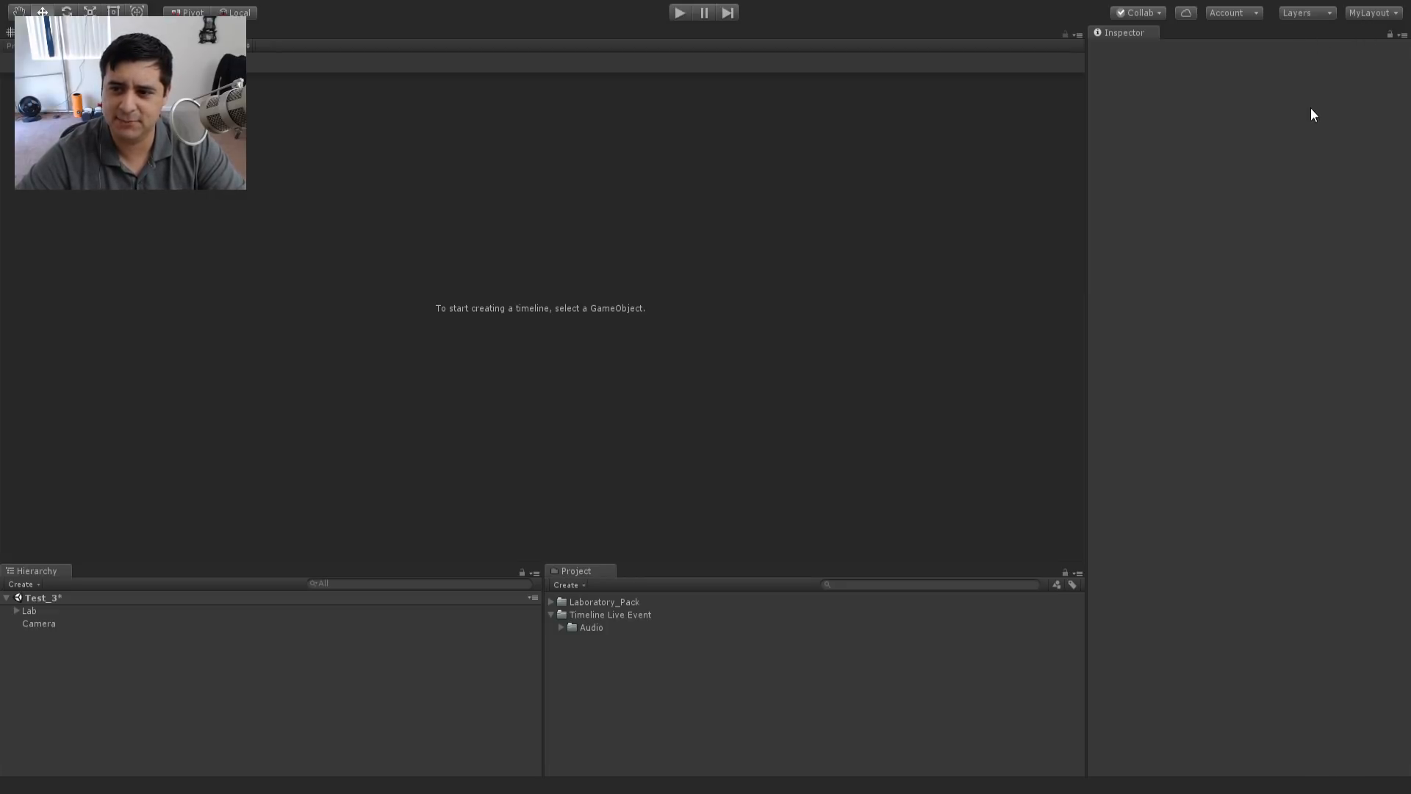
left_click(1287, 98)
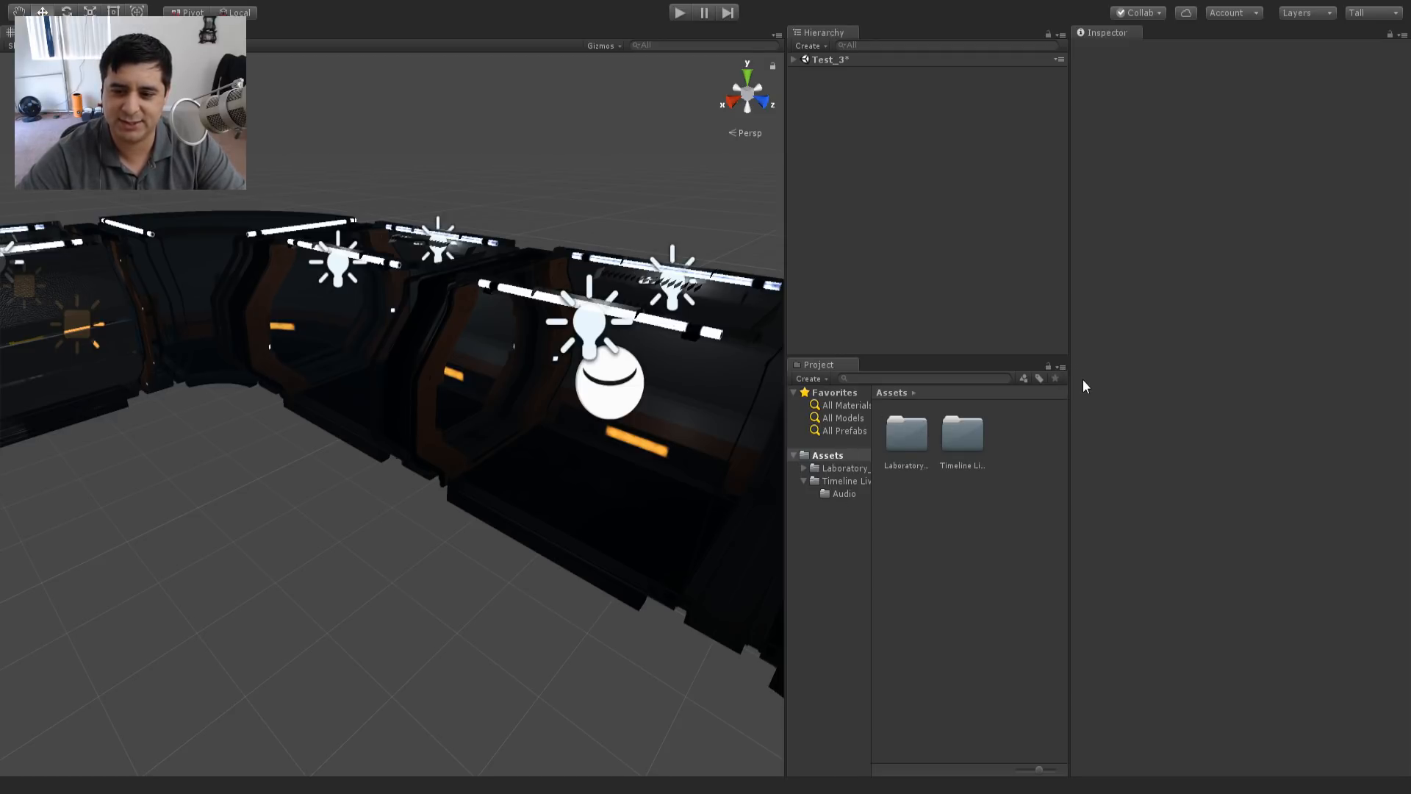
left_click_drag(786, 301, 917, 305)
middle_click_drag(659, 301, 638, 334)
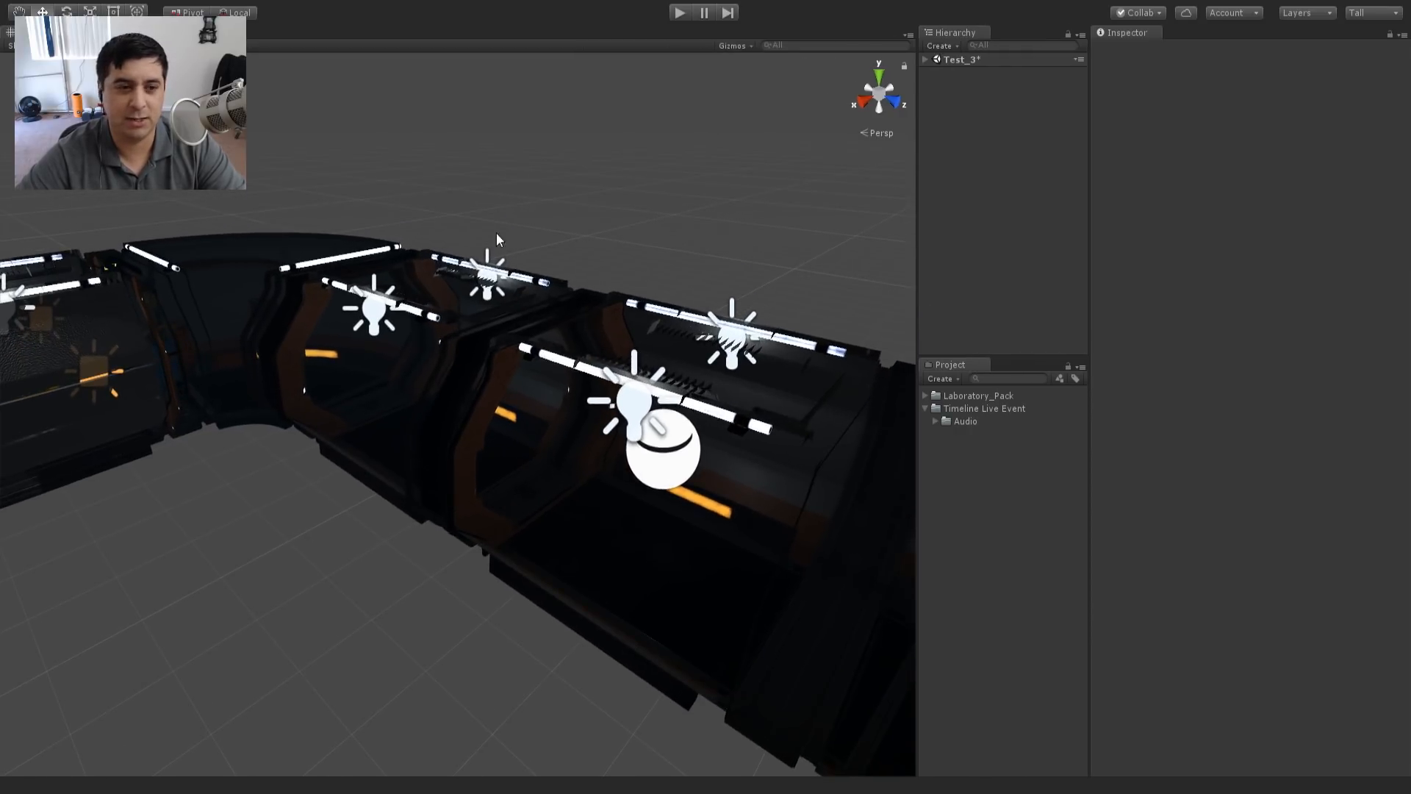
- Open the Timeline window docked beneath the Scene view, keeping both visible together
left_click(297, 409)
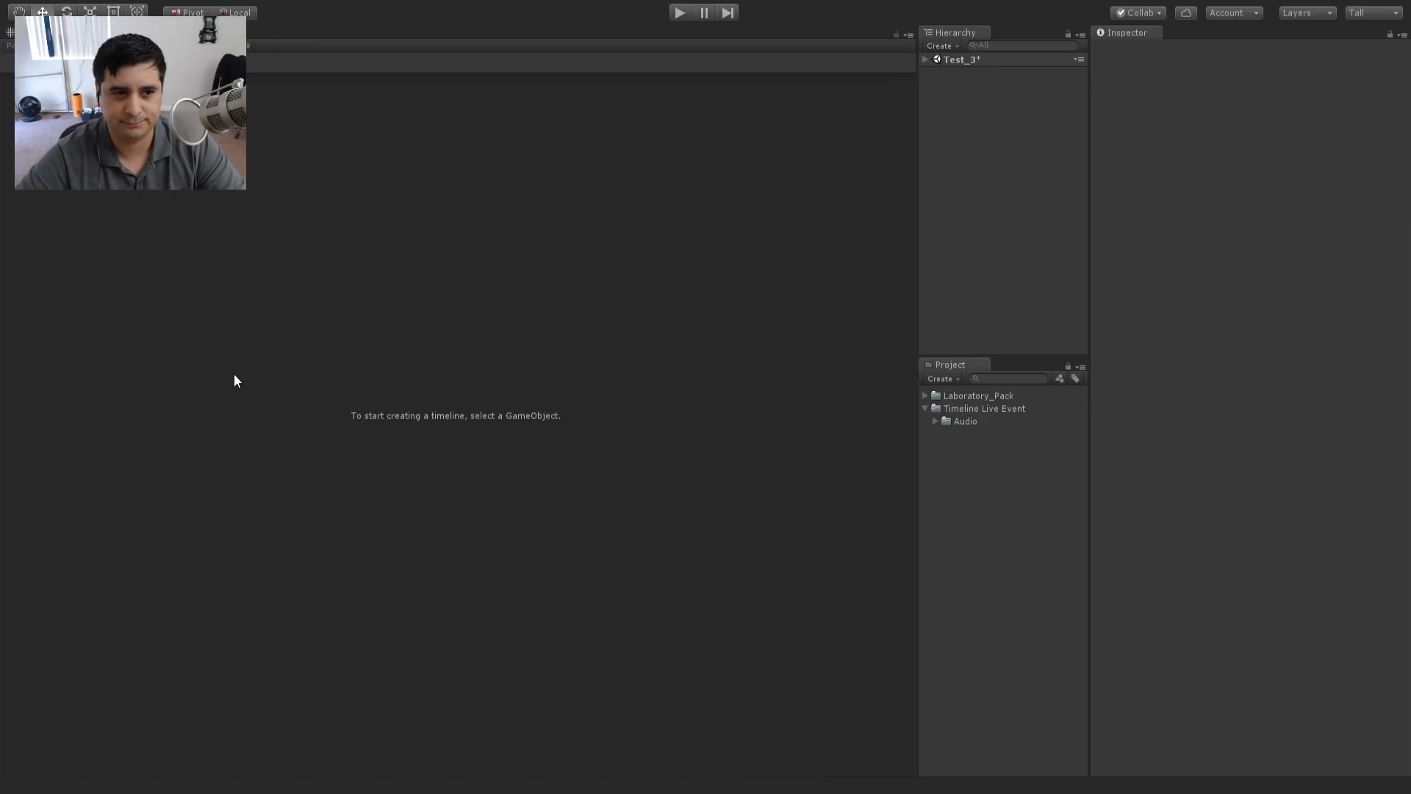
key("shift+space")
- Examine the lab environment from above in the Scene view and through the camera in the Game view
middle_click_drag(526, 282, 624, 232)
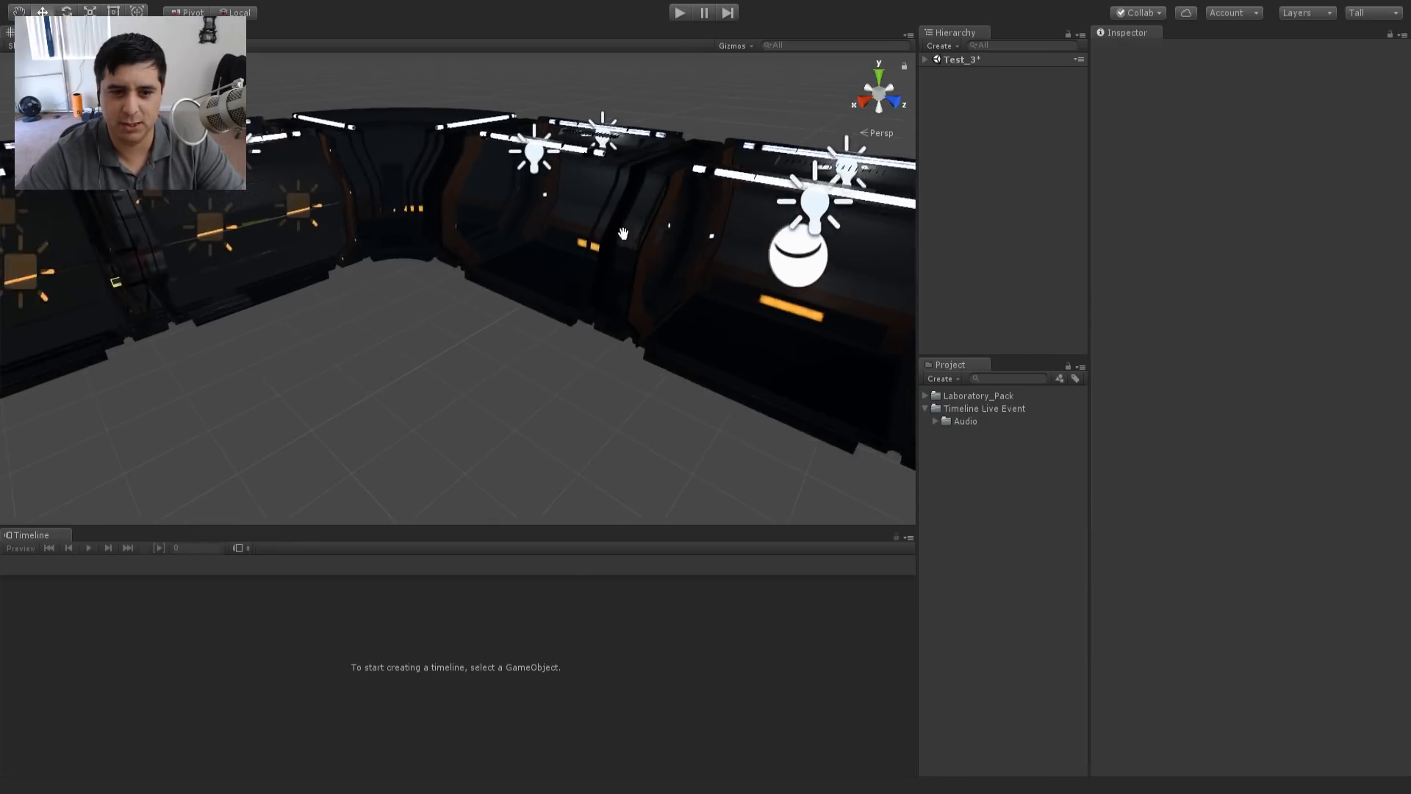
scroll(588, 254, "down", 3)
scroll(589, 254, "down", 10)
left_click_drag(456, 288, 658, 342, "alt")
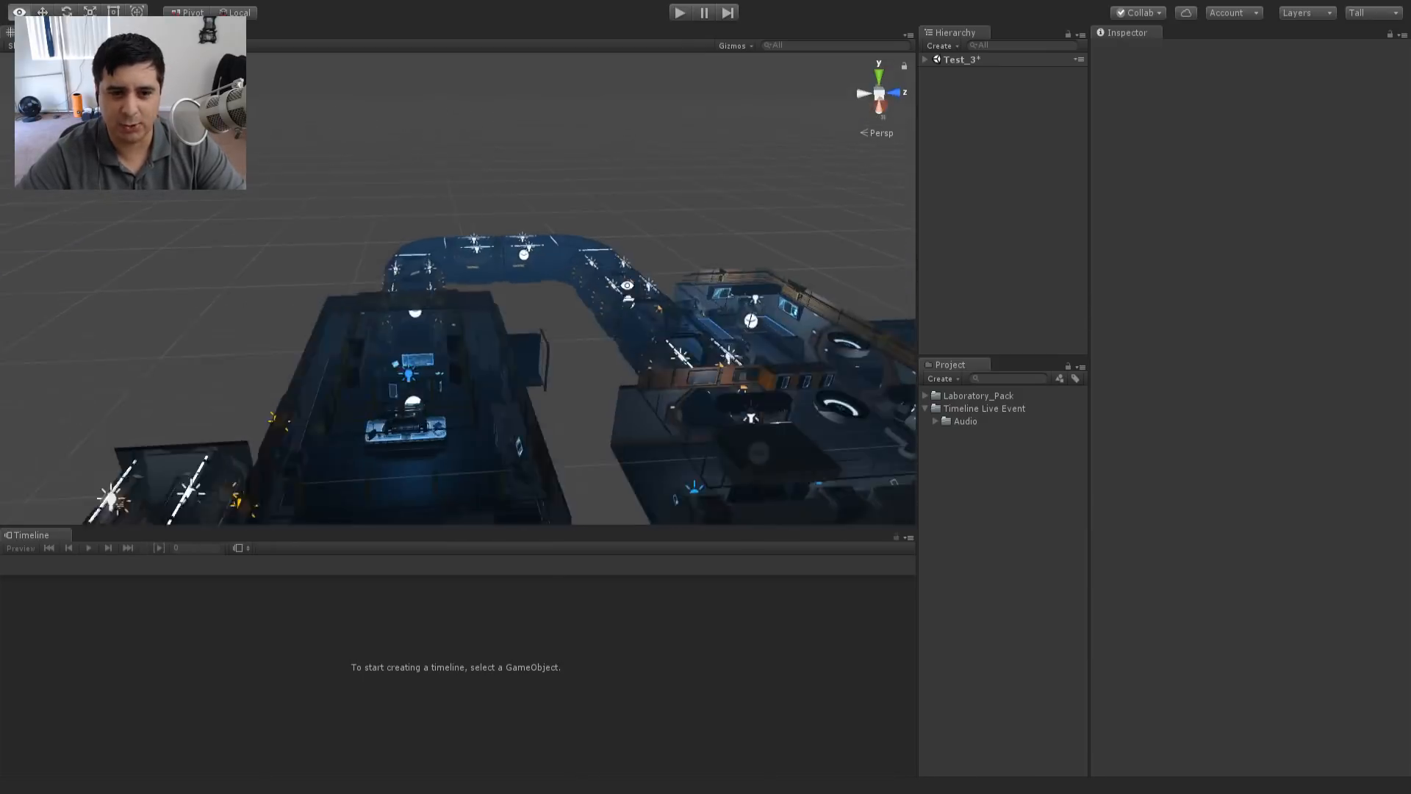
middle_click_drag(658, 342, 626, 284)
scroll(495, 408, "up", 2)
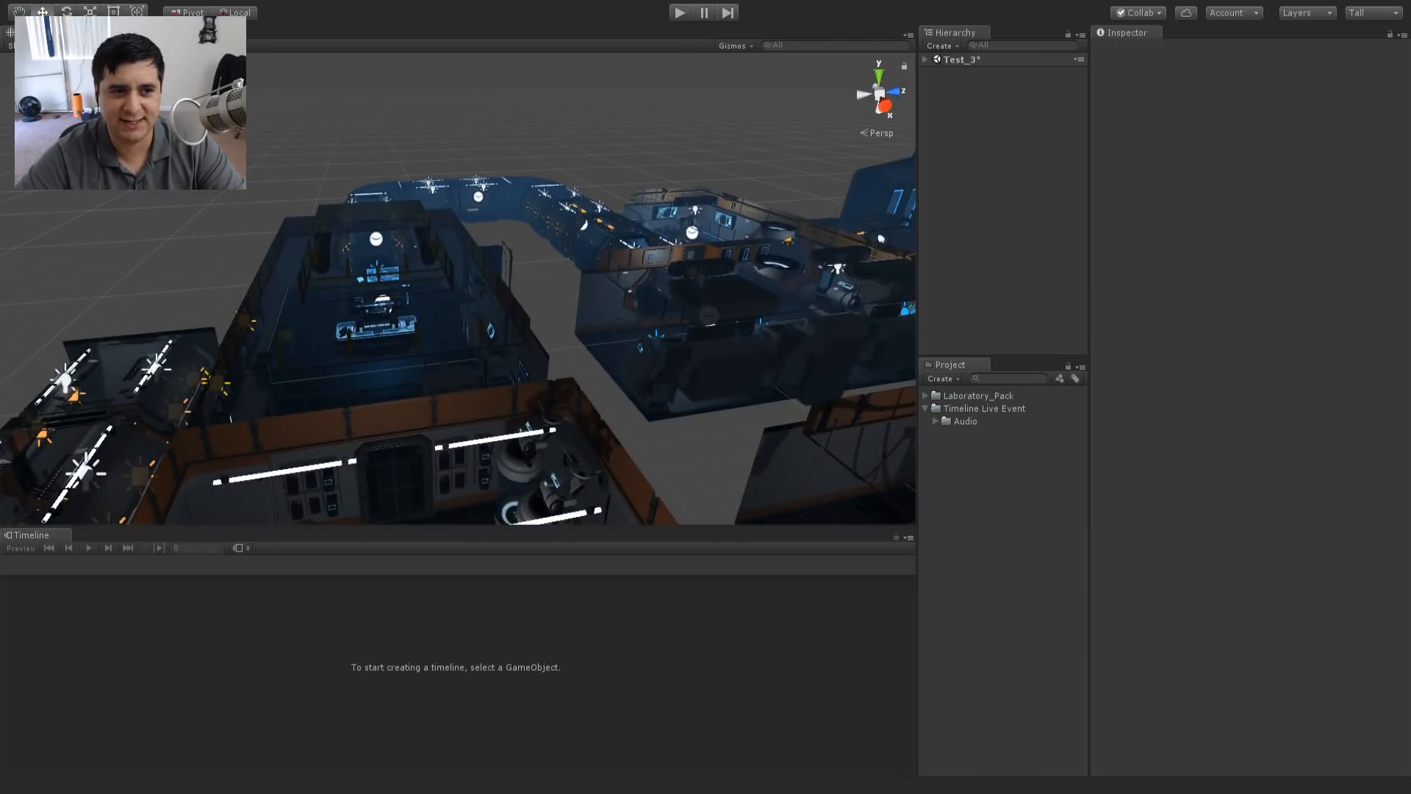
left_click(99, 34)
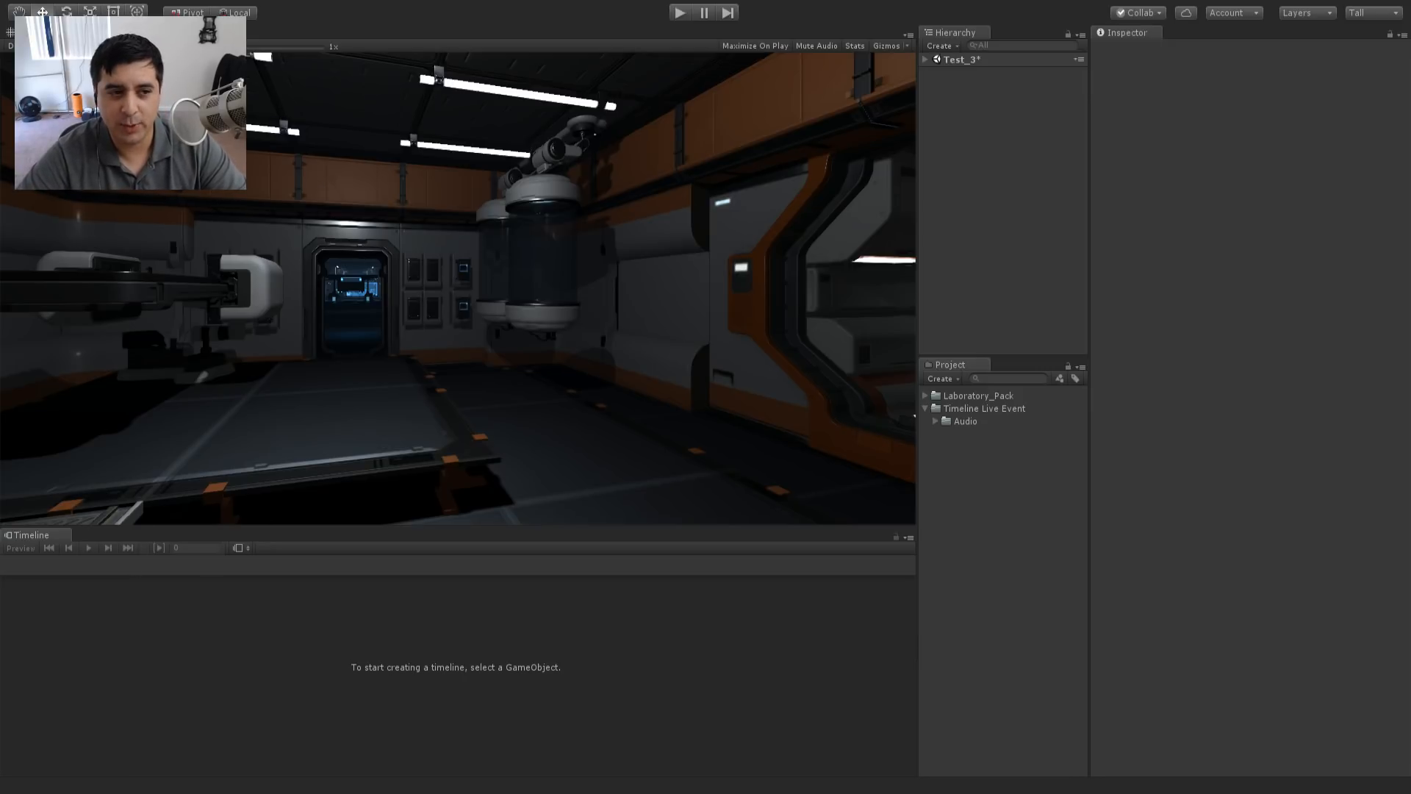
left_click(28, 33)
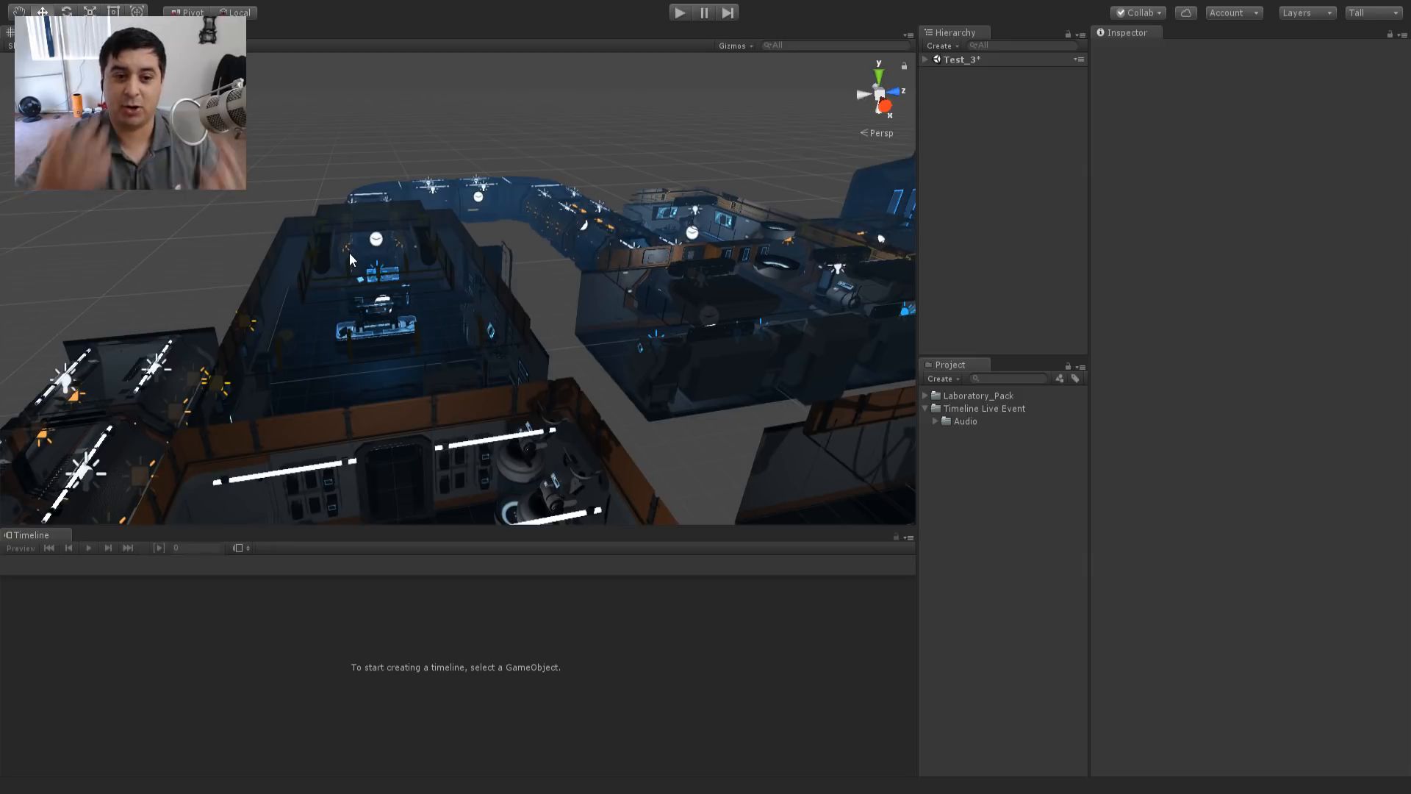
middle_click_drag(382, 219, 411, 310)
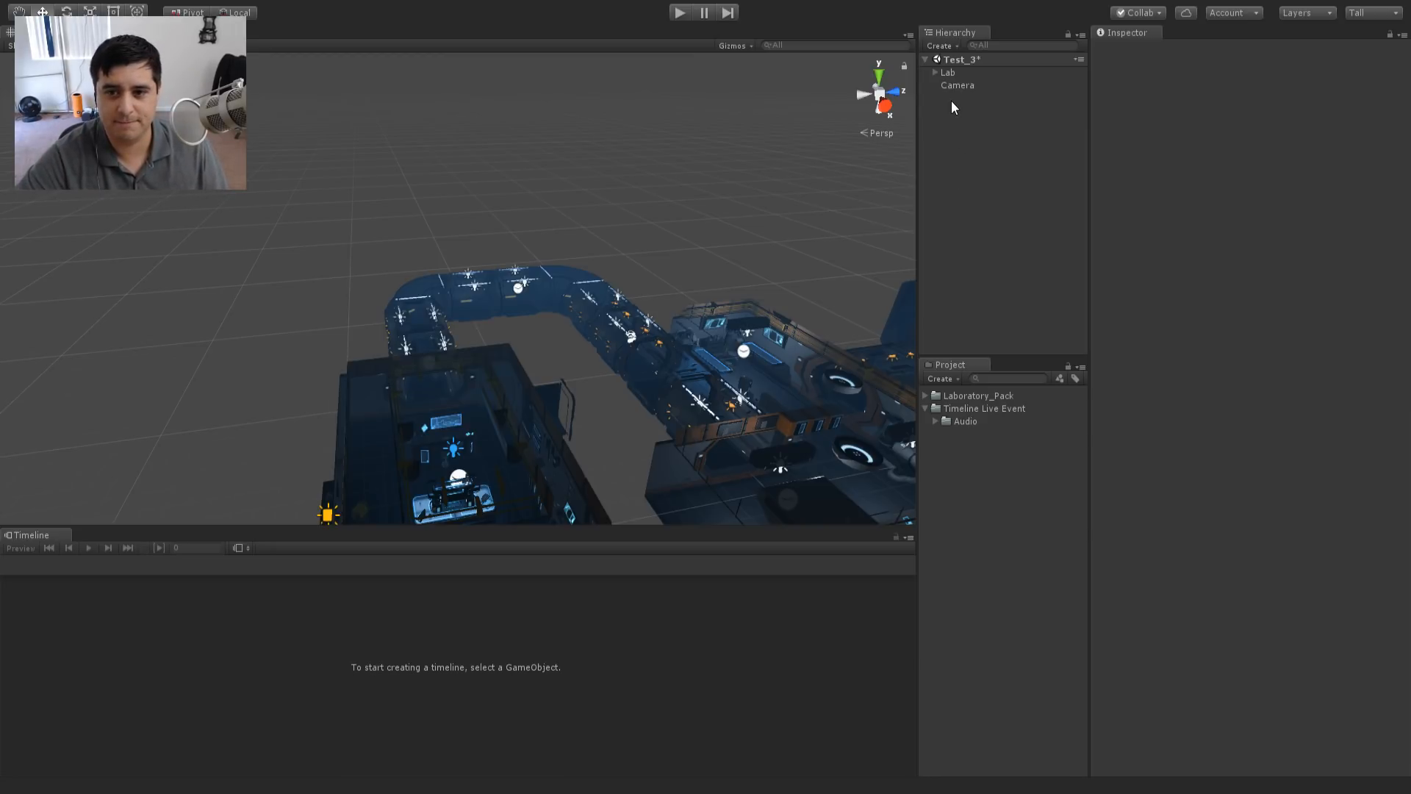
- Create an empty GameObject in the scene and rename it TimelineManager
key("ctrl+shift+n")
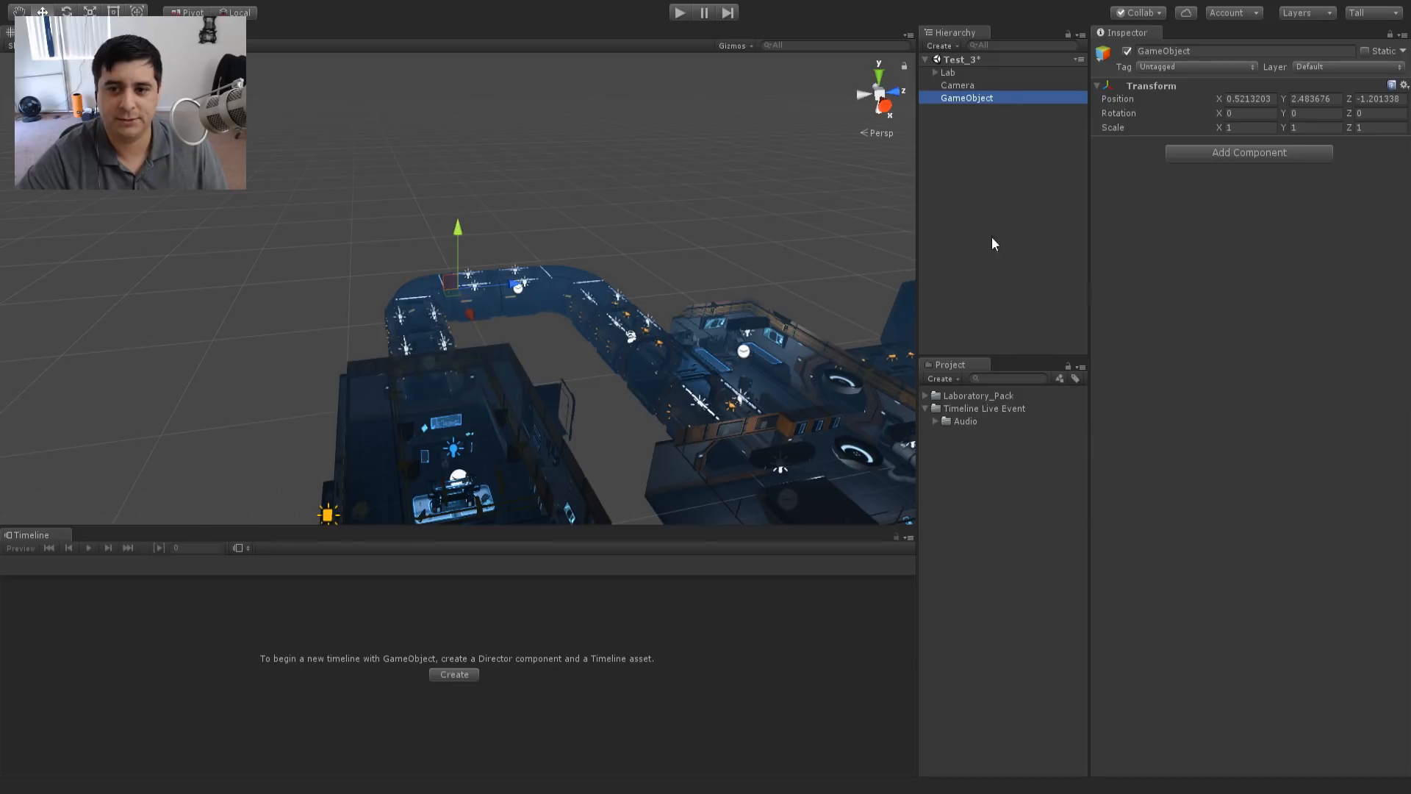
left_click(971, 97)
type("Timelin")
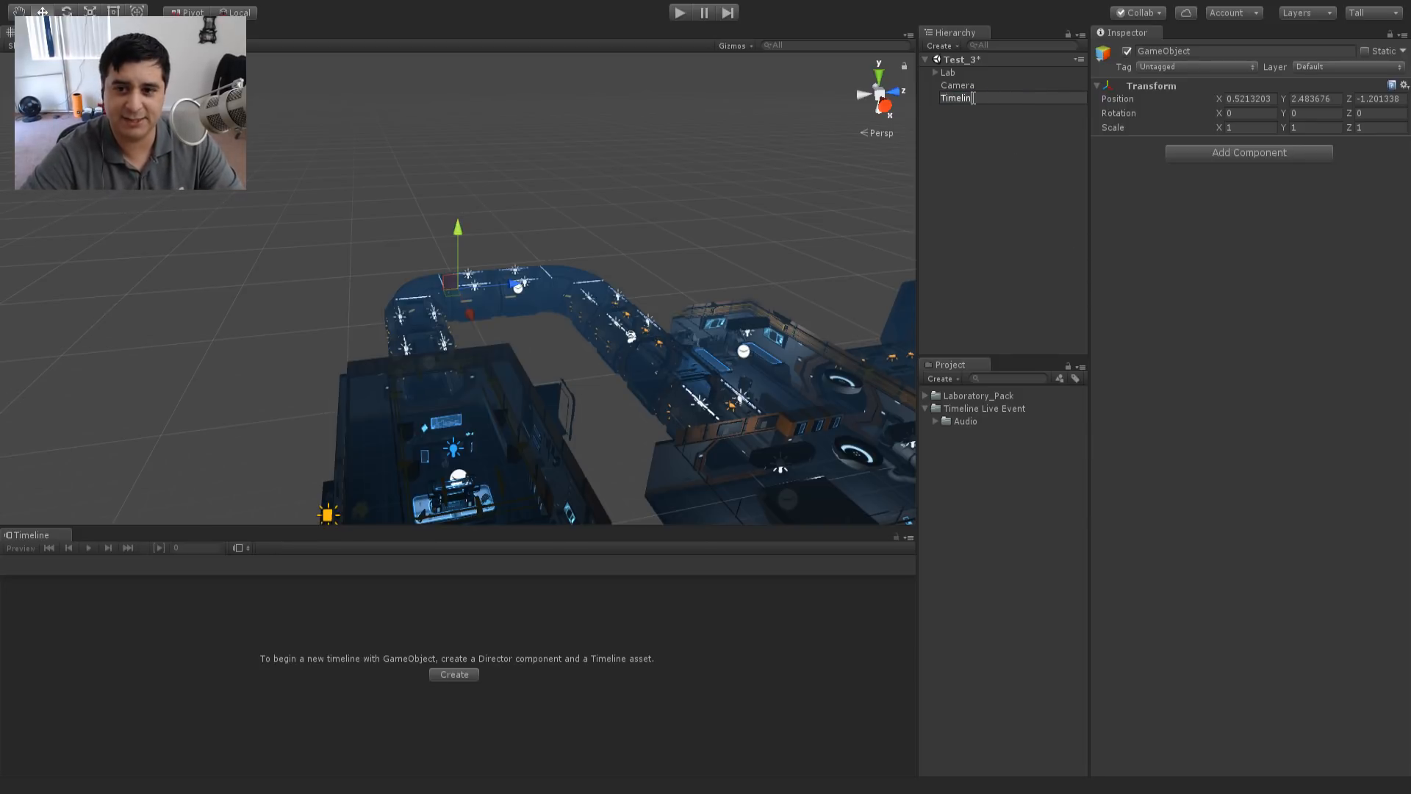
type("eManager")
key("Return")
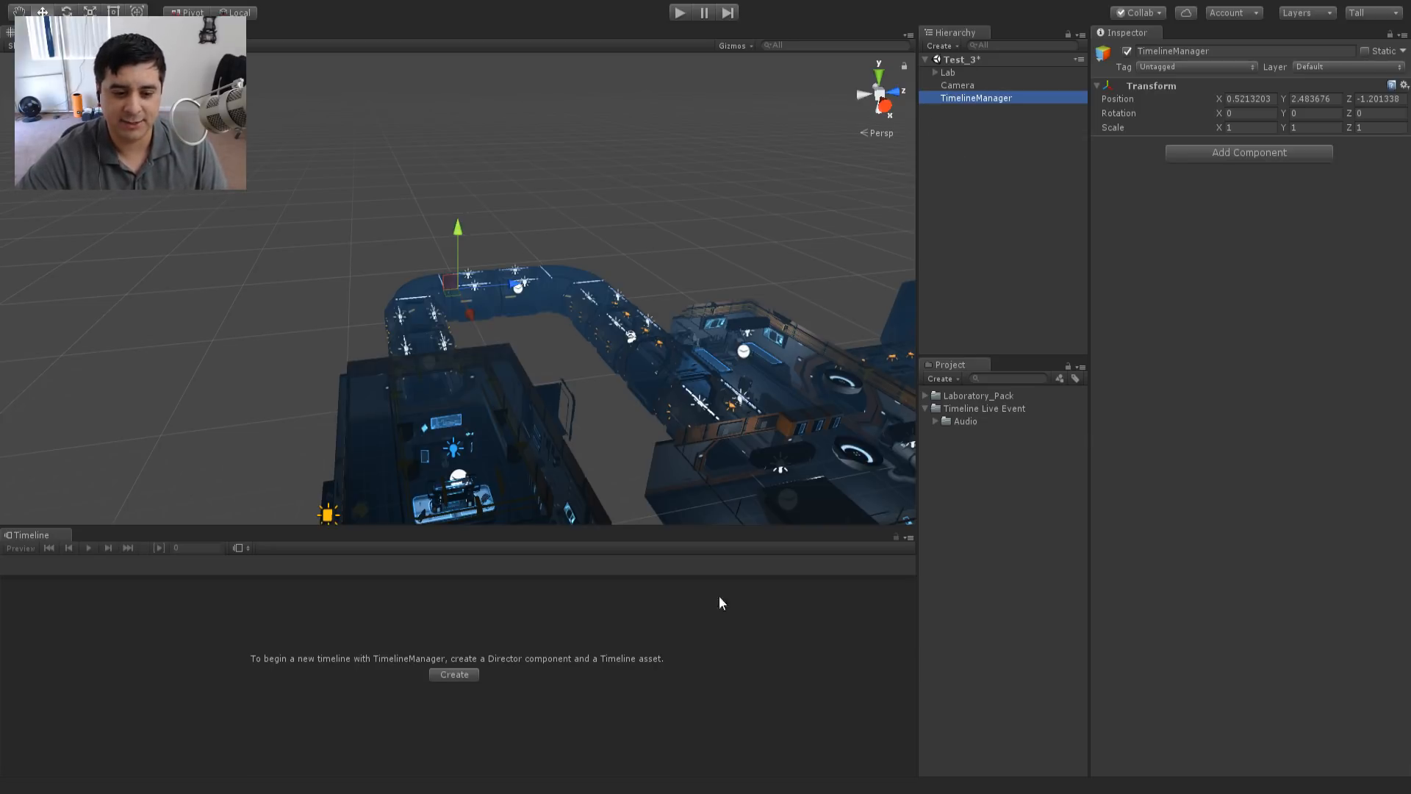
- Create a Director component and Timeline asset for TimelineManager, and delete the default animation track
left_click(464, 674)
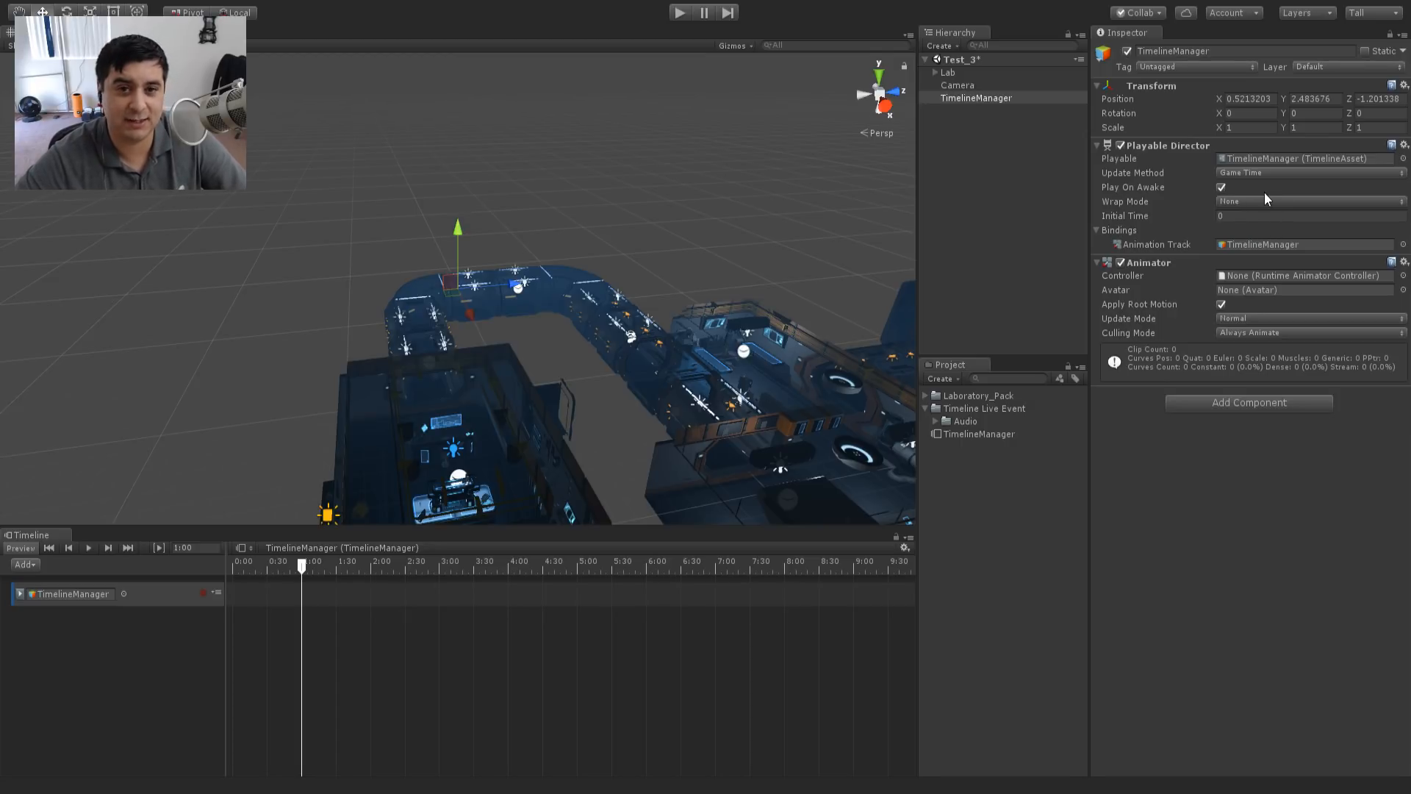
left_click(1148, 180)
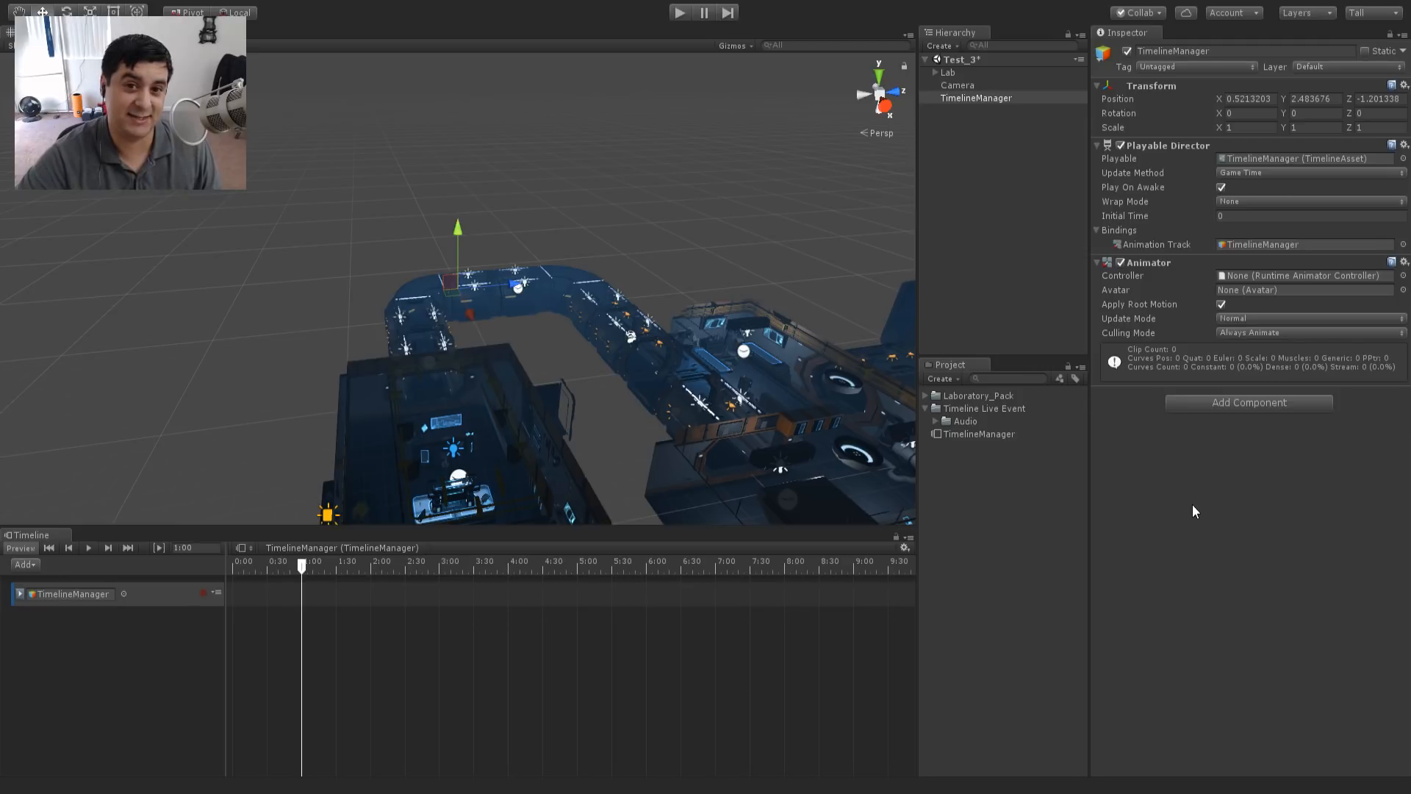
left_click(1098, 231)
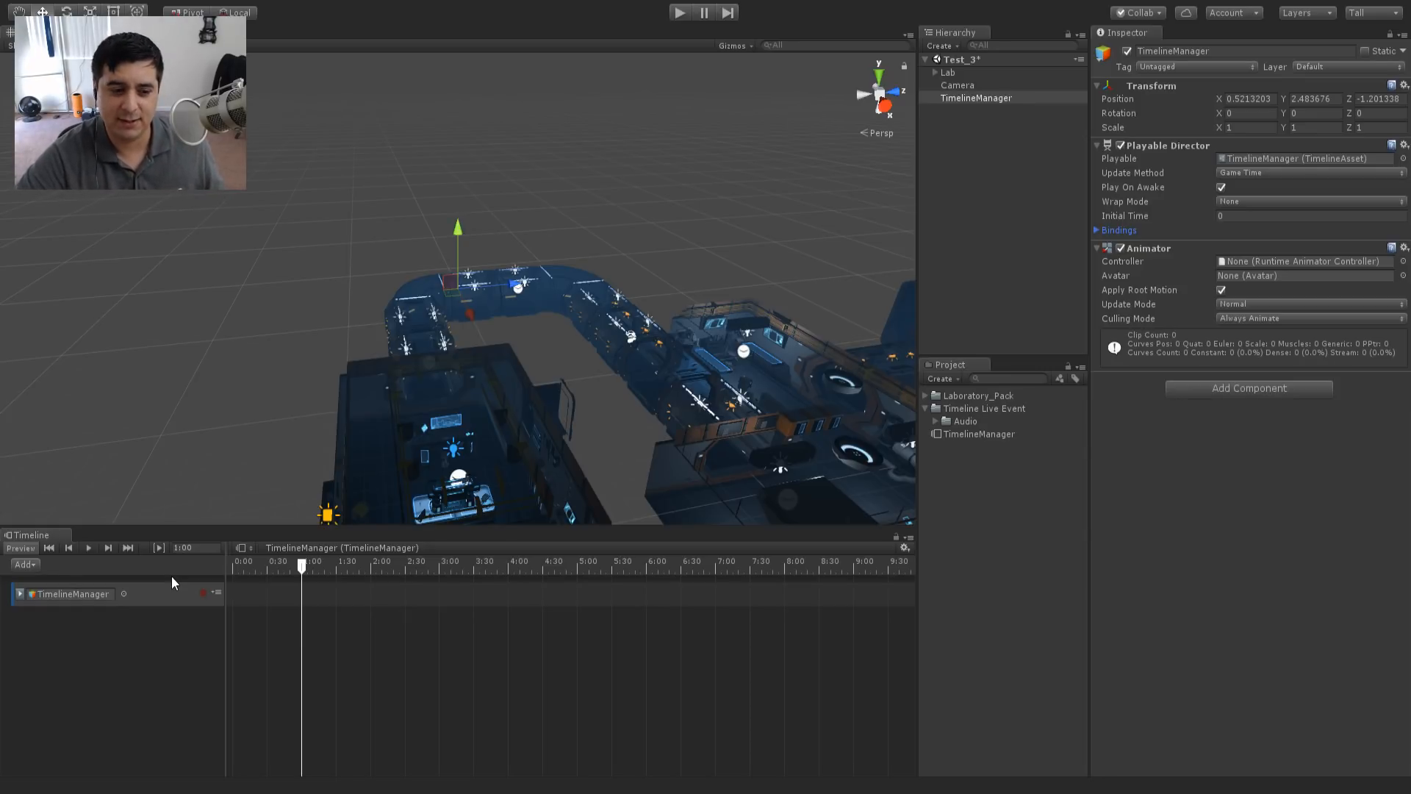
left_click(143, 593)
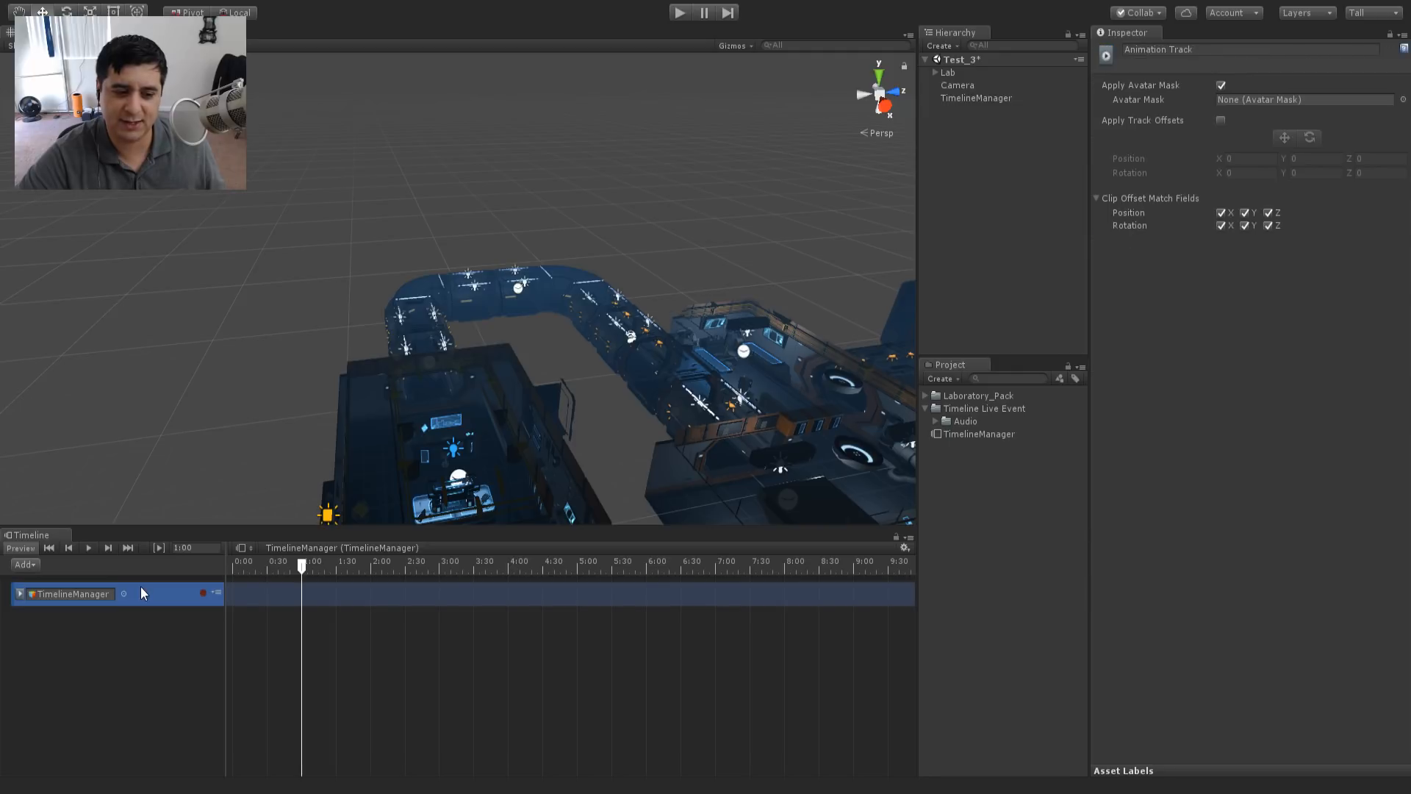
key("Delete")
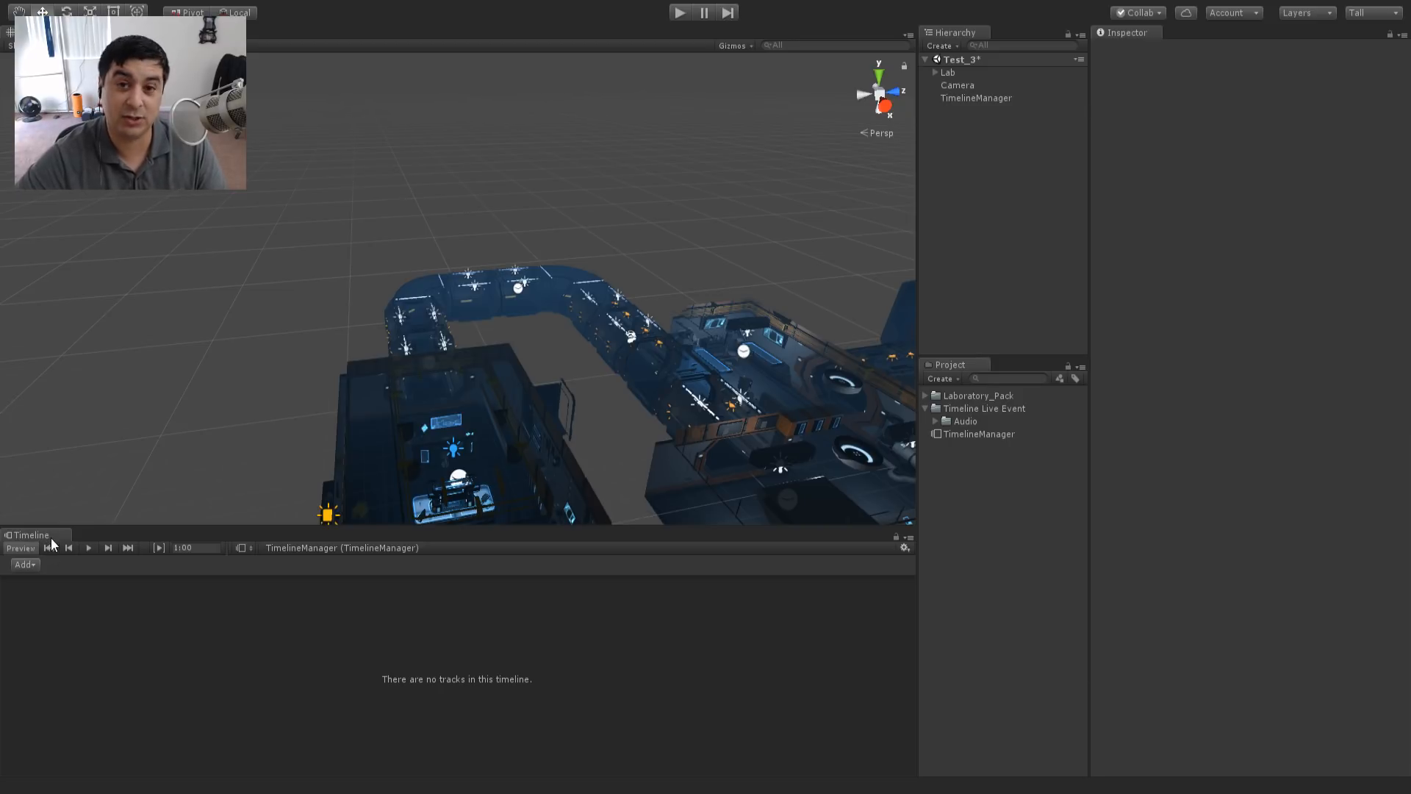
- Find and select the Camera inside the lab room, and display its shot in the Game view
left_click(203, 548)
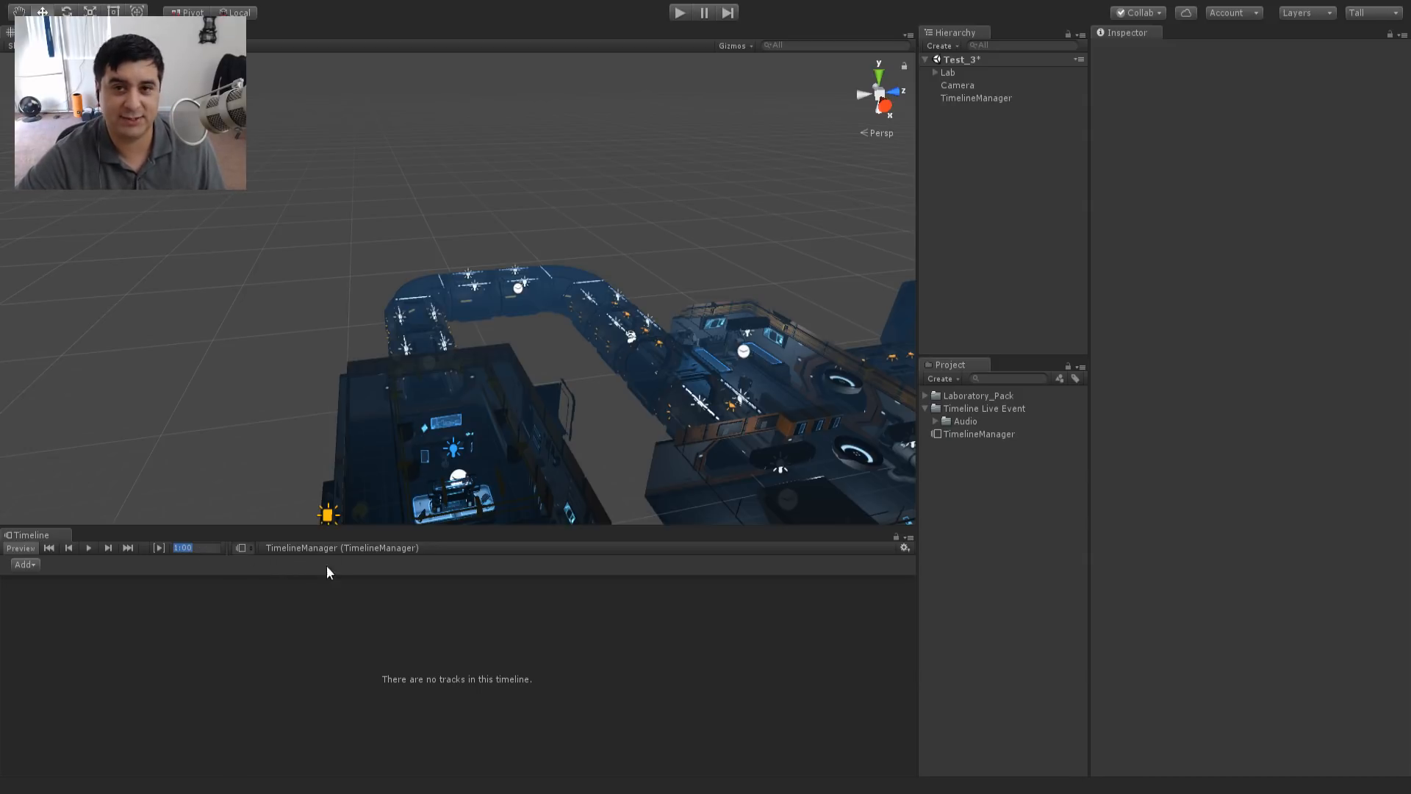
left_click(340, 622)
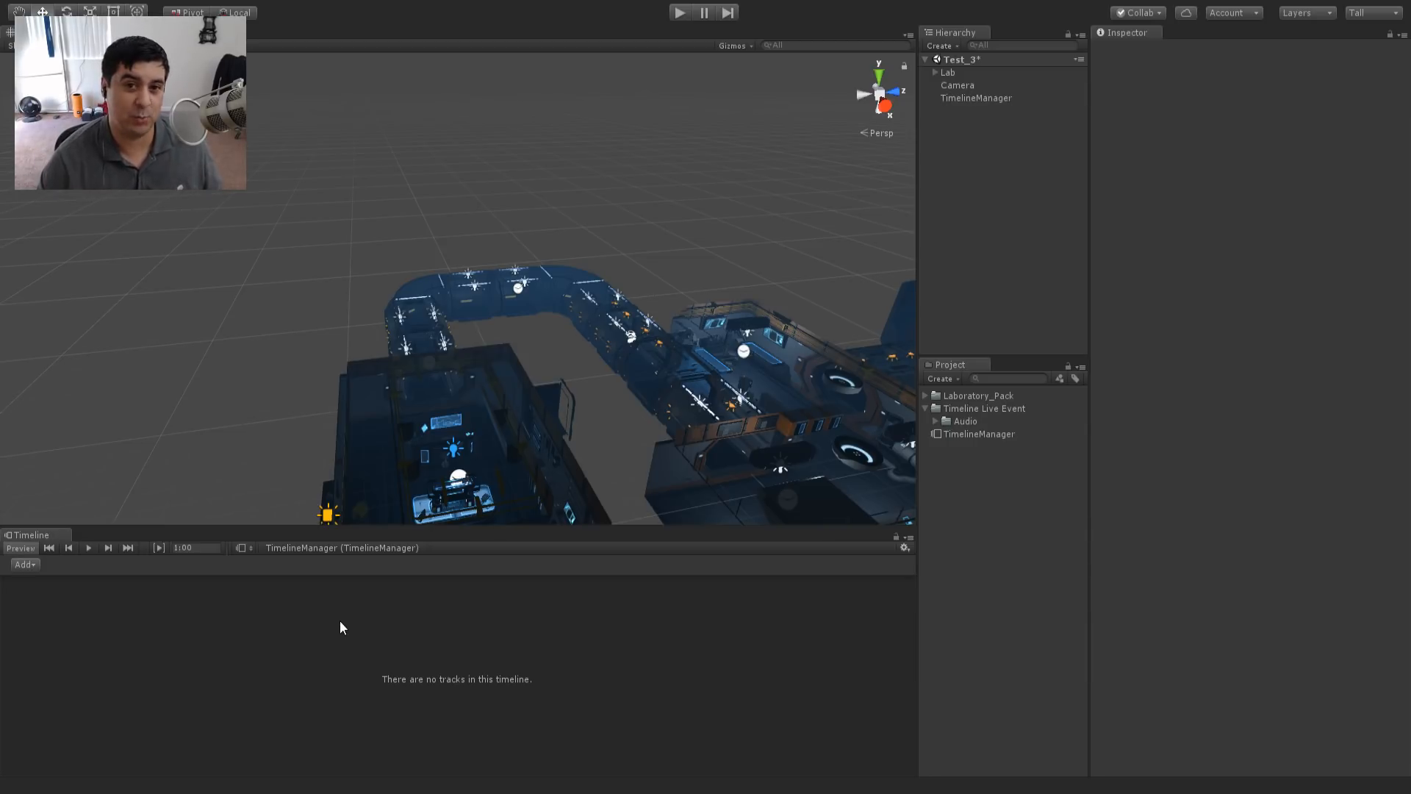
middle_click_drag(530, 418, 519, 274)
scroll(519, 275, "down", 3)
middle_click_drag(533, 375, 516, 236)
scroll(557, 334, "up", 3)
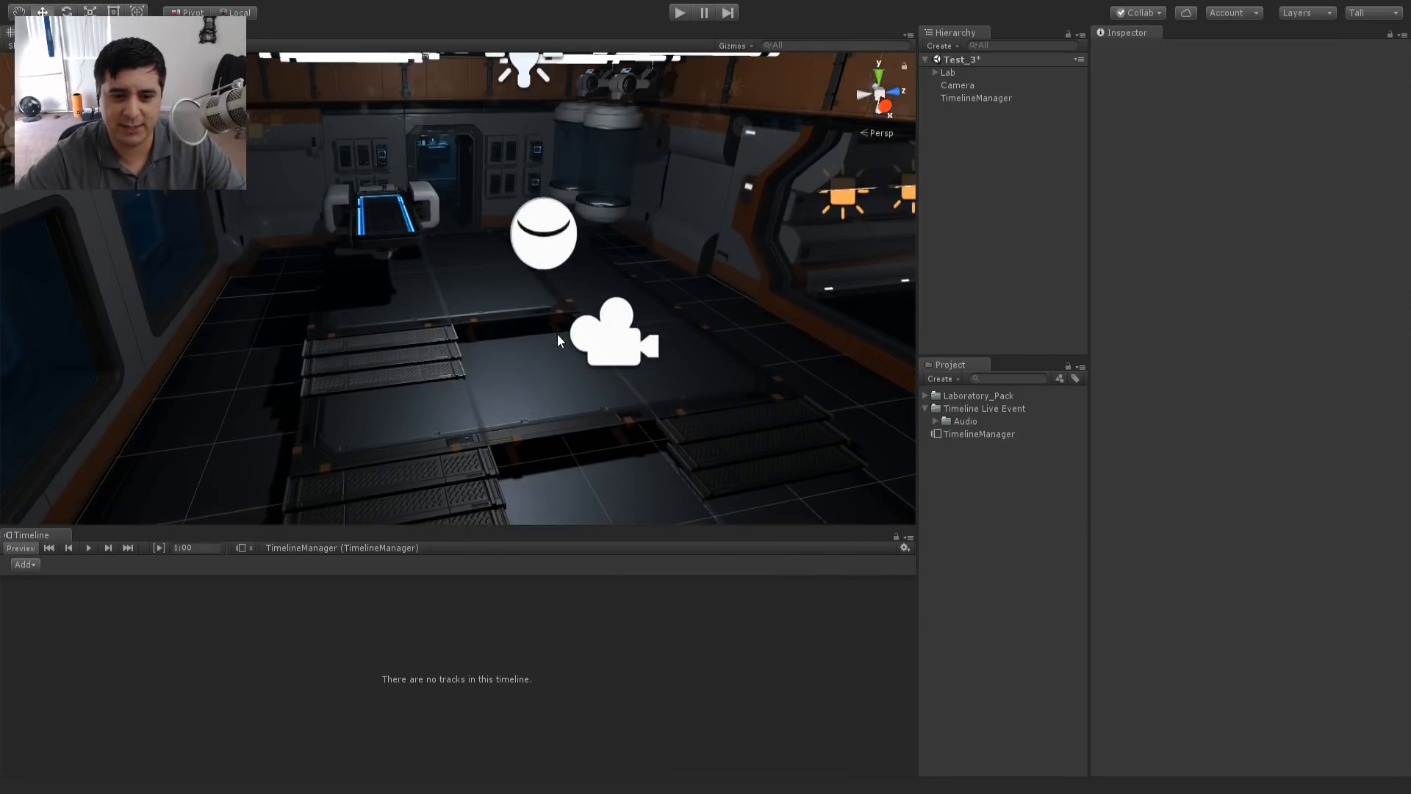
middle_click_drag(560, 325, 532, 321)
left_click(456, 377)
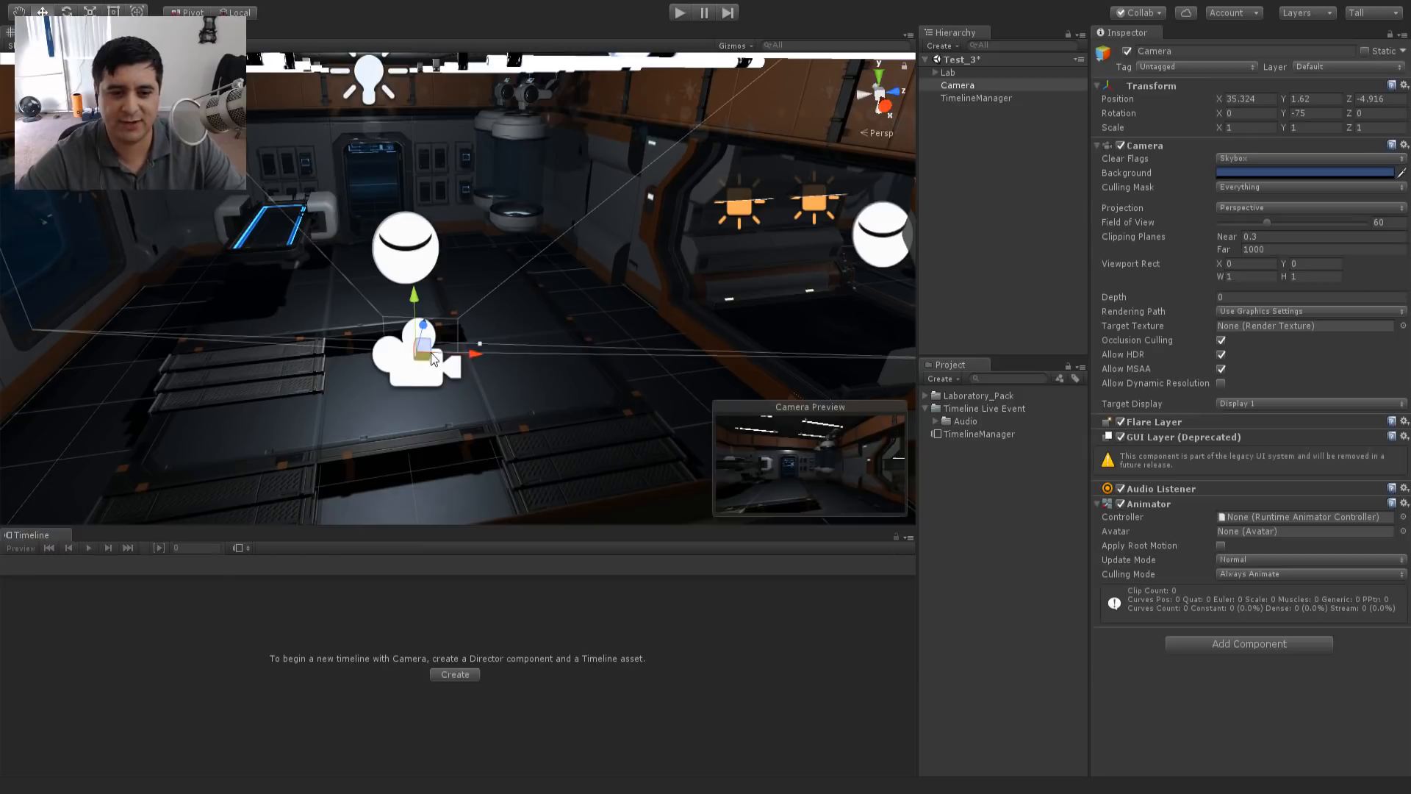
left_click(83, 32)
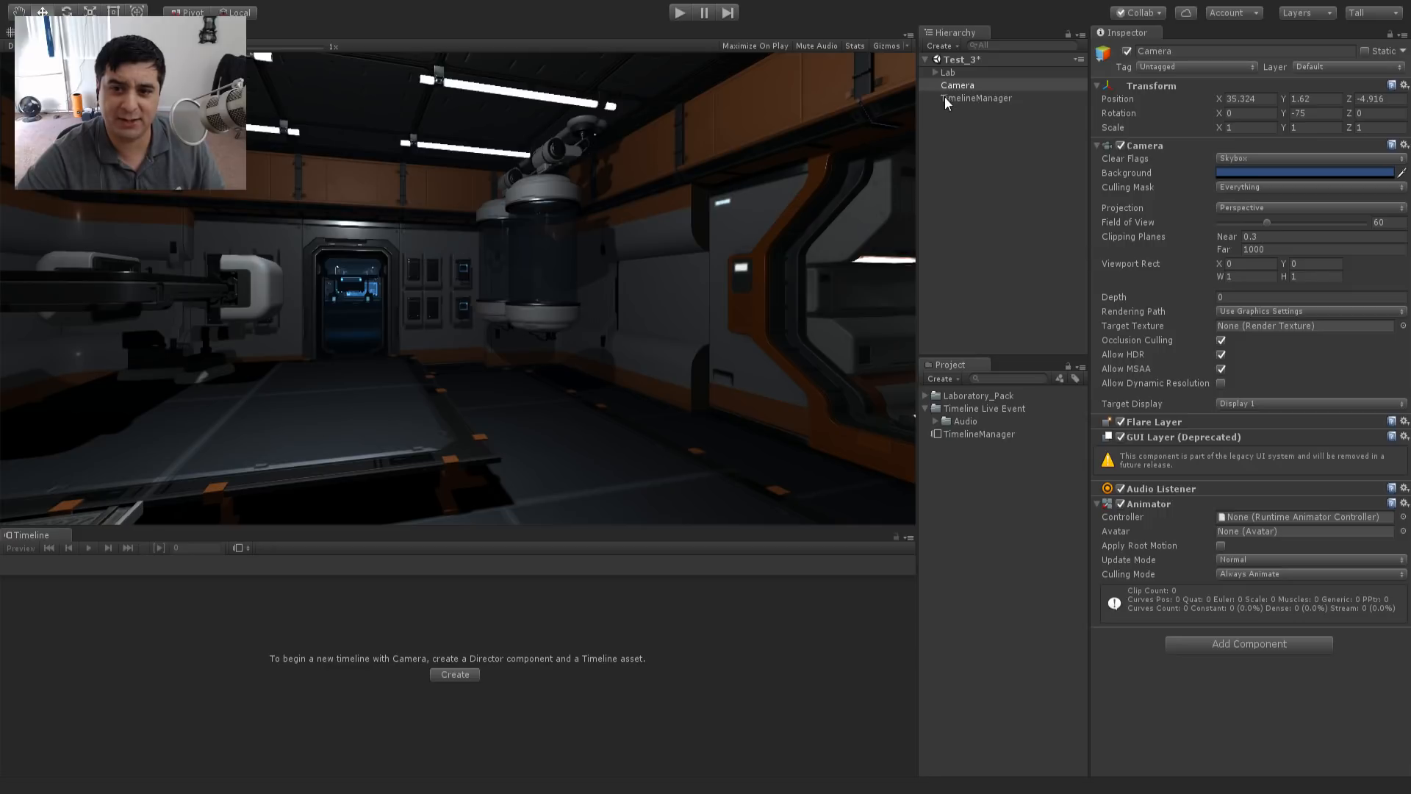
- Add an empty Animation Track to the TimelineManager timeline
left_click(983, 97)
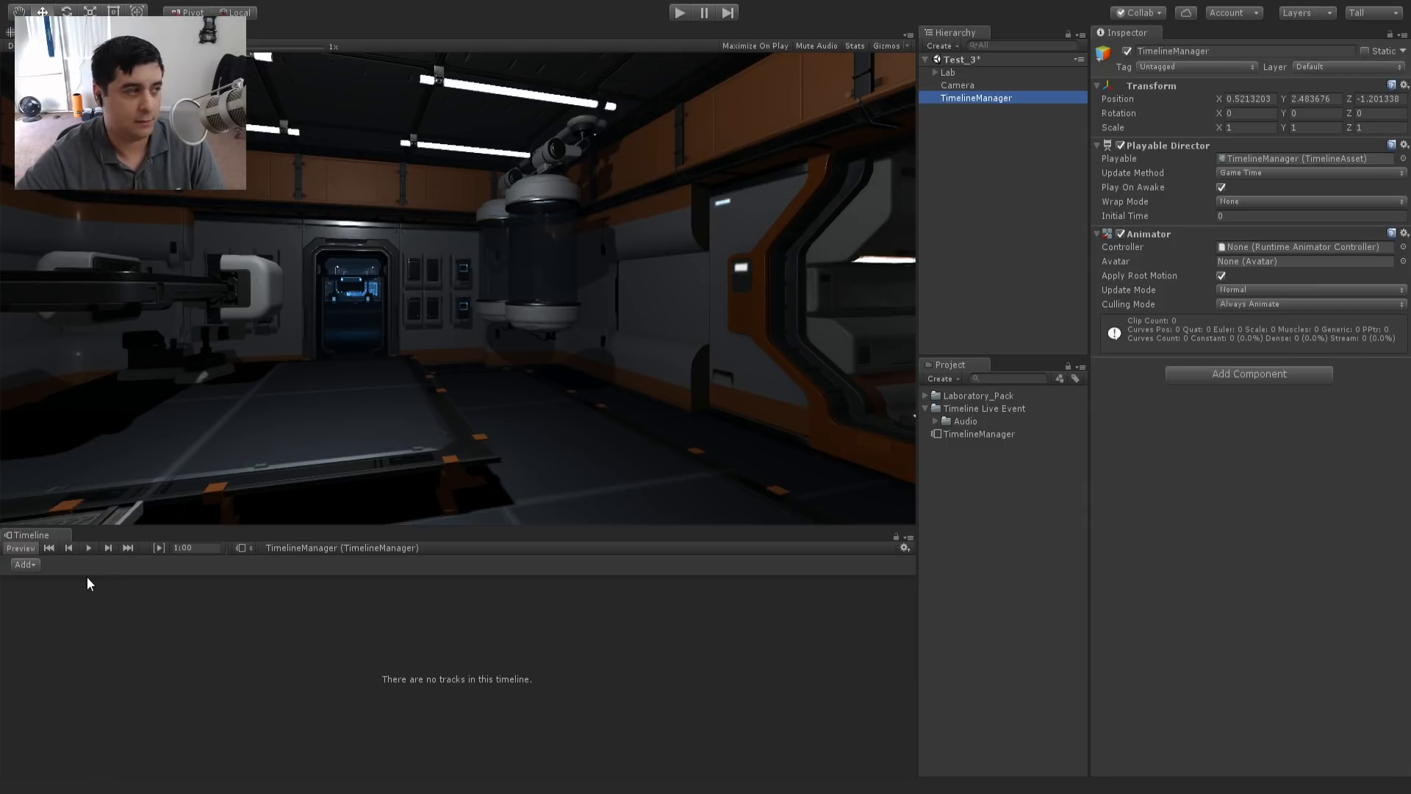
left_click(108, 613)
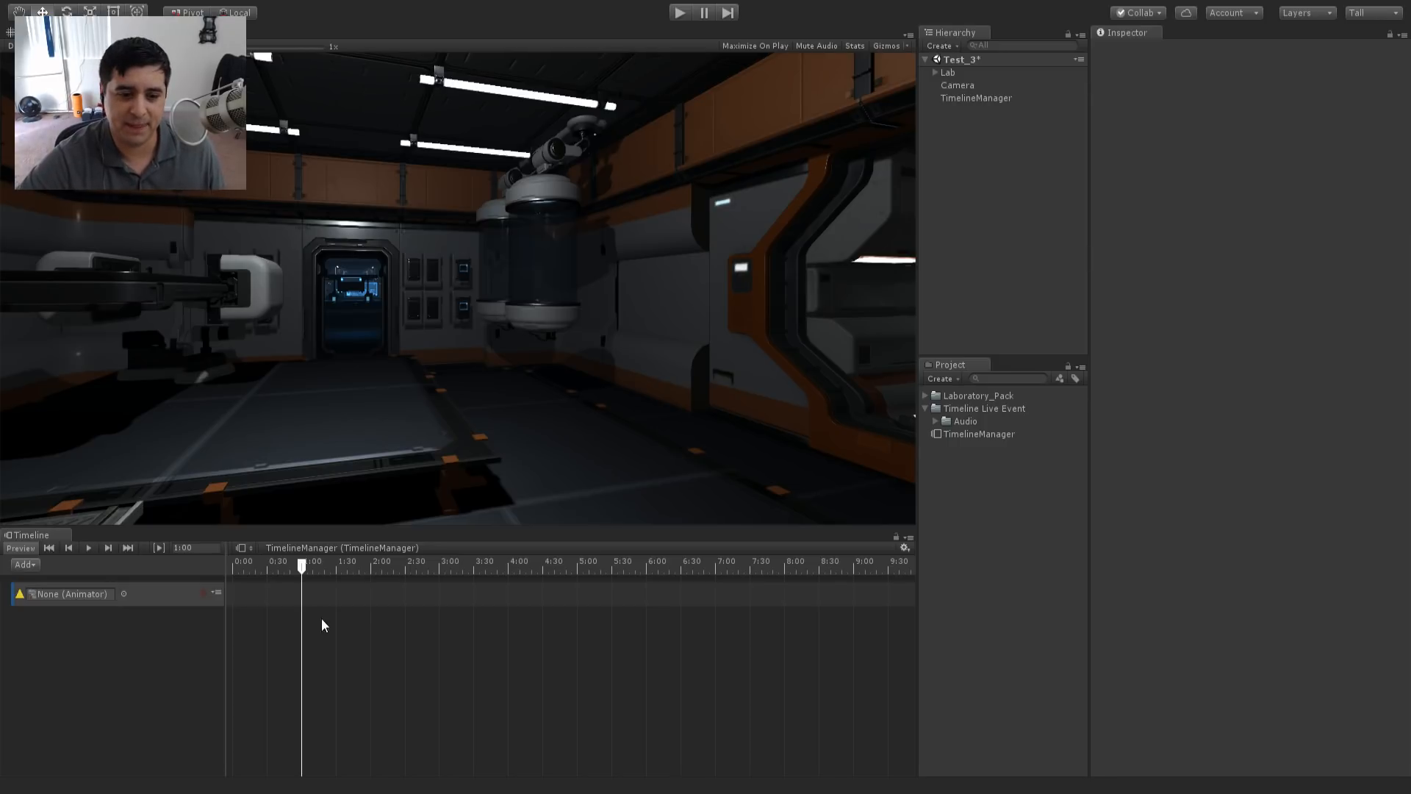
- Check the Camera object's components for an Animator
left_click(955, 86)
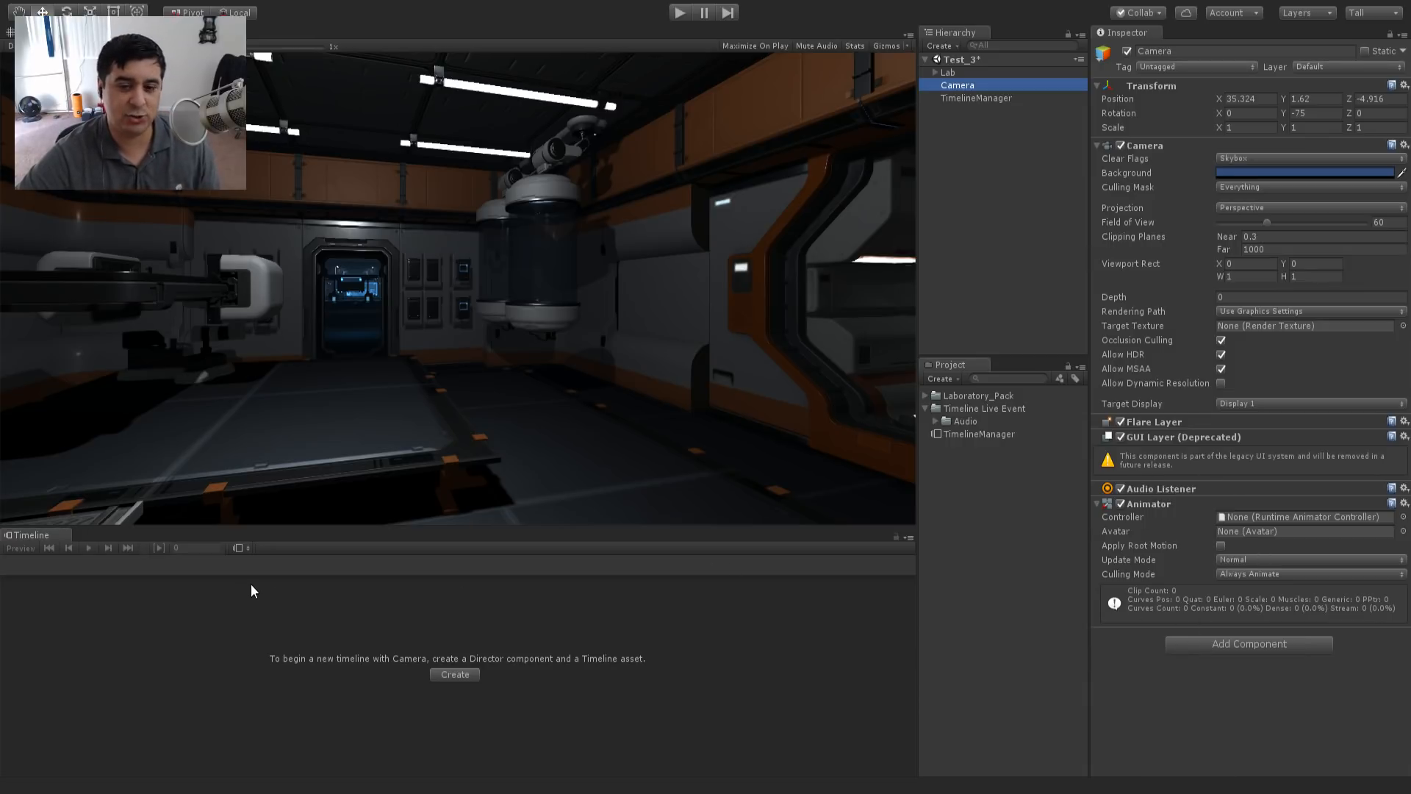
left_click(973, 96)
key("Up")
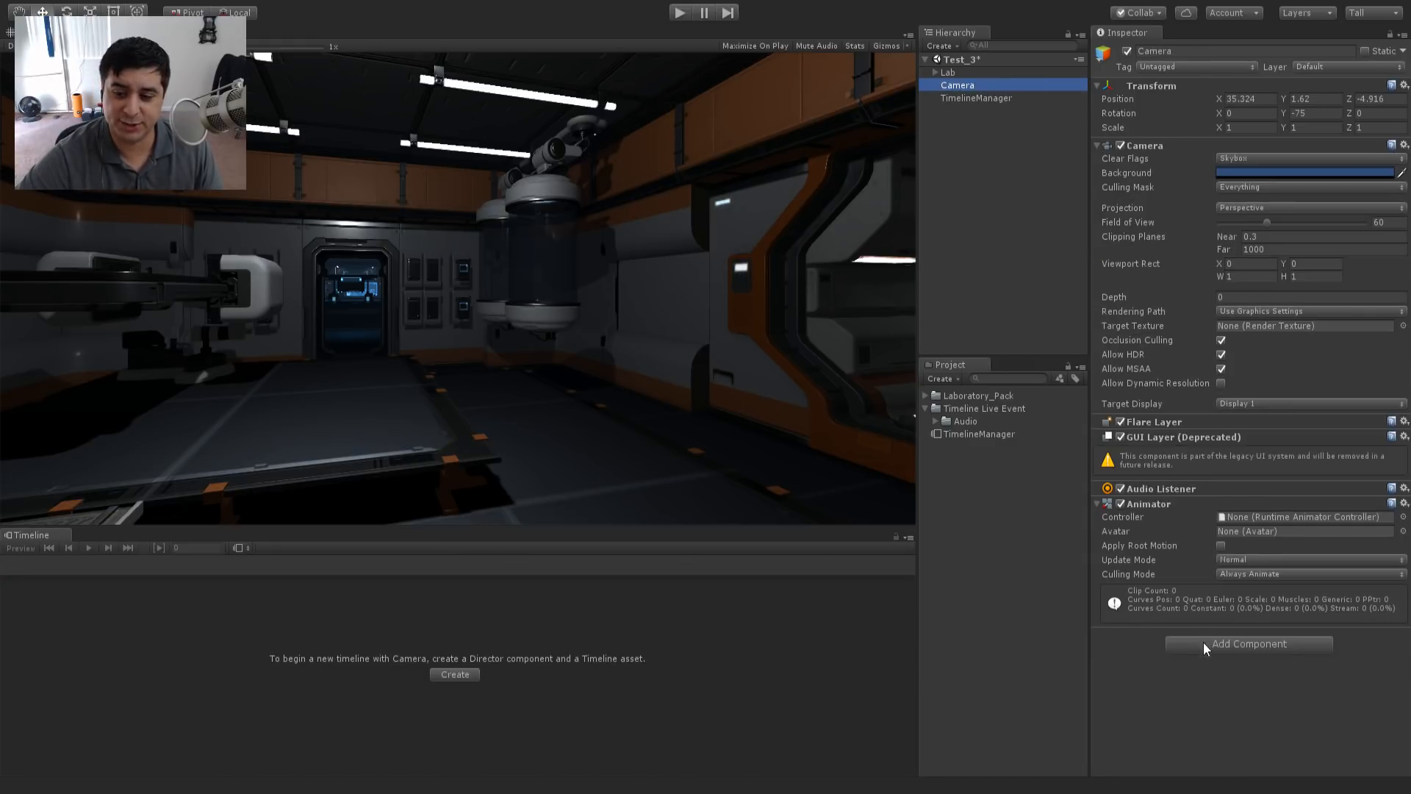
left_click(1237, 642)
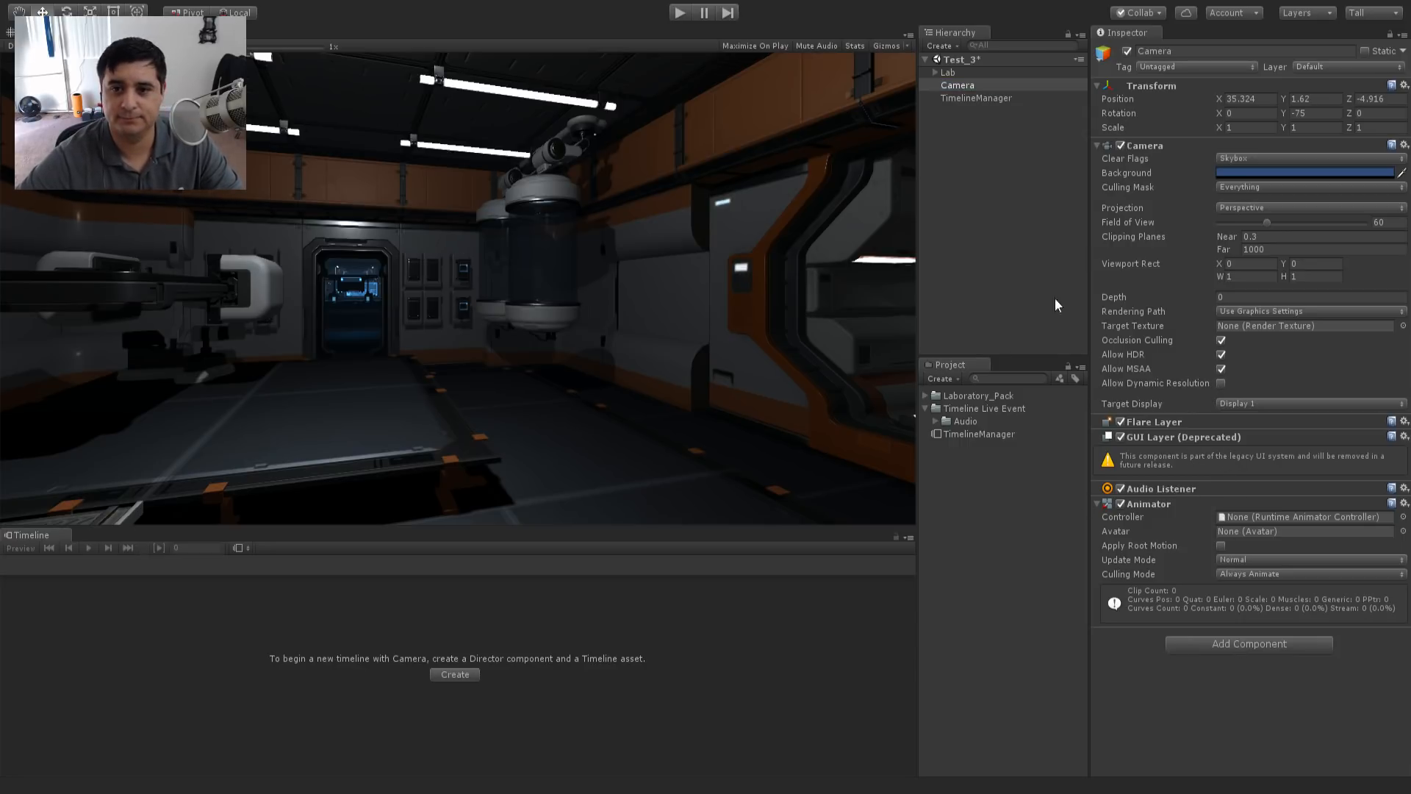
left_click(1038, 250)
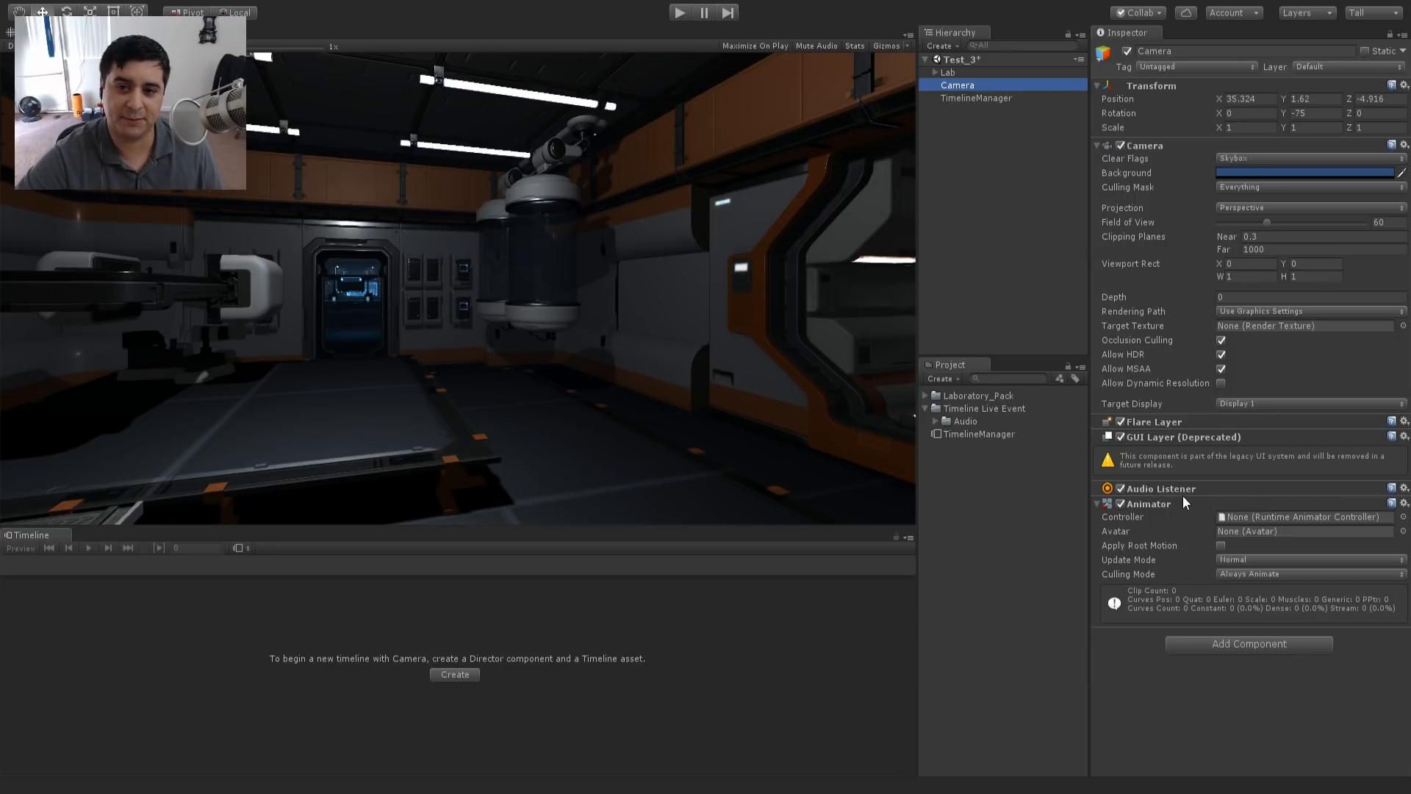
- Assign the Camera to the TimelineManager's empty animation track and move the playhead to 0:00
left_click(992, 97)
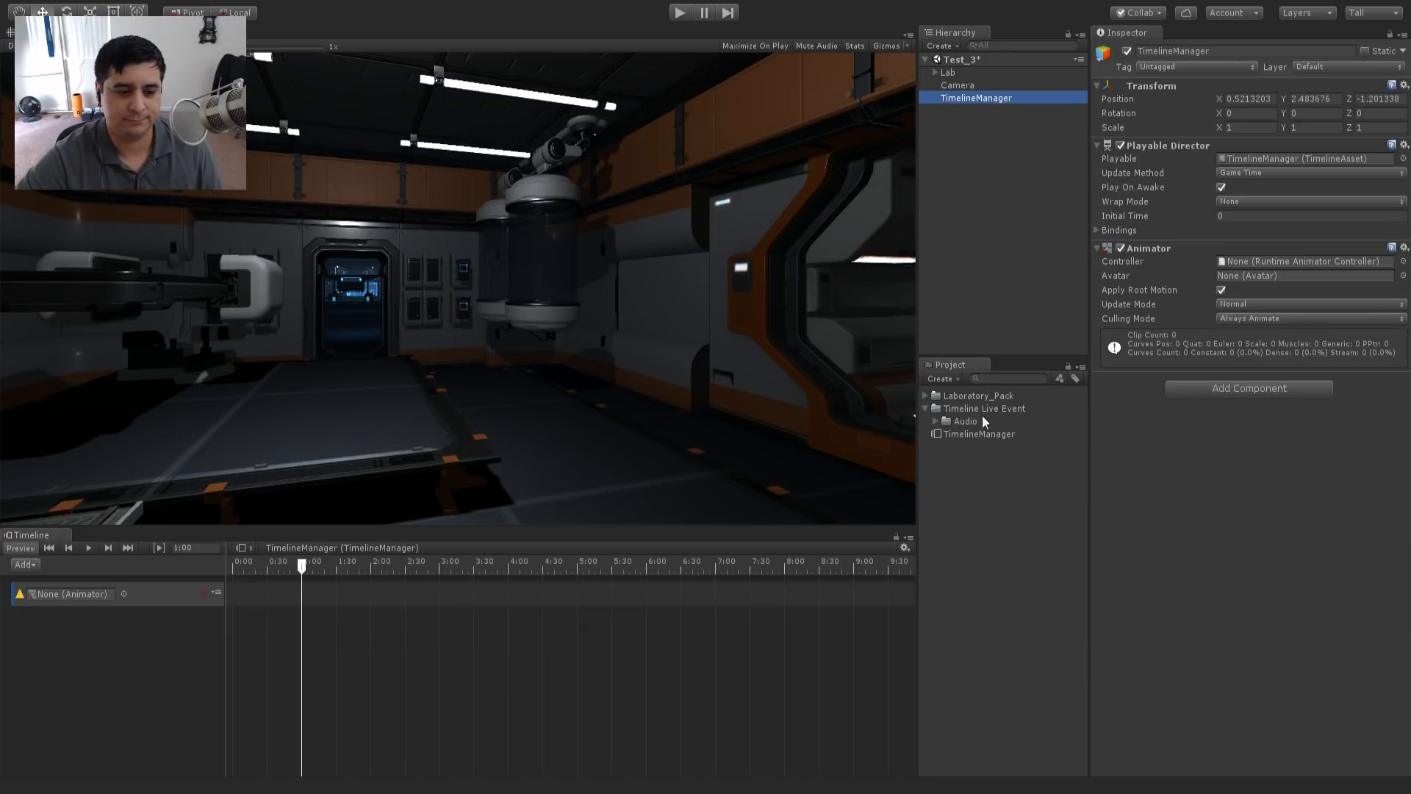
left_click_drag(959, 85, 80, 593)
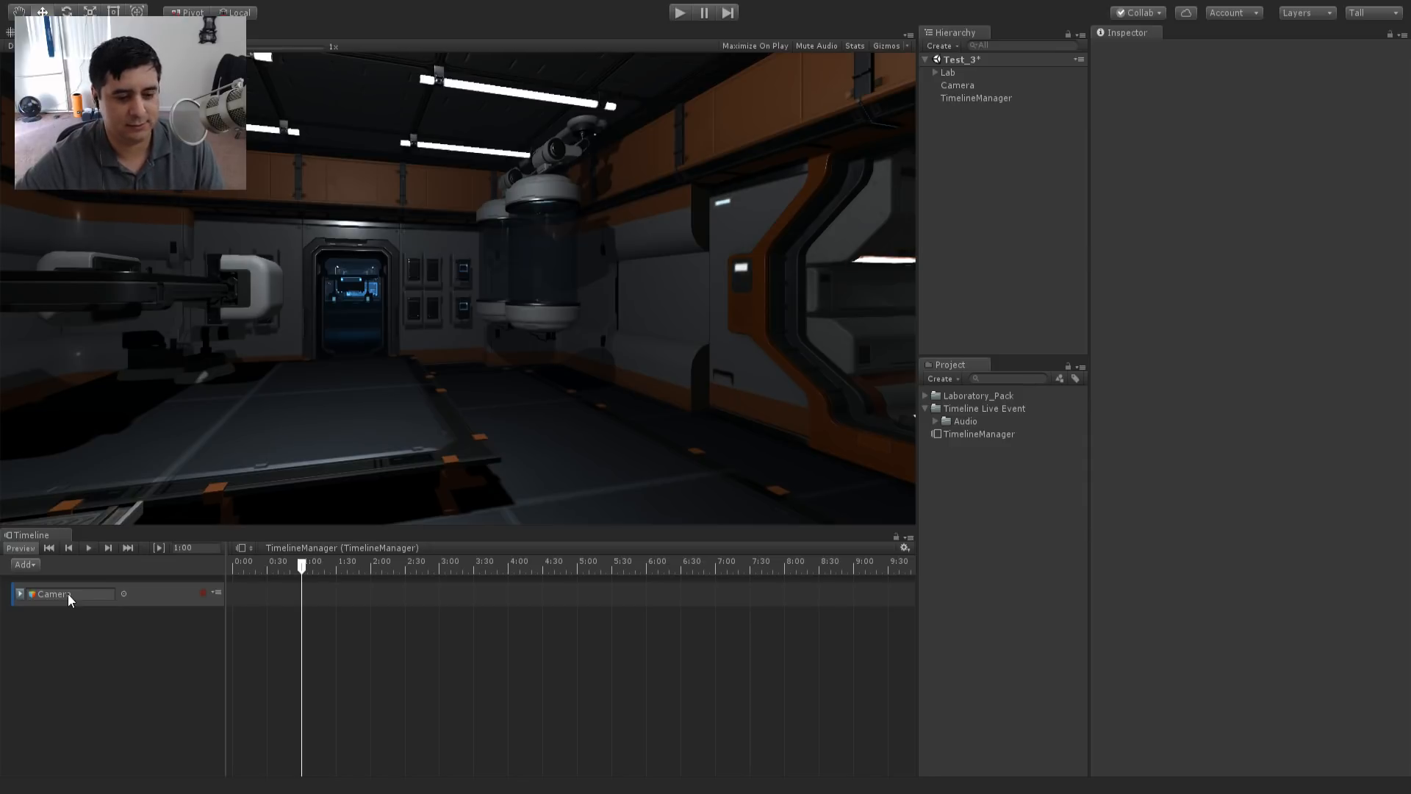
left_click_drag(301, 564, 218, 568)
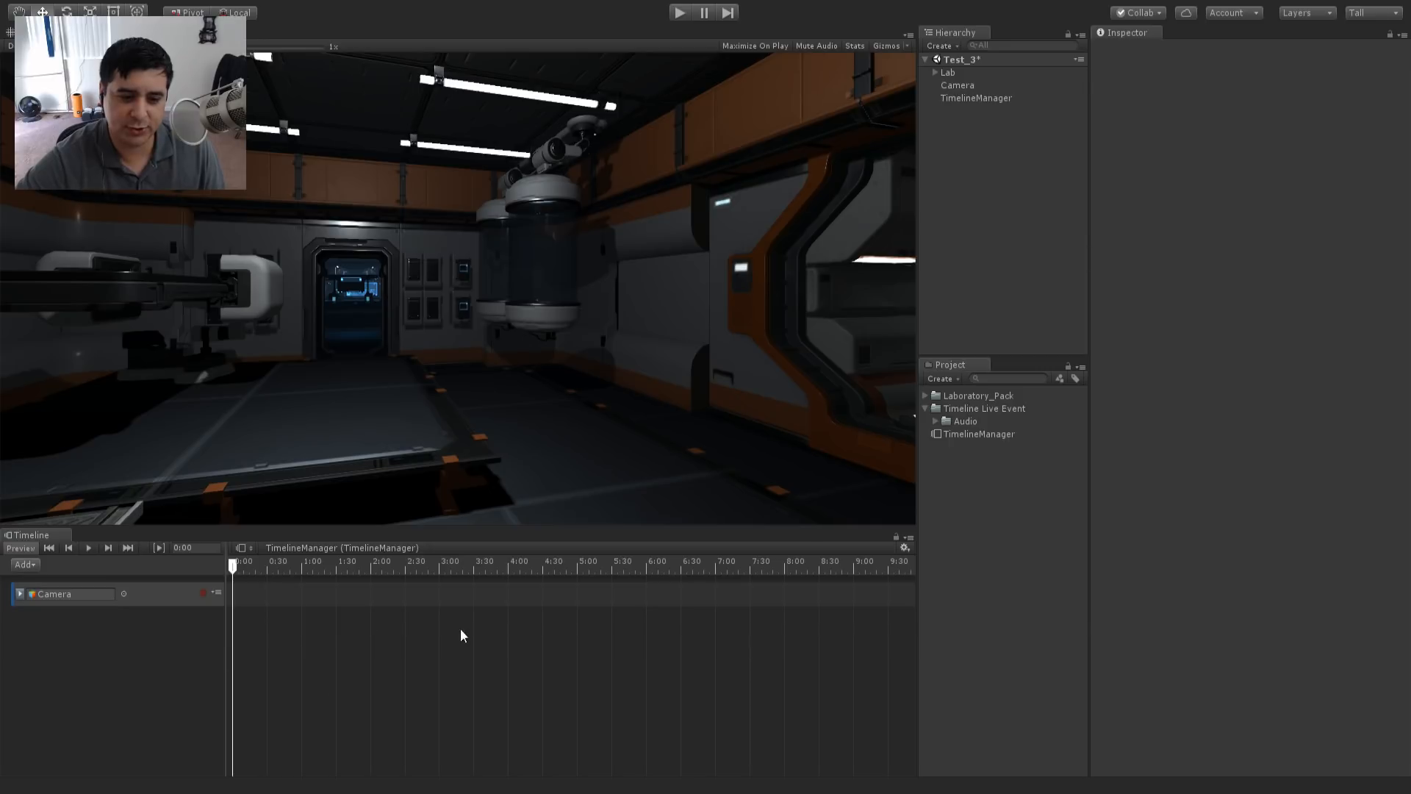
scroll(495, 654, "up", 8)
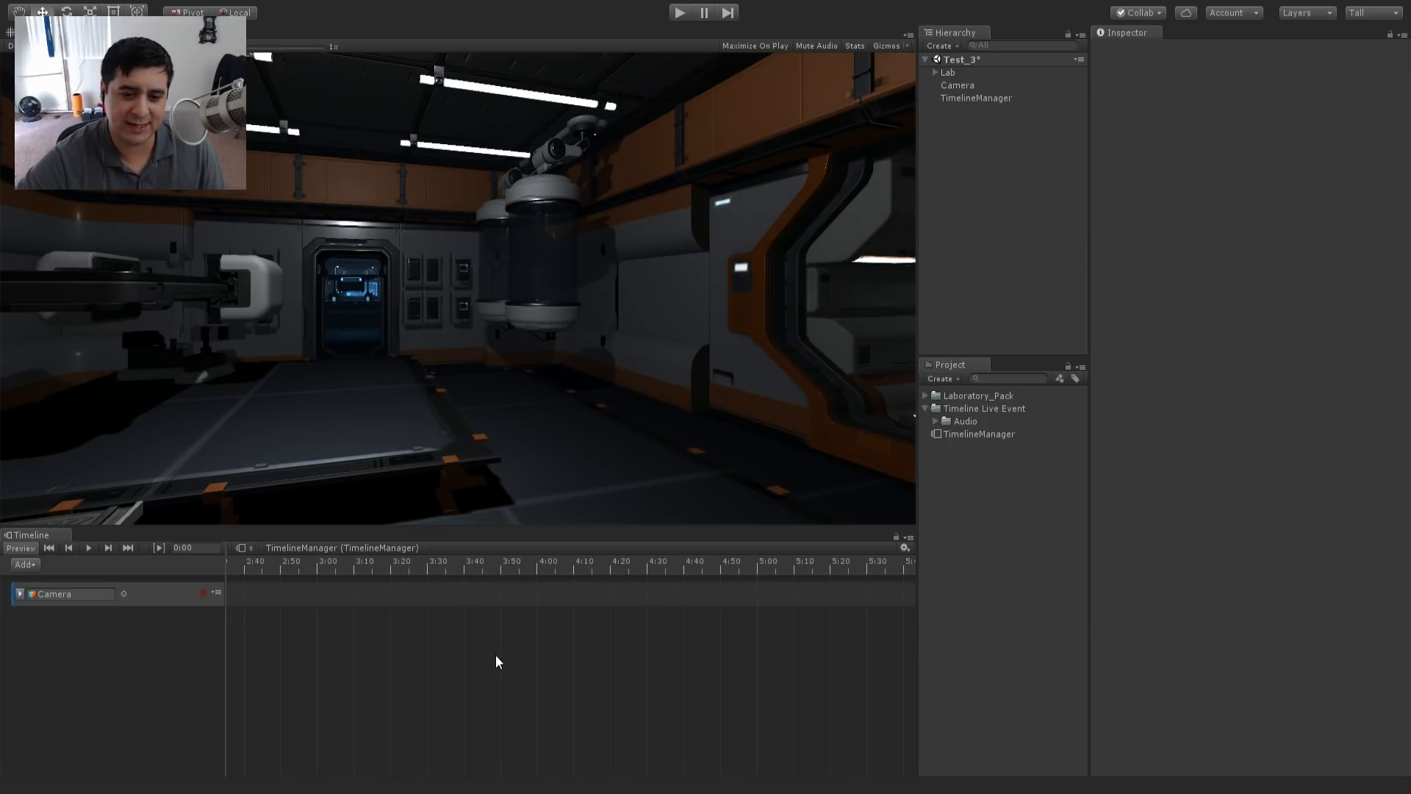
scroll(495, 654, "down", 10)
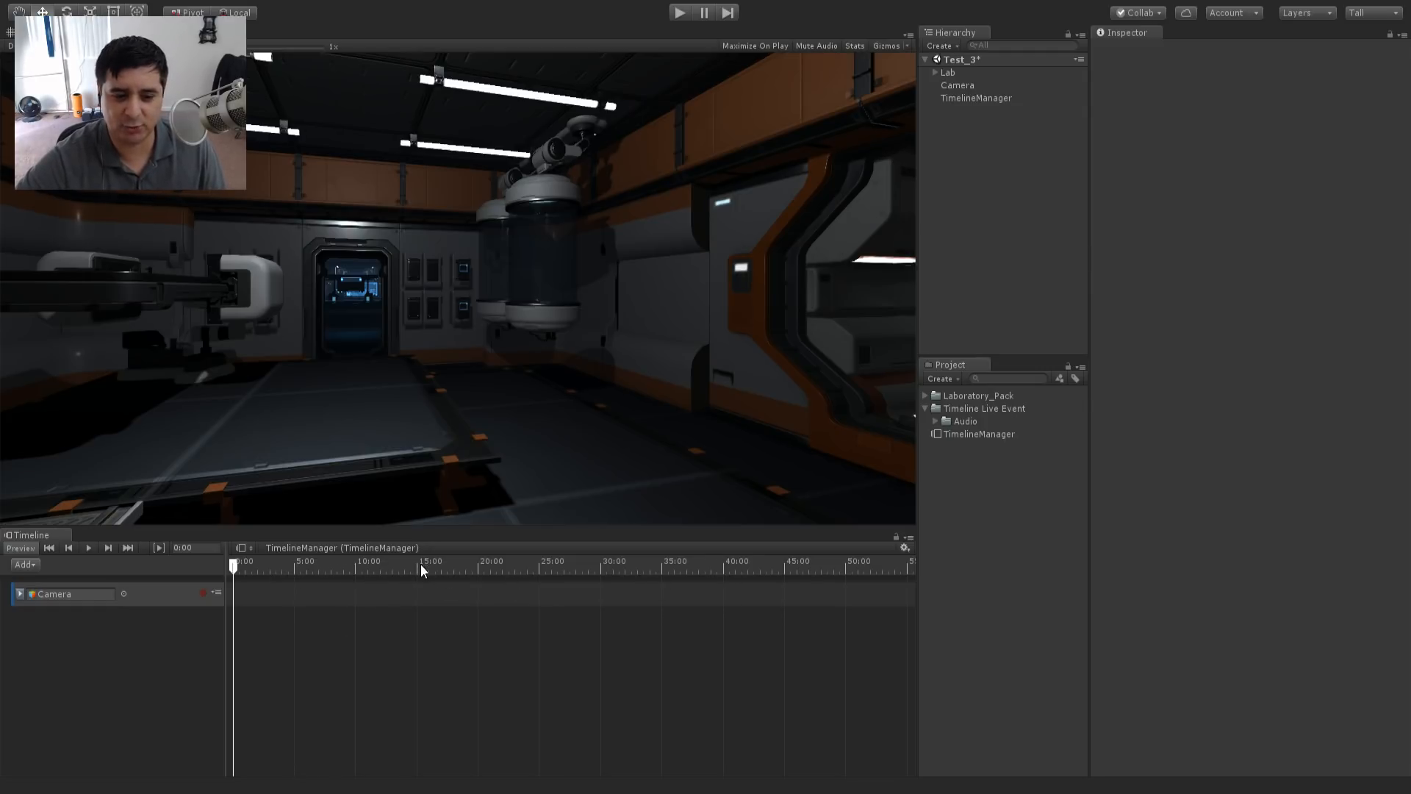
scroll(694, 606, "up", 10)
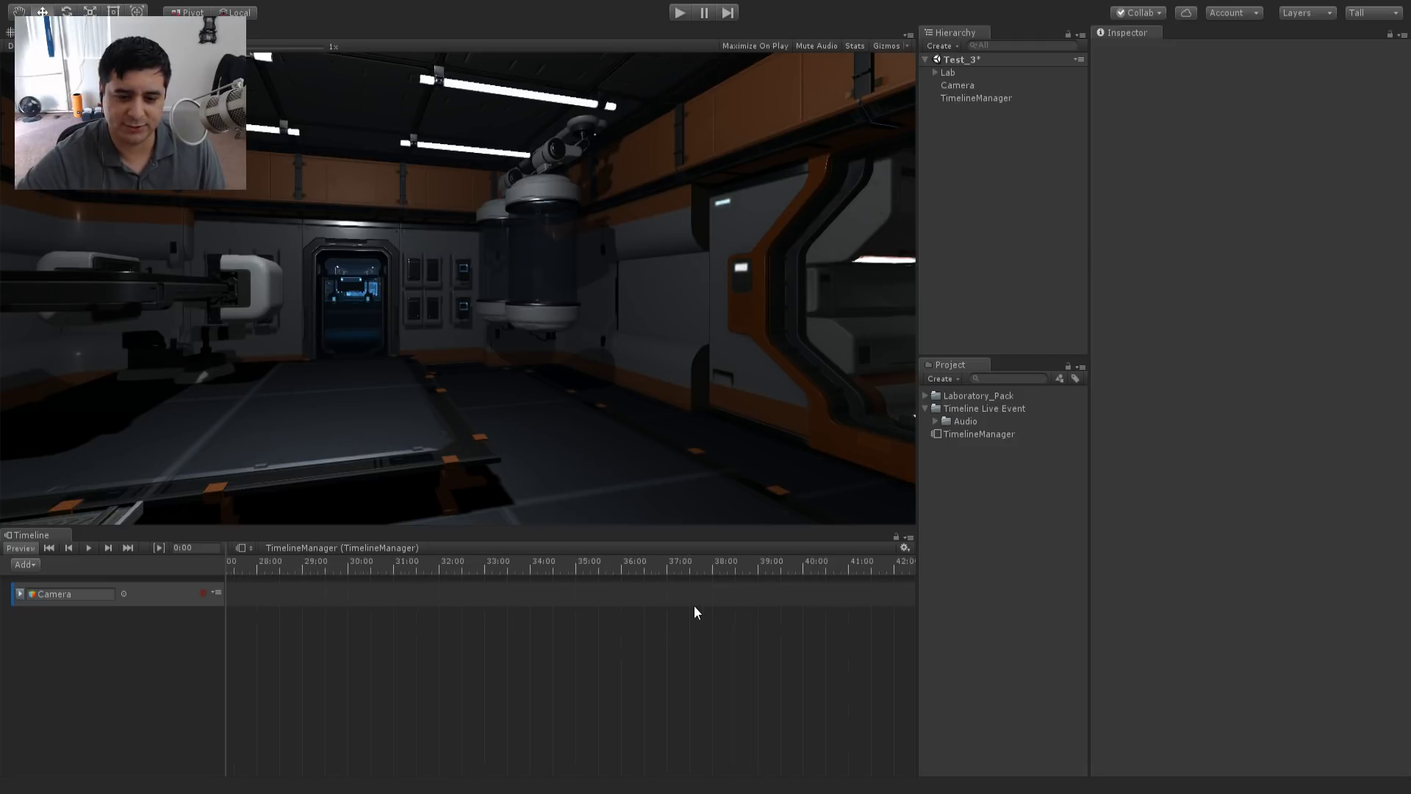
- Set the timeline ruler to display seconds and bring the timeline back to its start at 0:00
scroll(694, 613, "up", 4)
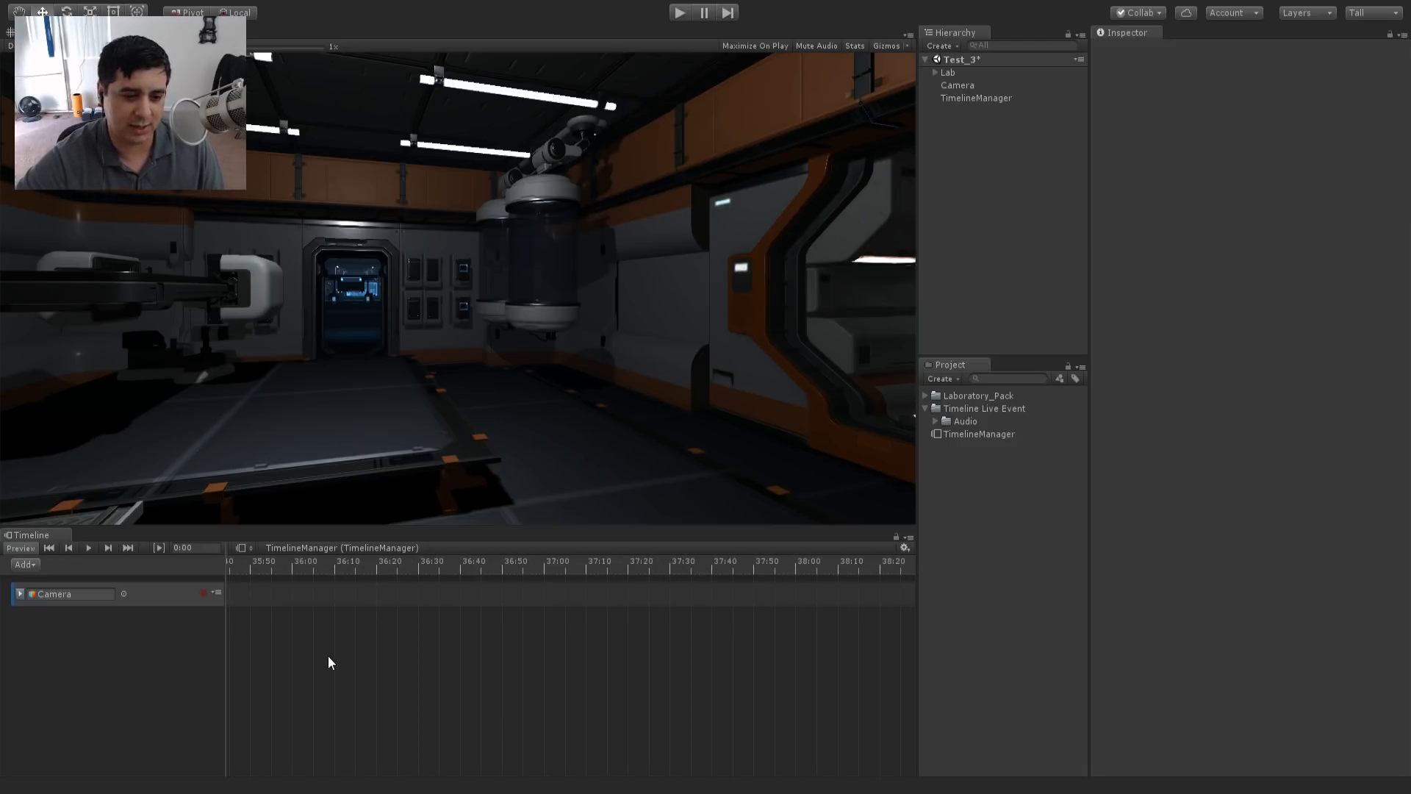
scroll(346, 638, "down", 10)
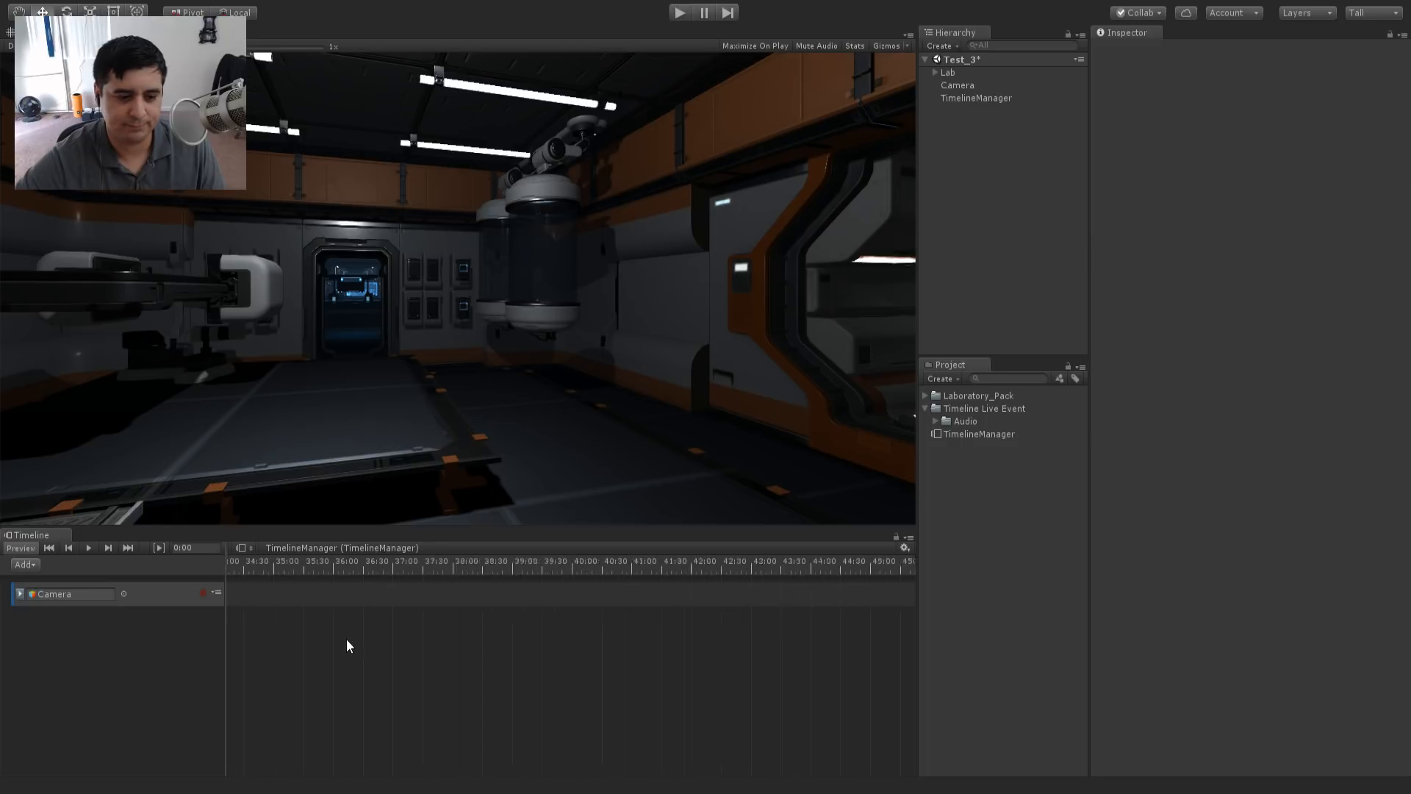
scroll(346, 644, "up", 2)
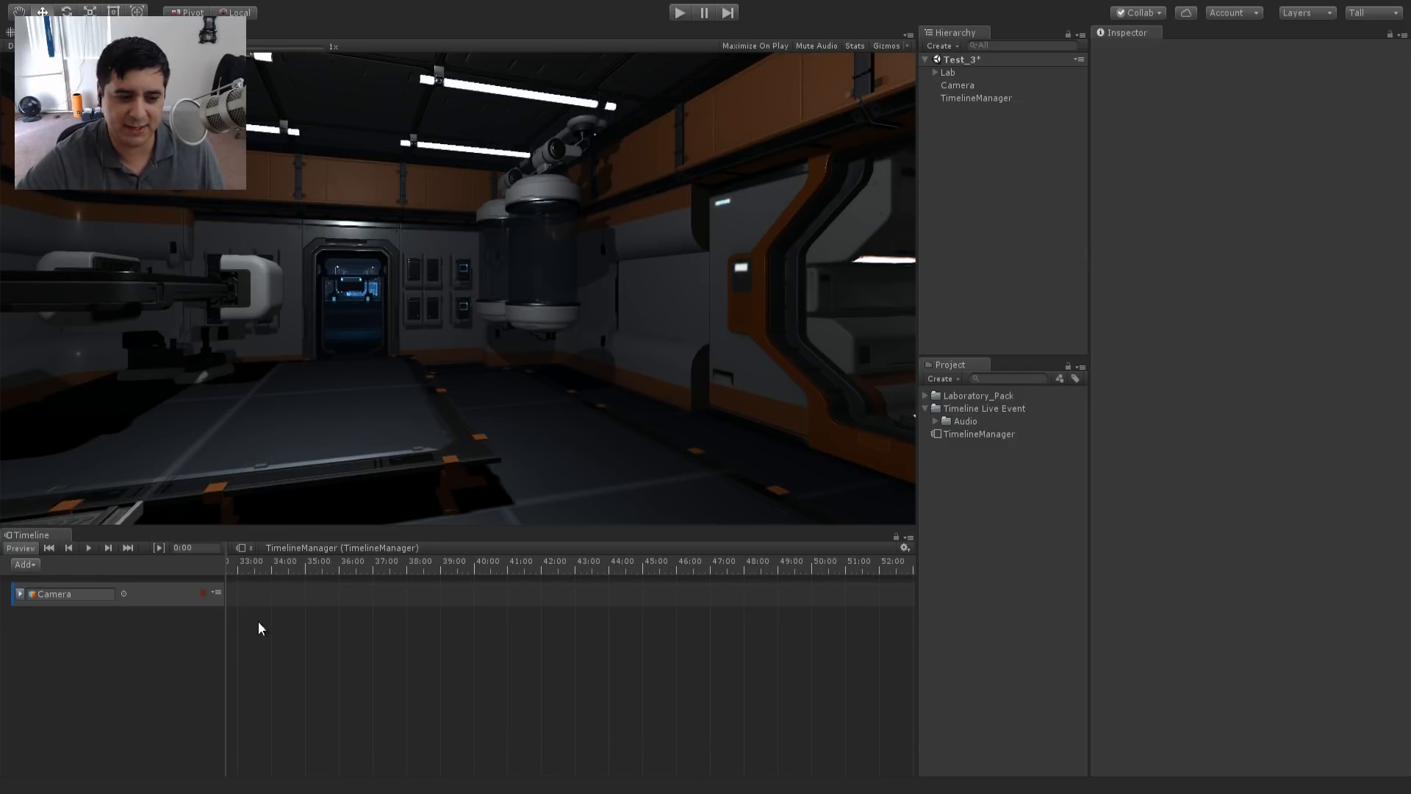
left_click(47, 546)
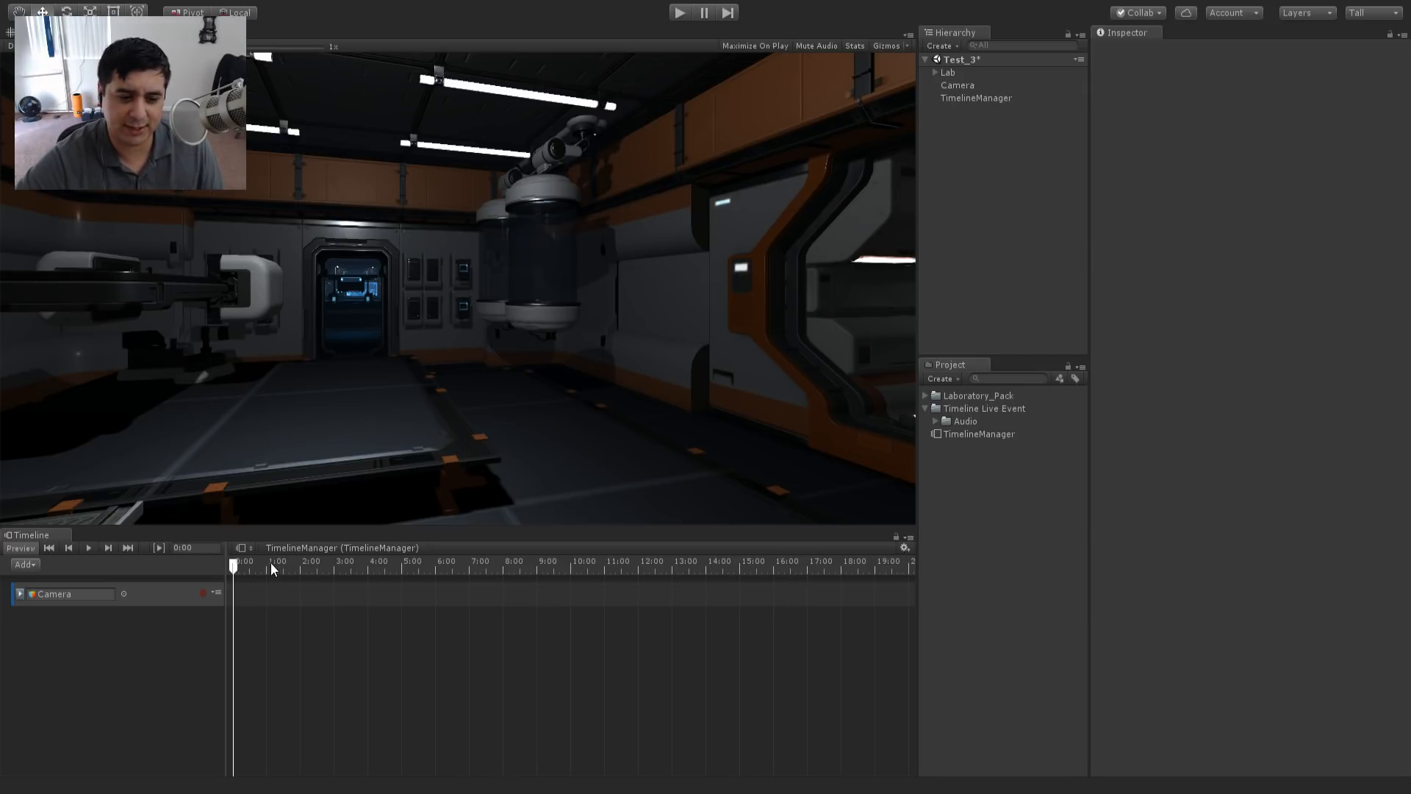
scroll(292, 595, "up", 5)
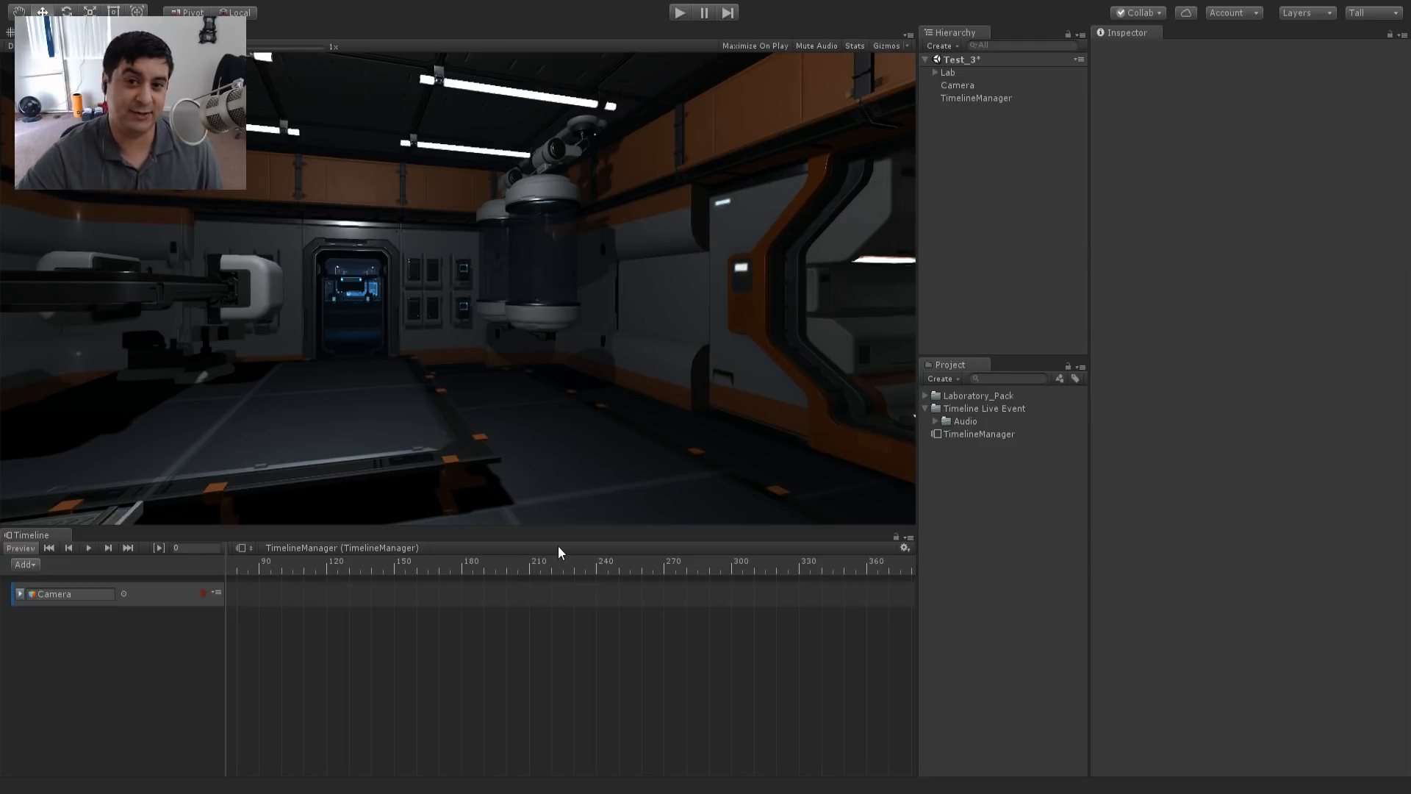
left_click(904, 548)
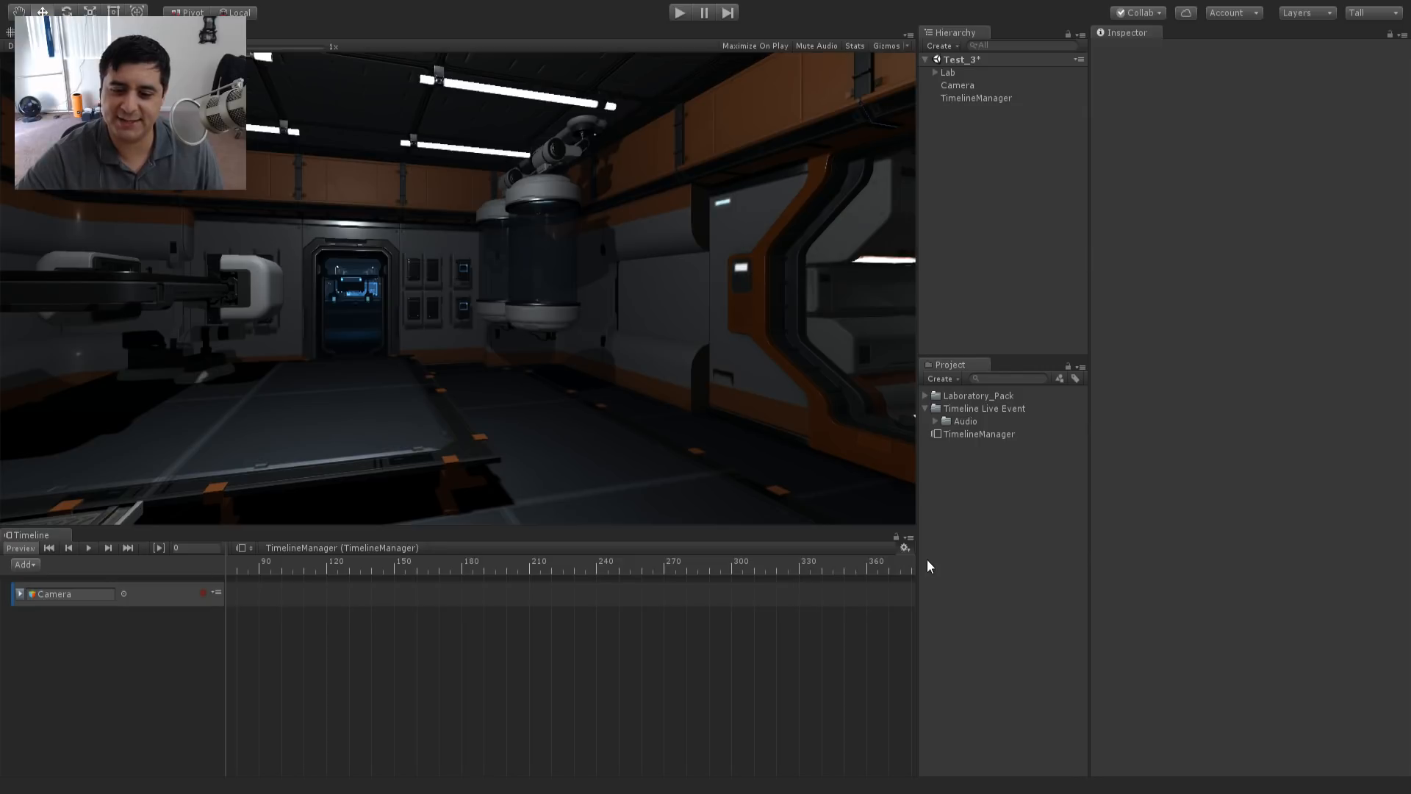
left_click(933, 559)
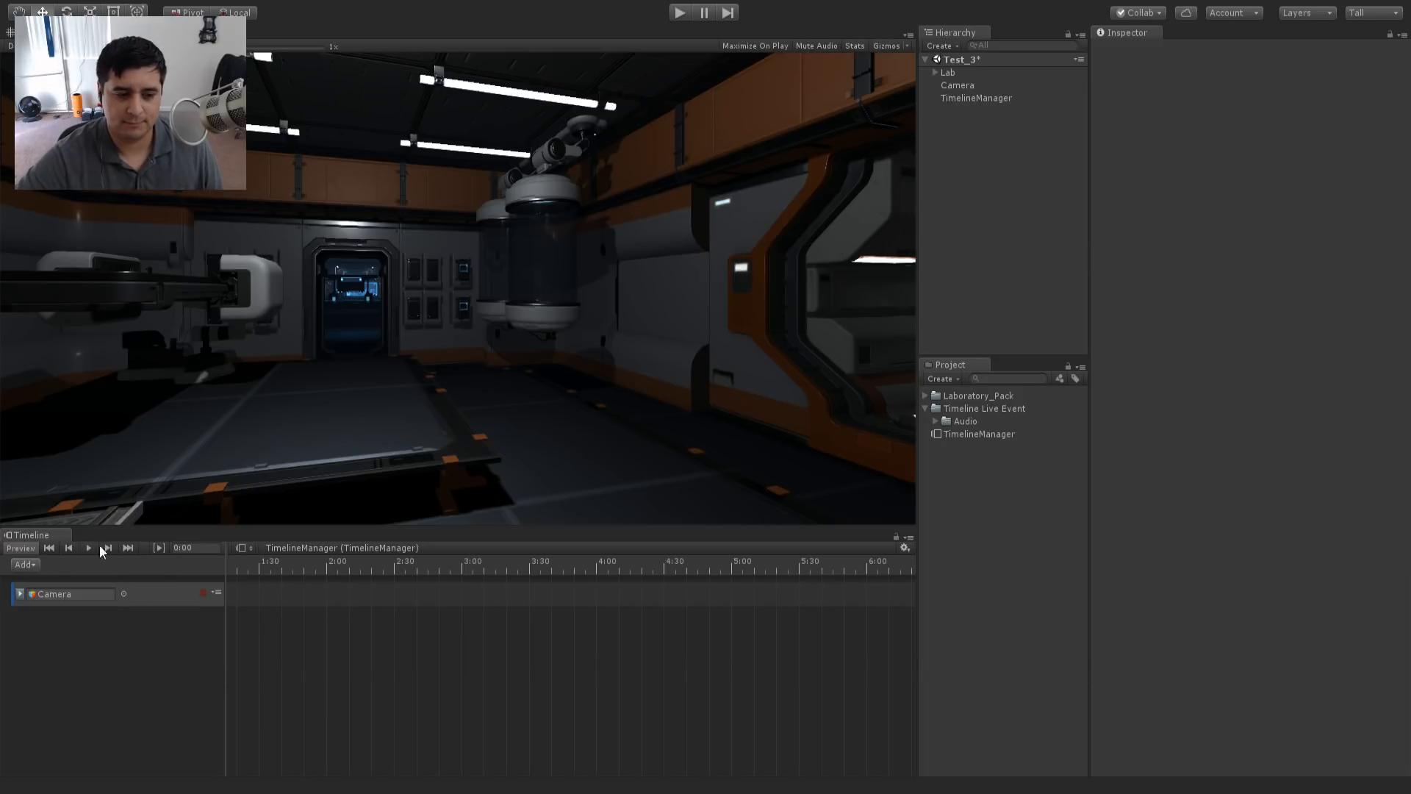
left_click(44, 547)
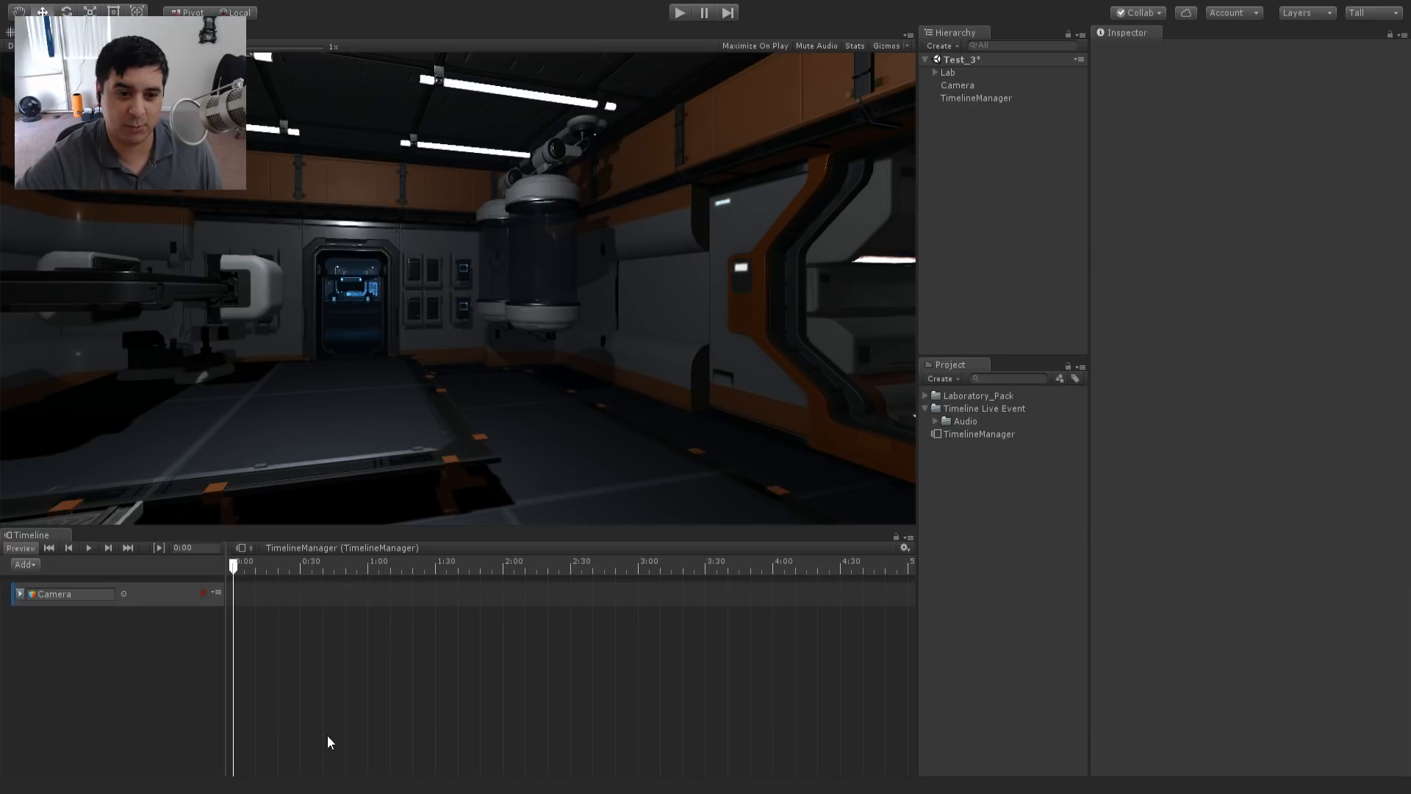
- Survey the whole lab layout from above in the Scene view, from the camera's room through the corridors to the far hall
left_click(27, 32)
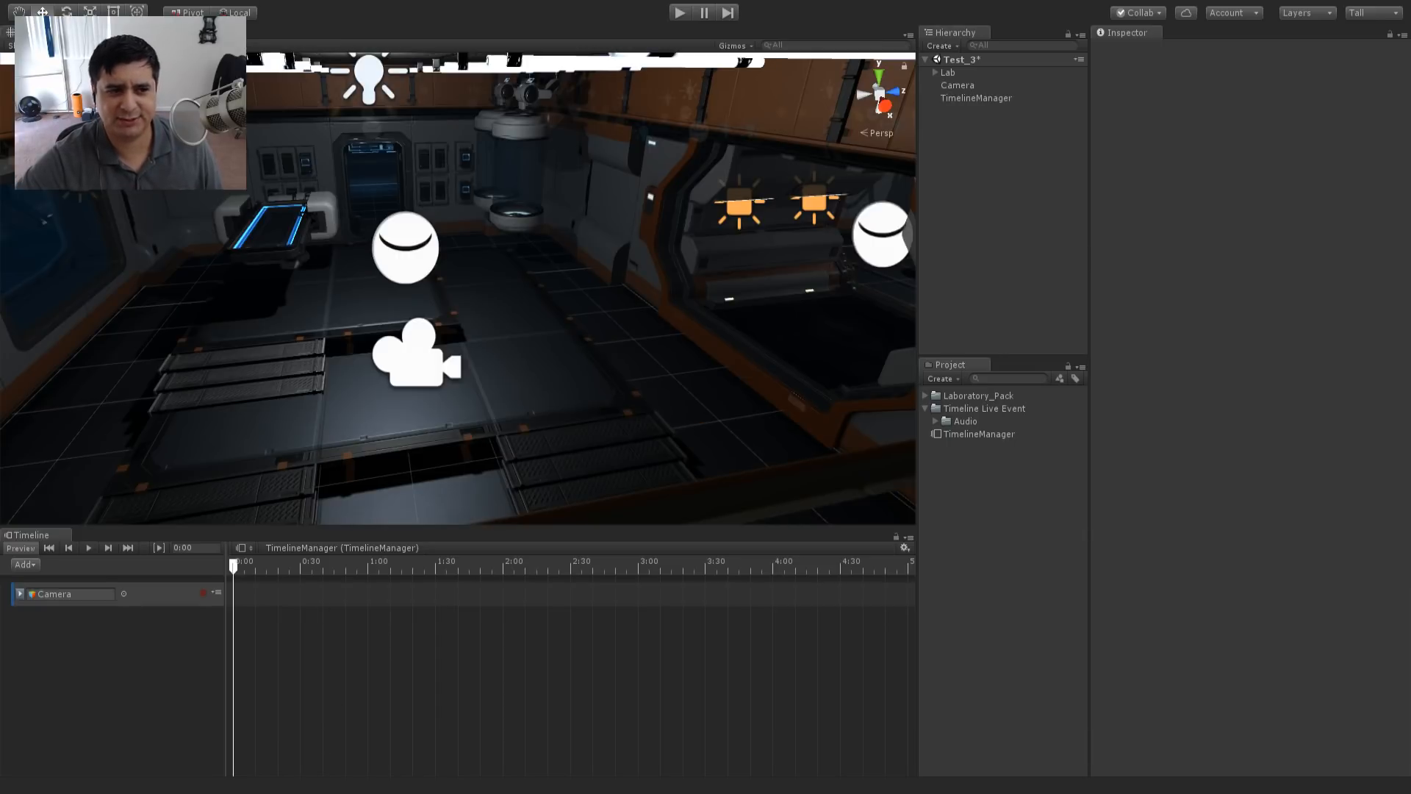
scroll(364, 171, "down", 10)
left_click_drag(478, 172, 514, 257, "alt")
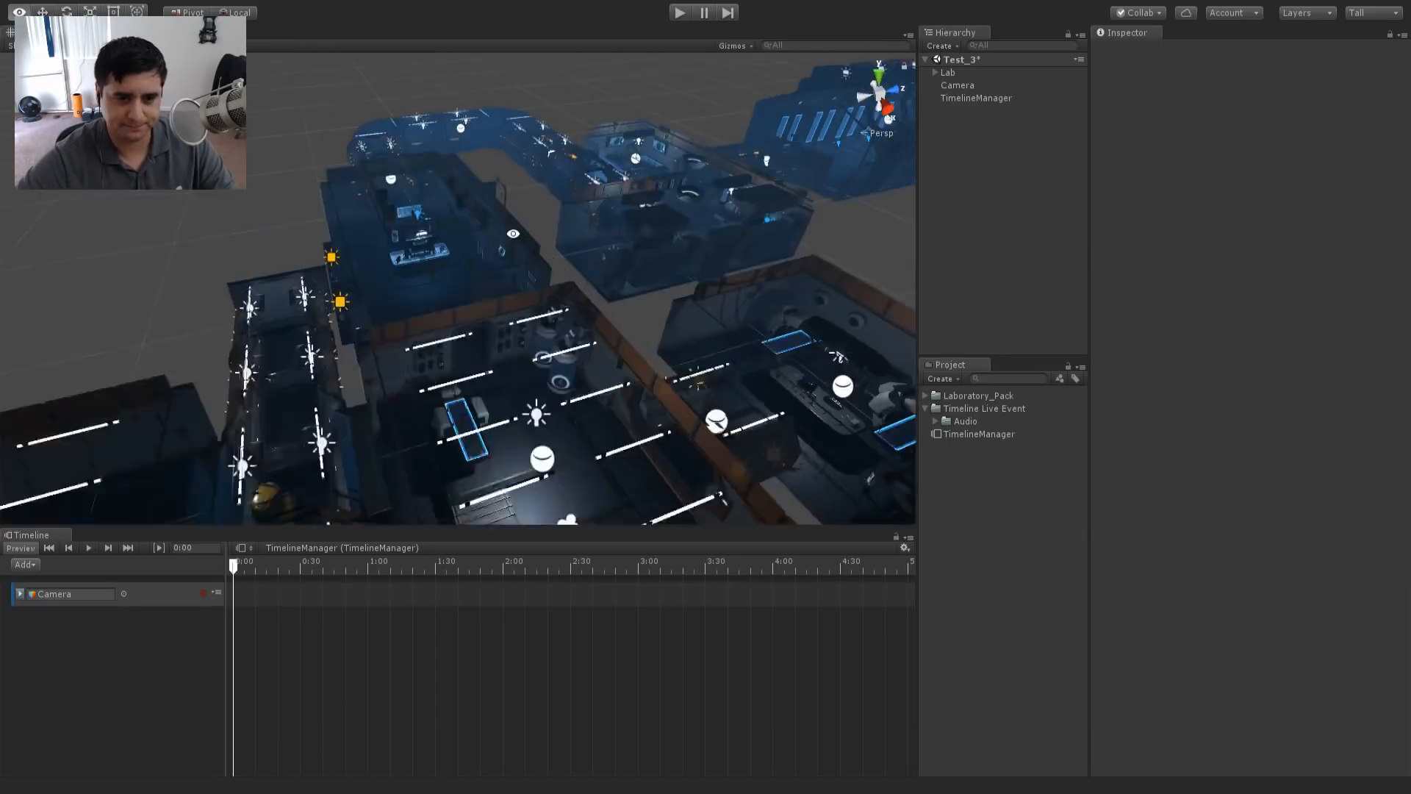
mouse_move(514, 258)
middle_mouse_down()
mouse_move(516, 270)
mouse_move(512, 231)
middle_mouse_up()
middle_click_drag(598, 297, 647, 485)
left_click_drag(430, 211, 494, 290, "alt")
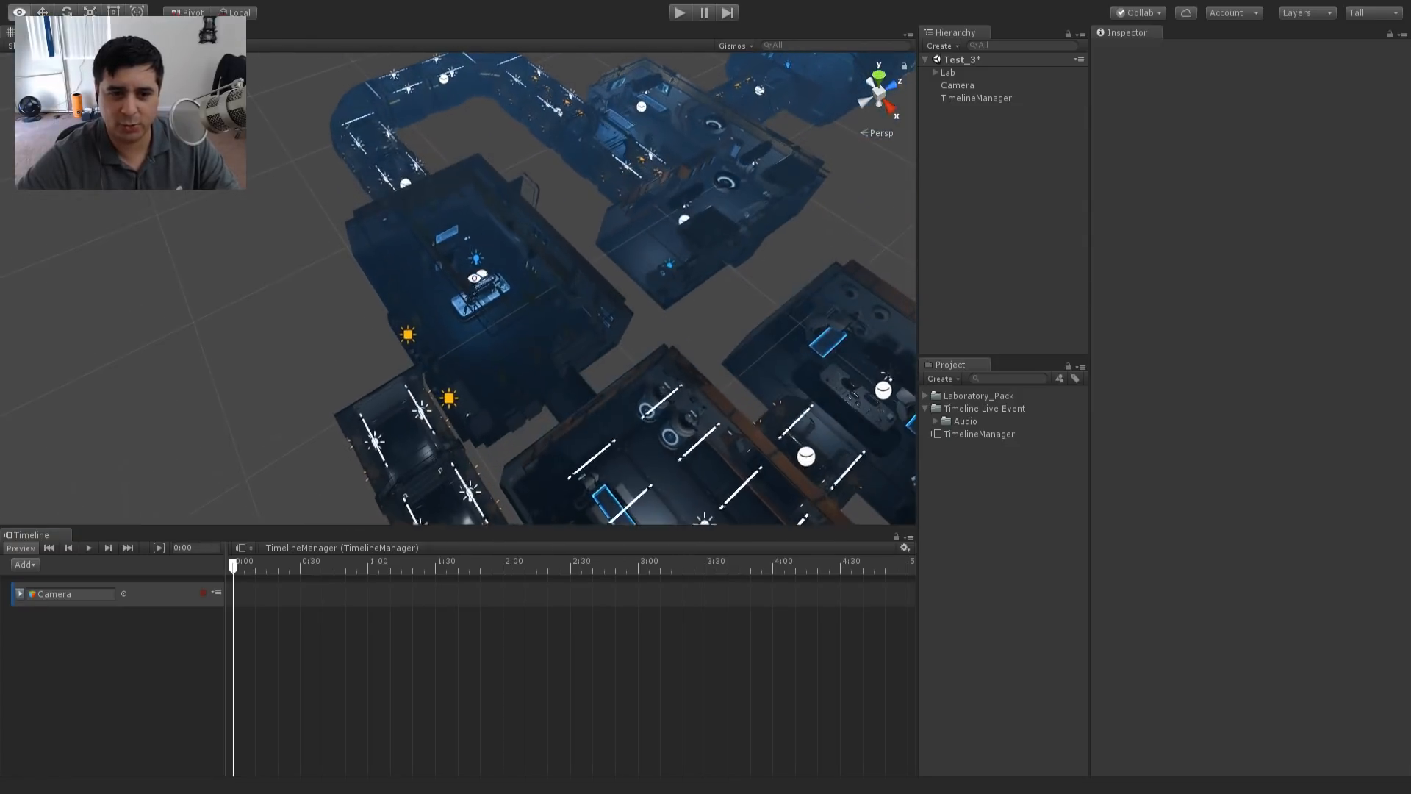
scroll(491, 302, "down", 5)
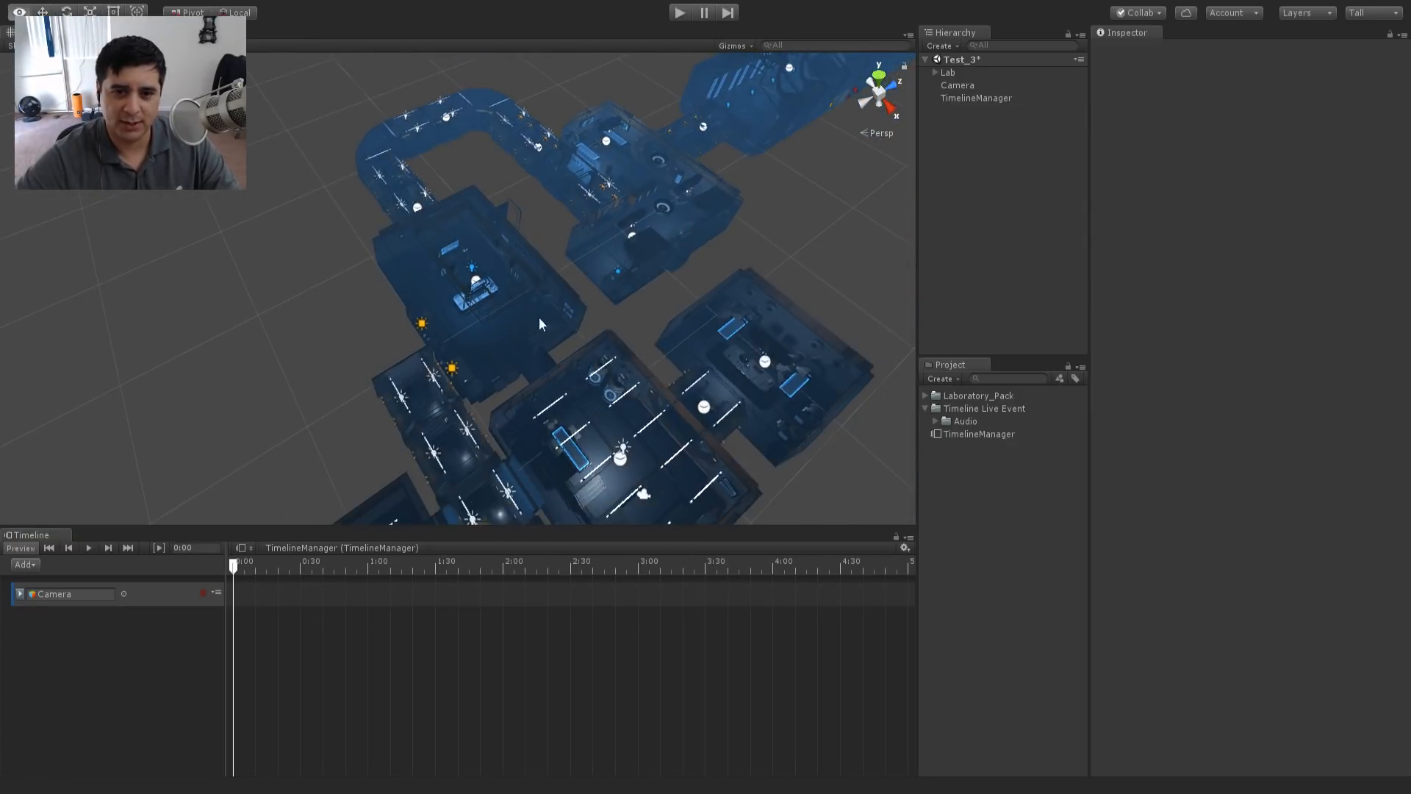
middle_click_drag(592, 340, 562, 306)
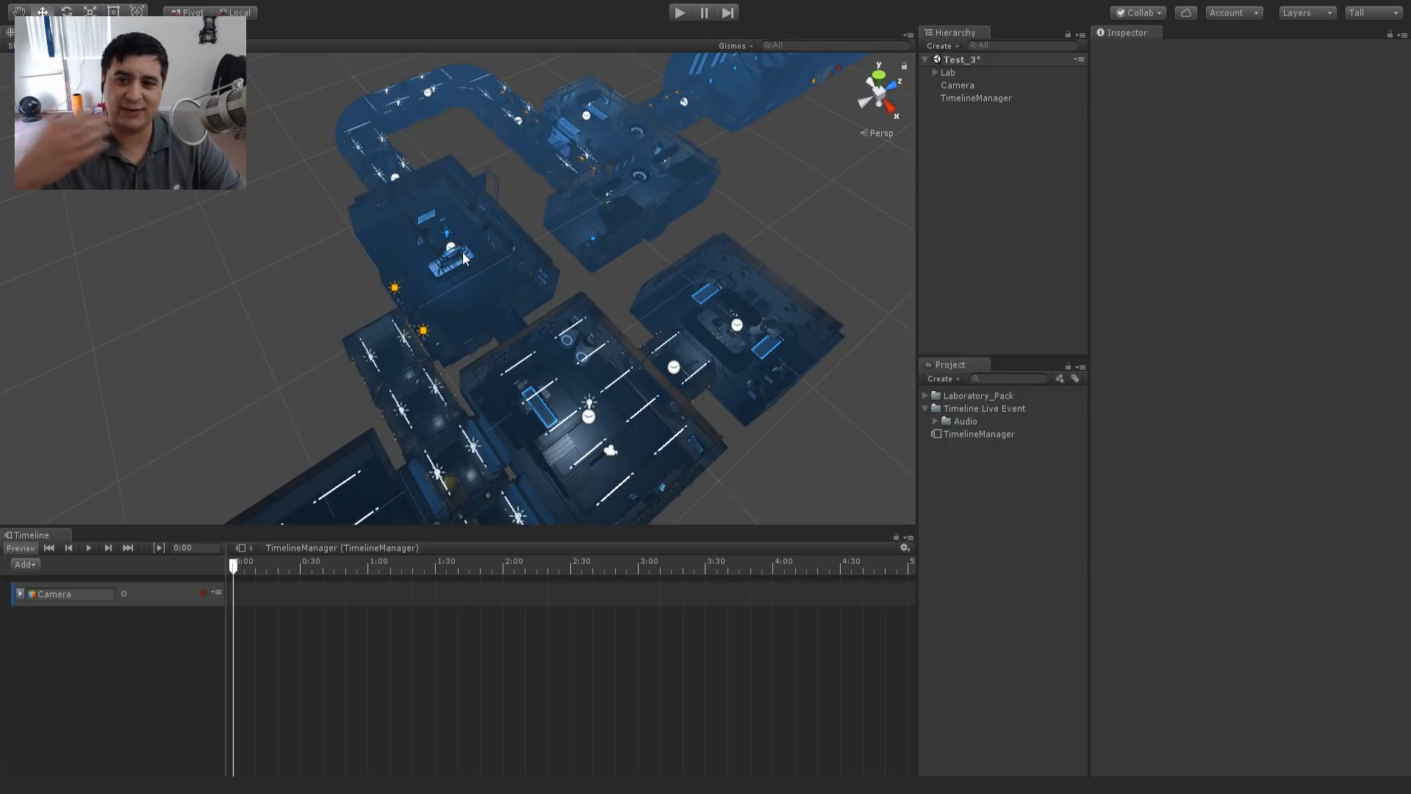
middle_click_drag(778, 118, 710, 219)
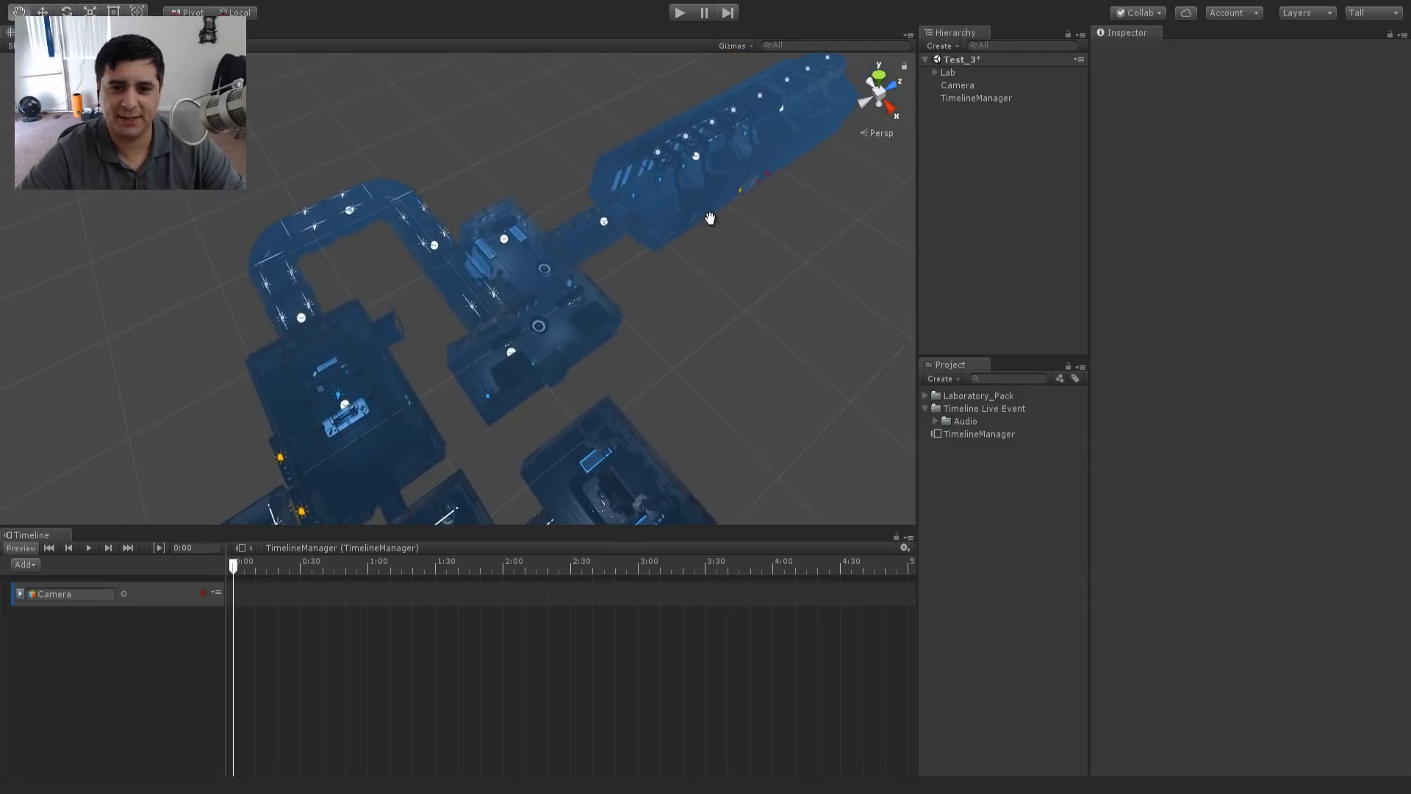
middle_click_drag(708, 154, 636, 208)
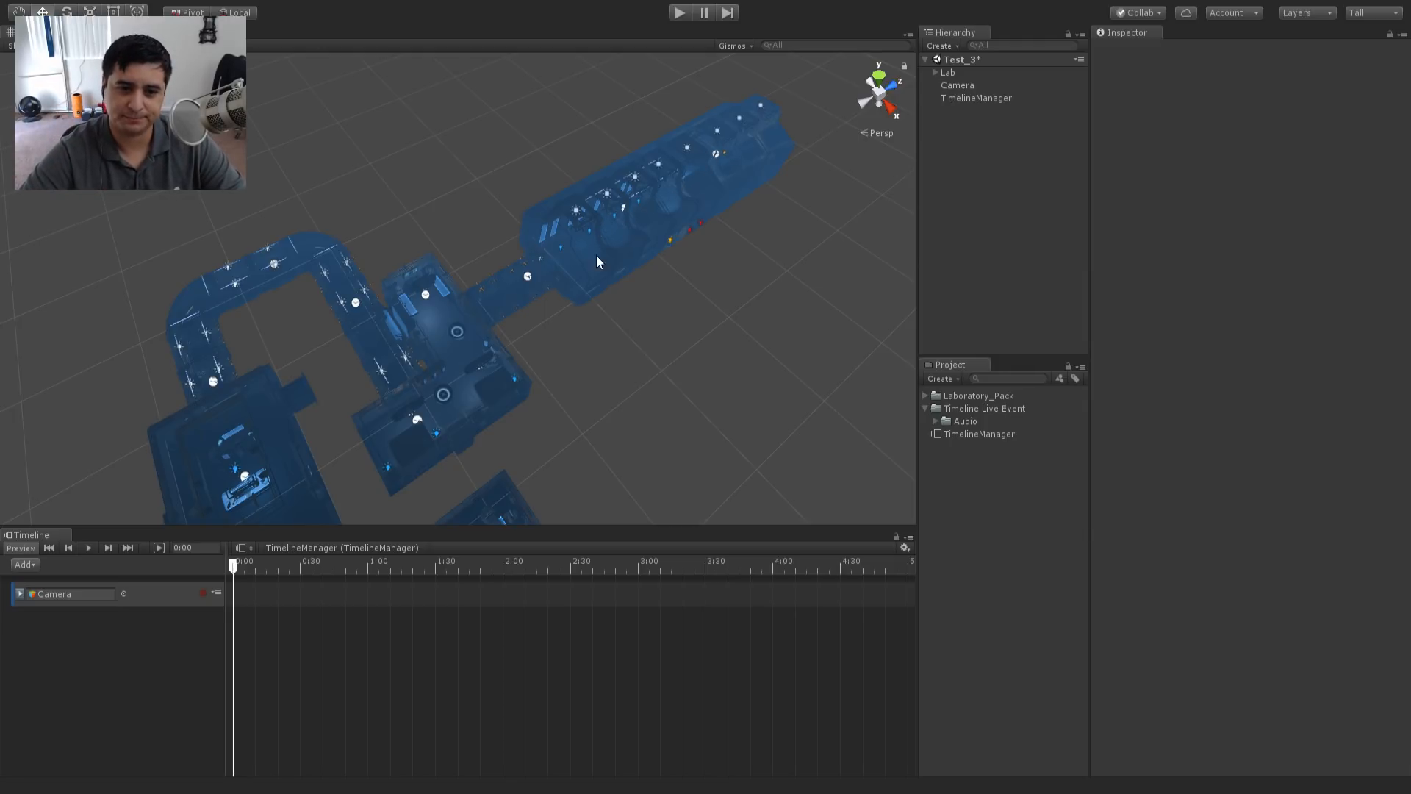
middle_click_drag(597, 254, 650, 235)
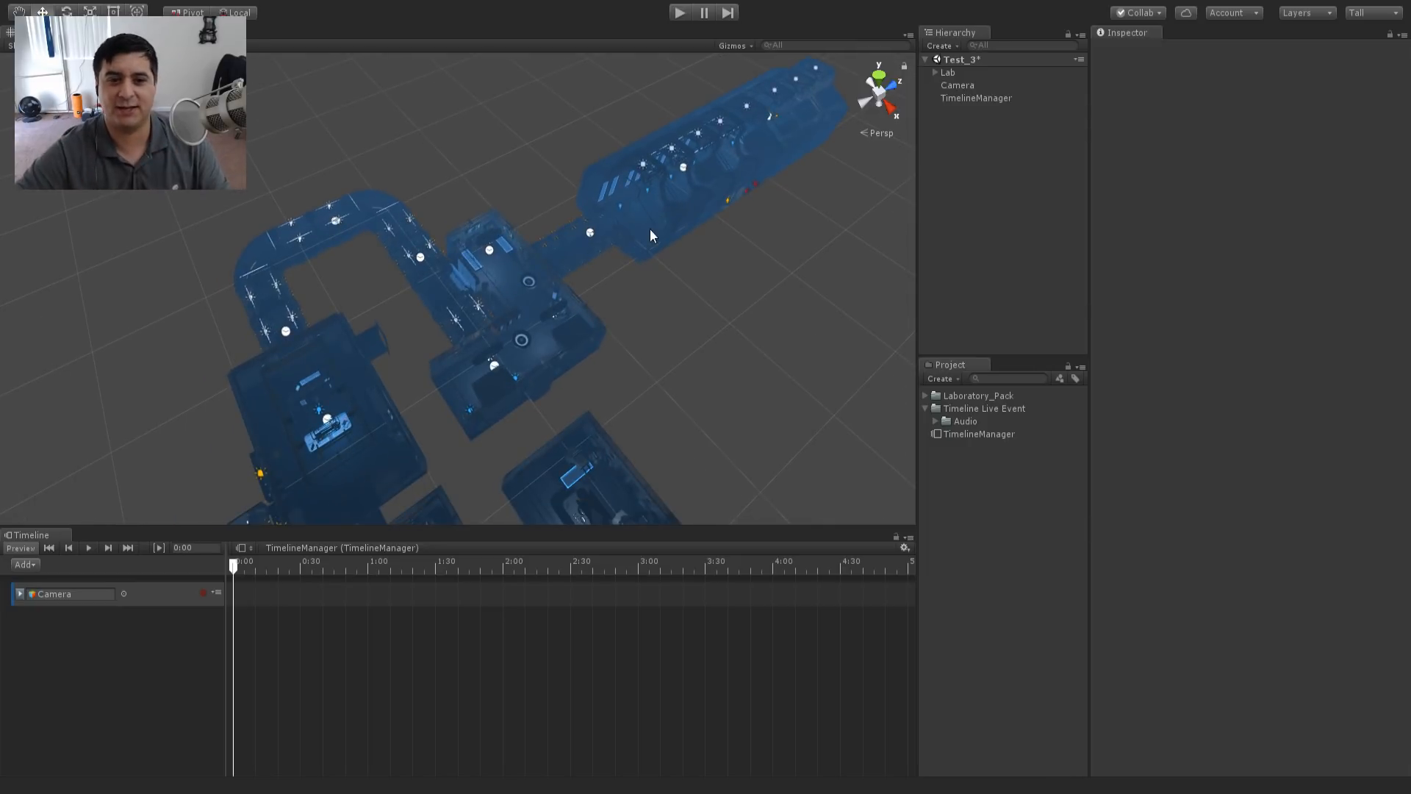
middle_click_drag(578, 379, 584, 339)
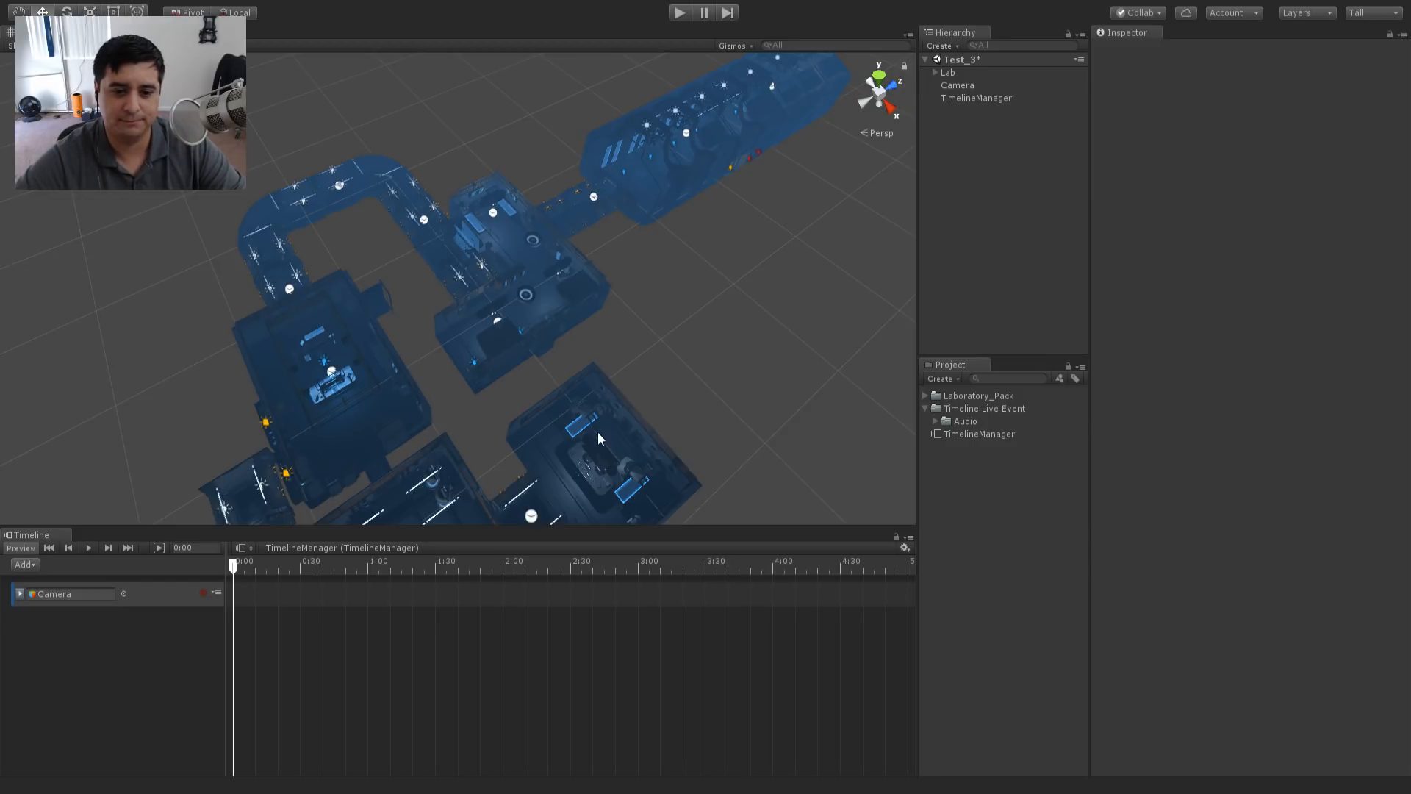
- Select the Camera inside its lab room and set its Y rotation to 0
middle_click_drag(597, 434, 659, 184)
scroll(662, 194, "up", 5)
middle_click_drag(691, 96, 638, 219)
scroll(638, 216, "up", 5)
middle_click_drag(680, 62, 628, 272)
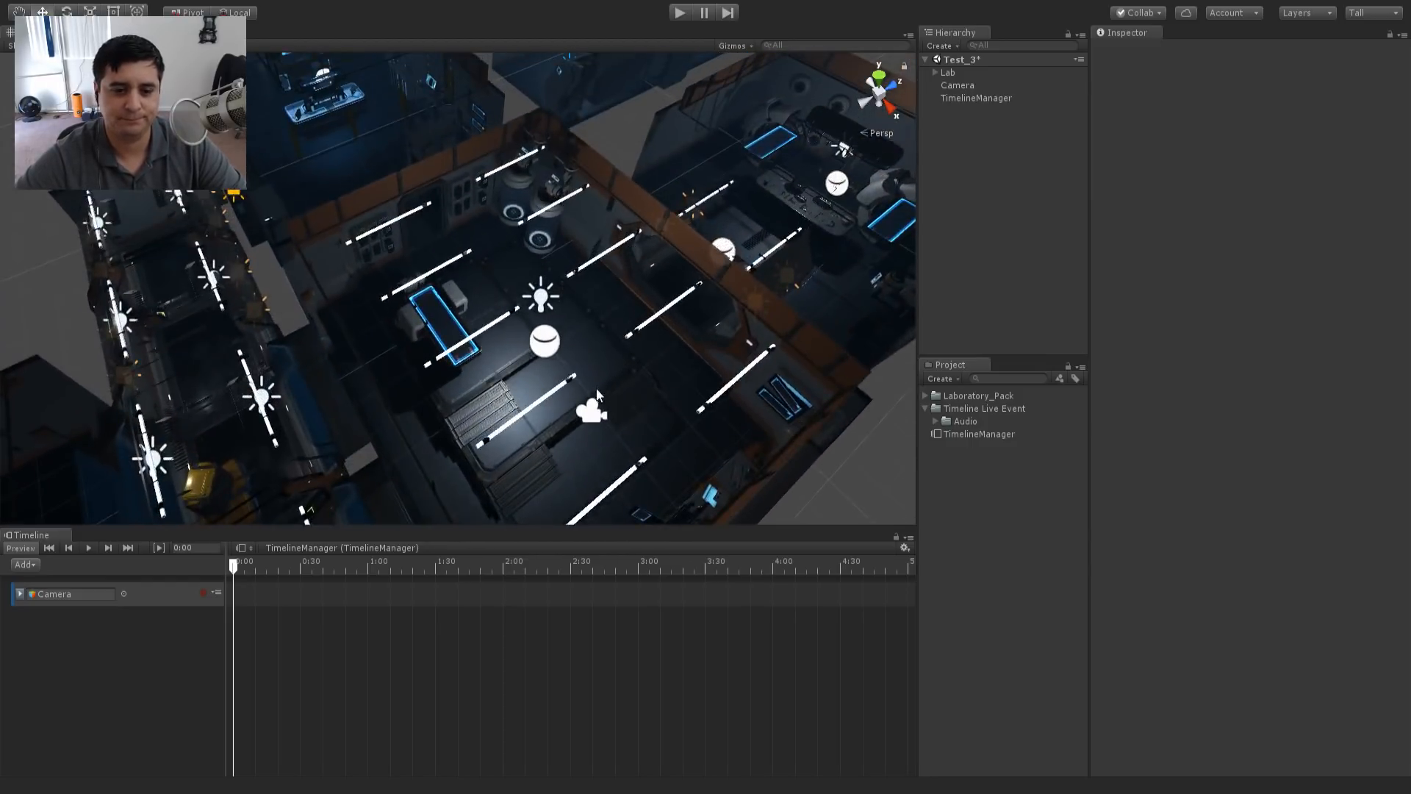
left_click(593, 411)
middle_click_drag(742, 401, 743, 298)
scroll(743, 297, "up", 5)
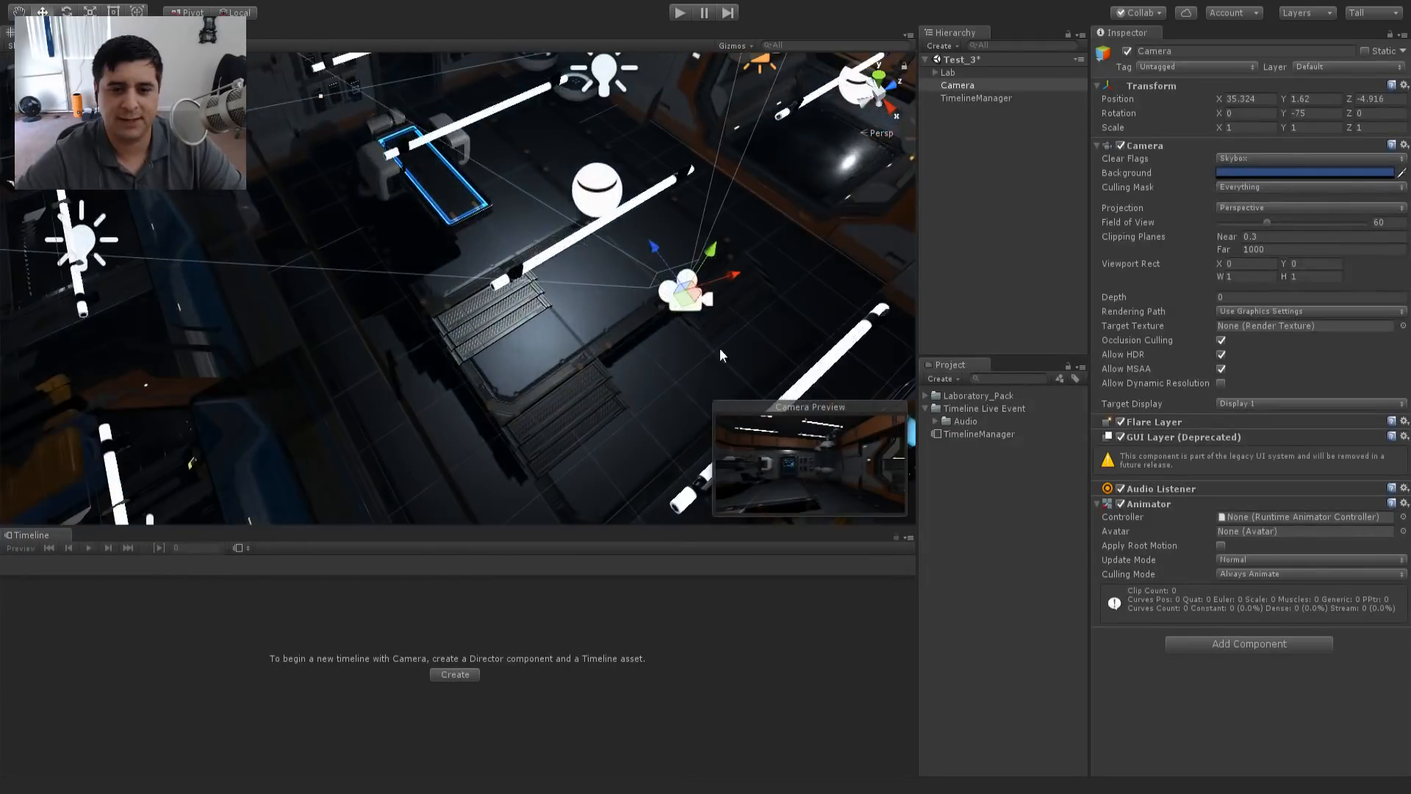
right_click_drag(720, 349, 595, 282)
middle_click_drag(720, 346, 540, 257)
right_click_drag(551, 353, 545, 264)
middle_click_drag(553, 434, 528, 168)
scroll(569, 267, "up", 4)
middle_click_drag(569, 268, 551, 389)
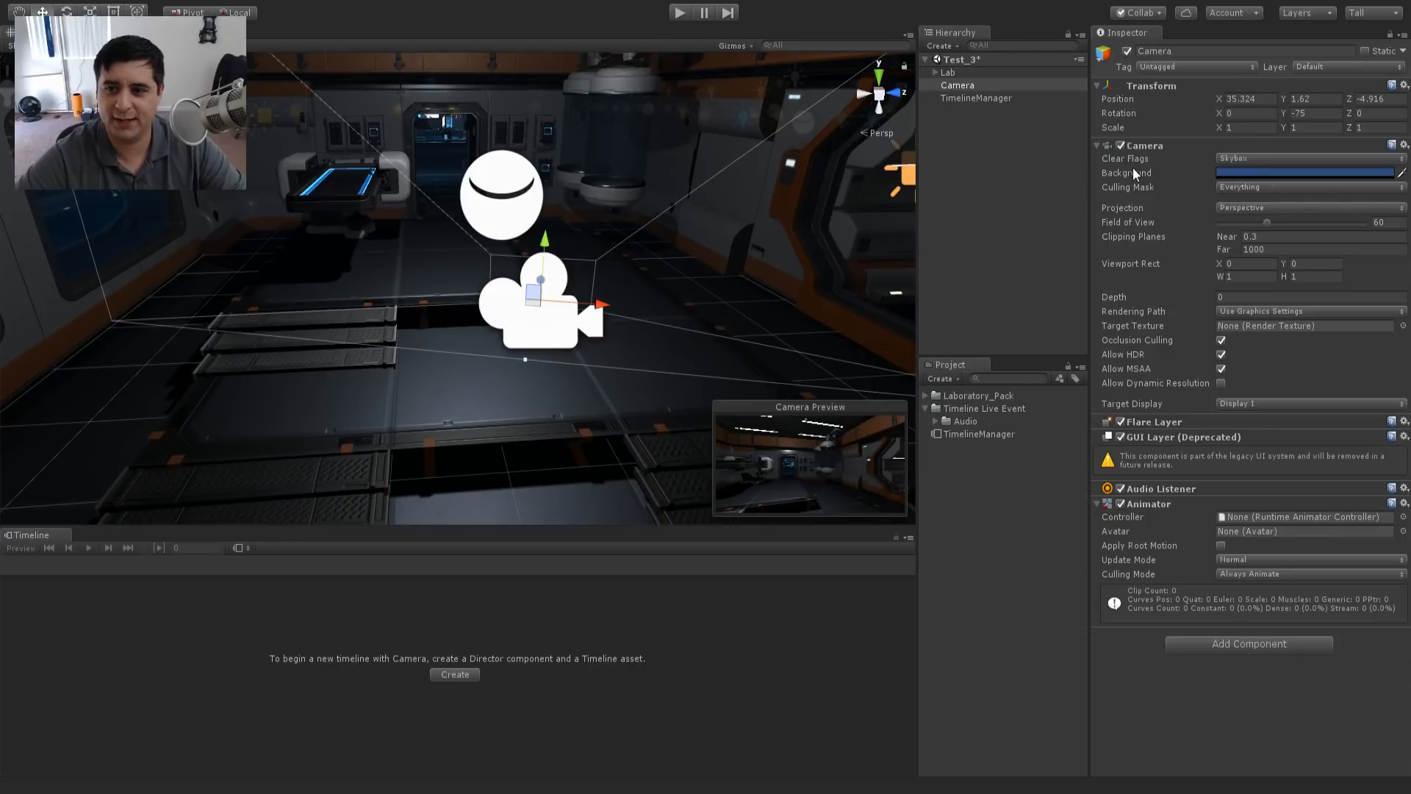
left_click(1321, 116)
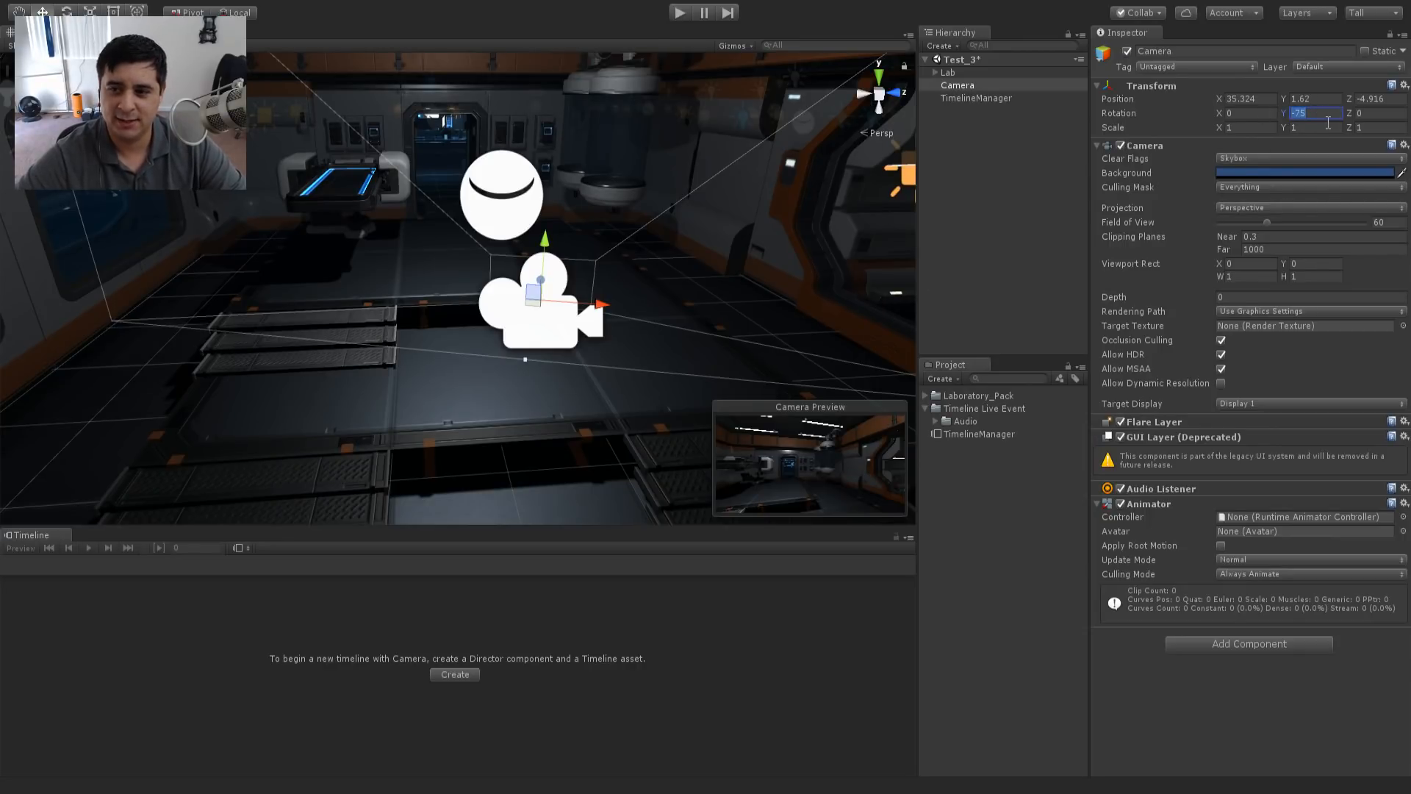
type("0")
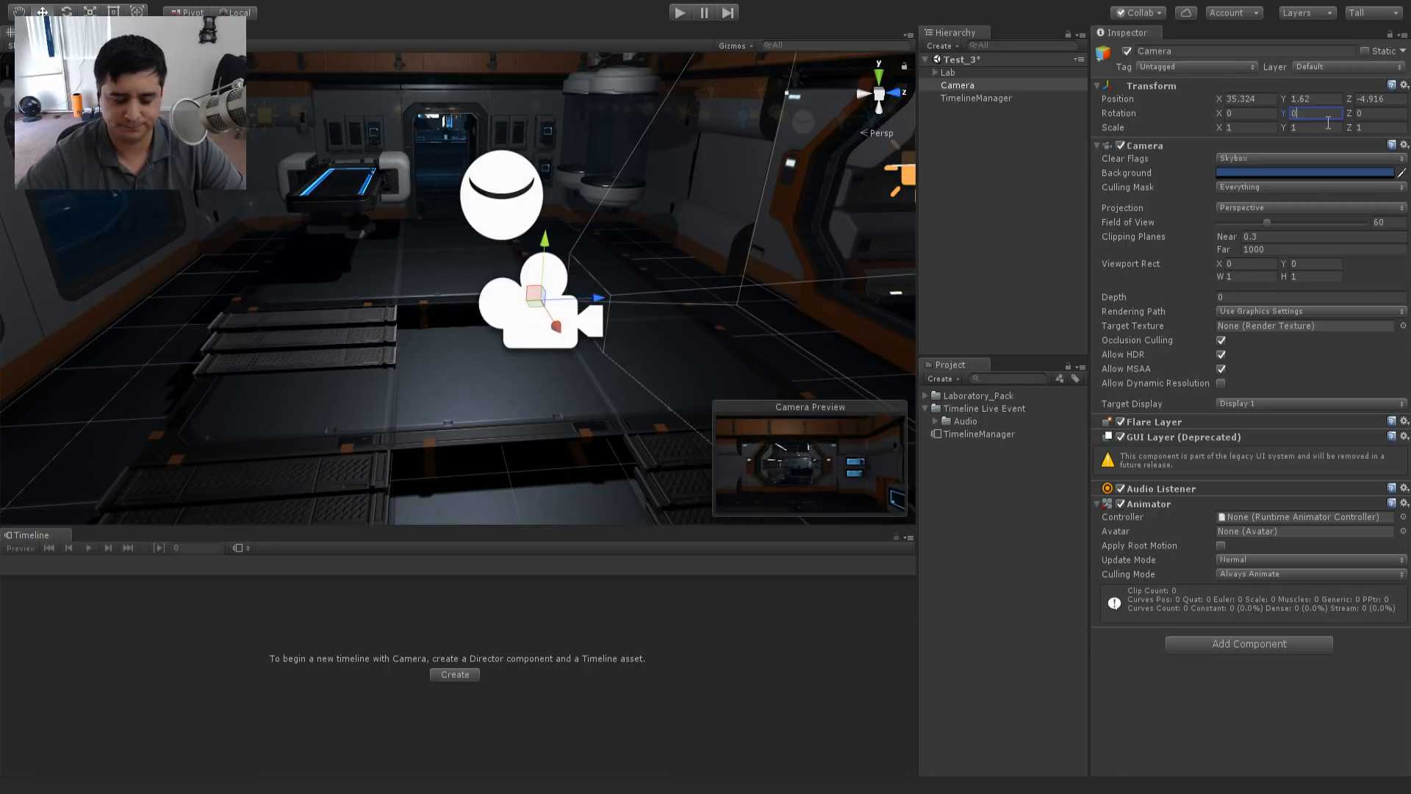
- Reopen the TimelineManager's timeline and start recording on the Camera animation track
middle_click_drag(597, 136, 590, 199)
key("f")
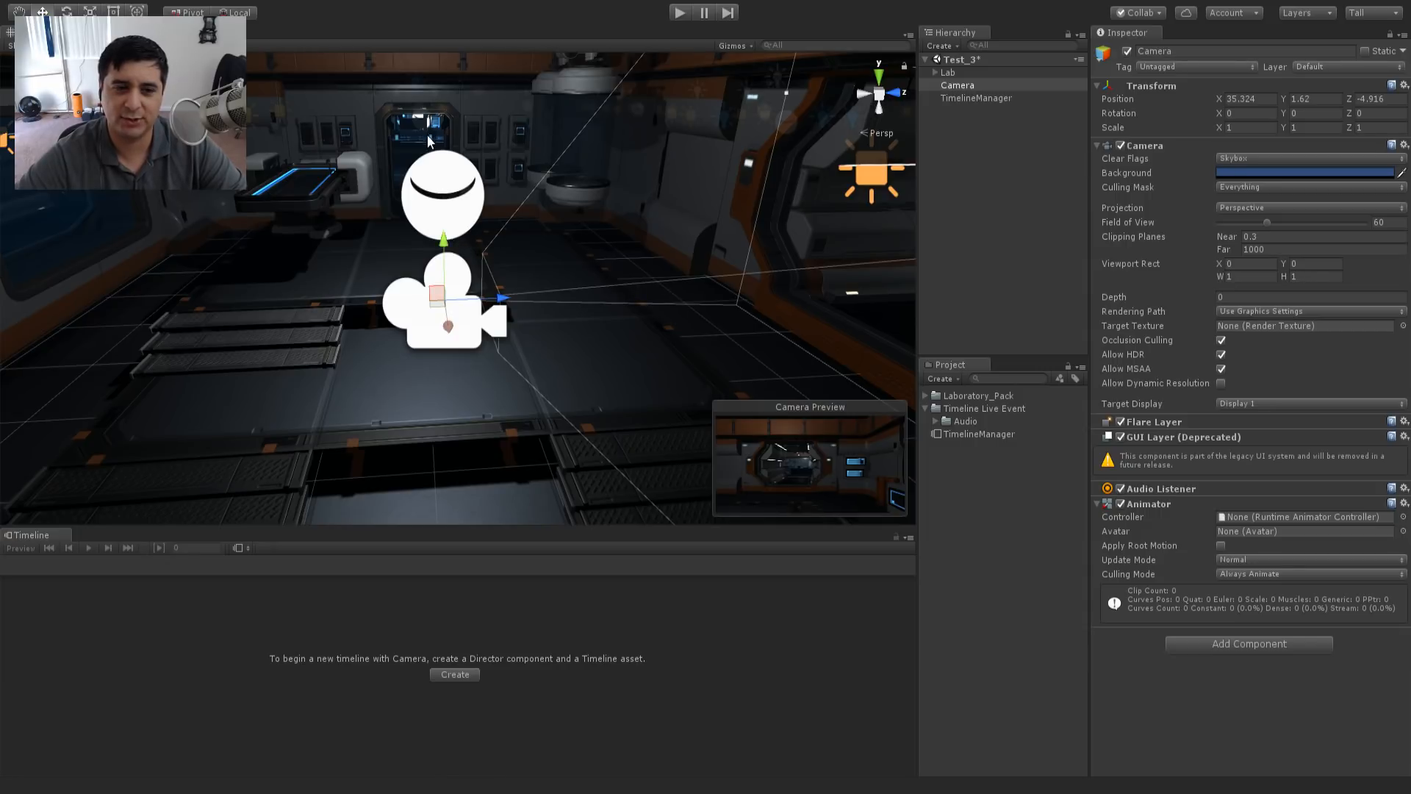
middle_click_drag(427, 114, 428, 409)
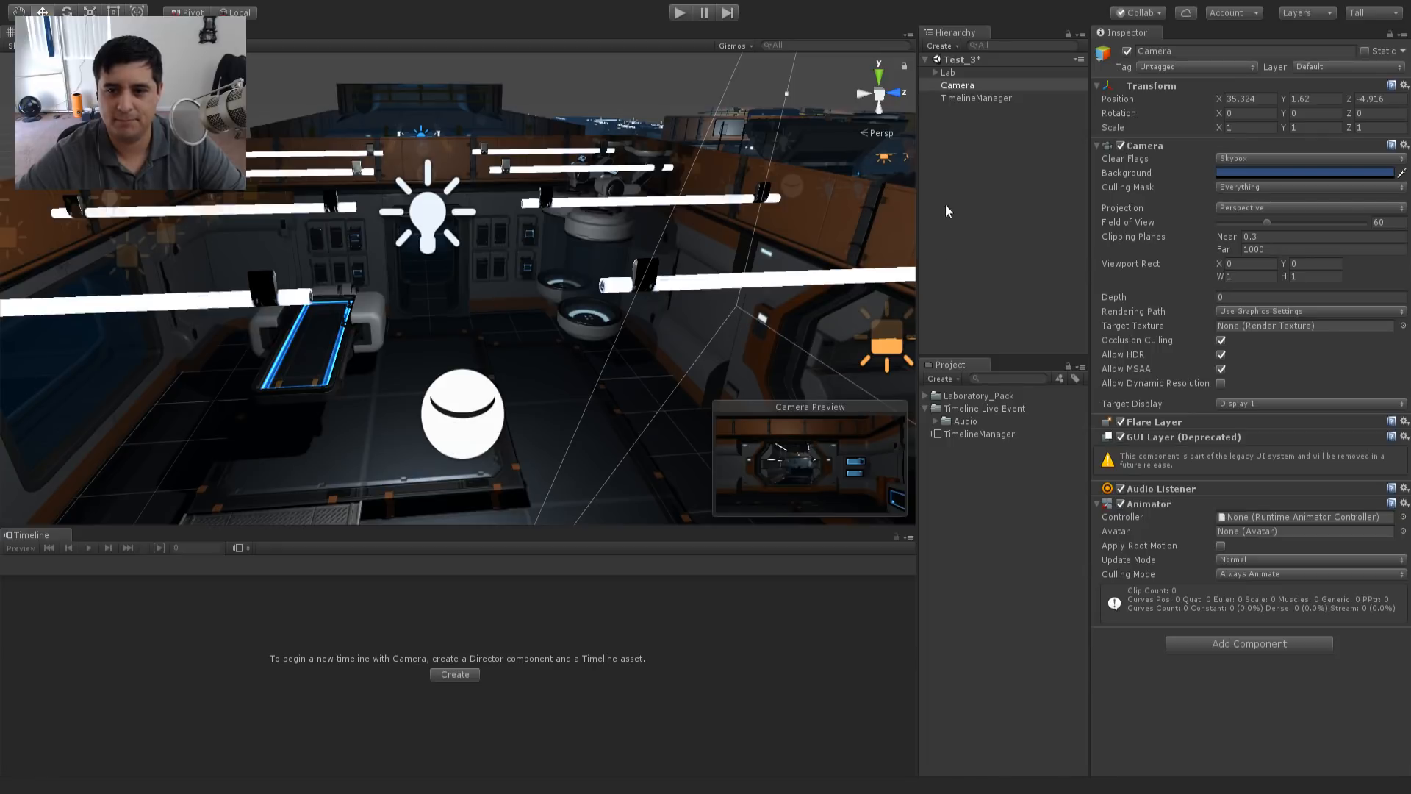
left_click(943, 98)
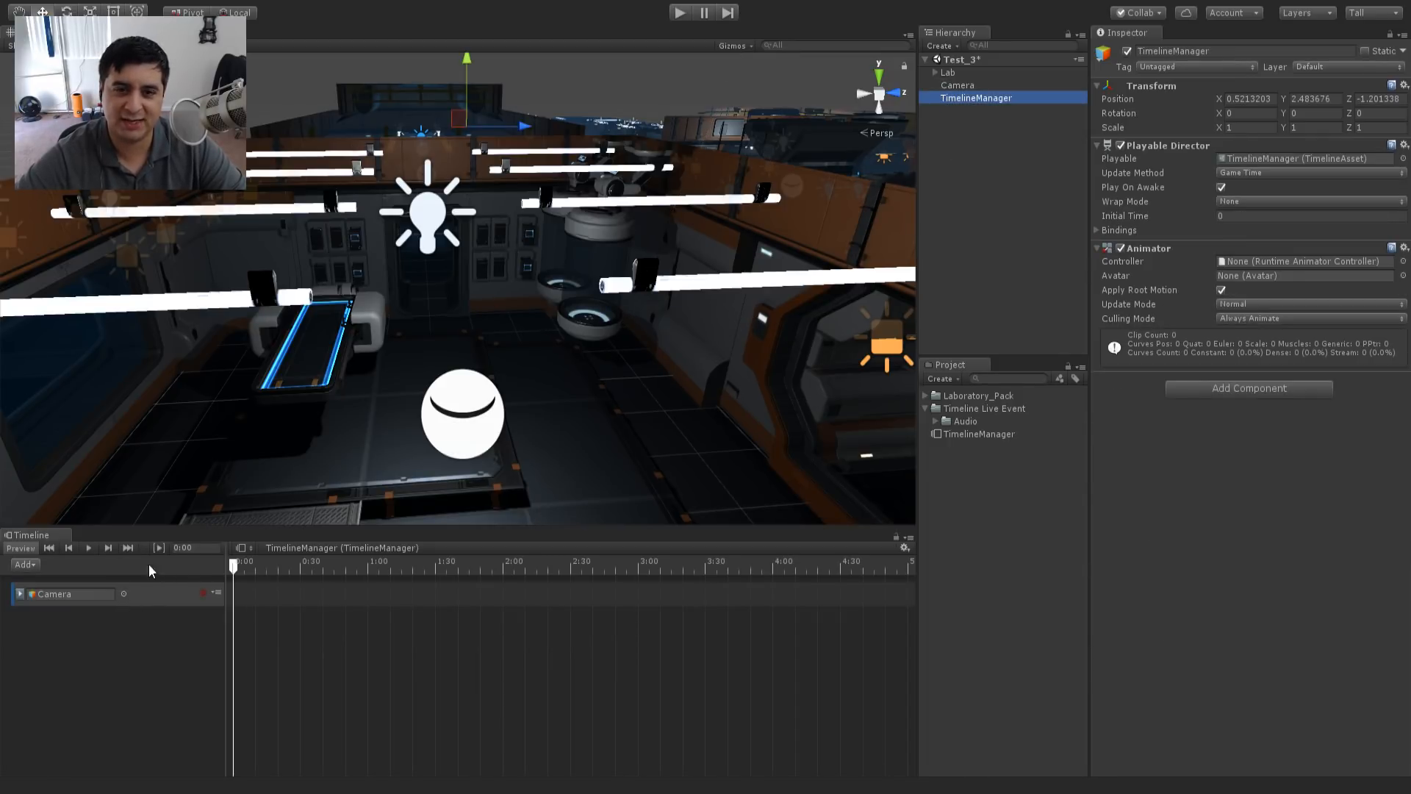
left_click(202, 593)
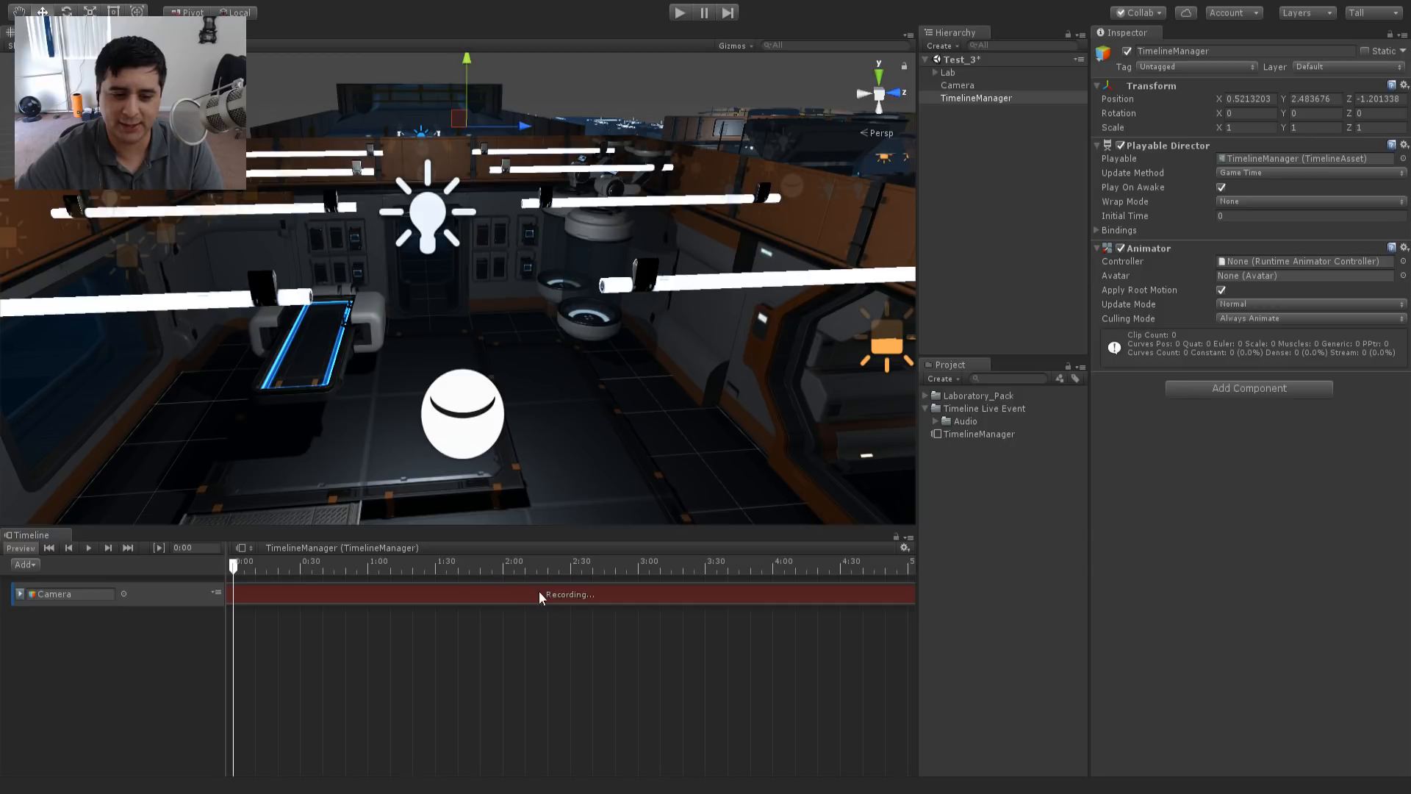
- Key the Camera's Y rotation at -90 at the start of the recording
middle_click_drag(613, 373, 606, 340)
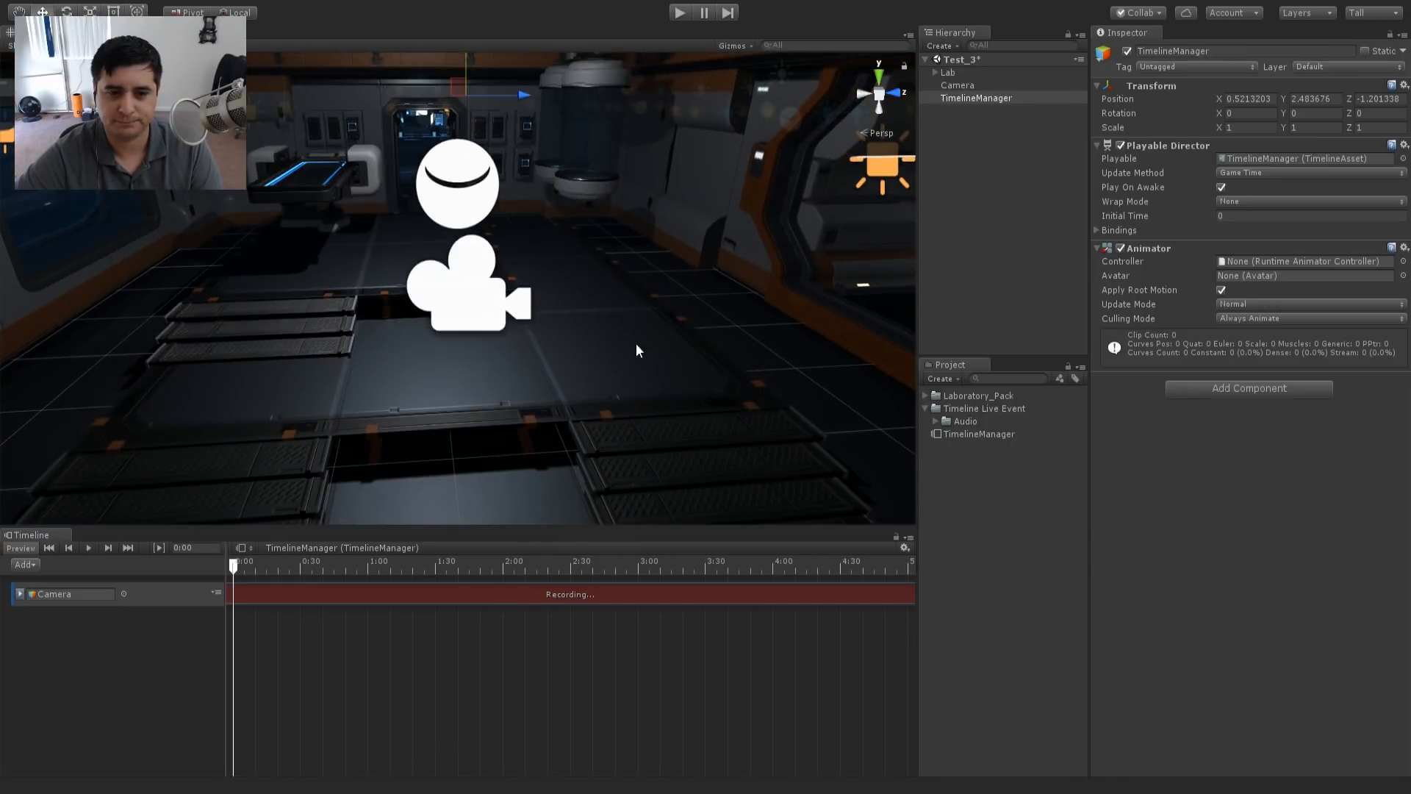
scroll(636, 350, "up", 3)
left_click(592, 410)
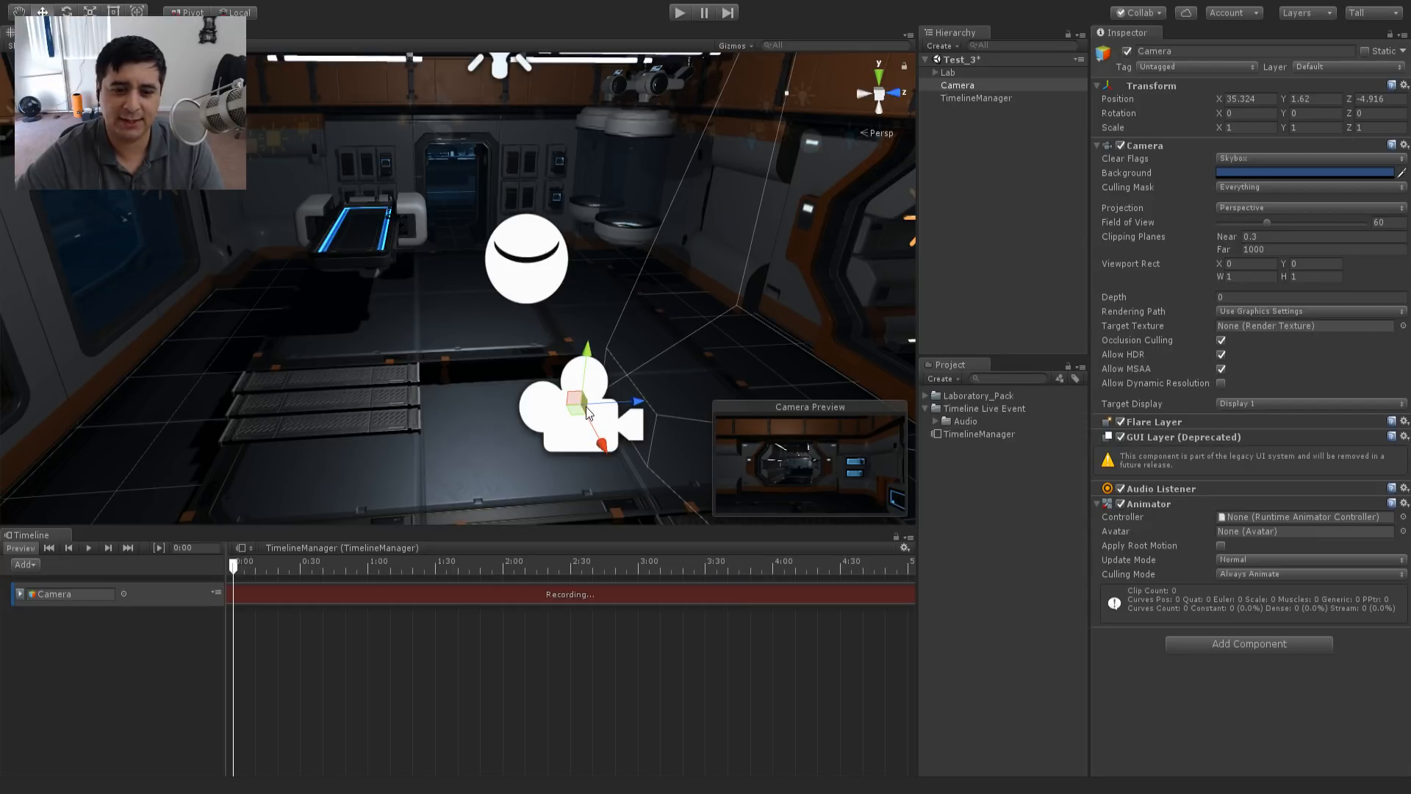
left_click(1328, 112)
type("-90")
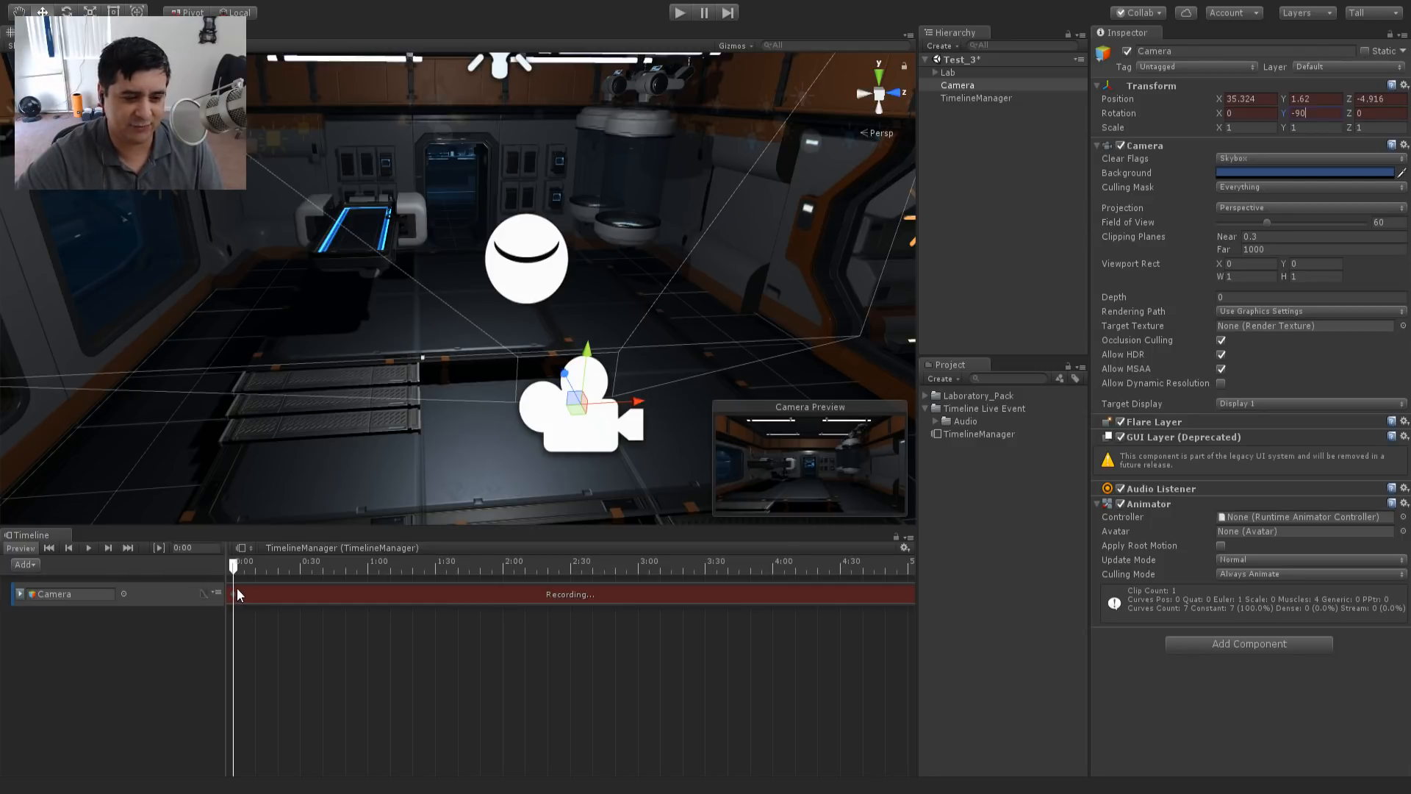
- Move the playhead to 5:00 on the TimelineManager timeline
left_click_drag(234, 571, 691, 597)
scroll(690, 599, "down", 5)
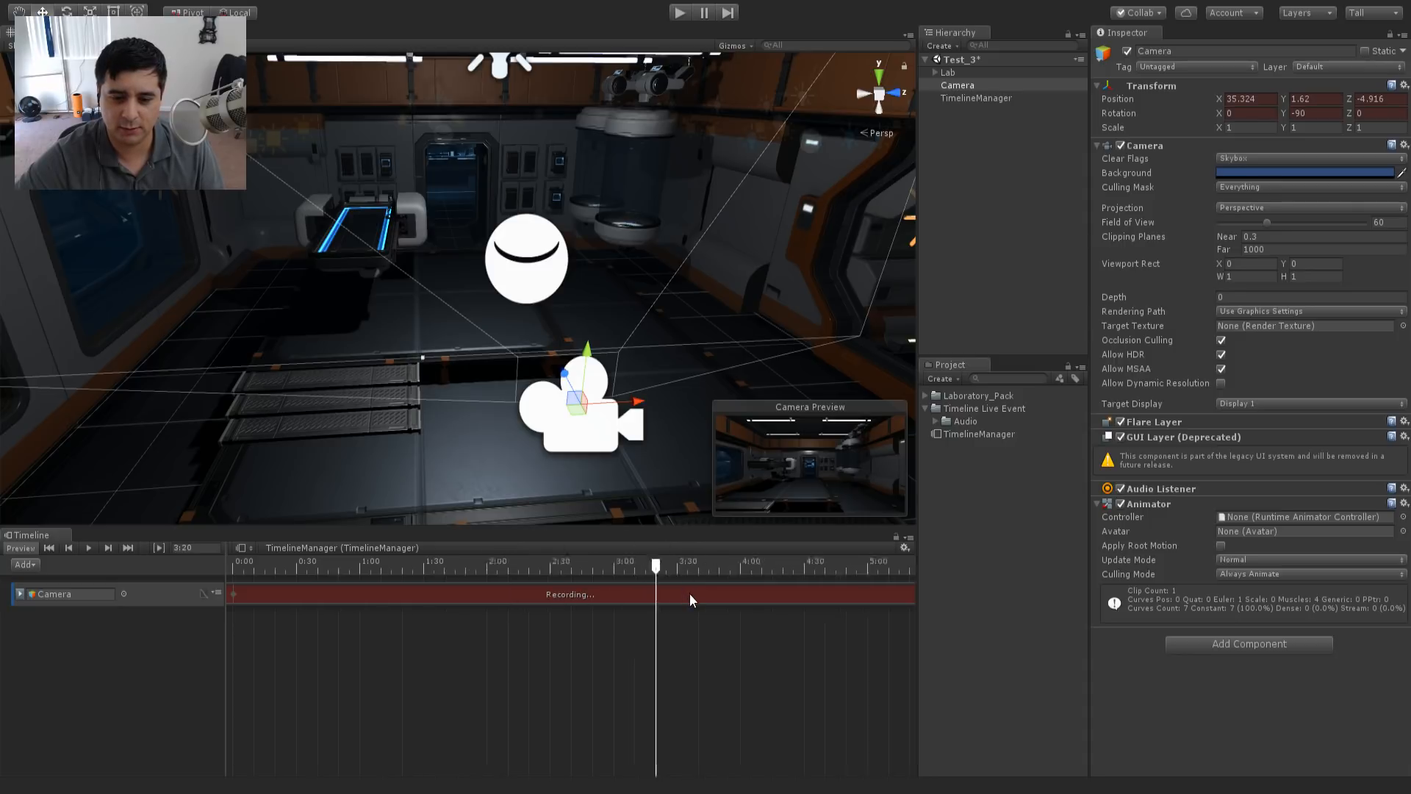
scroll(535, 637, "down", 4)
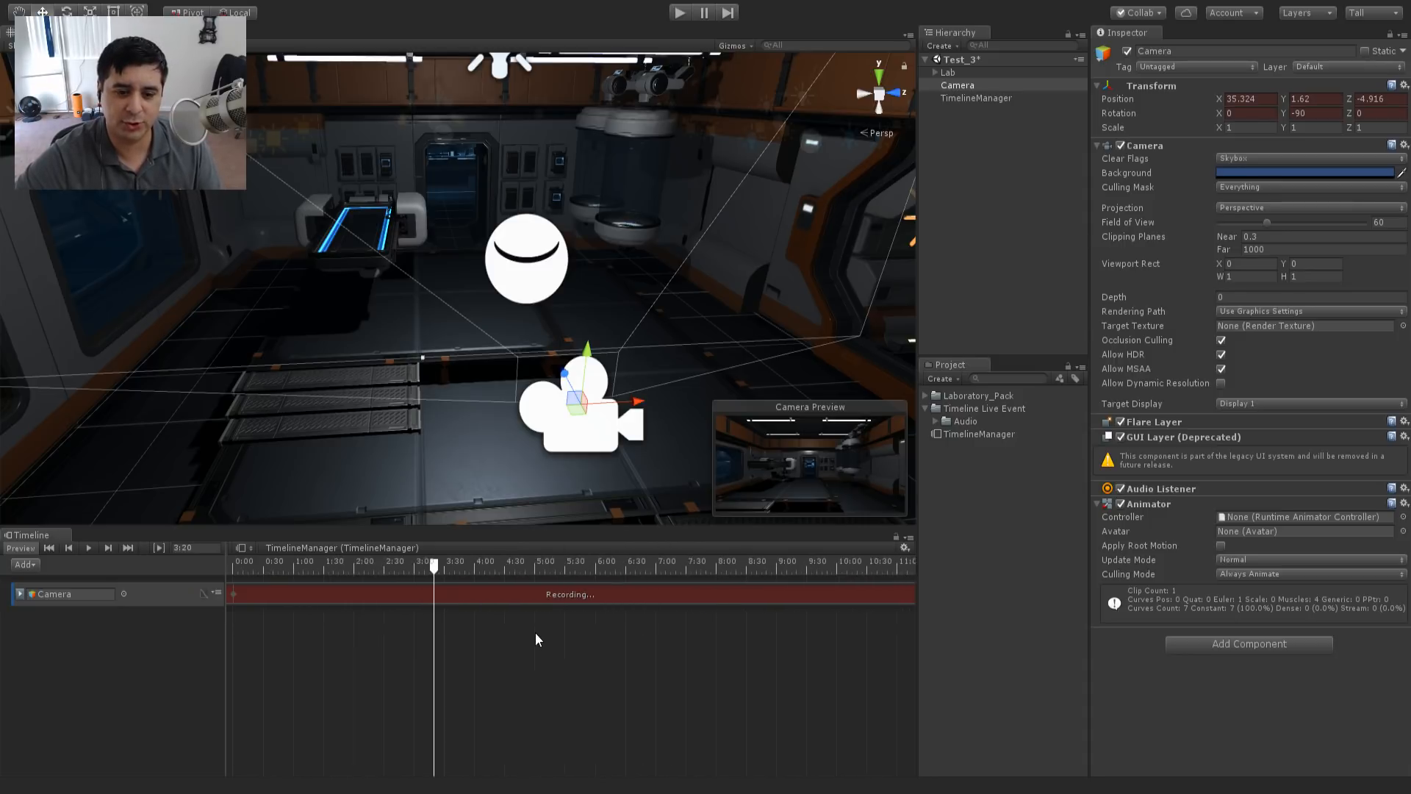
left_click_drag(390, 566, 471, 573)
scroll(463, 572, "up", 5)
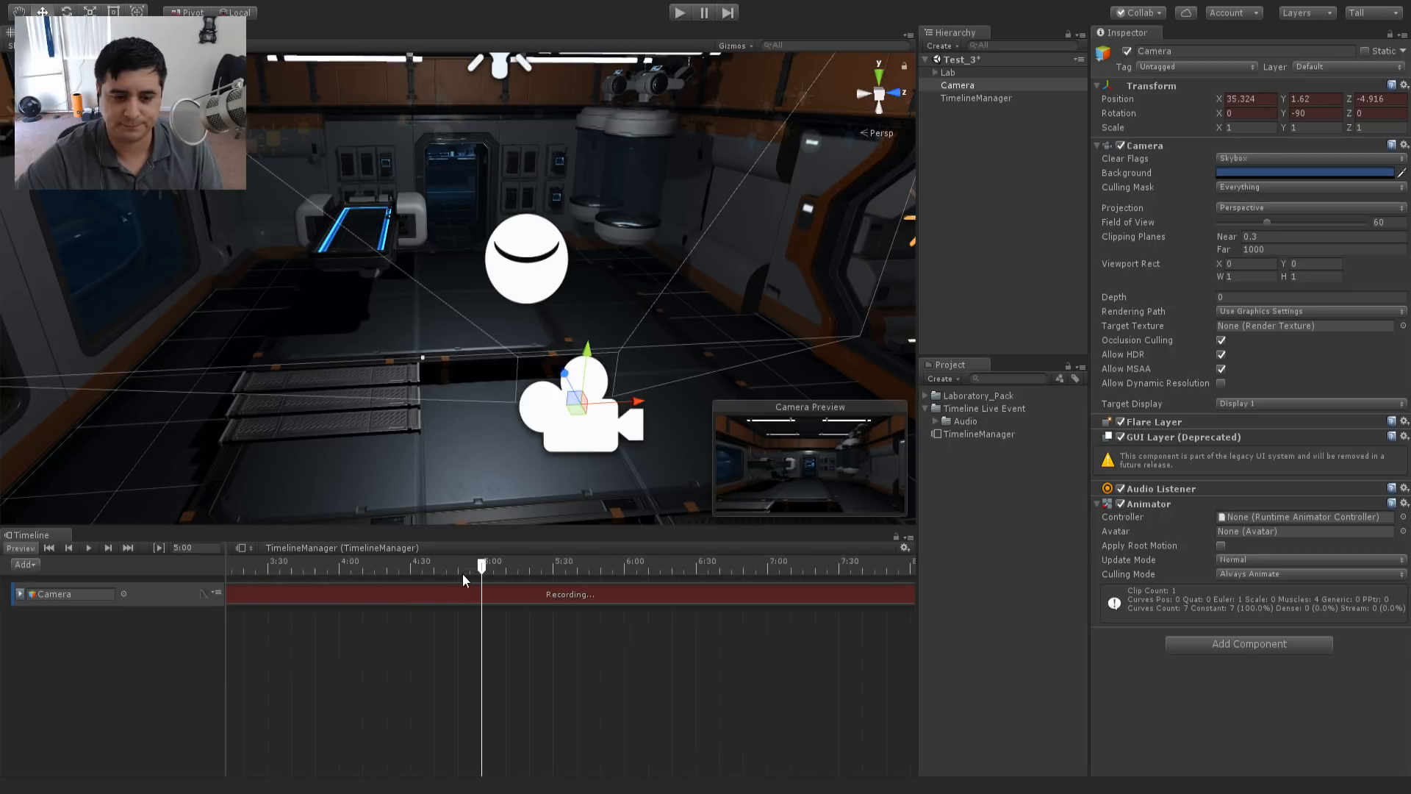
left_click(500, 563)
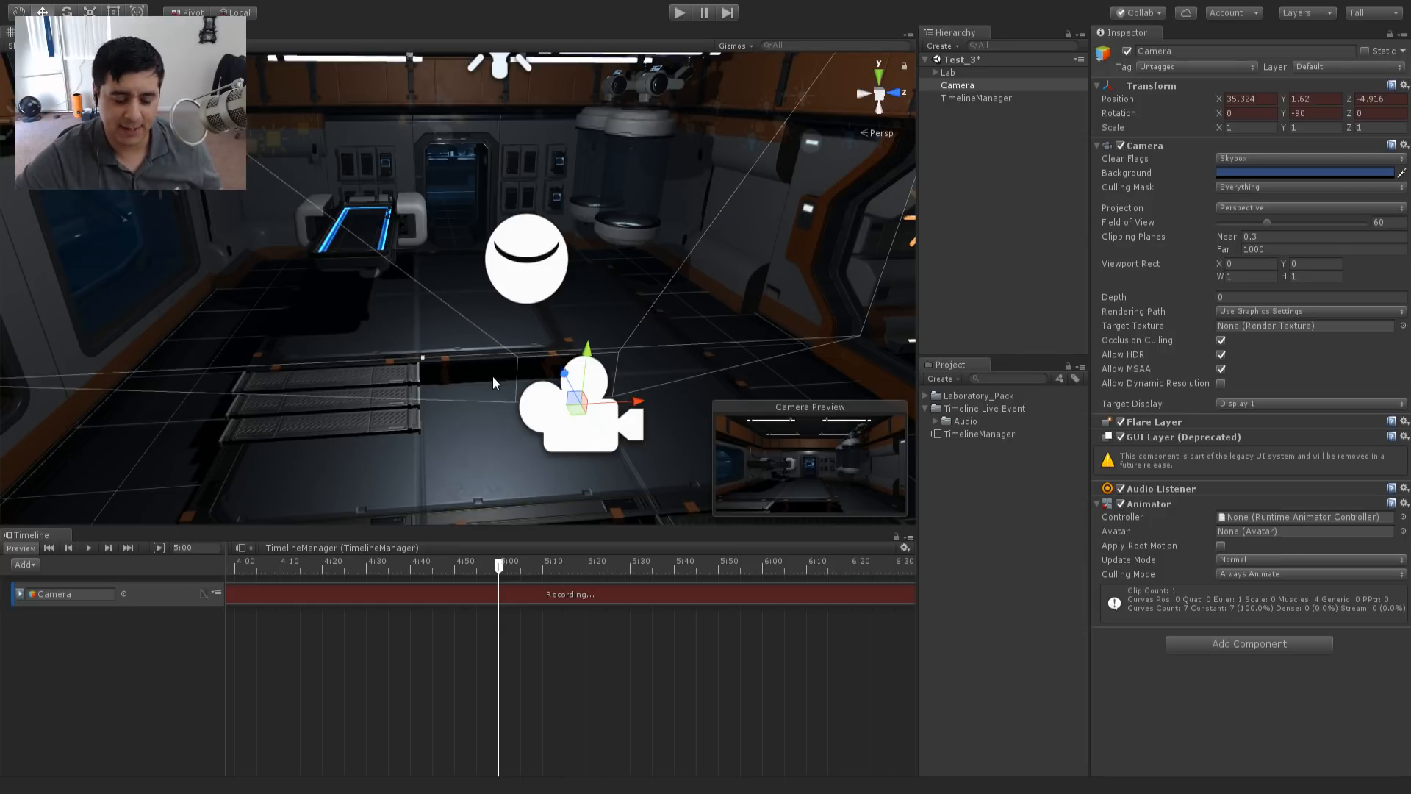
- Key the Camera at 5:00 in front of the lab room's doorway, at position X 28.52 and Z -5.26
left_click_drag(477, 315, 565, 303, "alt")
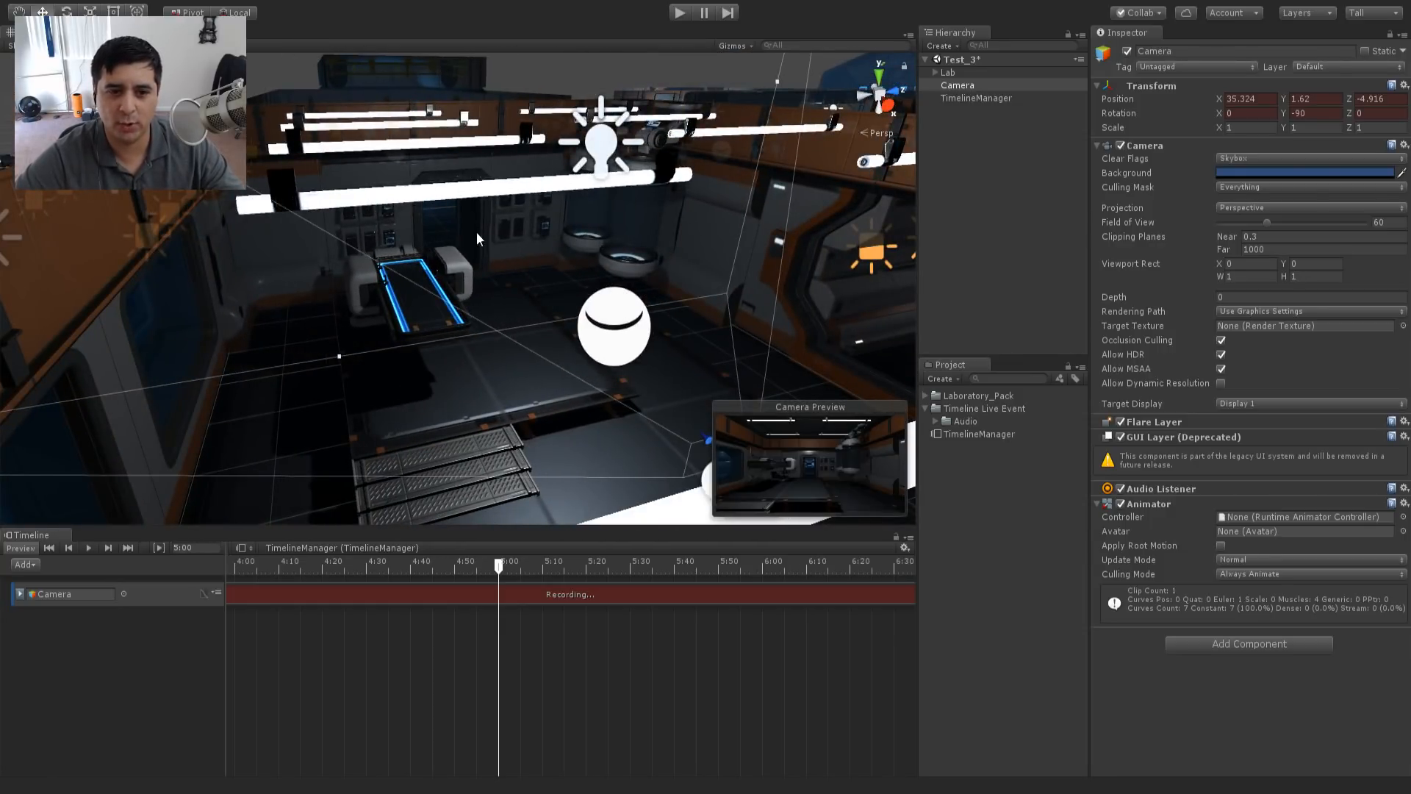
scroll(611, 363, "down", 5)
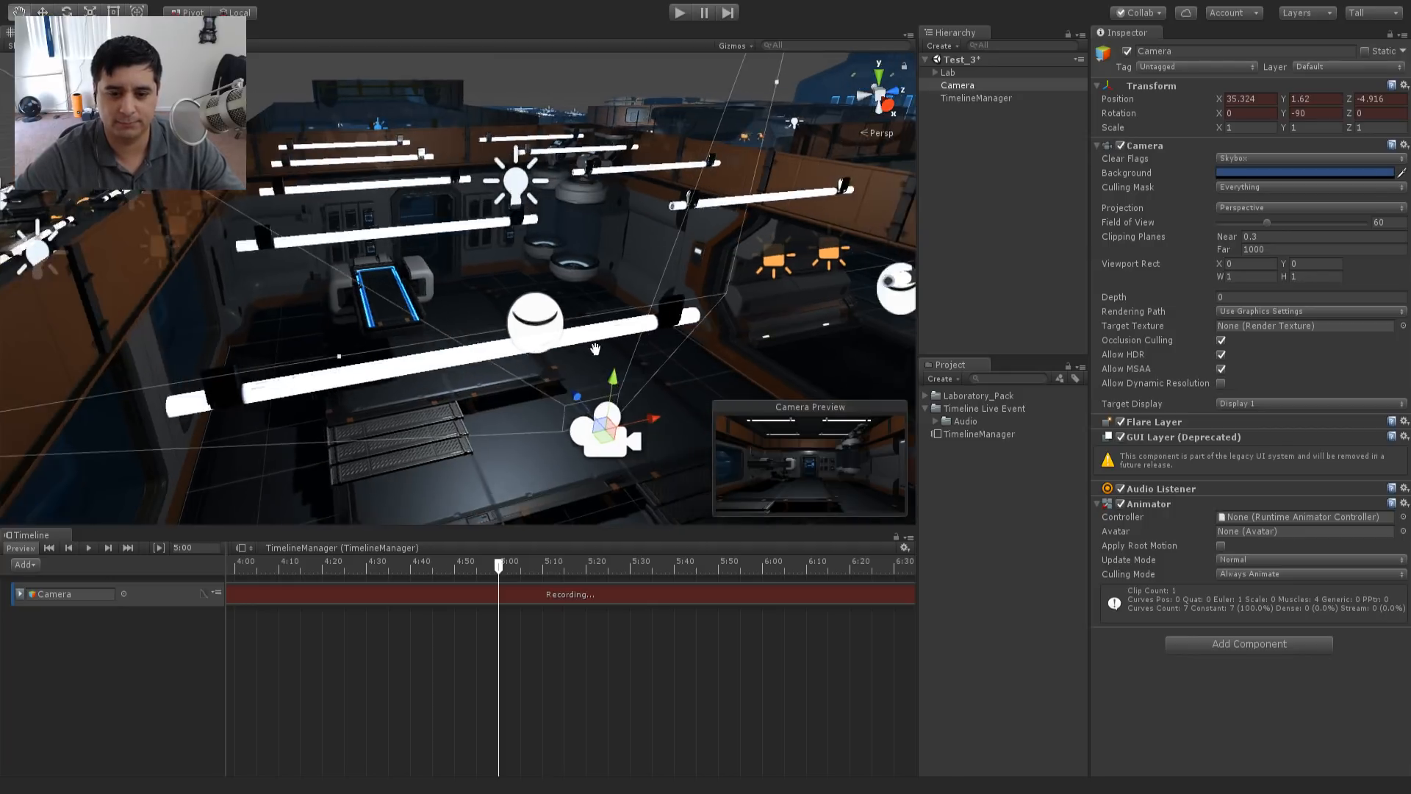
left_click_drag(586, 425, 463, 276)
left_click_drag(361, 228, 285, 150)
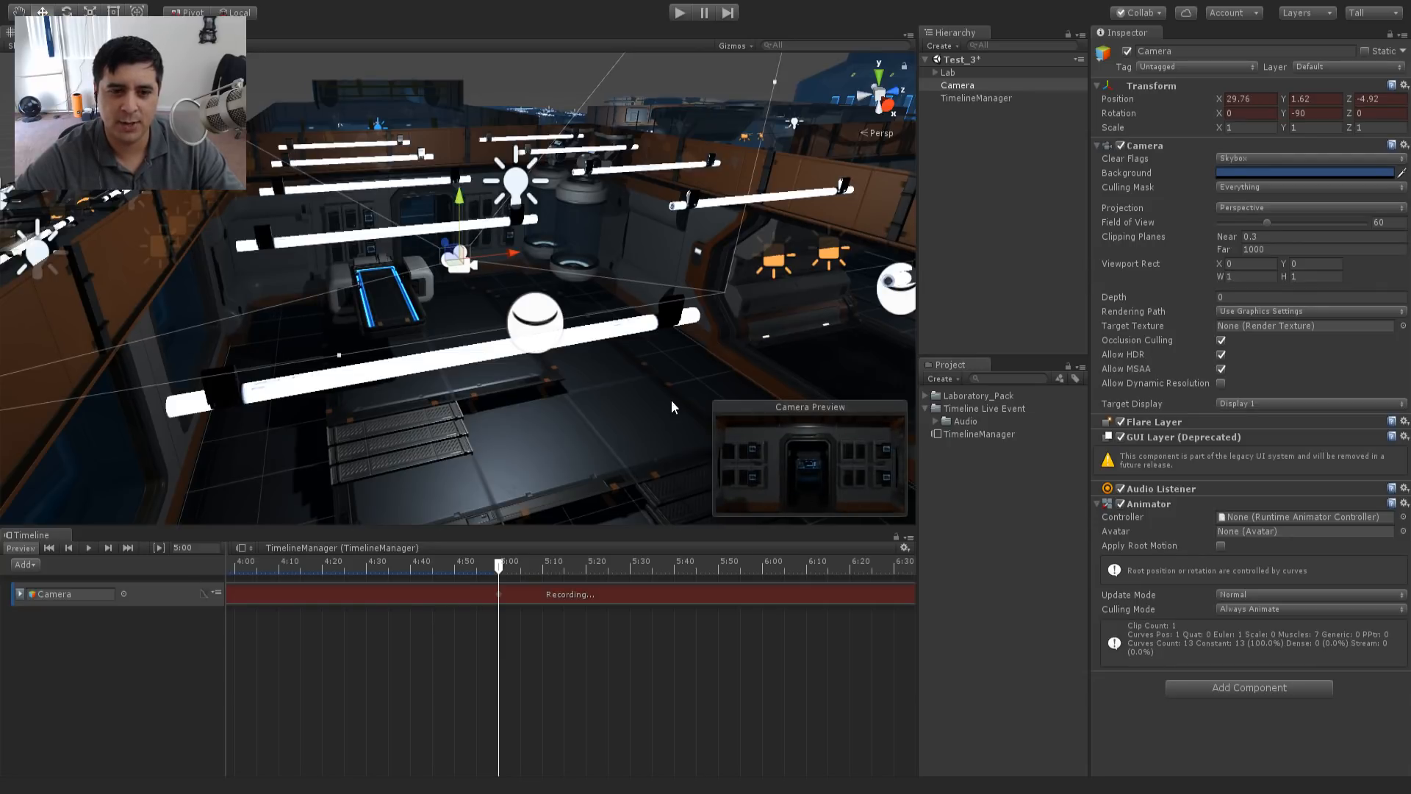
left_click_drag(513, 251, 498, 255)
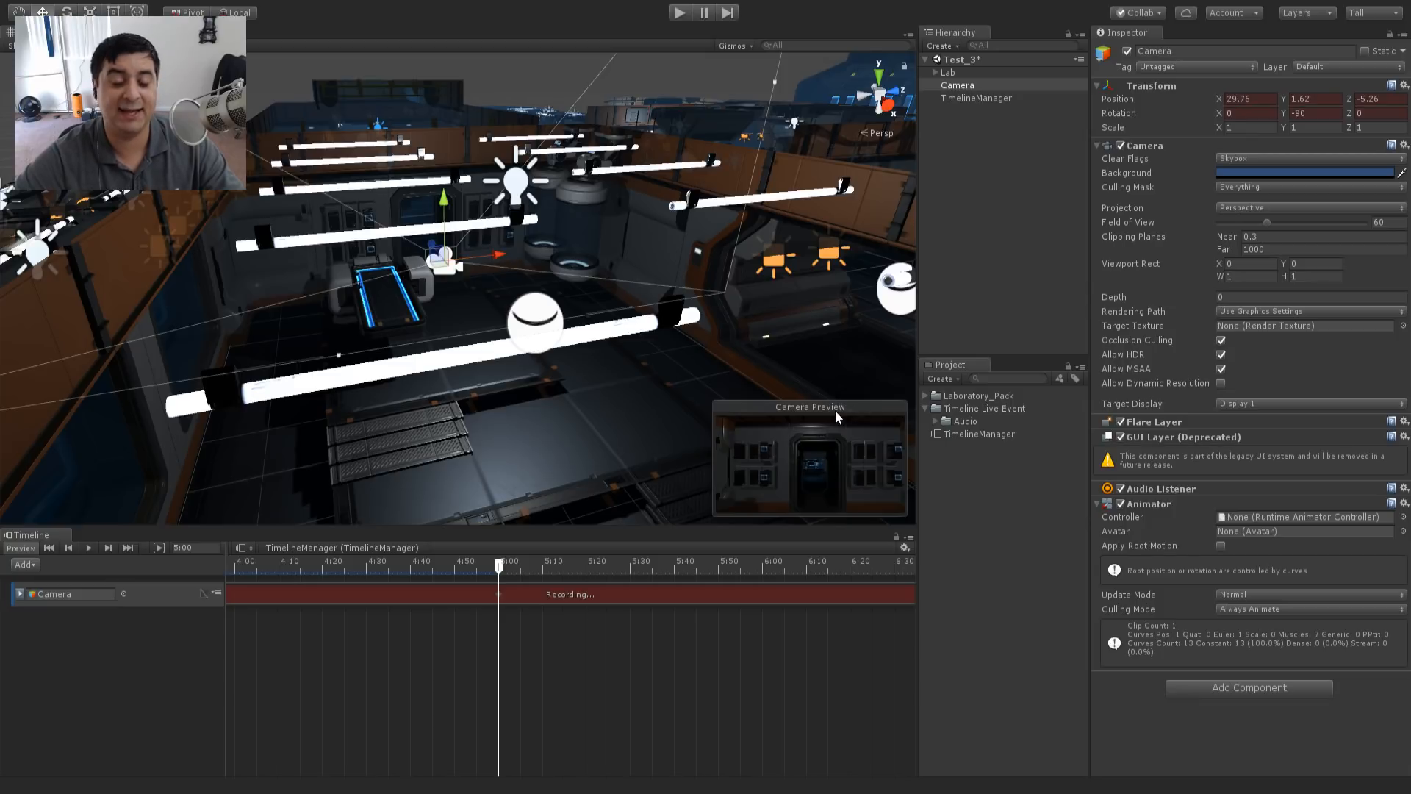
left_click_drag(531, 206, 564, 225, "alt")
left_click_drag(506, 324, 490, 290)
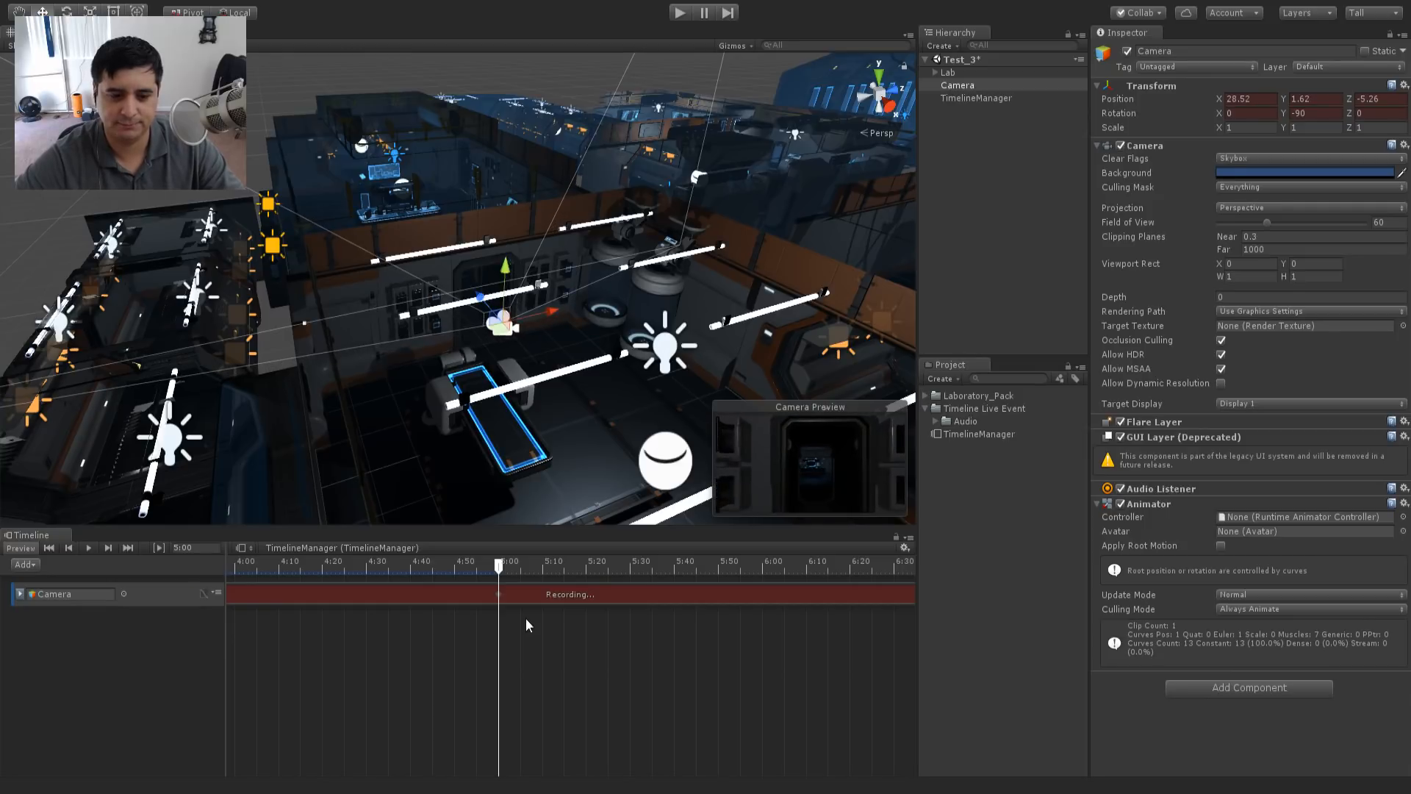
- Return to 0:00 and key the Camera's starting position back in the lab room at X 36.14, Z -5.26
left_click_drag(499, 564, 353, 567)
scroll(262, 615, "down", 8)
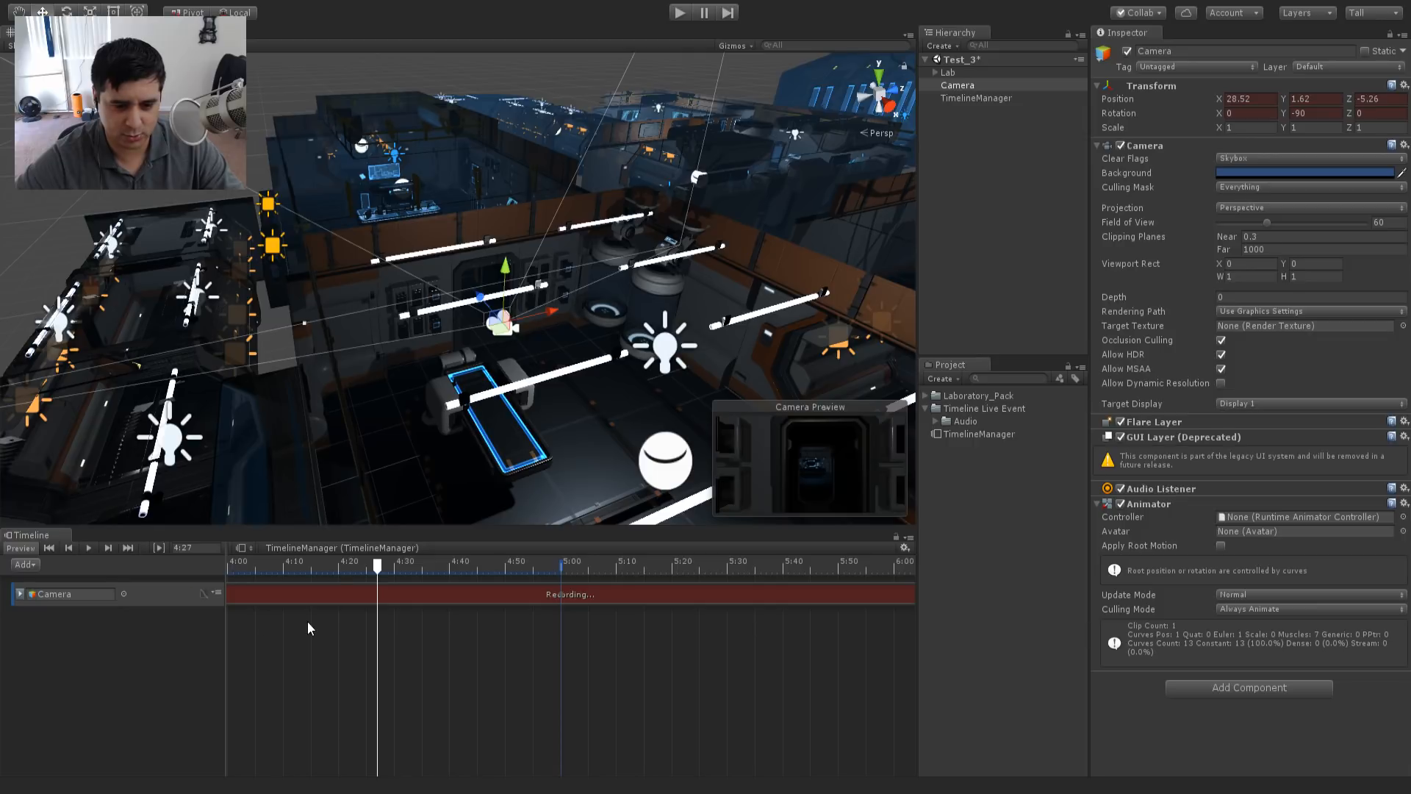
left_click_drag(321, 594, 206, 573)
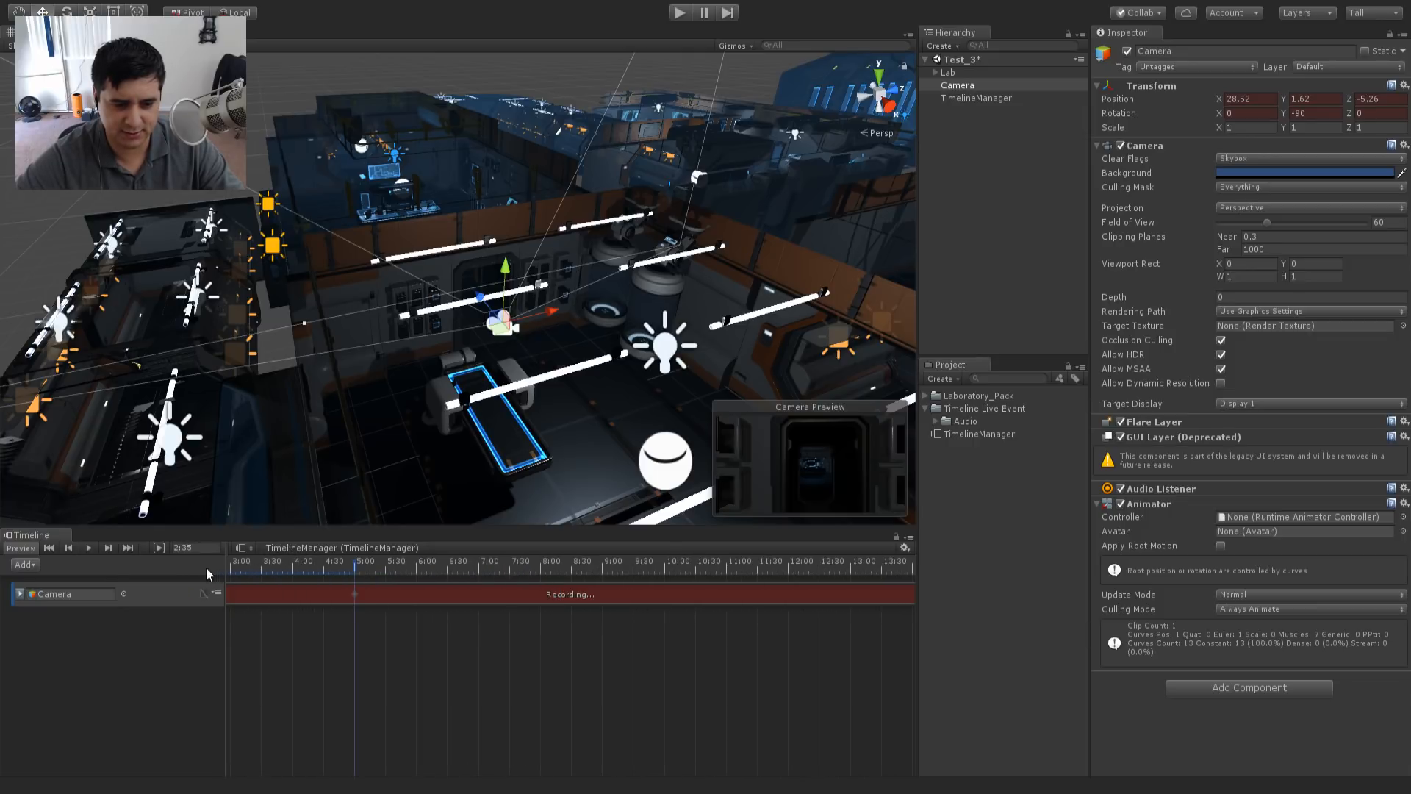
left_click(50, 547)
left_click(221, 593)
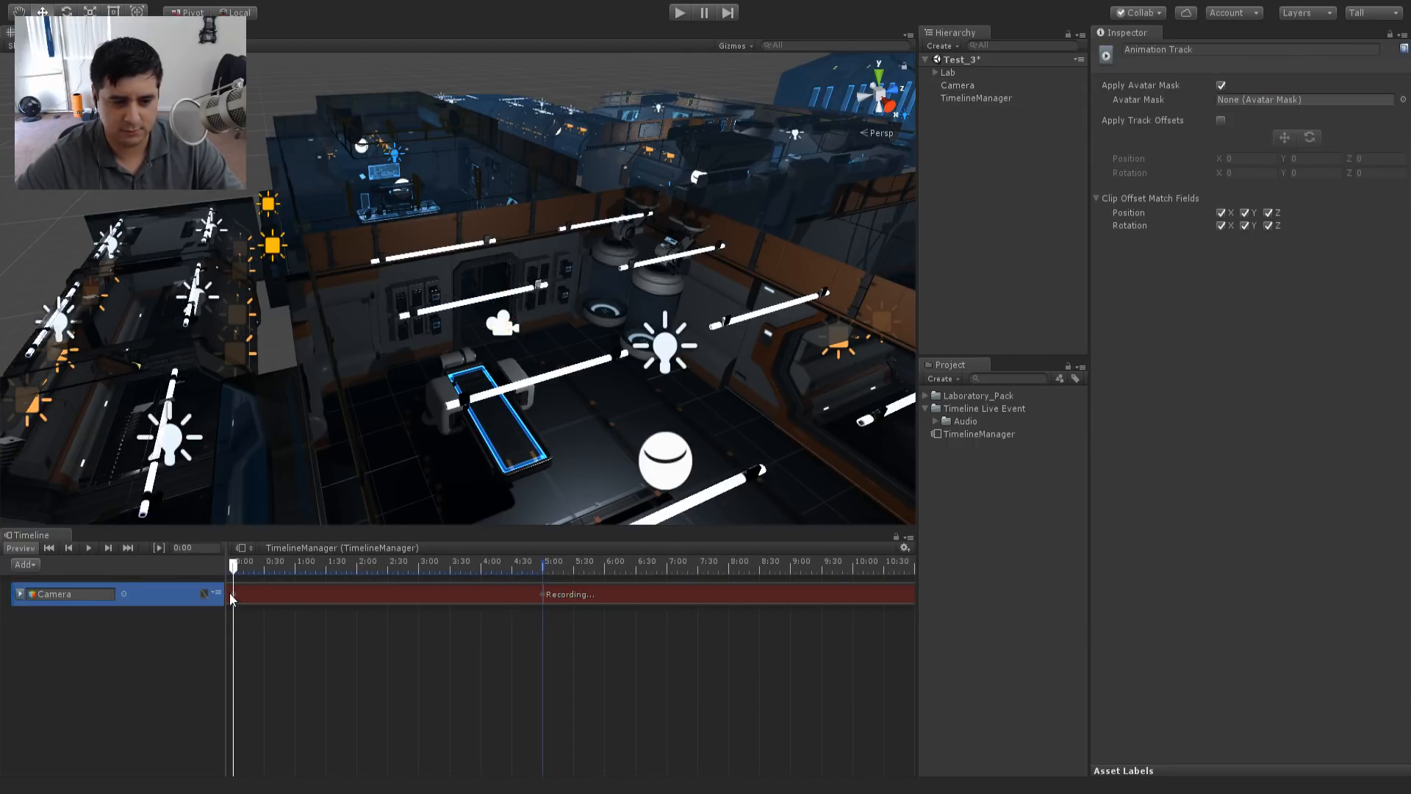
scroll(504, 415, "down", 3)
middle_click_drag(503, 415, 523, 366)
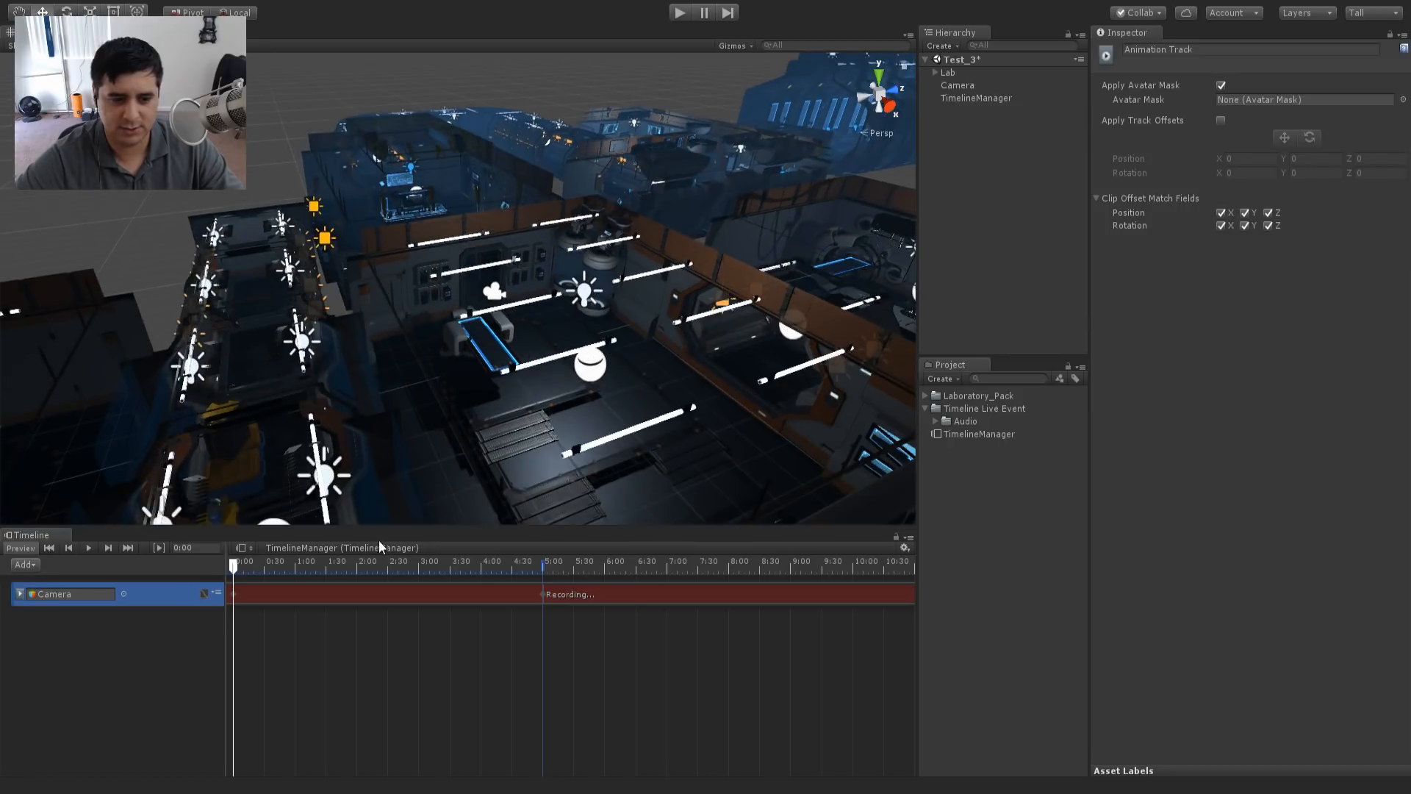
left_click(495, 294)
left_click_drag(488, 283, 621, 427)
middle_click_drag(586, 322, 500, 258)
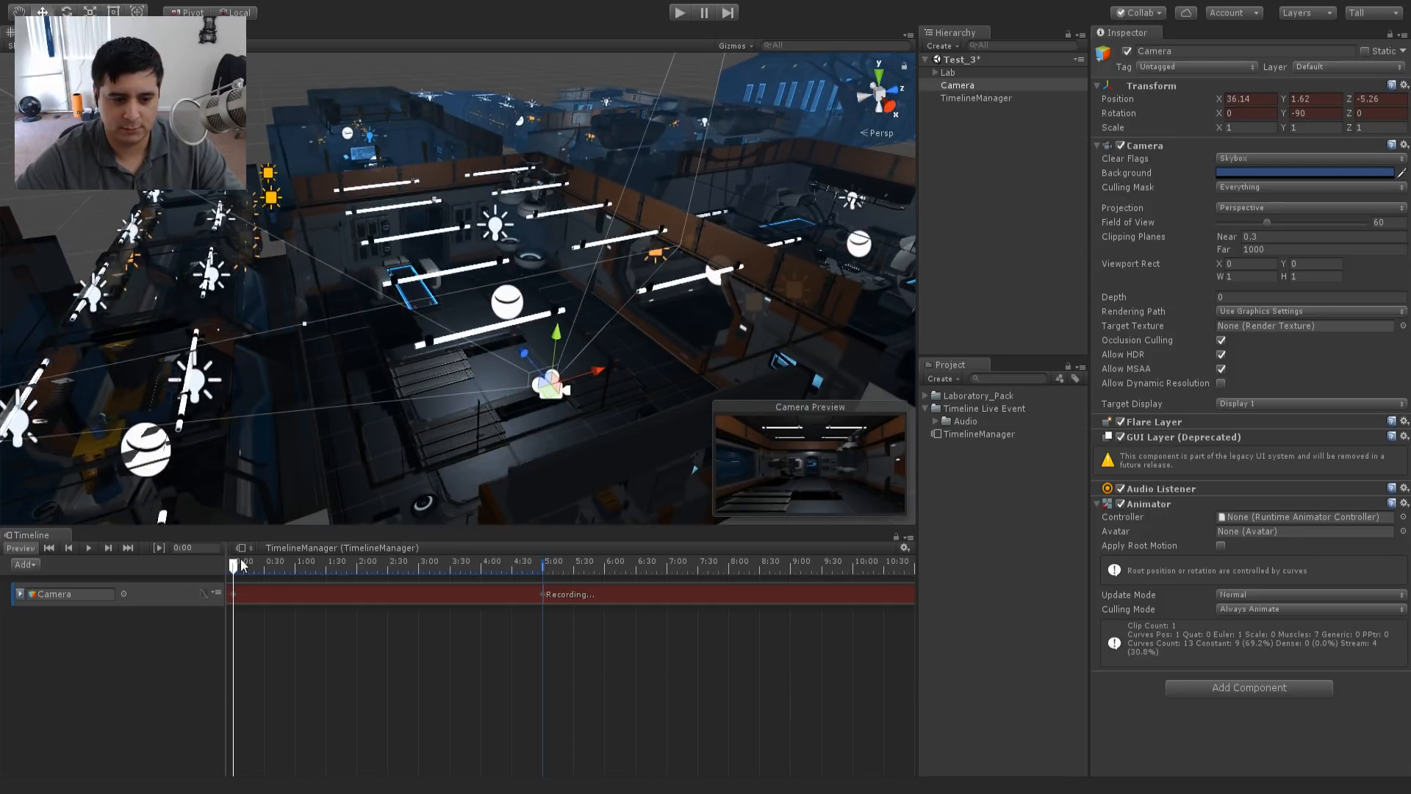
- Key the Camera at 9:59 through the doorway, inside the blue-lit room at position X 20.576
left_click_drag(235, 564, 541, 606)
mouse_move(471, 266)
middle_mouse_down()
mouse_move(473, 287)
mouse_move(463, 271)
middle_mouse_up()
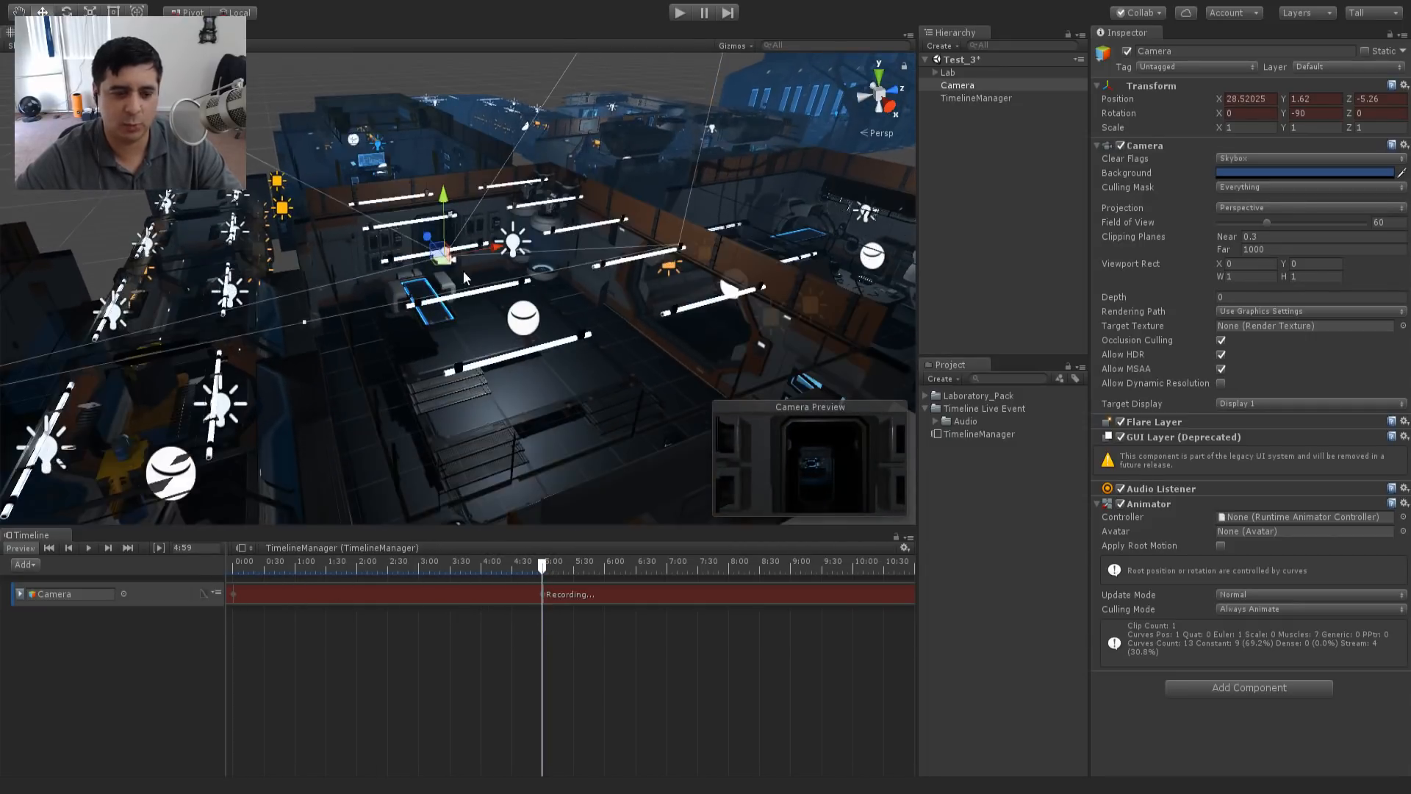
middle_click_drag(535, 209, 413, 322)
scroll(583, 319, "down", 3)
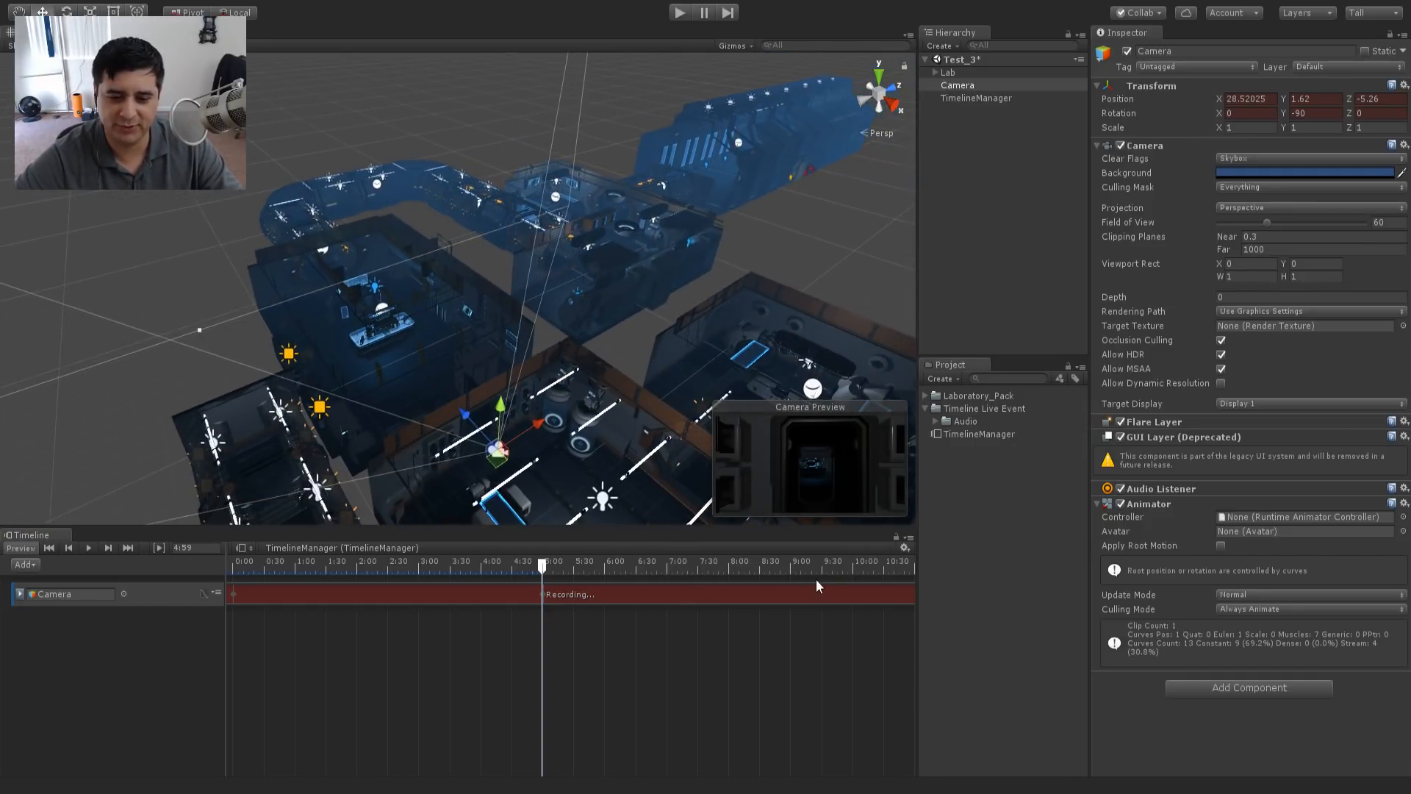
left_click(852, 565)
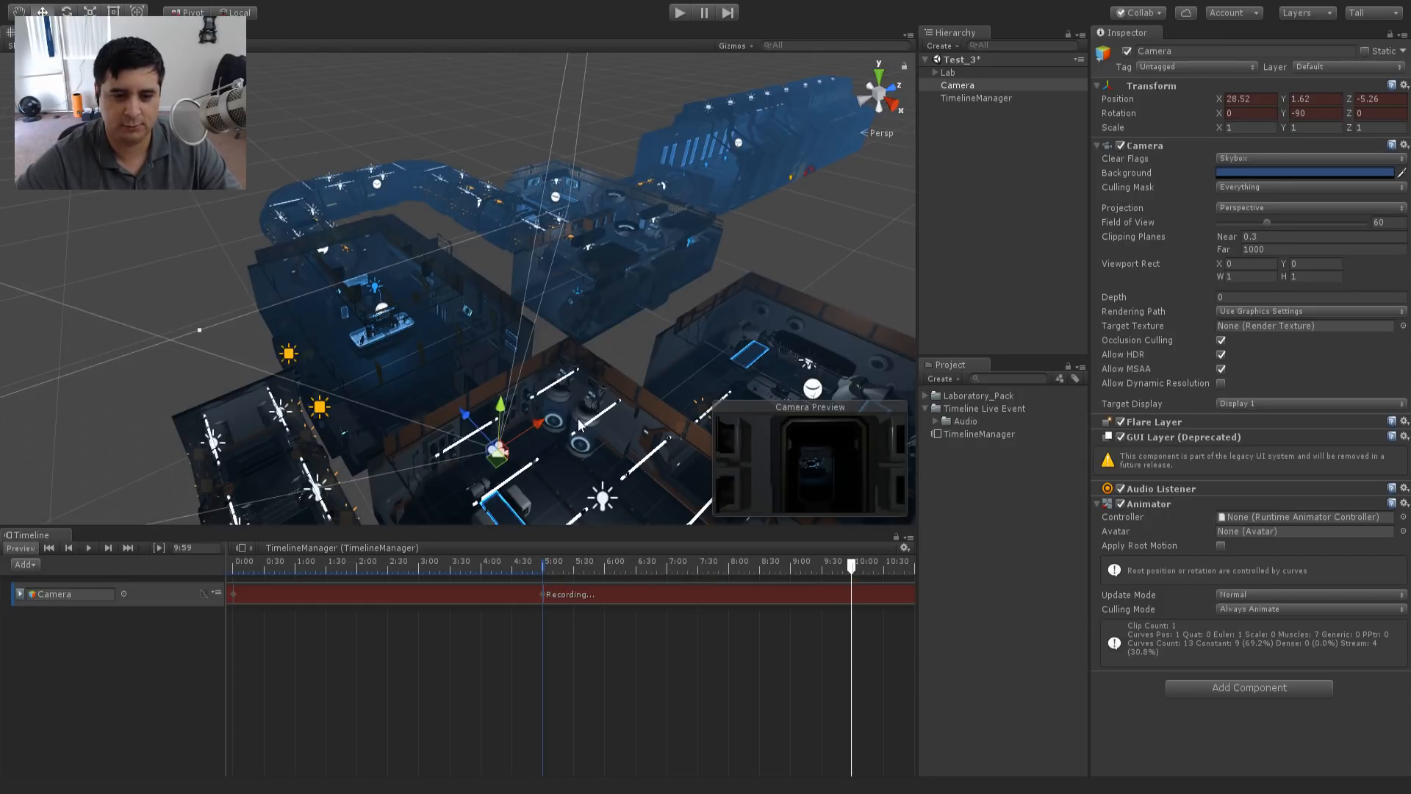
left_click_drag(466, 416, 322, 307)
left_click_drag(327, 307, 569, 299, "alt")
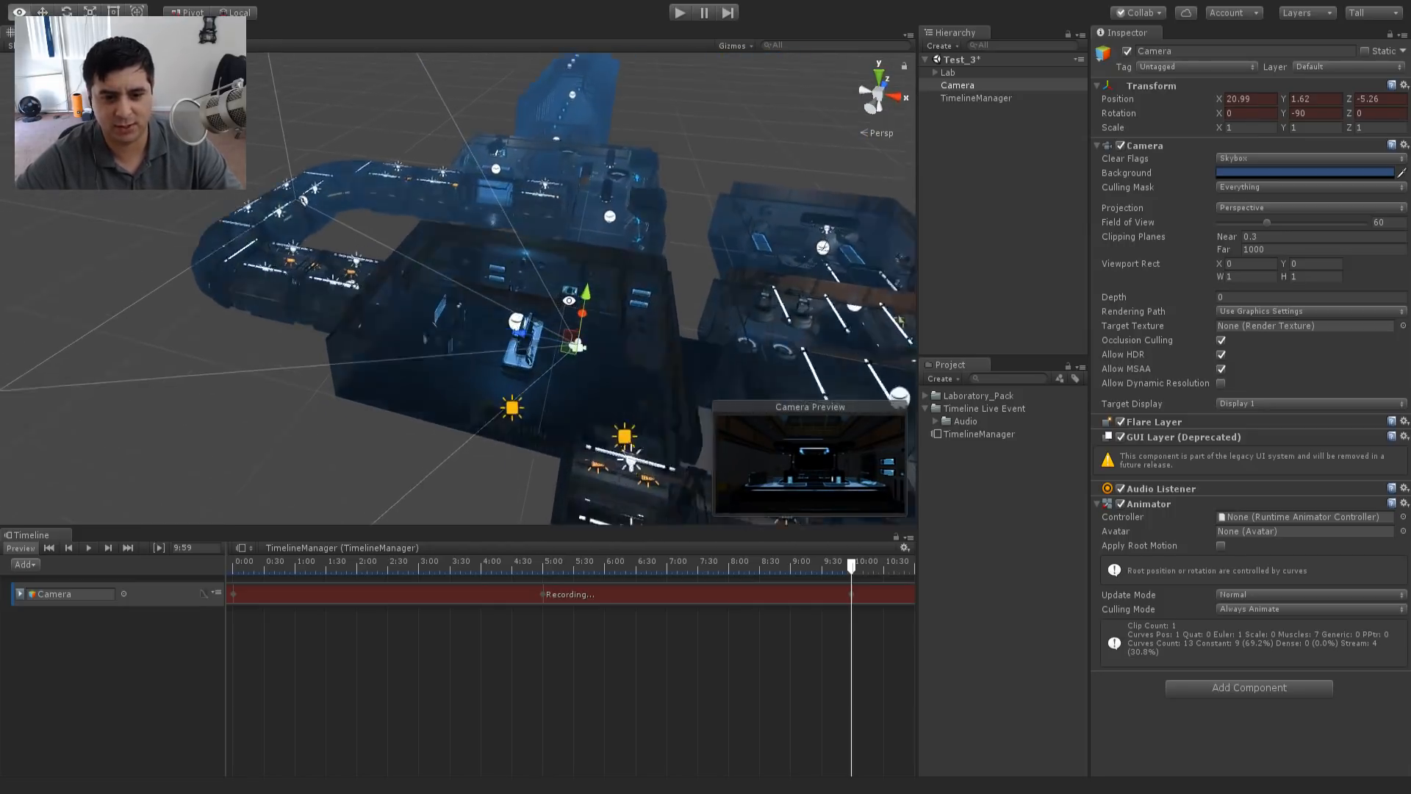
key("w")
right_click_drag(569, 299, 594, 285)
left_click_drag(525, 280, 492, 278)
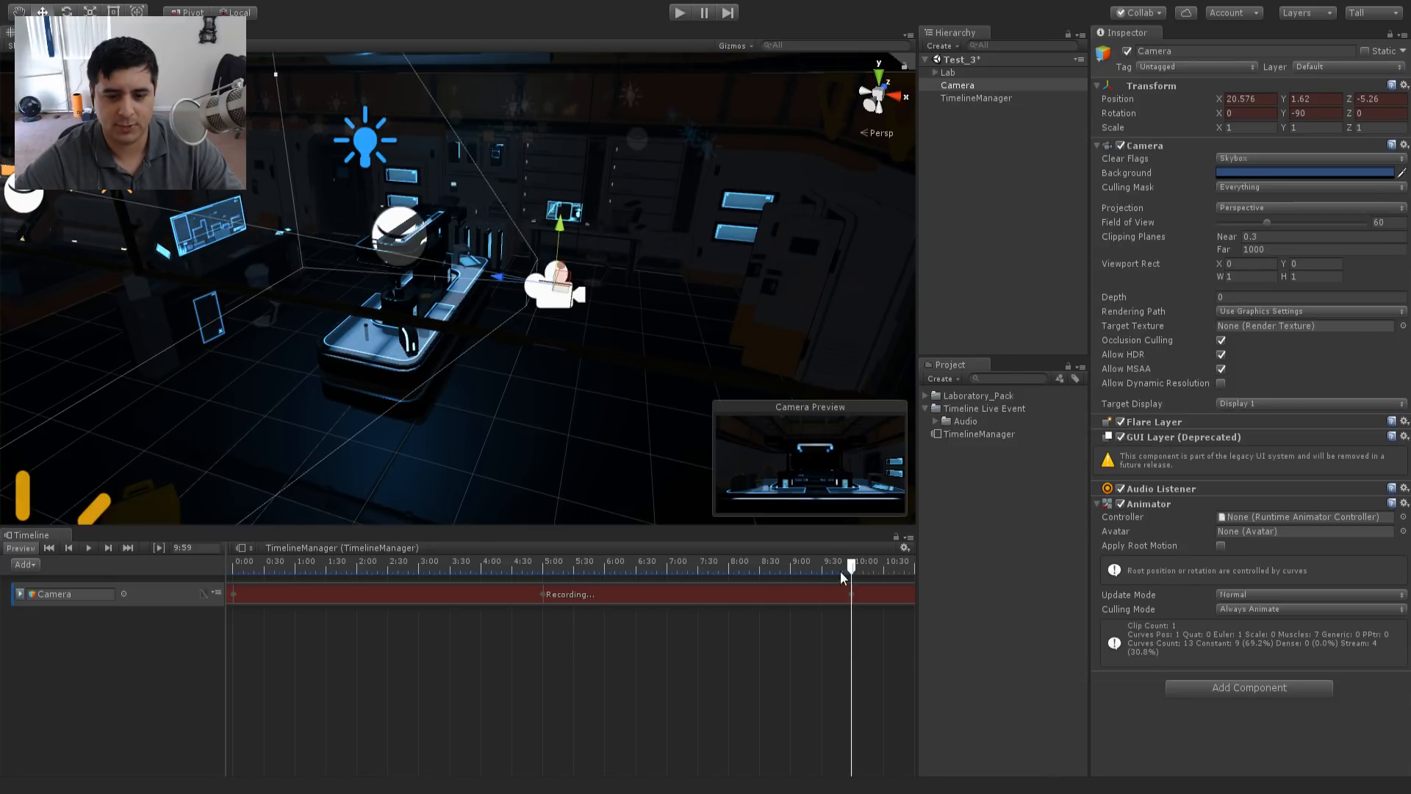
- Scrub back to 0:00 and preview the camera animation in the Game view
left_click_drag(840, 571, 218, 570)
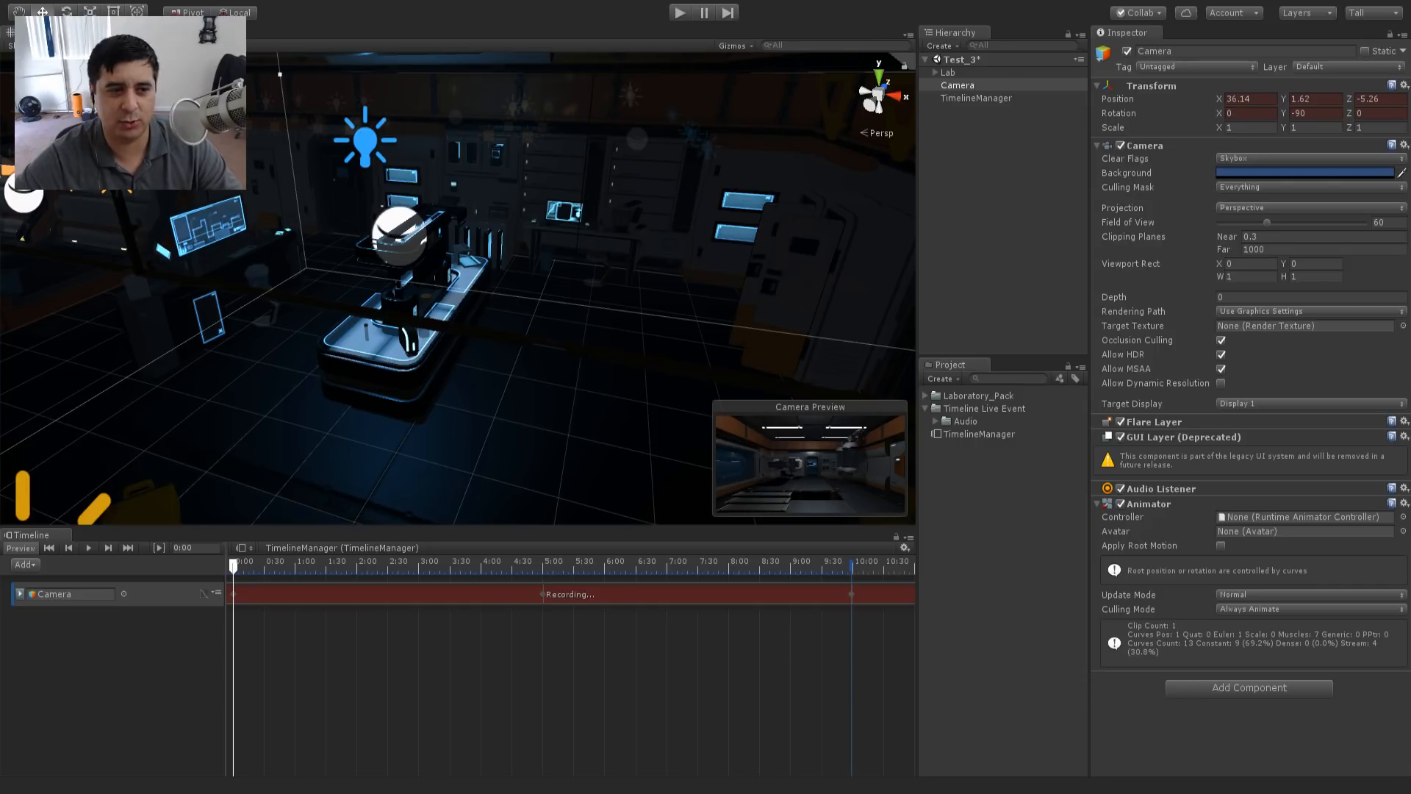
left_click(101, 32)
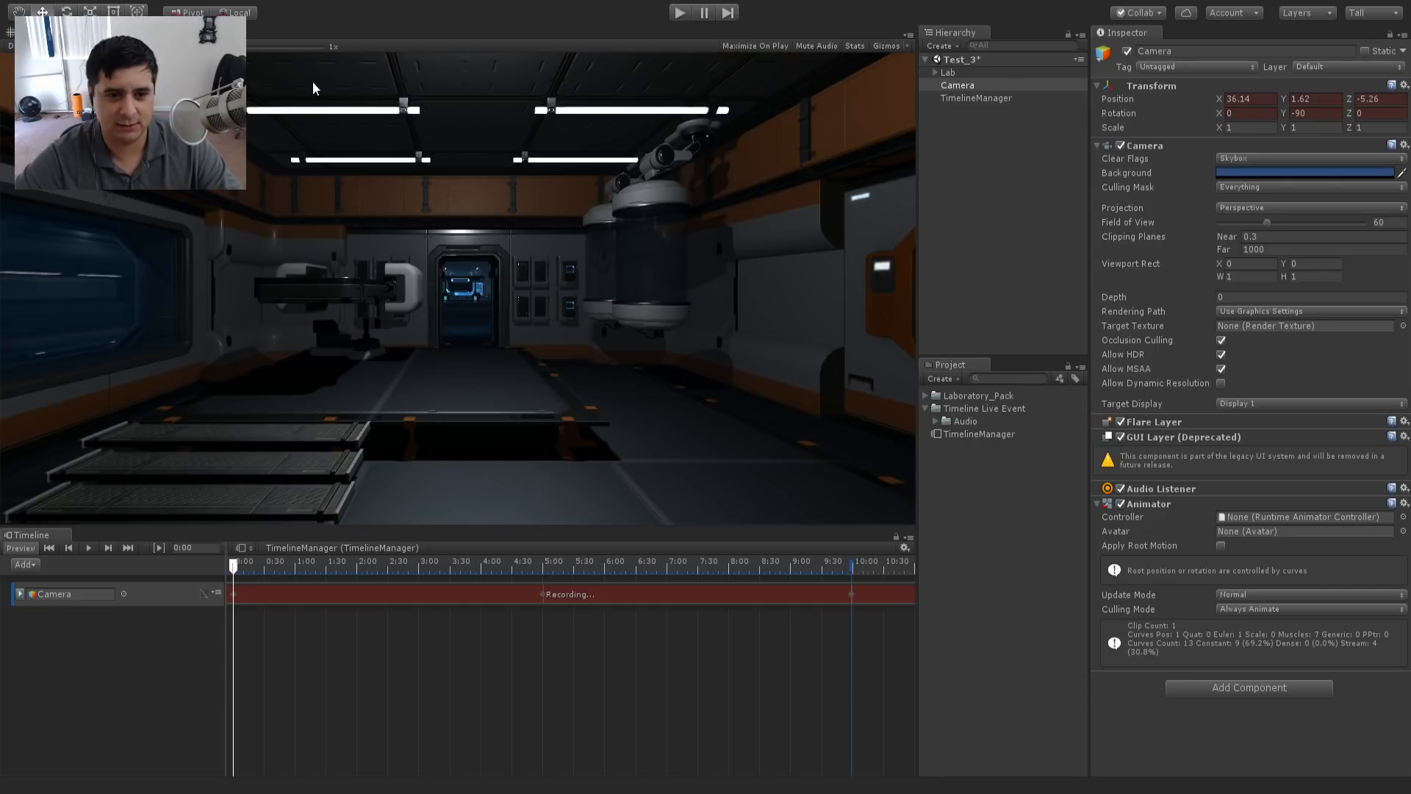
left_click(89, 547)
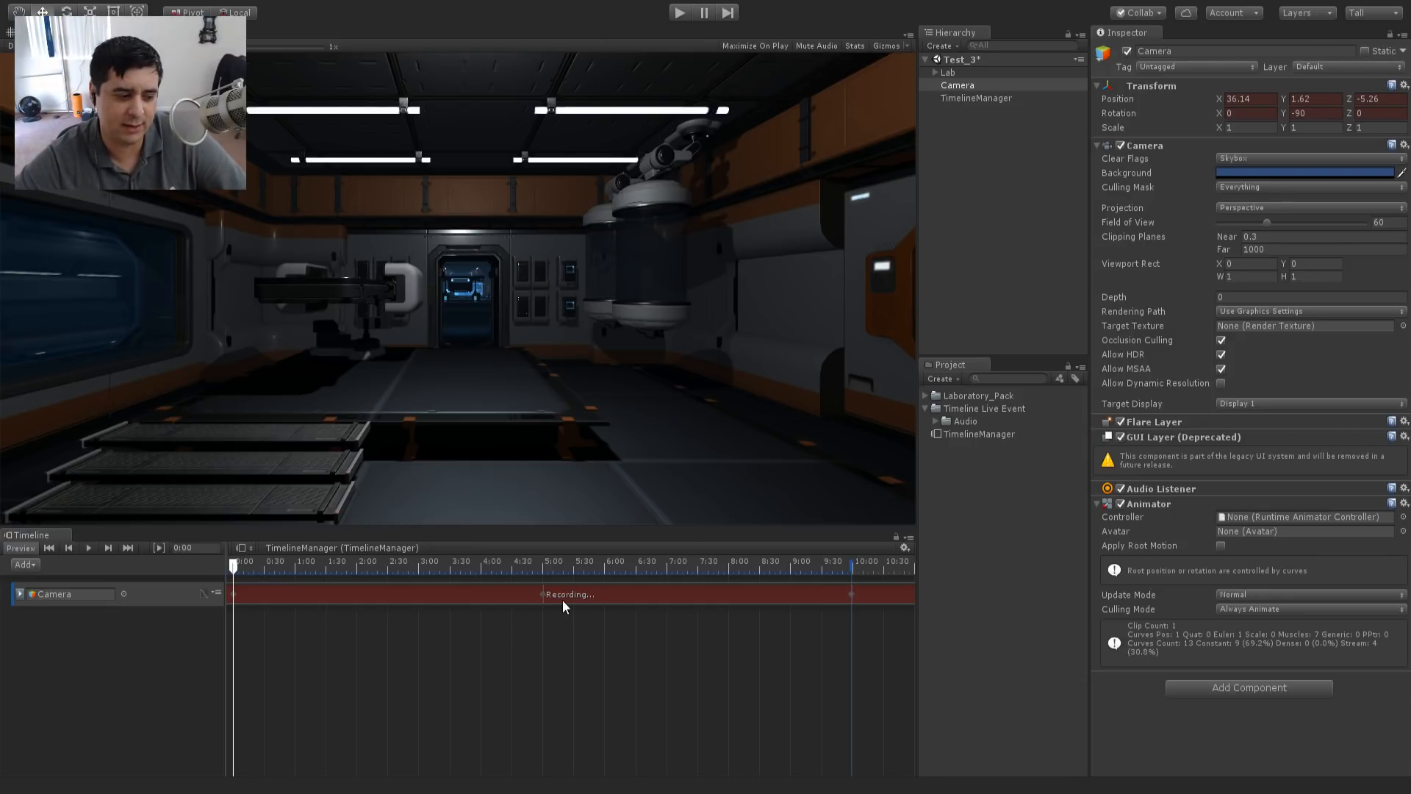
- Toggle the Camera track's recording off and on, and examine its rotation and position curves with the playhead at 5:00
left_click(191, 592)
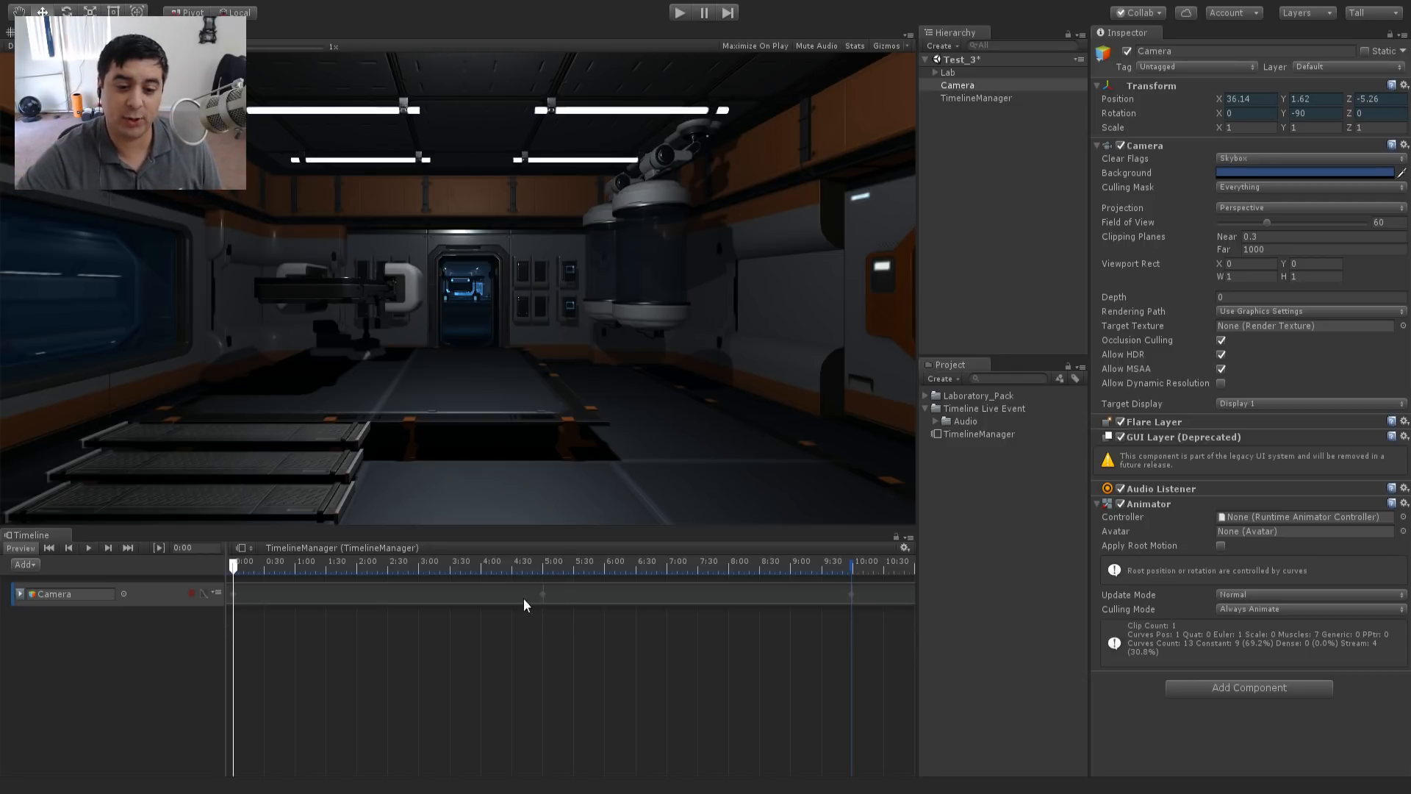
left_click(191, 594)
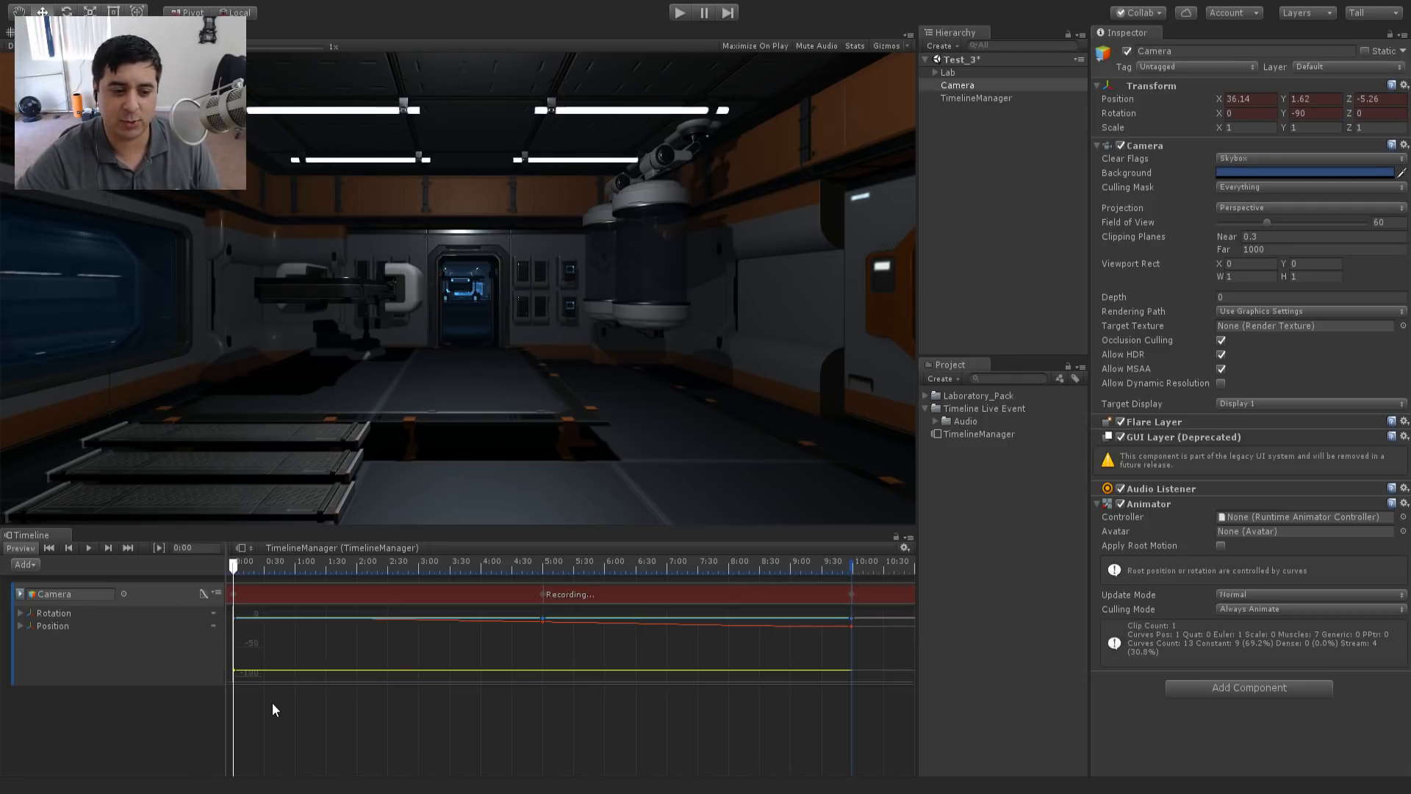
left_click(544, 594)
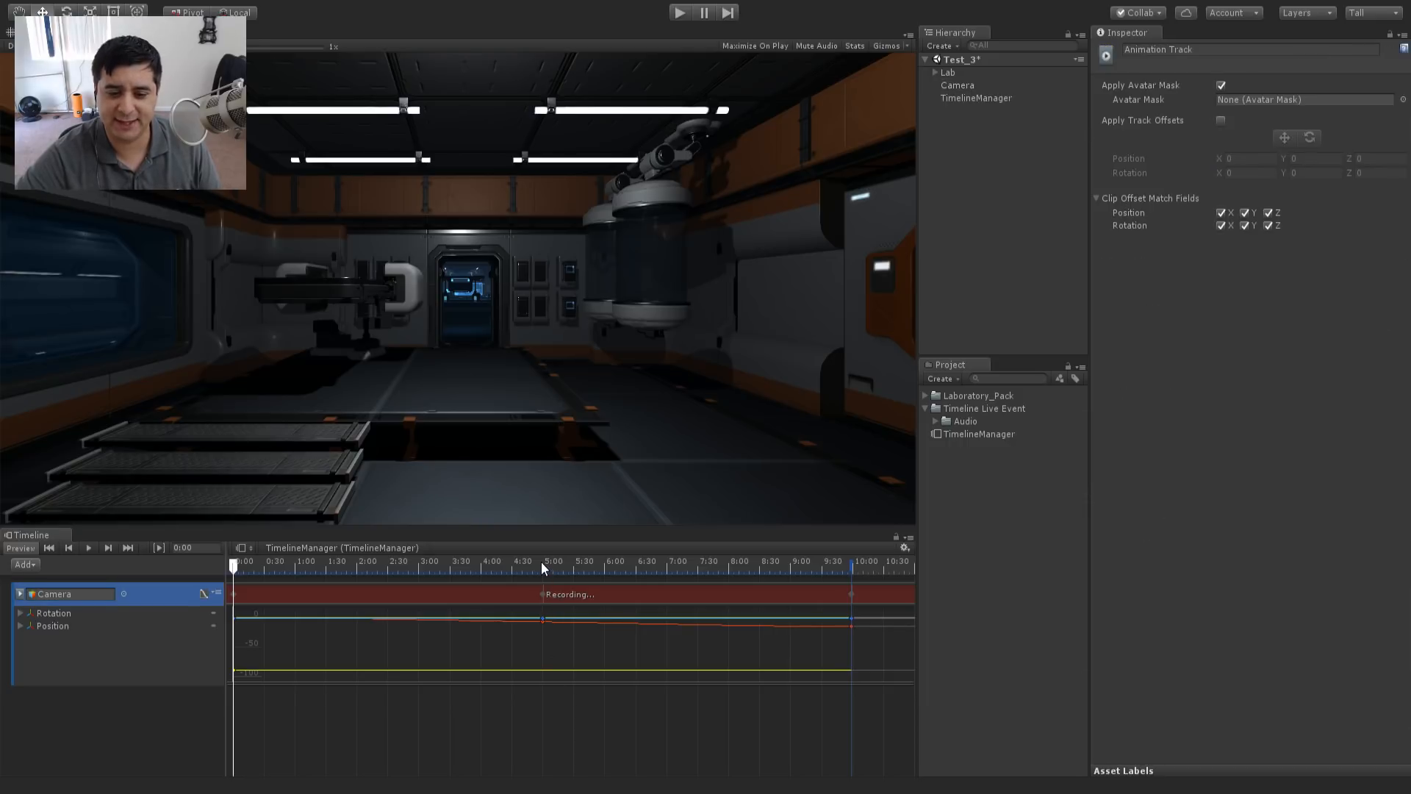
left_click(541, 561)
left_click(542, 566)
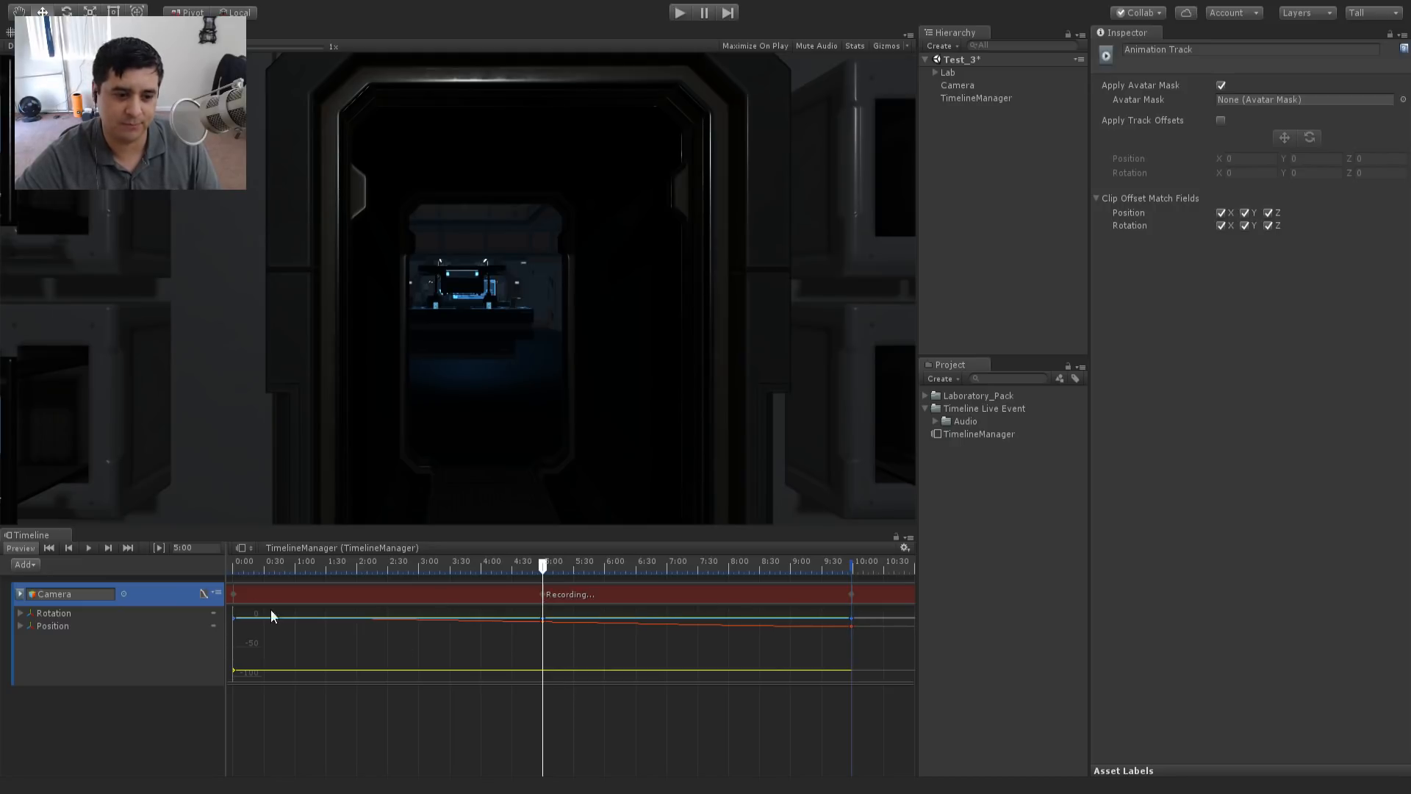
scroll(466, 665, "down", 3)
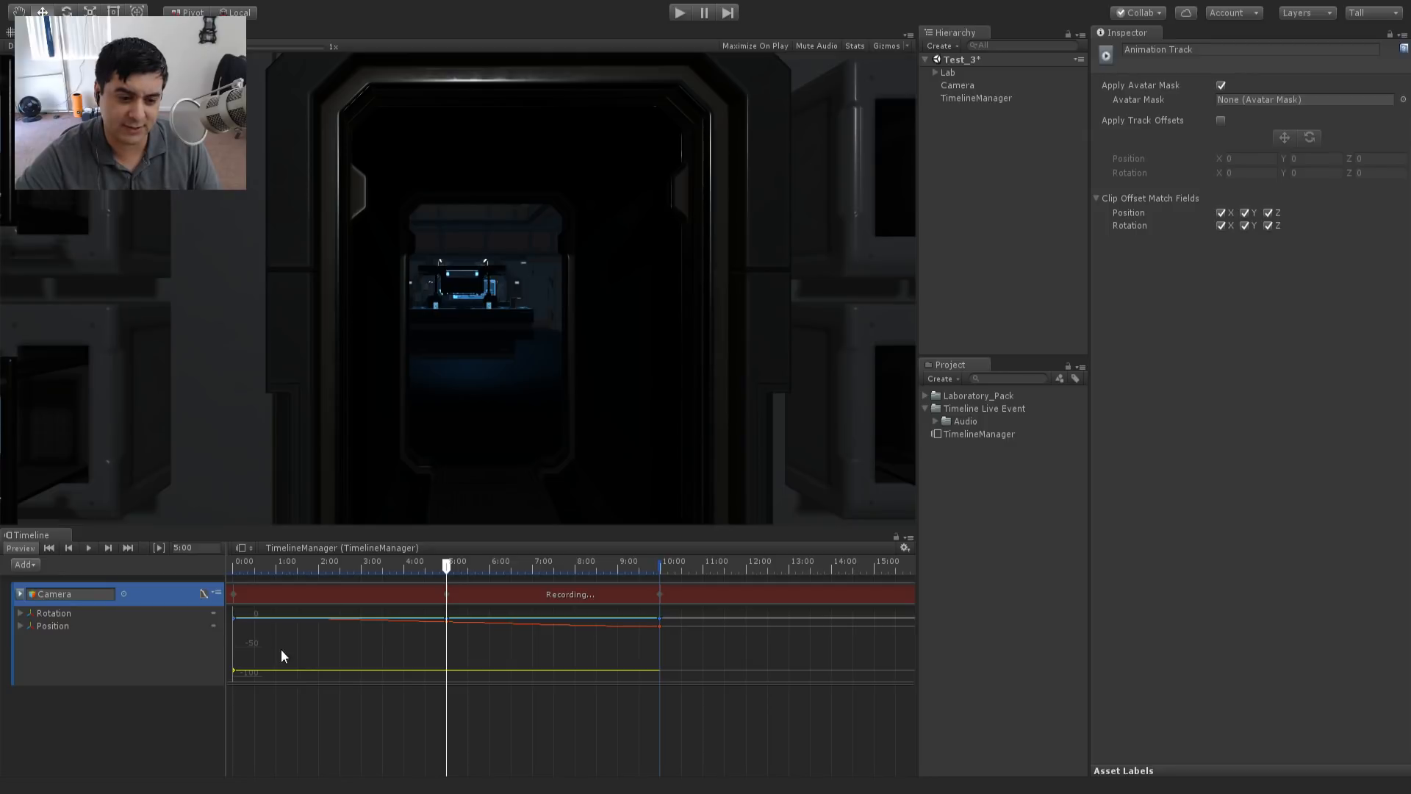
left_click(202, 593)
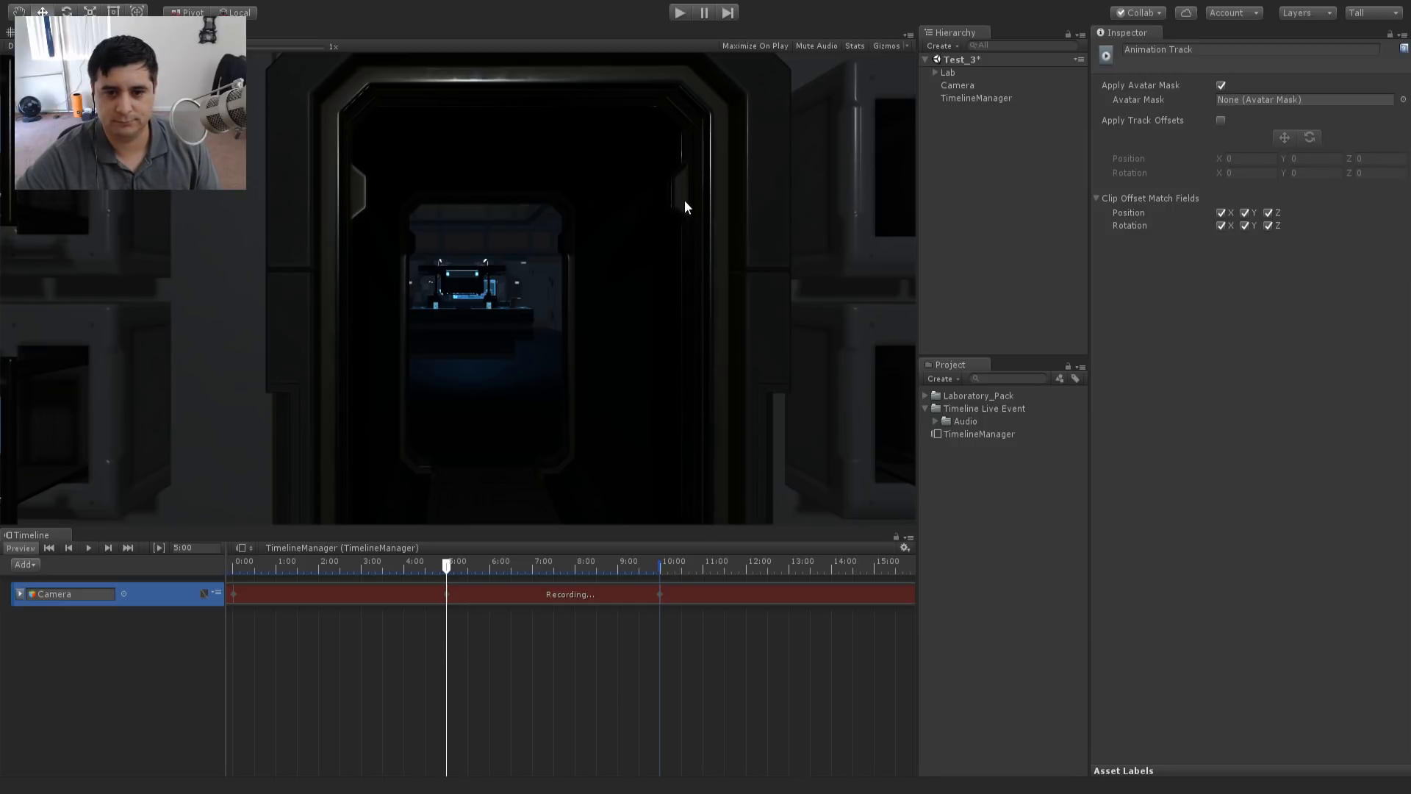
- Dock the Animation window beside the Timeline and shift the Camera's last two position keyframes to about 10:00 and 15:00
left_click_drag(165, 522, 162, 534)
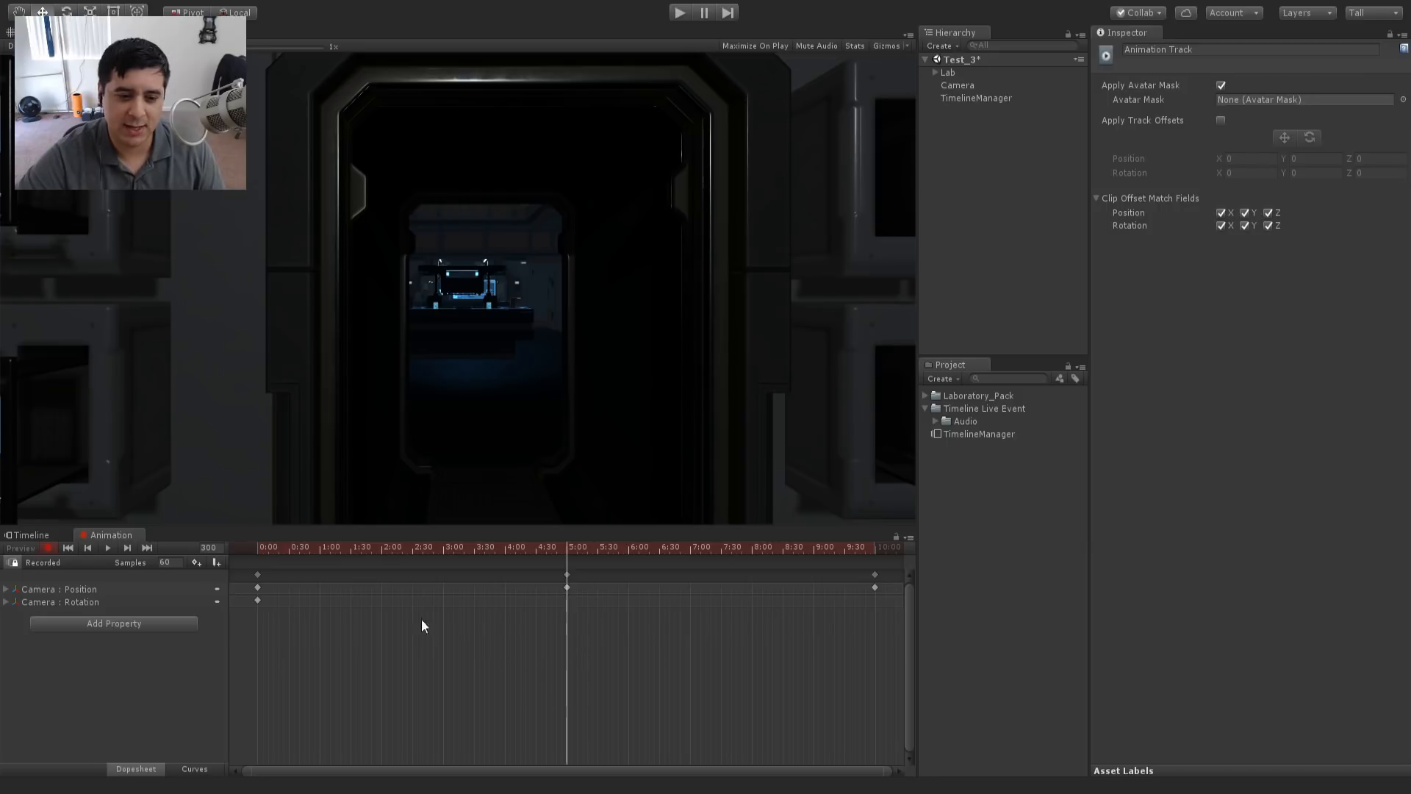
scroll(753, 614, "down", 5)
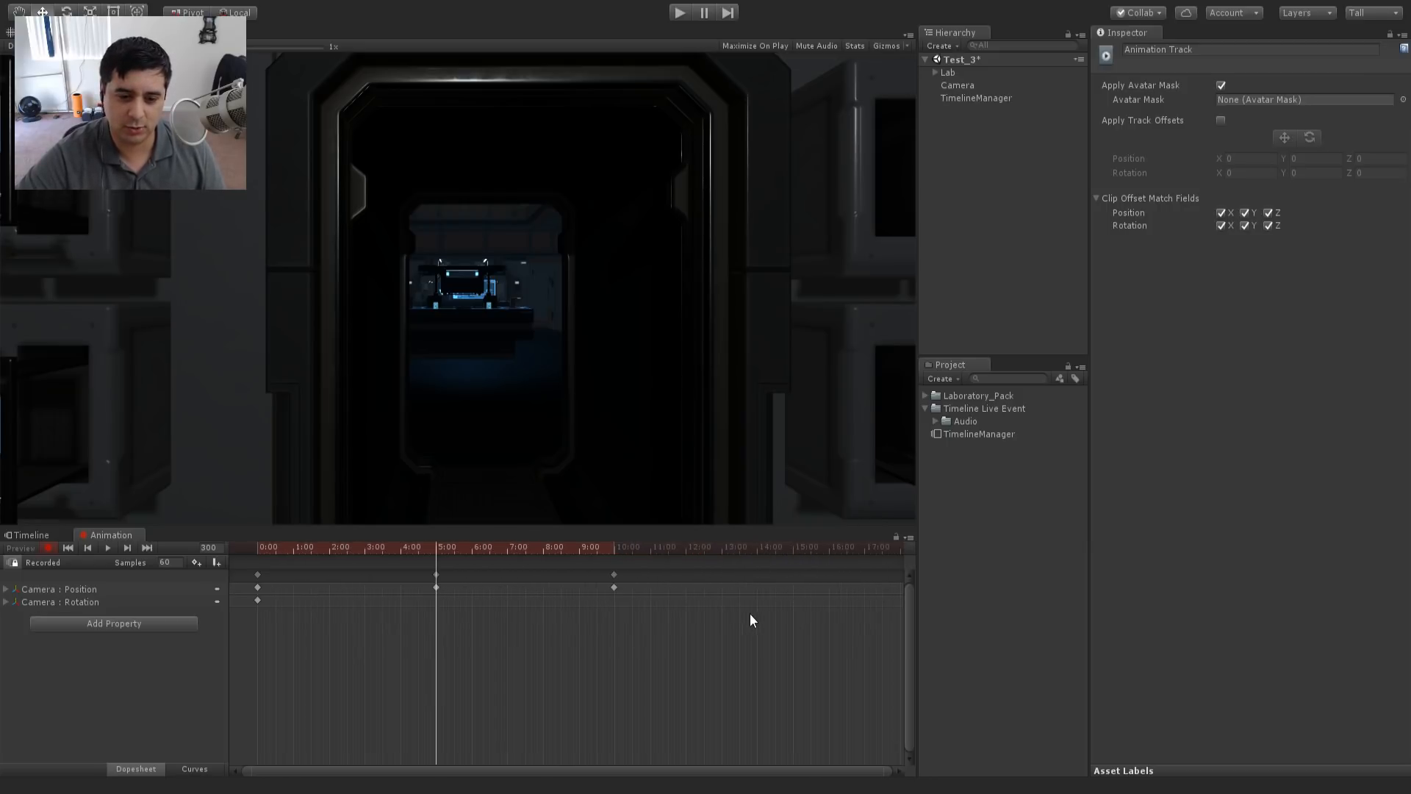
scroll(750, 621, "down", 1)
left_click_drag(669, 658, 602, 571)
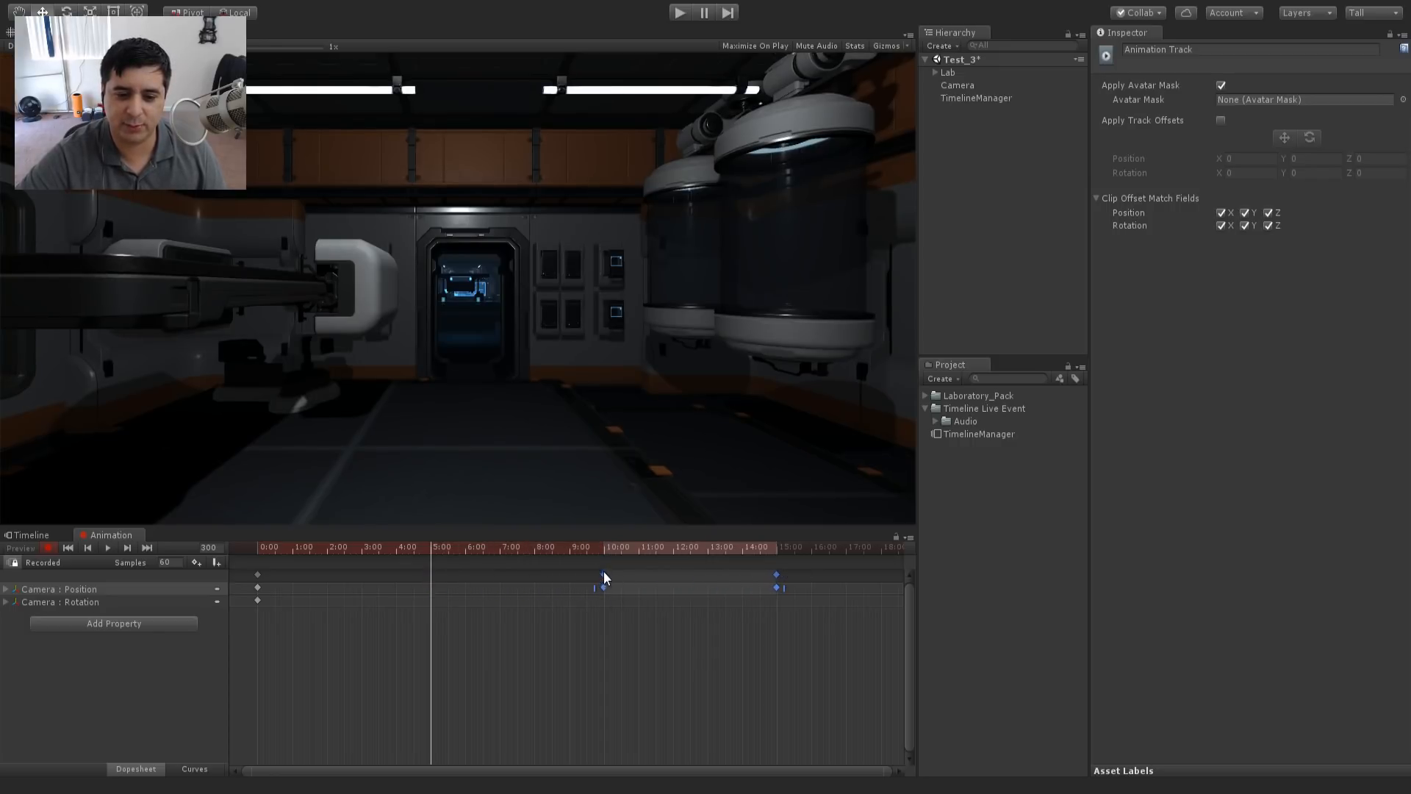
- Move the Camera's last position keyframe to about 20:00 and return to the Timeline
left_click(742, 646)
middle_click_drag(742, 645, 550, 606)
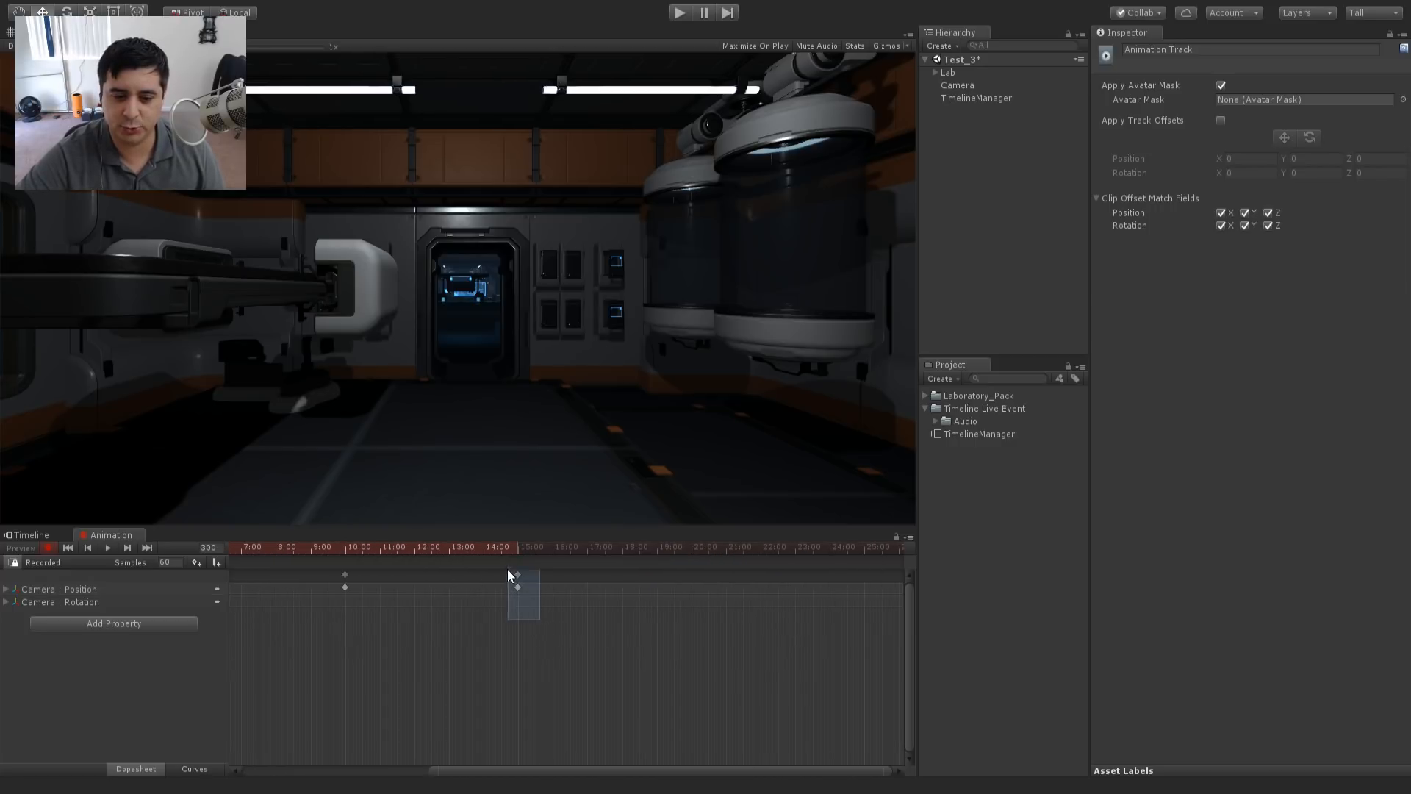
left_click_drag(508, 570, 517, 573)
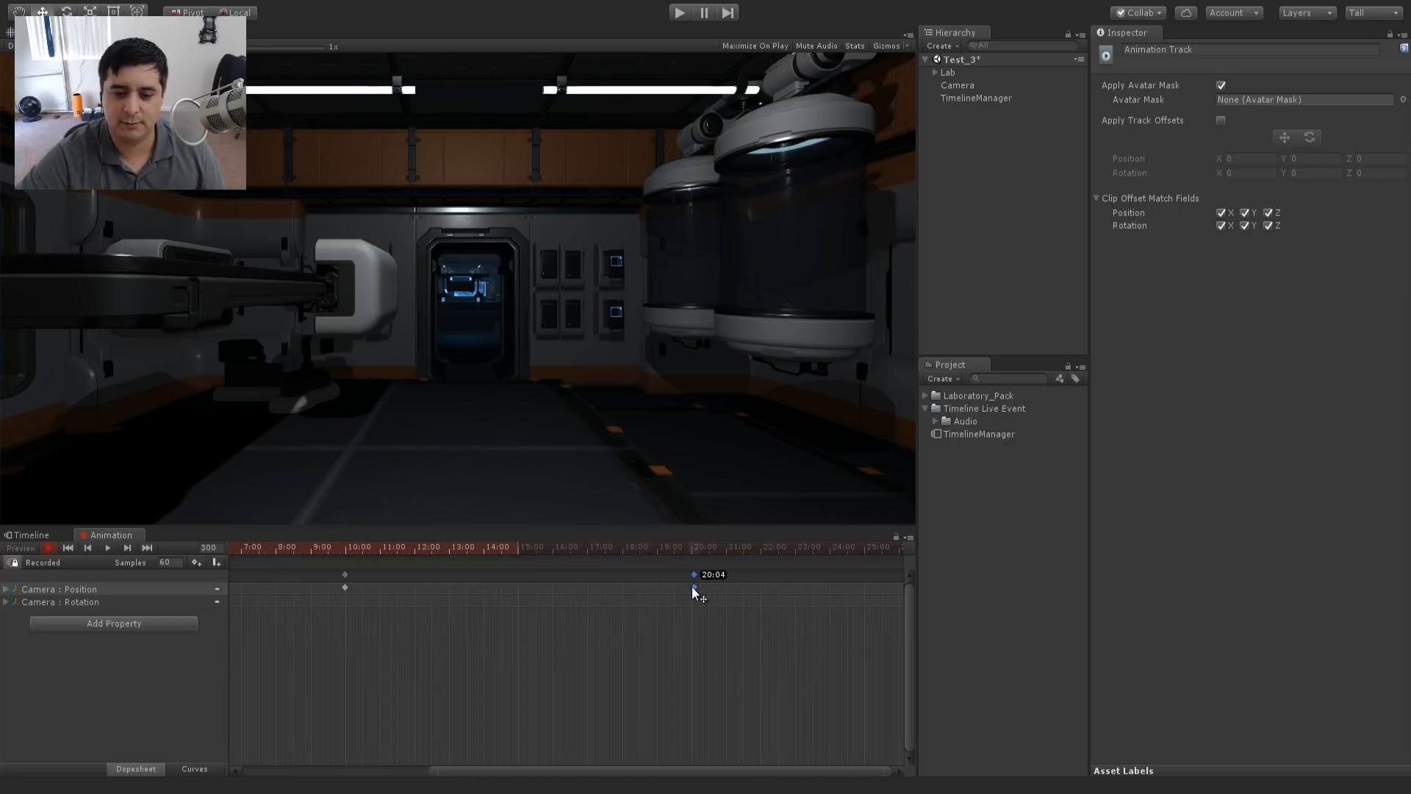
left_click_drag(690, 585, 691, 586)
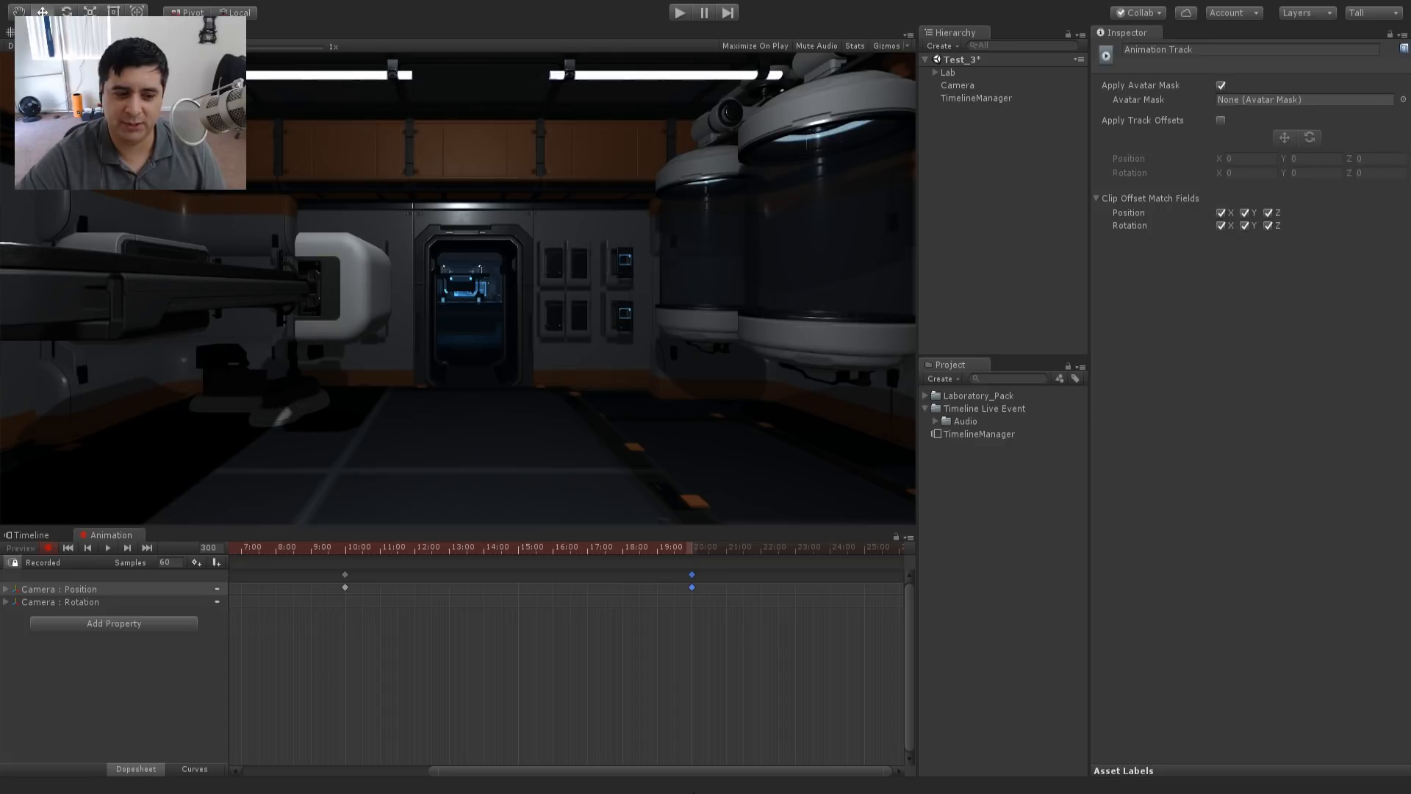
left_click(34, 534)
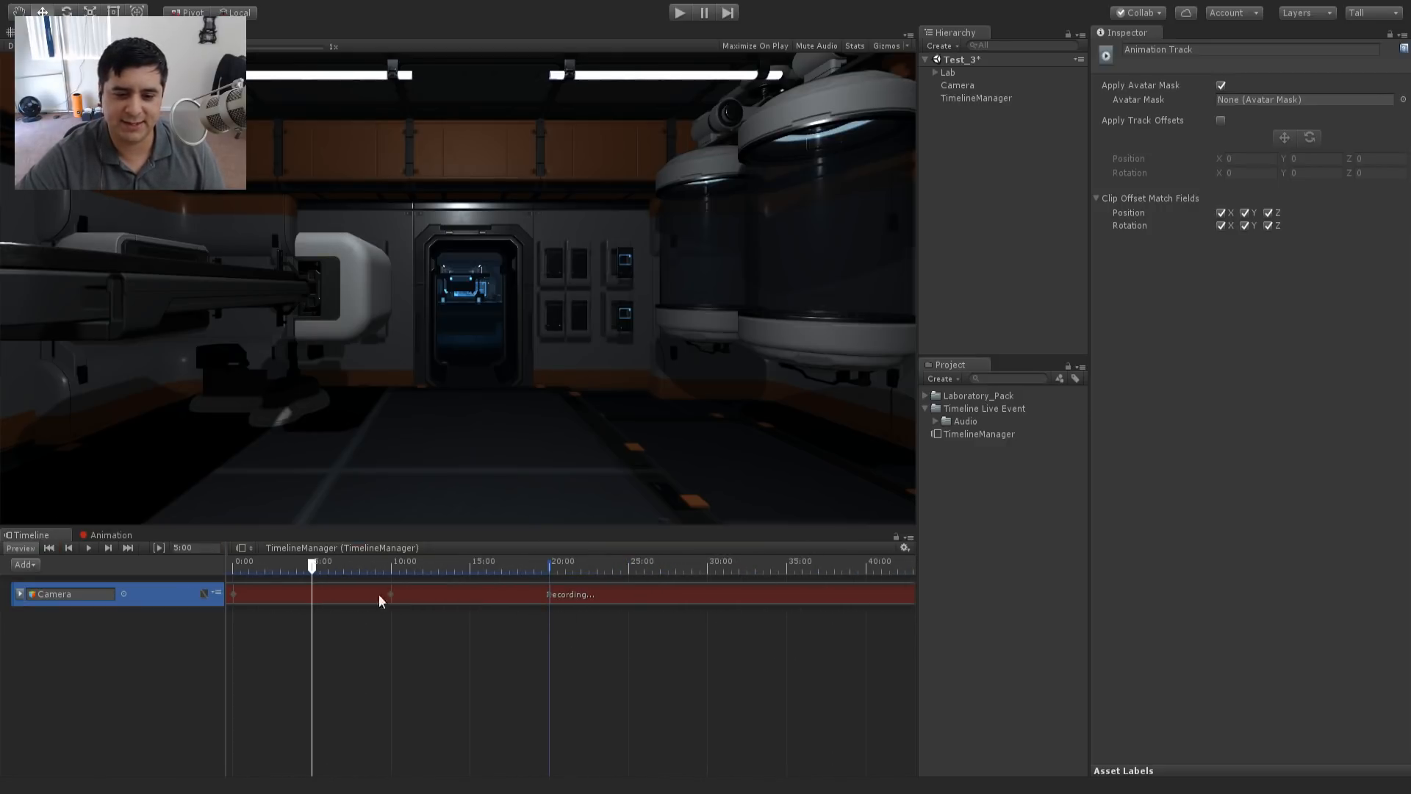
- Stop recording on the Camera track and preview its animation from 0:00
left_click(192, 592)
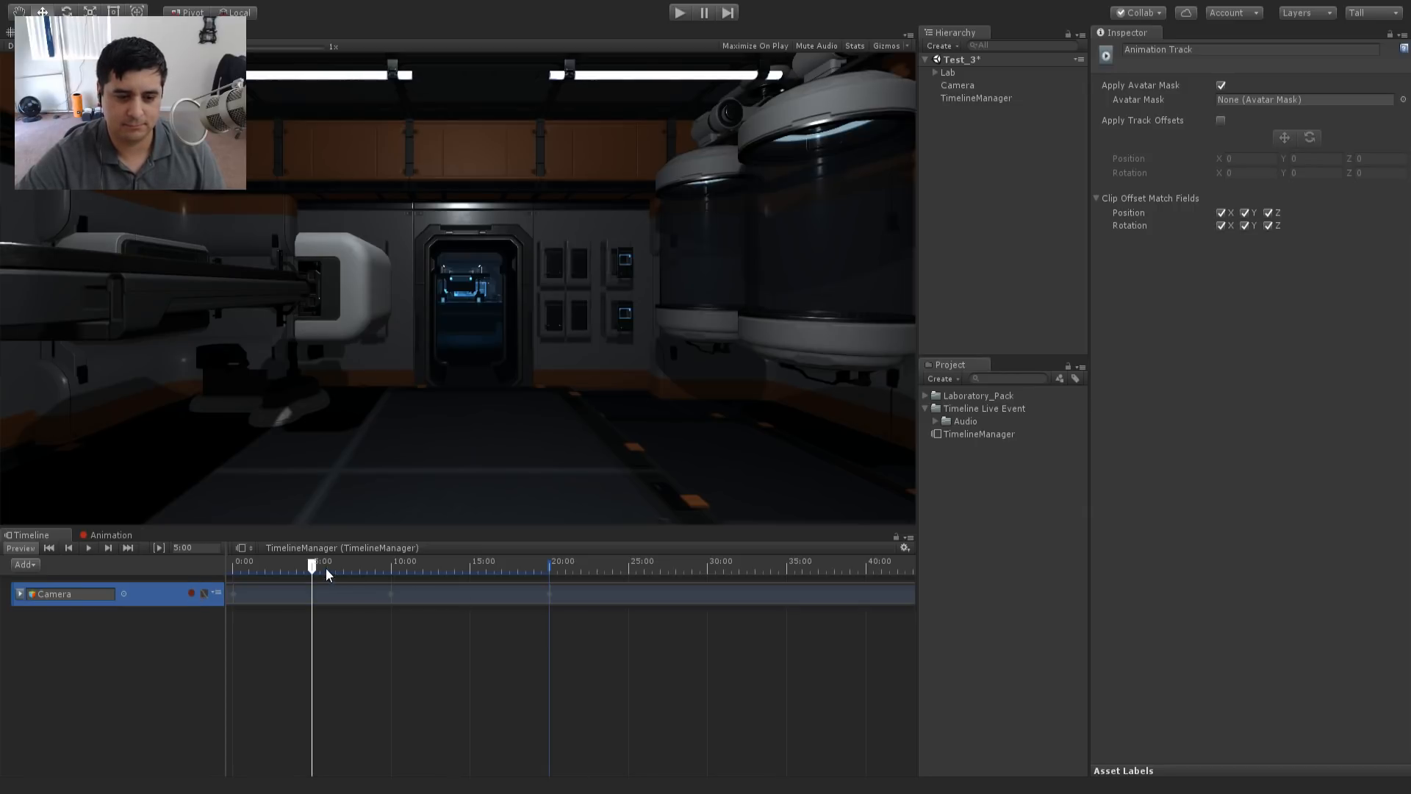
left_click_drag(326, 573, 209, 563)
left_click(87, 548)
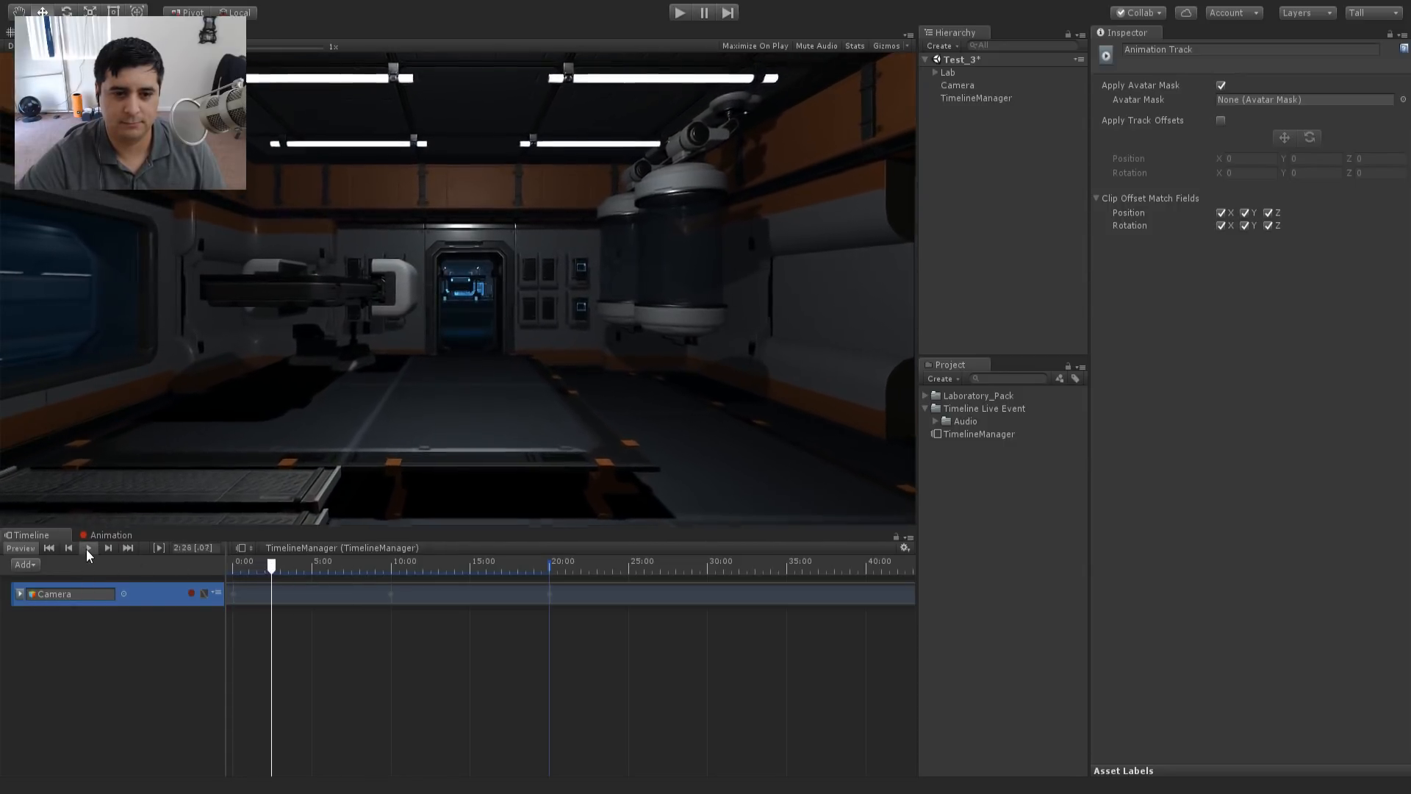
left_click(86, 548)
- Shift the Camera's last two position keyframes to about 5:00 and 10:00 in the Animation window
left_click(107, 535)
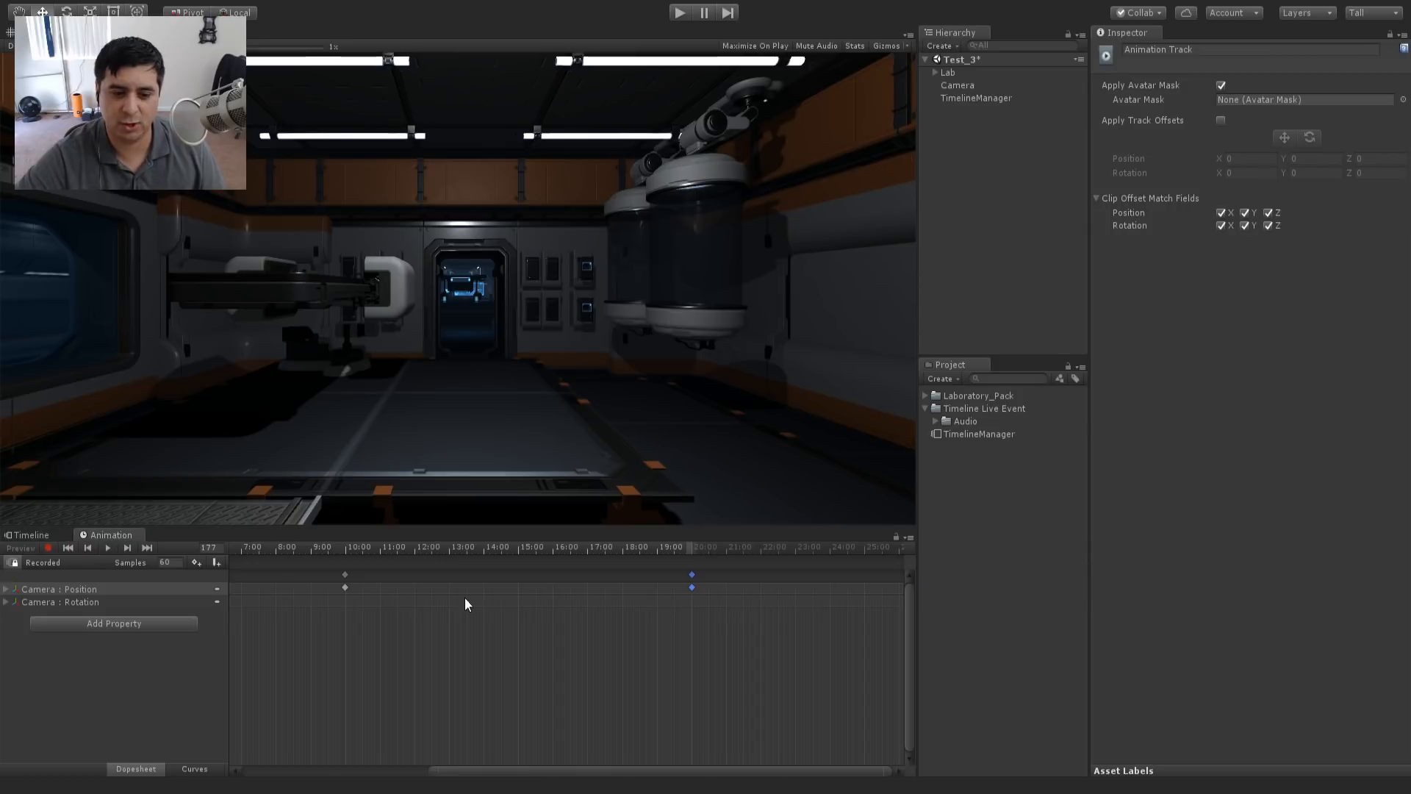
left_click_drag(714, 629, 252, 597)
left_click_drag(500, 771, 312, 744)
left_click_drag(508, 573, 425, 574)
left_click(791, 574)
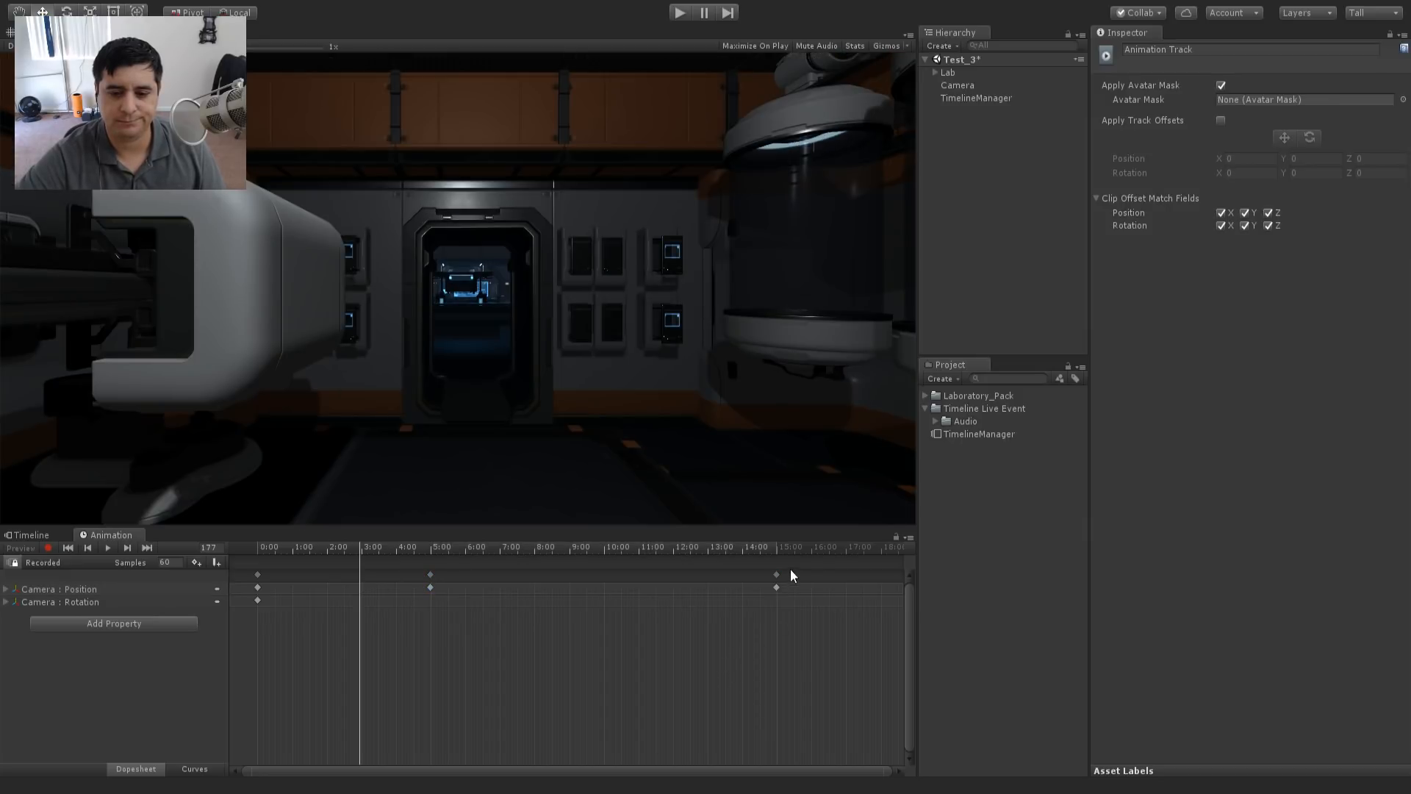
mouse_move(775, 574)
left_mouse_down()
mouse_move(683, 581)
mouse_move(772, 588)
left_mouse_up()
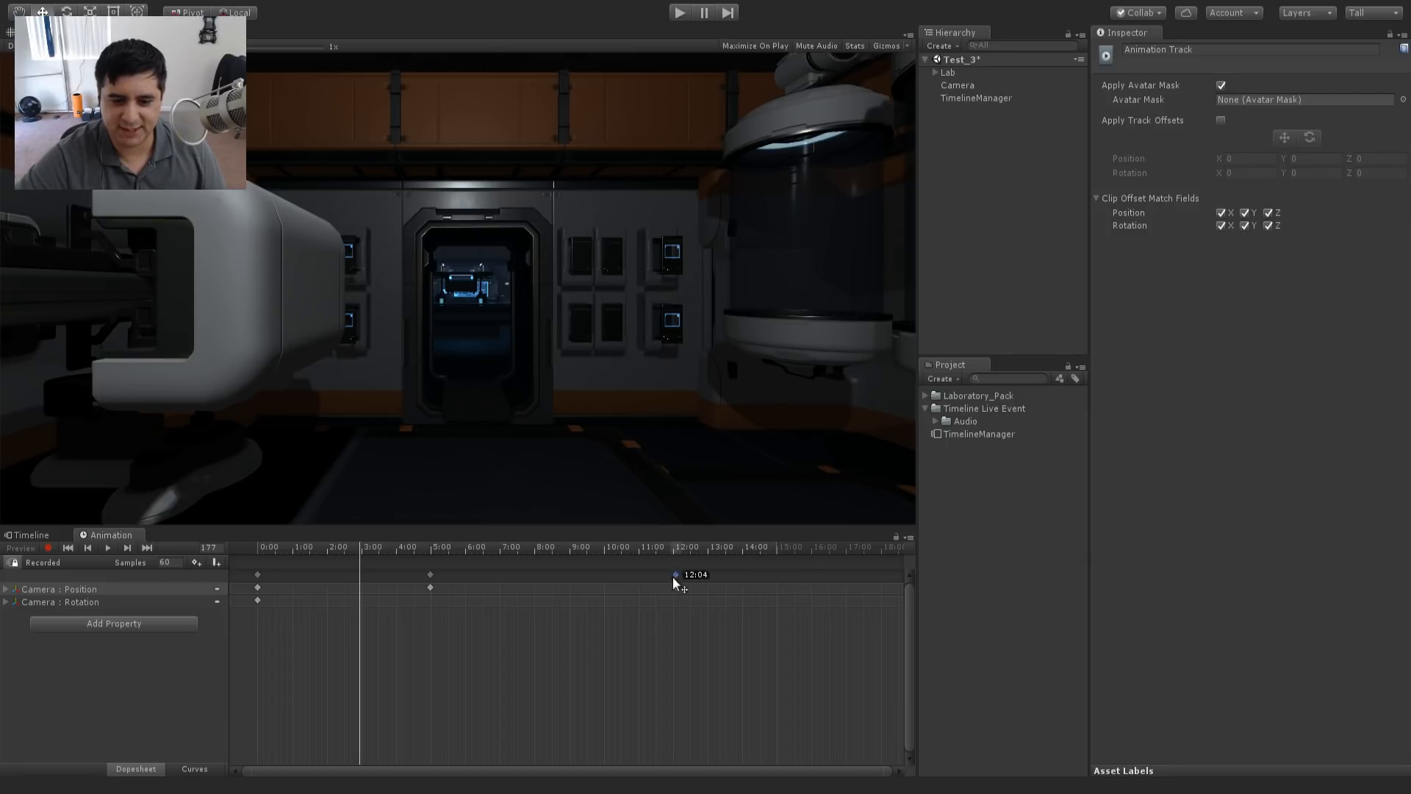
left_click_drag(602, 576, 604, 578)
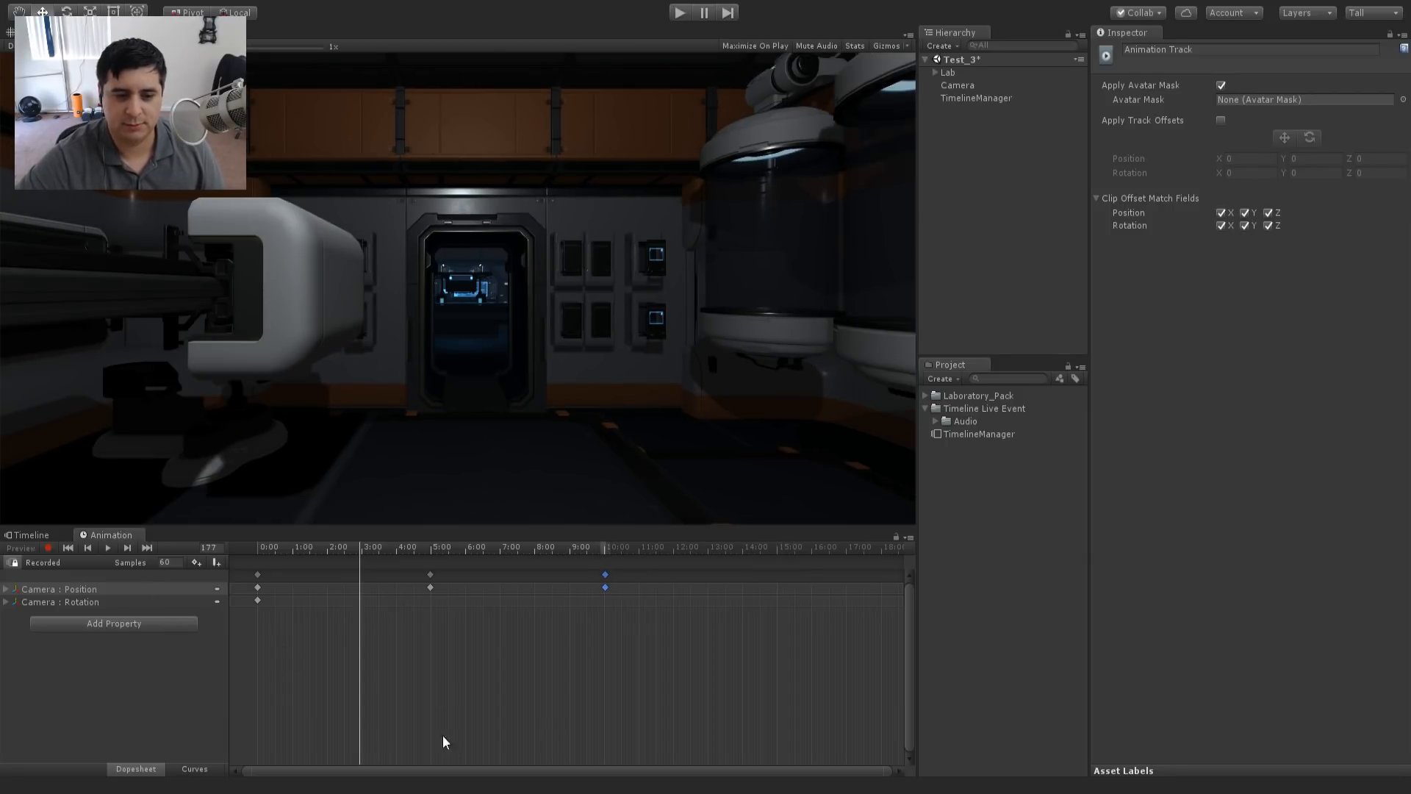
- Return to the Timeline and play the retimed Camera animation from 0:00
left_click(45, 535)
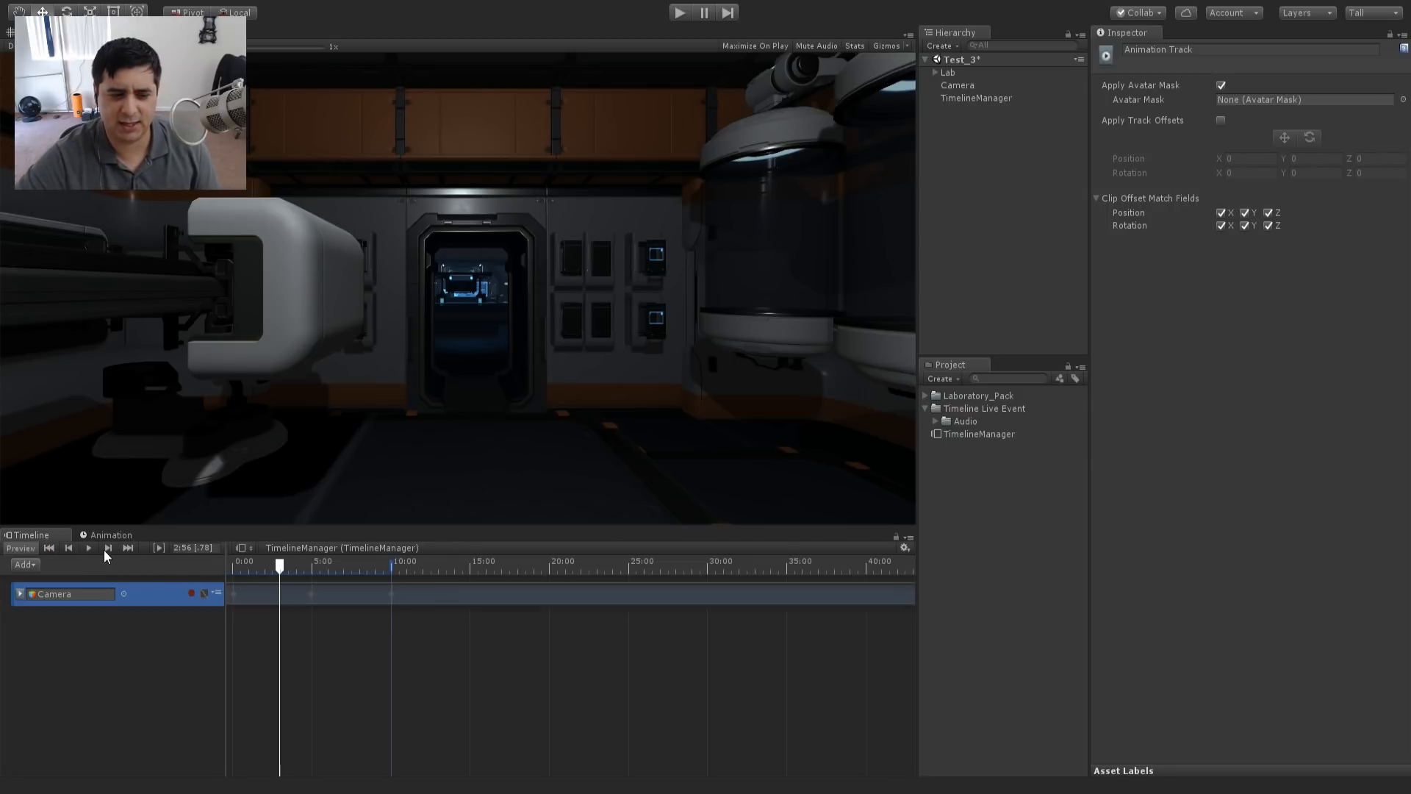
left_click(267, 565)
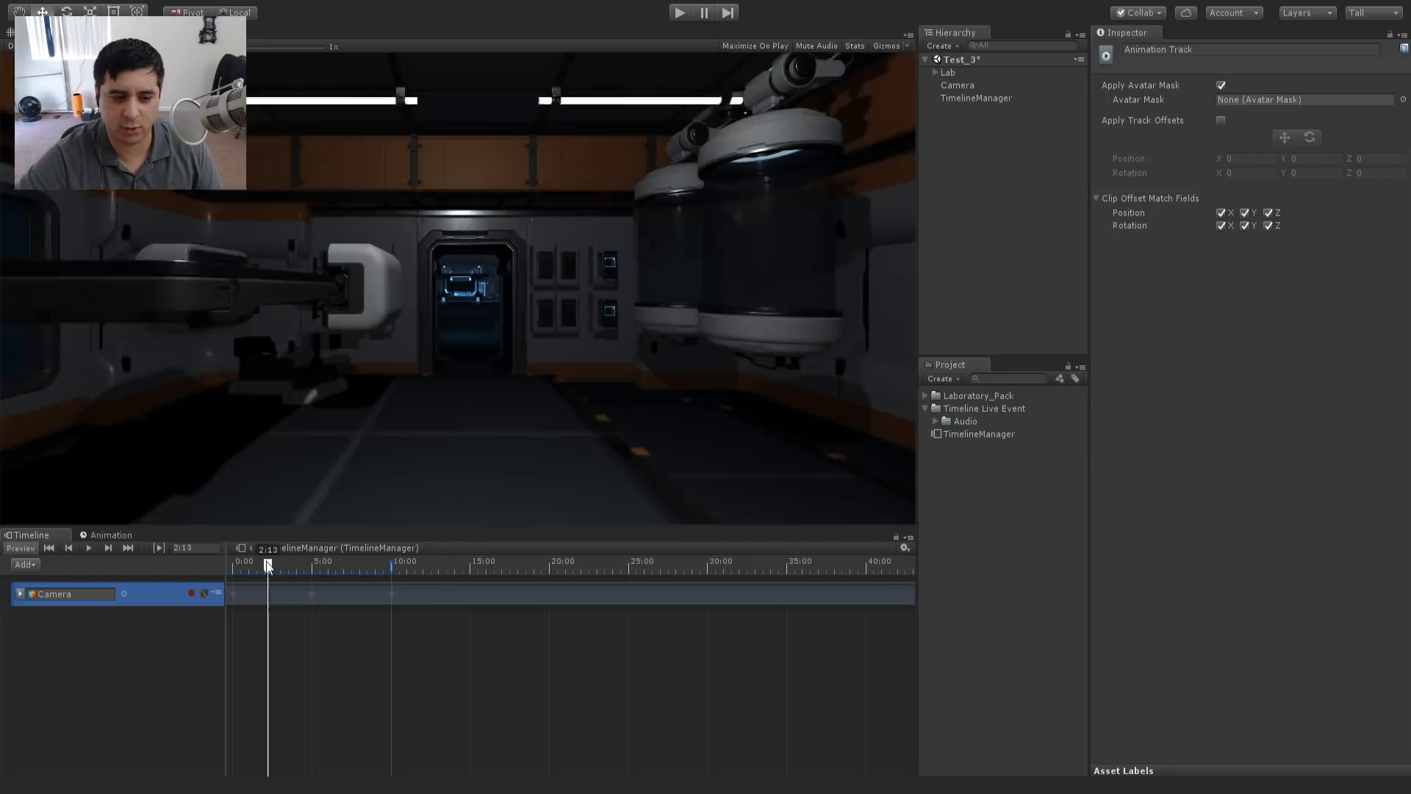
left_click(88, 547)
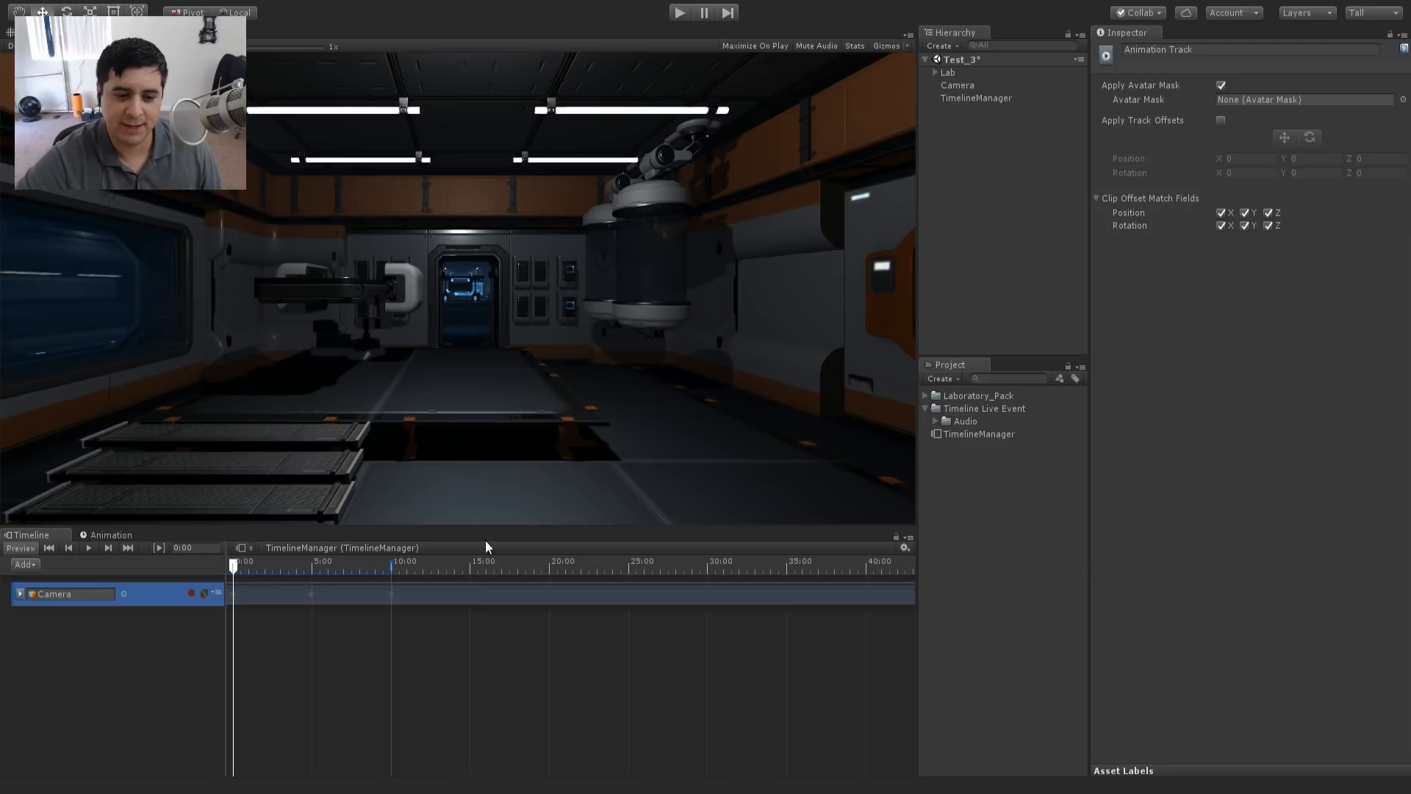
- Duplicate the Camera object and rename the copy HallCamera
left_click(956, 85)
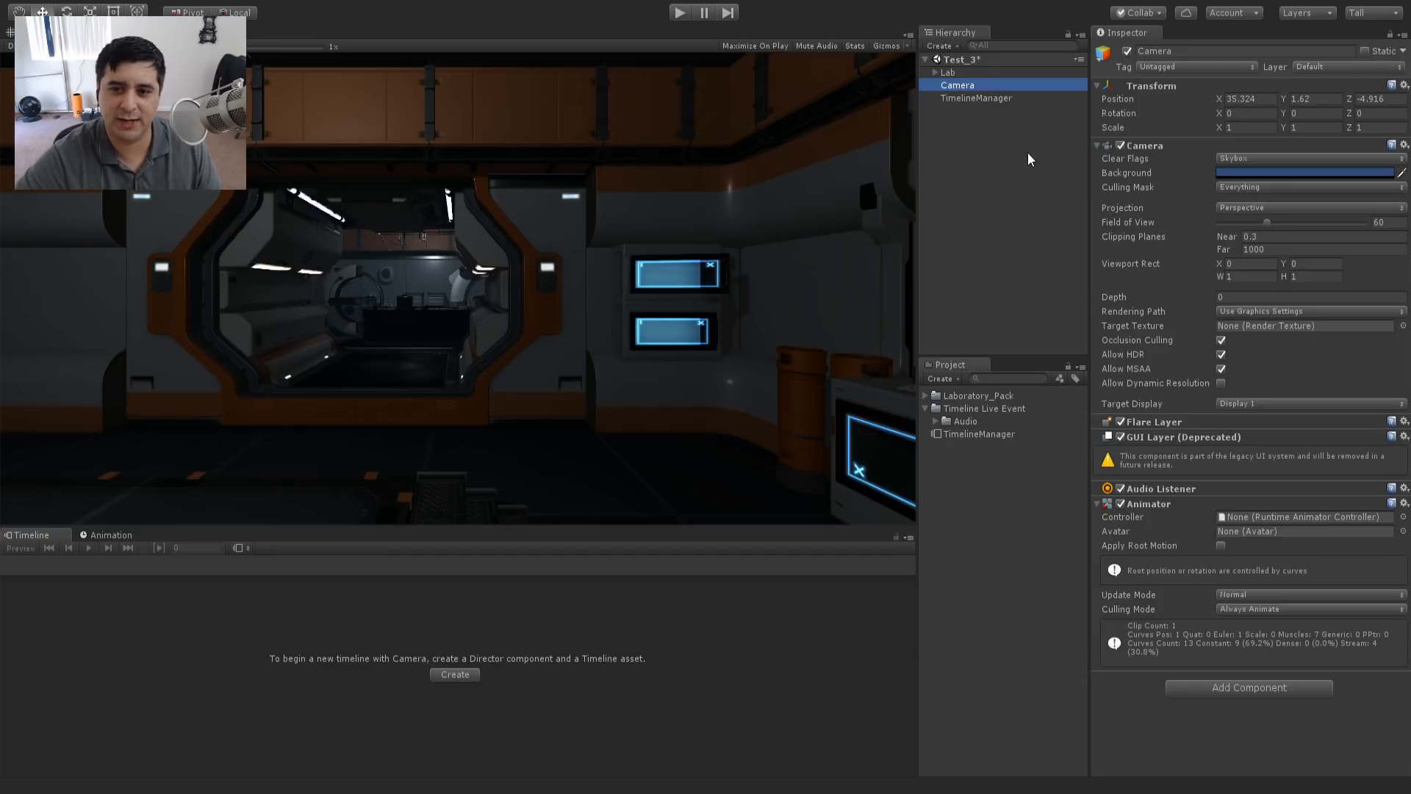
key("ctrl+d")
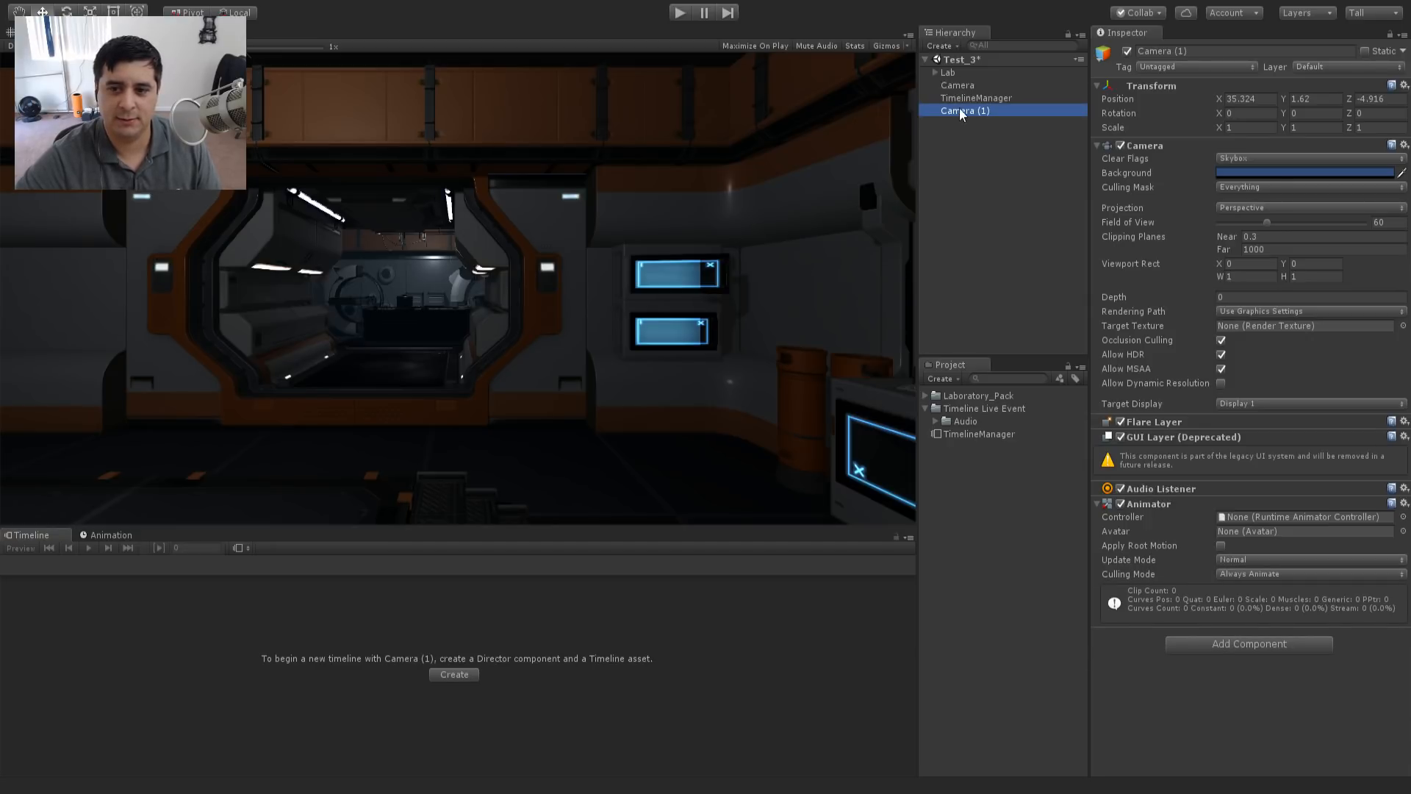
key("F2")
type("Hall")
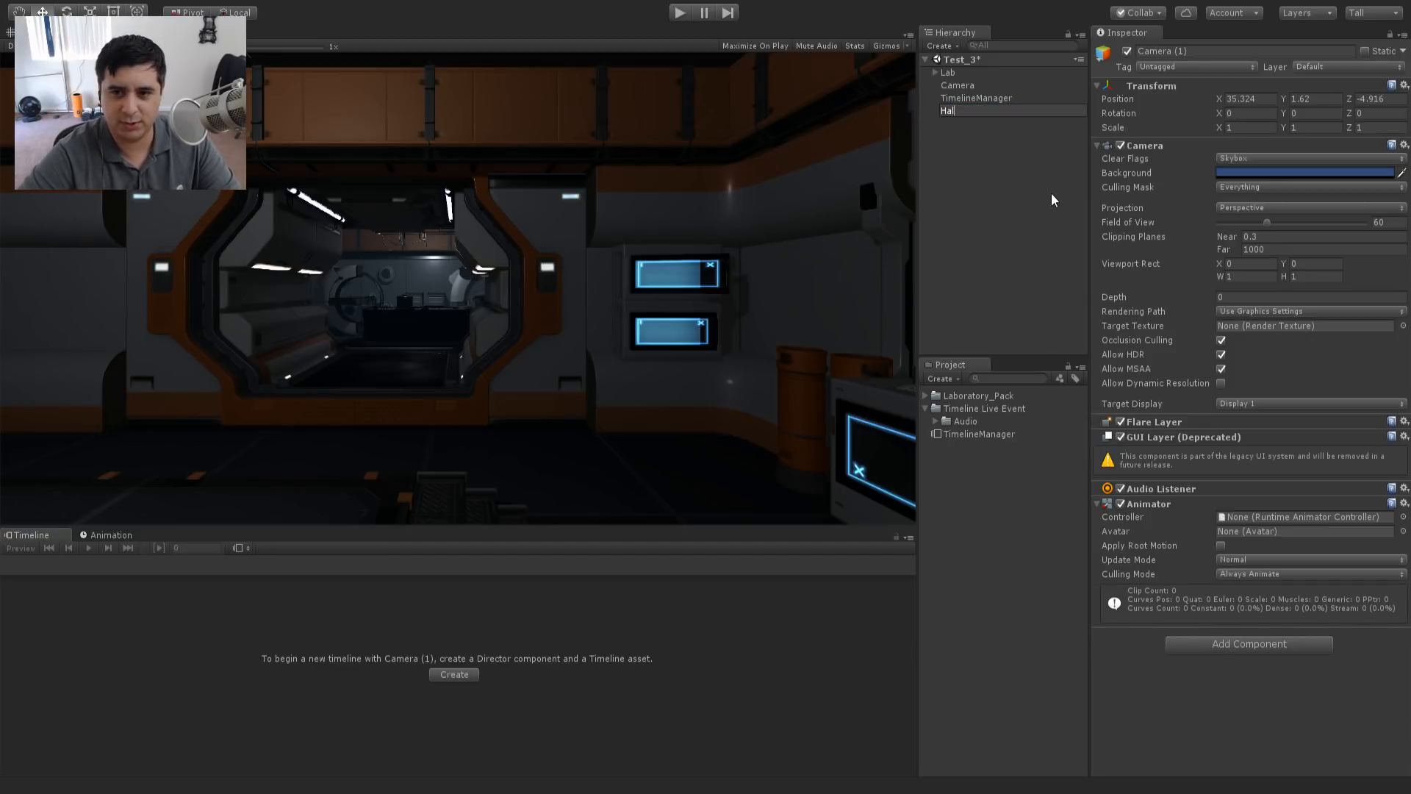
type("Camera")
key("Return")
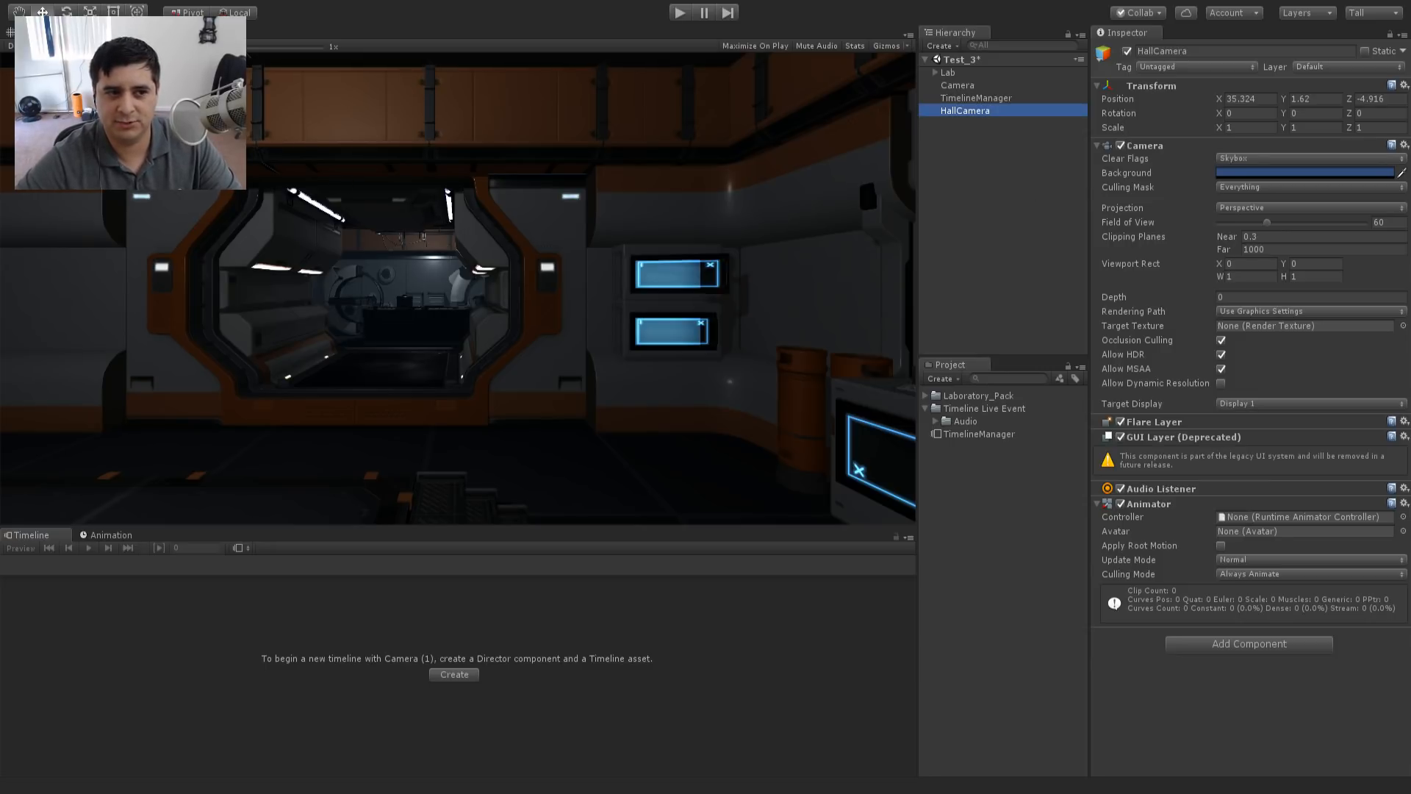
- Move HallCamera in the Scene view into the long hallway, to about X 15.2, Z 45.92
left_click(28, 32)
scroll(332, 223, "down", 15)
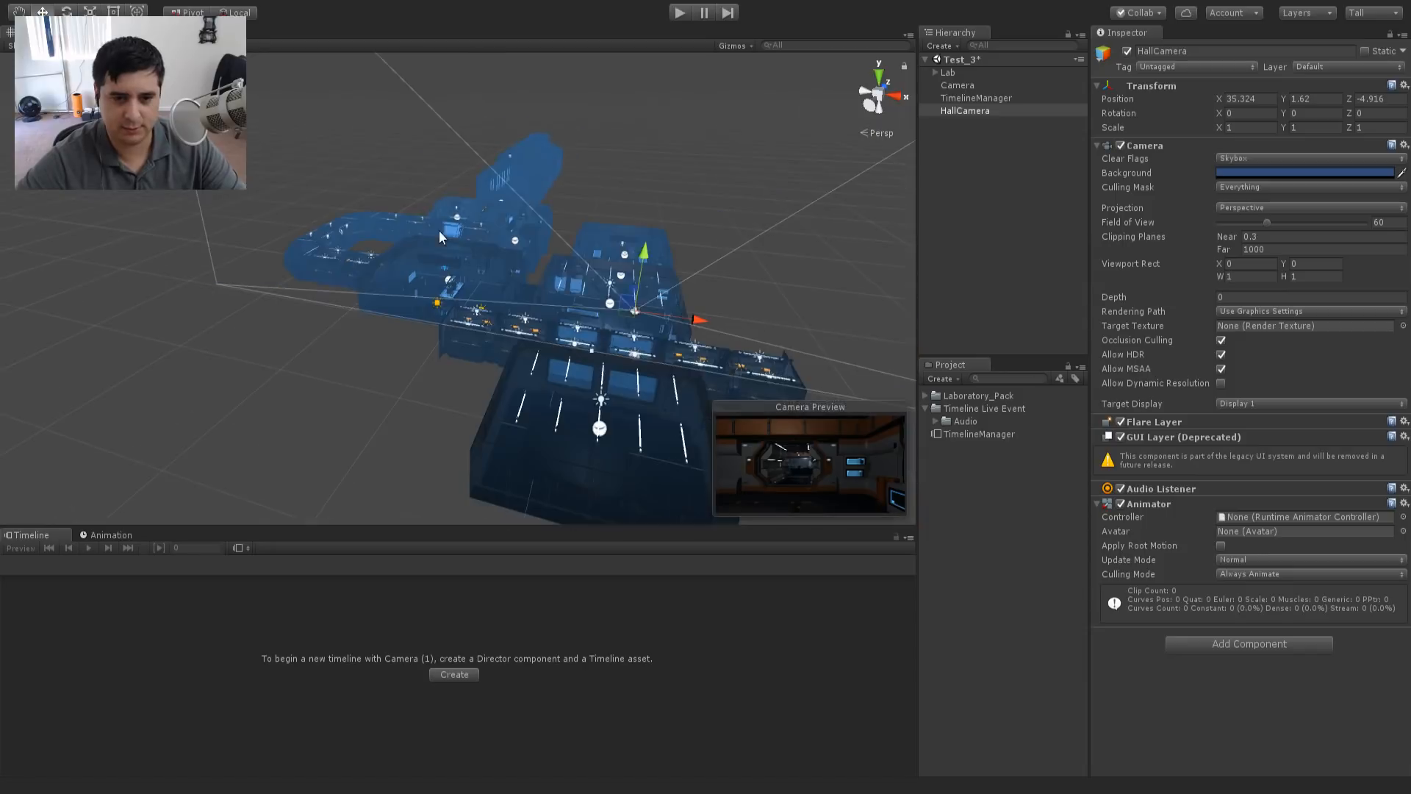
left_click_drag(438, 231, 509, 278, "alt")
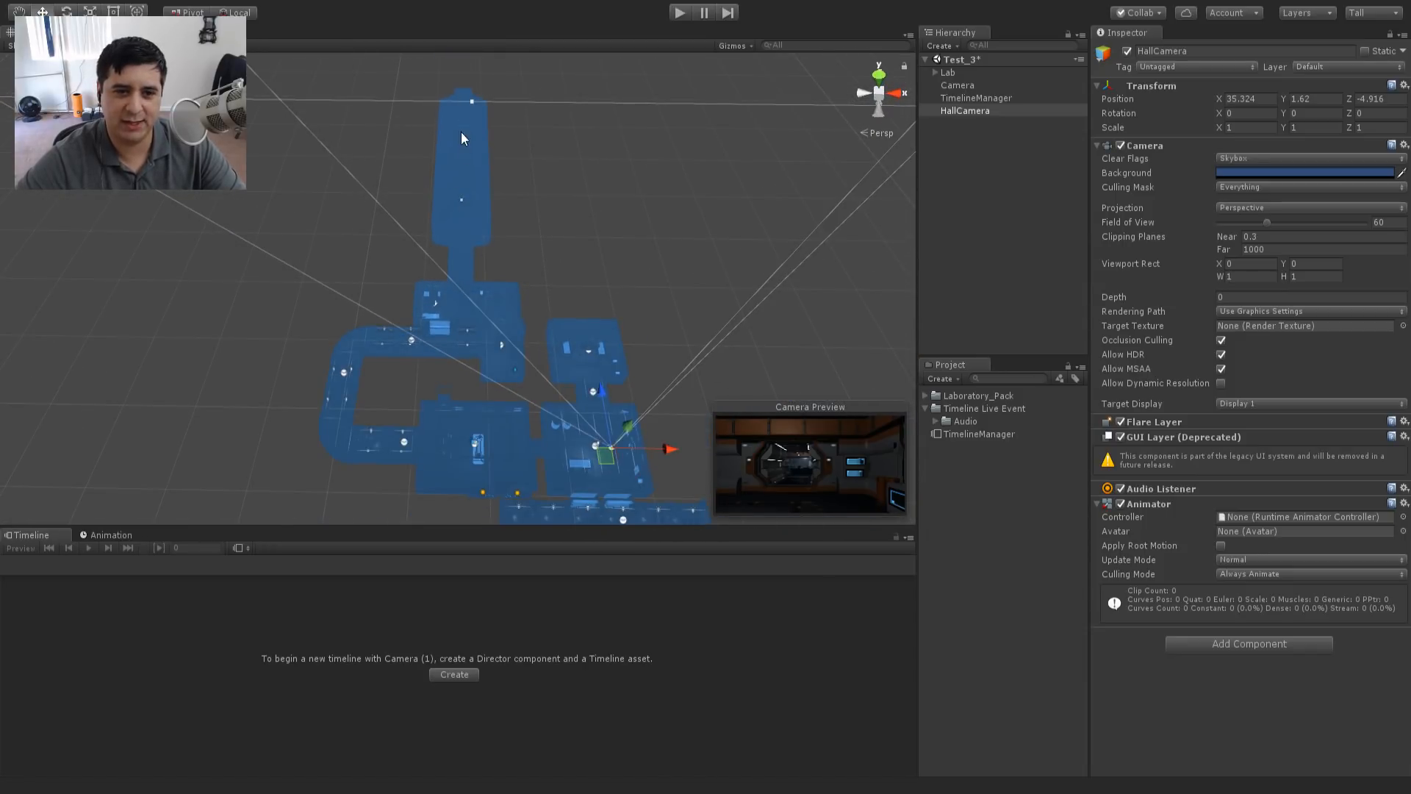
left_click_drag(601, 390, 562, 123)
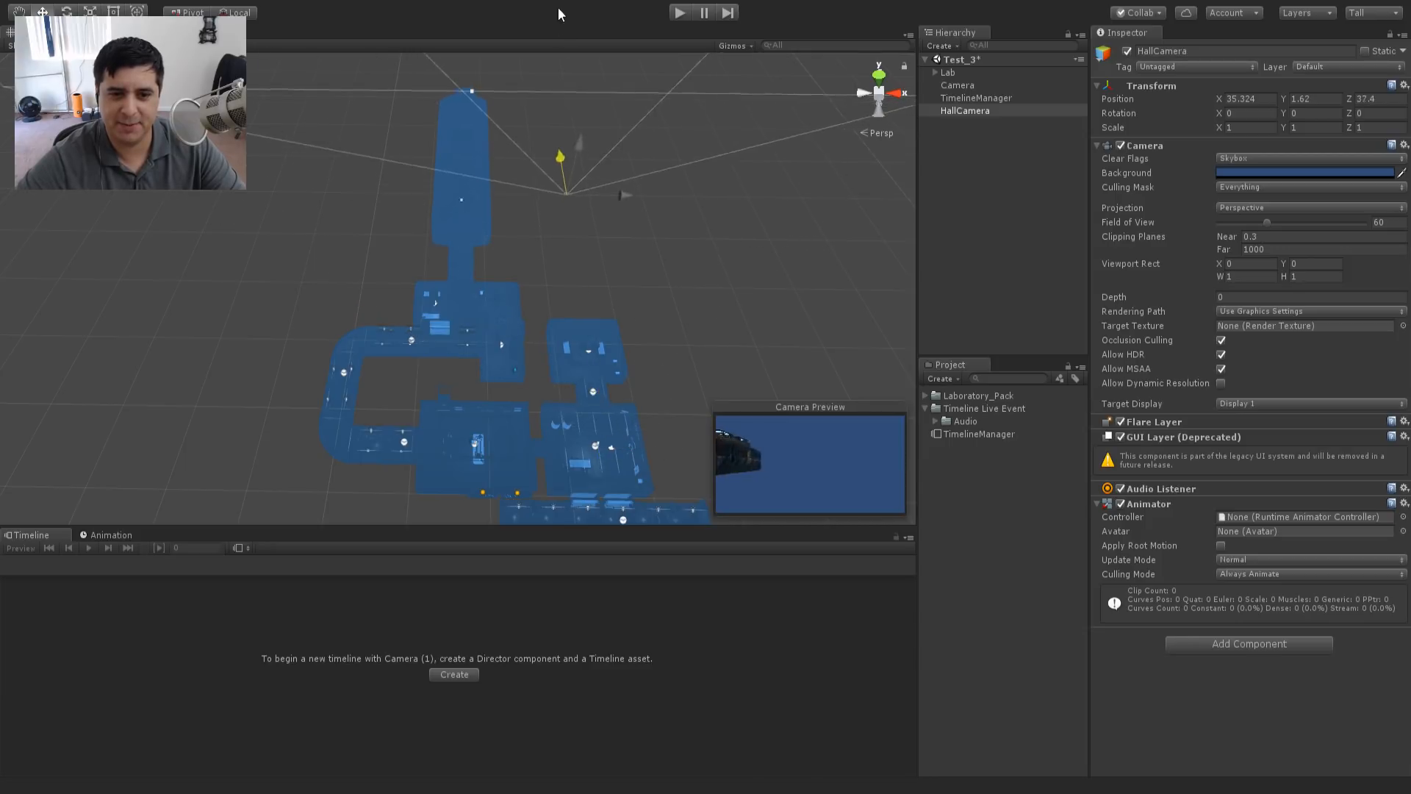
left_click_drag(559, 9, 544, 768)
left_click_drag(623, 150, 505, 153)
key("f")
left_click_drag(536, 456, 680, 294, "alt")
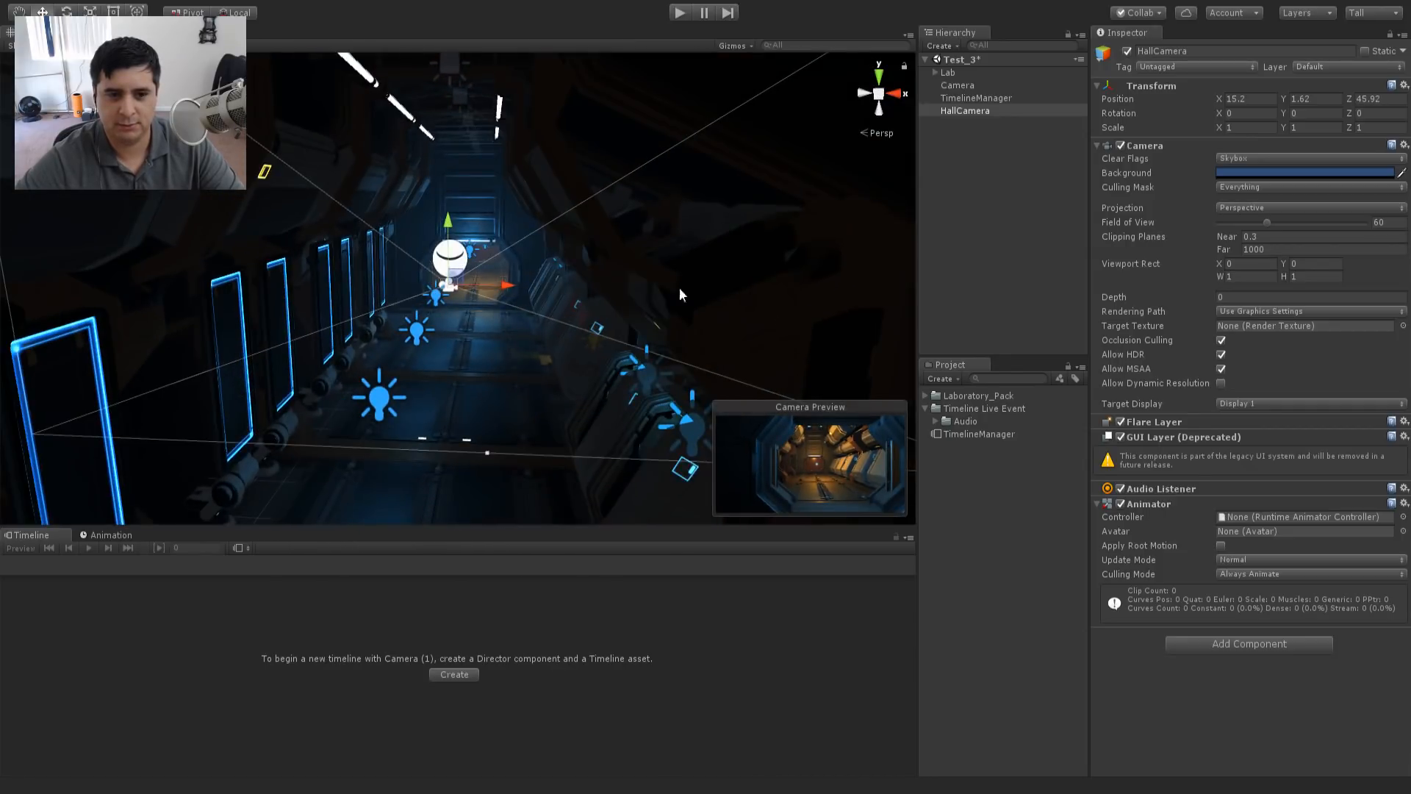
- Center HallCamera in the hallway at about X 16.05, Y 1.68, Z 44.72
left_click_drag(451, 286, 471, 277)
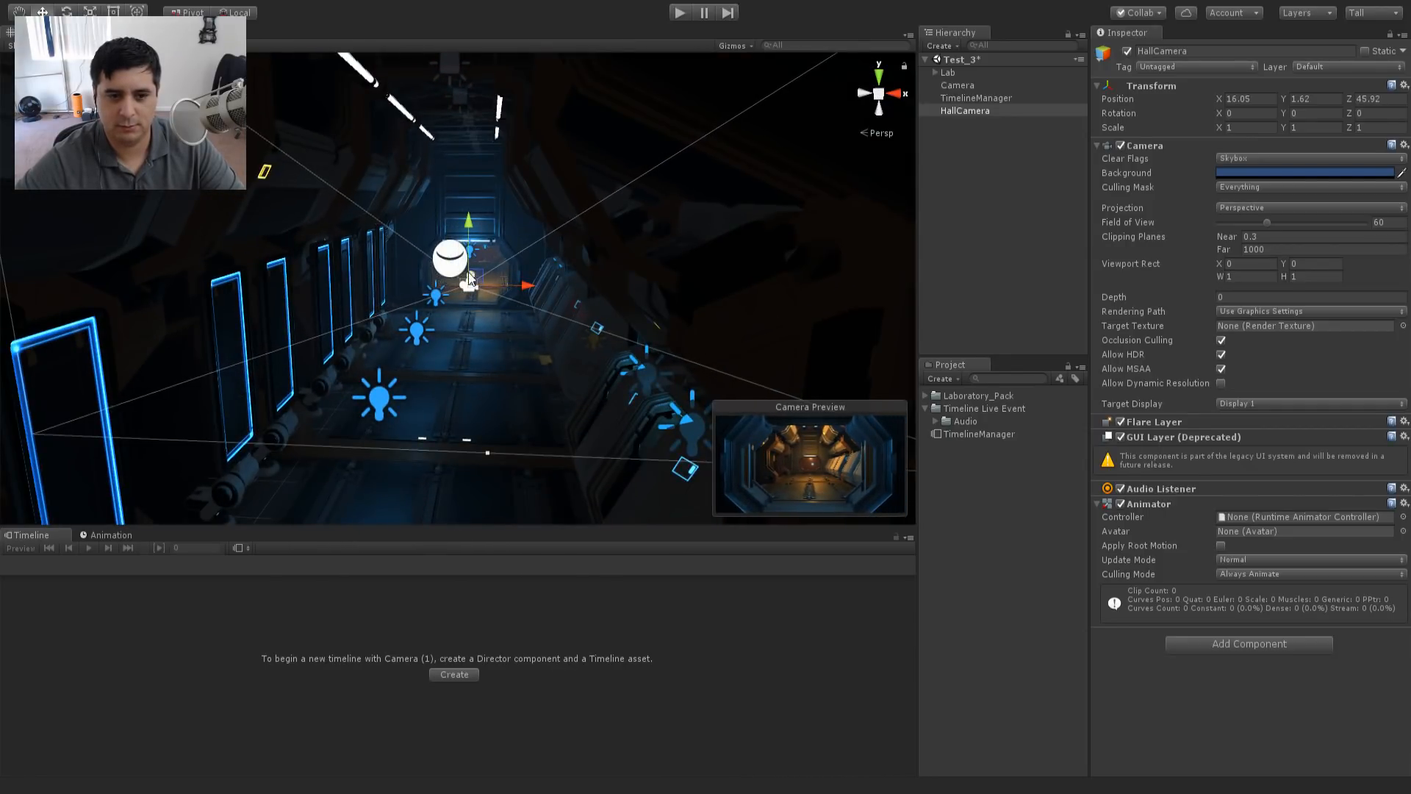
left_click_drag(469, 229, 677, 224)
scroll(676, 225, "up", 8)
mouse_move(504, 243)
left_mouse_down("alt")
mouse_move(524, 244)
mouse_move(478, 241)
left_mouse_up("alt")
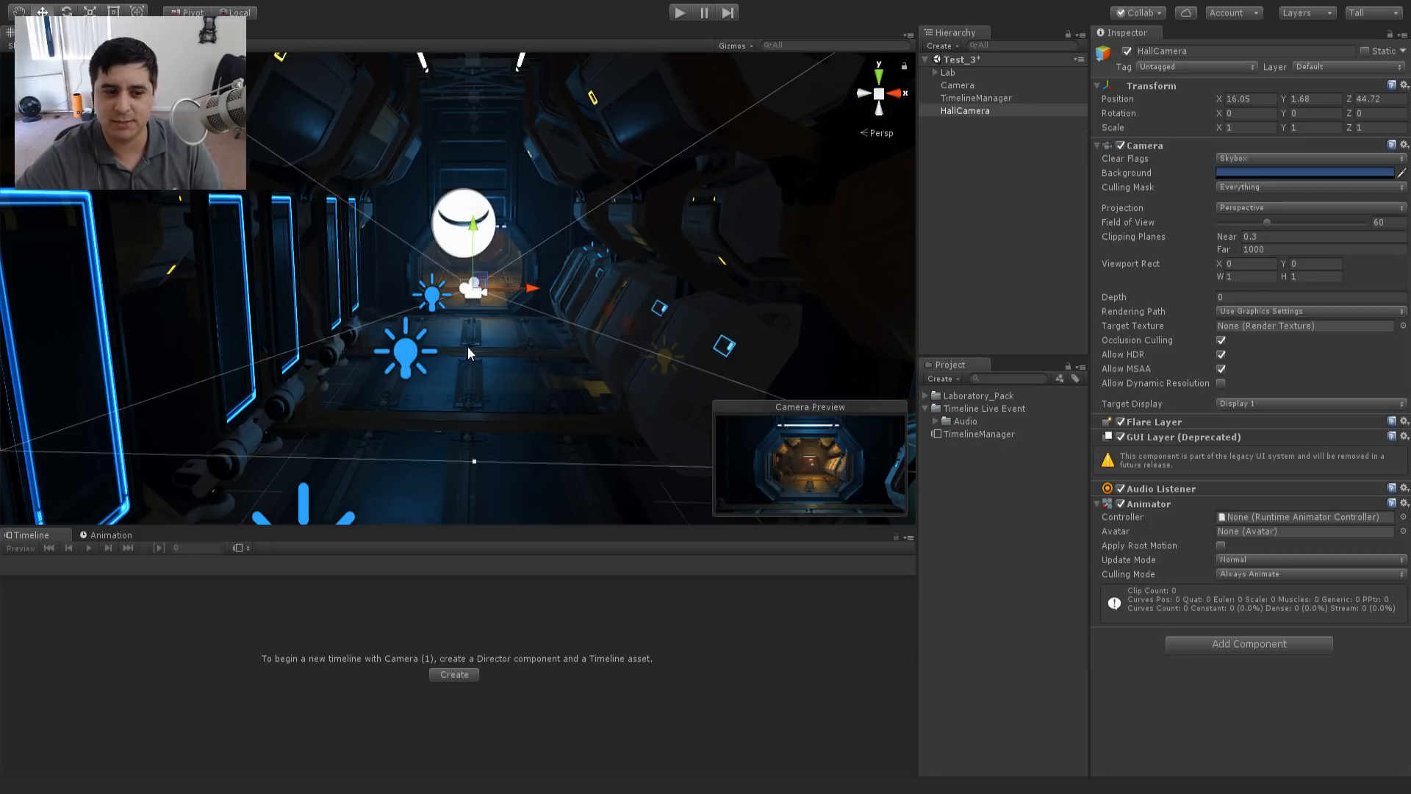
- Add an Activation Track to the TimelineManager timeline
left_click(971, 98)
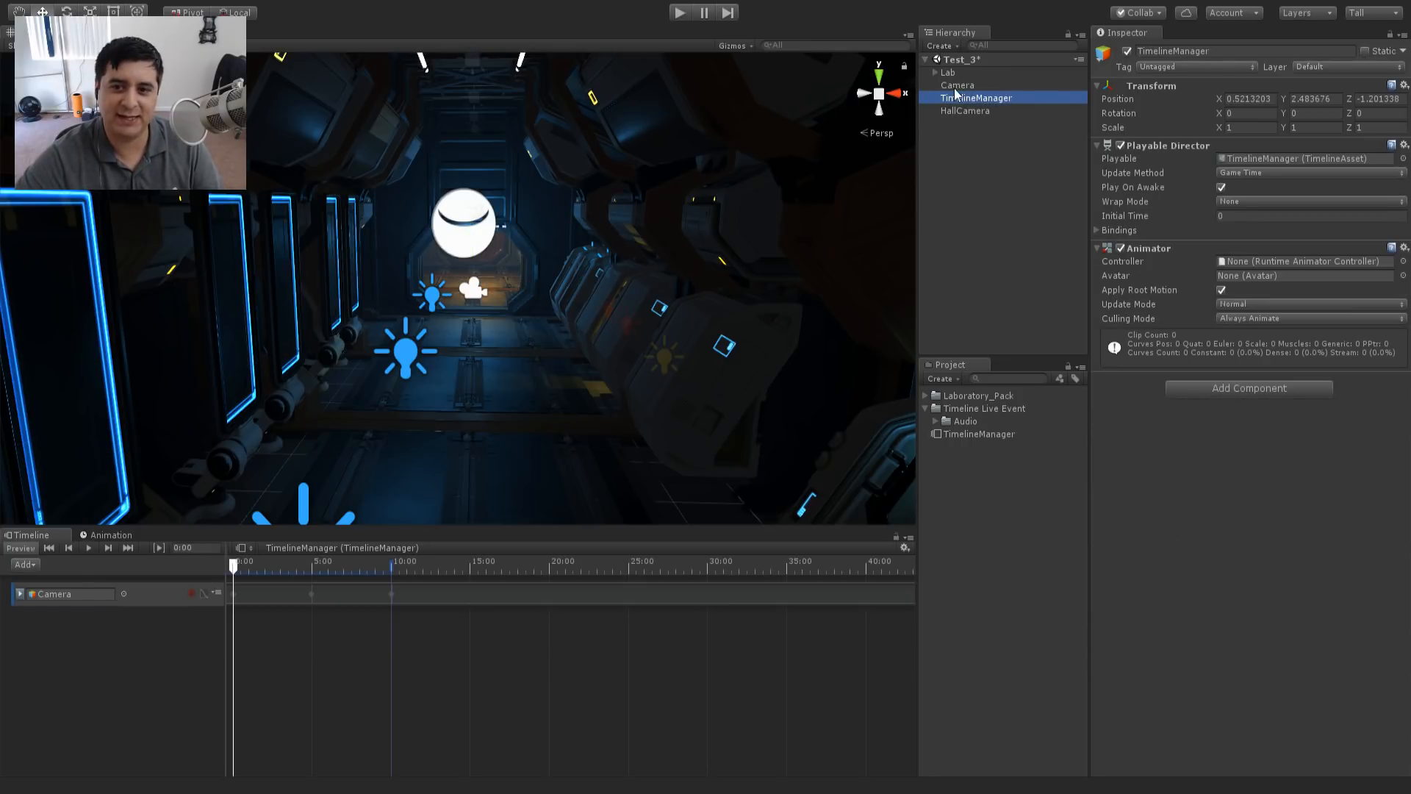
left_click(978, 110)
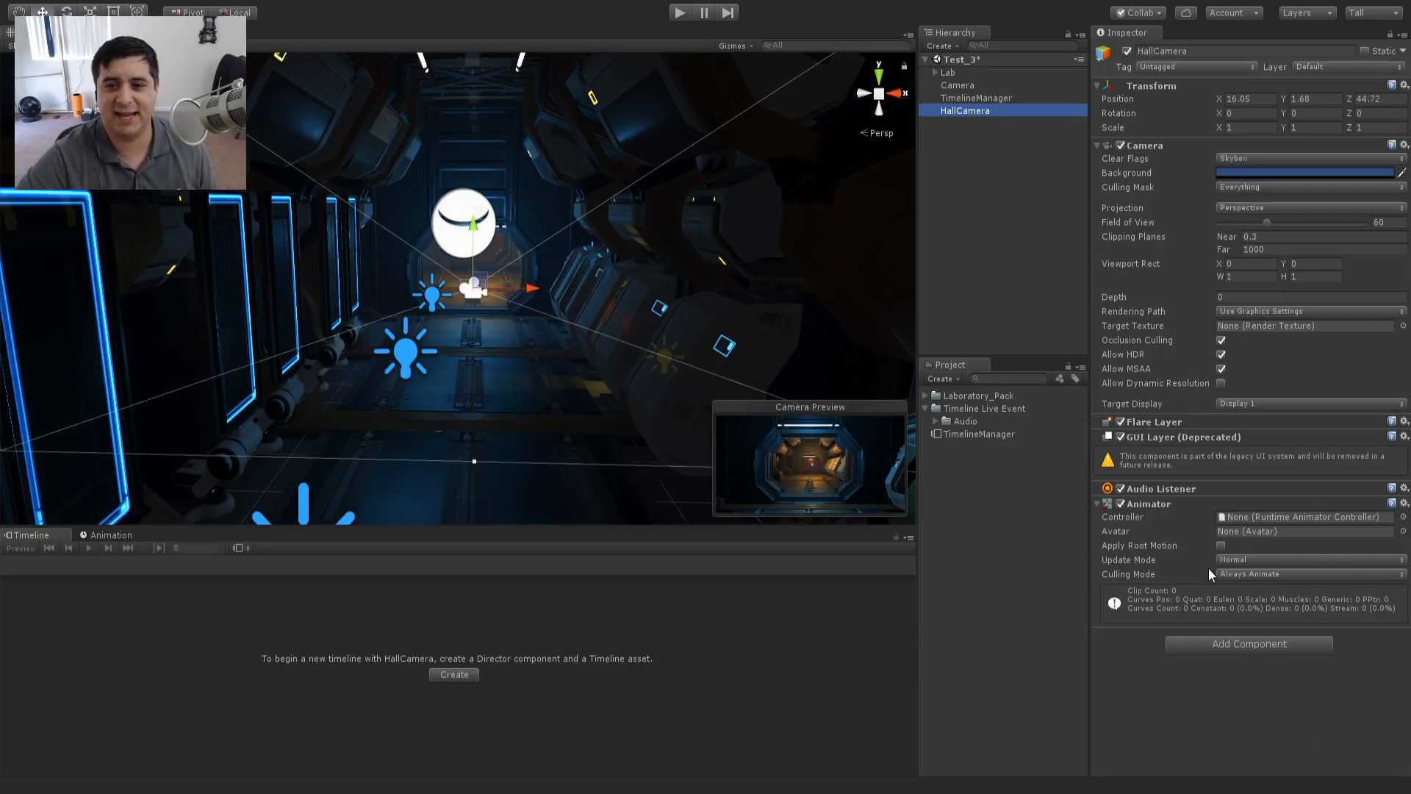
left_click(988, 97)
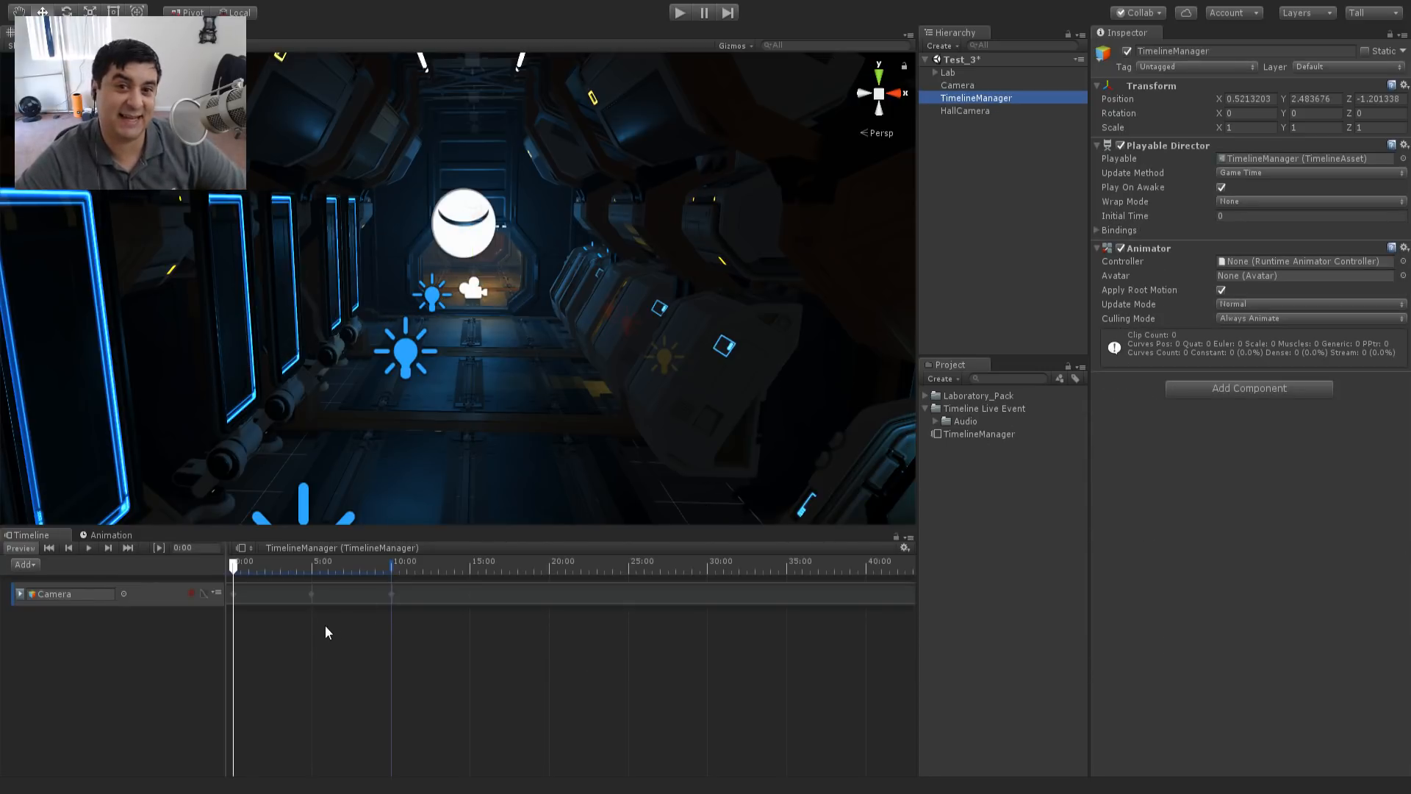
left_click(83, 601)
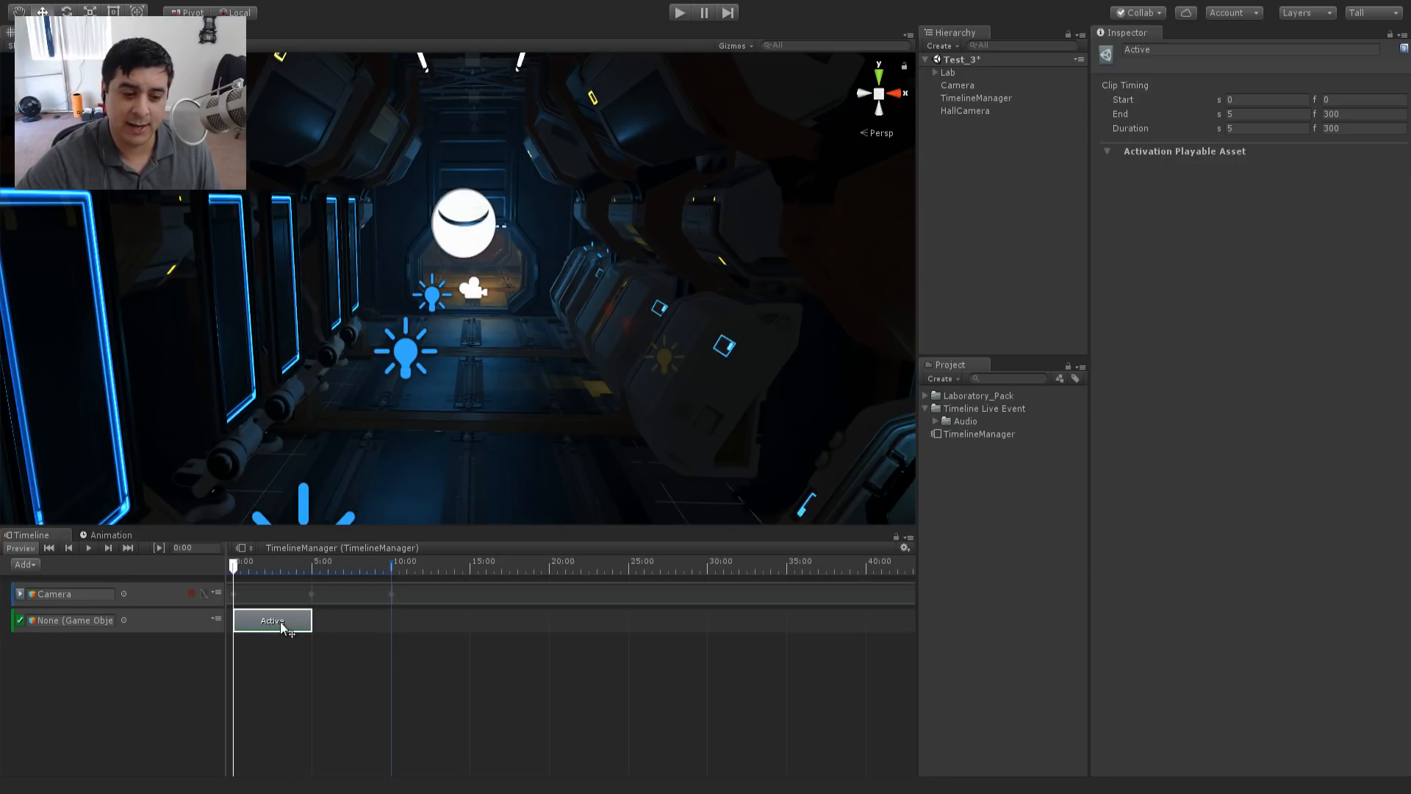
- Move the Activation Track's Active clip to start at about 10:00 and bind HallCamera to the track
left_click_drag(284, 622, 364, 629)
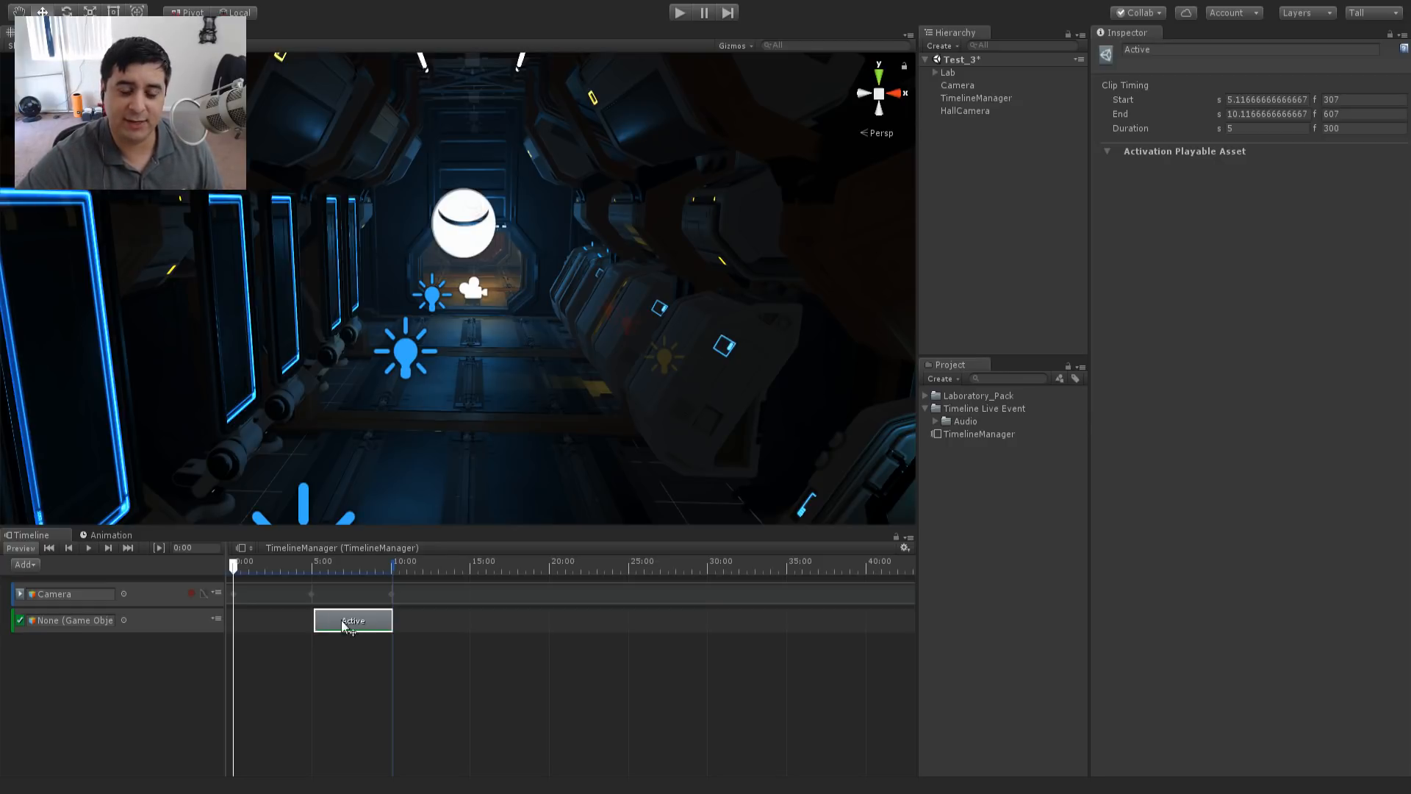
left_click_drag(363, 632, 426, 627)
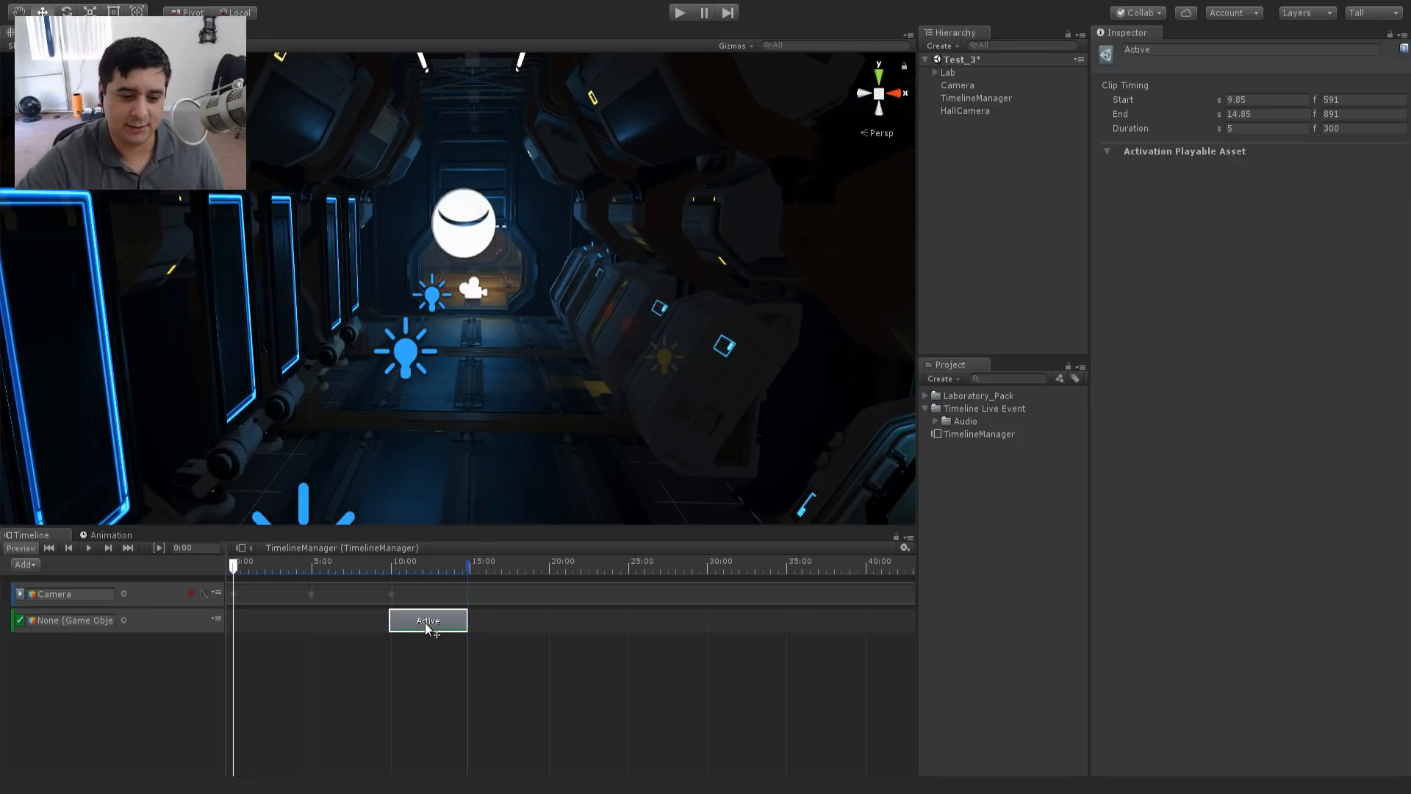
mouse_move(425, 623)
left_mouse_down()
mouse_move(382, 619)
mouse_move(426, 622)
left_mouse_up()
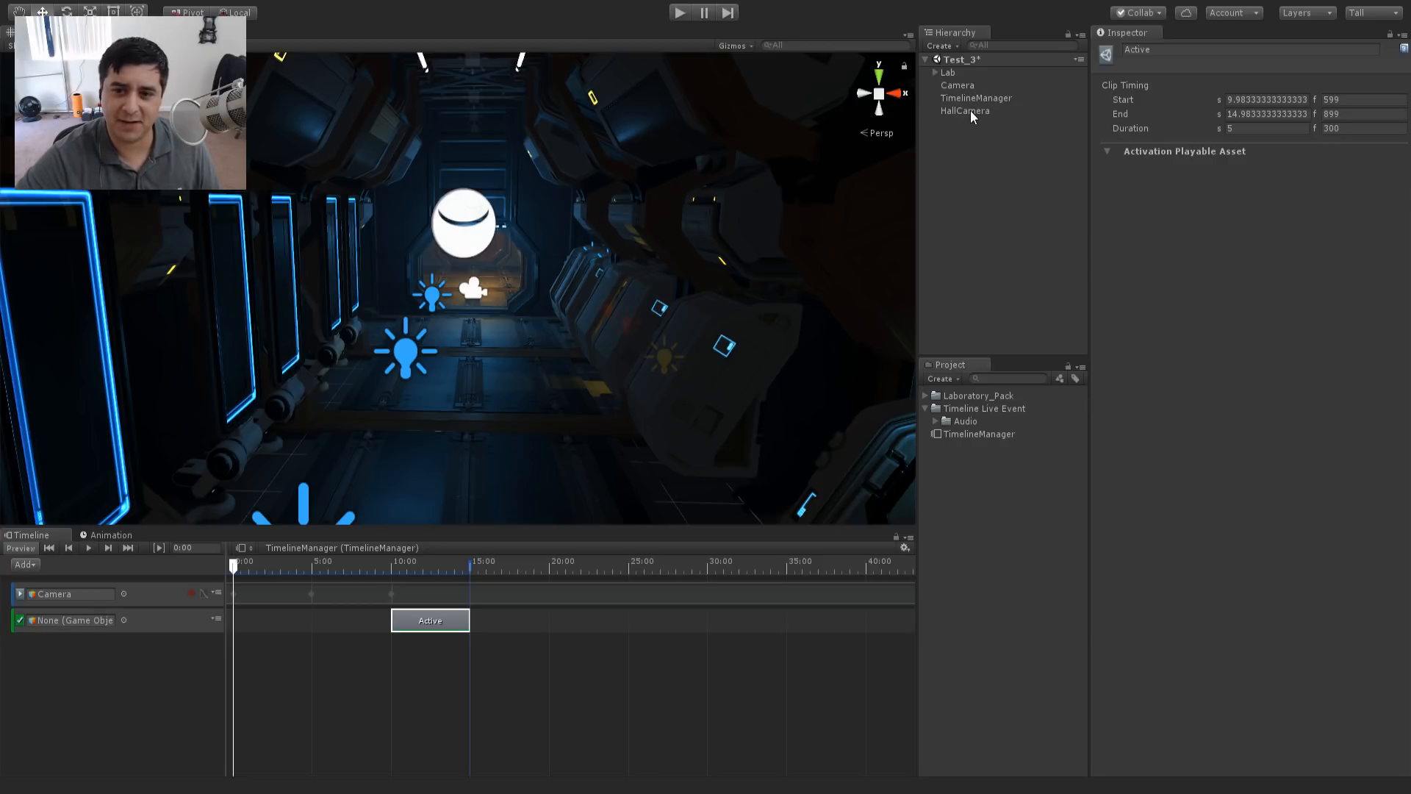
left_click_drag(970, 110, 83, 621)
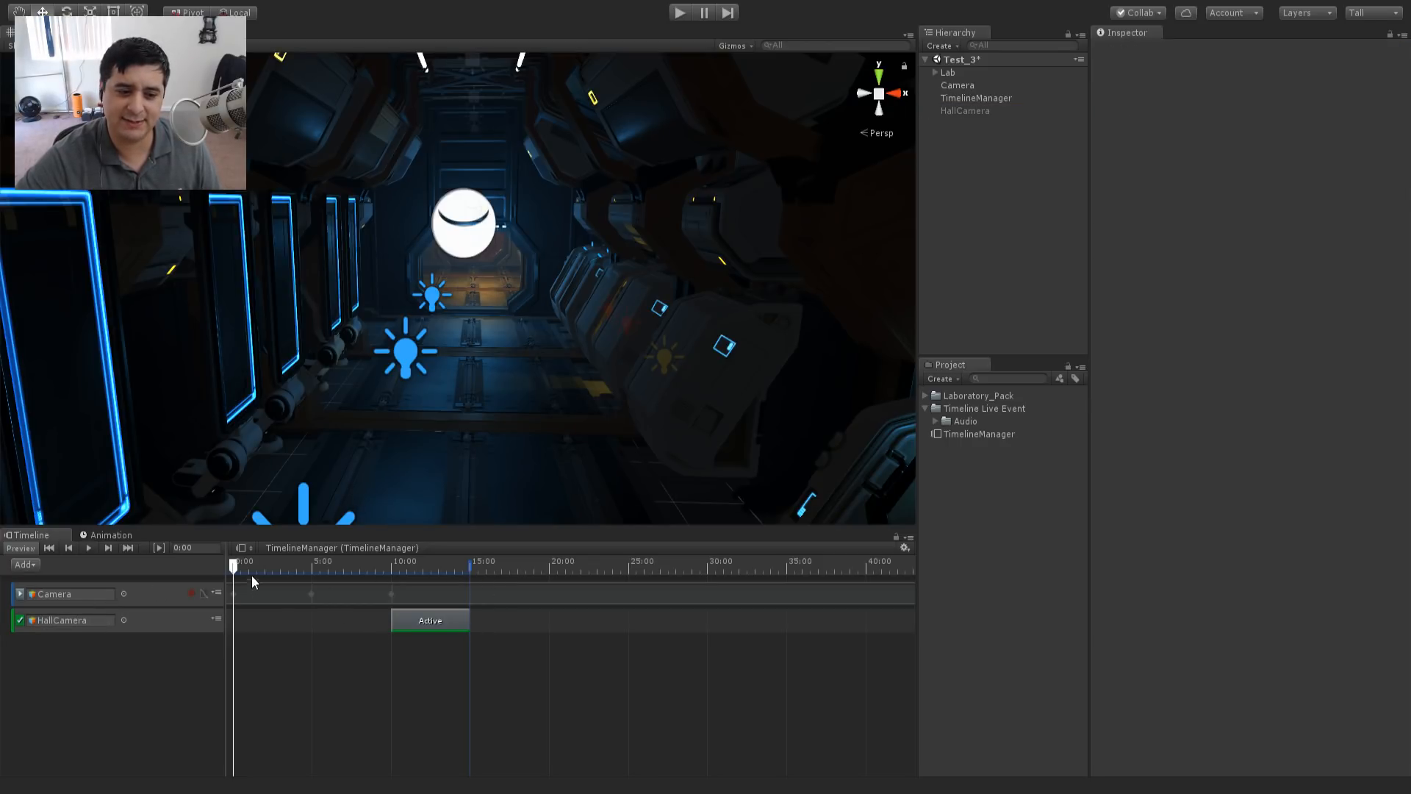
- Scrub the playhead past 10:00 and back to 0:00 to check HallCamera's activation
left_click_drag(233, 566, 303, 570)
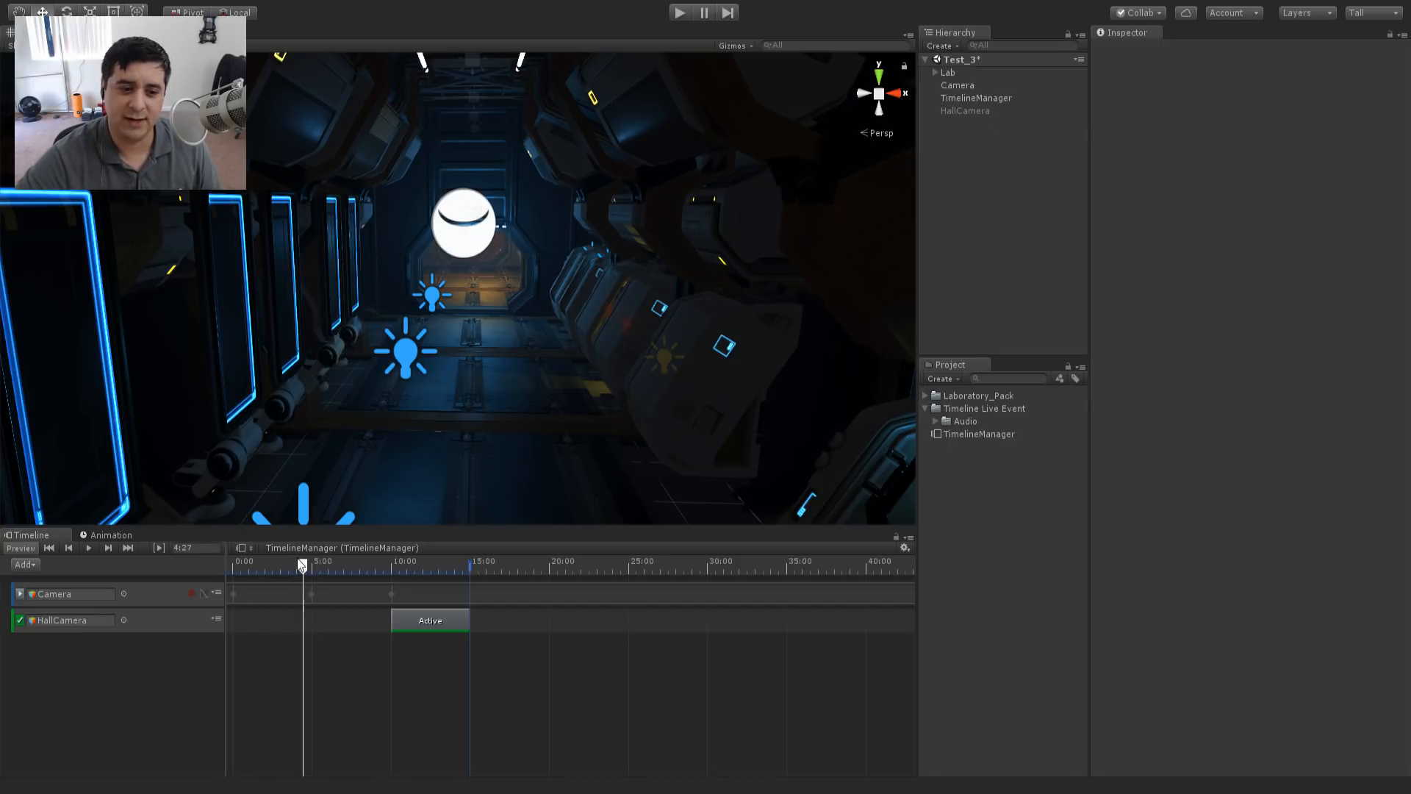
left_click_drag(303, 566, 400, 579)
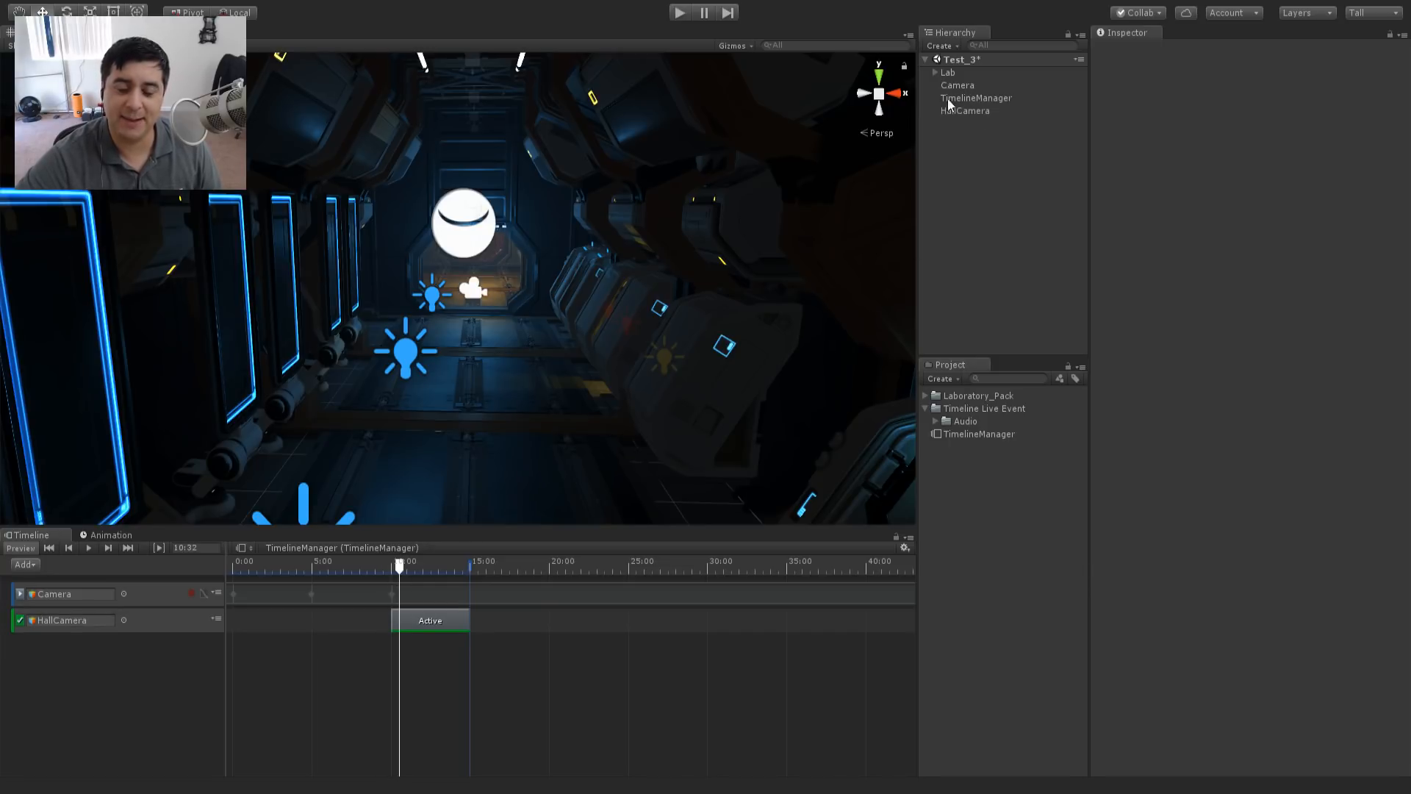
left_click_drag(404, 577, 234, 569)
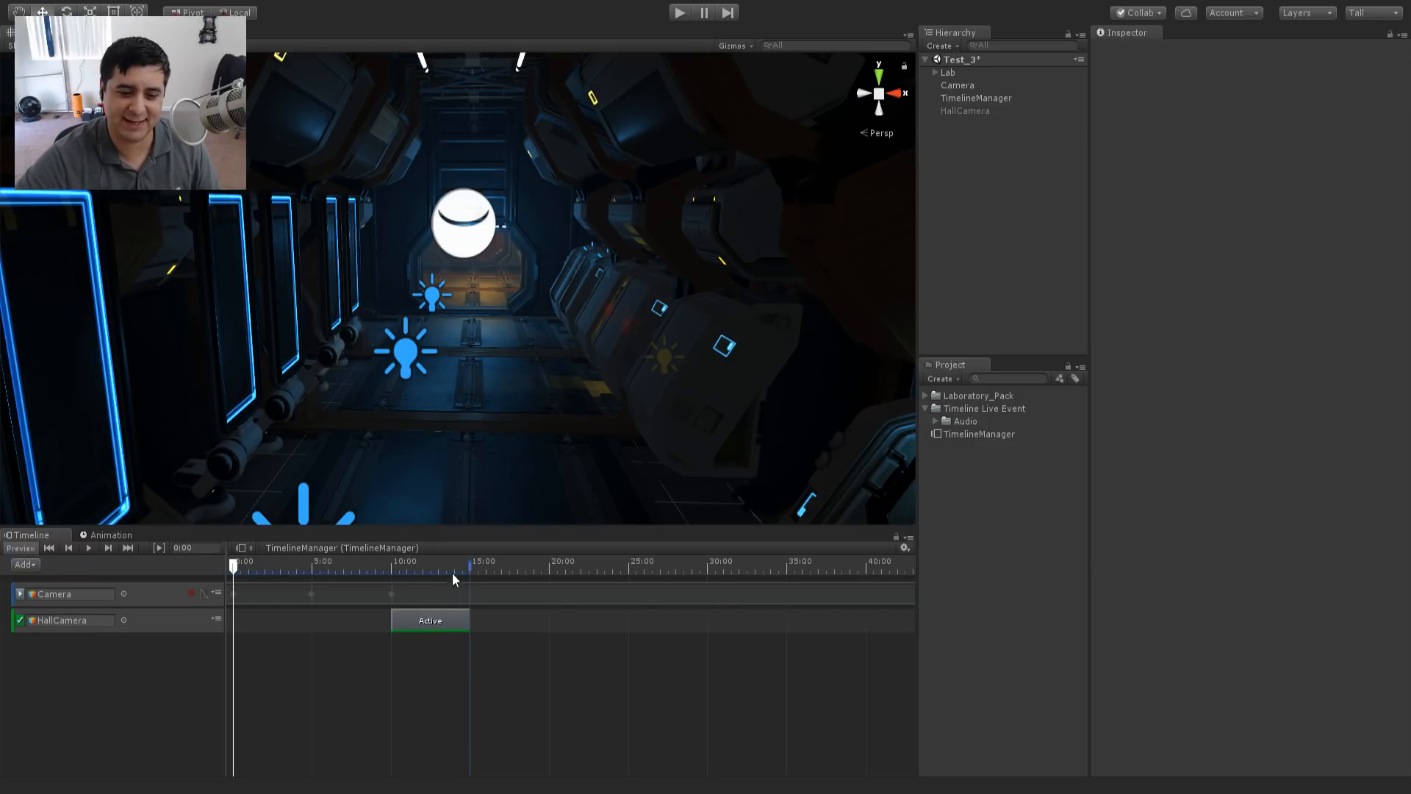
- Extend HallCamera's Active clip to end at 20:00 and preview the camera switch in the Game view
left_click_drag(465, 621, 544, 629)
mouse_move(233, 566)
left_mouse_down()
mouse_move(434, 591)
mouse_move(246, 588)
mouse_move(218, 565)
left_mouse_up()
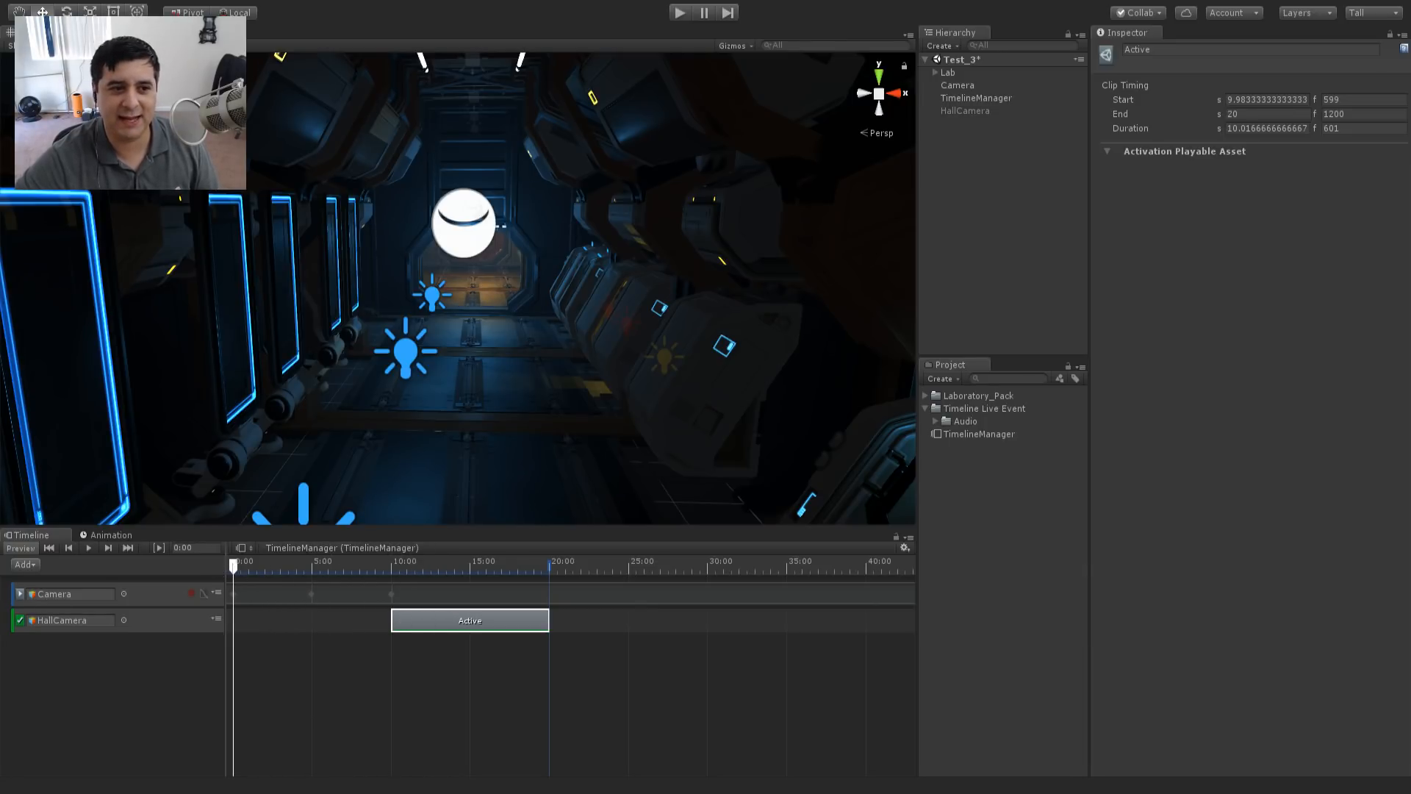
left_click(99, 32)
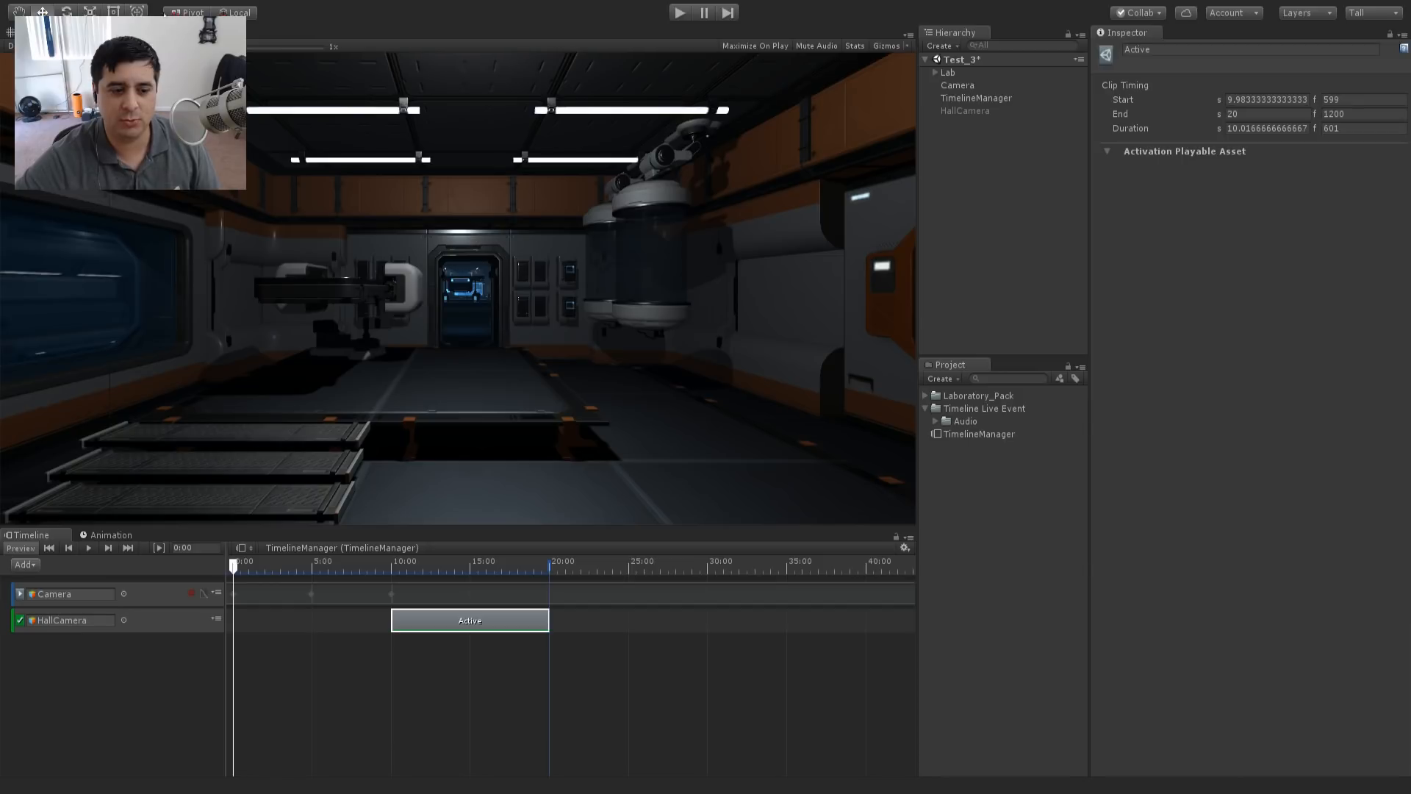
left_click(86, 548)
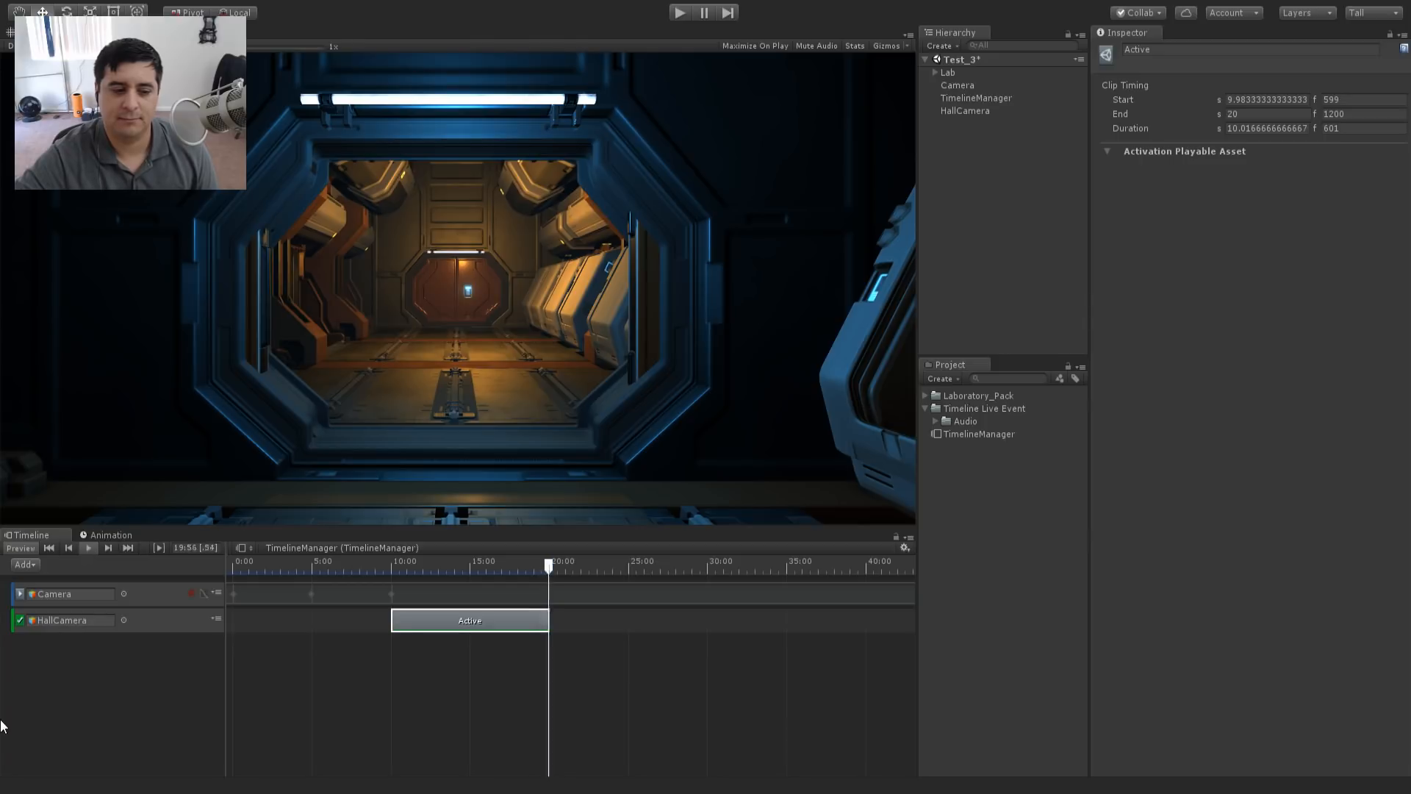
- Set the HallCamera Activation Track's post-playback state to Inactive
left_click(152, 623)
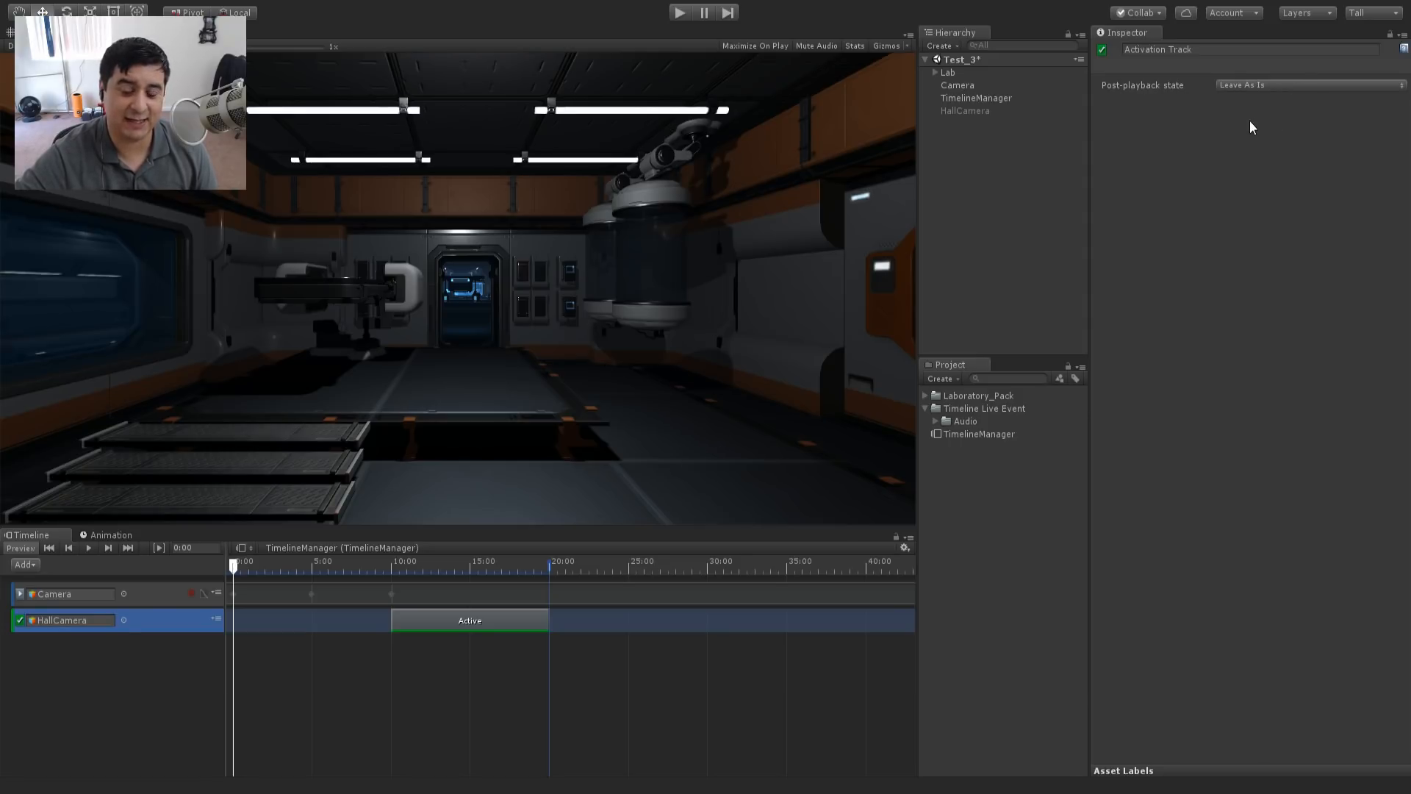
left_click(1275, 120)
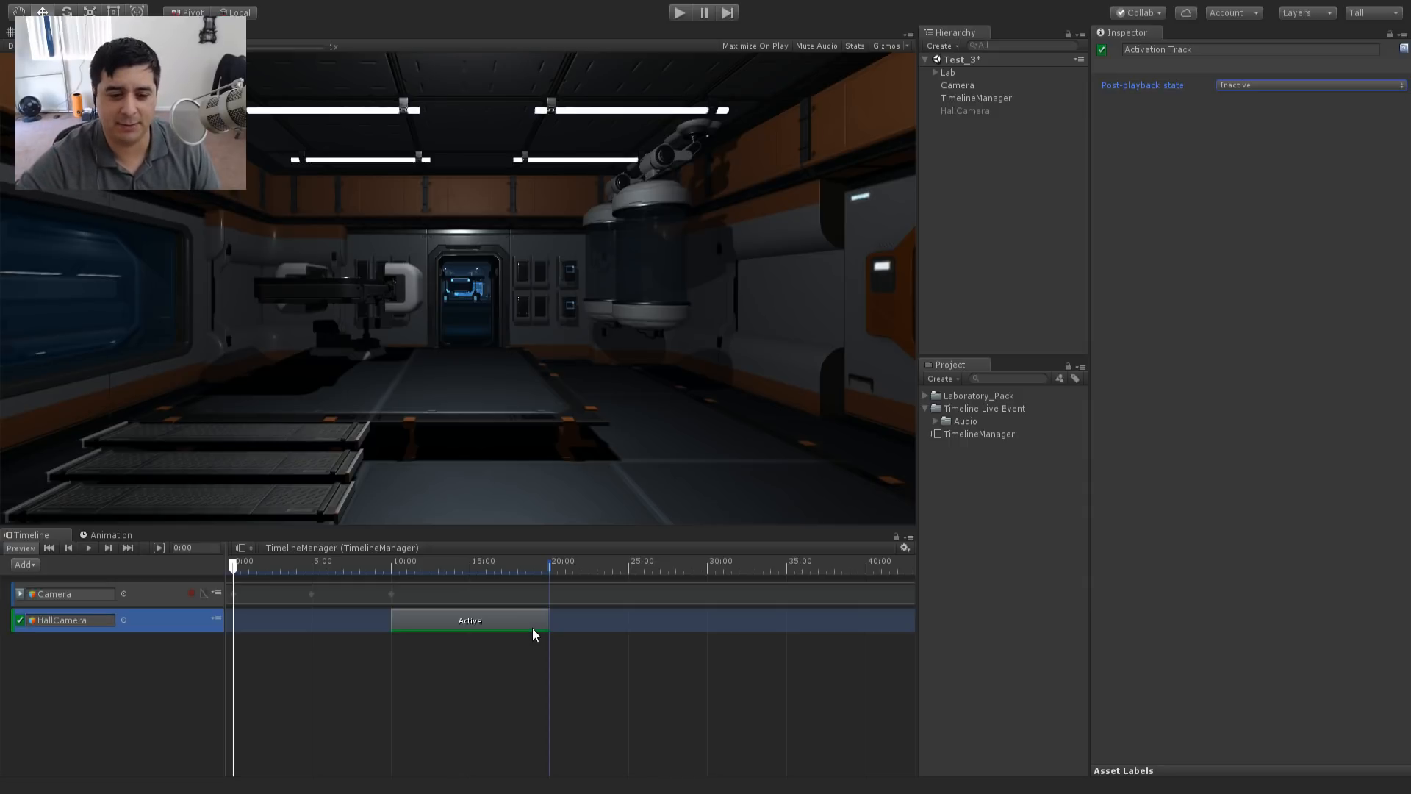
- Scrub through the lab camera move, return to 0:00, and set the HallCamera Activation Track's post-playback state to Leave As Is
left_click_drag(391, 563, 370, 583)
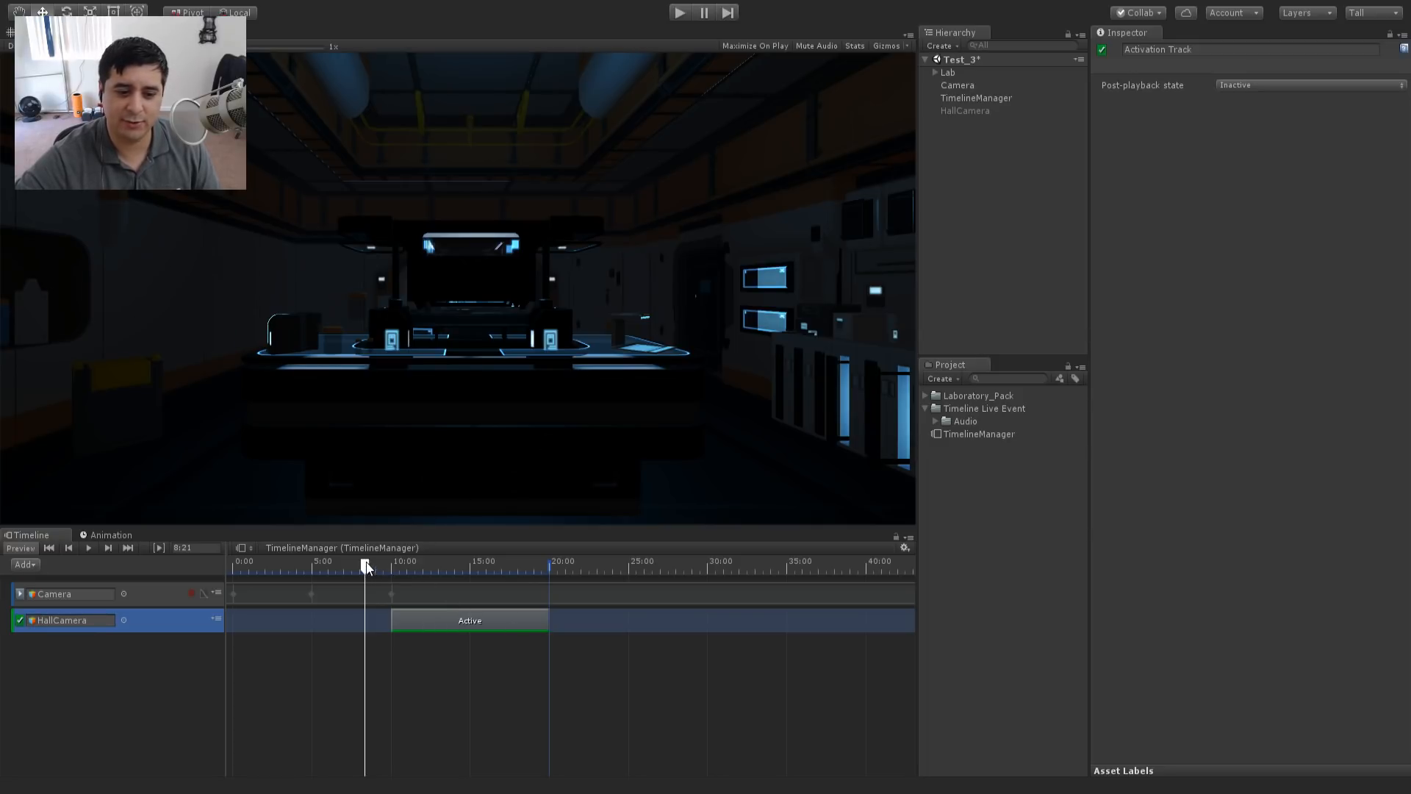
left_click_drag(368, 567, 203, 560)
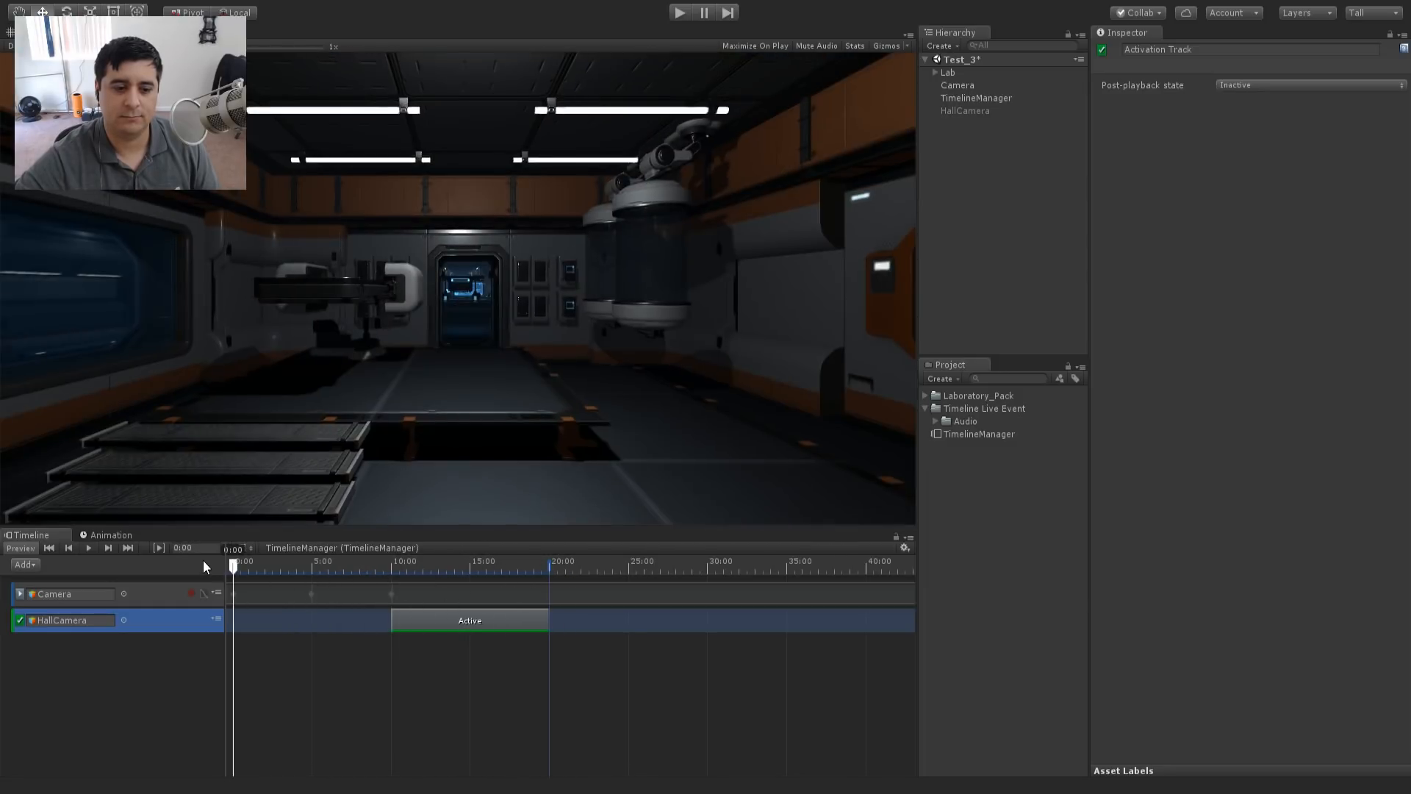
left_click(1276, 152)
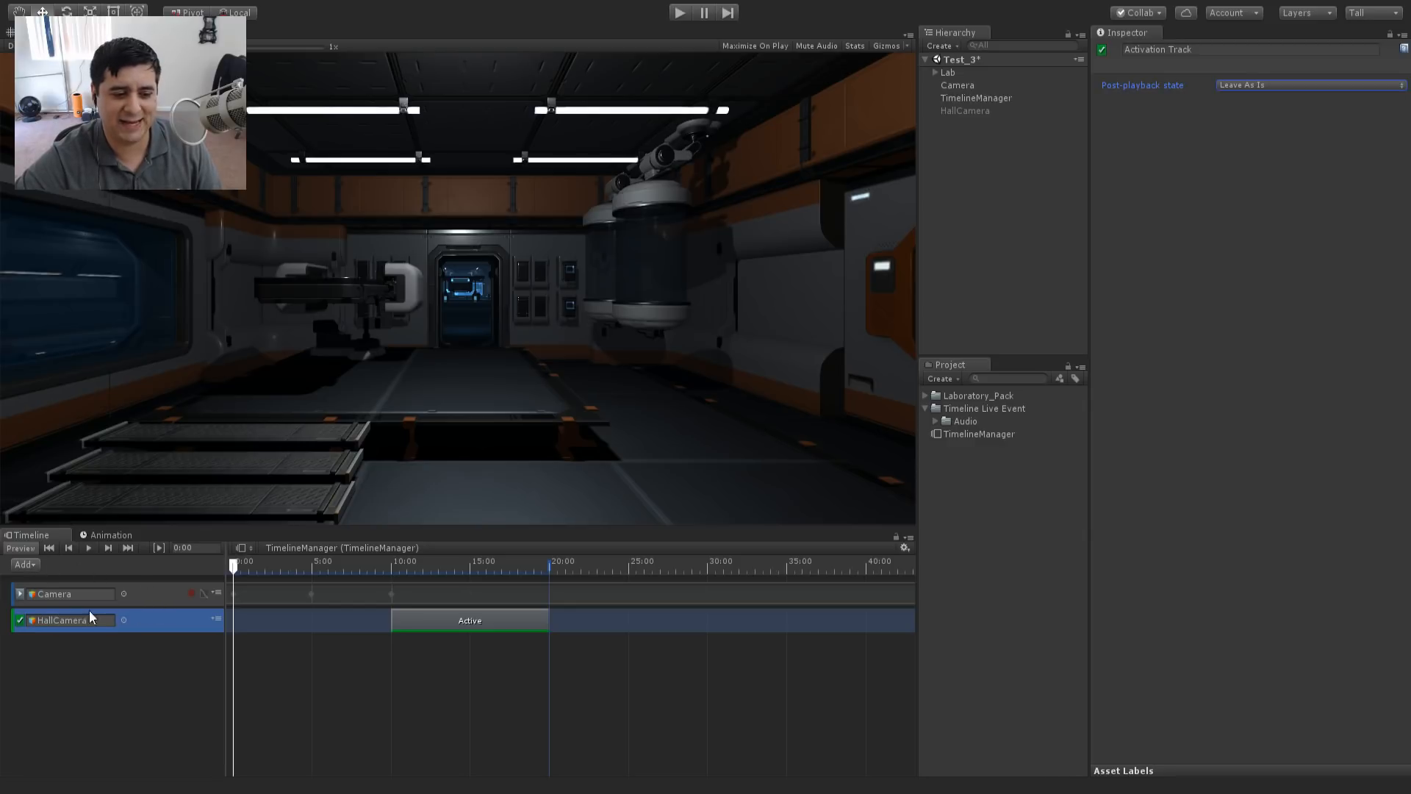
- Add an Animation Track to the TimelineManager sequence and bind HallCamera to it
left_click(112, 610)
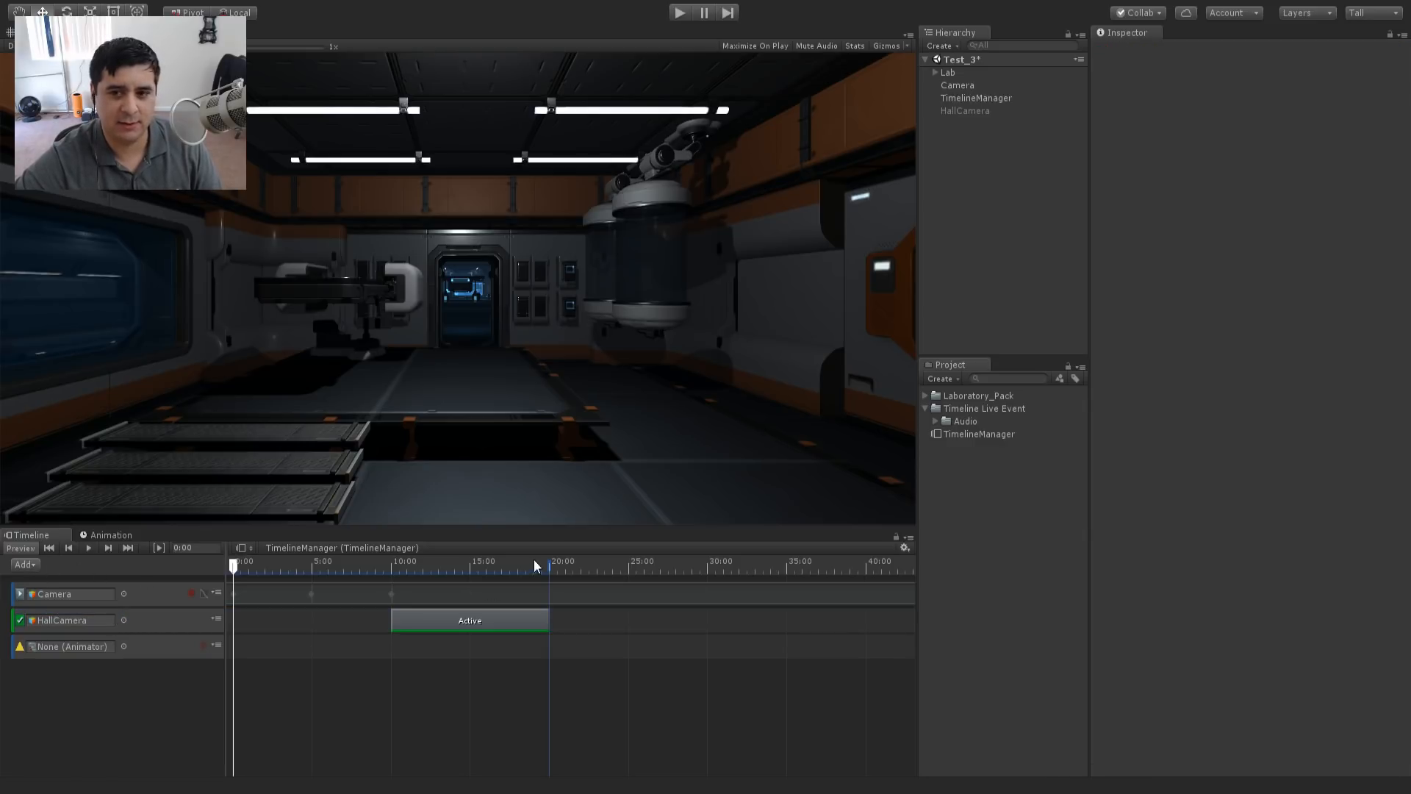
left_click_drag(971, 110, 83, 646)
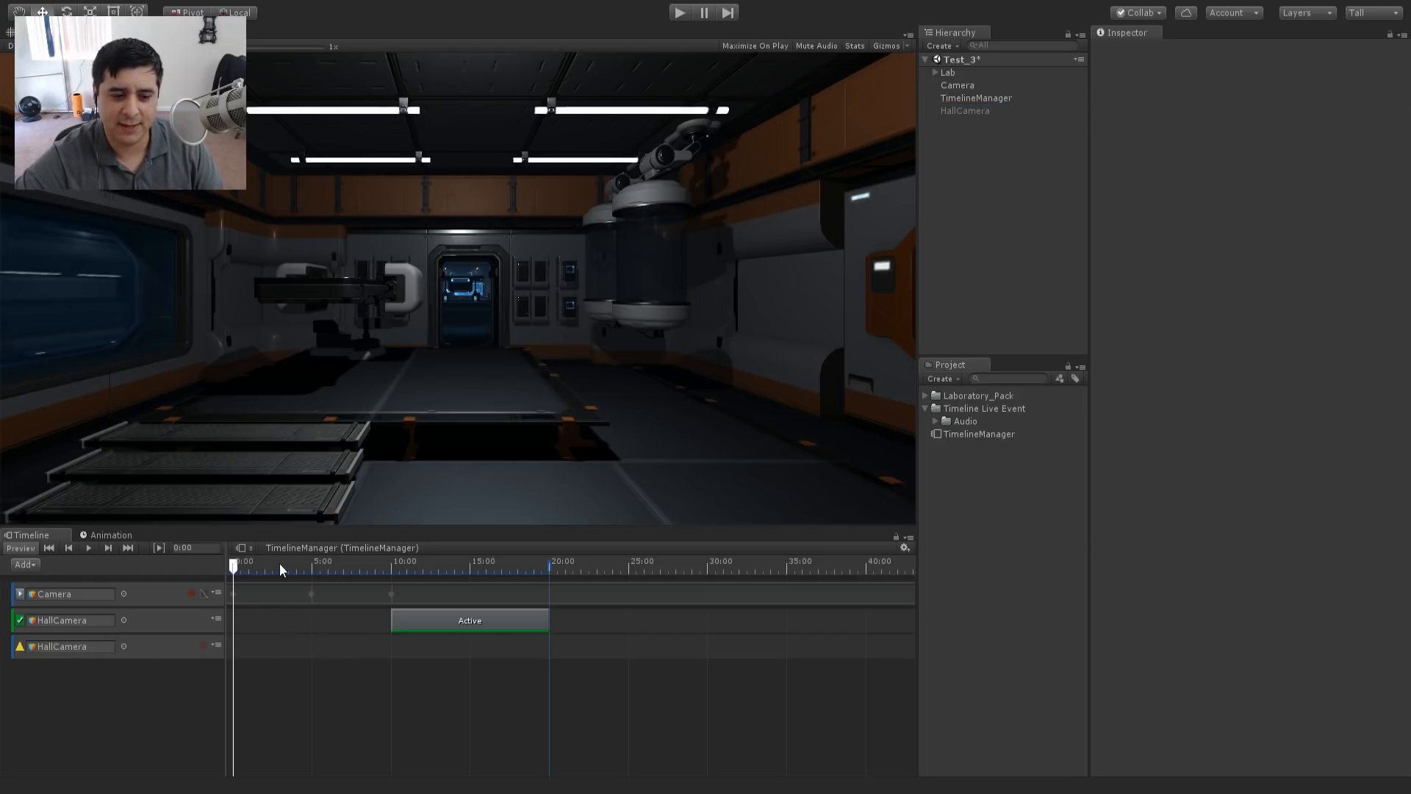
- Start recording on HallCamera's animation track and place the playhead at exactly 10:00
left_click_drag(280, 569, 394, 604)
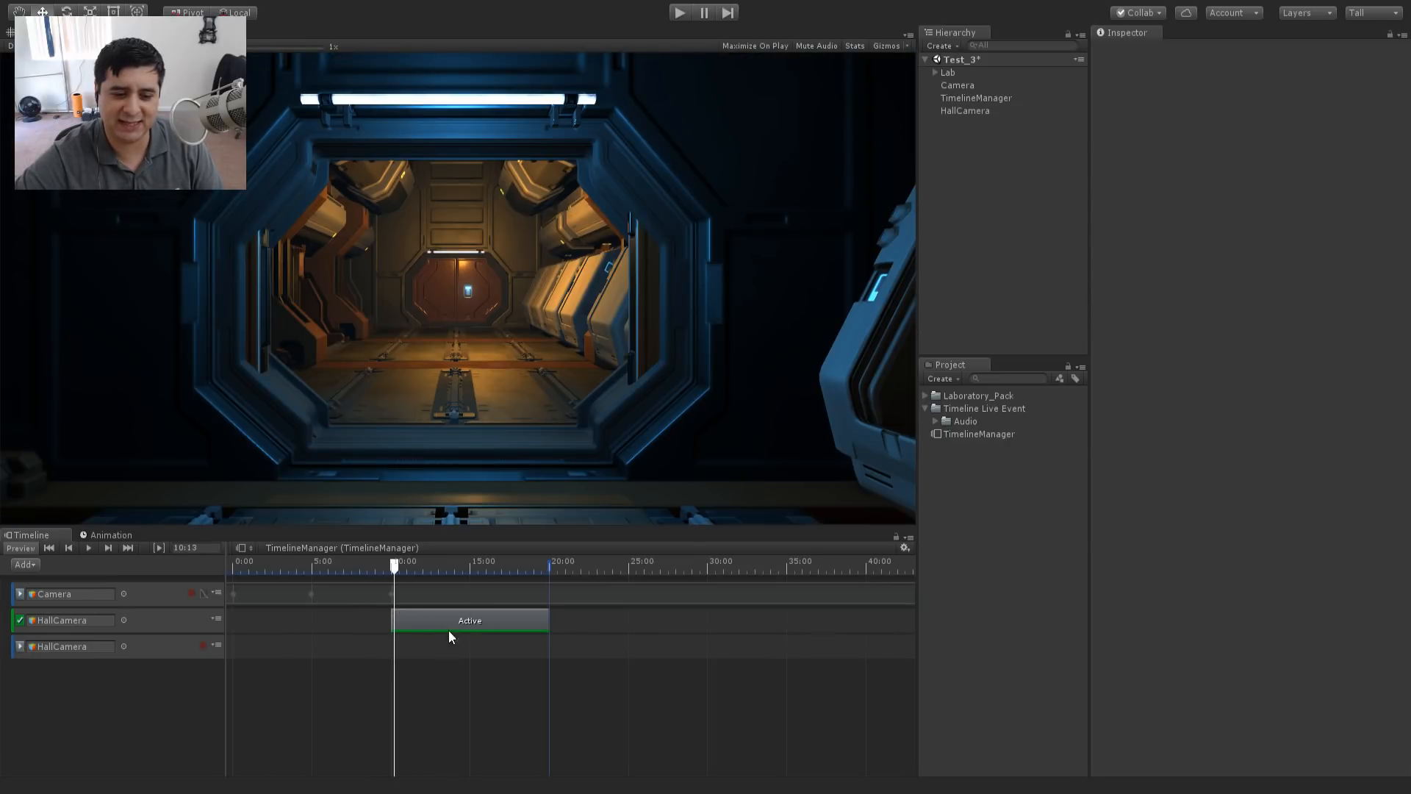
left_click(203, 644)
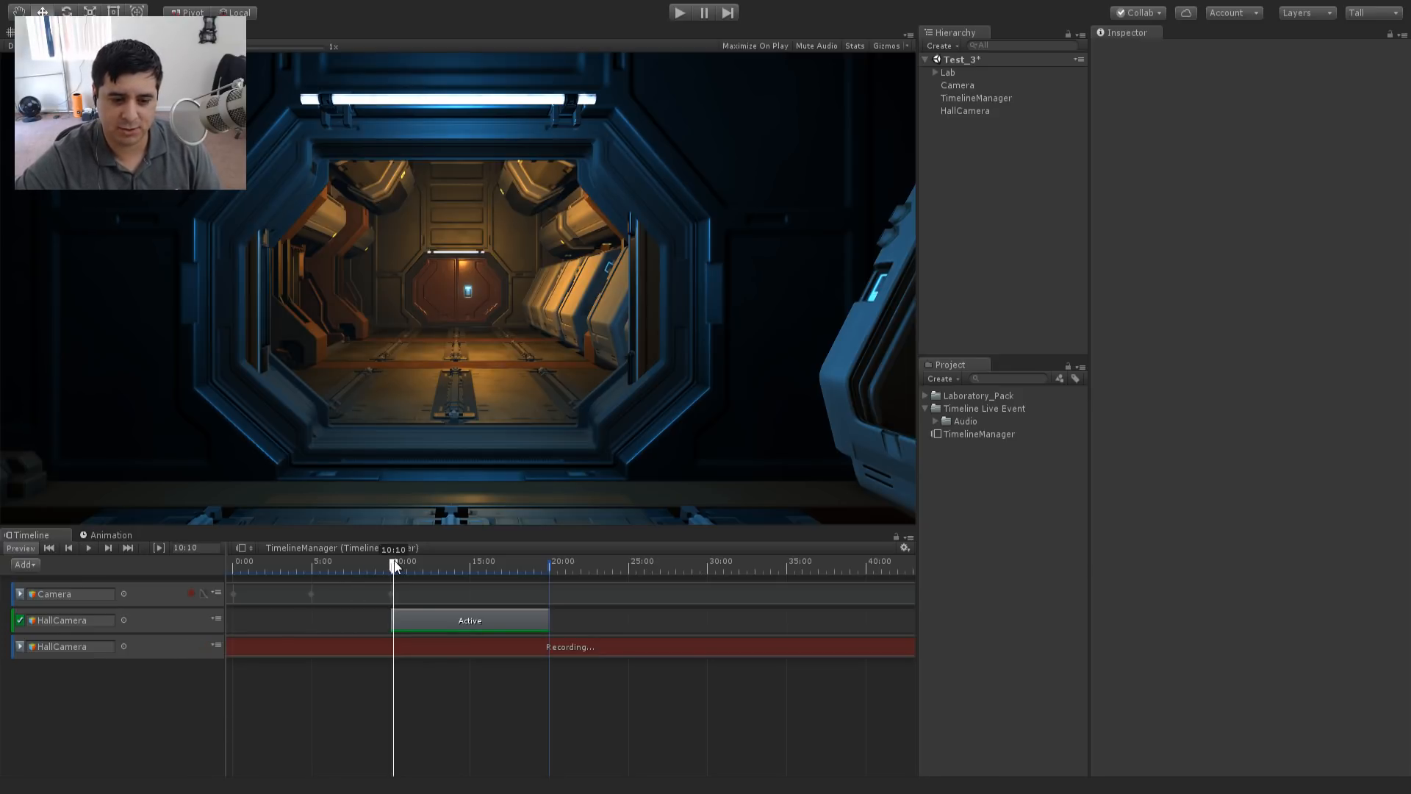
left_click_drag(396, 563, 389, 565)
scroll(394, 564, "up", 5)
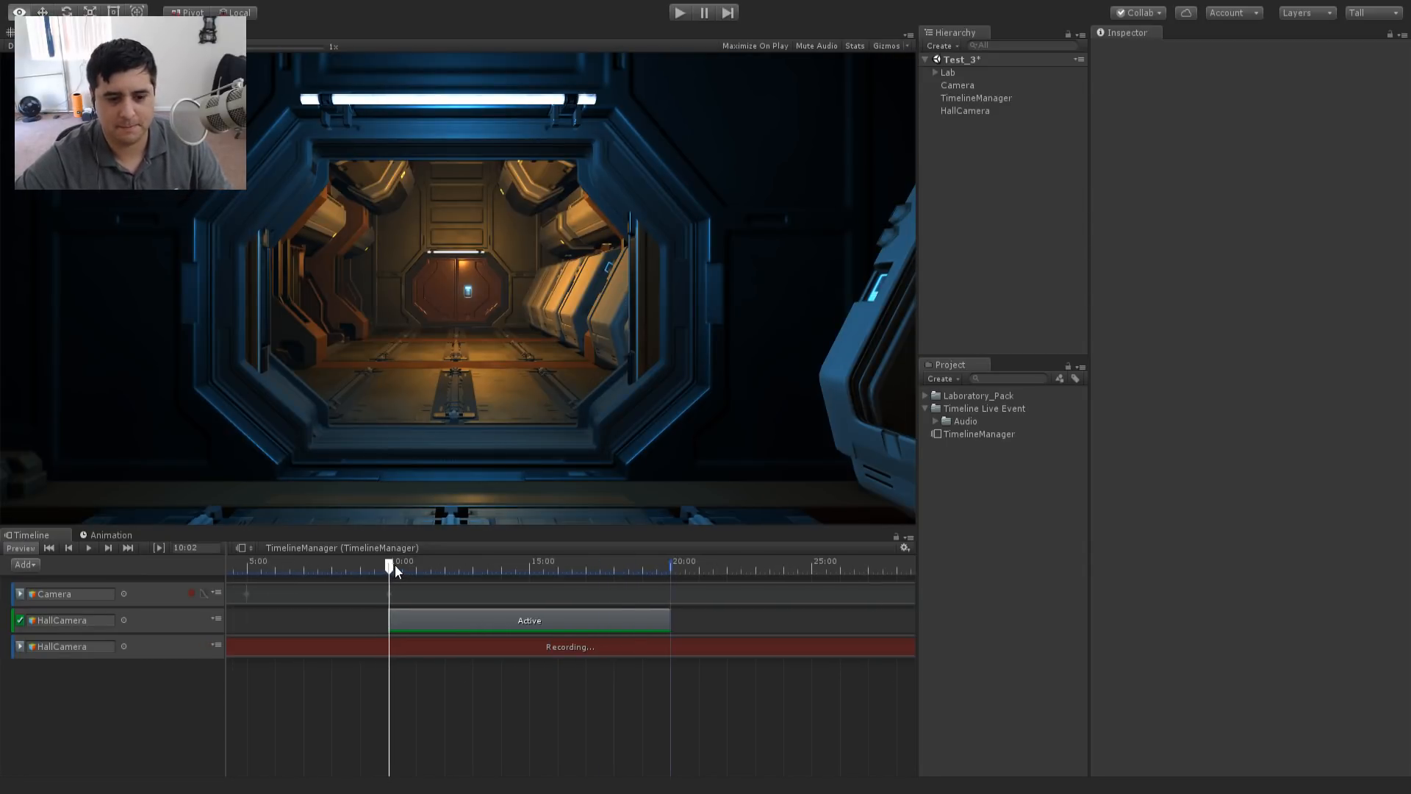
left_click_drag(390, 571, 386, 565)
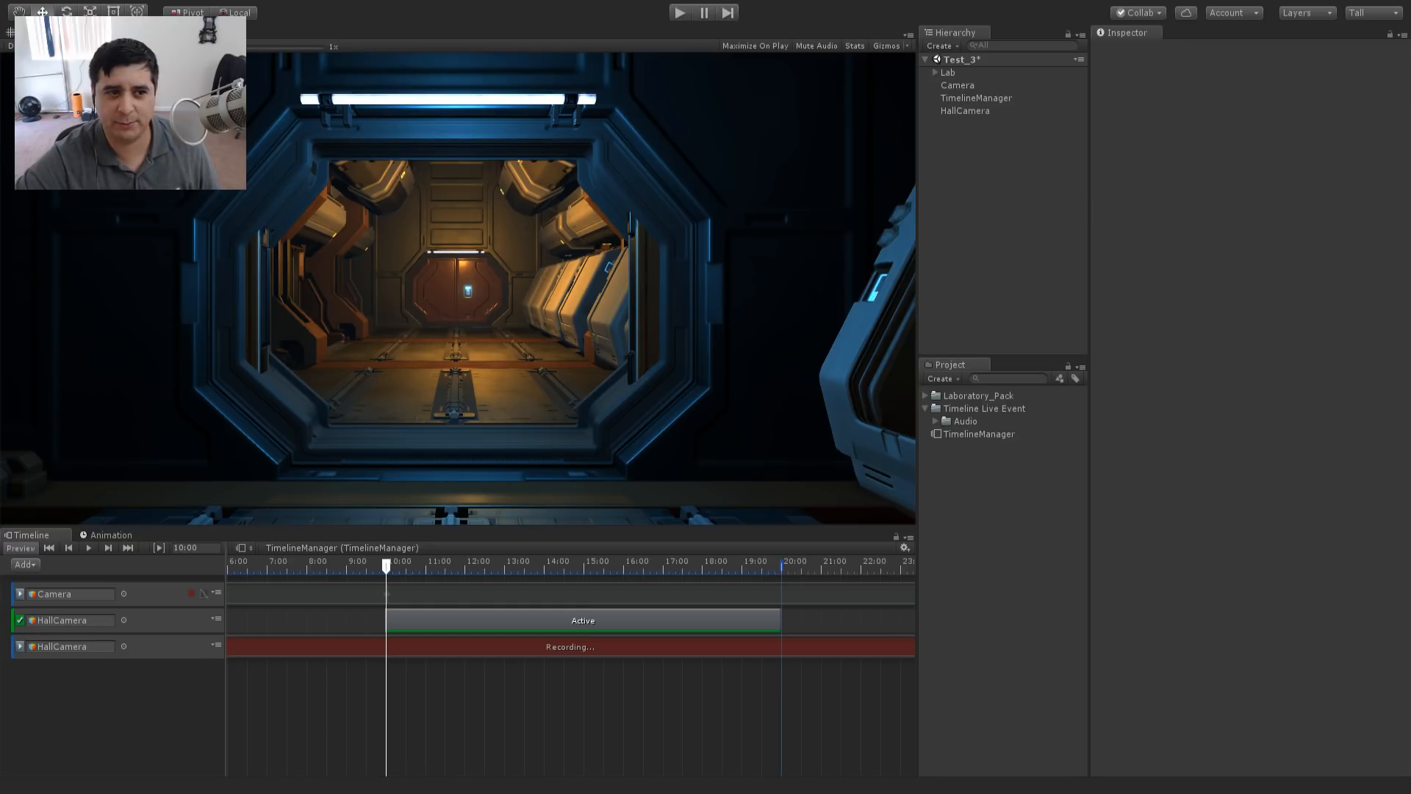
- Select HallCamera in the Scene view and nudge it to Z 44.691 to record its starting keyframe at 10:00
left_click(28, 32)
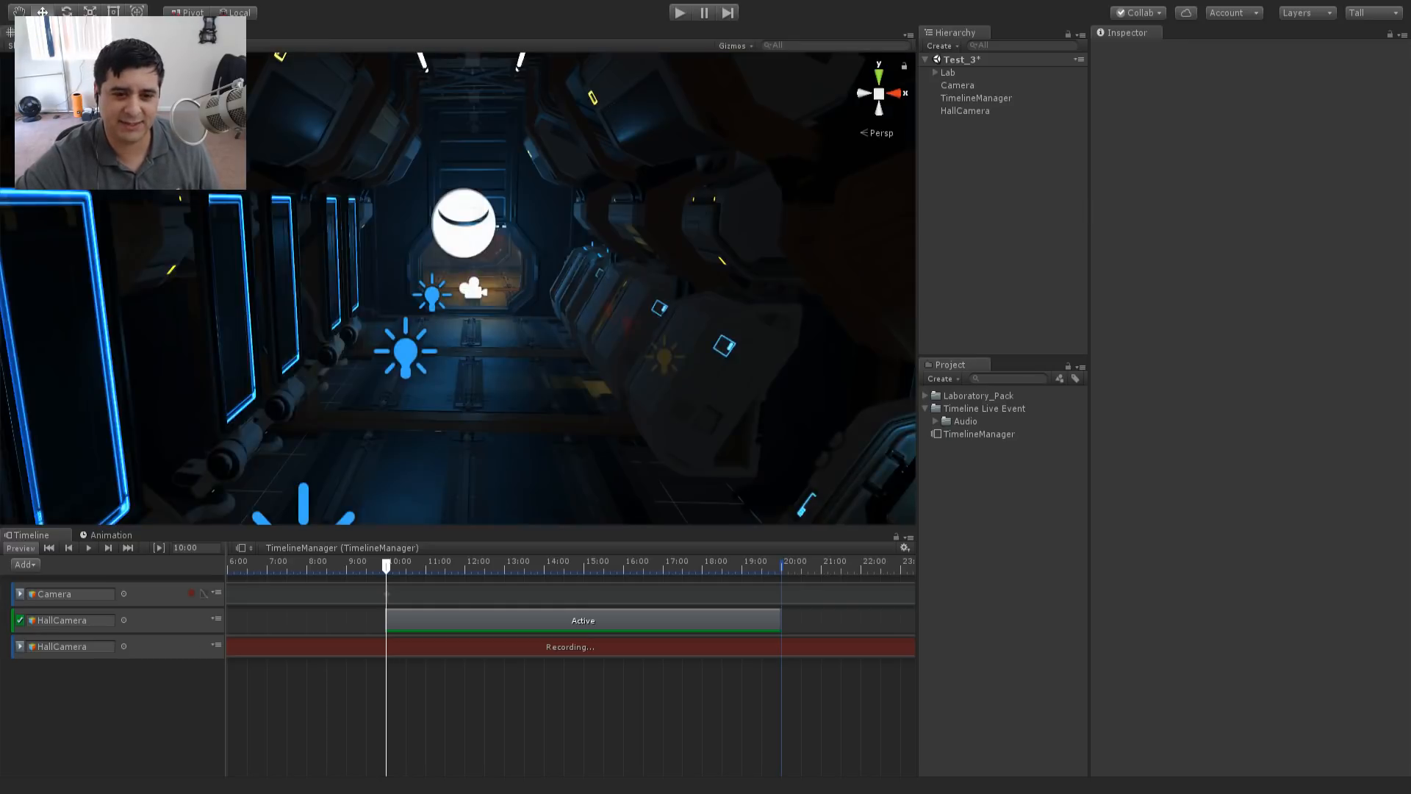
left_click(476, 292)
middle_click_drag(512, 251, 488, 298)
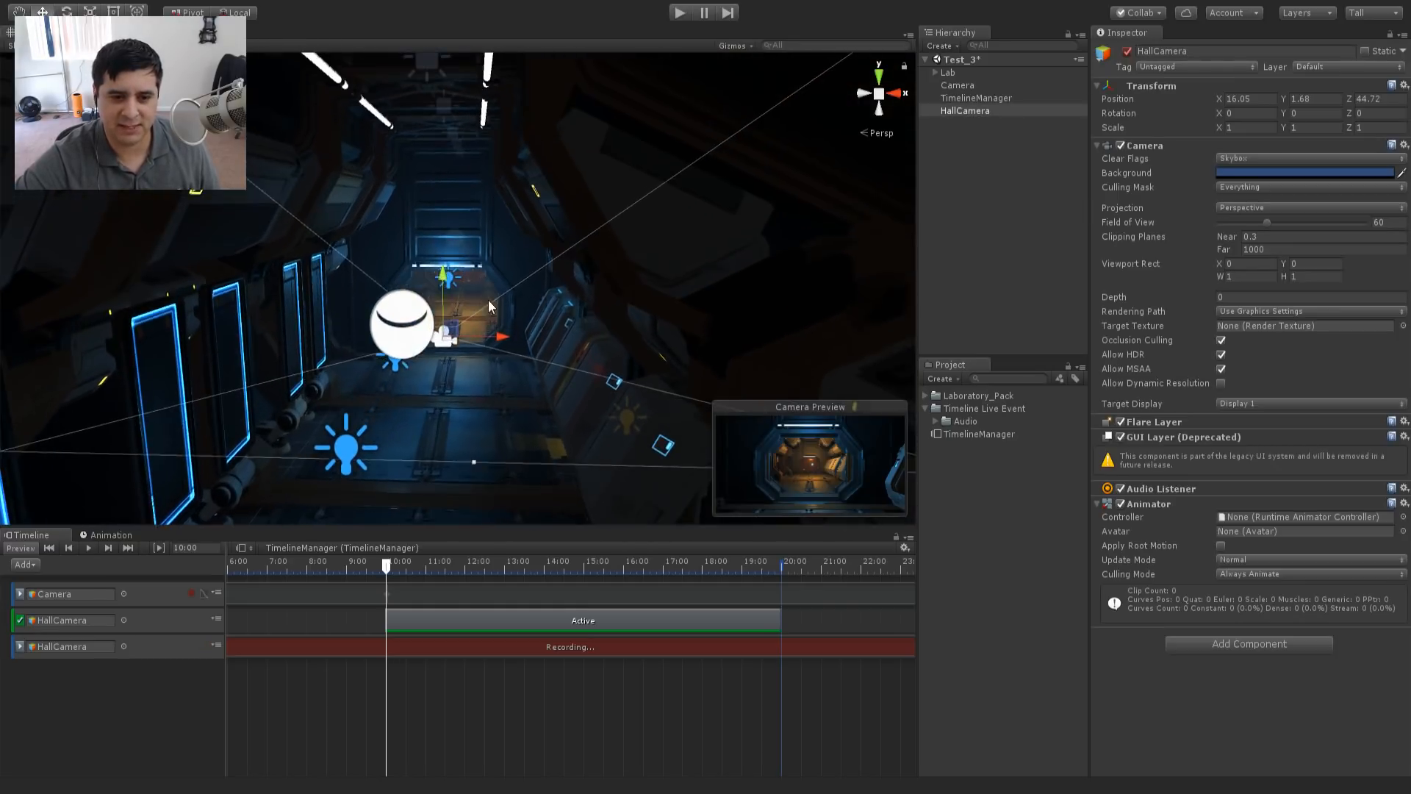
scroll(492, 286, "up", 8)
right_click_drag(552, 279, 632, 298)
left_click_drag(593, 288, 593, 289)
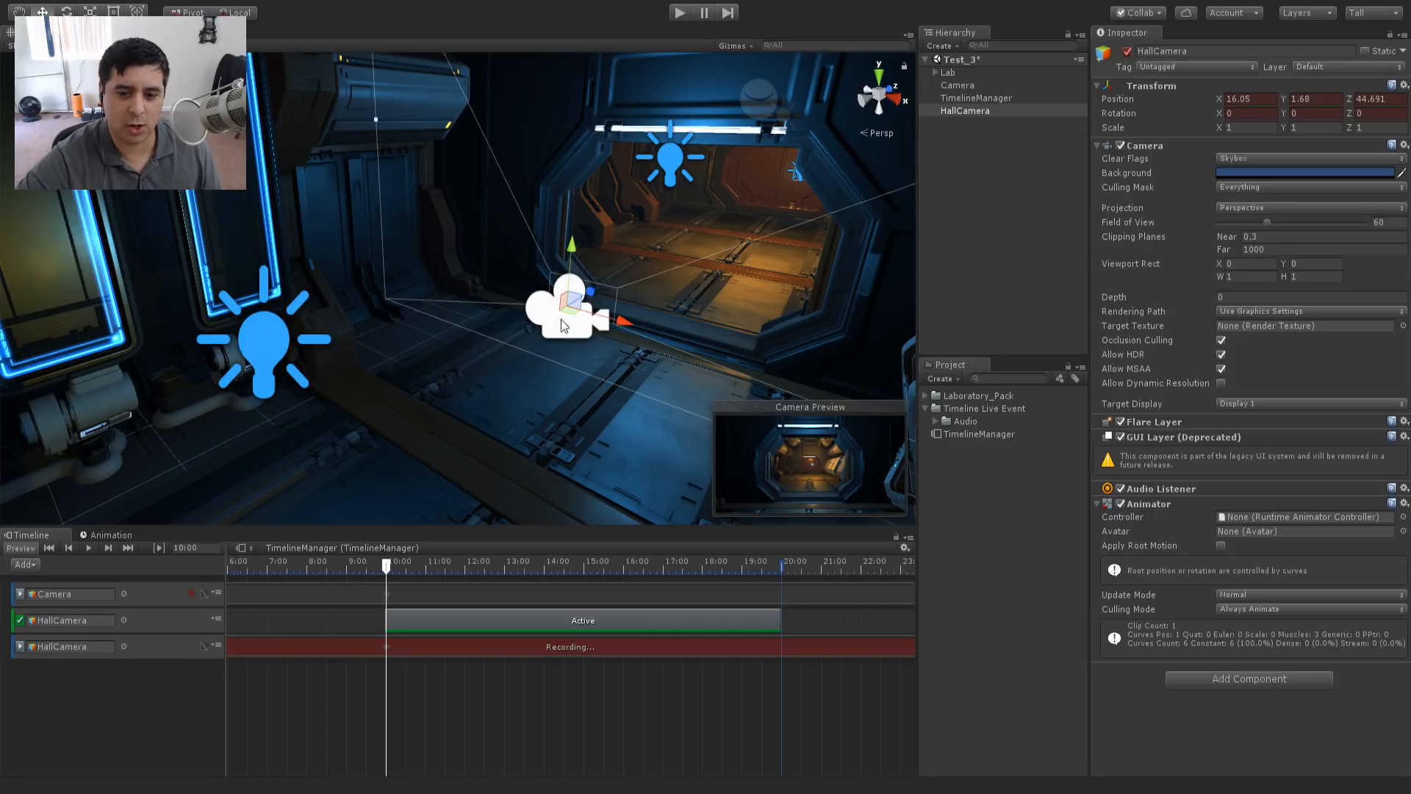
- Try to record HallCamera's end keyframe at 20:00 by moving it back along the hallway to about Z 28.66
scroll(551, 322, "down", 5)
middle_click_drag(494, 333, 573, 260)
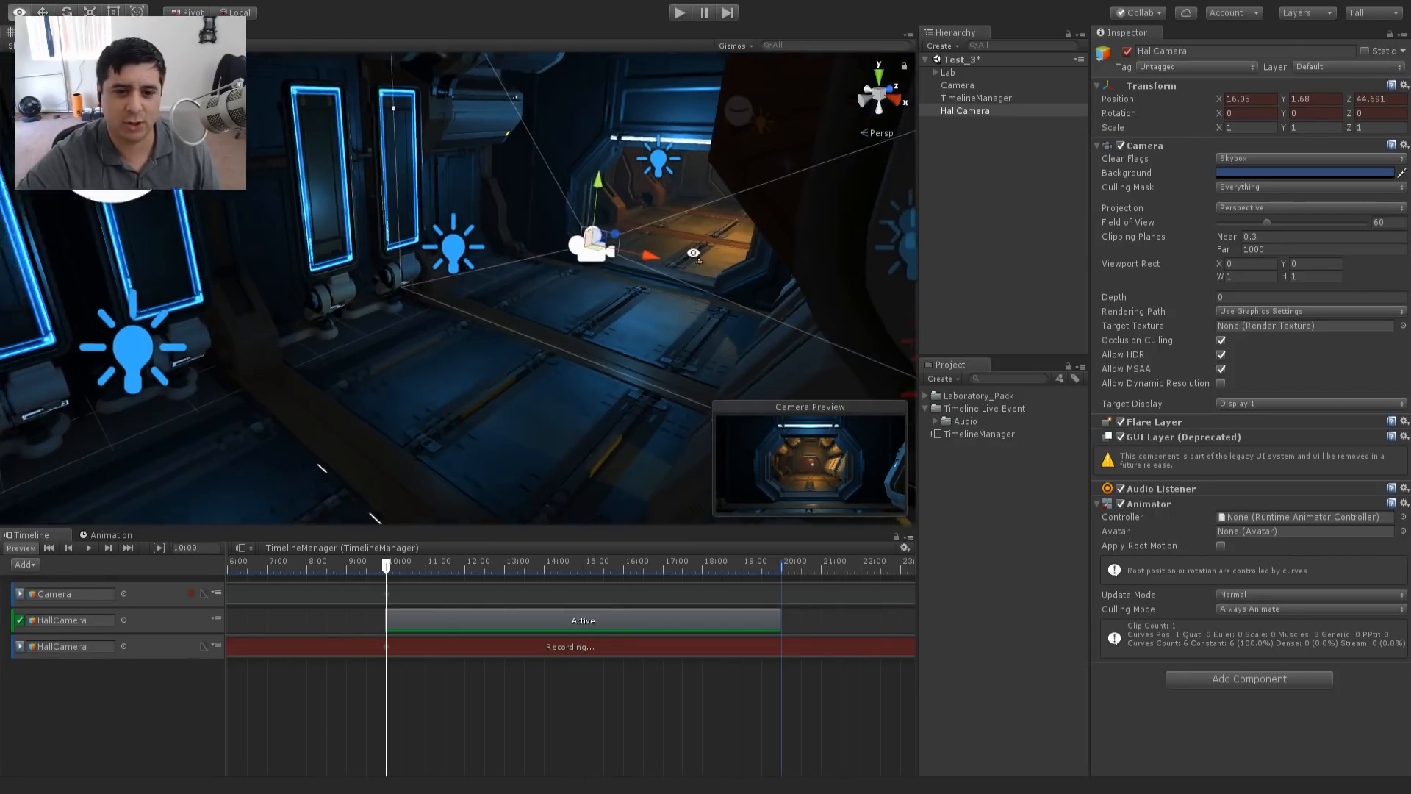
right_click_drag(573, 261, 364, 325)
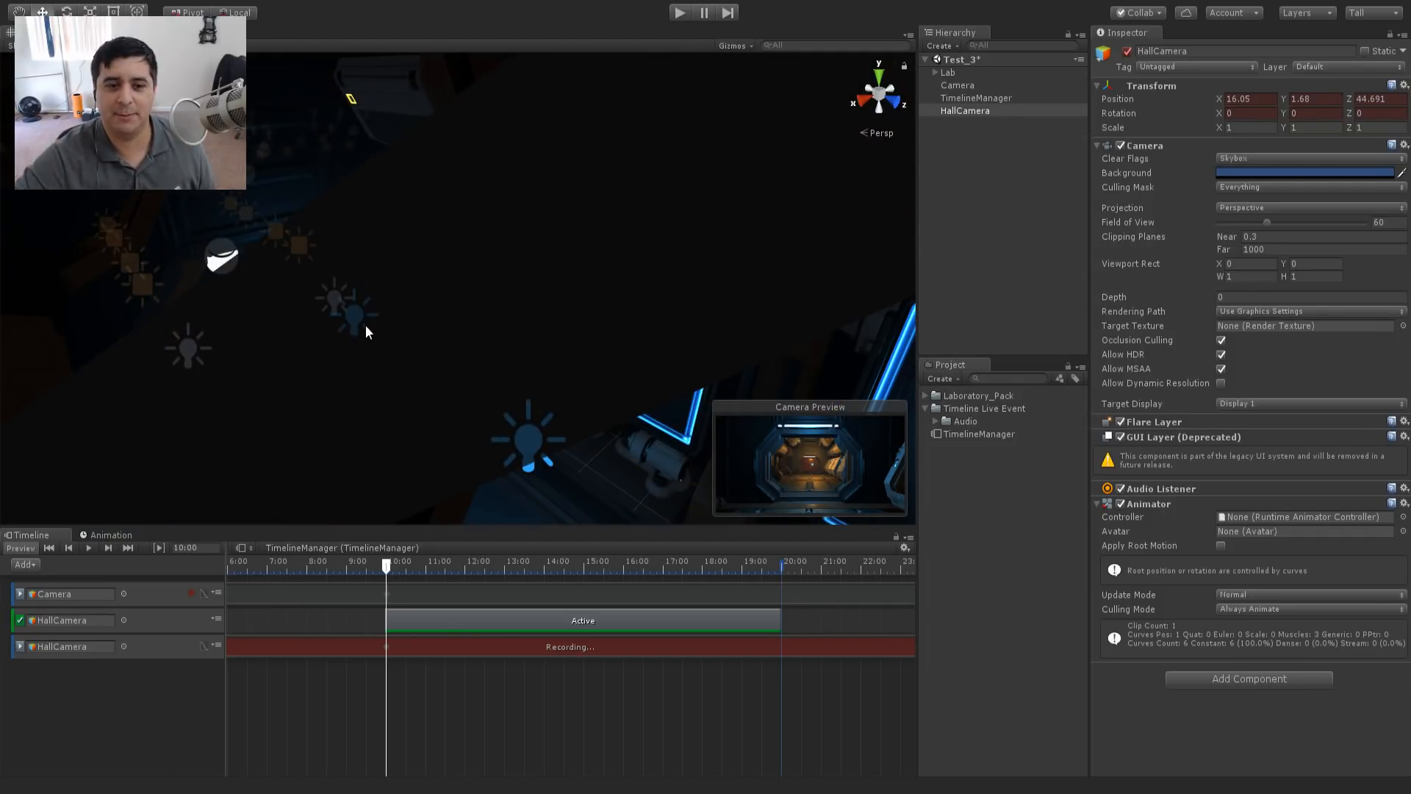
middle_click_drag(478, 302, 506, 196)
scroll(505, 195, "up", 3)
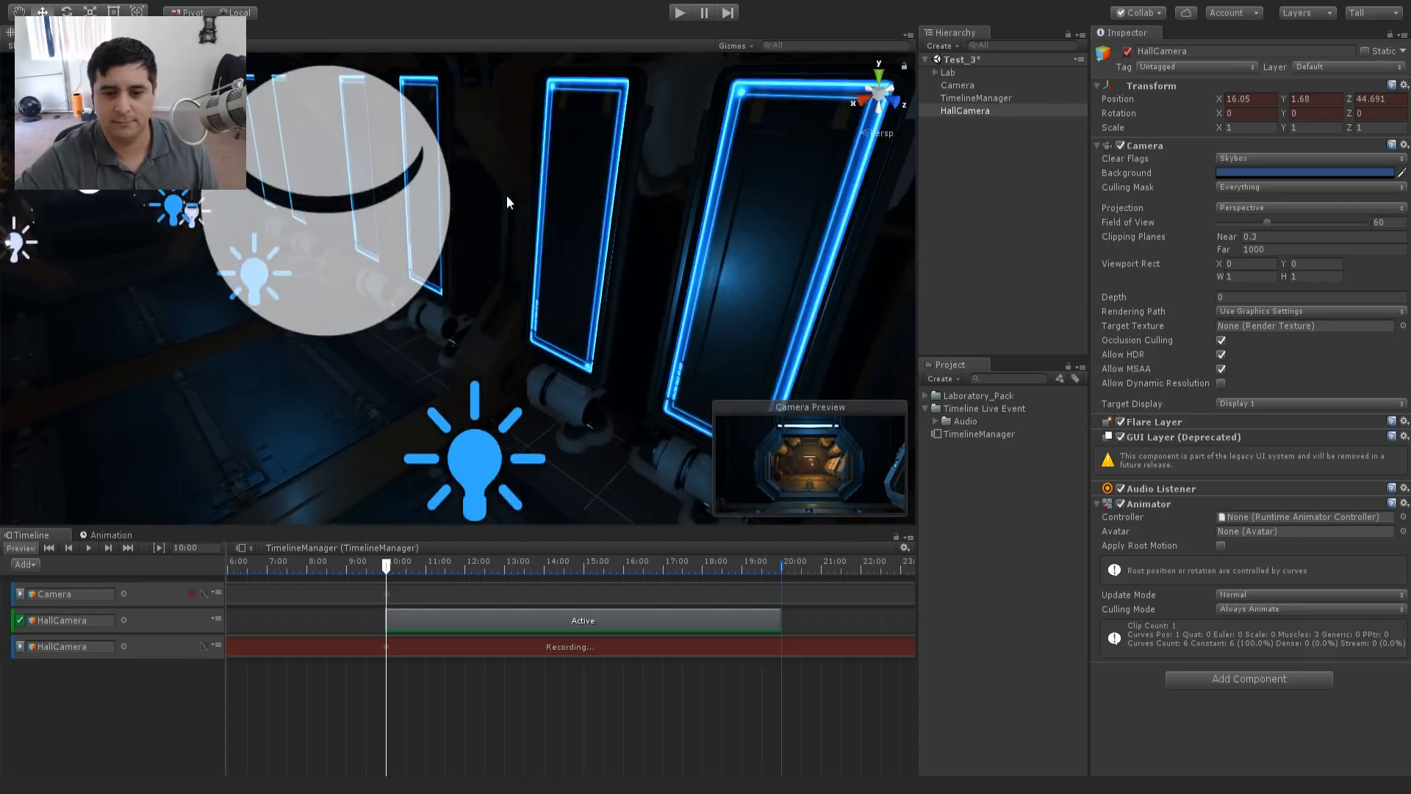
scroll(506, 195, "down", 2)
right_click_drag(470, 295, 448, 274)
middle_click_drag(447, 274, 523, 240)
scroll(498, 225, "down", 4)
scroll(523, 239, "up", 2)
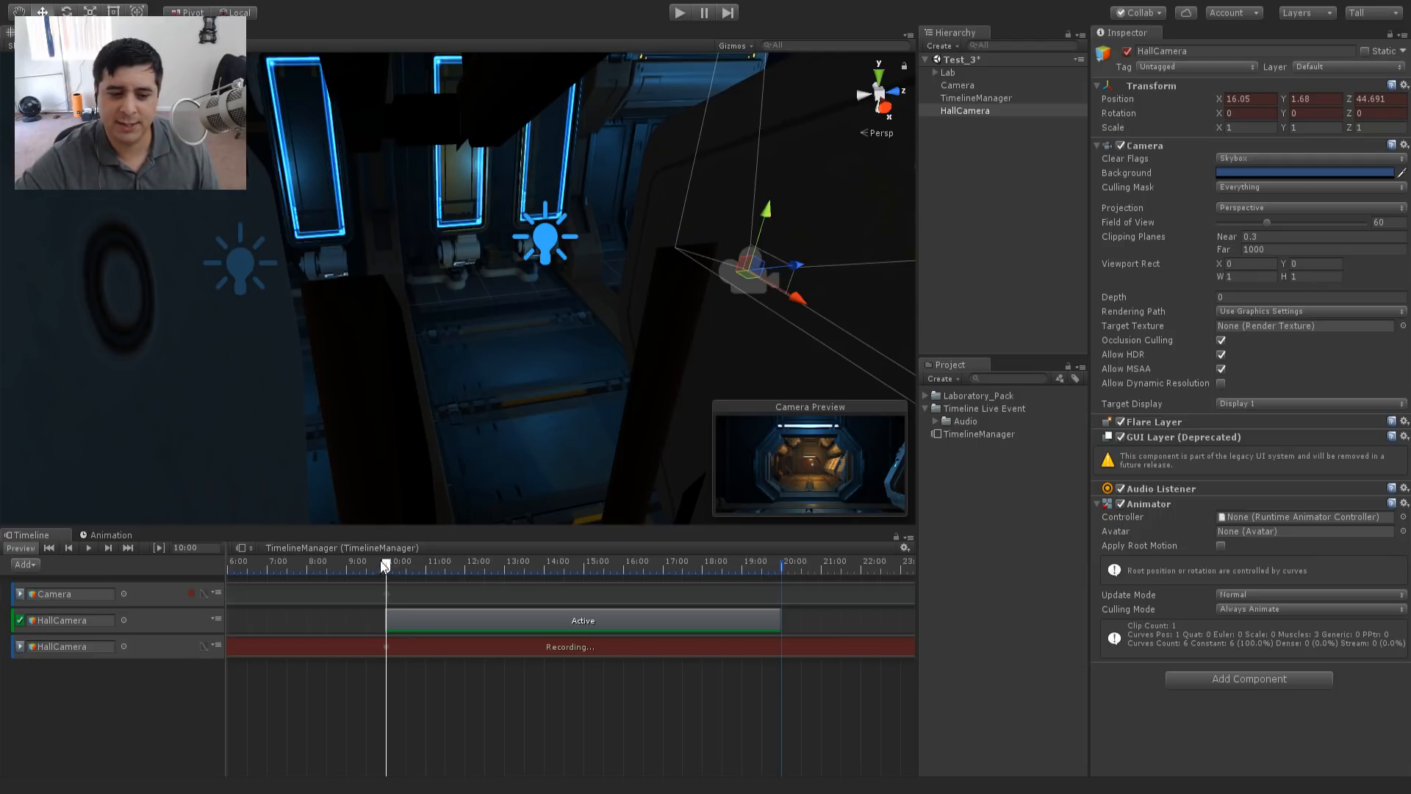
left_click_drag(388, 564, 781, 621)
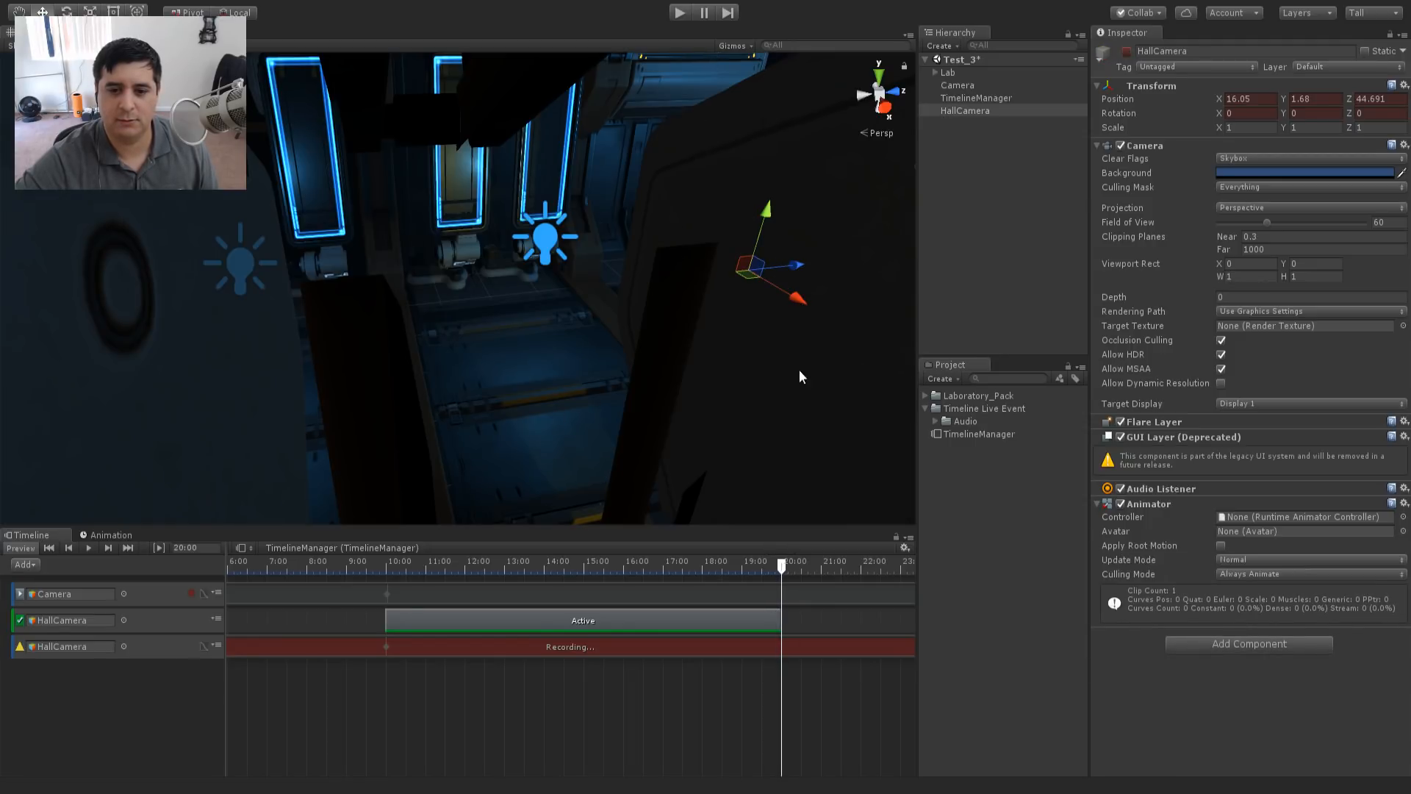
scroll(779, 266, "down", 8)
middle_click_drag(432, 206, 559, 213)
left_click_drag(723, 267, 418, 283)
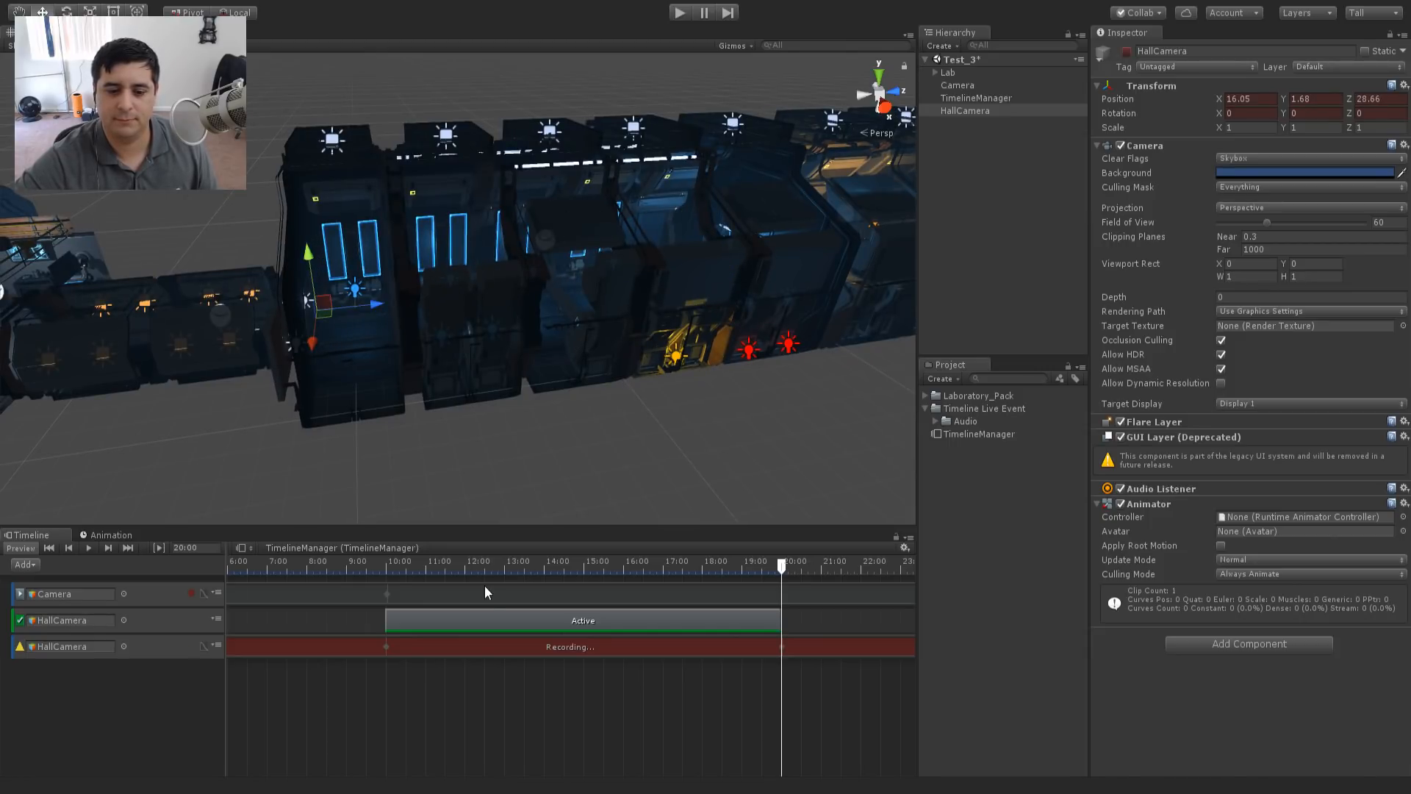
- Scrub between 10:00 and 20:01 and examine the hallway to check HallCamera's recorded movement
left_click_drag(781, 568, 388, 567)
left_click(386, 646)
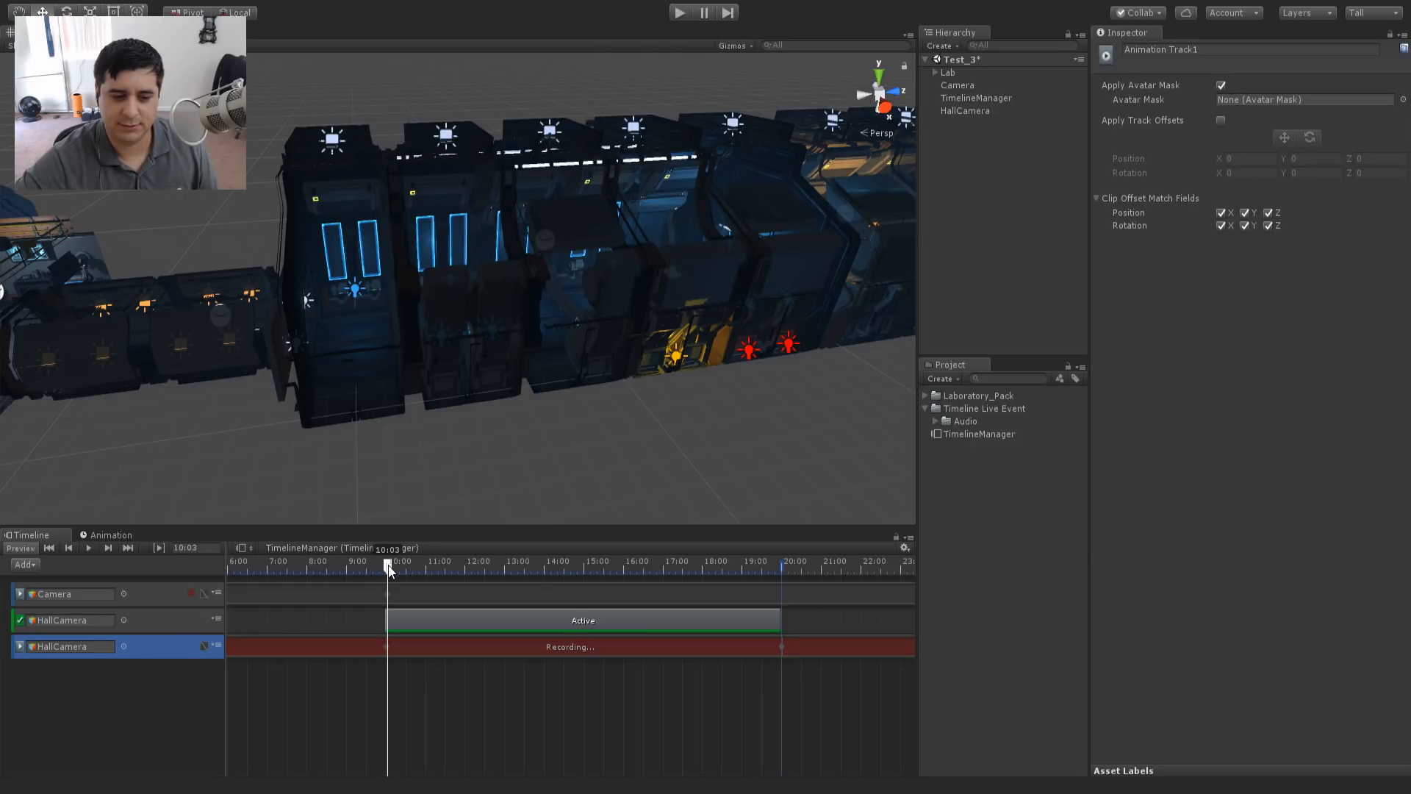
middle_click_drag(509, 213, 545, 315)
scroll(620, 376, "up", 5)
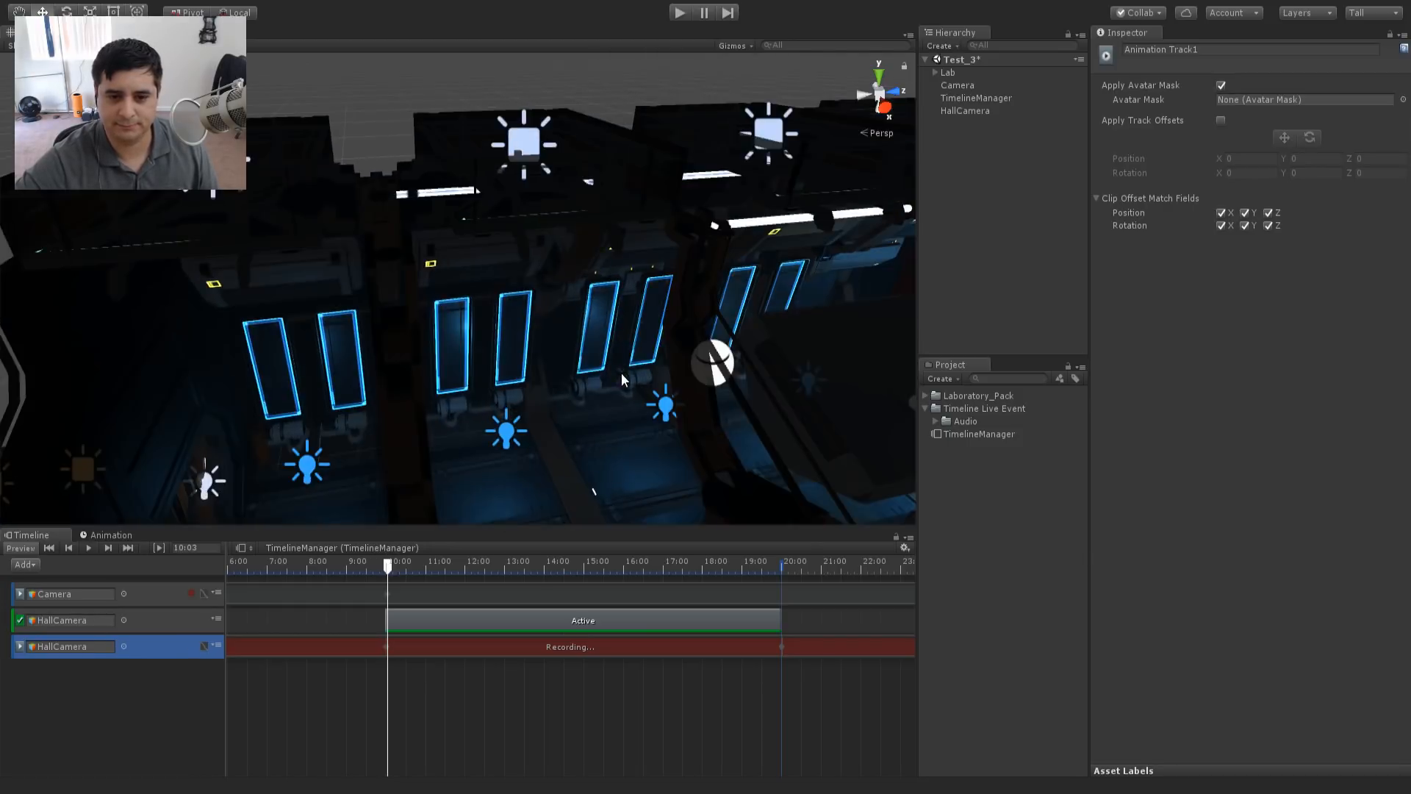
scroll(620, 375, "up", 5)
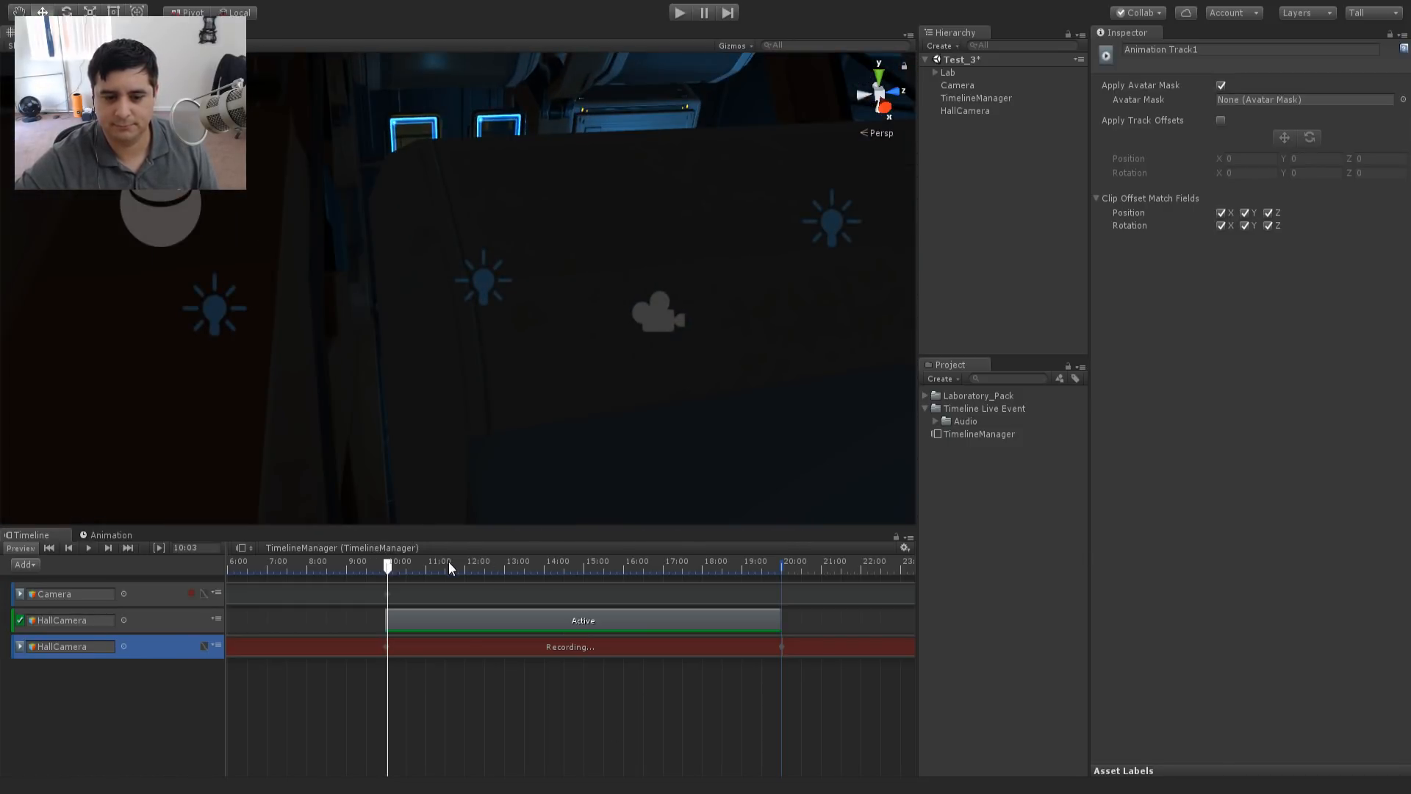
left_click_drag(448, 561, 784, 582)
scroll(600, 311, "down", 5)
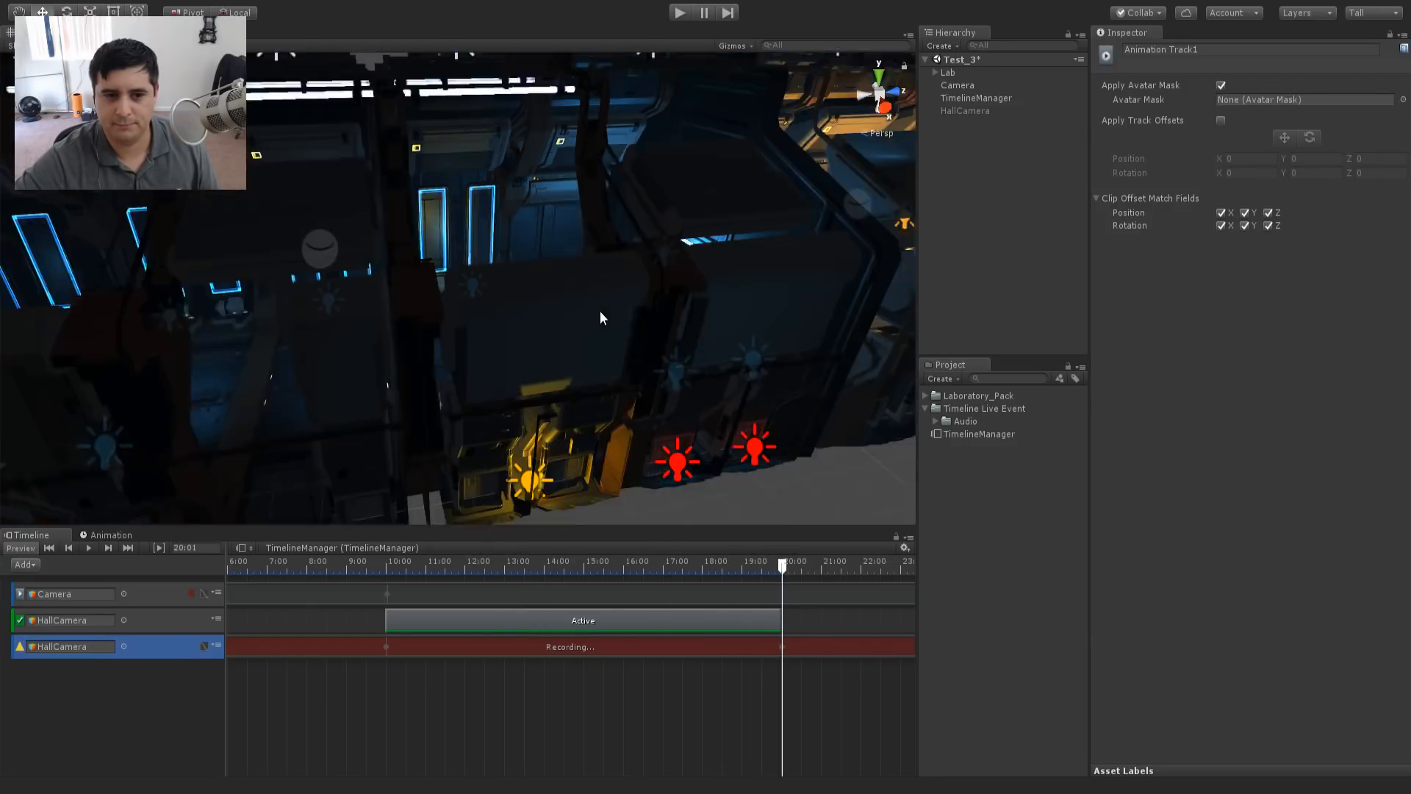
middle_click_drag(600, 311, 729, 366)
middle_click_drag(586, 373, 643, 365)
right_click_drag(643, 365, 558, 366)
middle_click_drag(482, 358, 517, 336)
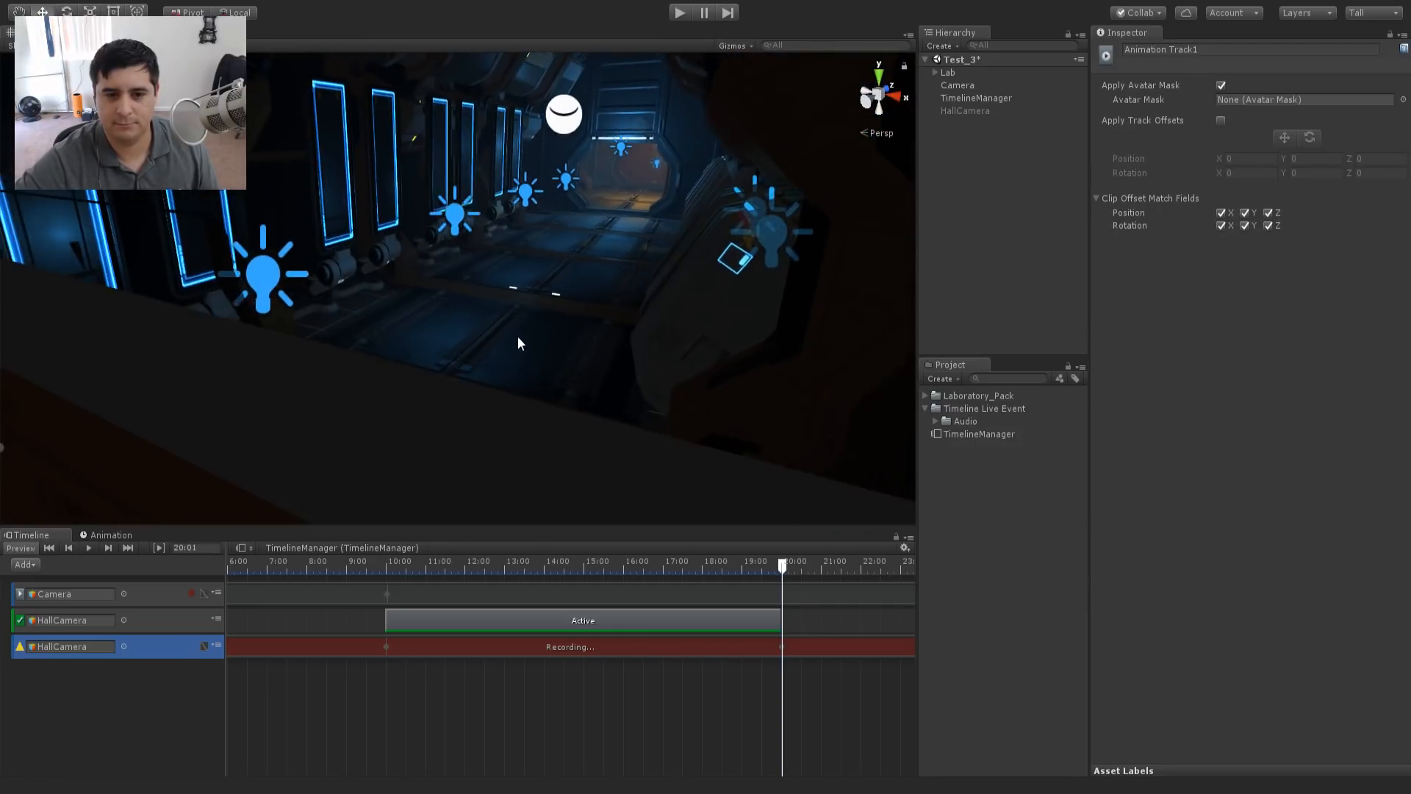
scroll(518, 332, "up", 3)
scroll(513, 315, "down", 8)
scroll(500, 315, "up", 3)
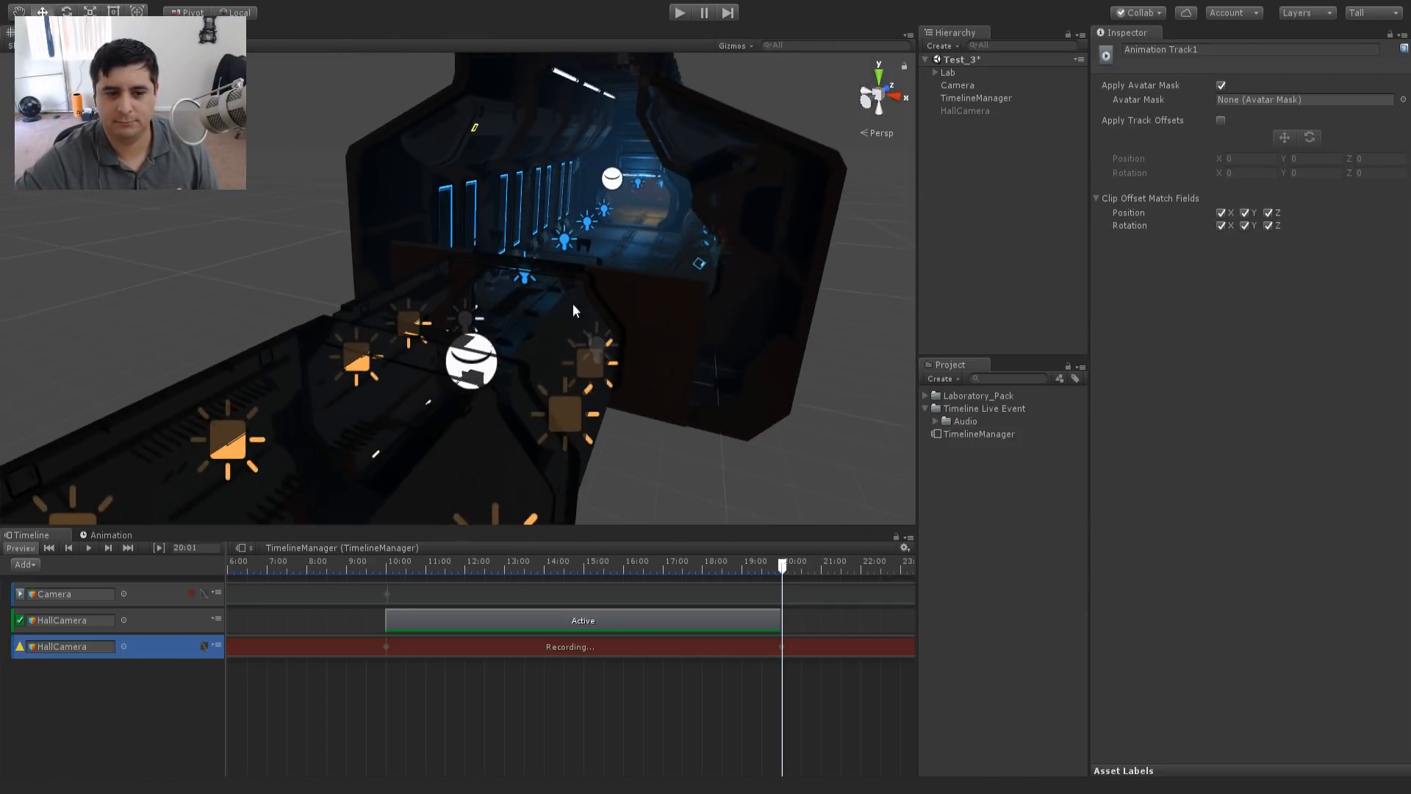
- Extend HallCamera's Active clip by one frame so it ends at frame 1201, just past the 20:00 keyframe
left_click_drag(784, 568, 762, 569)
scroll(790, 641, "up", 6)
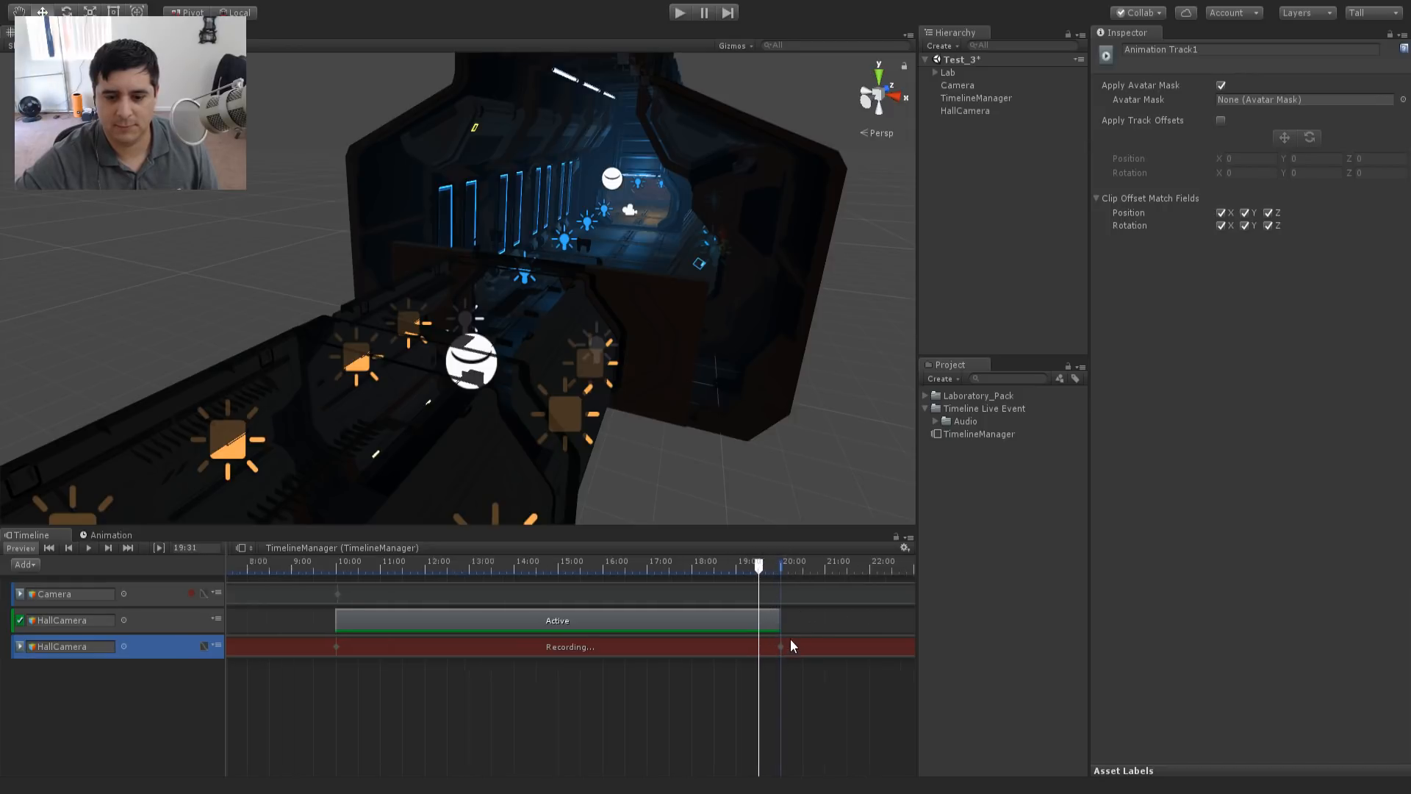
scroll(791, 638, "up", 4)
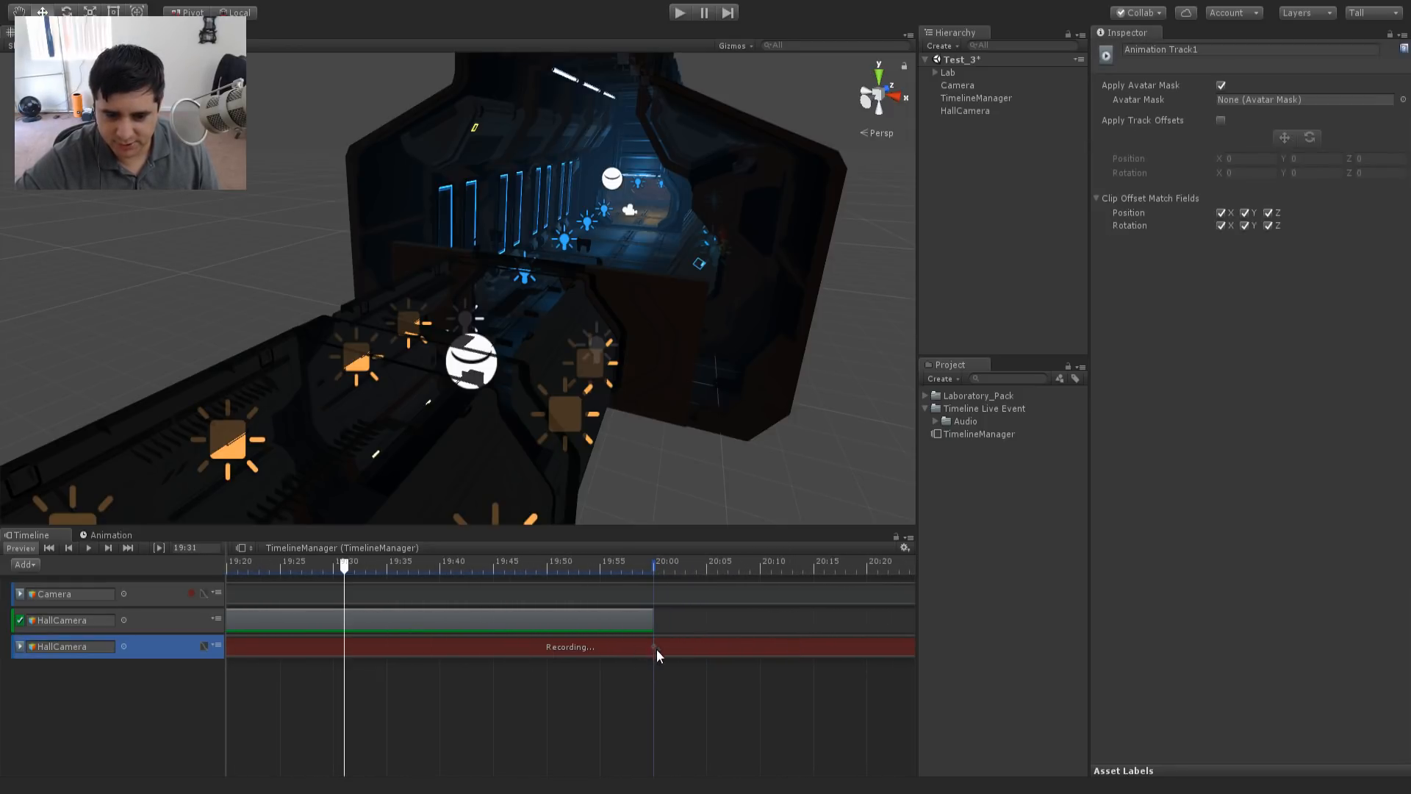
left_click(649, 620)
left_click_drag(653, 621, 656, 621)
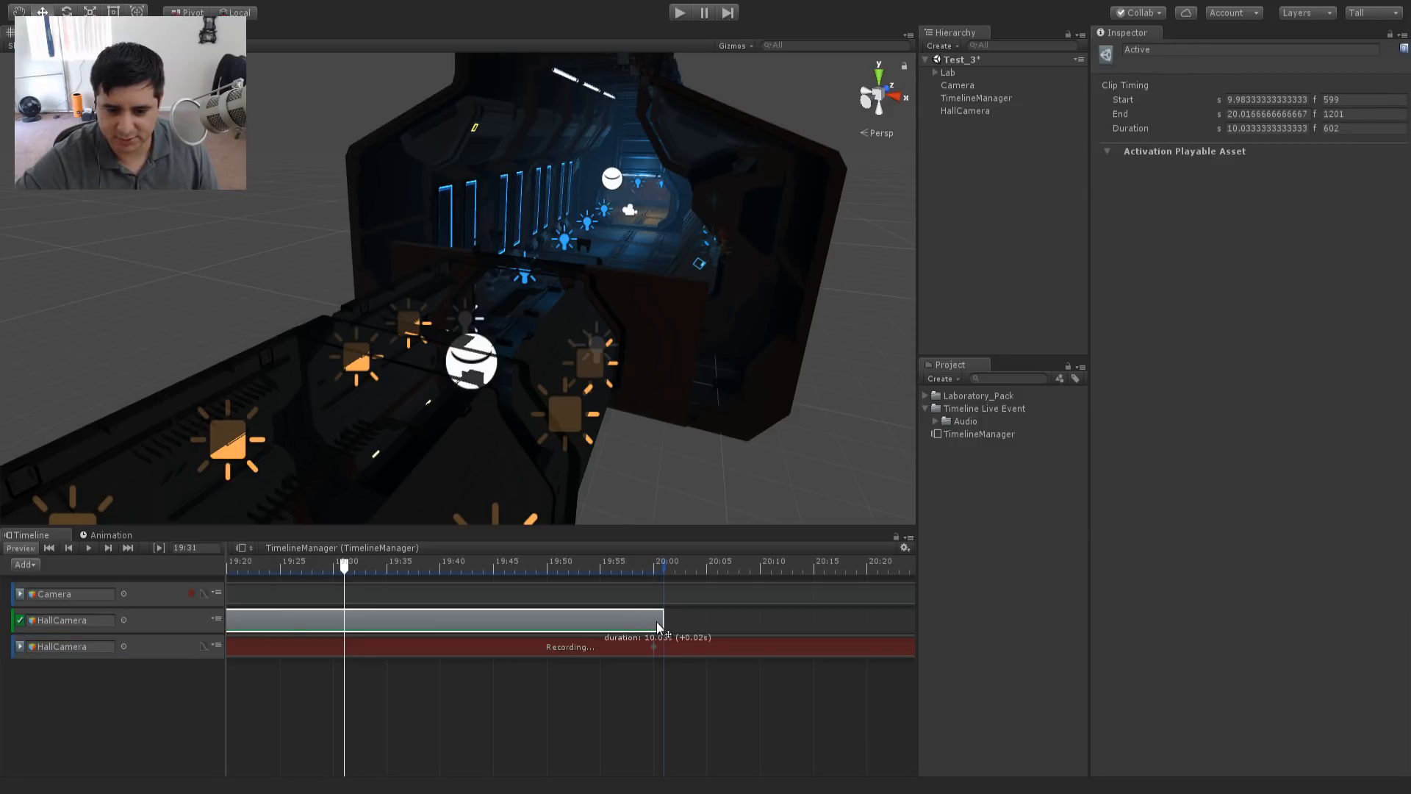
- With the playhead at 20:00, move HallCamera back along the hallway to about Z 28.5 to record its end keyframe
left_click_drag(616, 565, 654, 566)
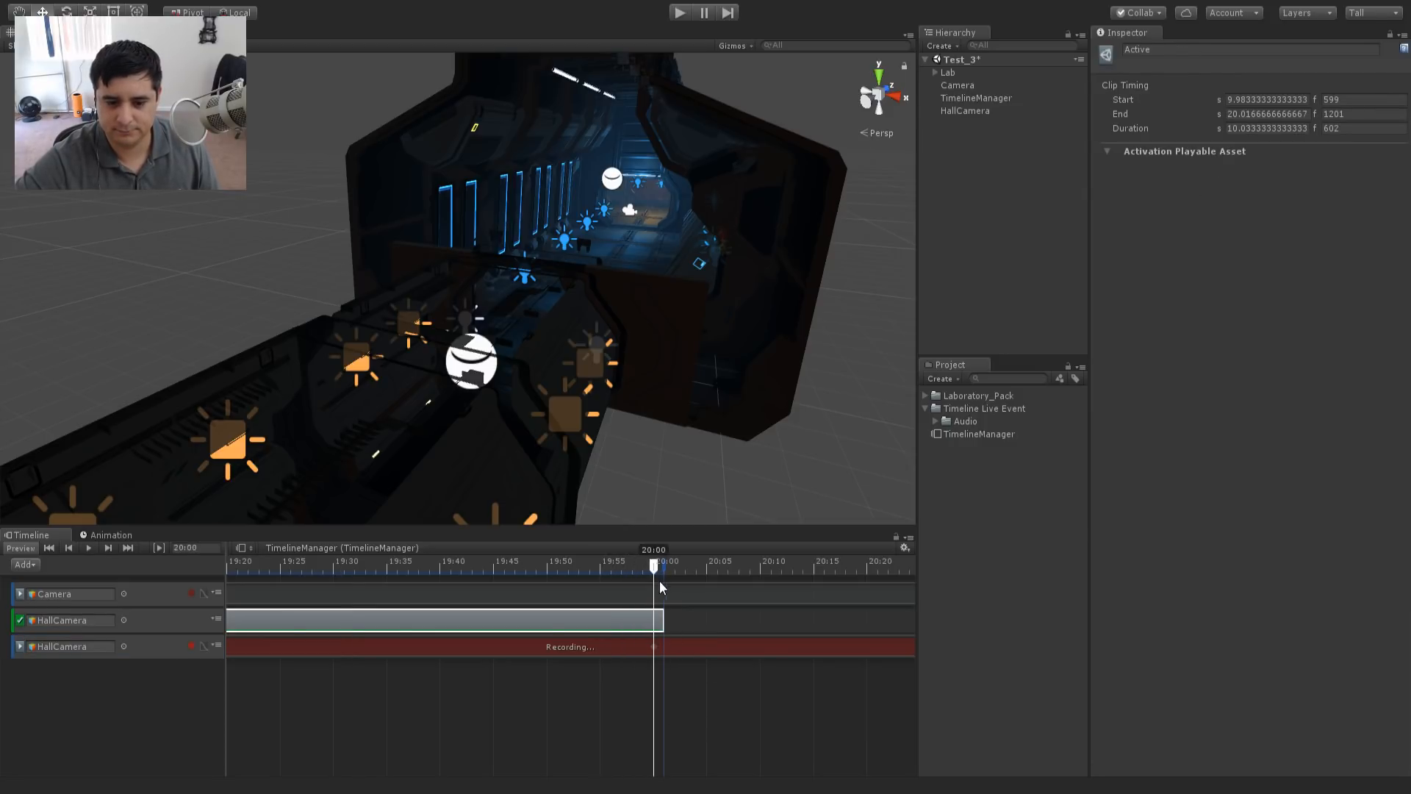
left_click(630, 210)
key("f")
left_click_drag(747, 243, 508, 302, "alt")
middle_click_drag(509, 303, 323, 262)
scroll(827, 318, "down", 5)
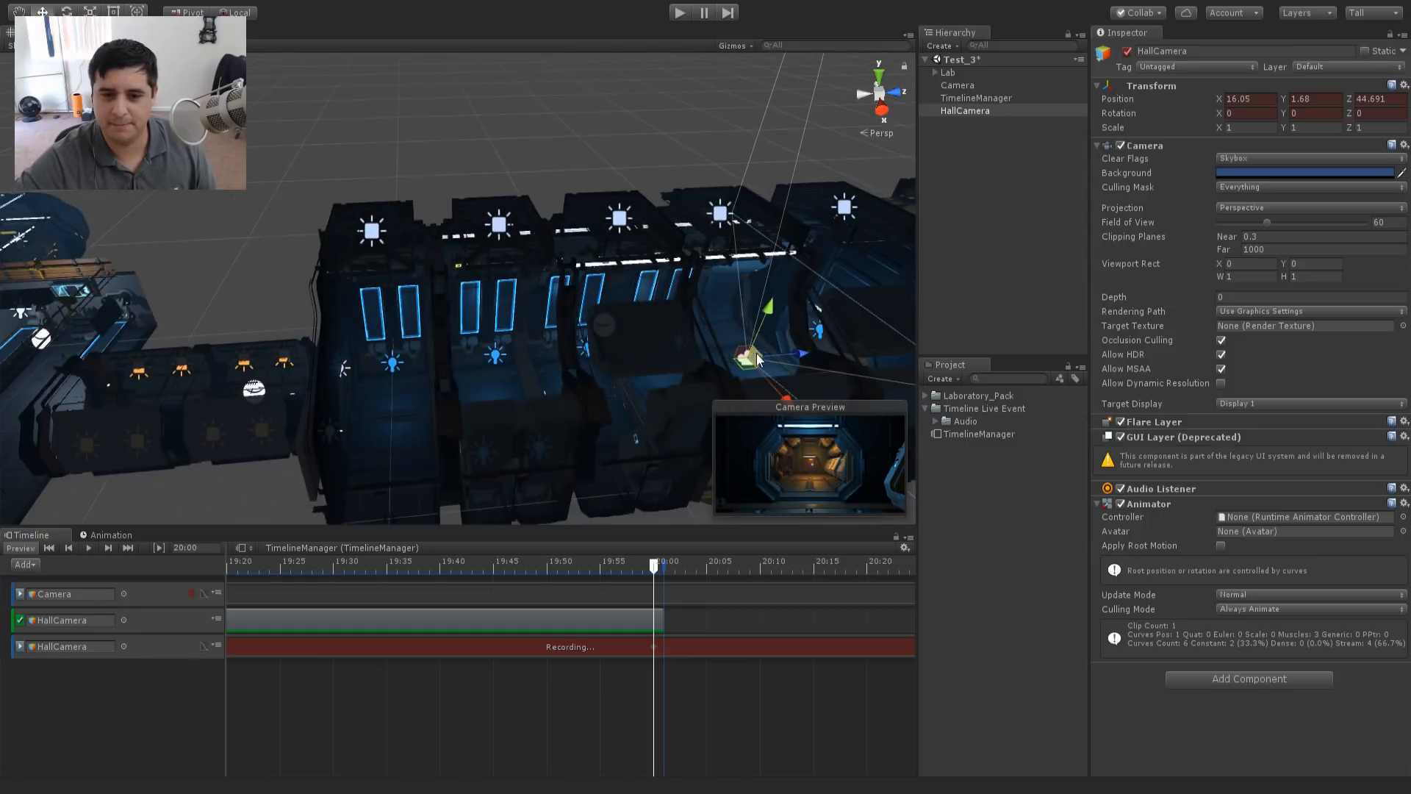
middle_click_drag(827, 317, 793, 251)
left_click_drag(776, 309, 412, 311)
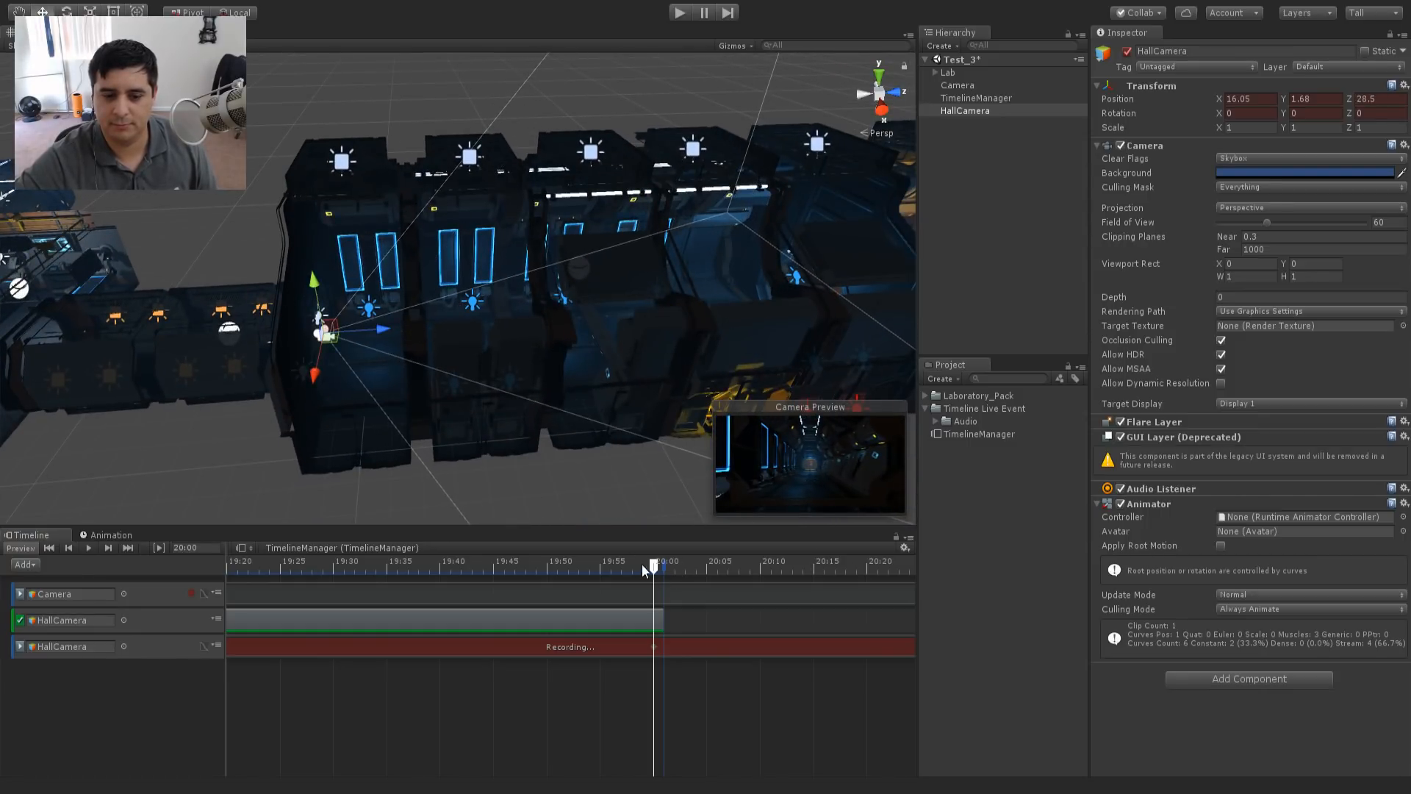
- Scrub back from 20:00 to about 15:00 to check HallCamera's hallway movement, and return the playhead to 0:00
left_click_drag(642, 563, 416, 564)
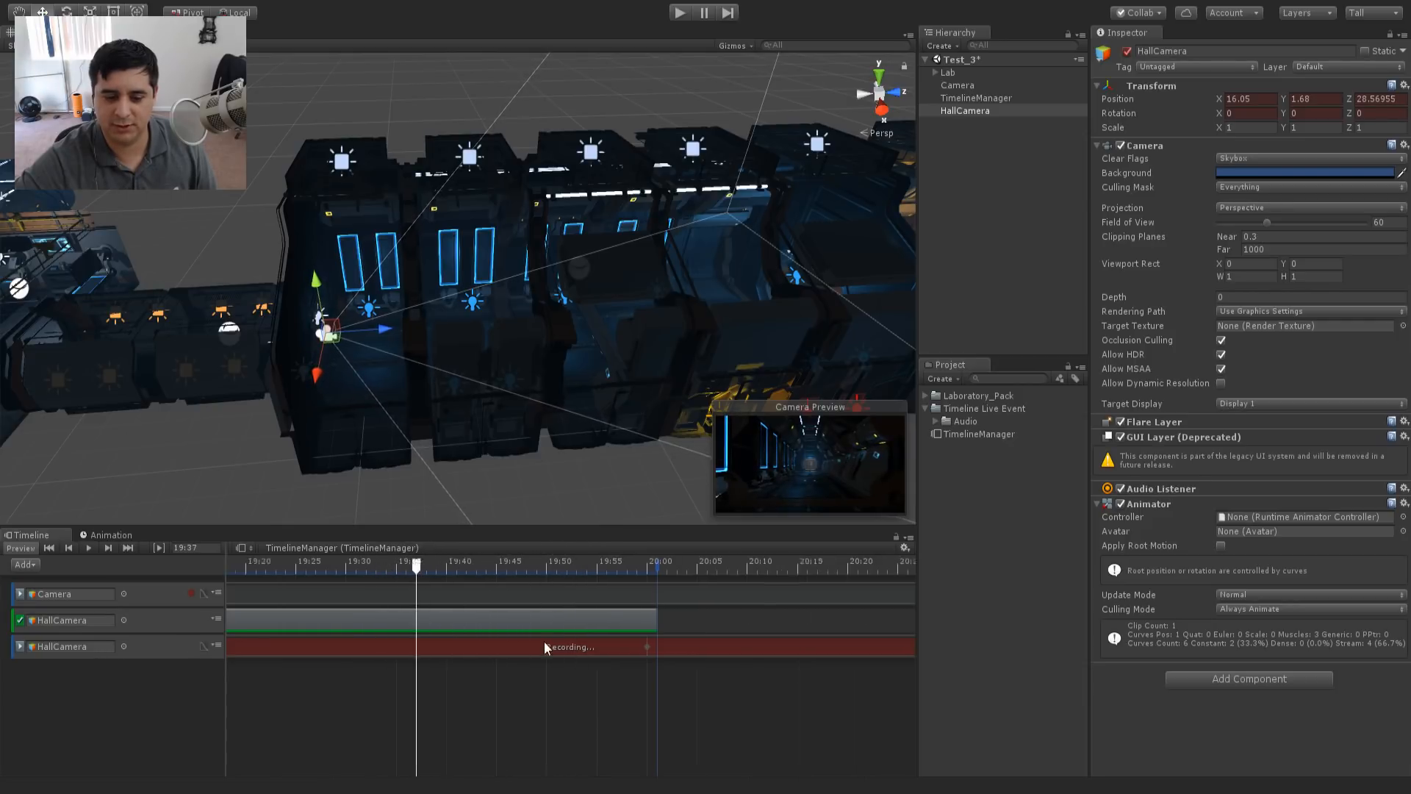
scroll(472, 624, "down", 5)
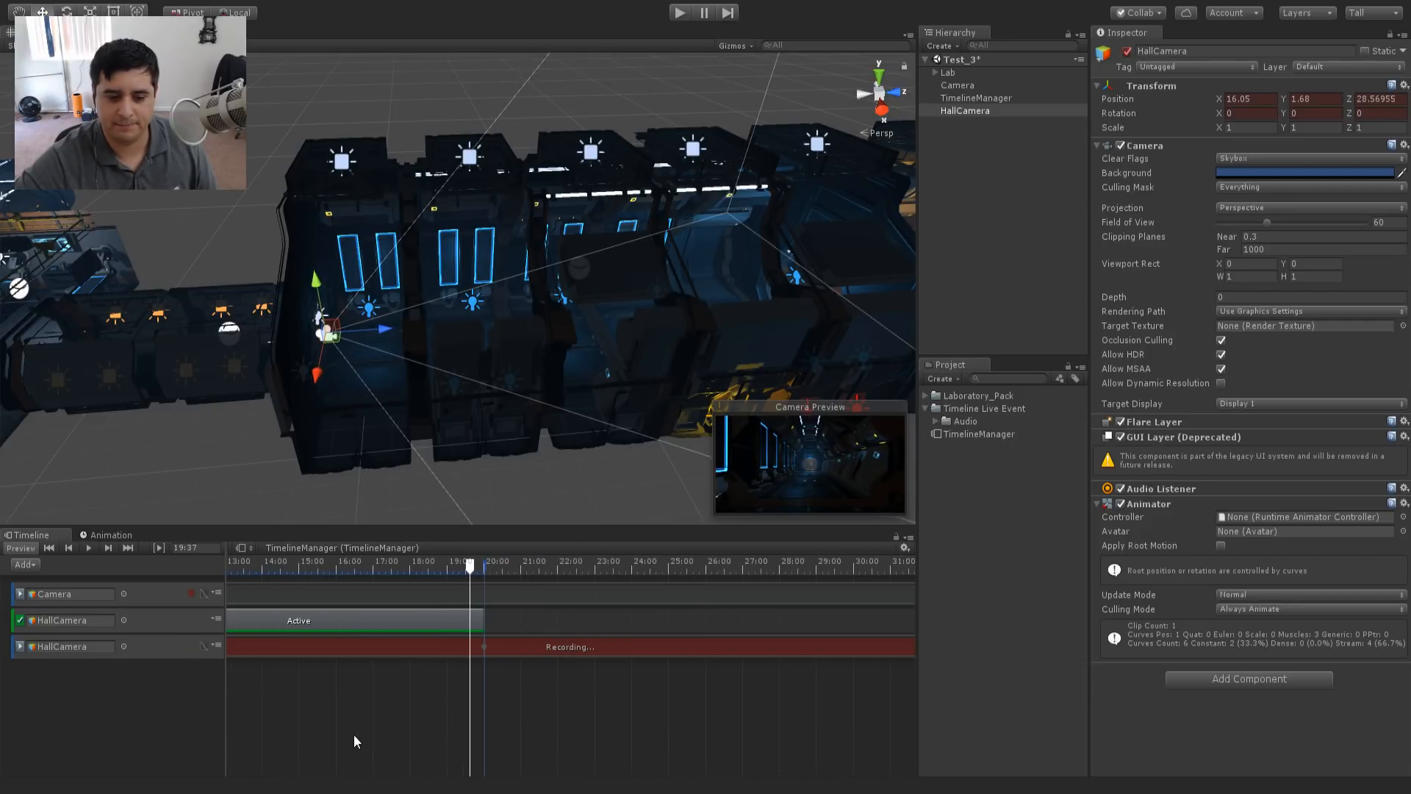
scroll(354, 734, "up", 5)
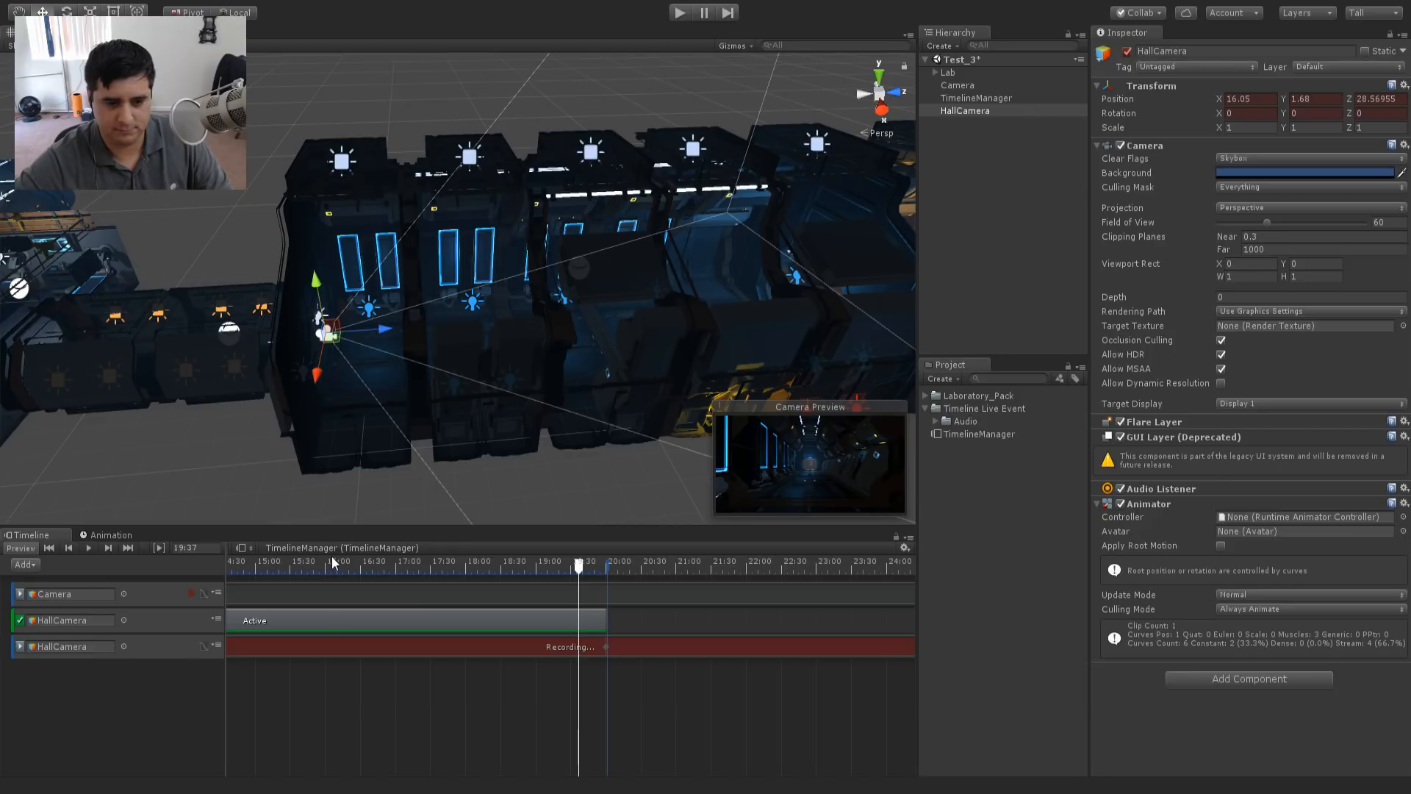
left_click_drag(331, 558, 255, 573)
scroll(412, 690, "up", 2)
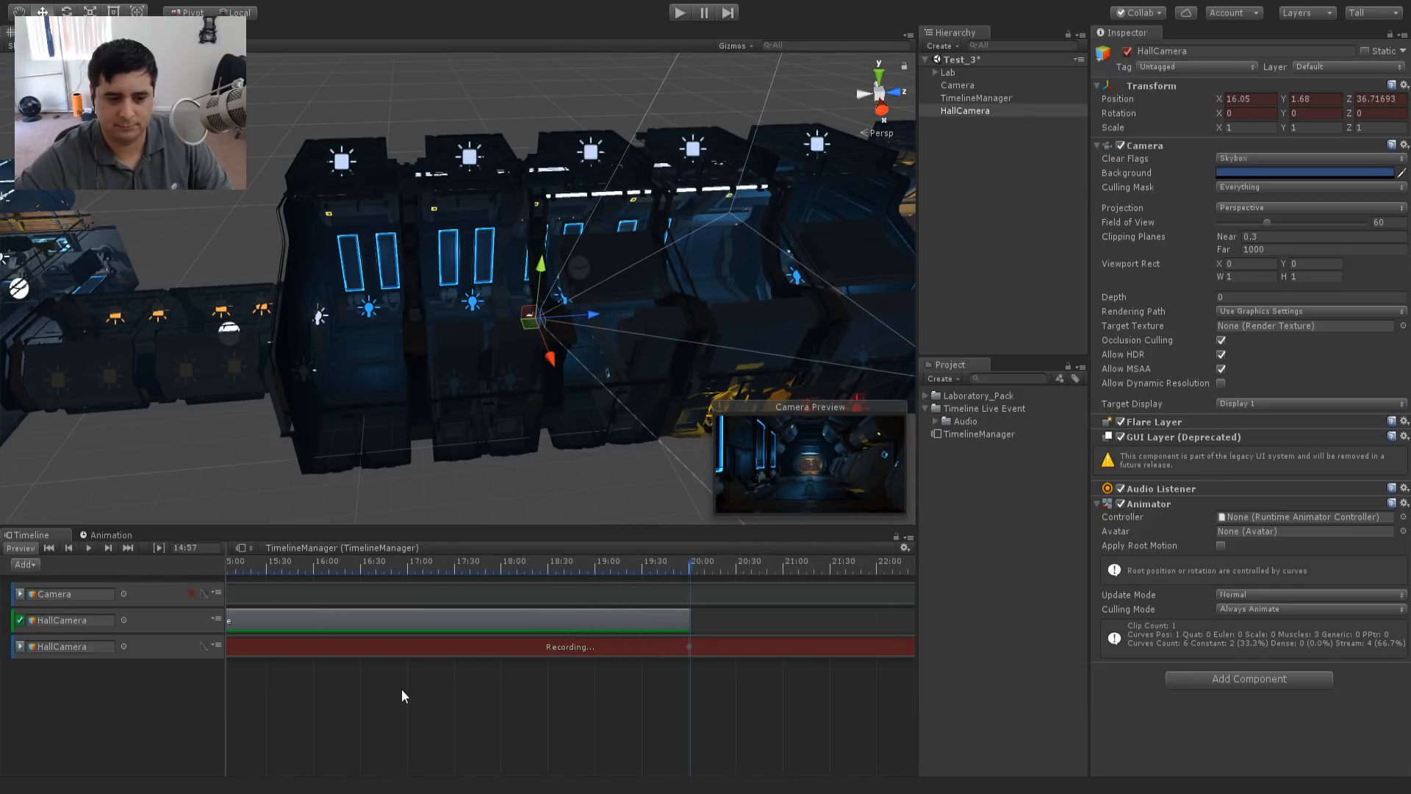
left_click(68, 548)
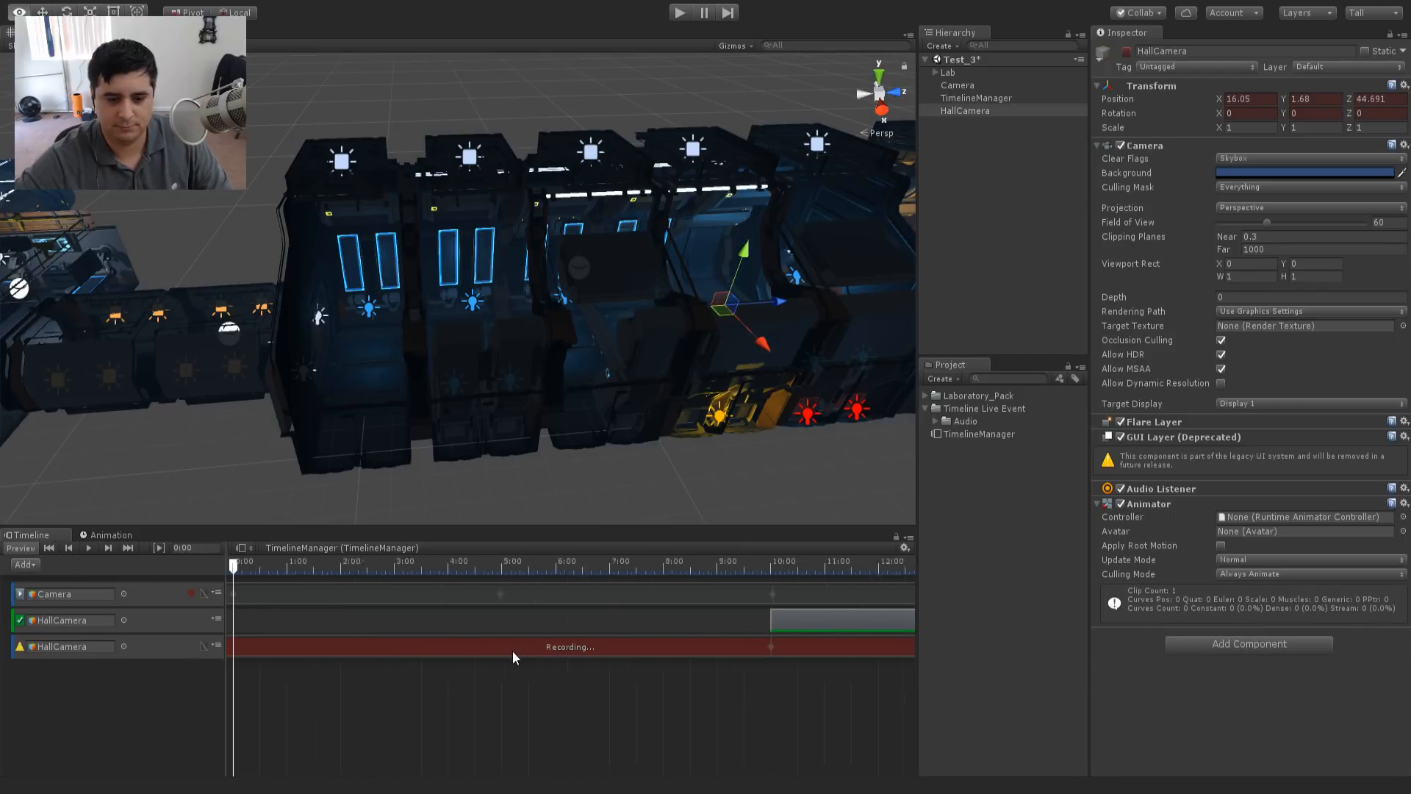
- Scrub around the 10:00 cut to check the switch to HallCamera, and play the timeline
scroll(513, 650, "down", 5)
left_click(374, 567)
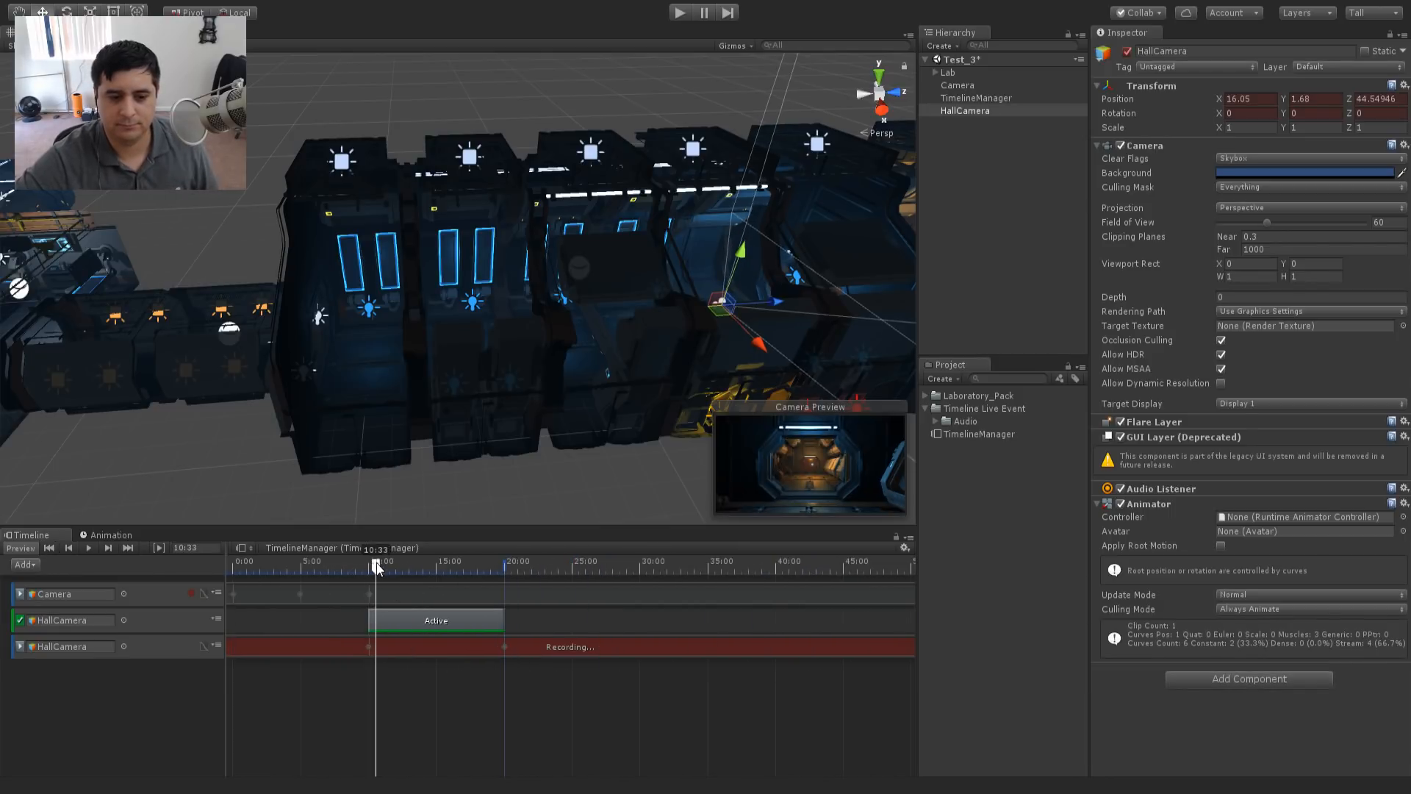
left_click_drag(377, 567, 369, 610)
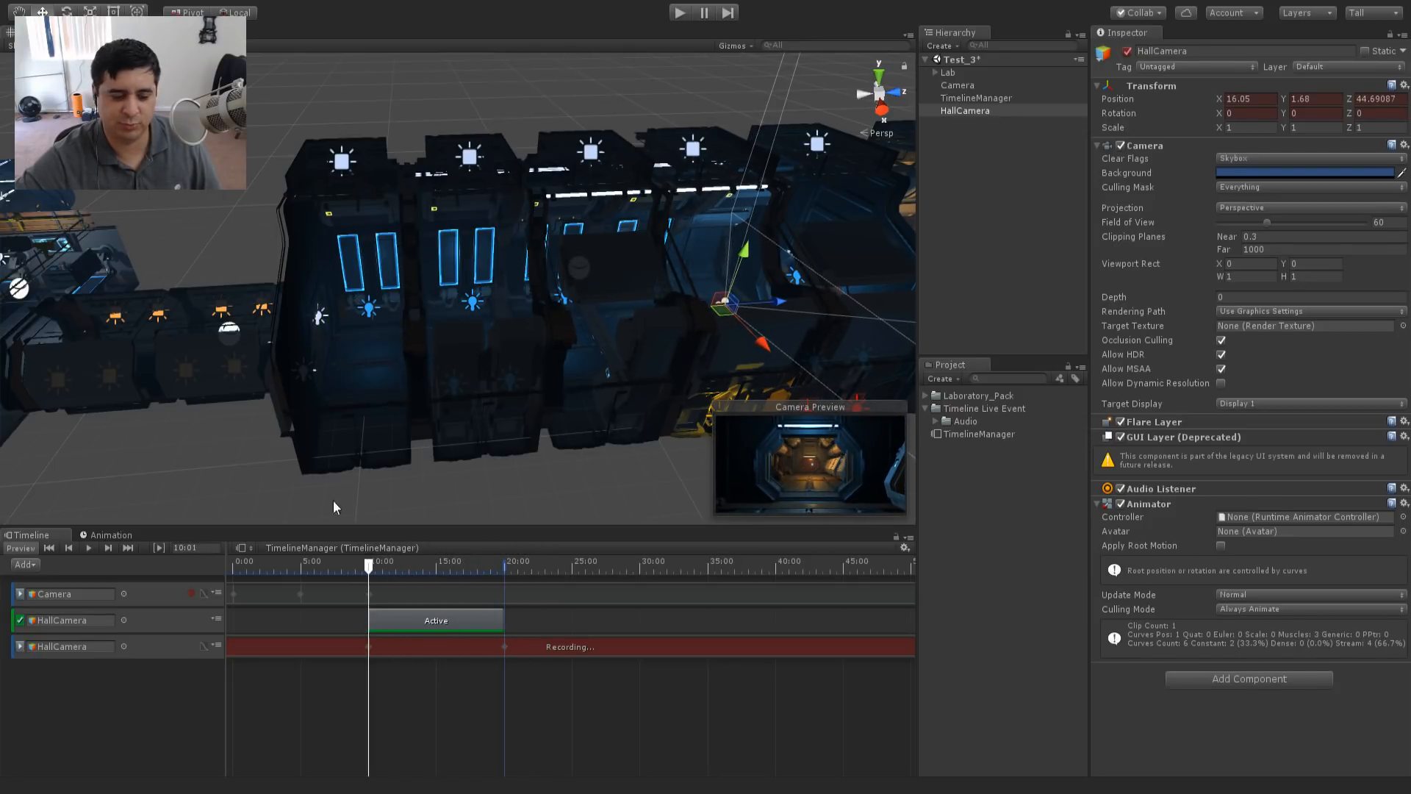
left_click(86, 545)
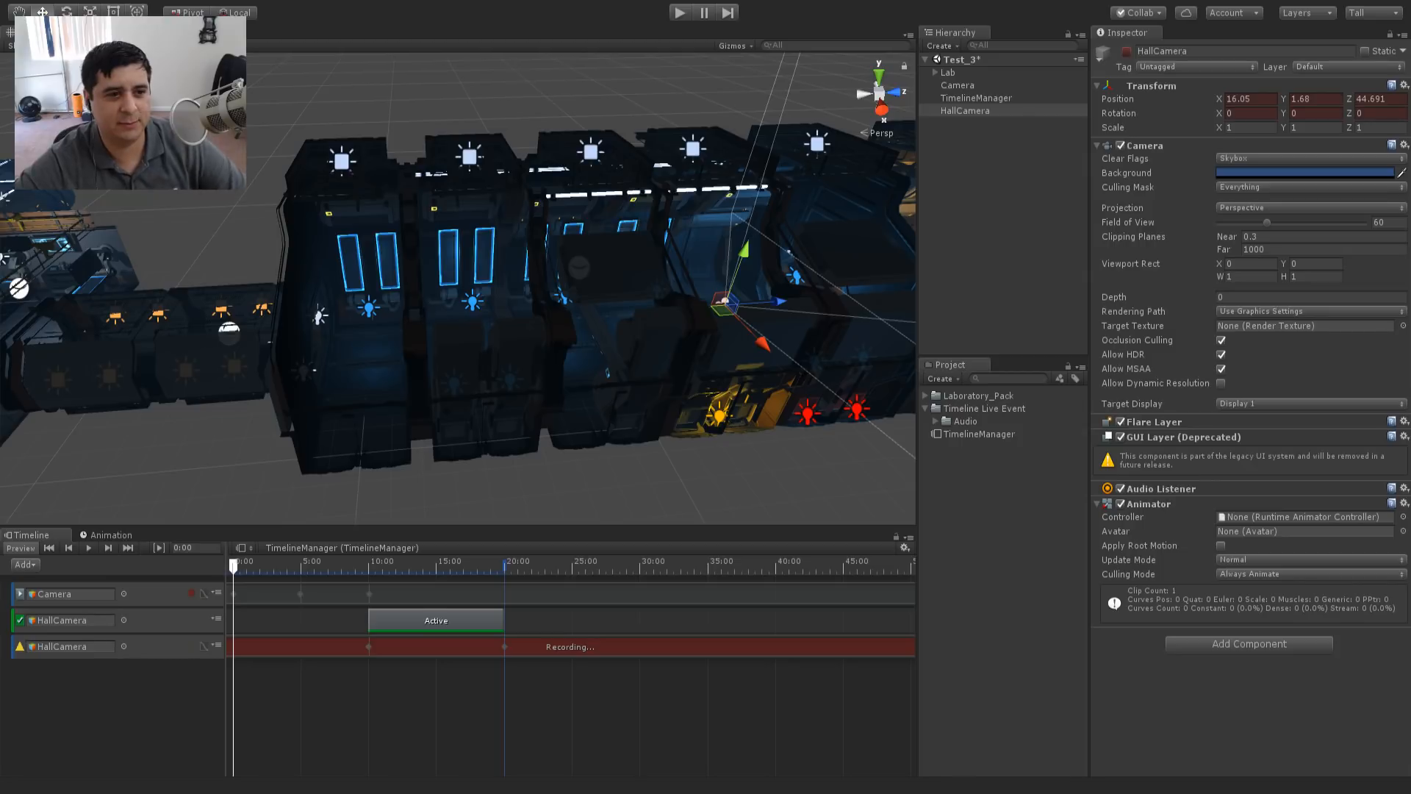
- Switch to the Game view and stop recording on the HallCamera animation track
left_click(71, 32)
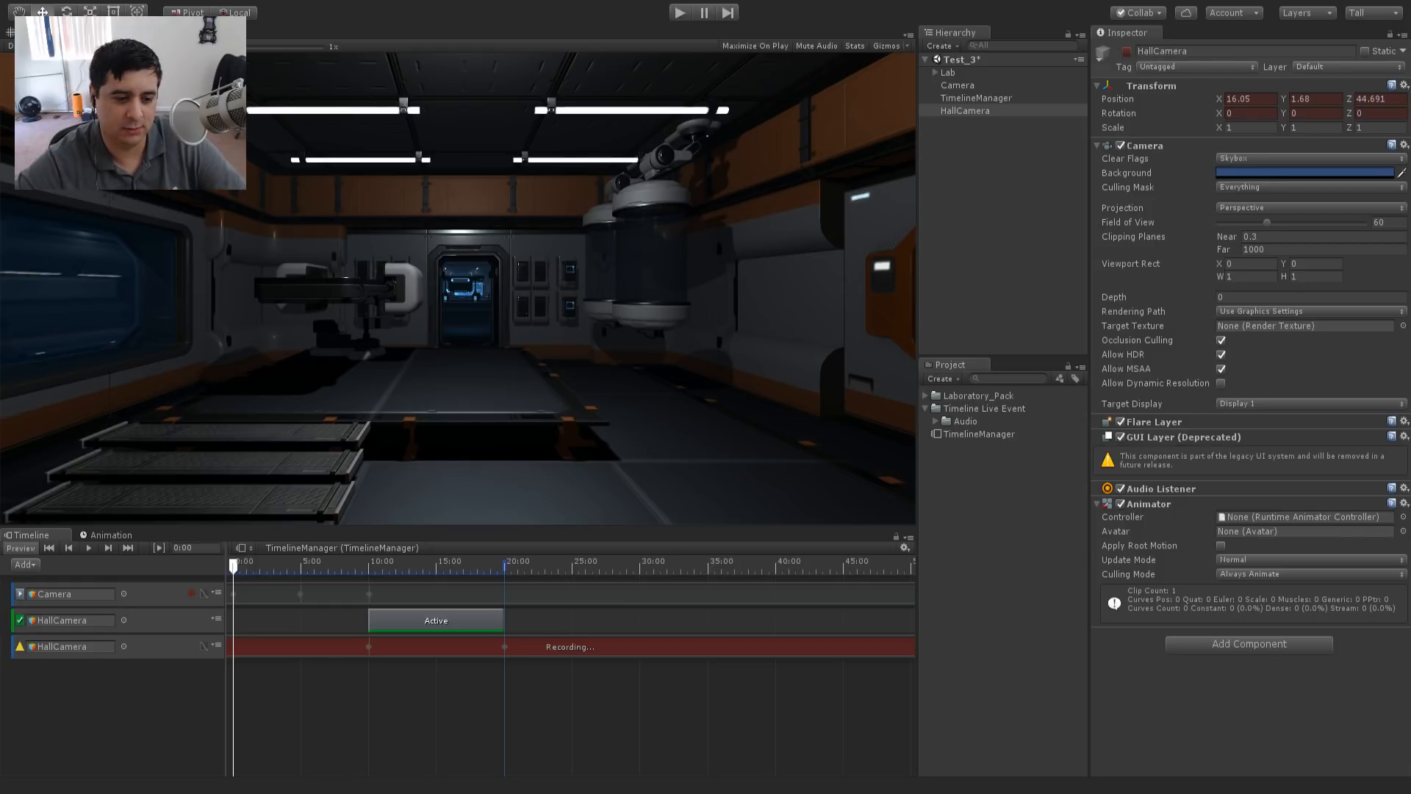
left_click(190, 641)
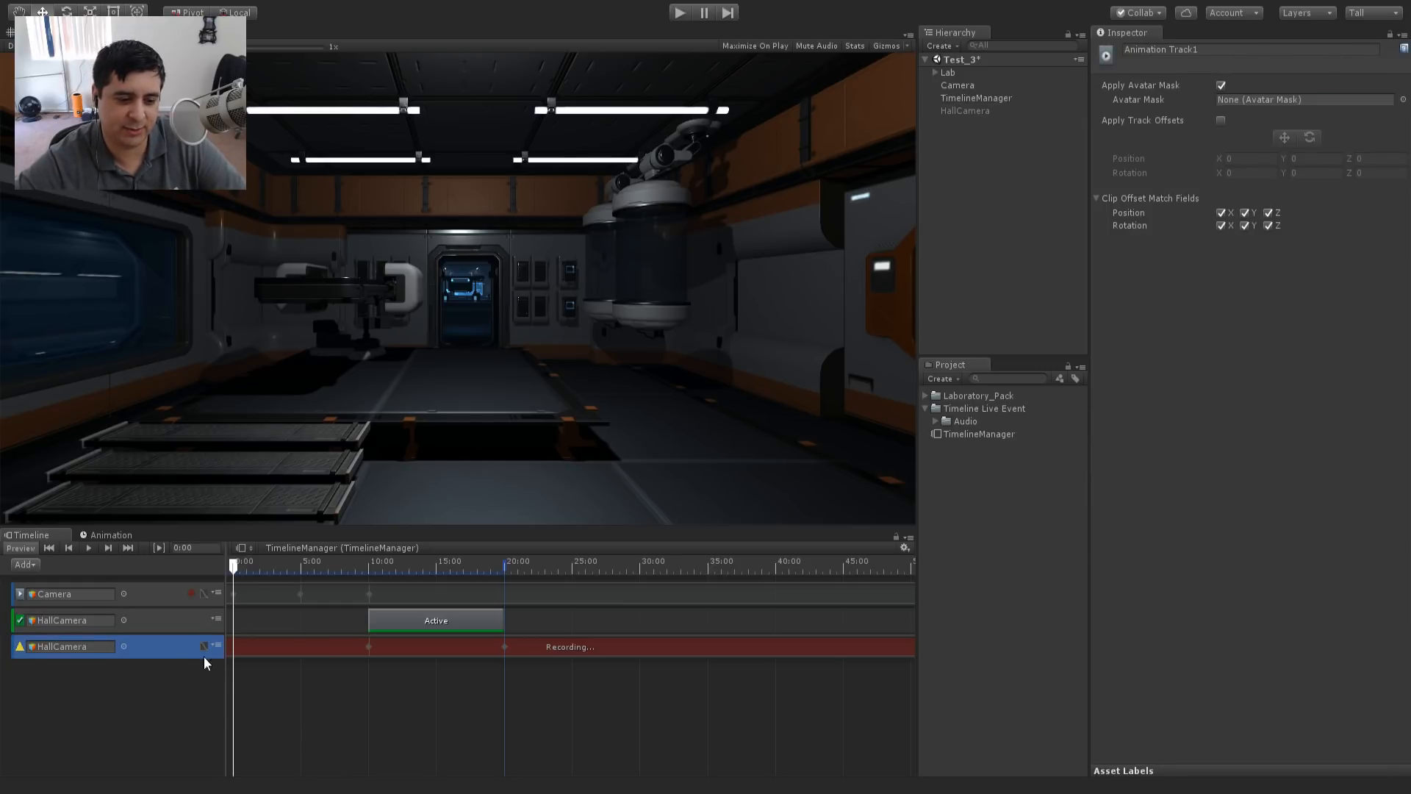
left_click(416, 562)
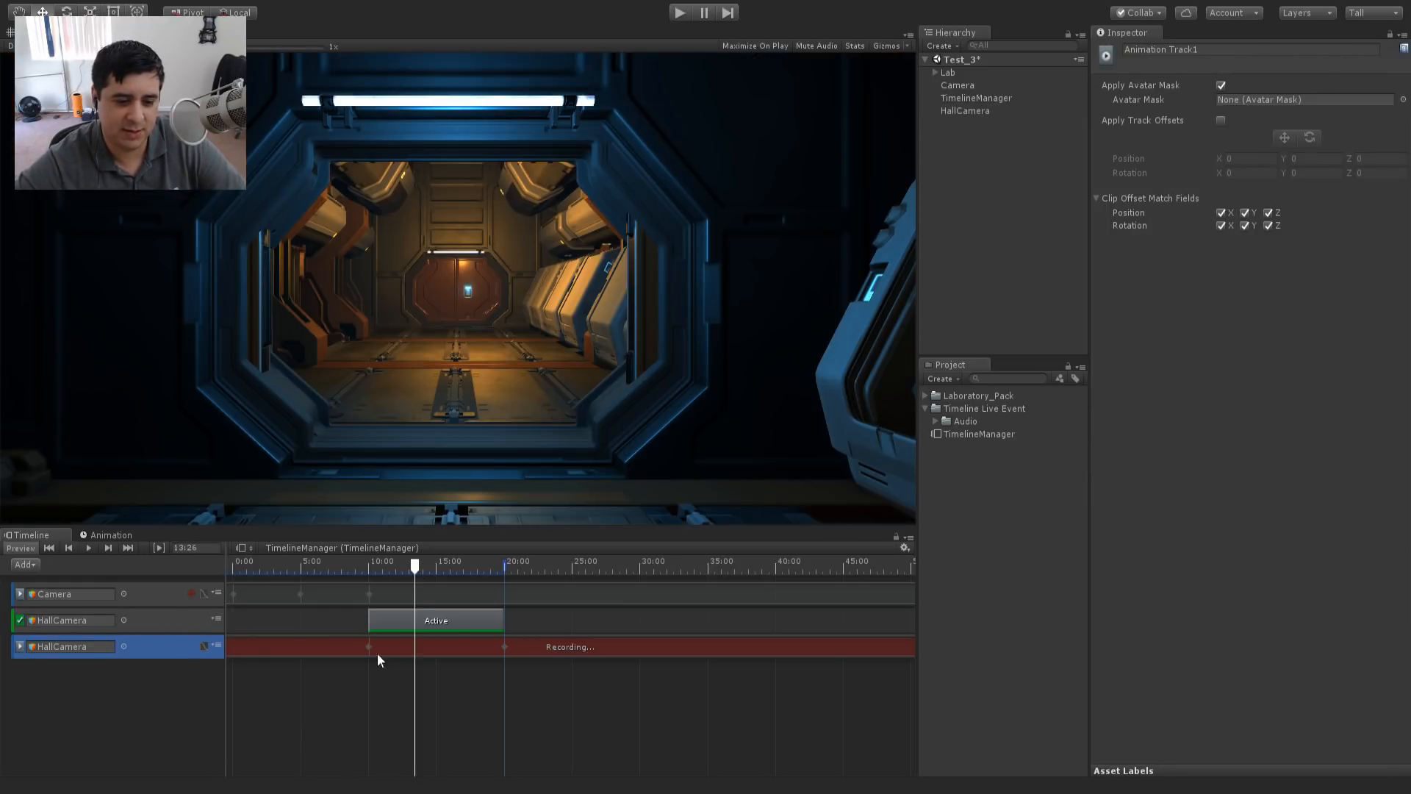
left_click(190, 646)
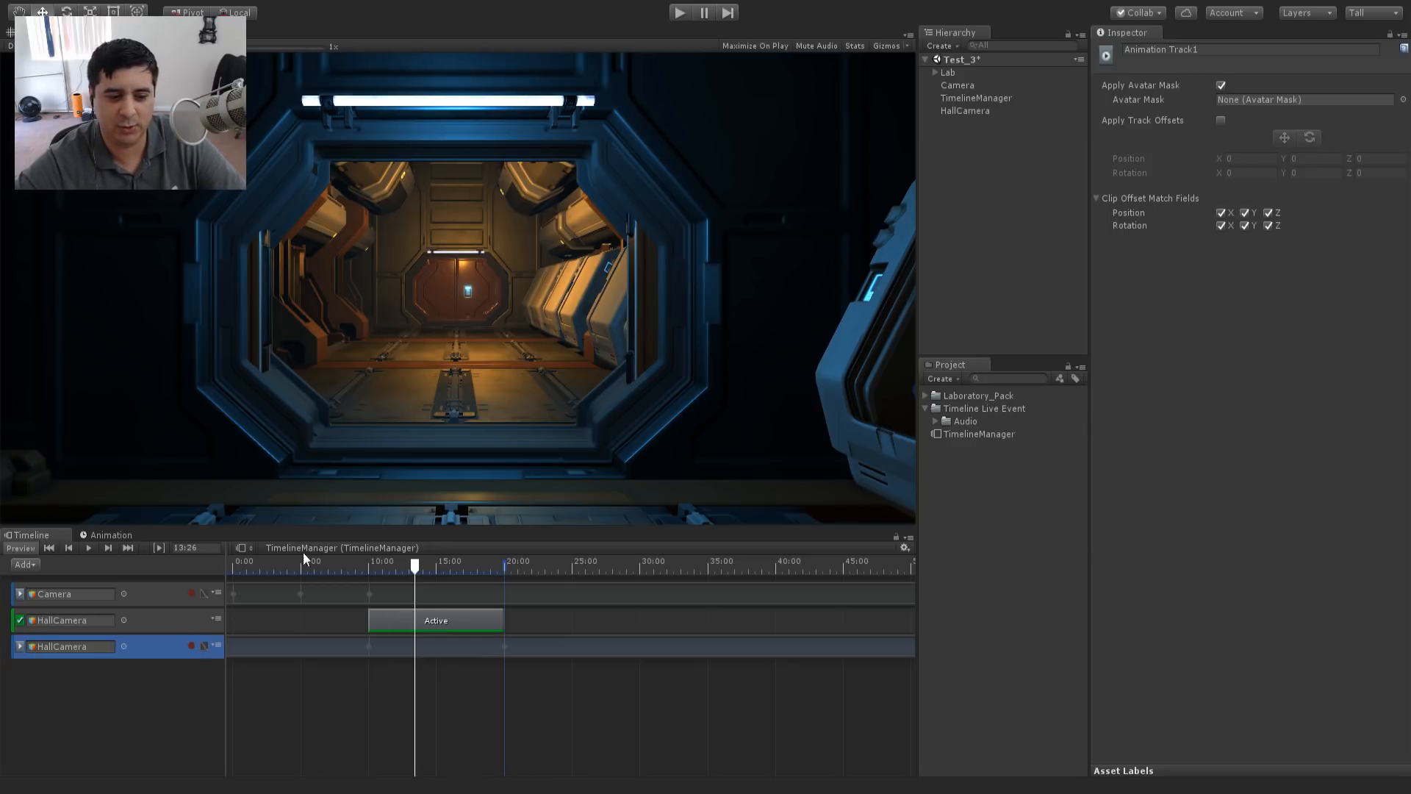
- Play the sequence from 0:00 to review both camera shots in the Game view
left_click_drag(342, 575, 223, 567)
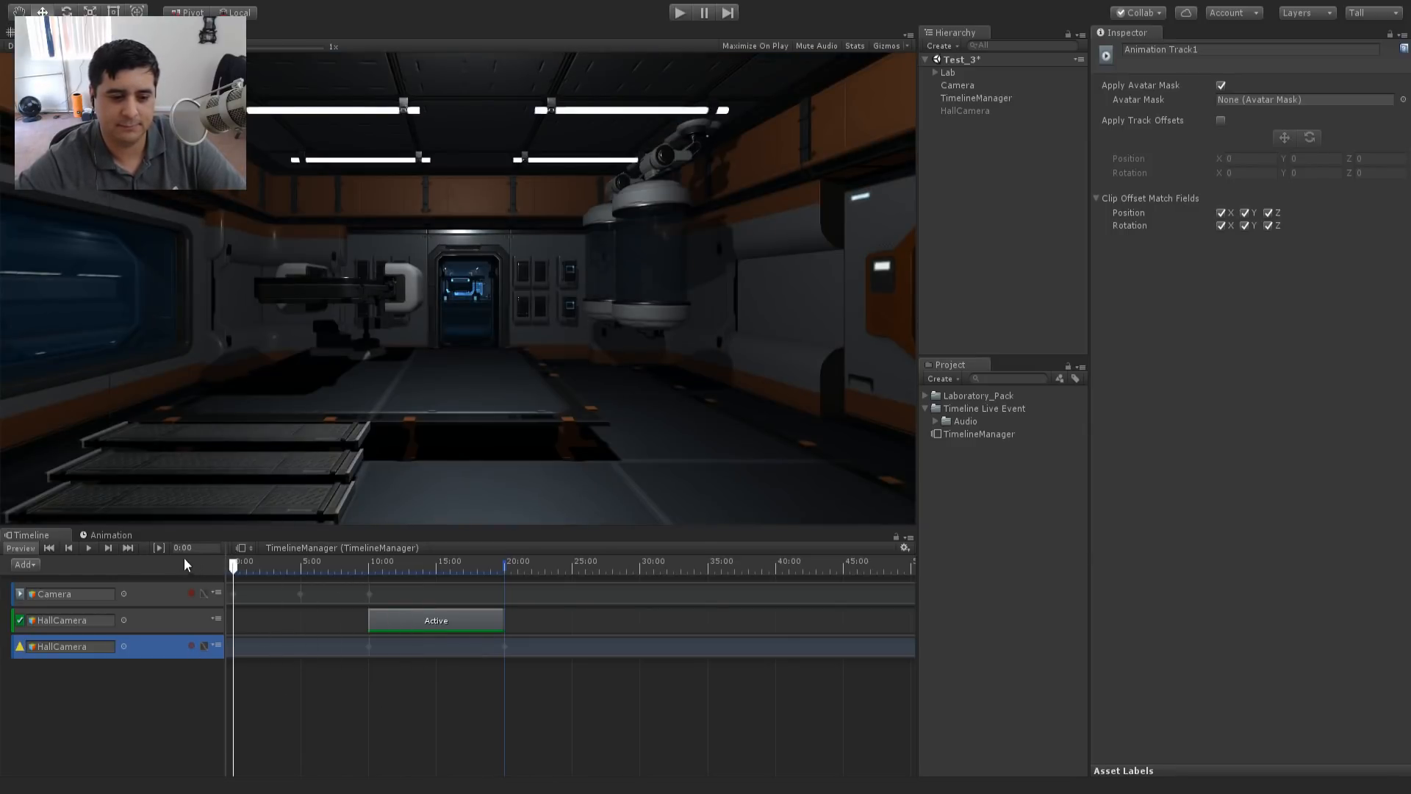
left_click(89, 548)
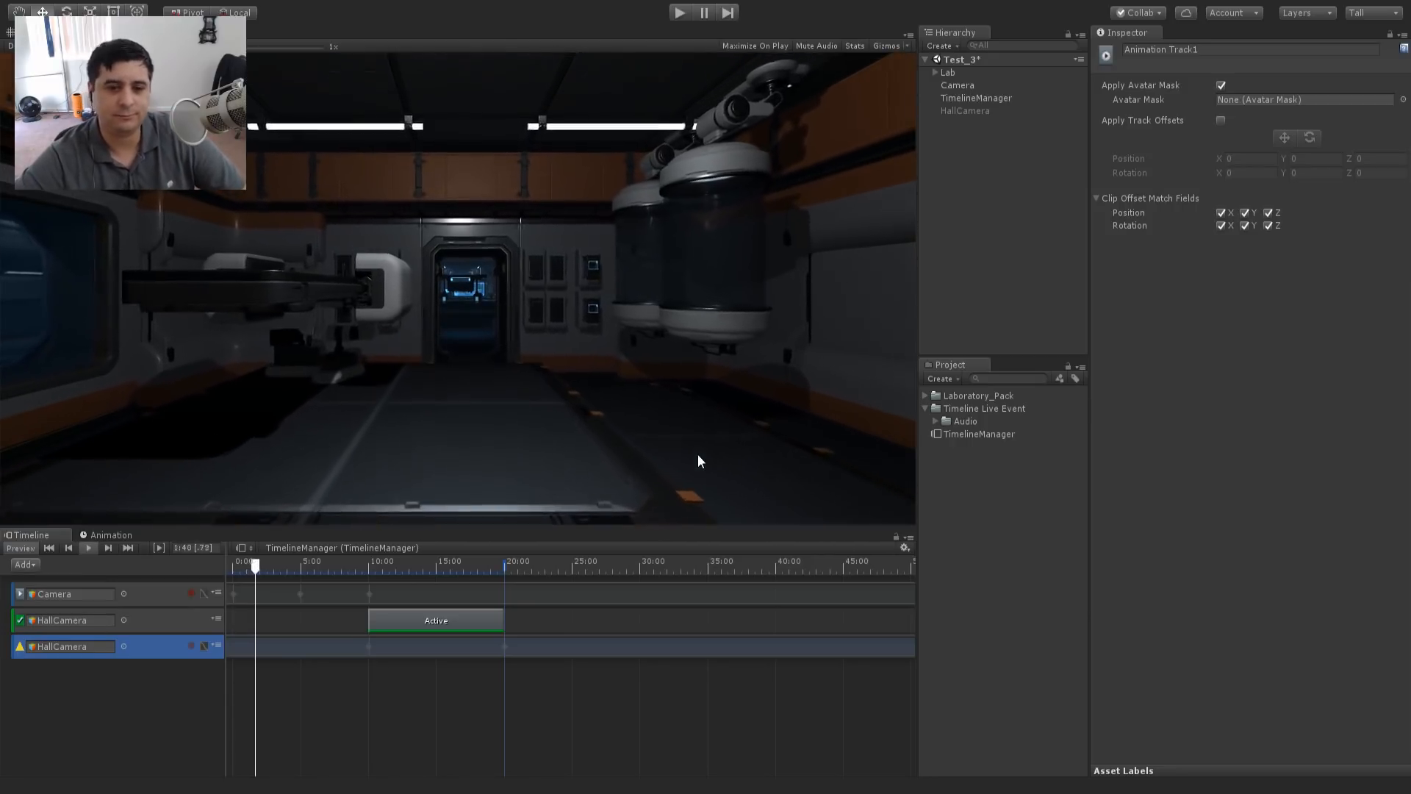
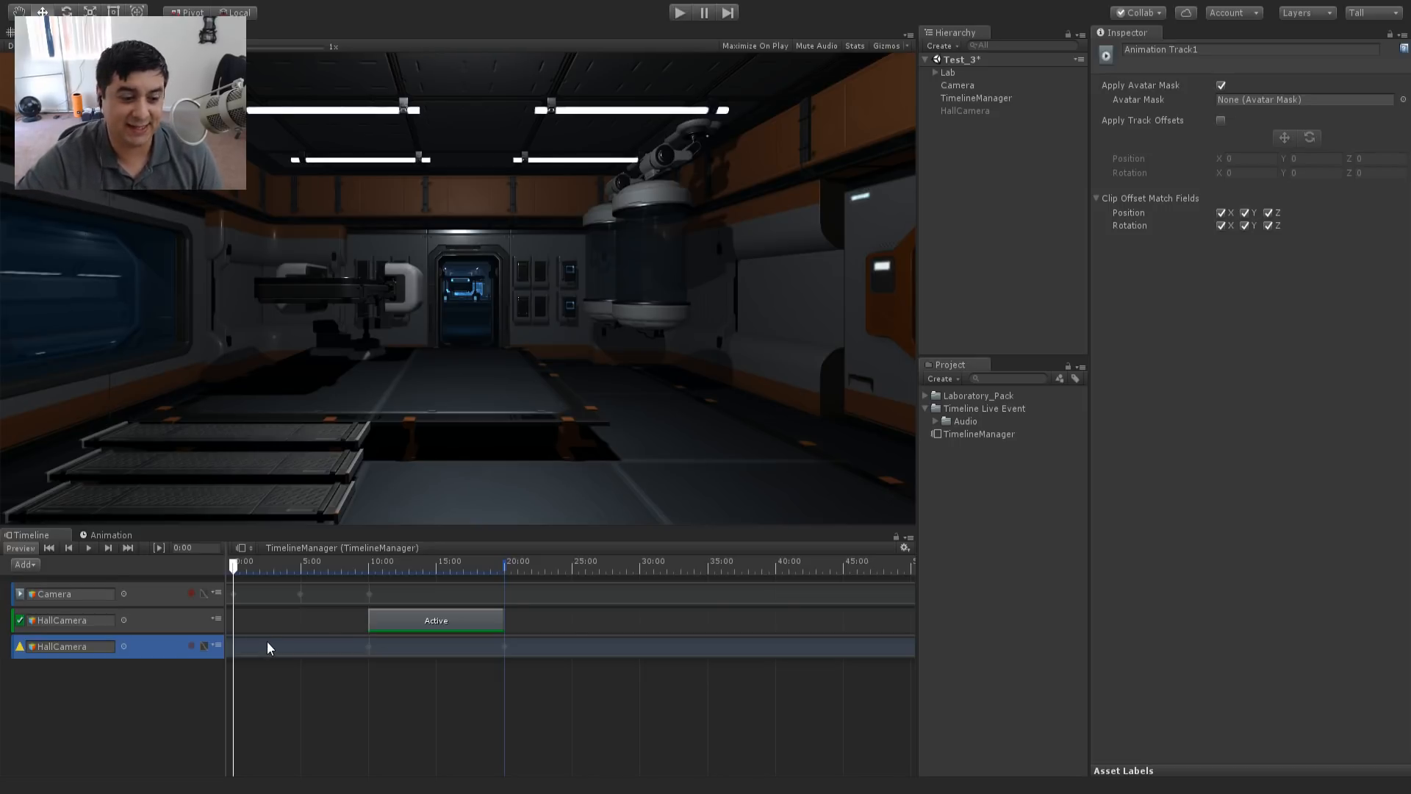
- Locate the Spaceship Bridge Instrumental Amb clip in the Audio folder and add an empty audio track to the timeline
left_click(935, 420)
left_click(1008, 436)
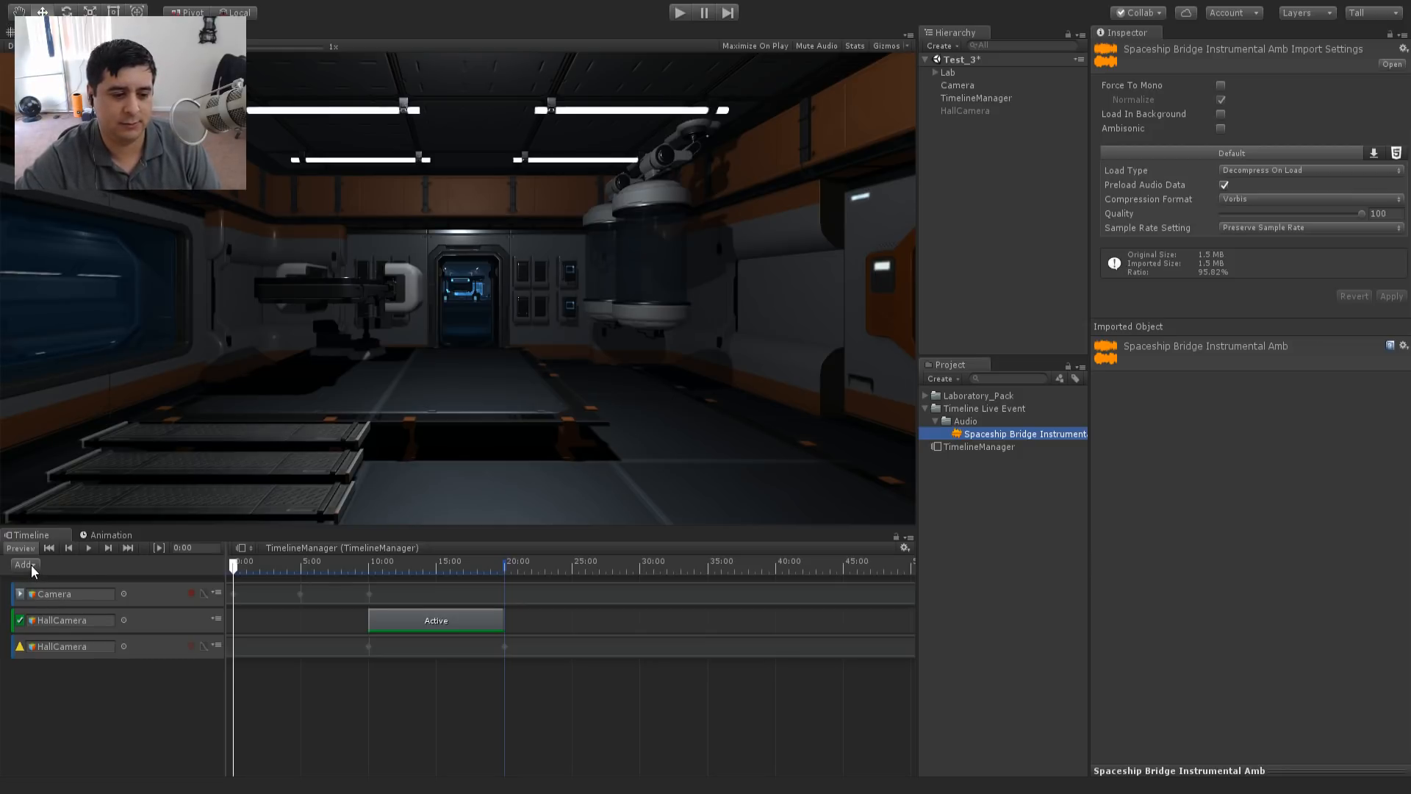
left_click(101, 634)
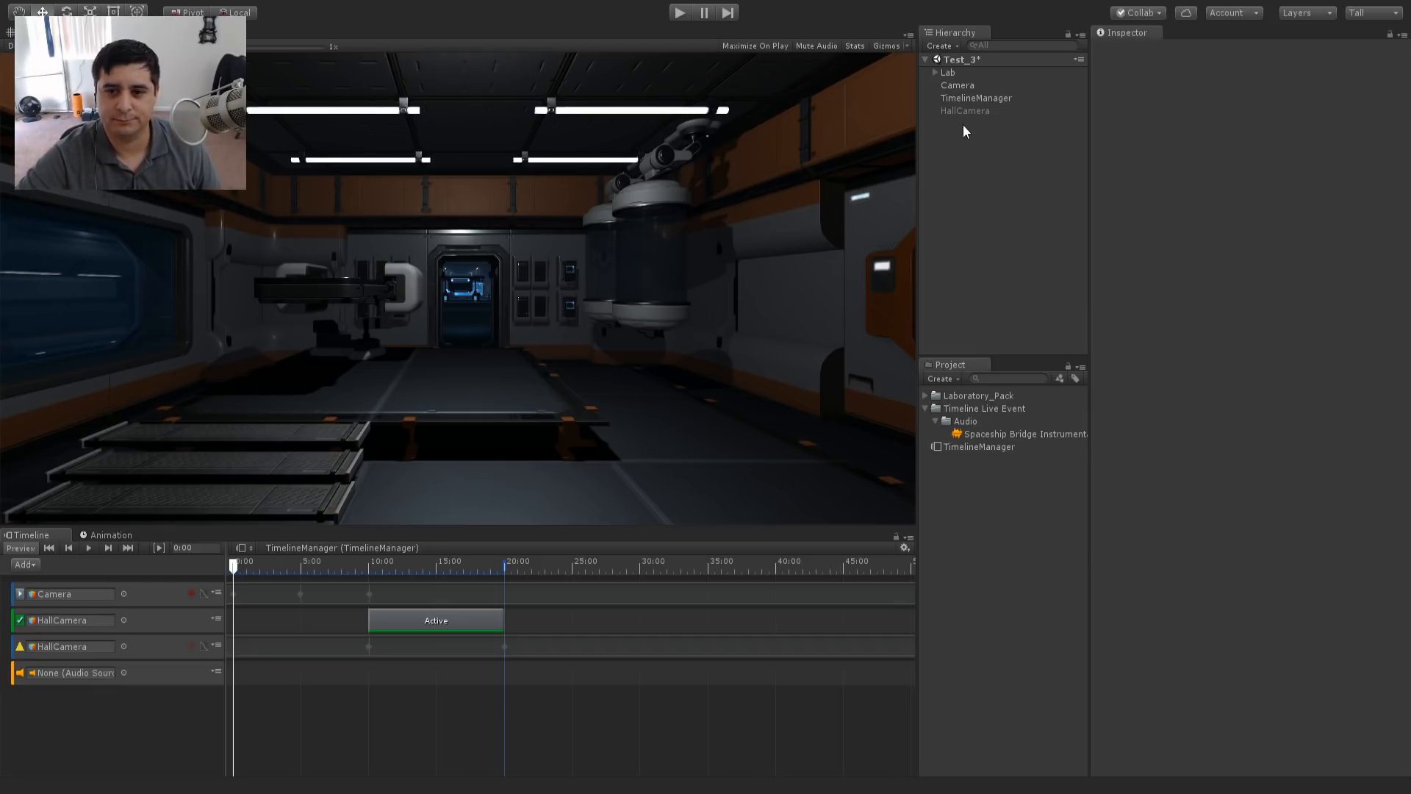
- Create an empty game object in the scene and name it Audio
key("ctrl+shift+n")
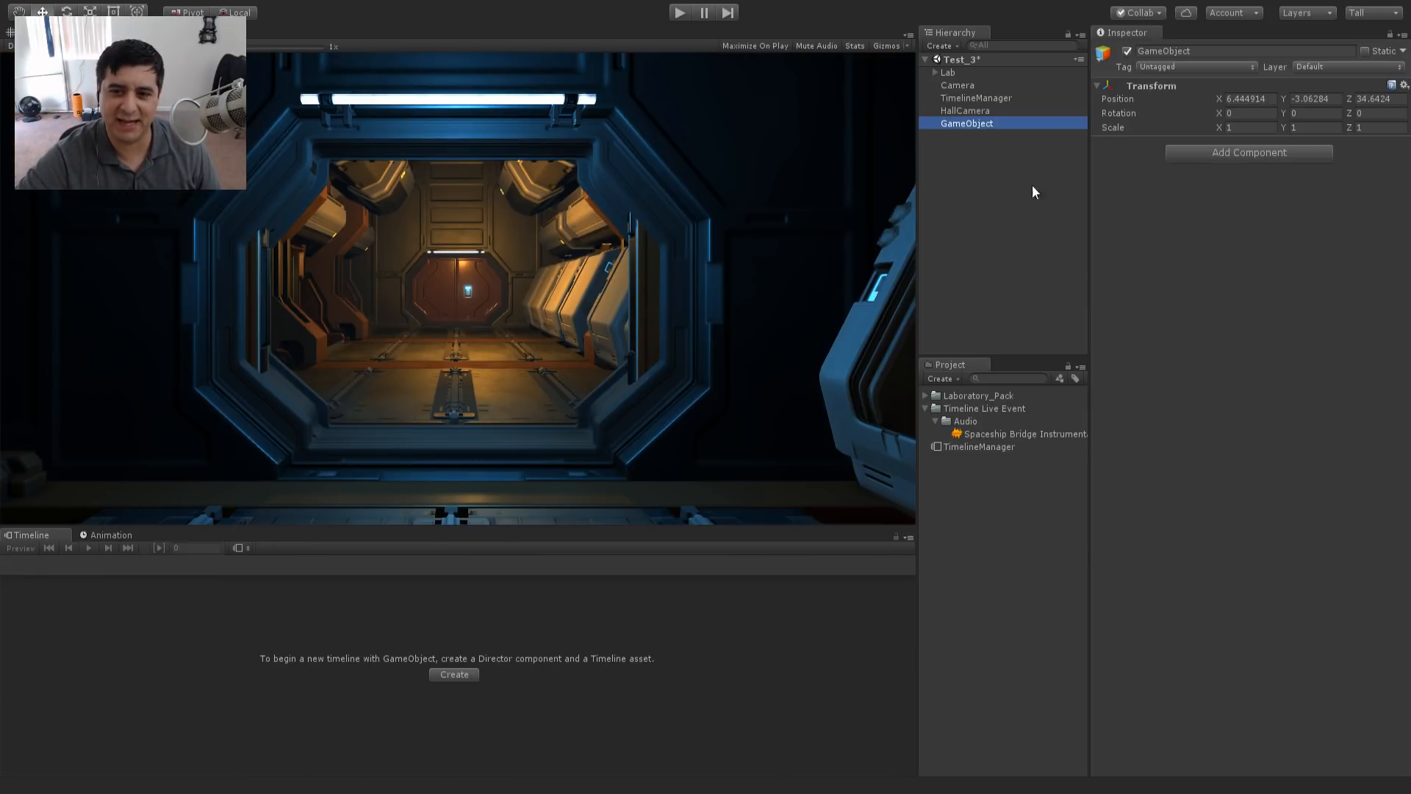
left_click(949, 123)
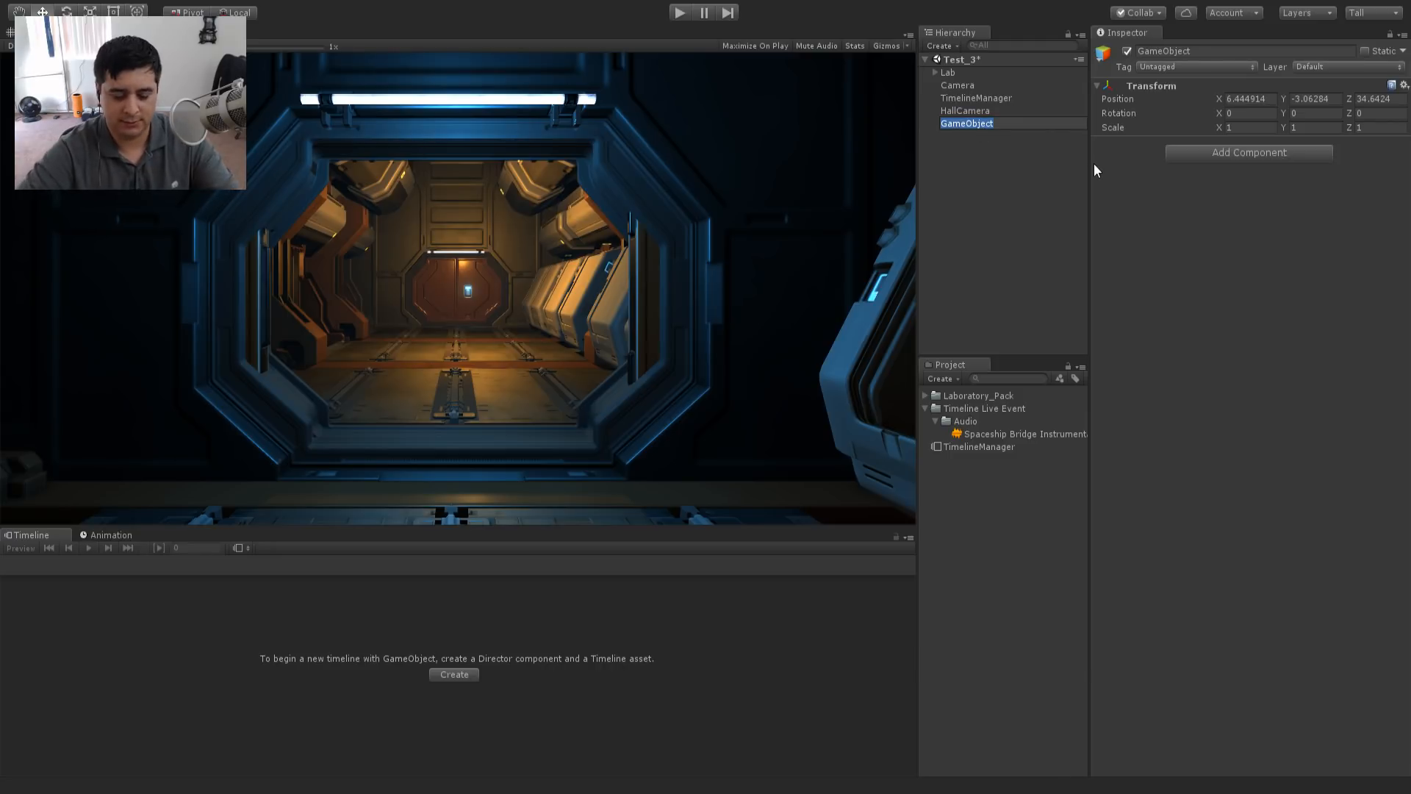
type("Audio")
key("Return")
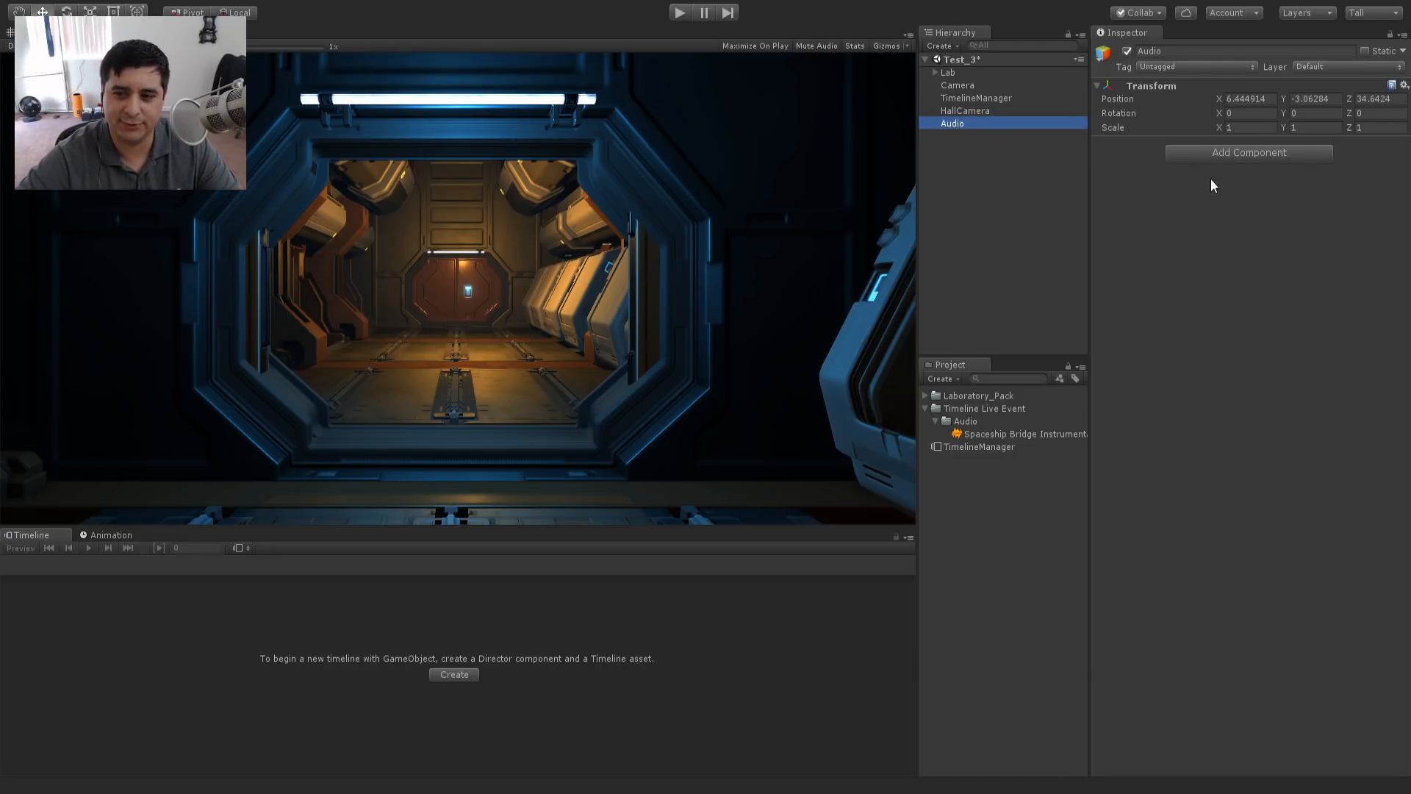
- Give the Audio object an Audio Source using the Spaceship Bridge Instrumental Amb clip, with Play On Awake disabled
left_click(1210, 152)
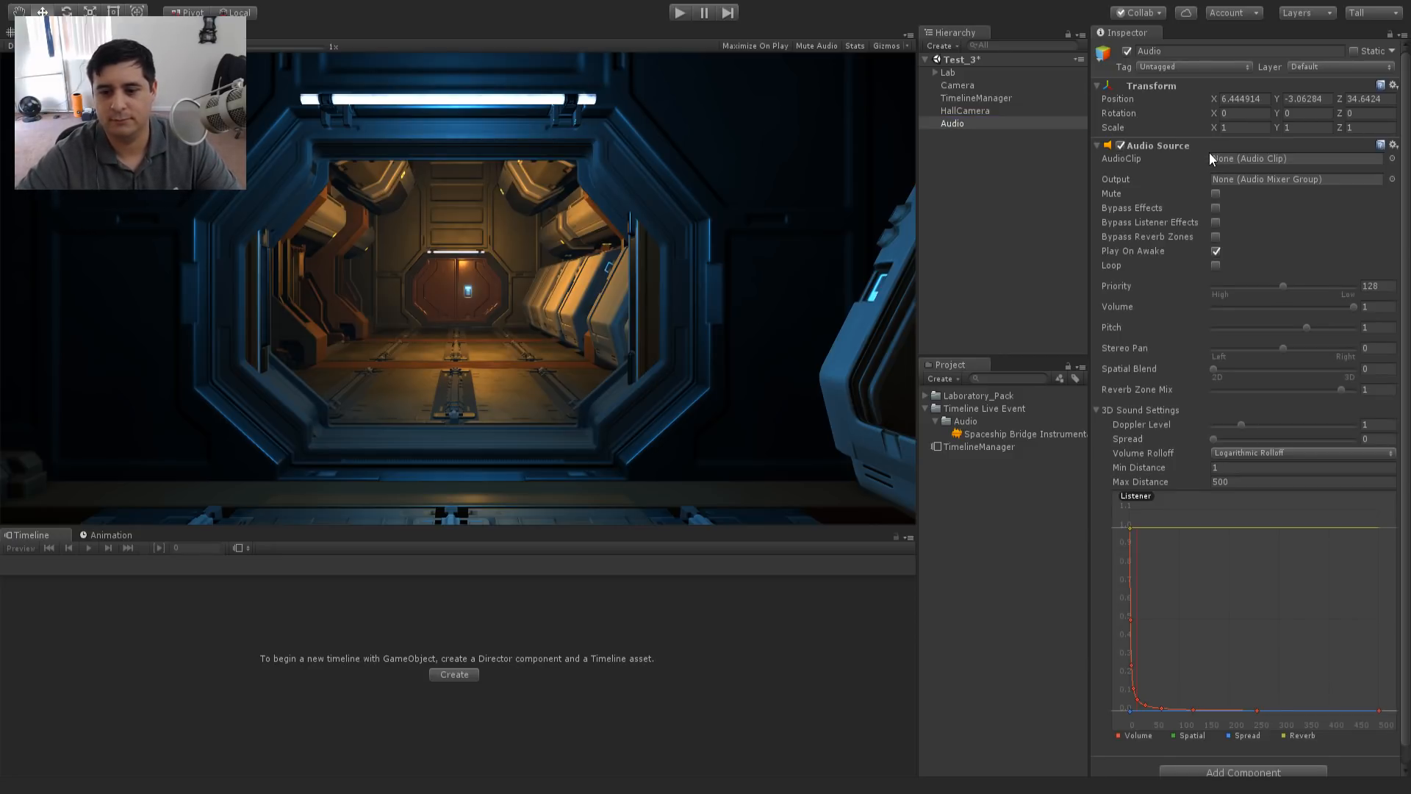
left_click_drag(961, 438, 1239, 162)
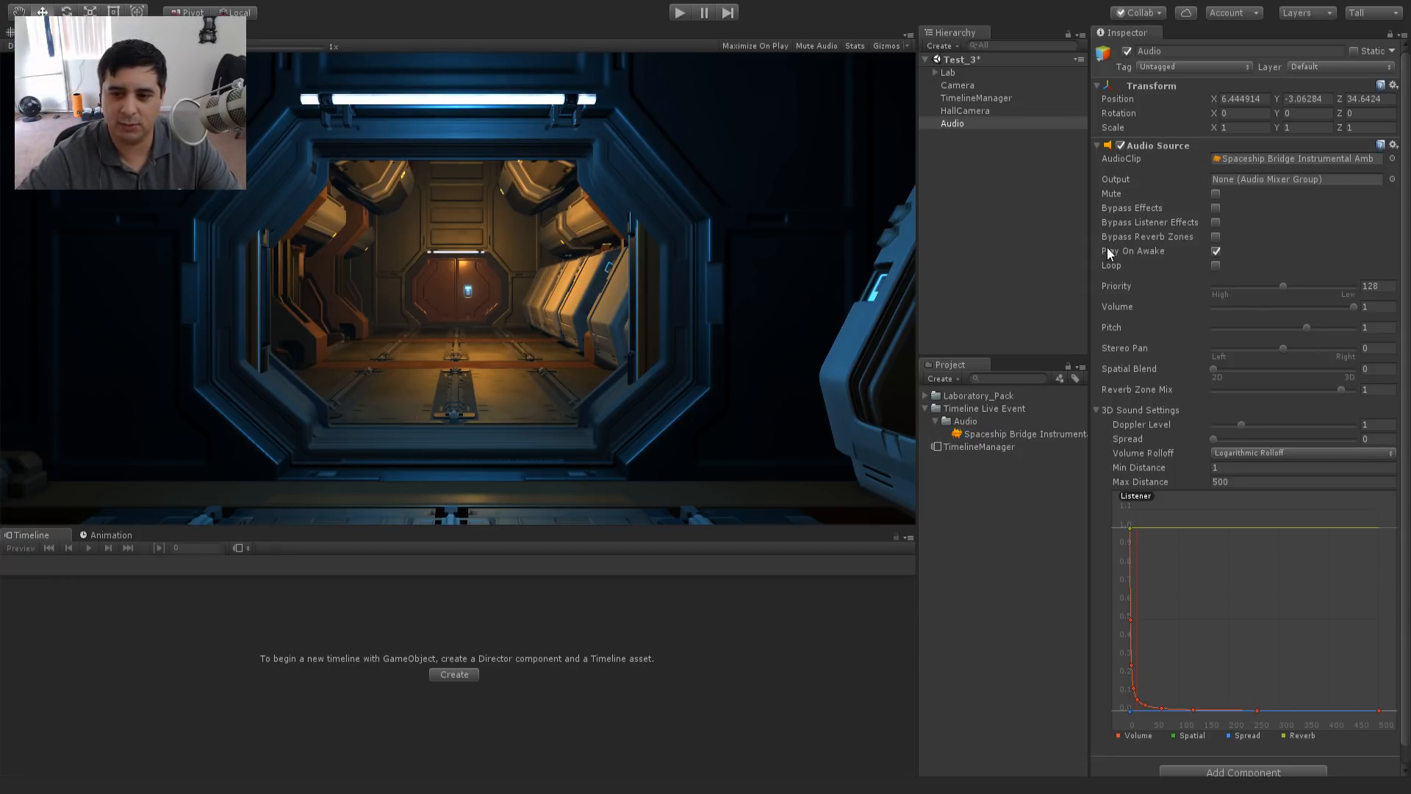
left_click(1216, 252)
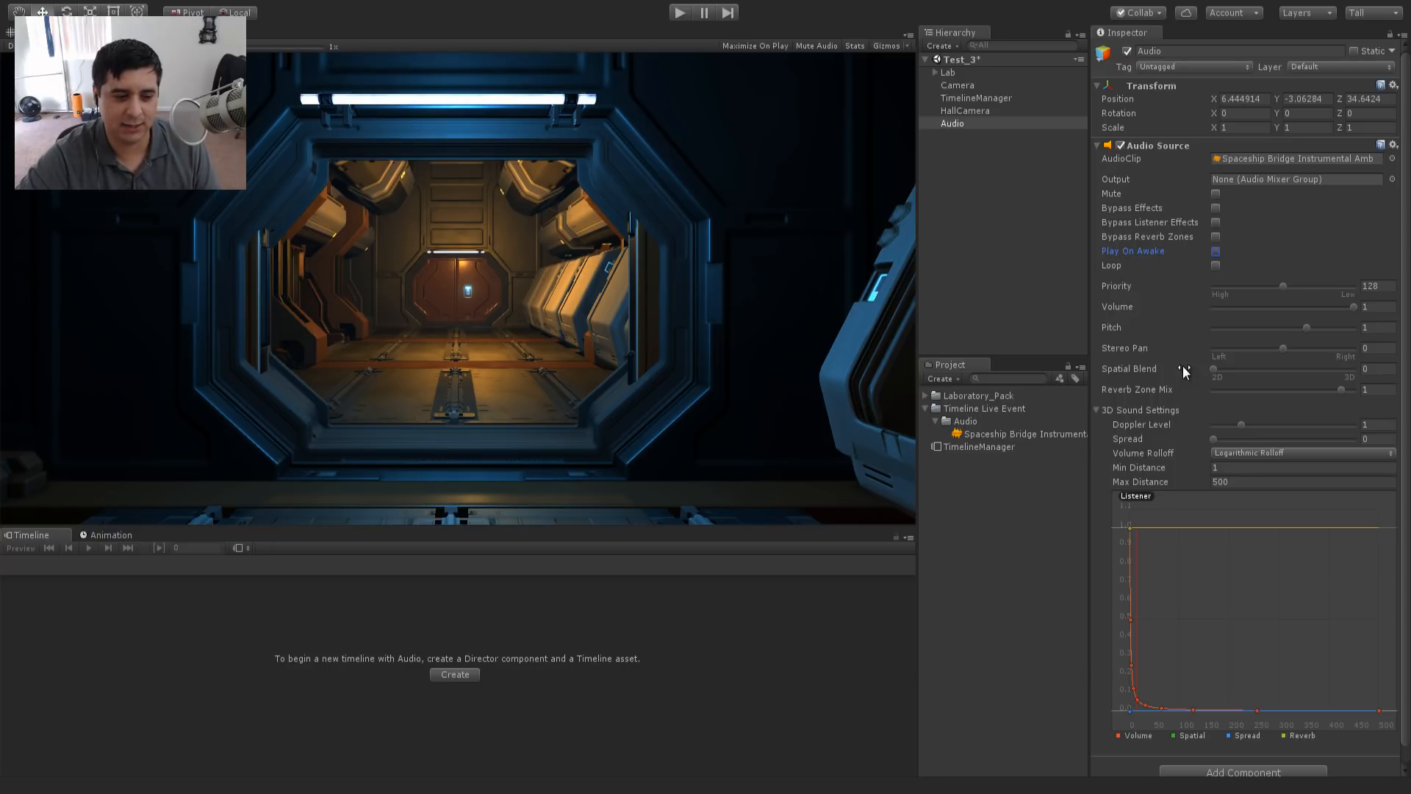
- Reopen TimelineManager's timeline, bind the Audio object to the empty audio track, and scrub to 7:28
left_click(981, 97)
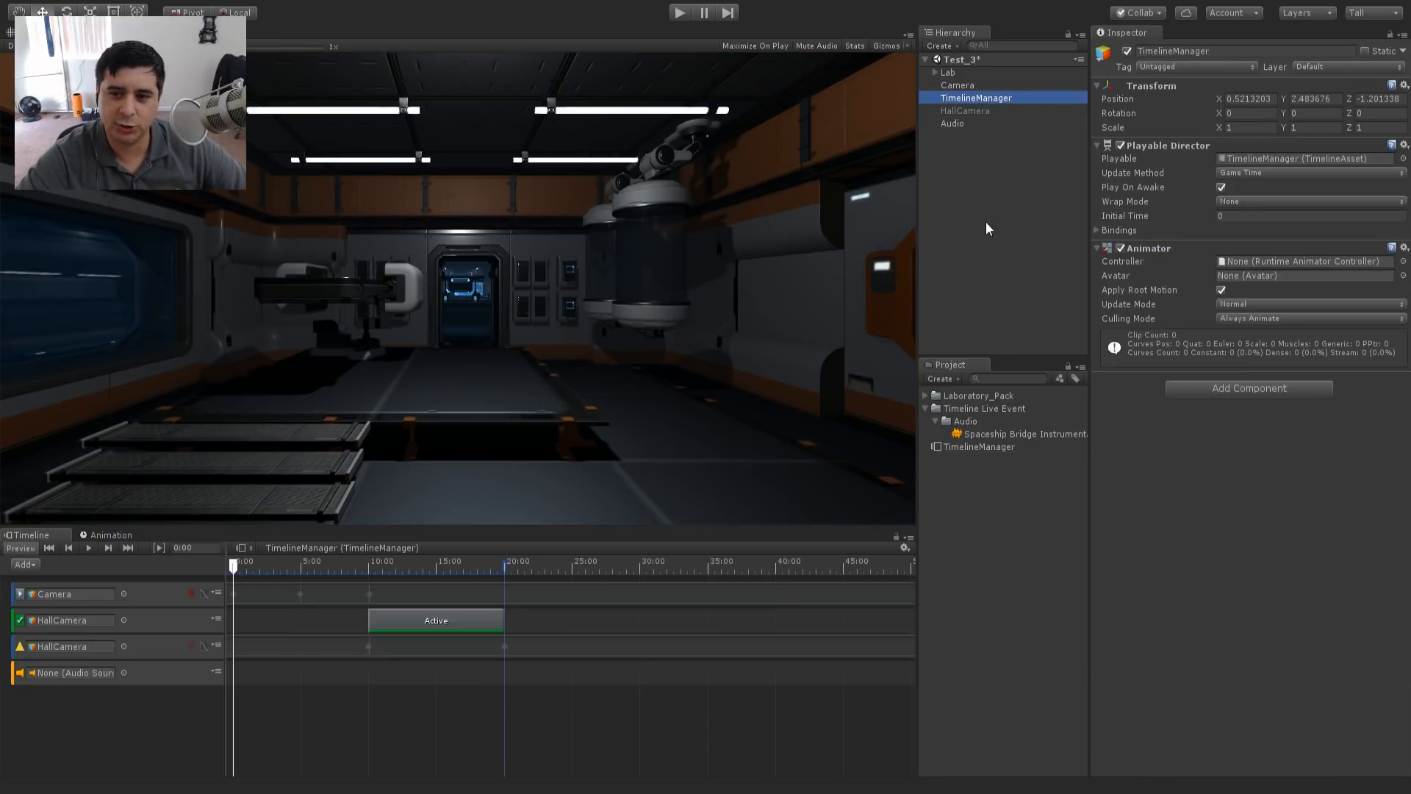
left_click_drag(958, 122, 98, 673)
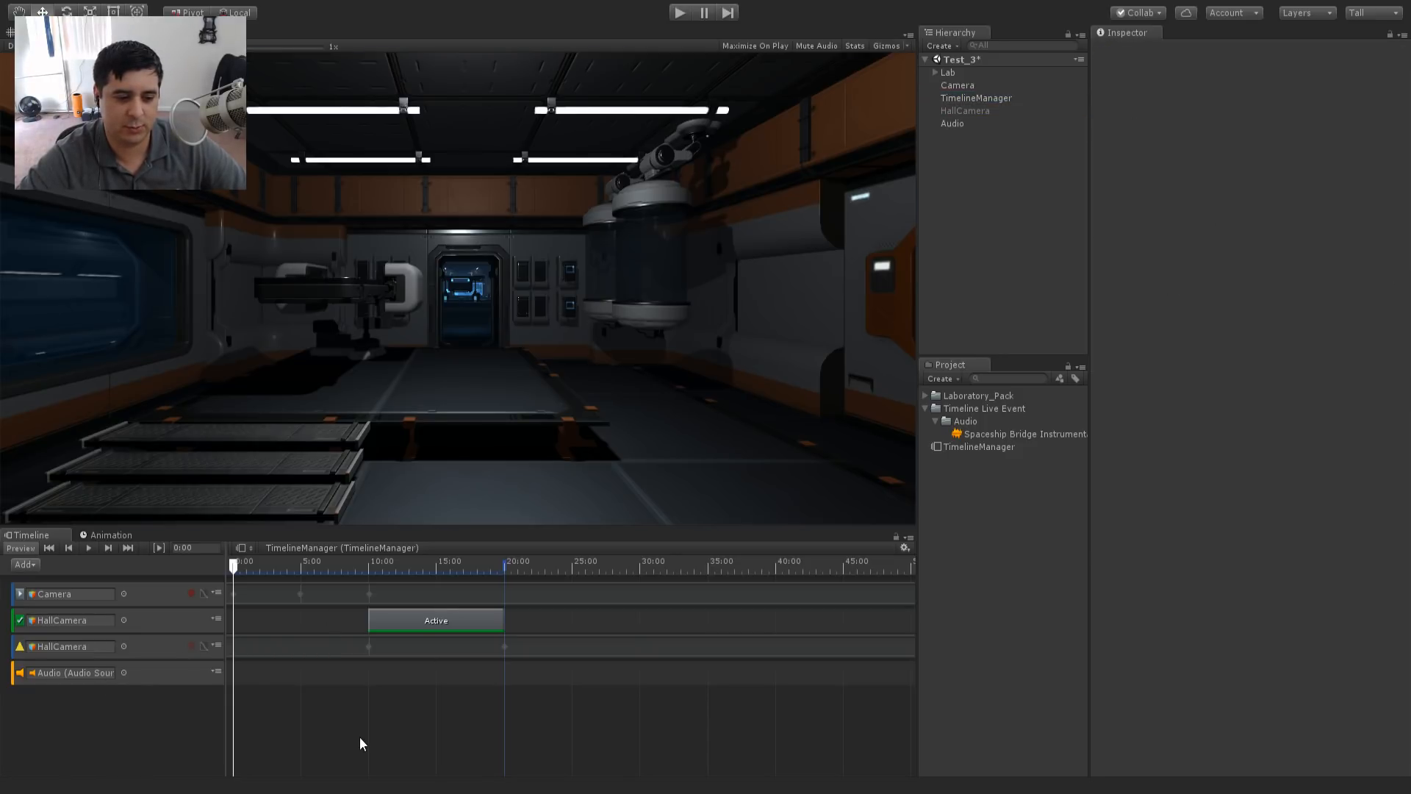
left_click(81, 675)
left_click_drag(243, 563, 280, 560)
left_click(111, 673)
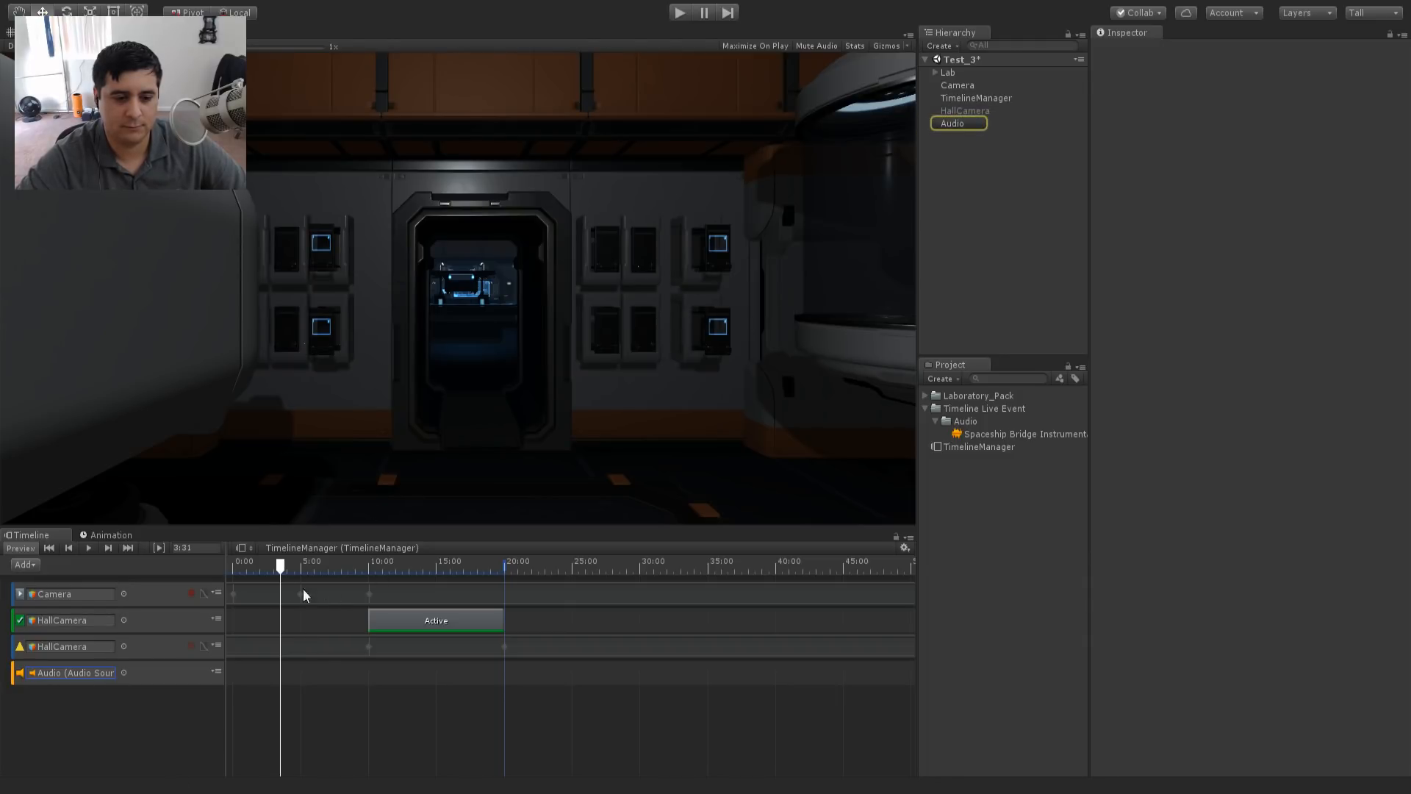
left_click_drag(281, 564, 333, 565)
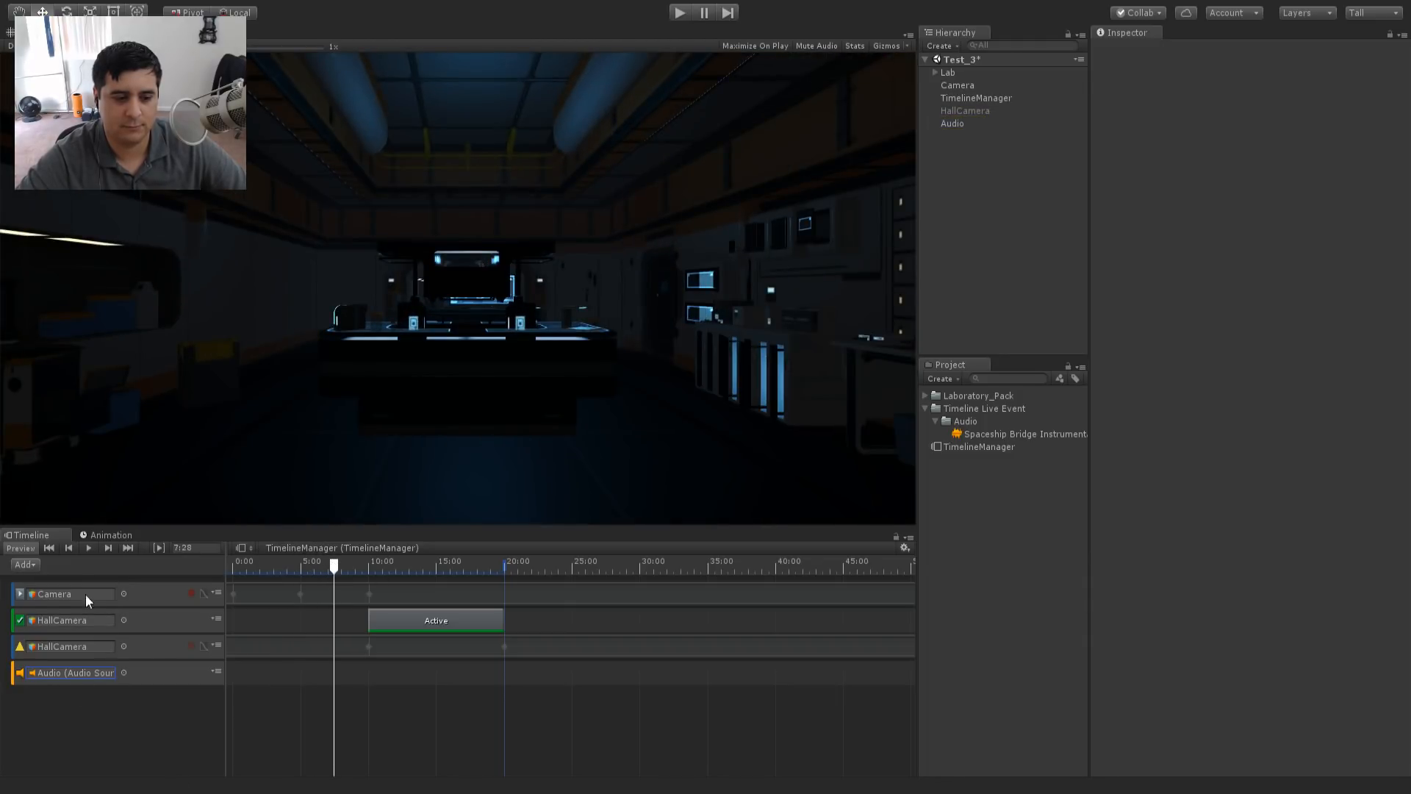
- Place Spaceship Bridge Instrumental Amb on a new audio track, starting at about 11.65 s, and delete the empty audio track
left_click(989, 436)
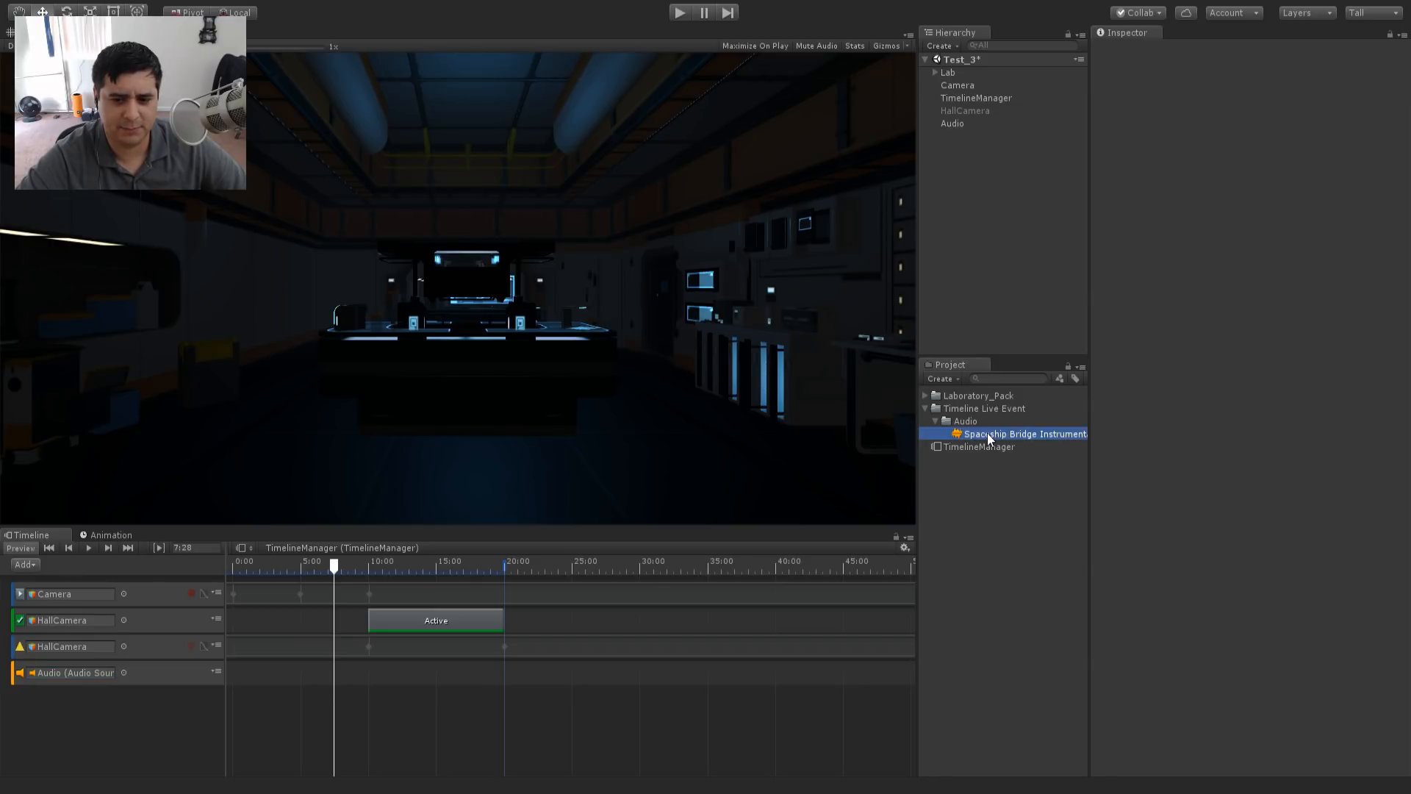
left_click_drag(989, 439, 152, 706)
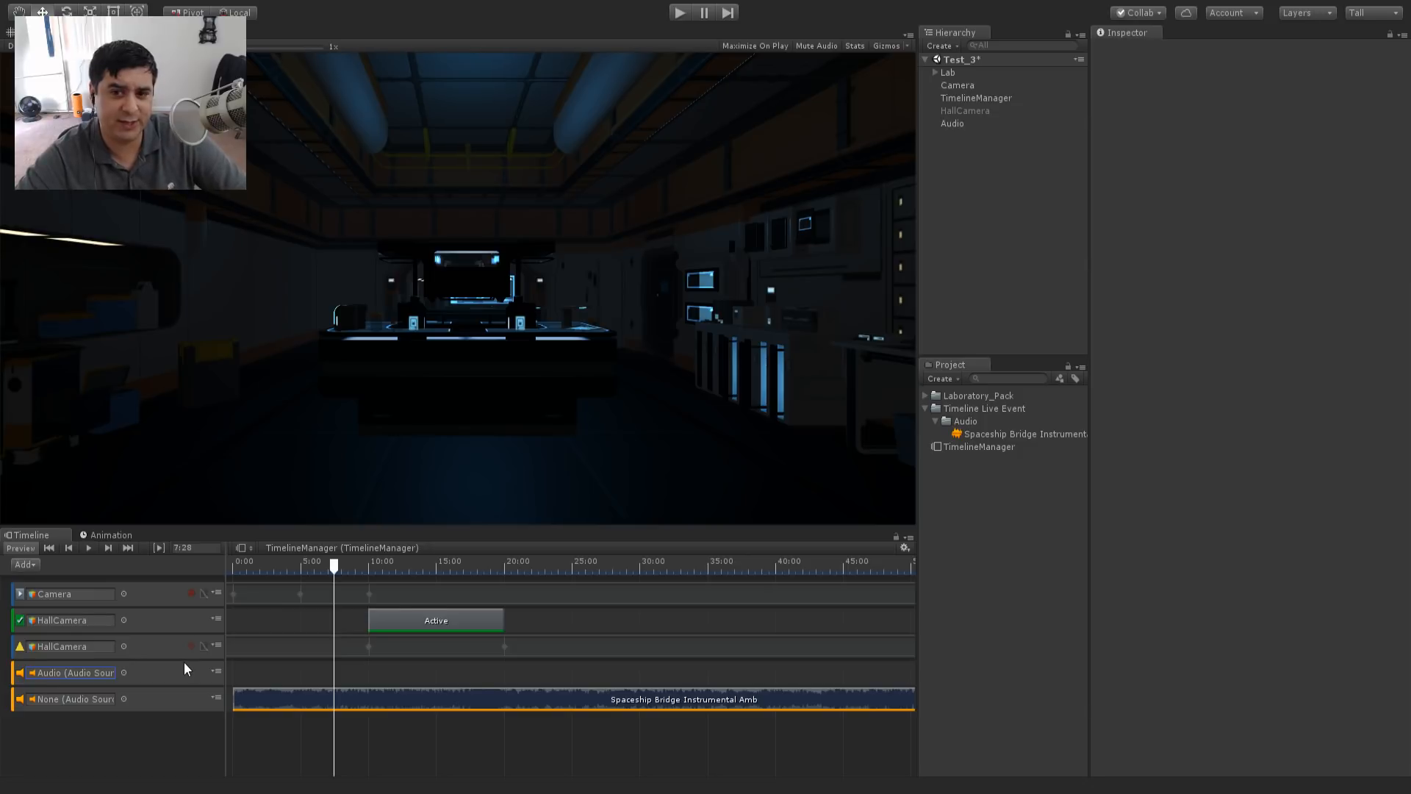
left_click_drag(318, 695, 477, 698)
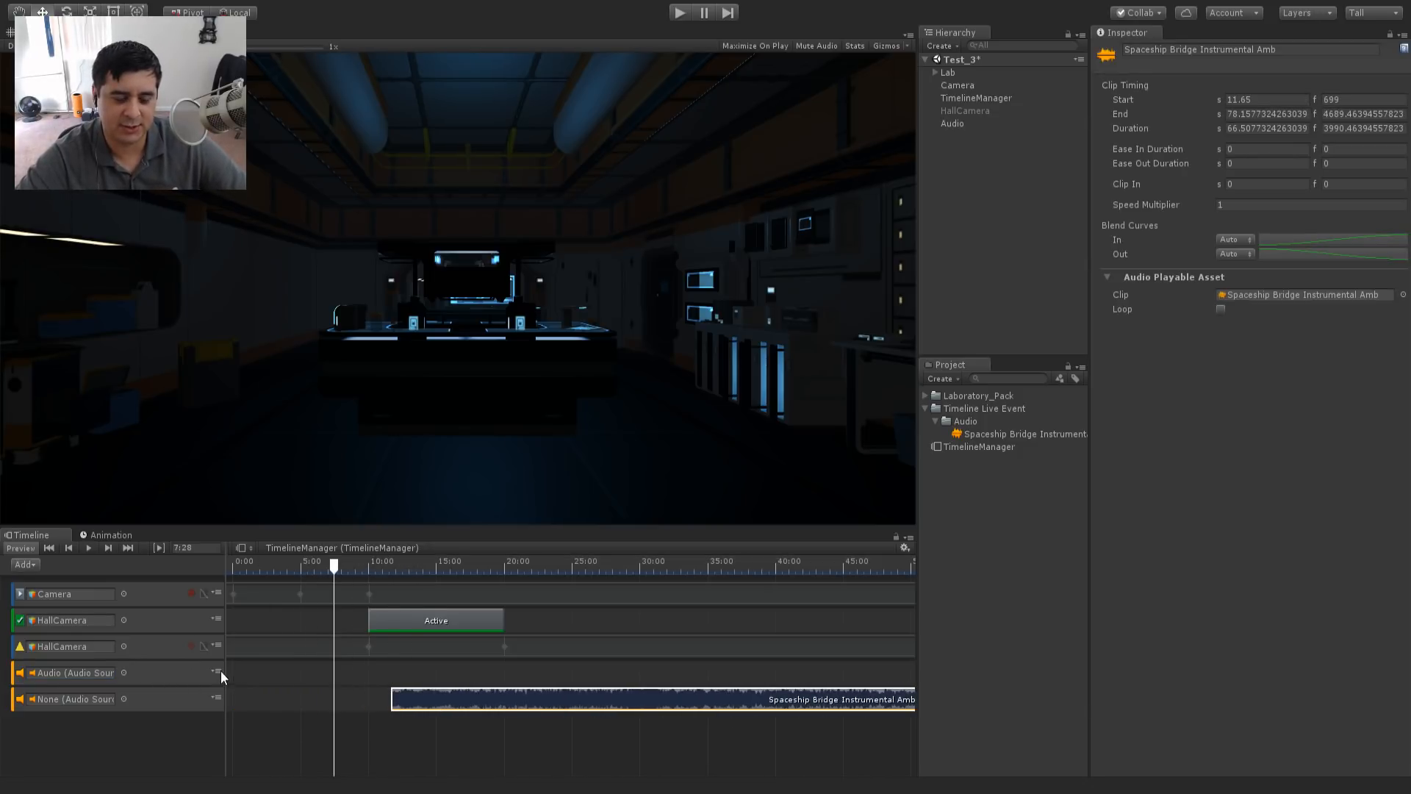
left_click(155, 671)
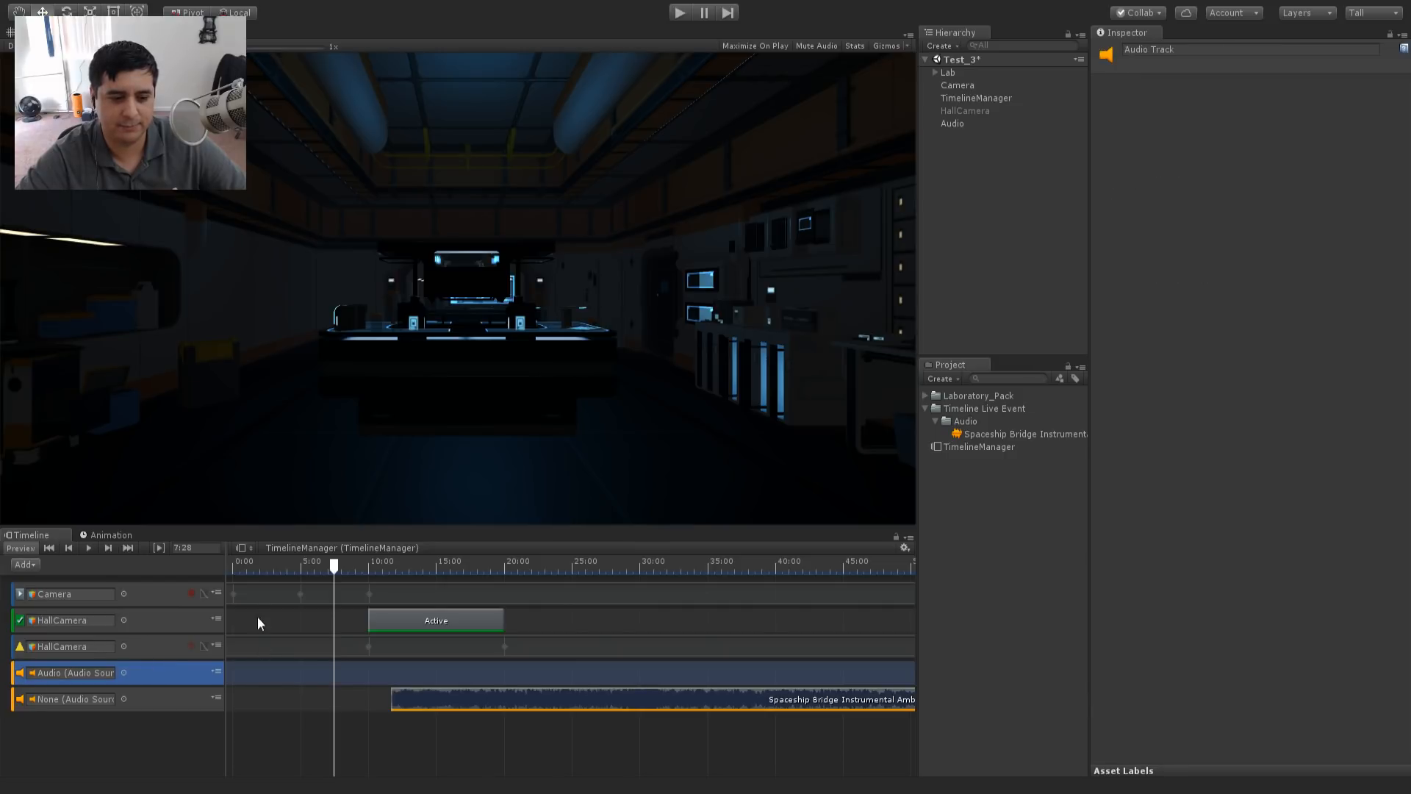
key("Delete")
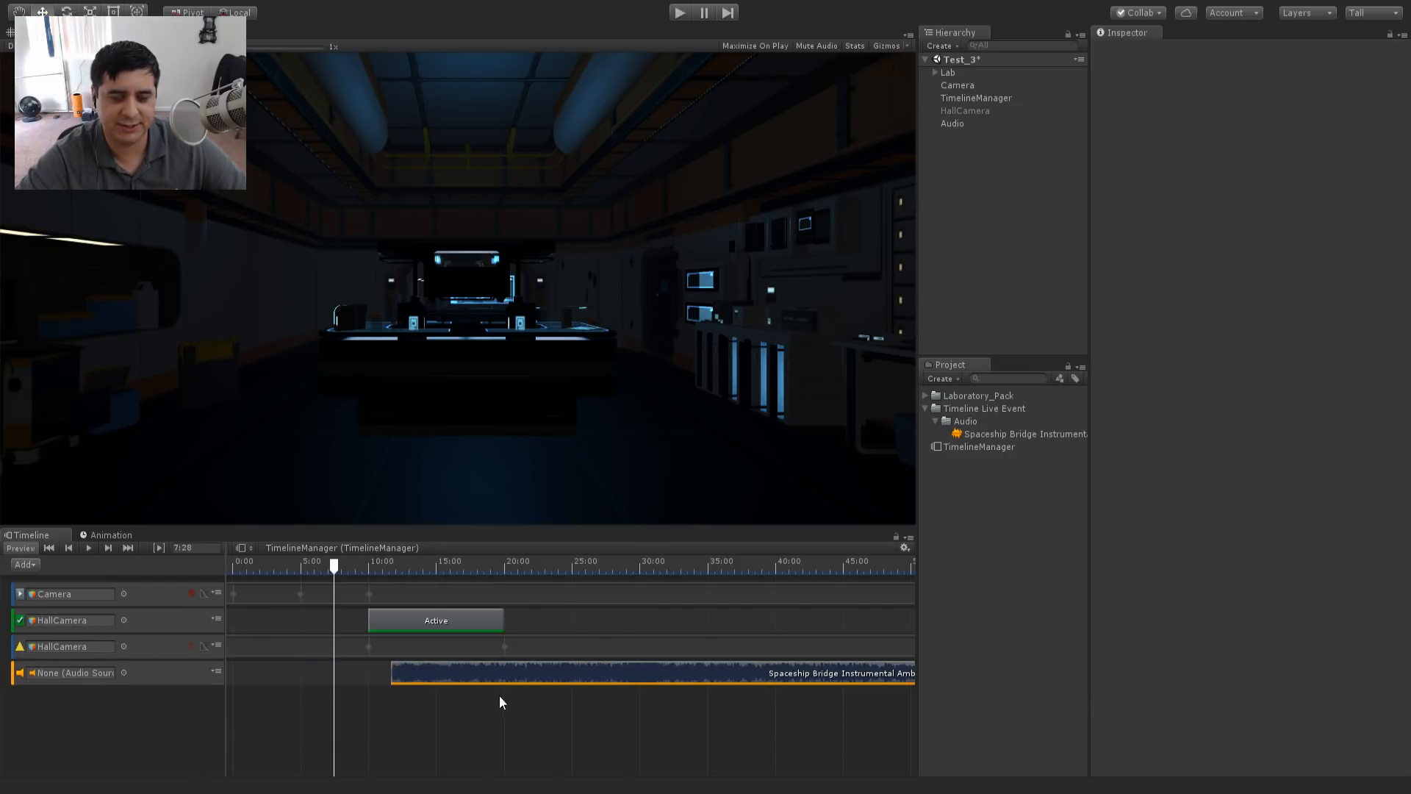
- Move the audio clip to start at frame 1201, where HallCamera's Active clip ends, and trim its end to frame 1496
left_click(598, 672)
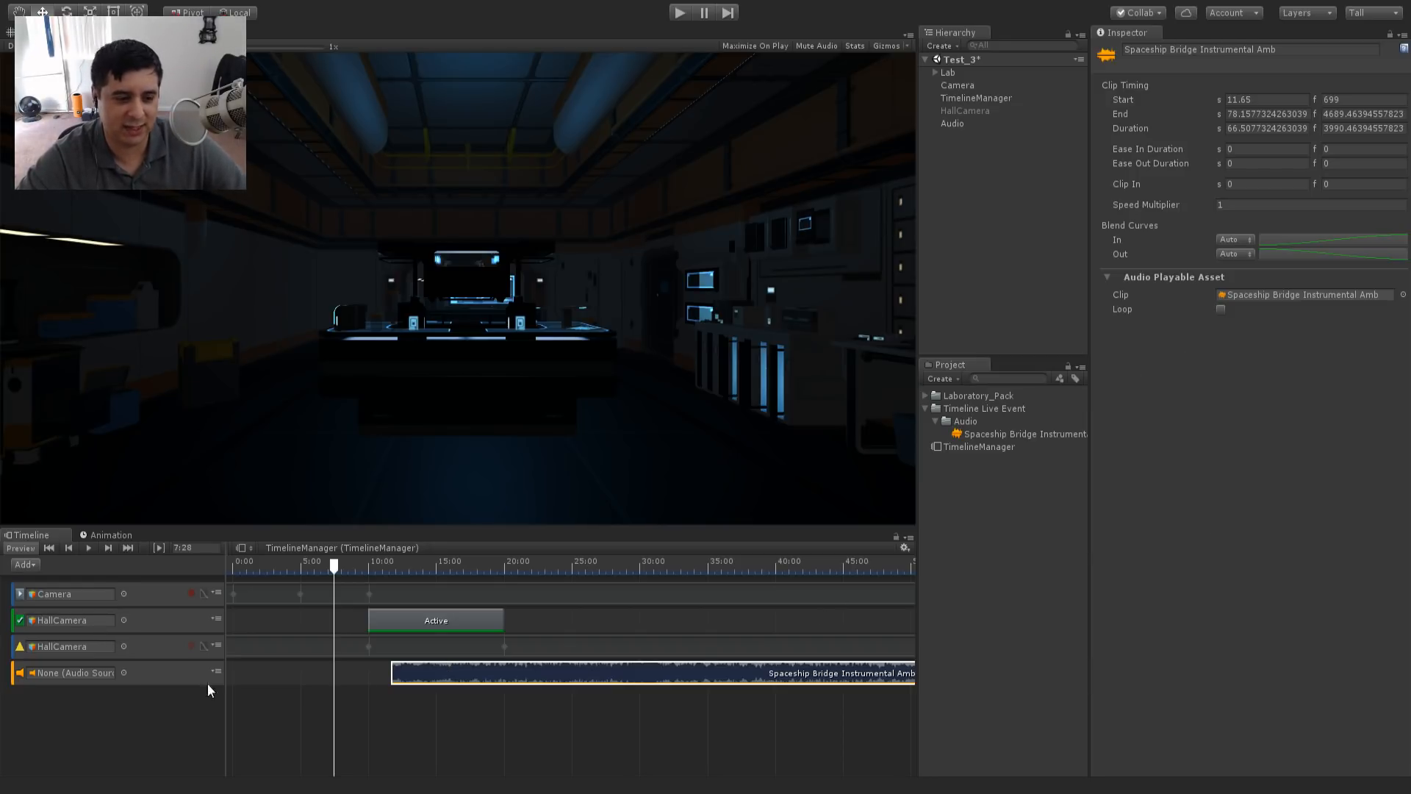
left_click_drag(469, 663, 566, 672)
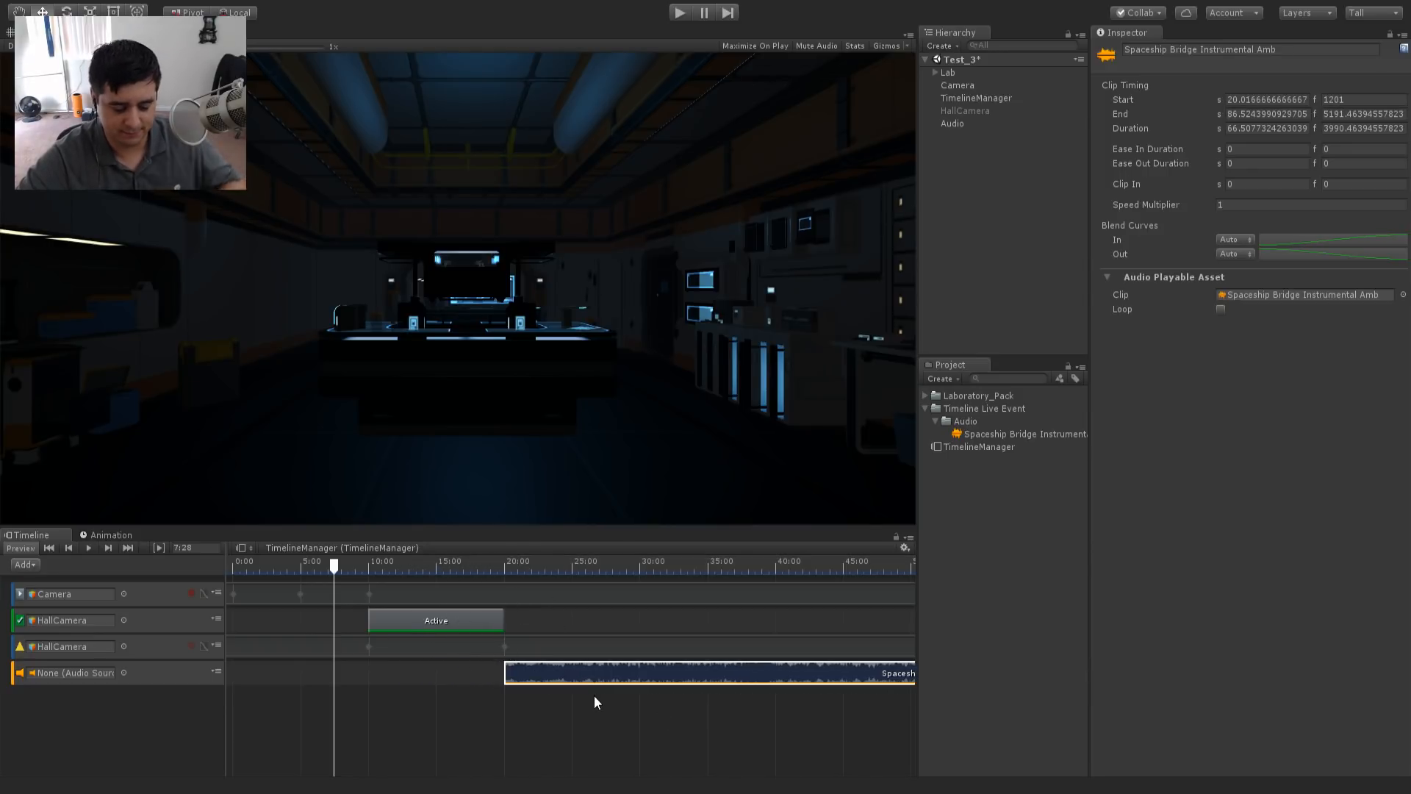
scroll(594, 695, "down", 5)
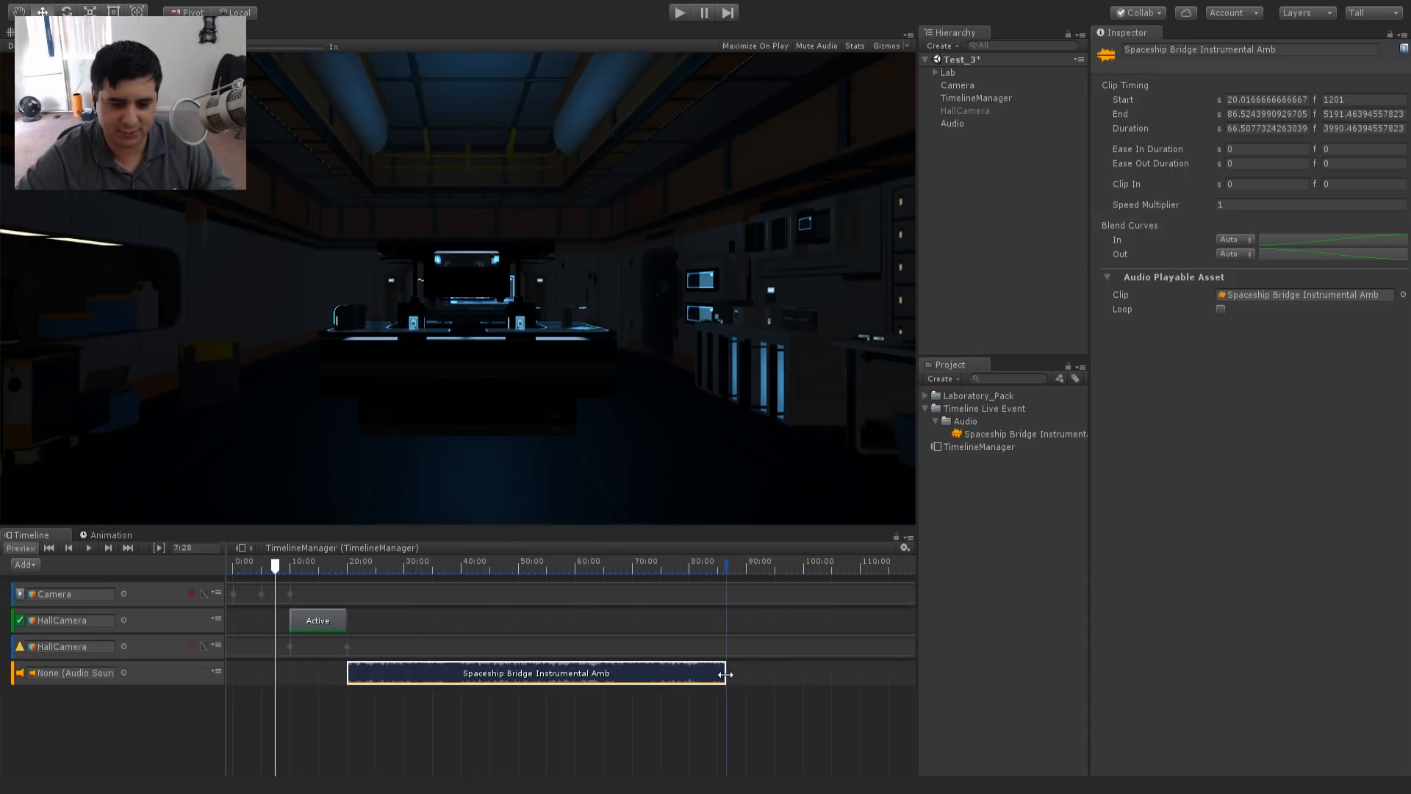
left_click_drag(726, 673, 367, 672)
scroll(381, 613, "up", 5, "alt")
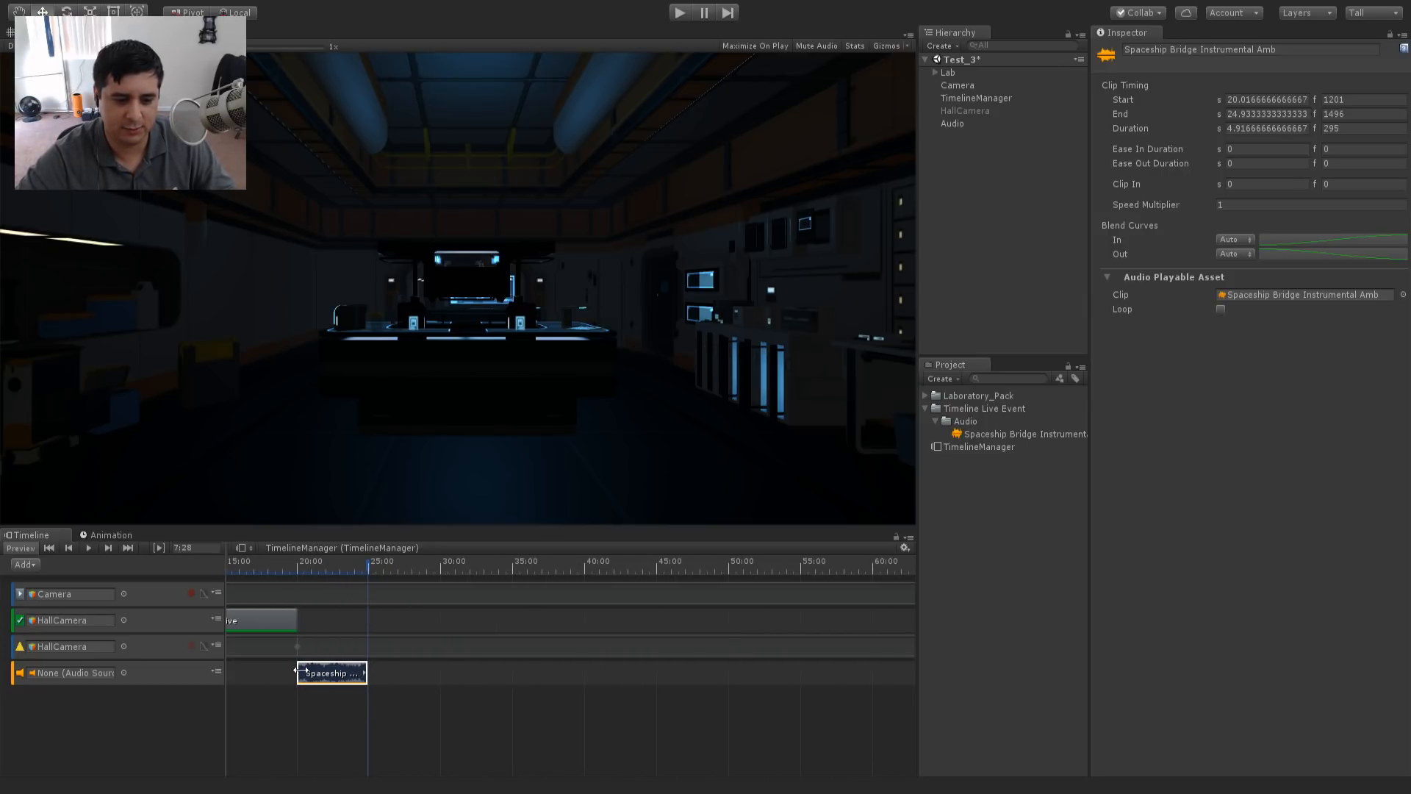
scroll(301, 714, "up", 2)
scroll(301, 708, "up", 3)
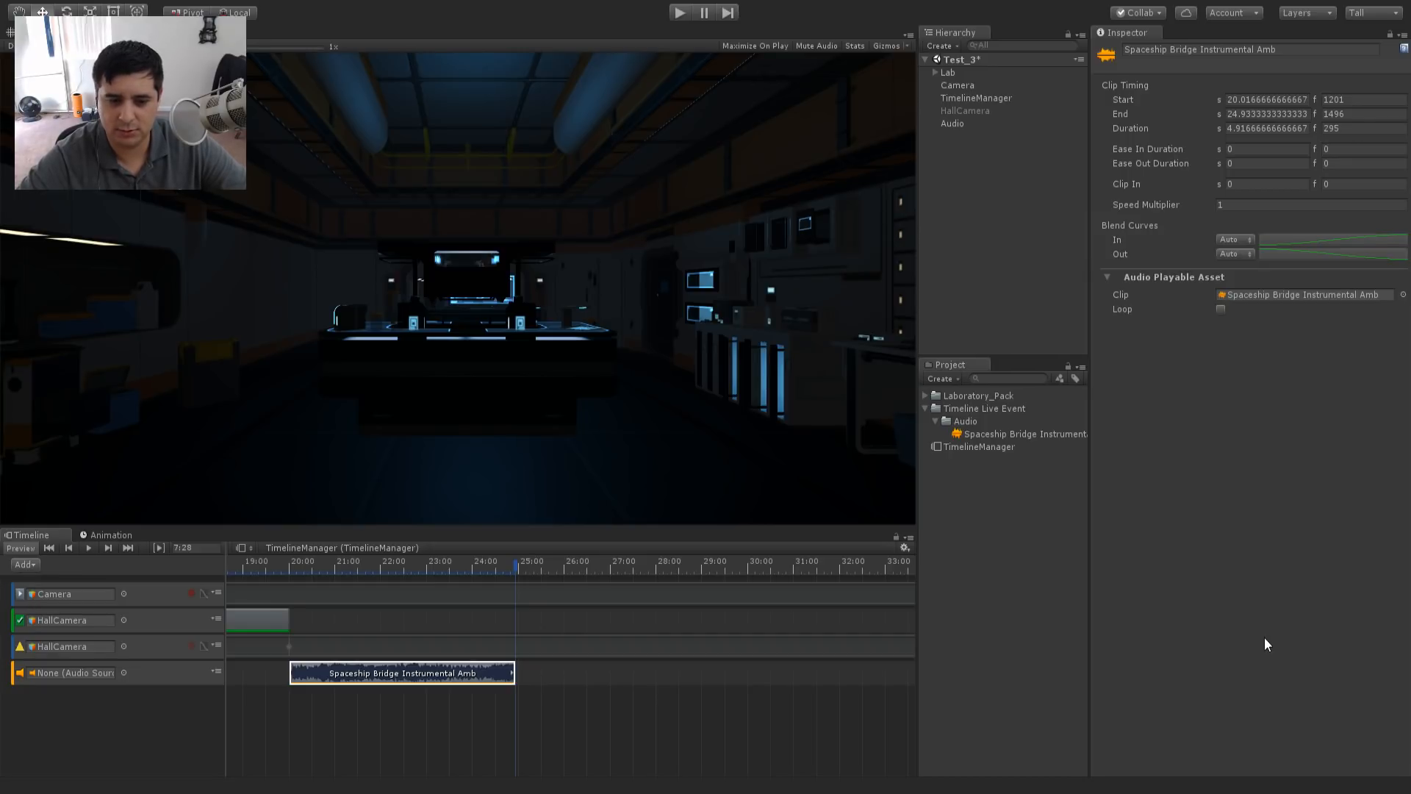
- Bind the Audio object to the remaining audio track as its source, and return the playhead to 0:00
mouse_move(283, 566)
left_mouse_down()
mouse_move(395, 580)
mouse_move(246, 570)
mouse_move(356, 578)
mouse_move(267, 569)
mouse_move(280, 567)
left_mouse_up()
left_click_drag(955, 128, 91, 676)
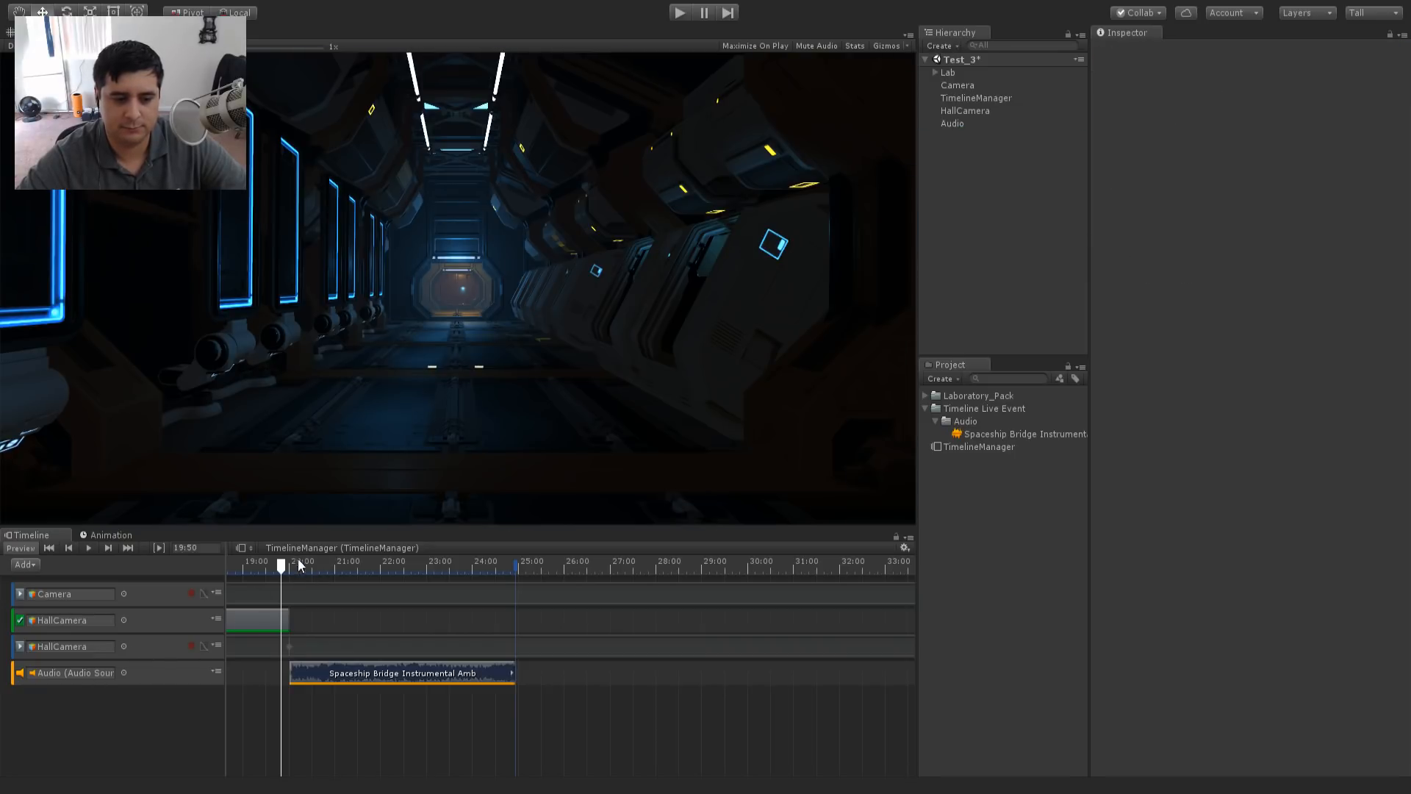
left_click_drag(301, 566, 147, 564)
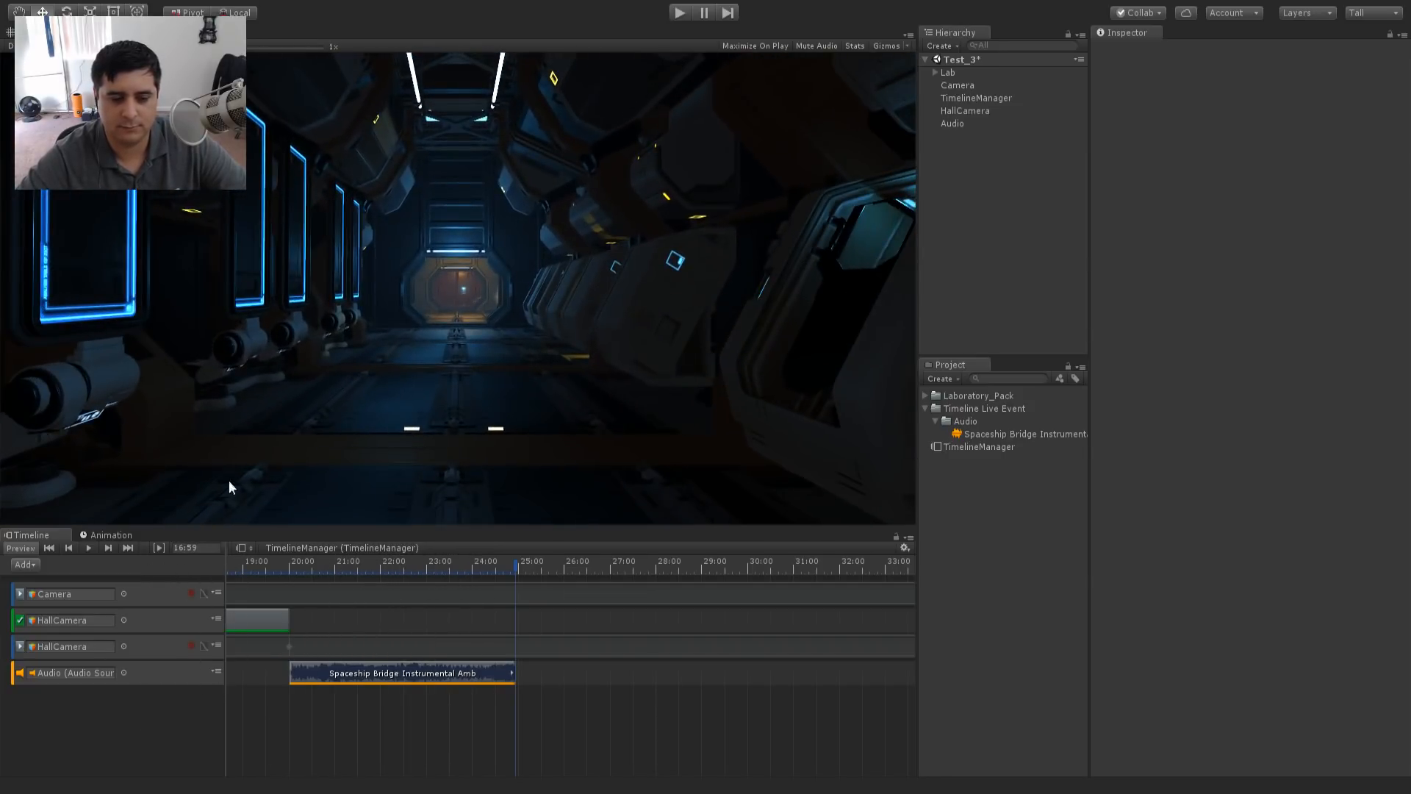
left_click(49, 548)
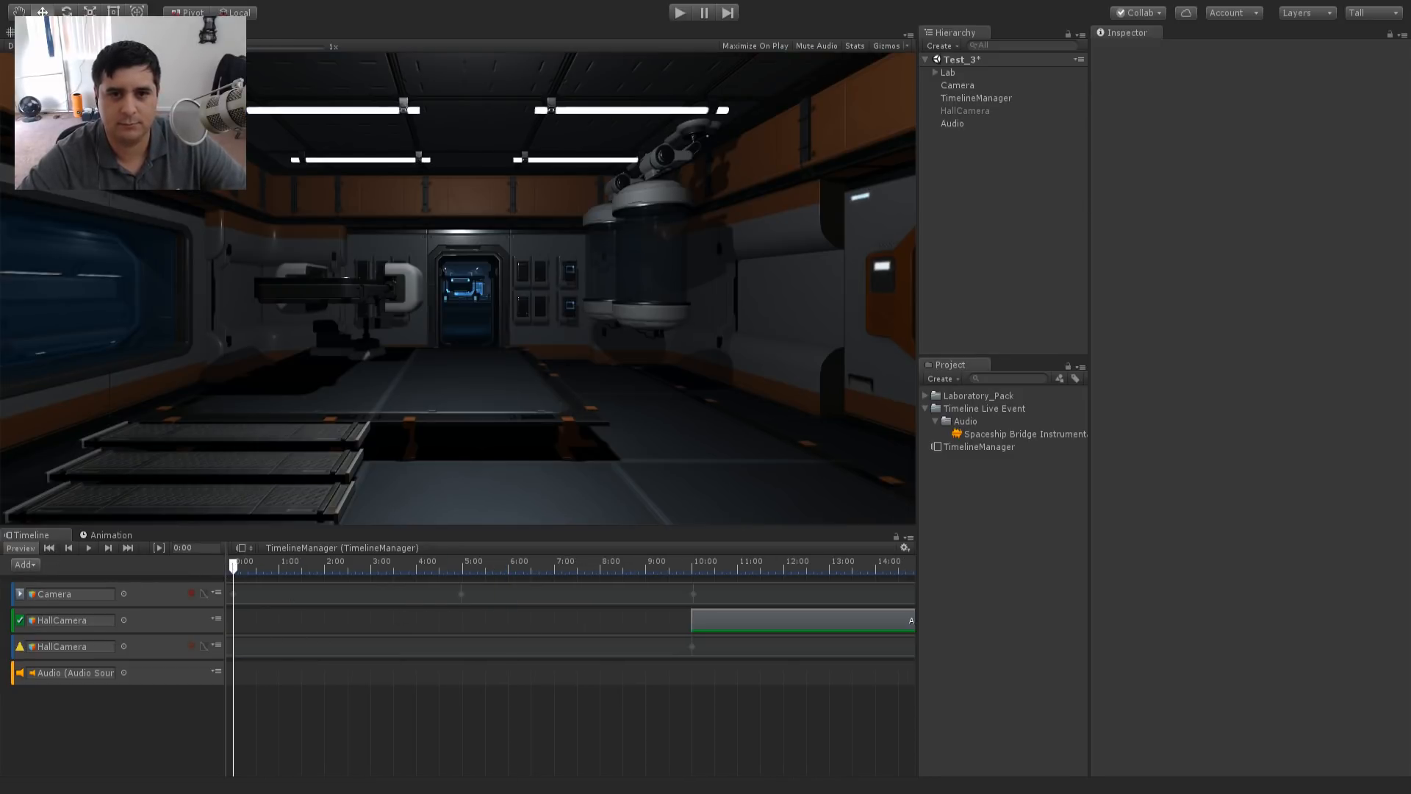
- Play the scene to preview the camera sequence, with all clips on the timeline in view
left_click(680, 13)
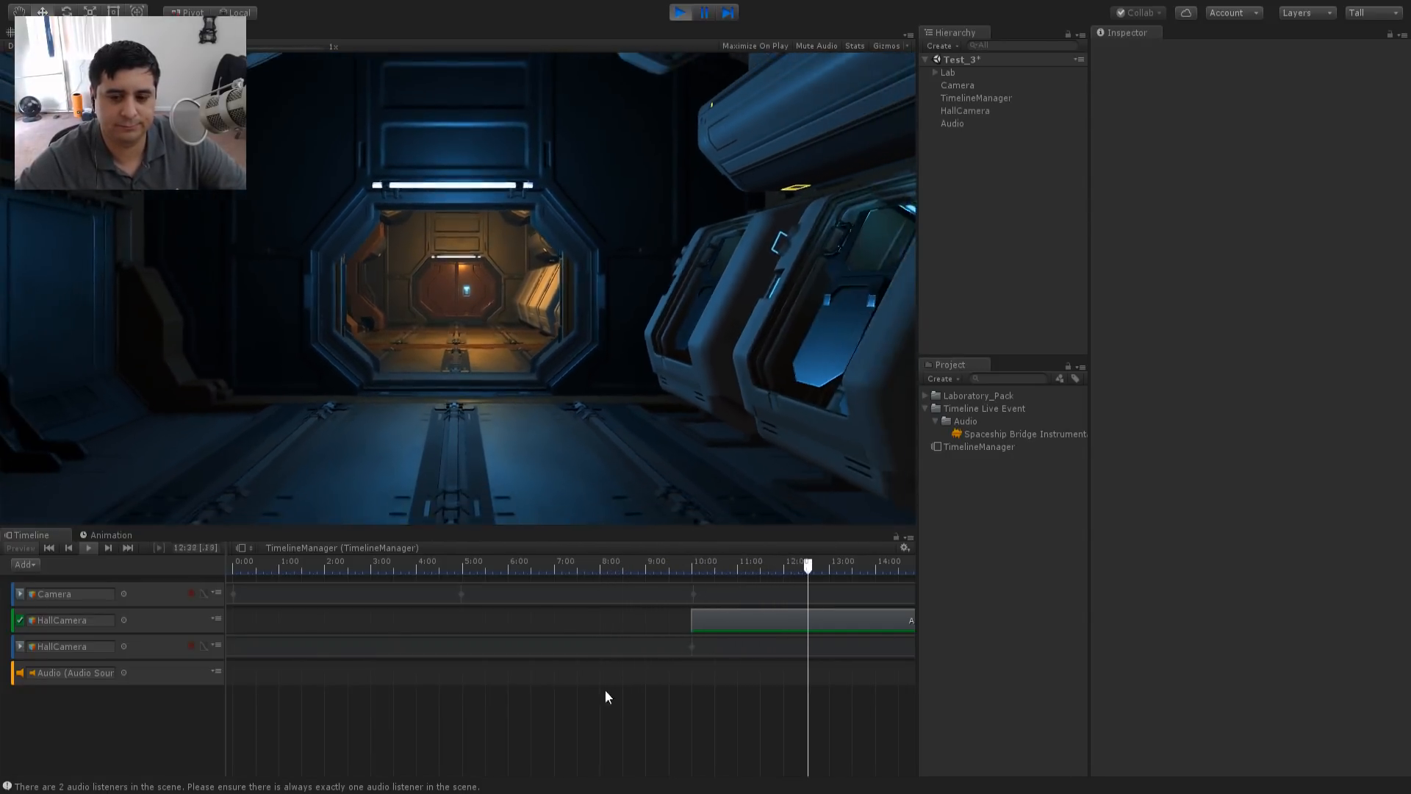
scroll(600, 654, "down", 5)
scroll(668, 685, "down", 1)
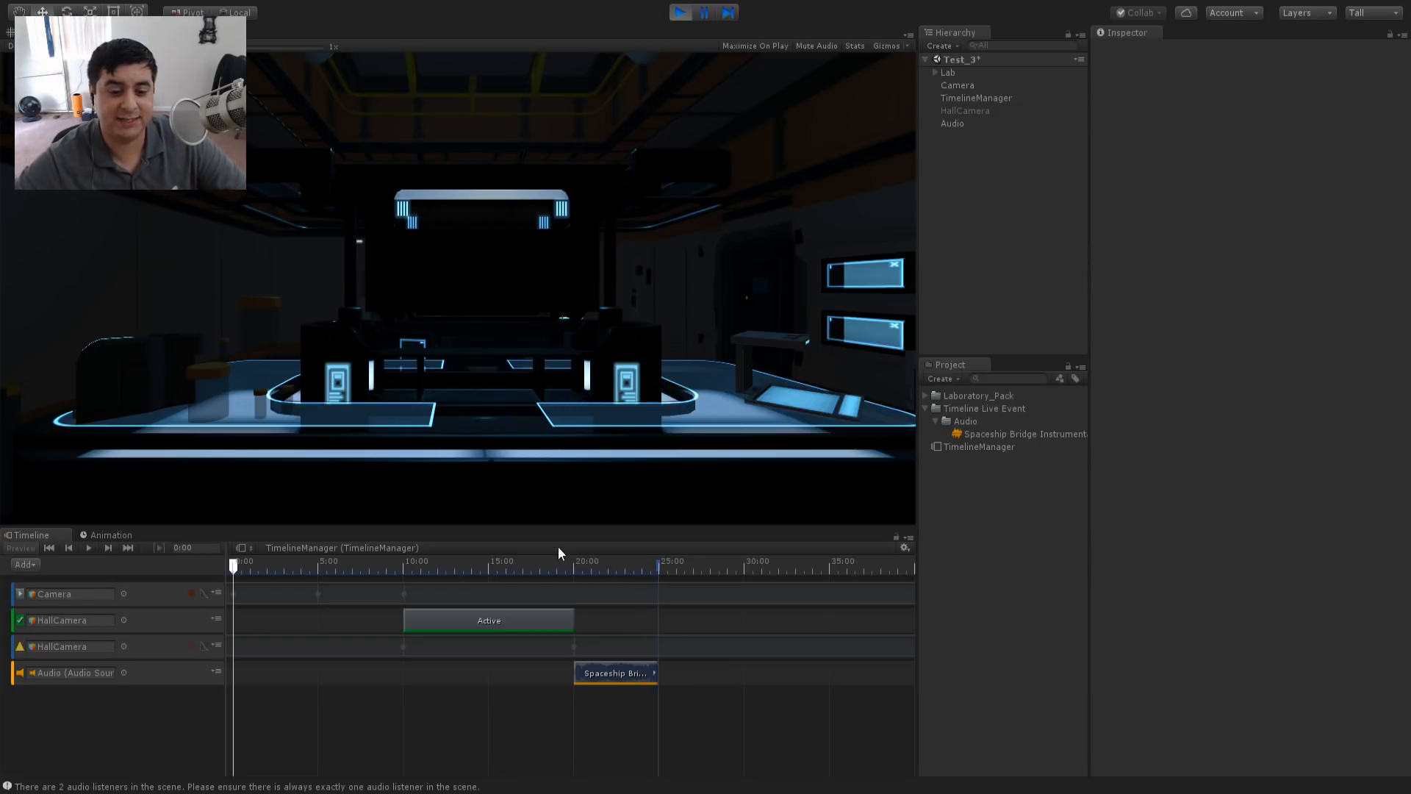
- Scrub the timeline to about 18:37 and 23:37 to check the hallway shot and audio section, returning the playhead to 0:00
left_click(578, 566)
left_click_drag(578, 569, 549, 579)
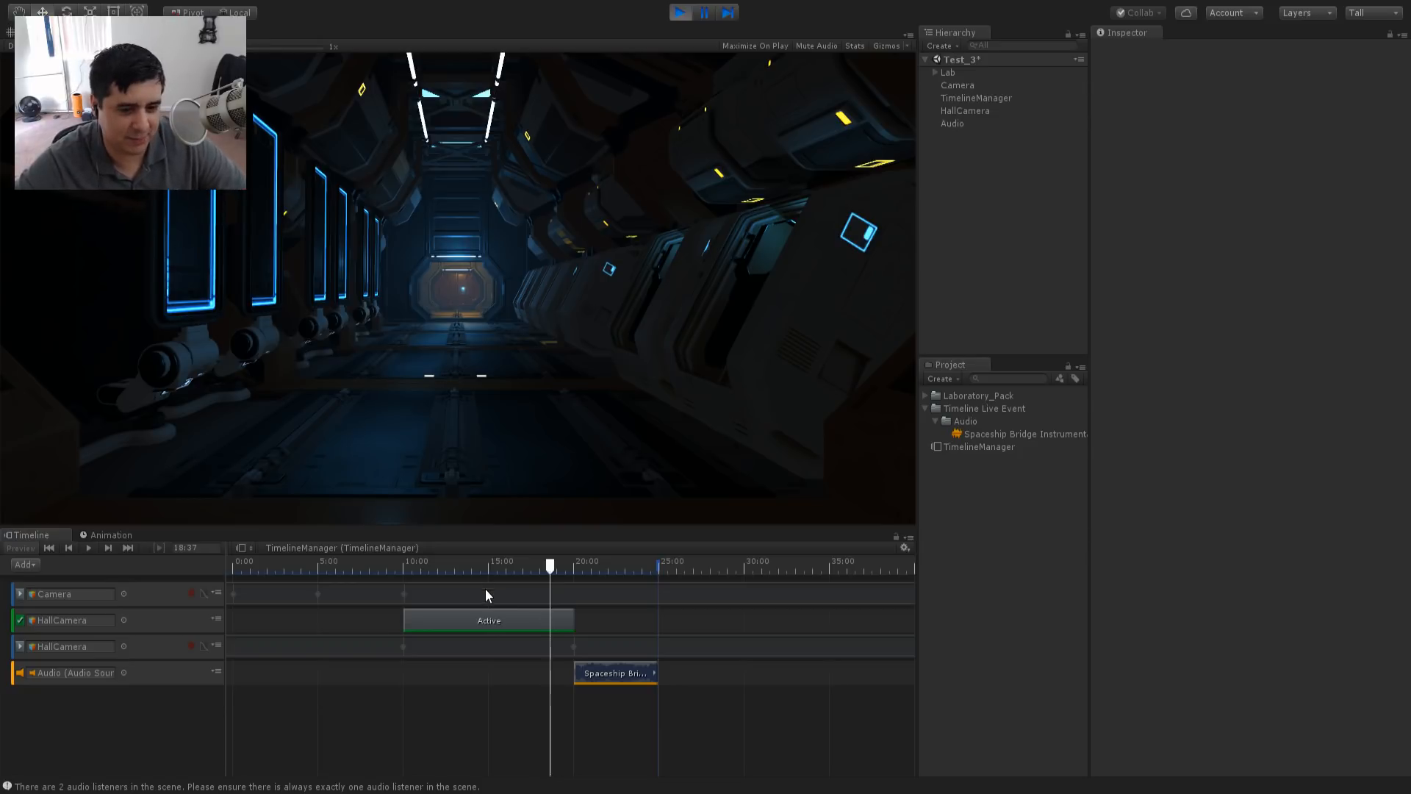
left_click(235, 566)
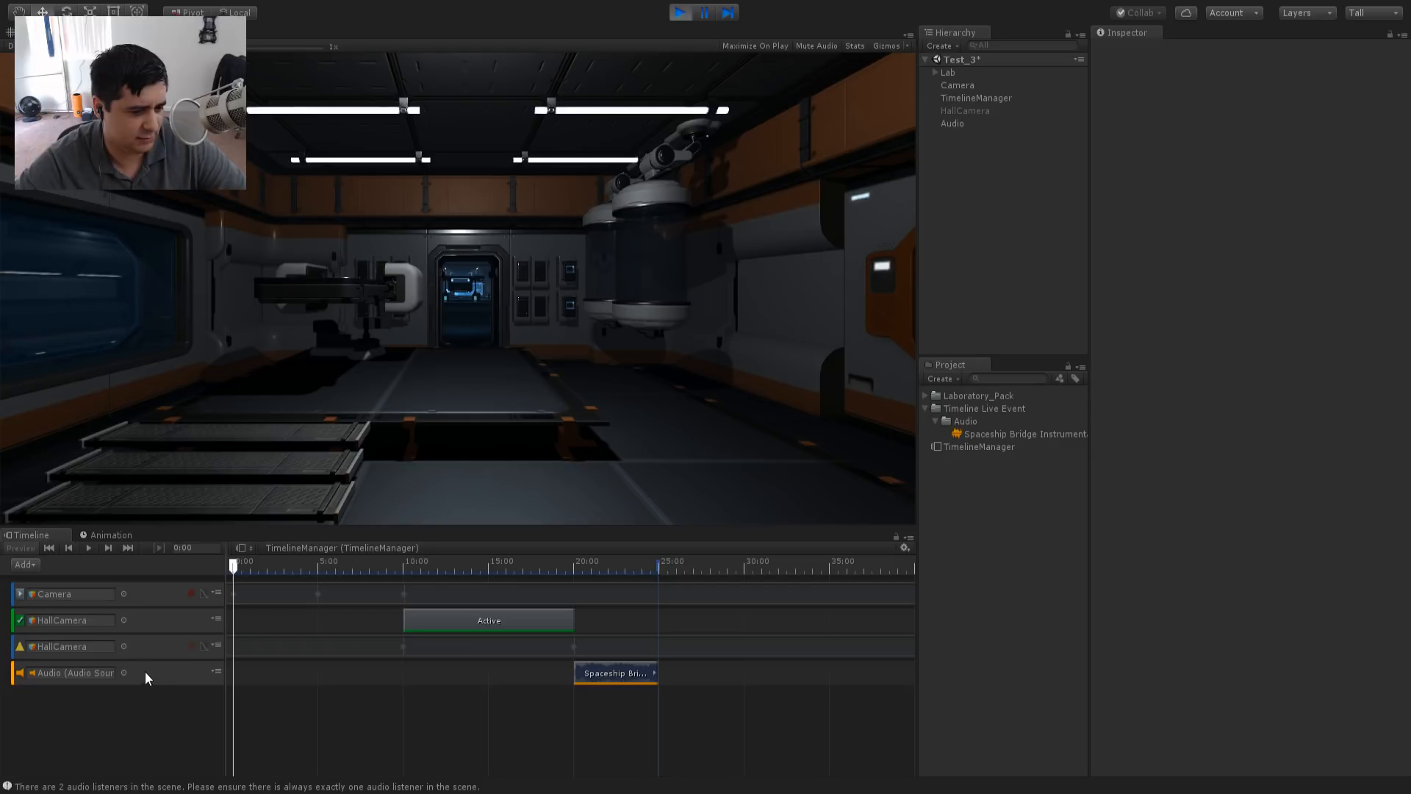
left_click(156, 604)
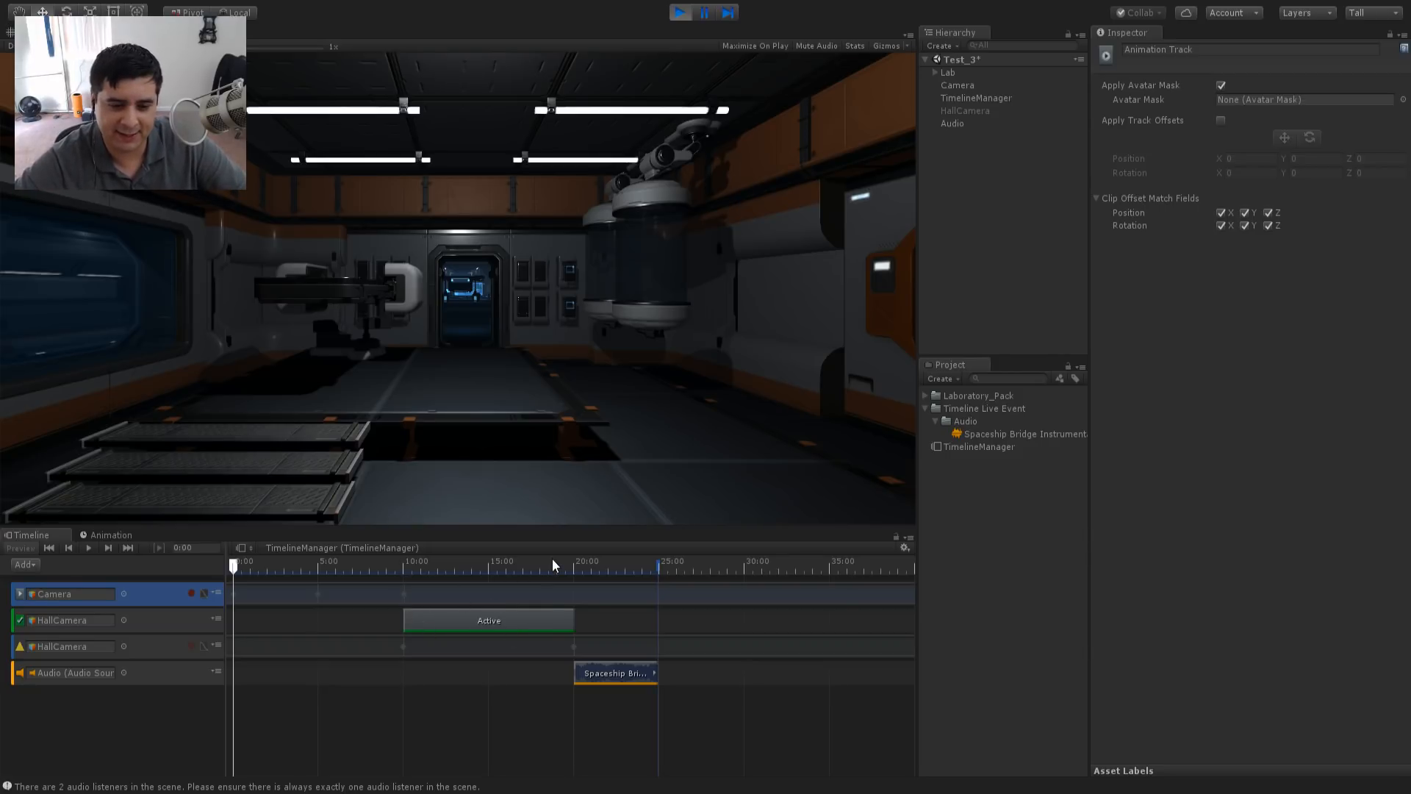
left_click_drag(553, 563, 635, 585)
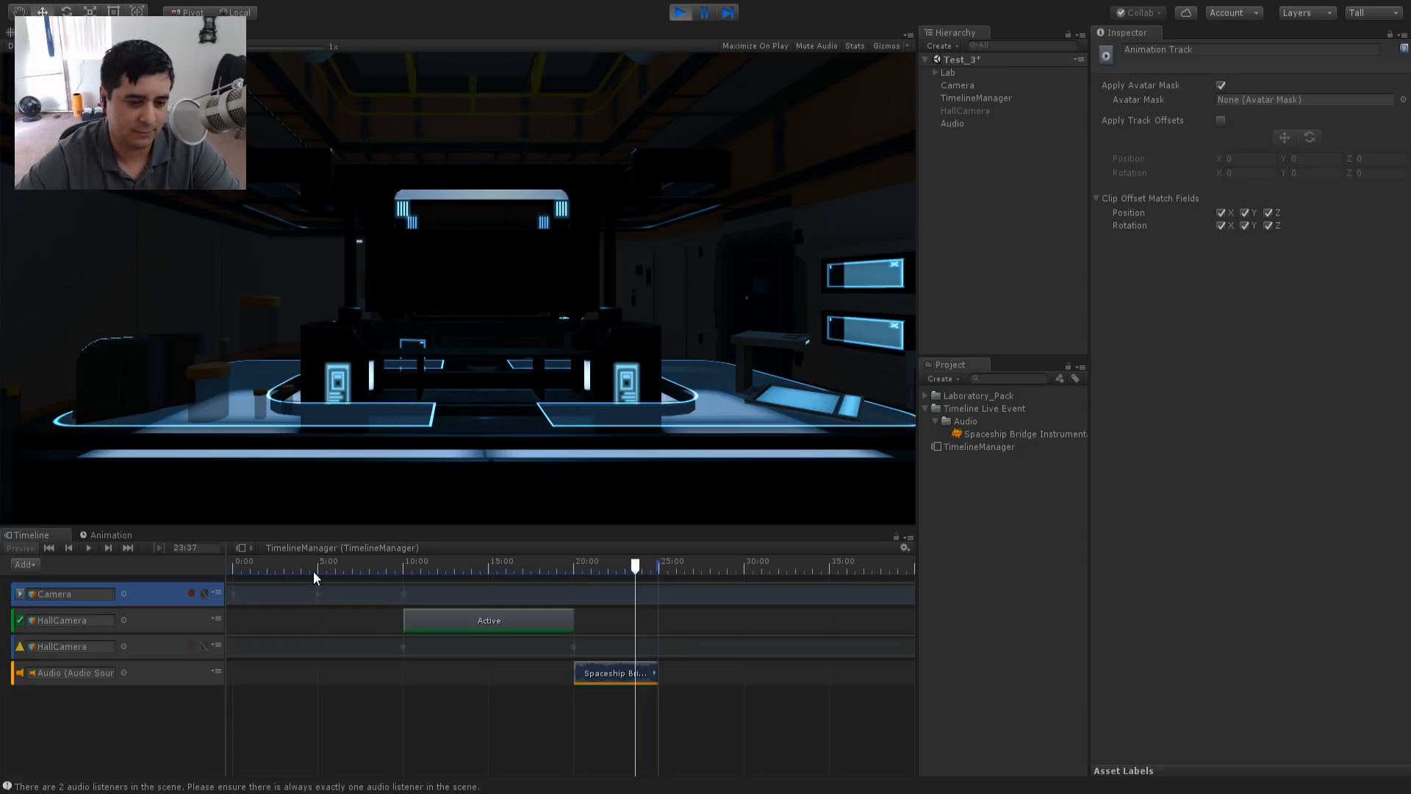
left_click_drag(314, 572, 216, 565)
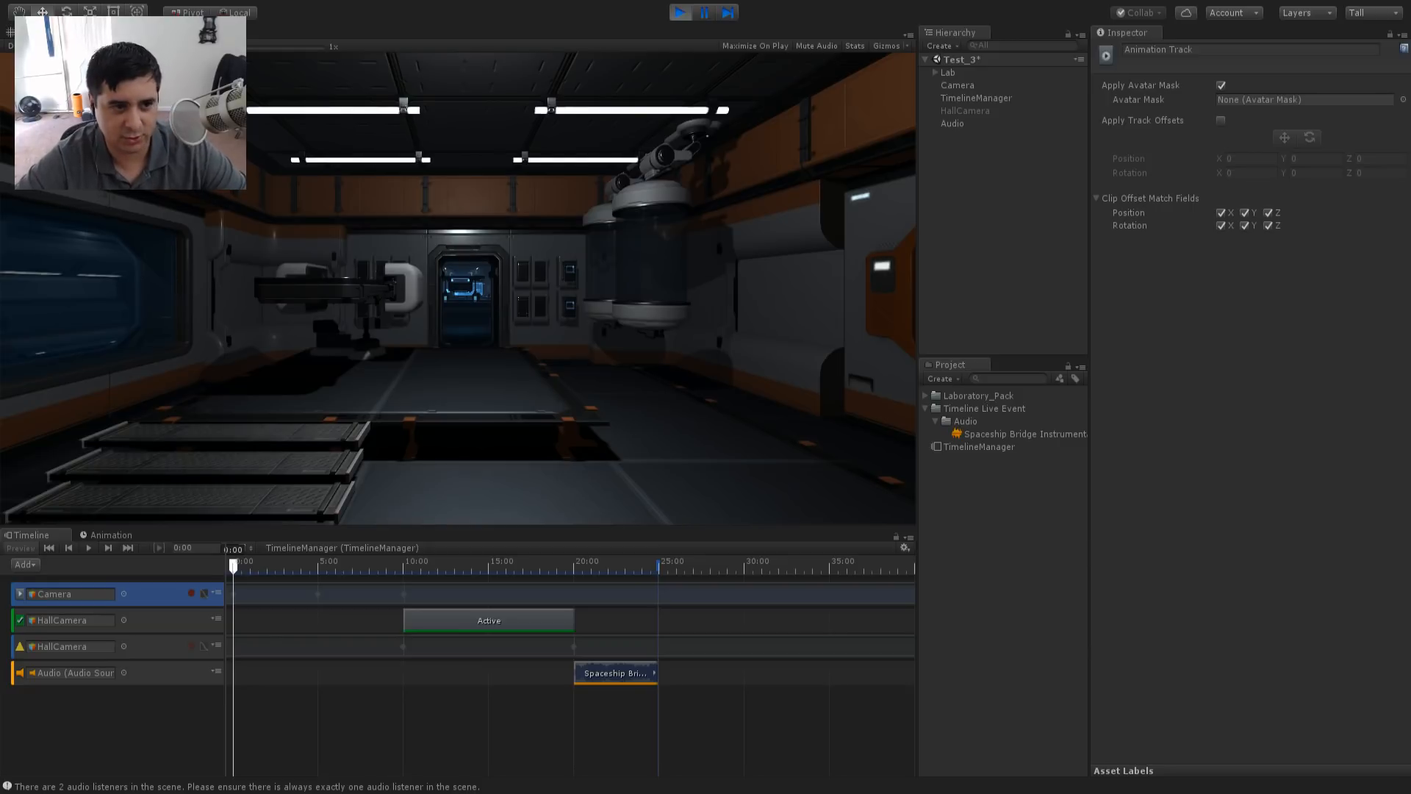
- Examine the whole level layout in the Scene view, especially the curved tube corridor and adjoining rooms, for another camera location
left_click(29, 32)
scroll(470, 300, "down", 10)
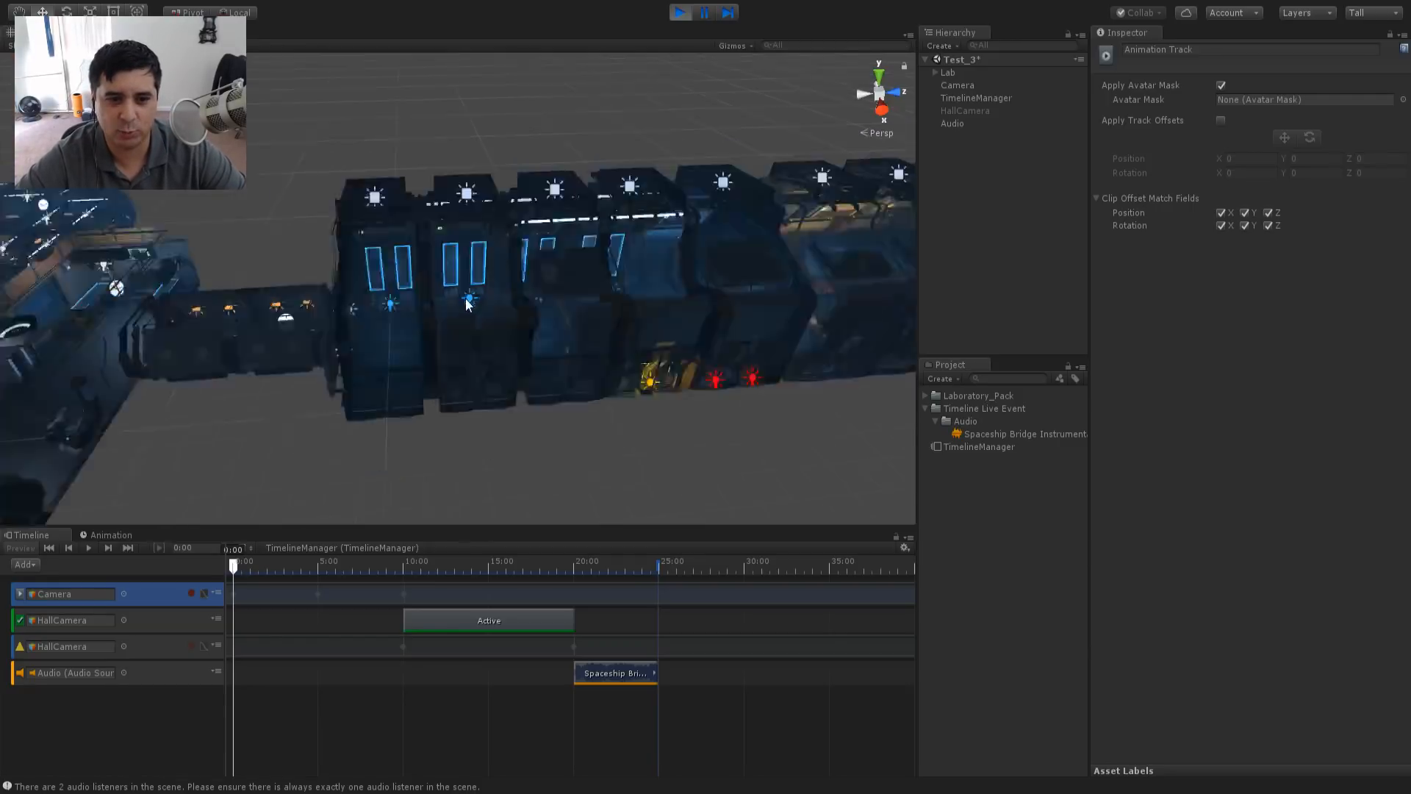
left_click_drag(286, 300, 481, 303, "alt")
middle_click_drag(481, 303, 540, 209)
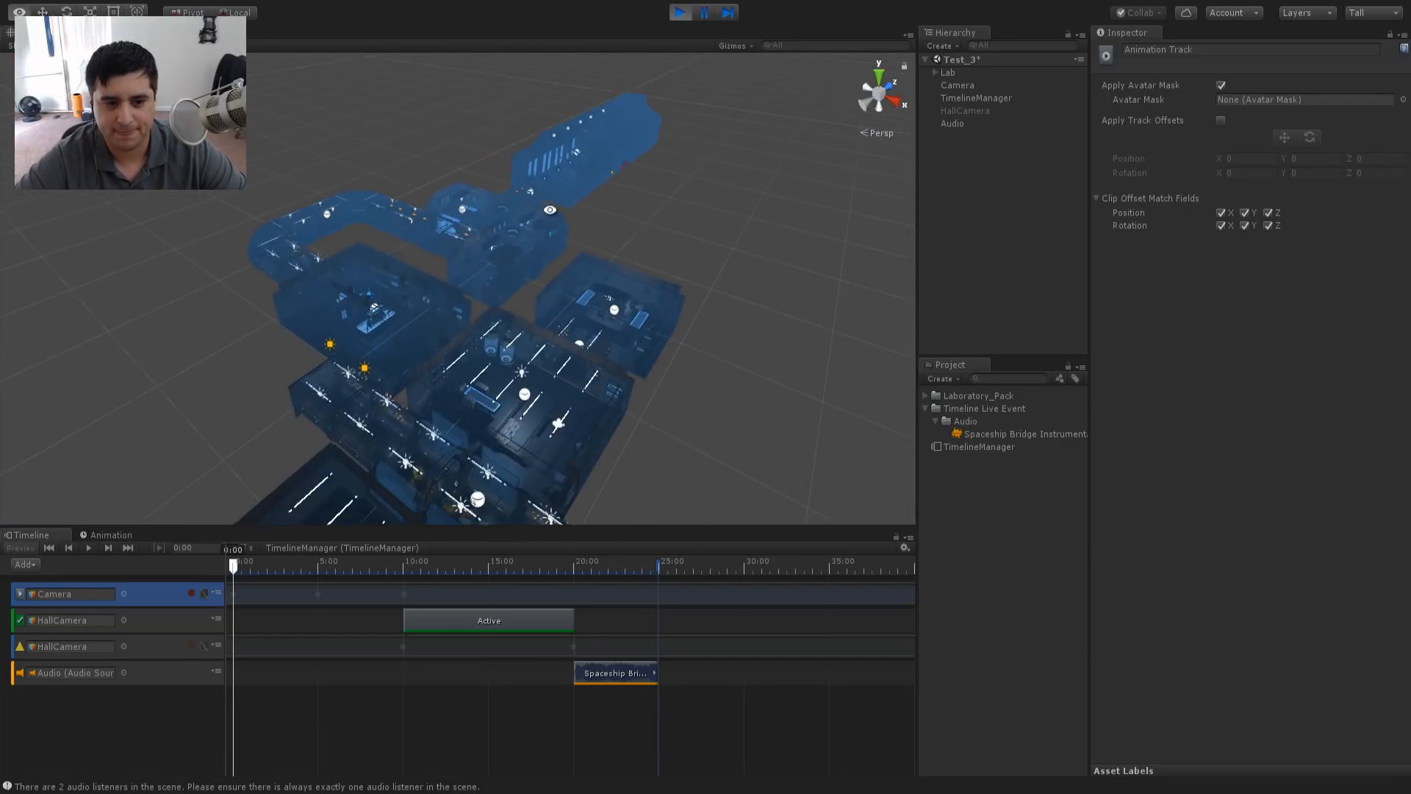
scroll(540, 220, "up", 3)
left_click_drag(507, 286, 649, 315, "alt")
scroll(601, 214, "down", 10)
scroll(649, 316, "up", 3)
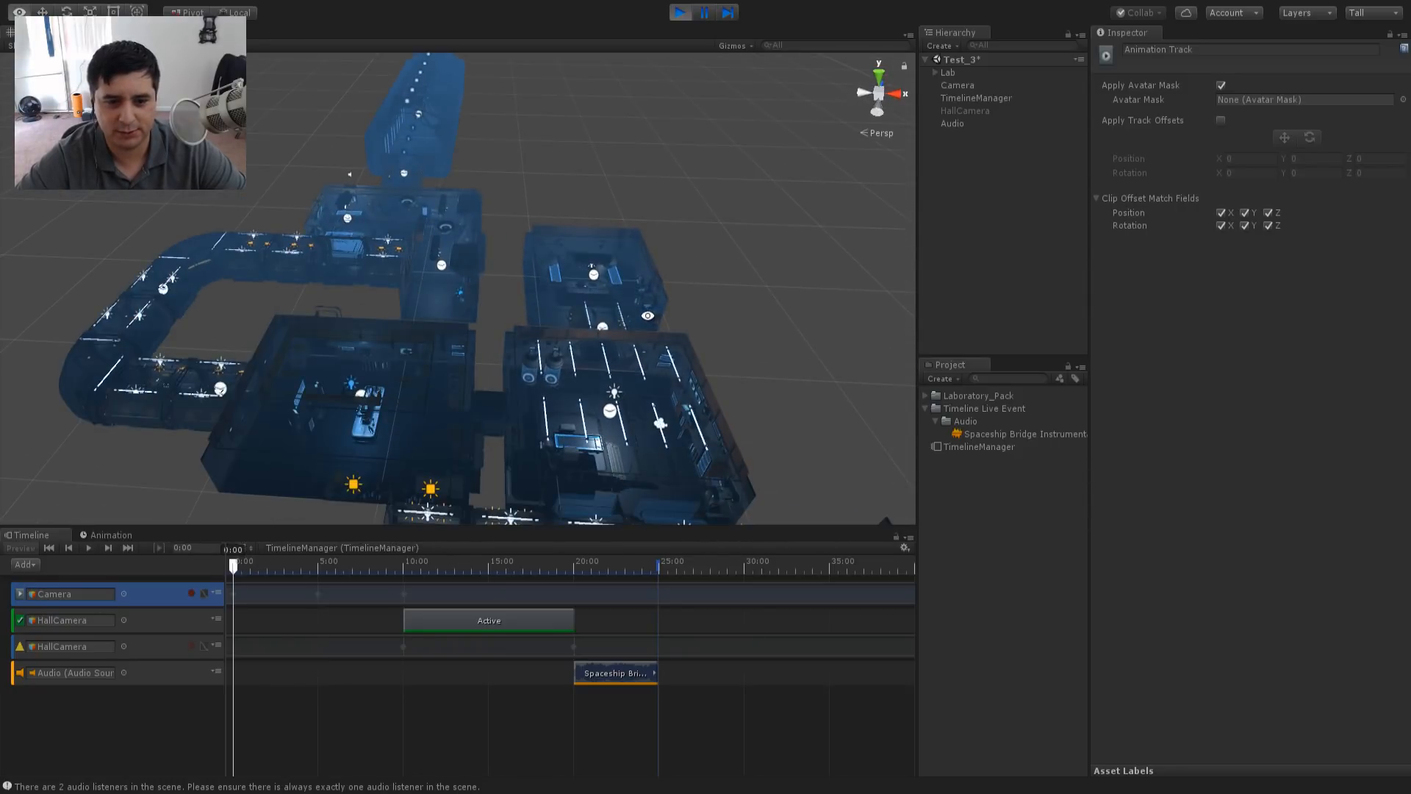
left_click_drag(502, 338, 687, 412, "alt")
middle_click_drag(390, 203, 480, 251)
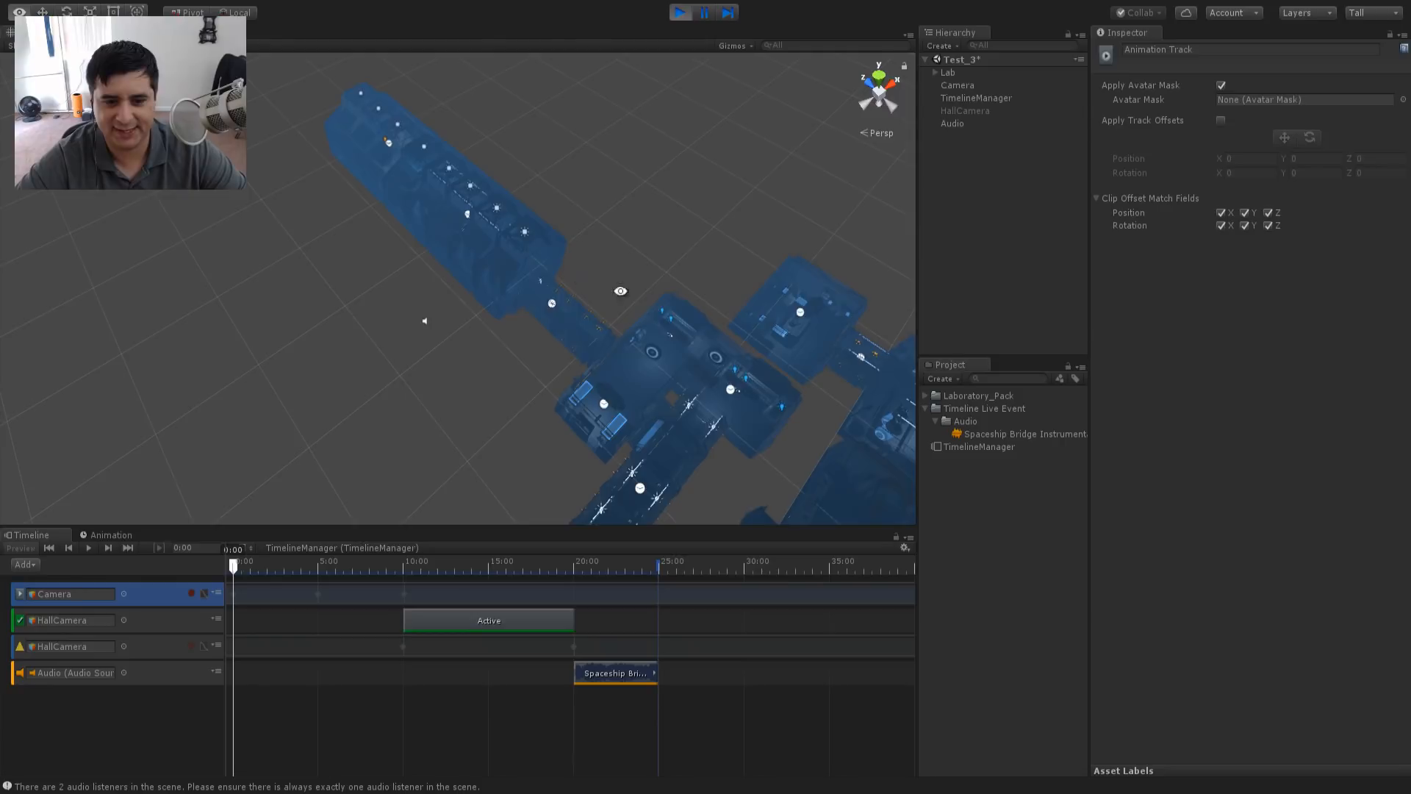
middle_click_drag(620, 293, 610, 202)
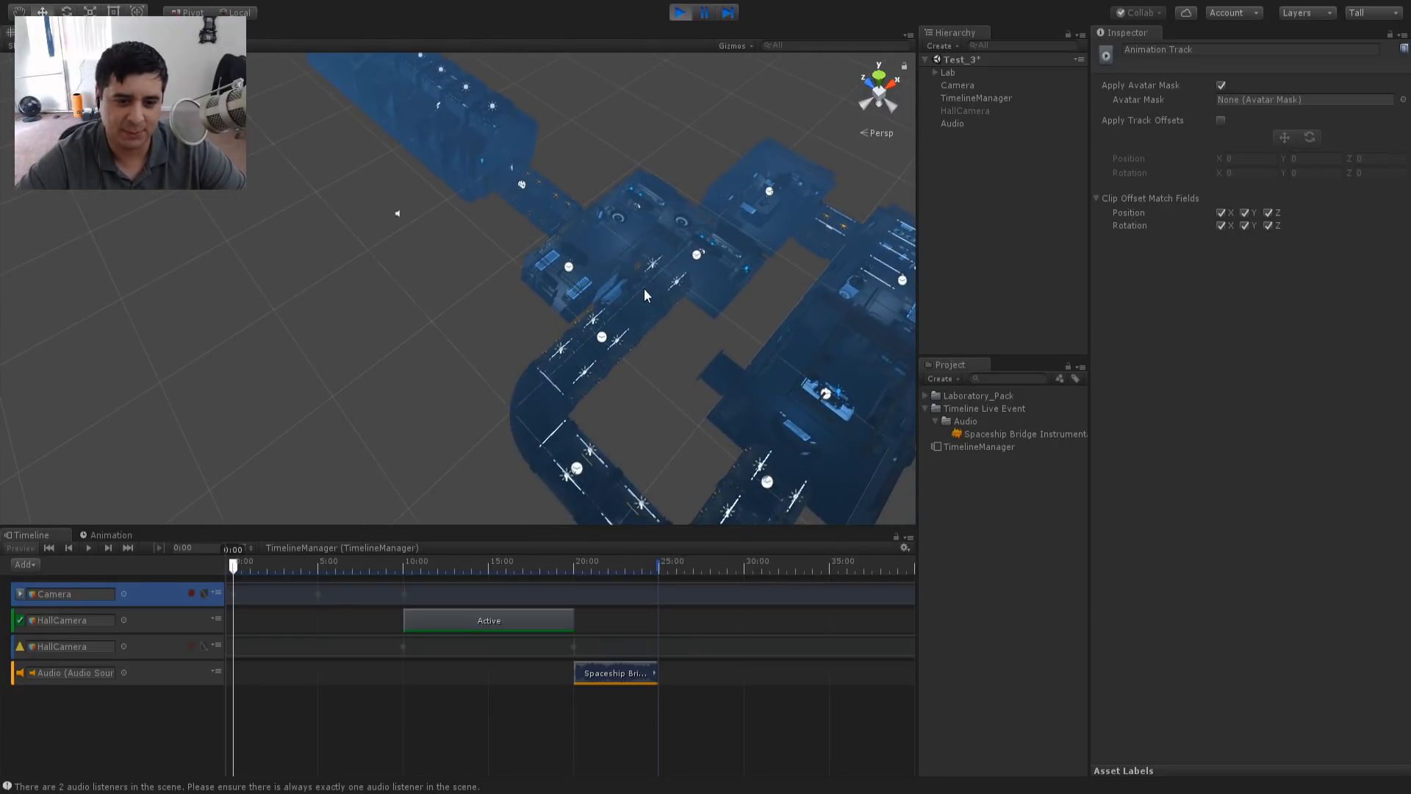
middle_click_drag(615, 425, 617, 235)
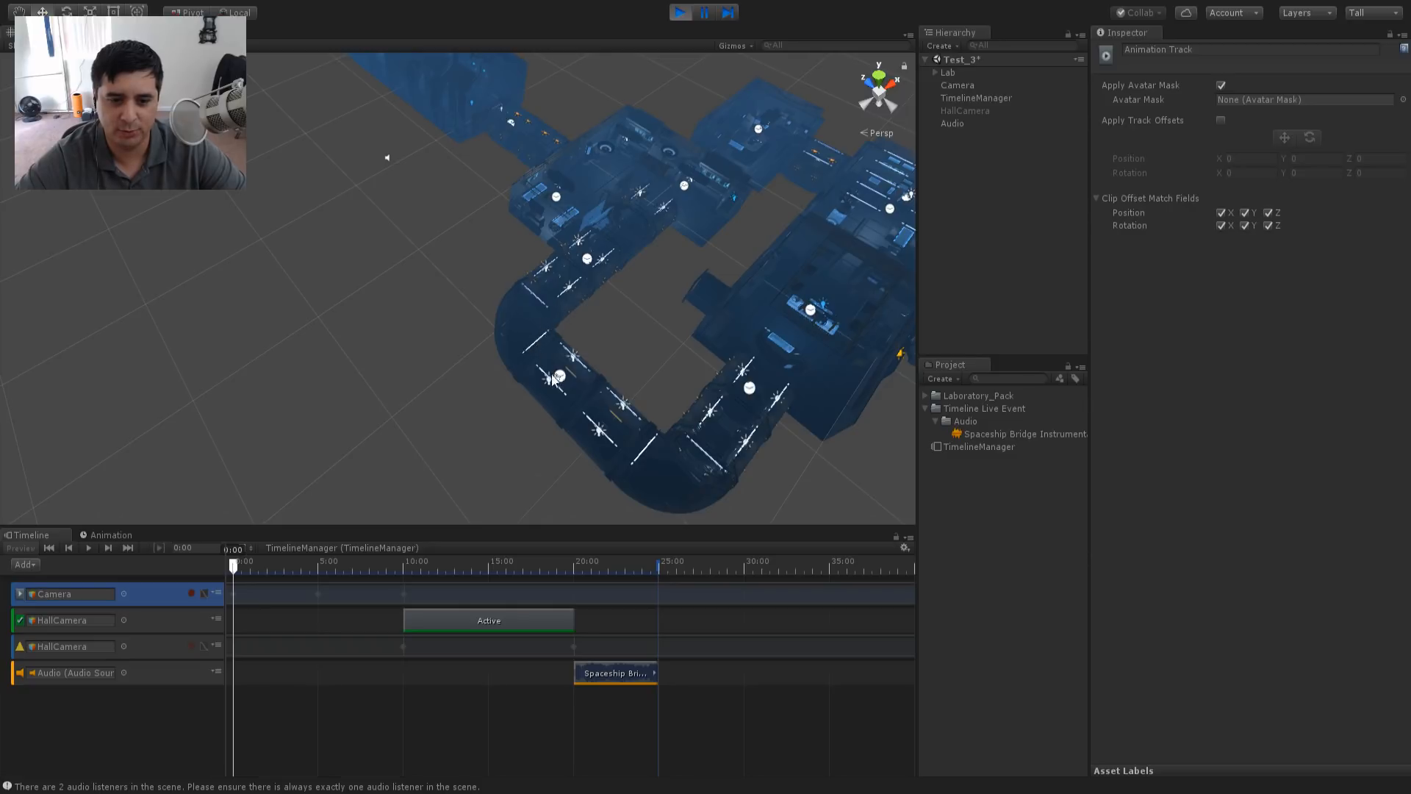
middle_click_drag(761, 372, 587, 454)
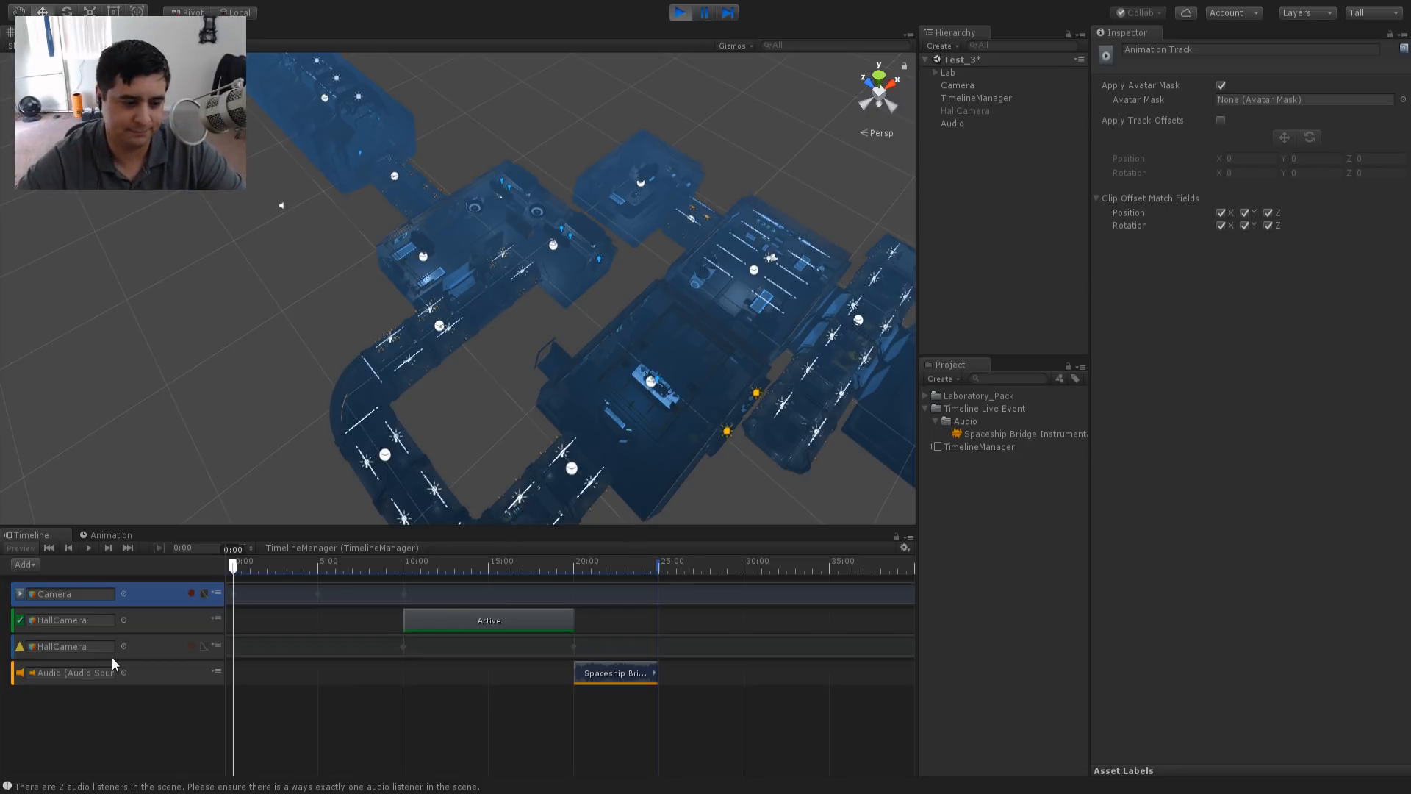
- Duplicate HallCamera and rename the copy TubeCamera
left_click(955, 111)
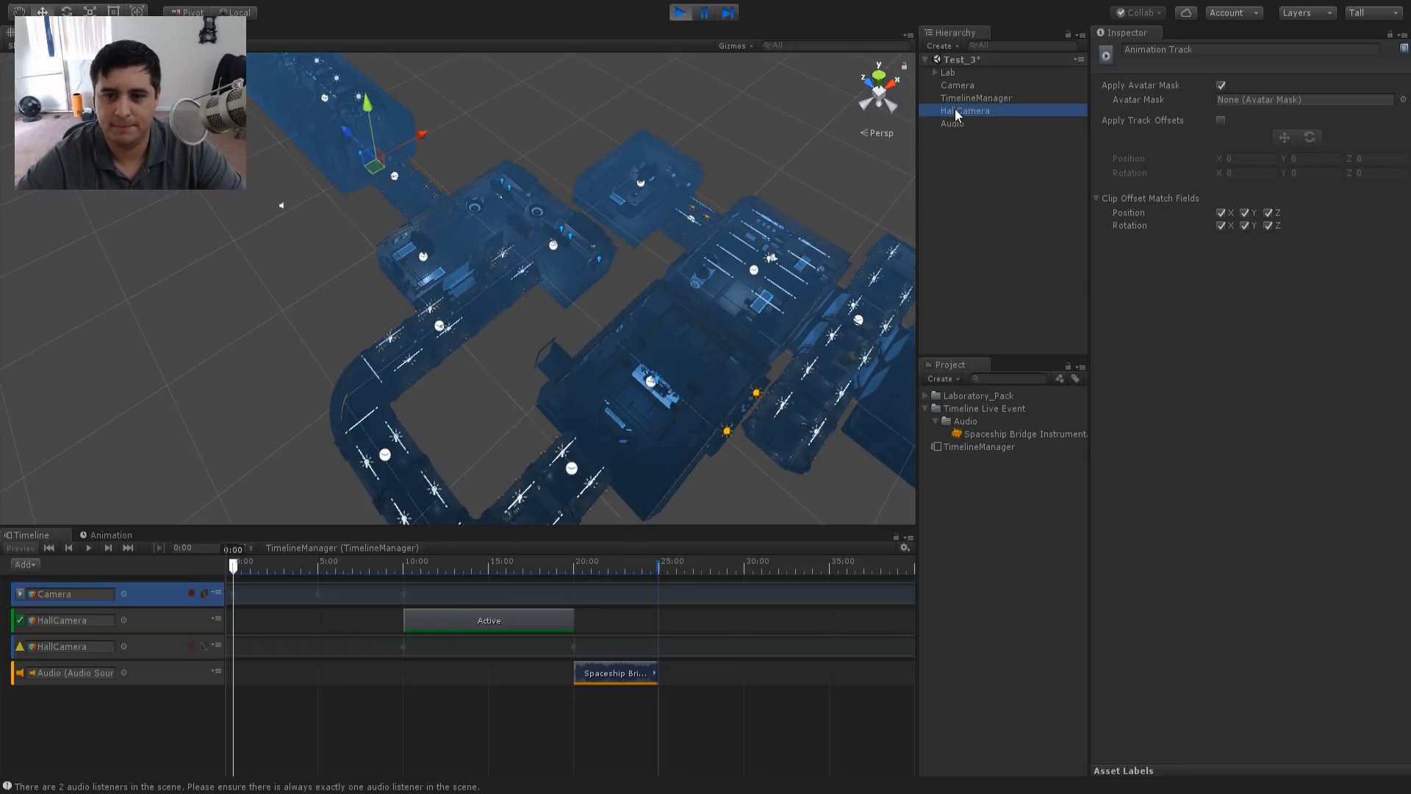
key("ctrl+d")
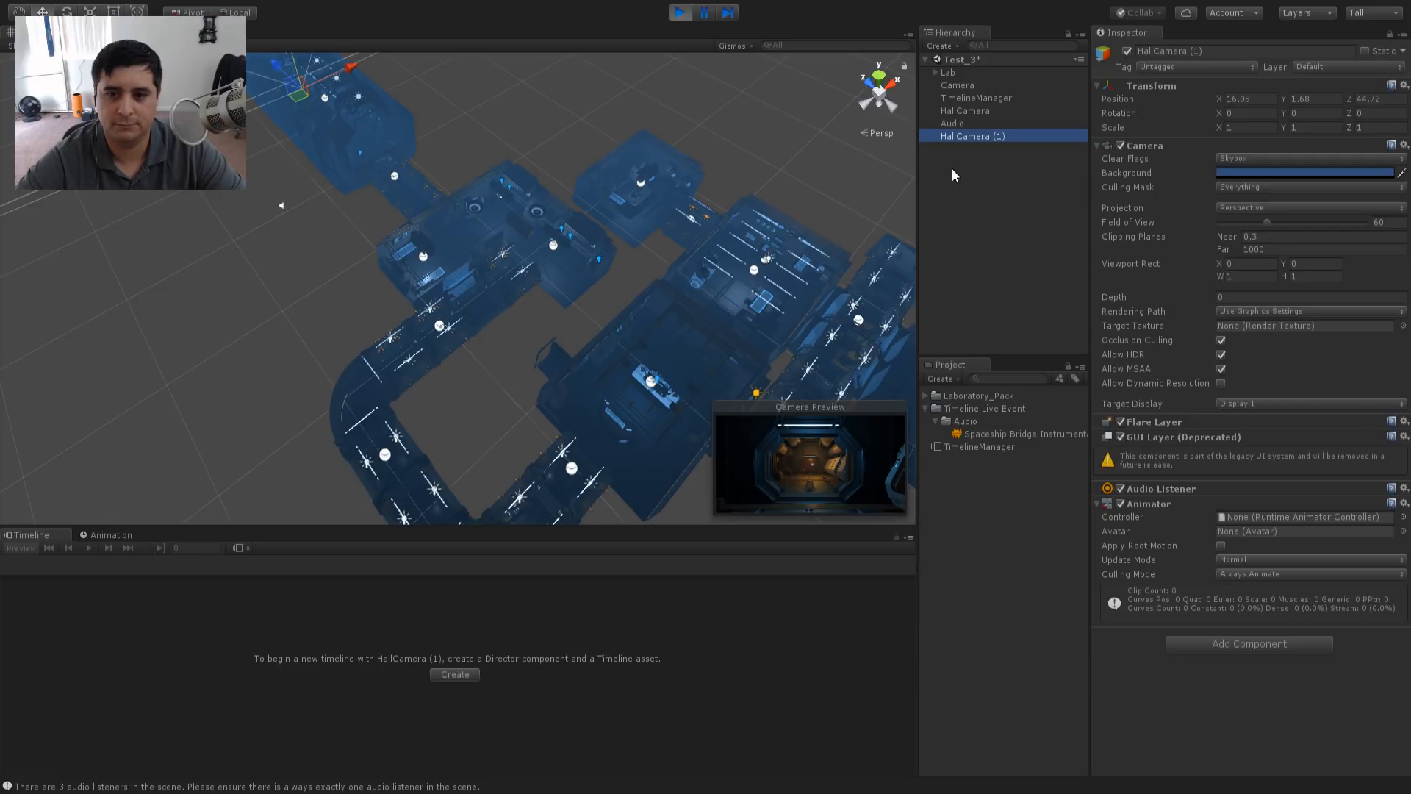
left_click(951, 136)
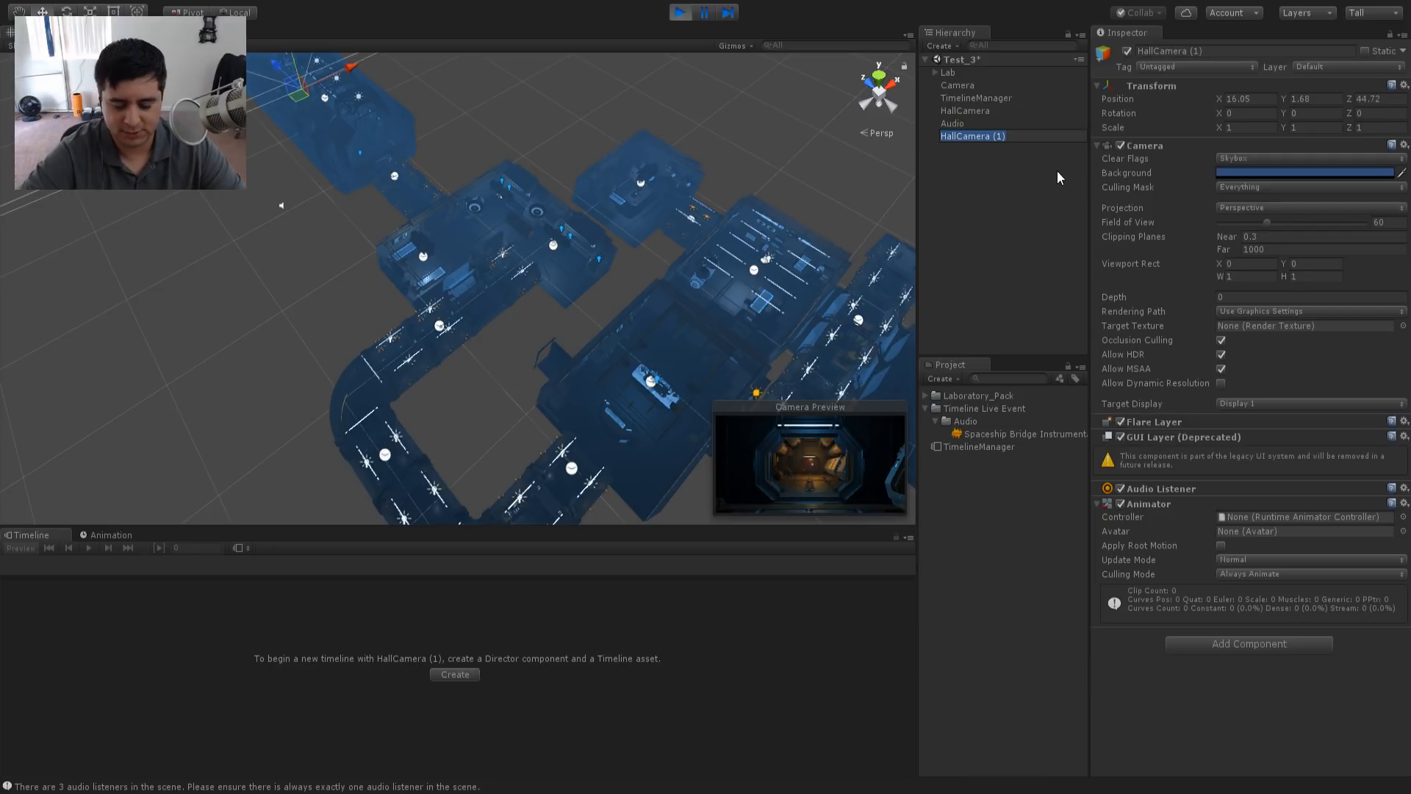
type("TubeCamera")
key("Return")
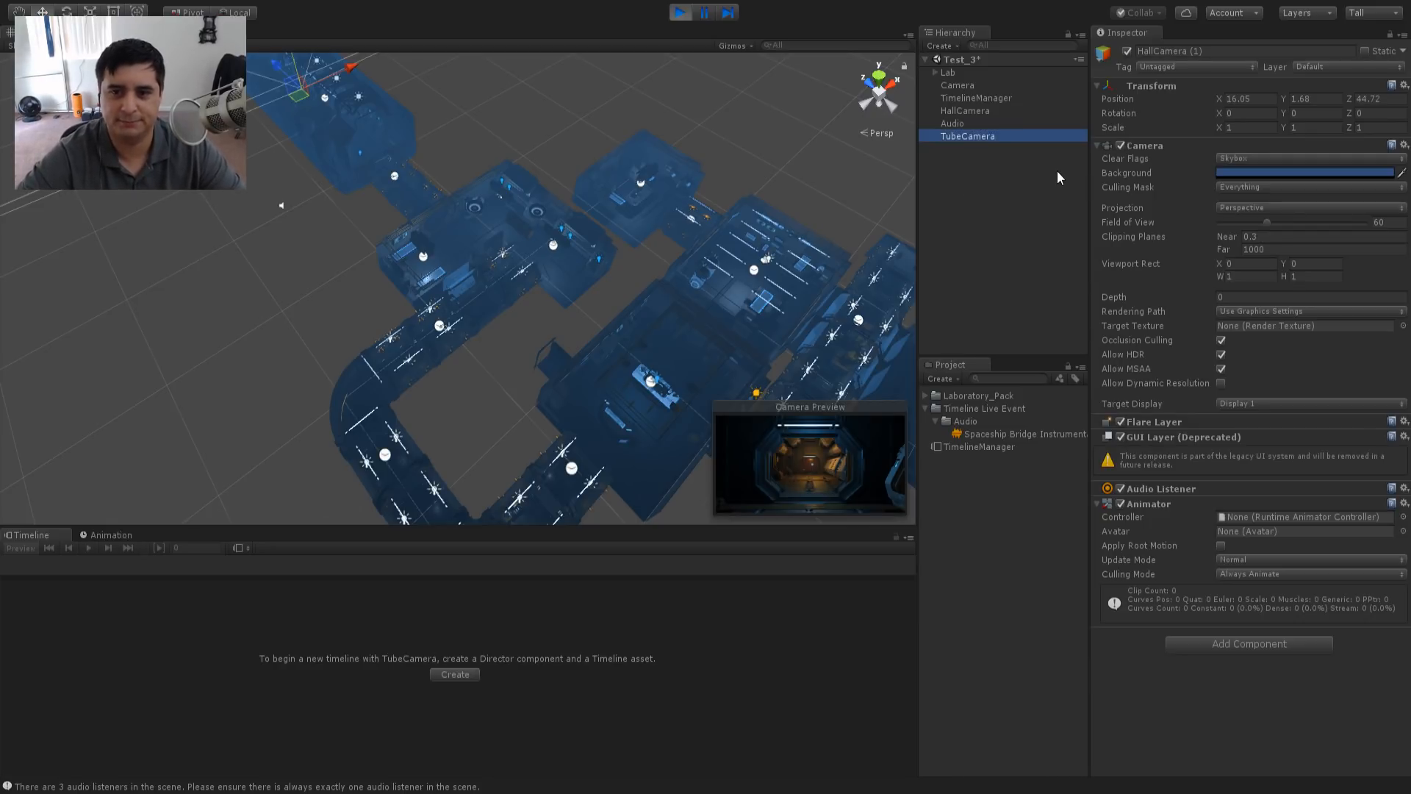
- Move TubeCamera along the Z axis to about 7.84, near the tube corridor's entrance, and leave it selected with the Lab hierarchy collapsed
middle_click_drag(525, 202, 609, 280)
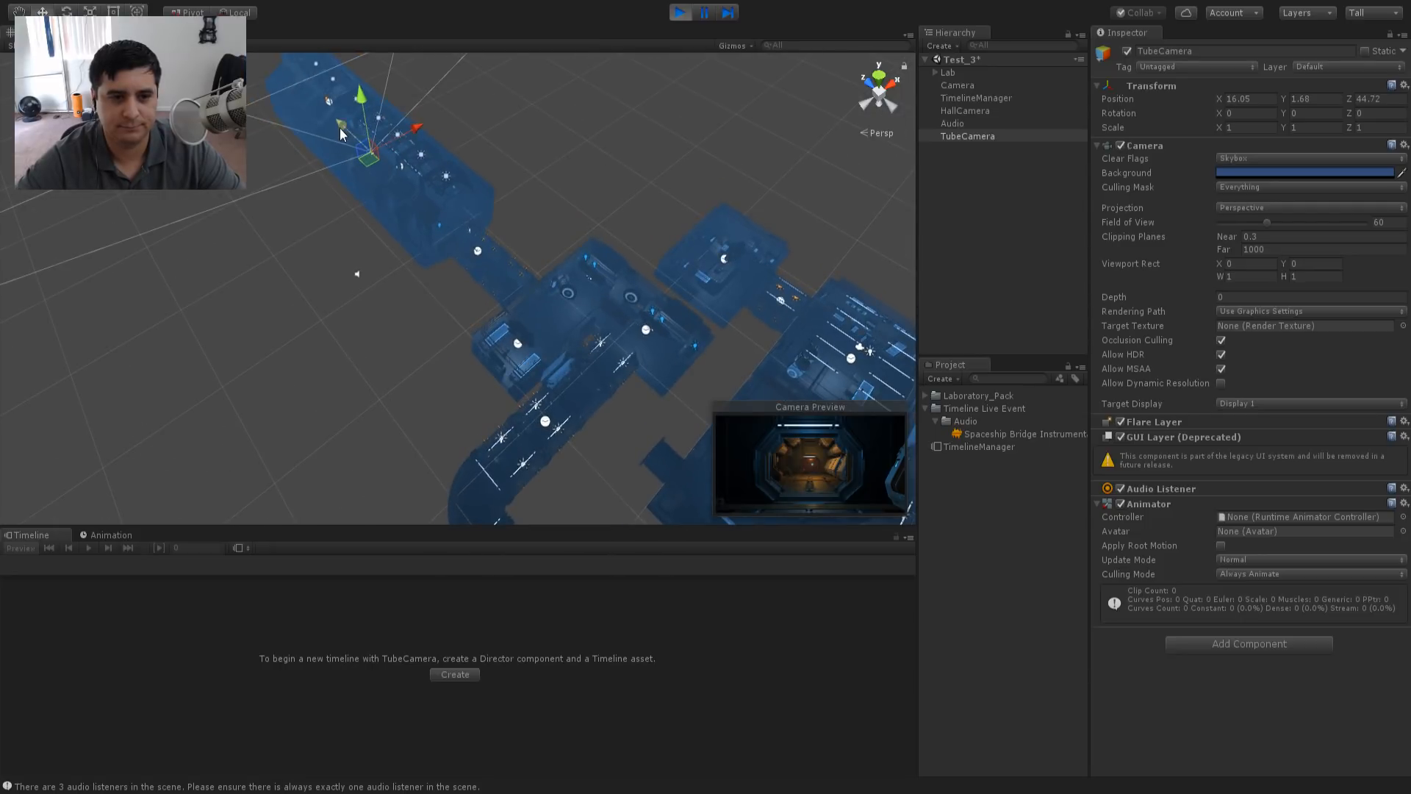
left_click_drag(342, 128, 499, 284)
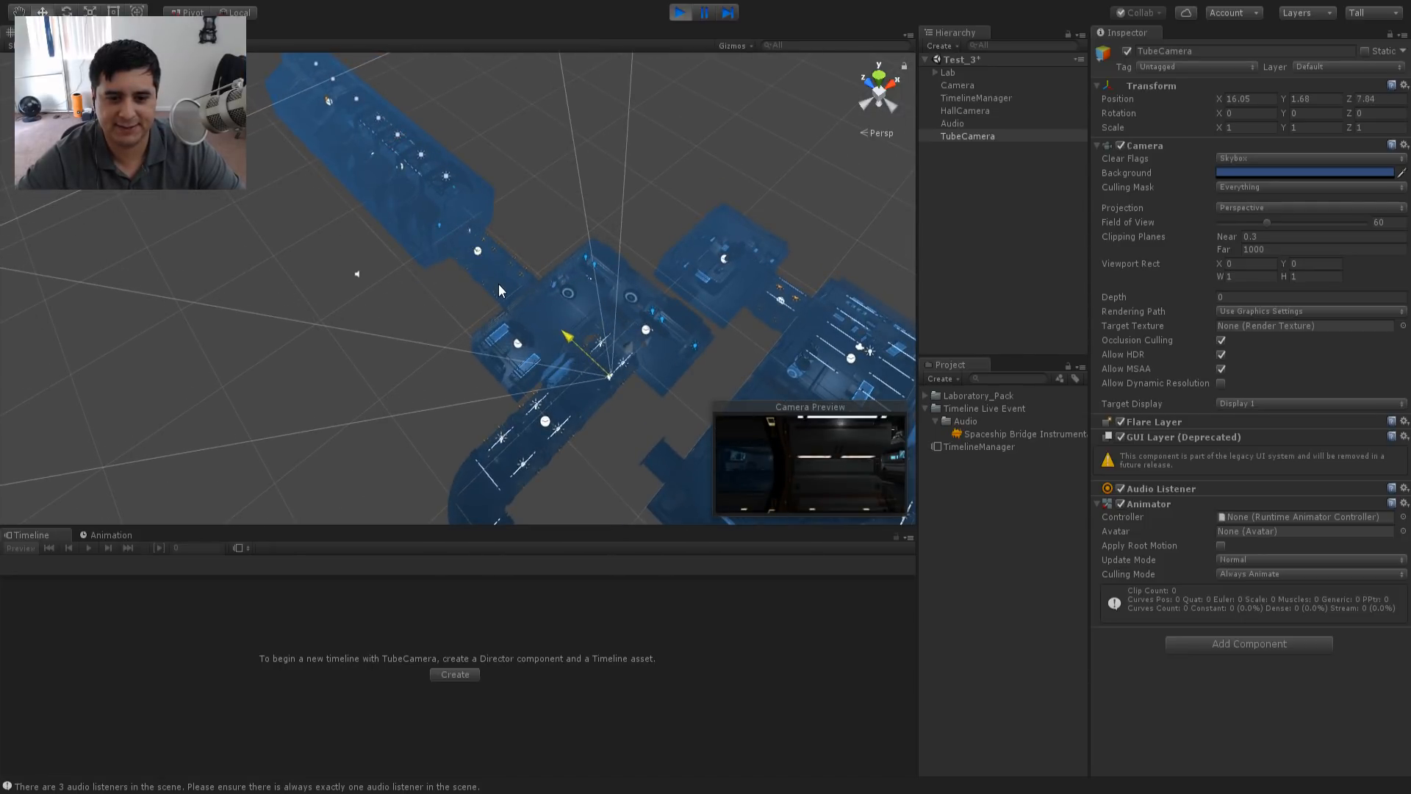
left_click(498, 284)
middle_click_drag(711, 369, 588, 283)
scroll(638, 311, "up", 6)
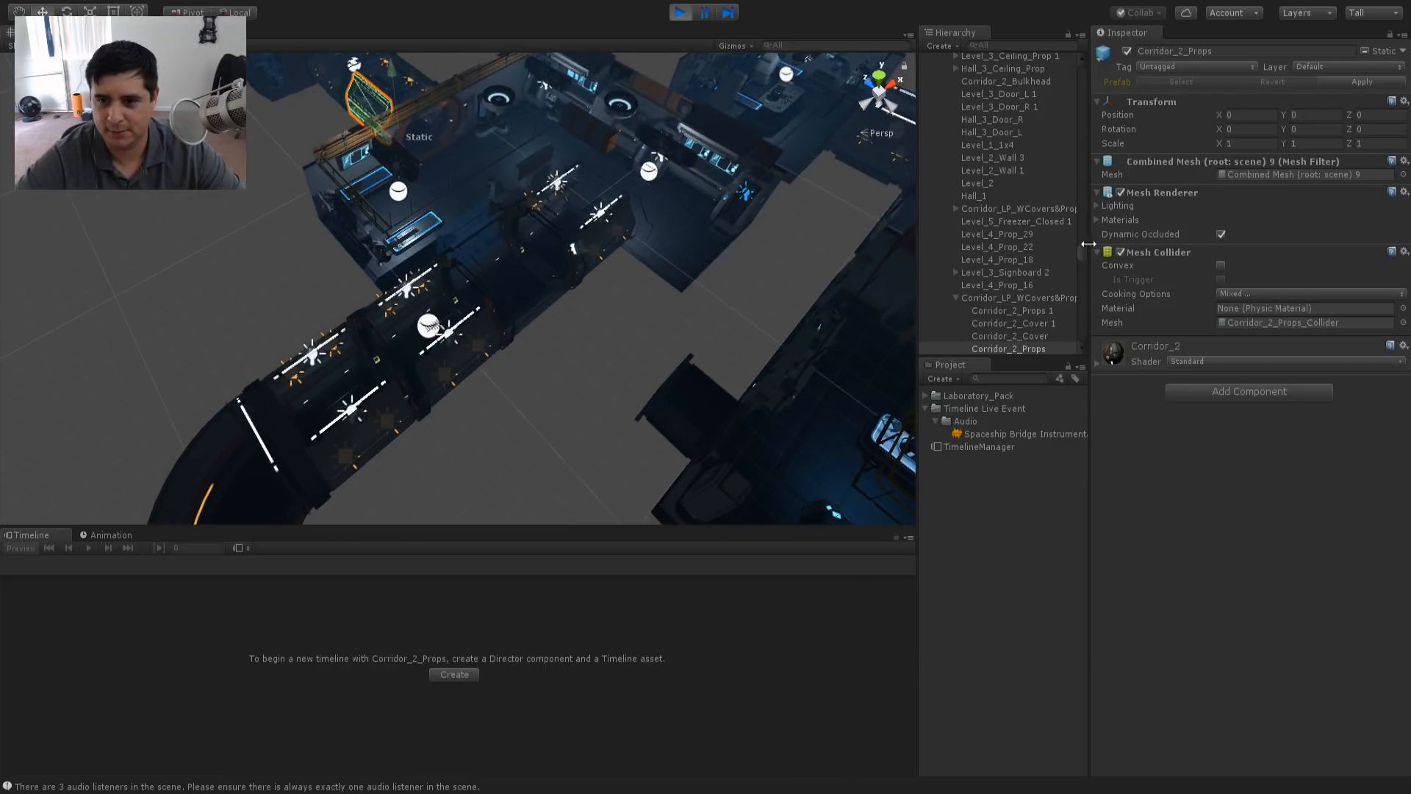
left_click_drag(1081, 252, 1075, 60)
left_click(935, 71)
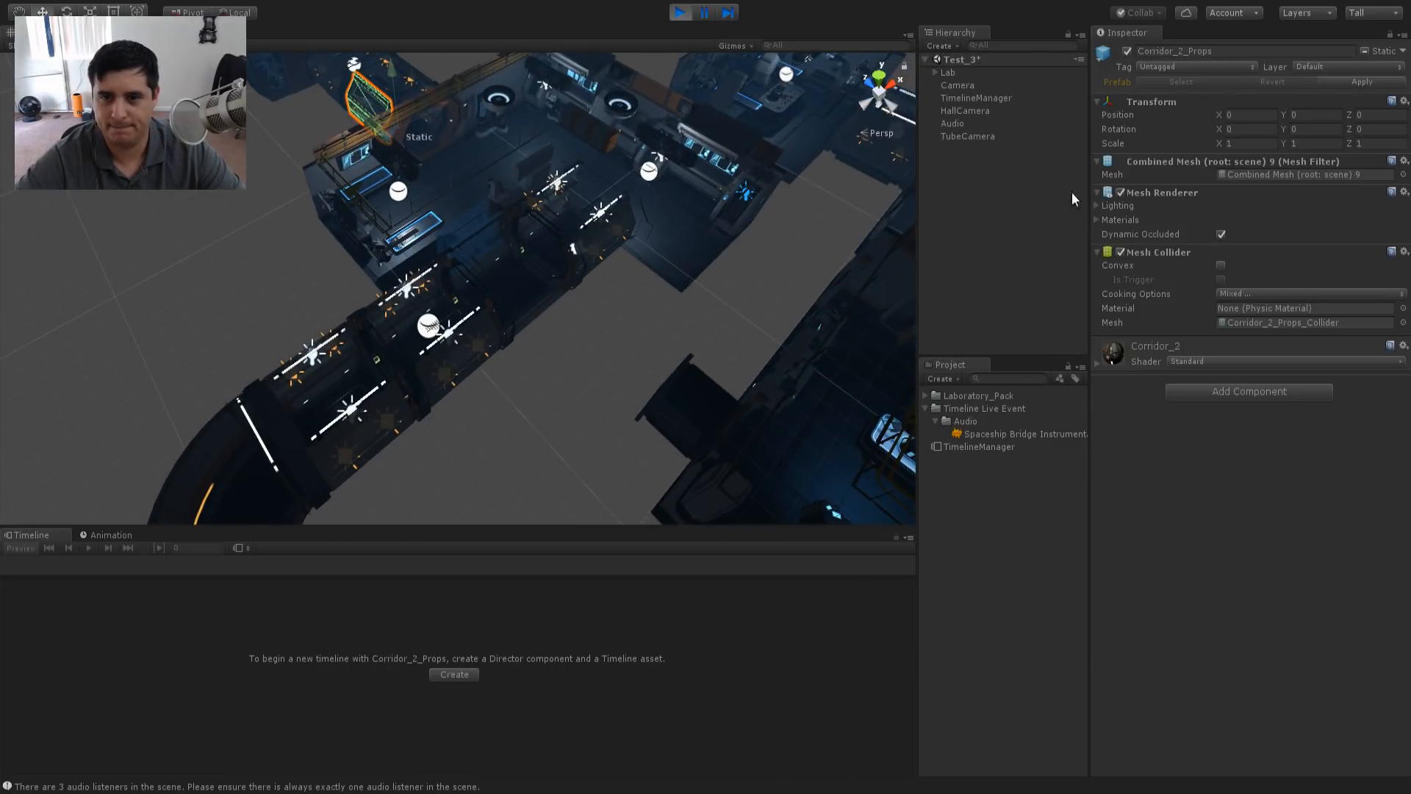
left_click(980, 135)
middle_click_drag(629, 222, 616, 190)
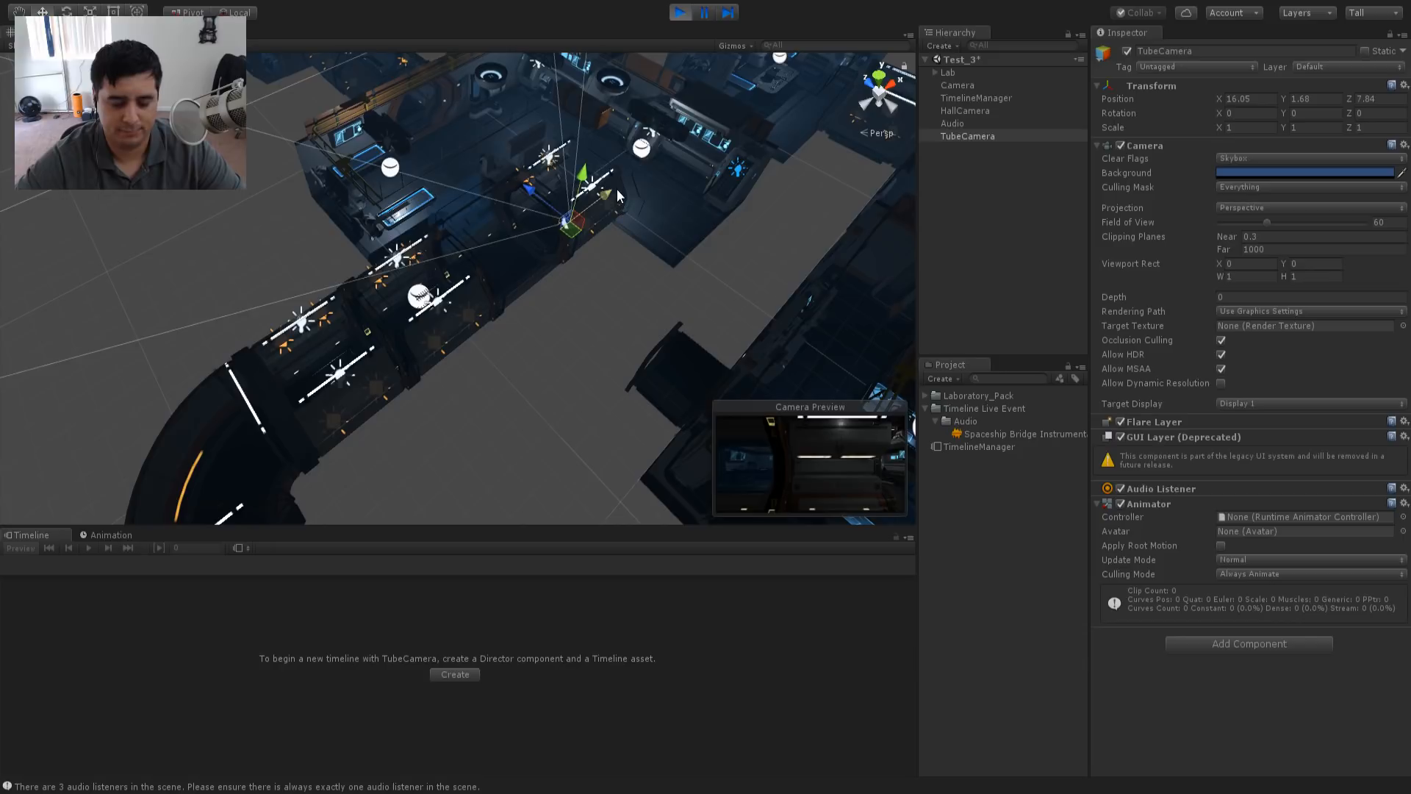
- Move TubeCamera into the tube corridor, to about X 16.18 and Z 8.90
key("f")
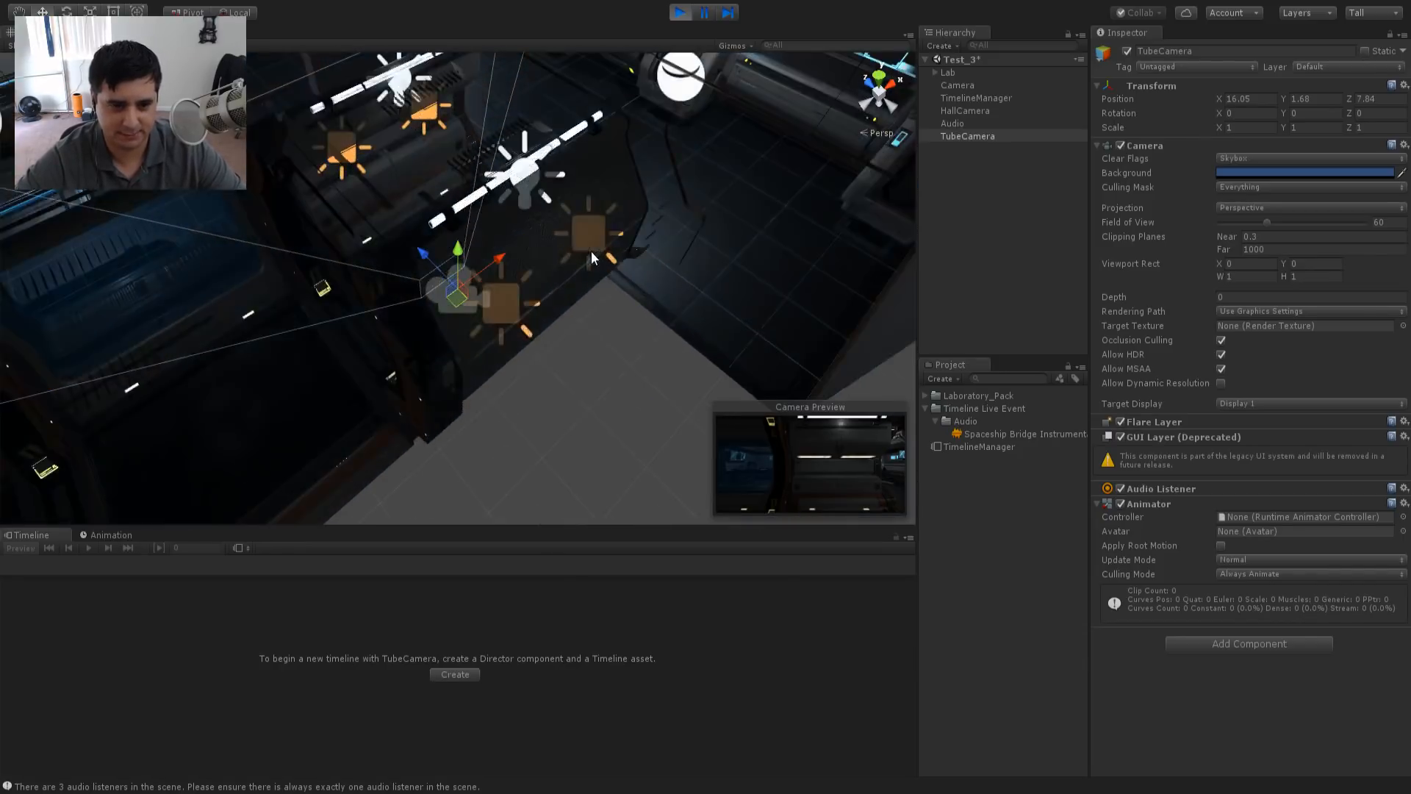
scroll(591, 251, "up", 5)
left_click_drag(543, 283, 695, 172, "alt")
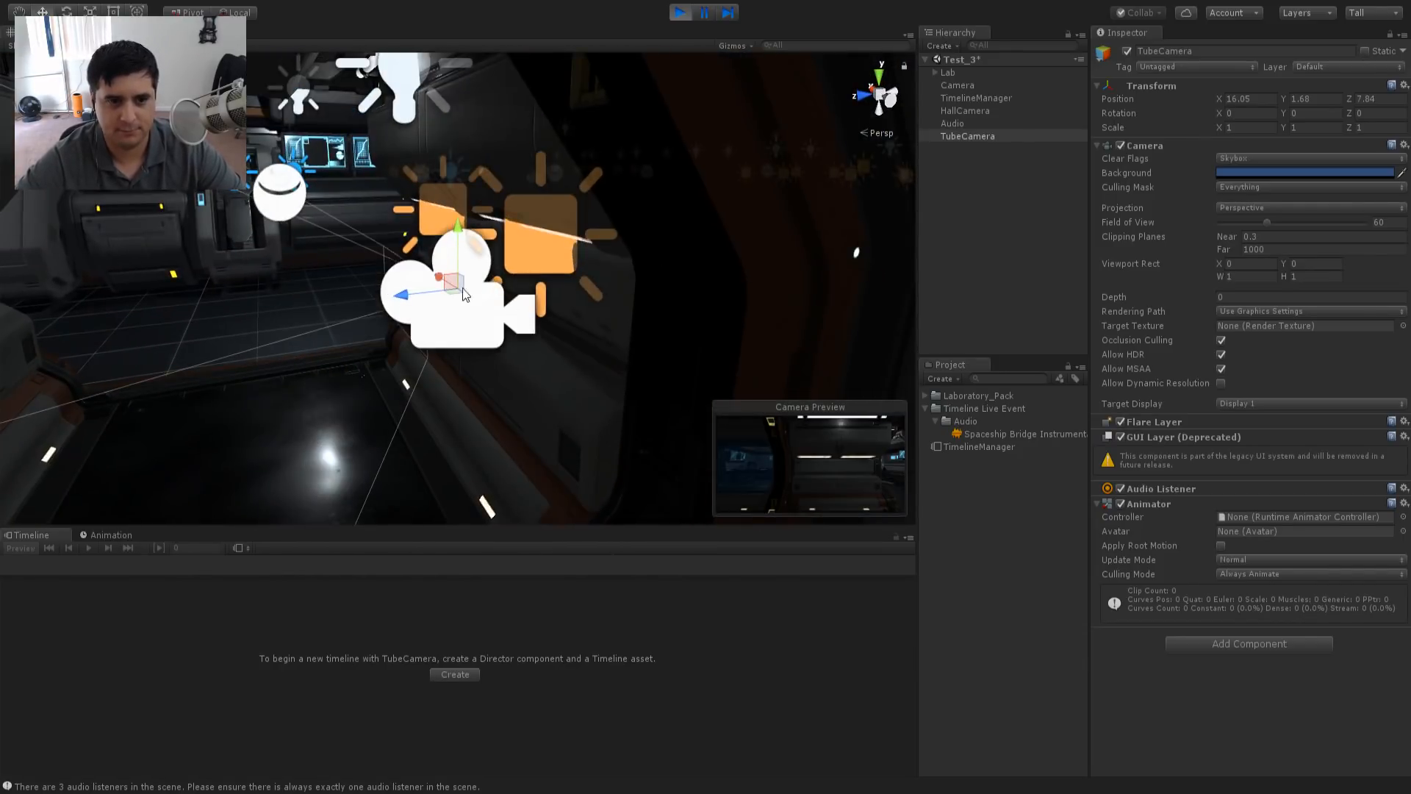
left_click_drag(464, 294, 341, 329)
scroll(262, 312, "down", 4)
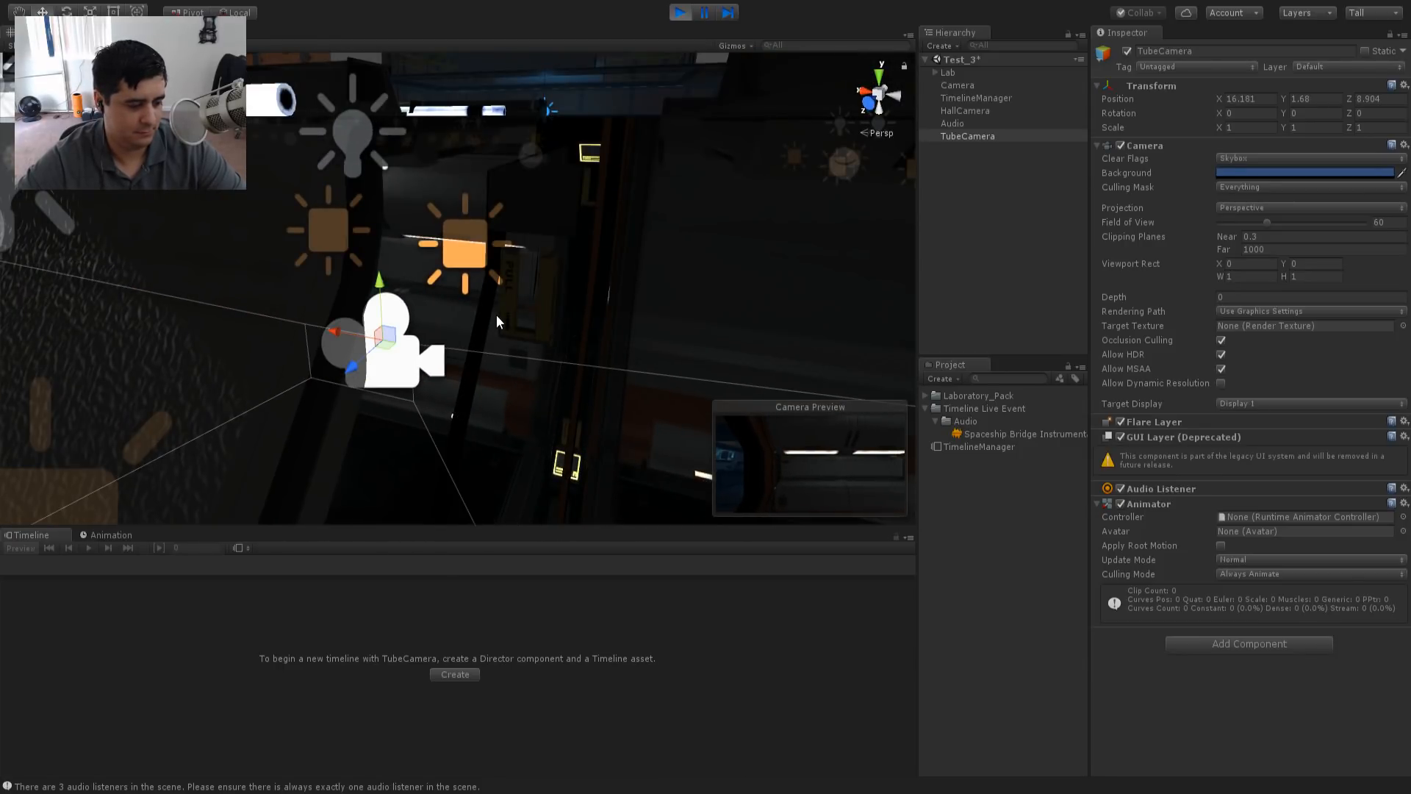
- Rotate TubeCamera along the tube, trying a Y rotation of 90 and settling on -90
left_click_drag(496, 314, 761, 324, "alt")
left_click_drag(503, 393, 628, 335, "alt")
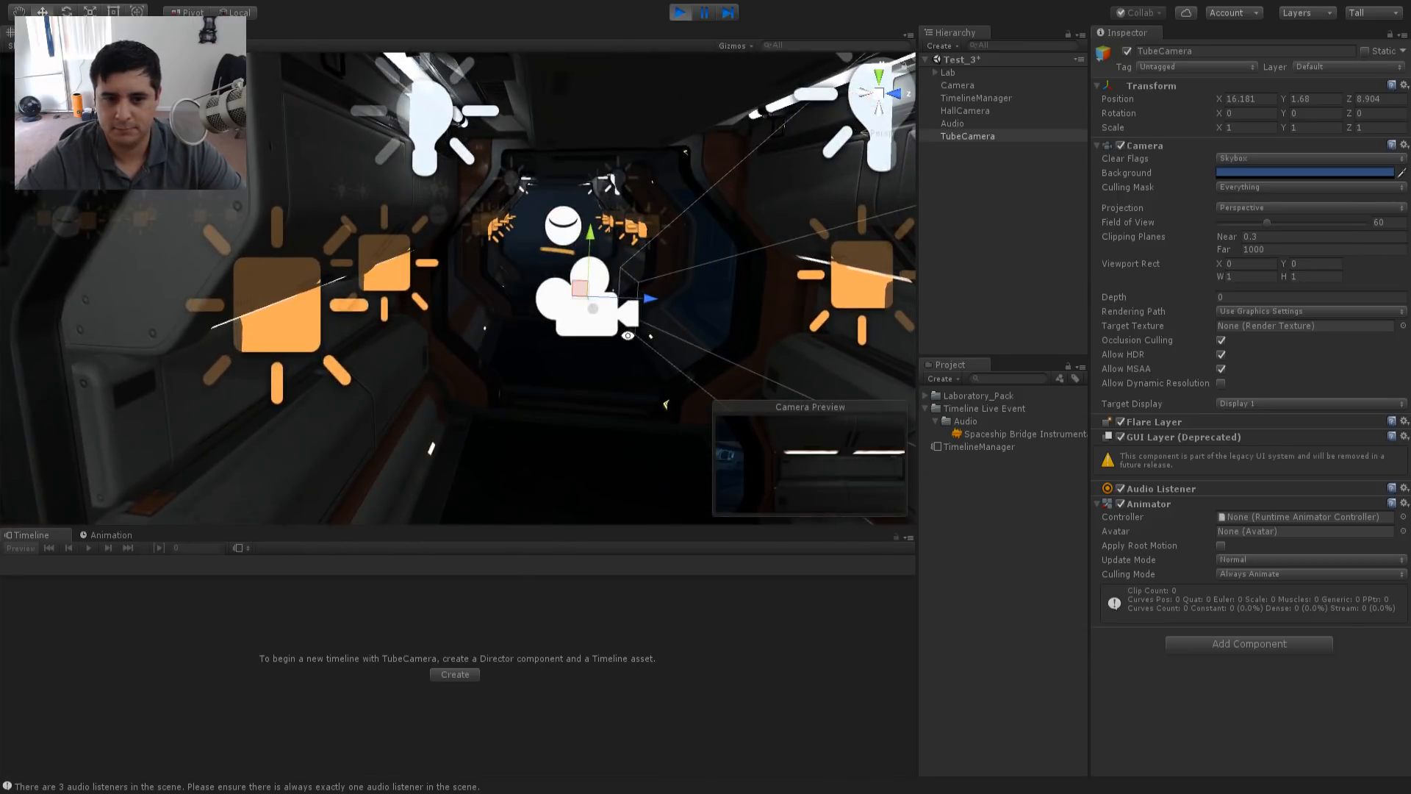
left_click(1316, 112)
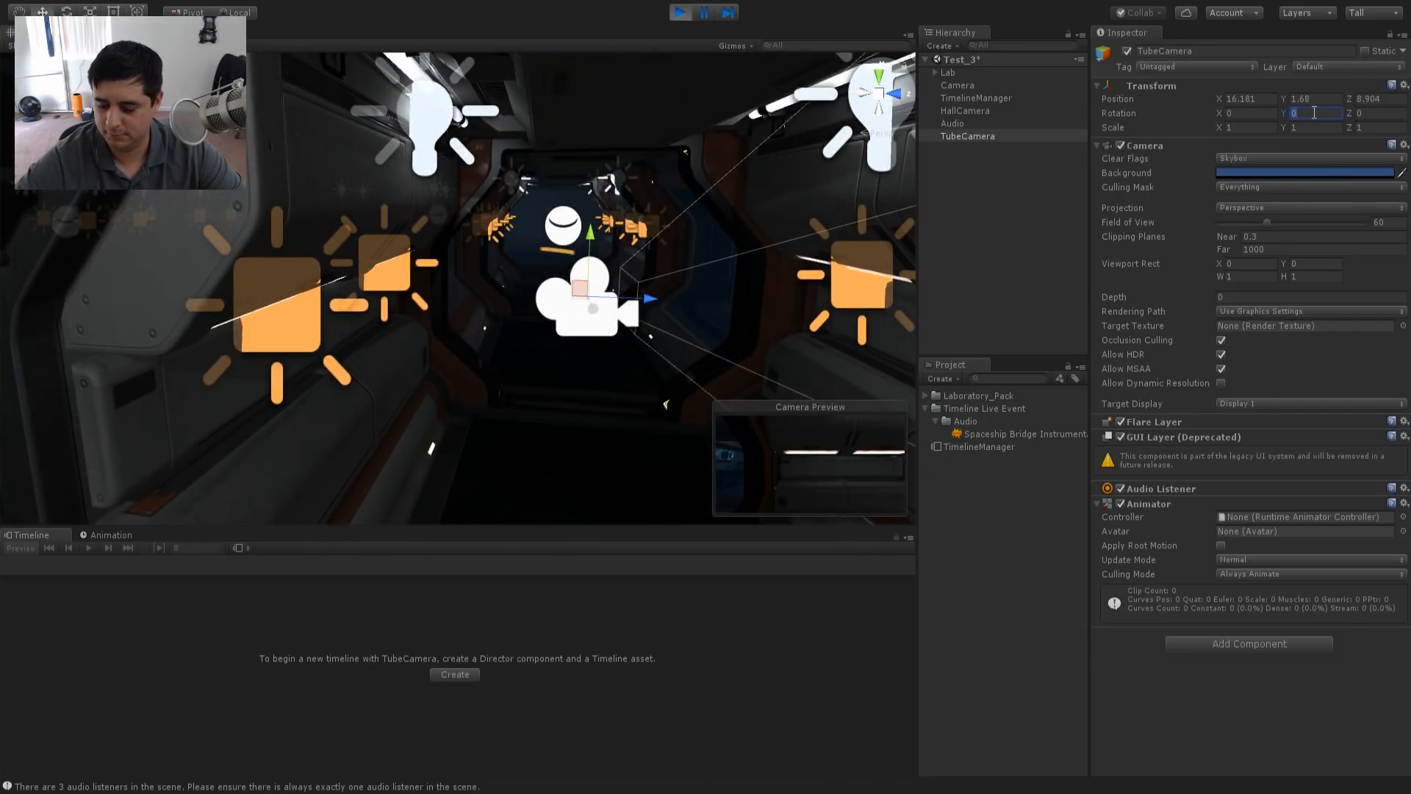
type("90")
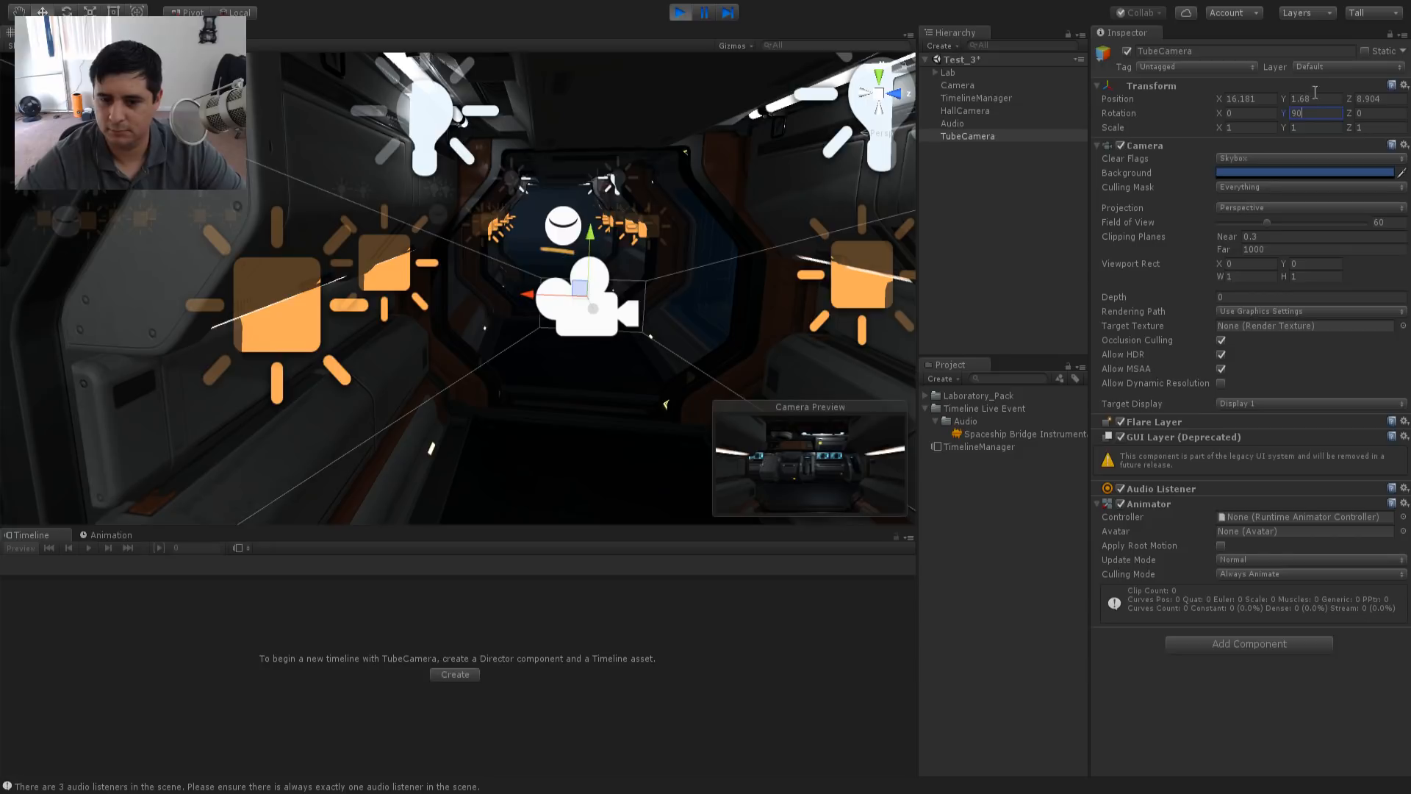
key("Return")
type("-90")
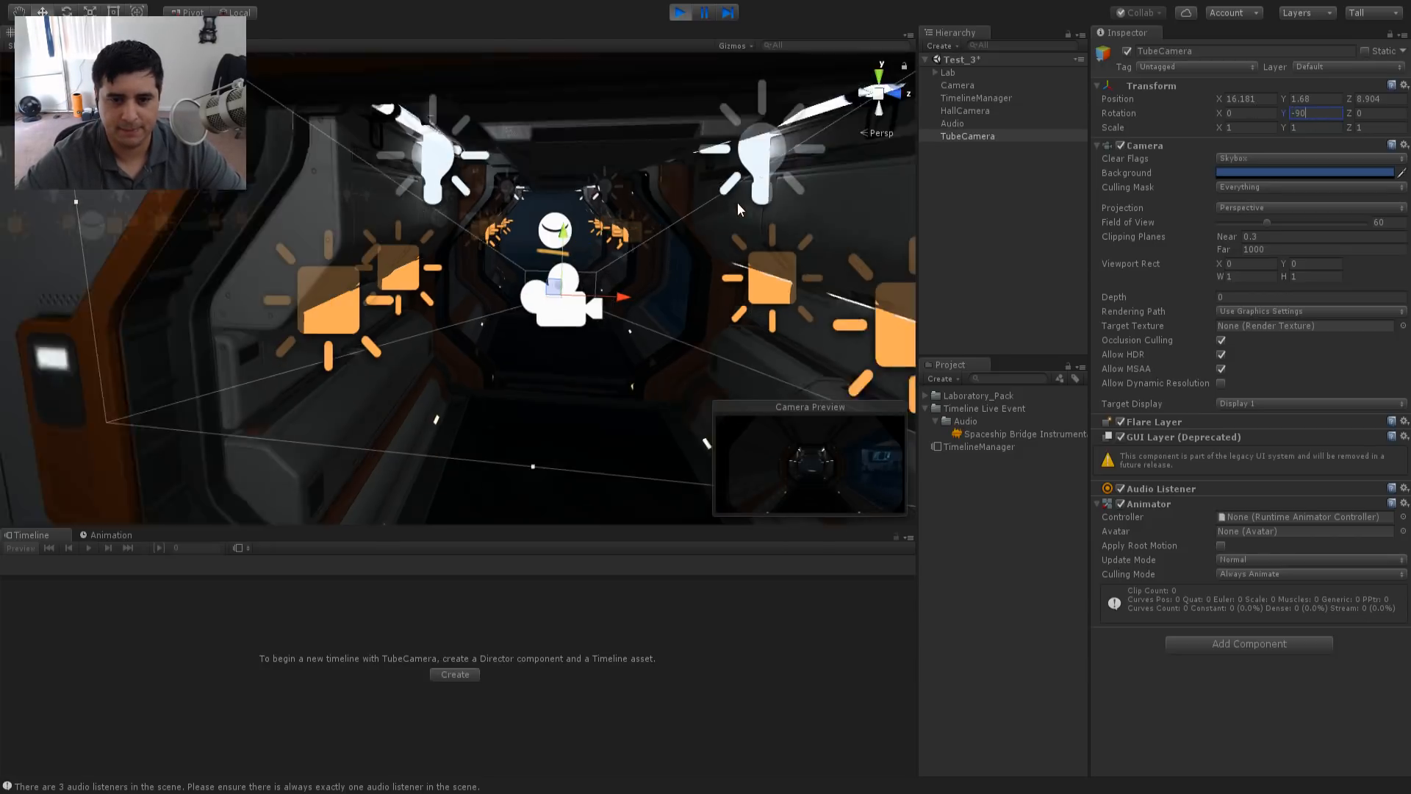
- Move TubeCamera back along the tube's length to about X 20.35
scroll(740, 210, "down", 2)
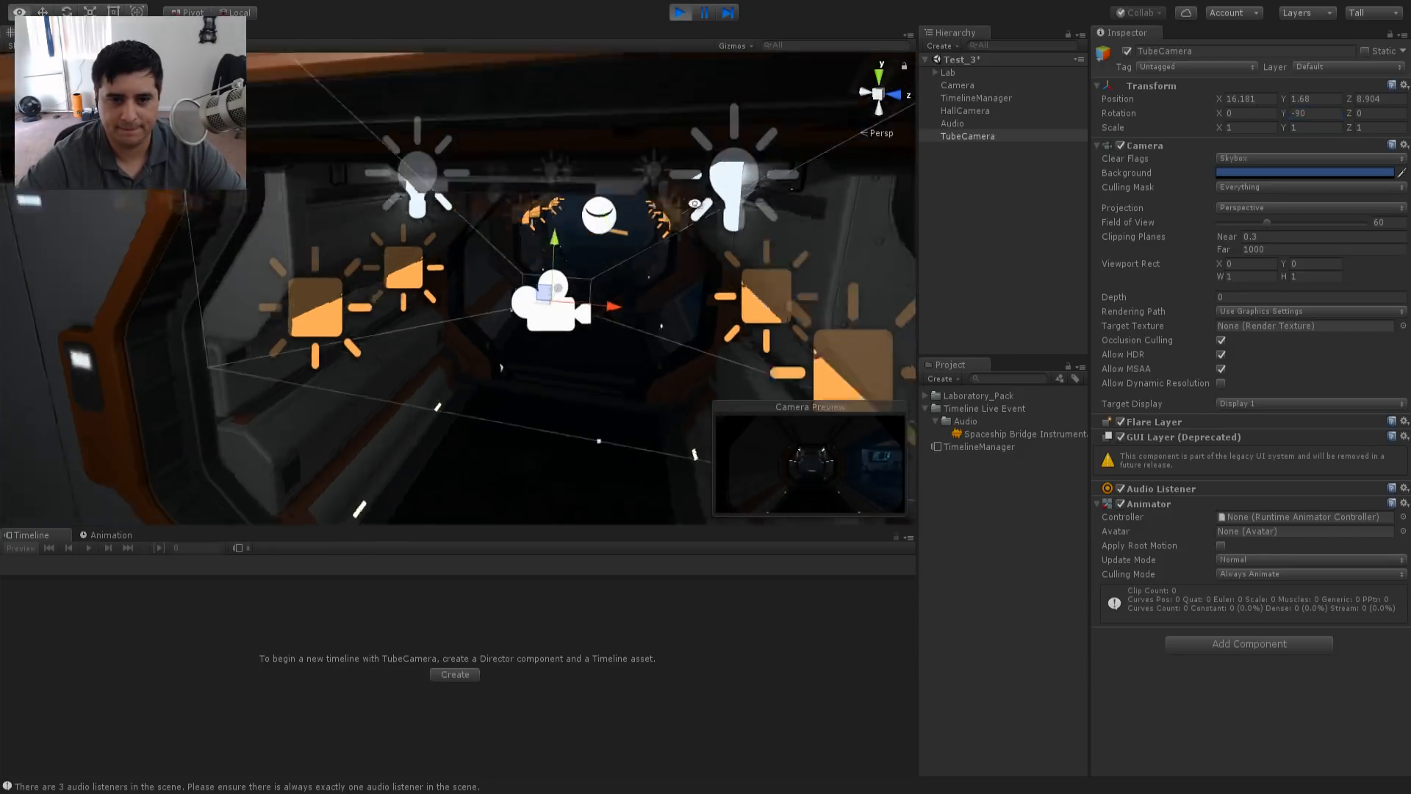
left_click_drag(739, 211, 455, 206, "alt")
scroll(470, 220, "down", 3)
middle_click_drag(569, 283, 778, 265)
left_click_drag(779, 264, 845, 342, "alt")
left_click_drag(720, 246, 623, 303)
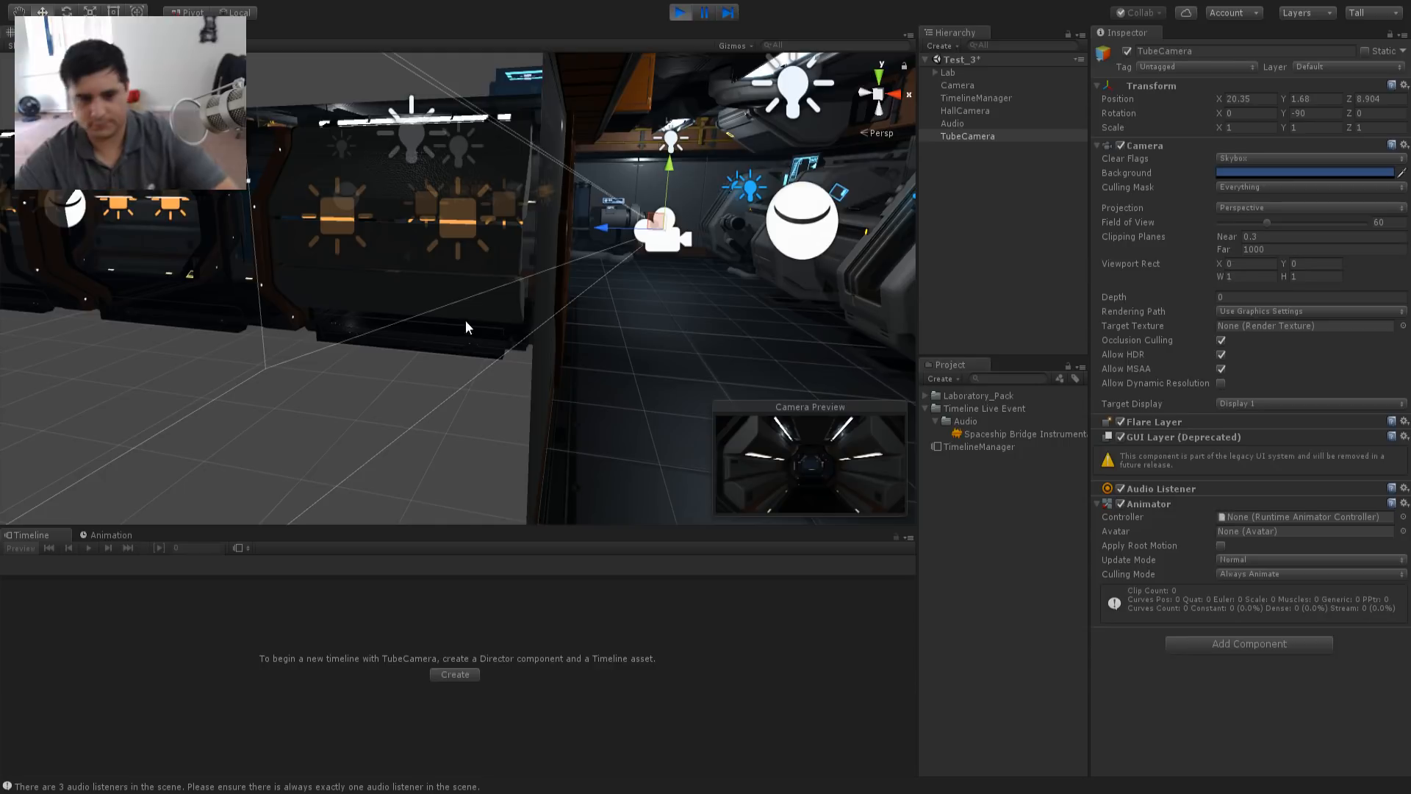
- Add an animation track to the TimelineManager timeline and bind TubeCamera to it
left_click(977, 98)
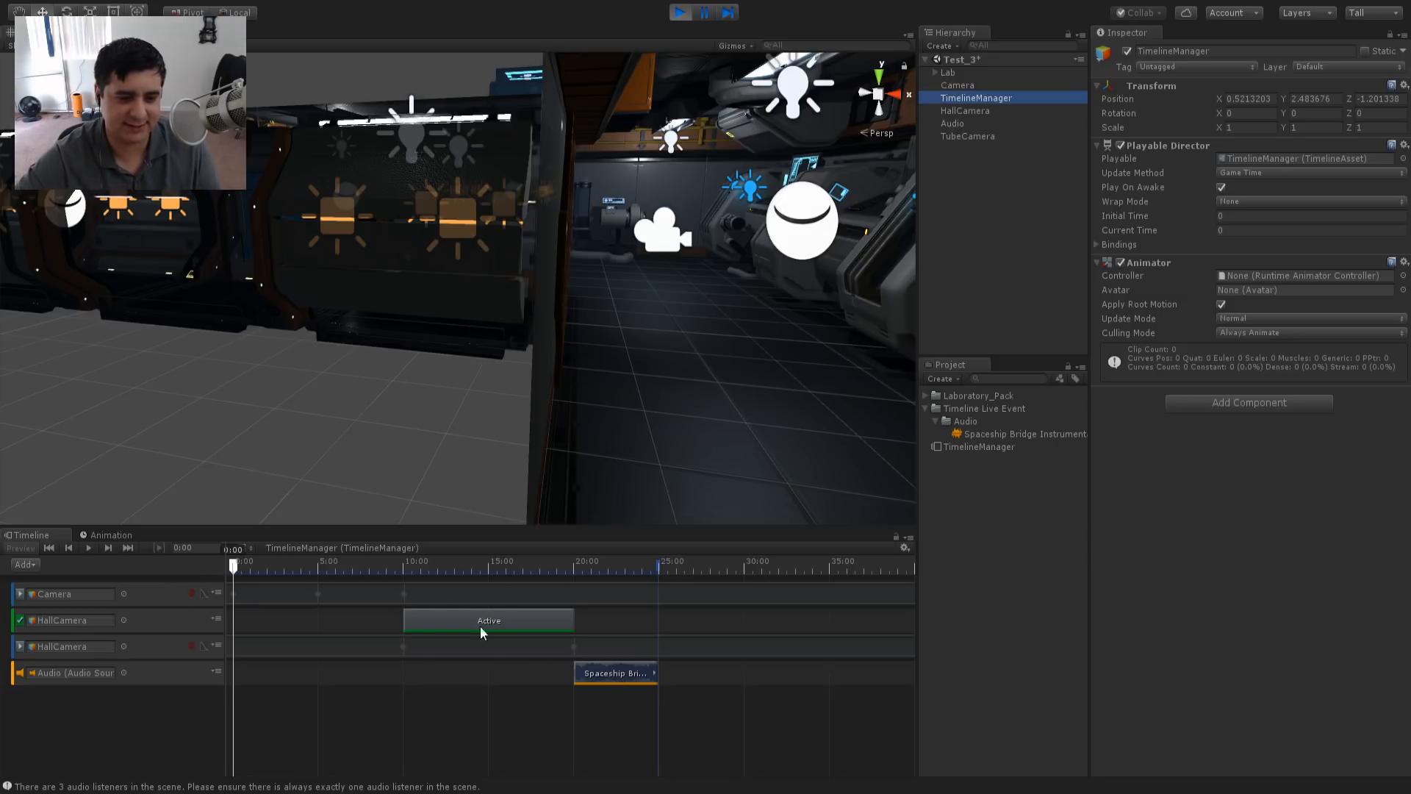
middle_click_drag(518, 254, 578, 282)
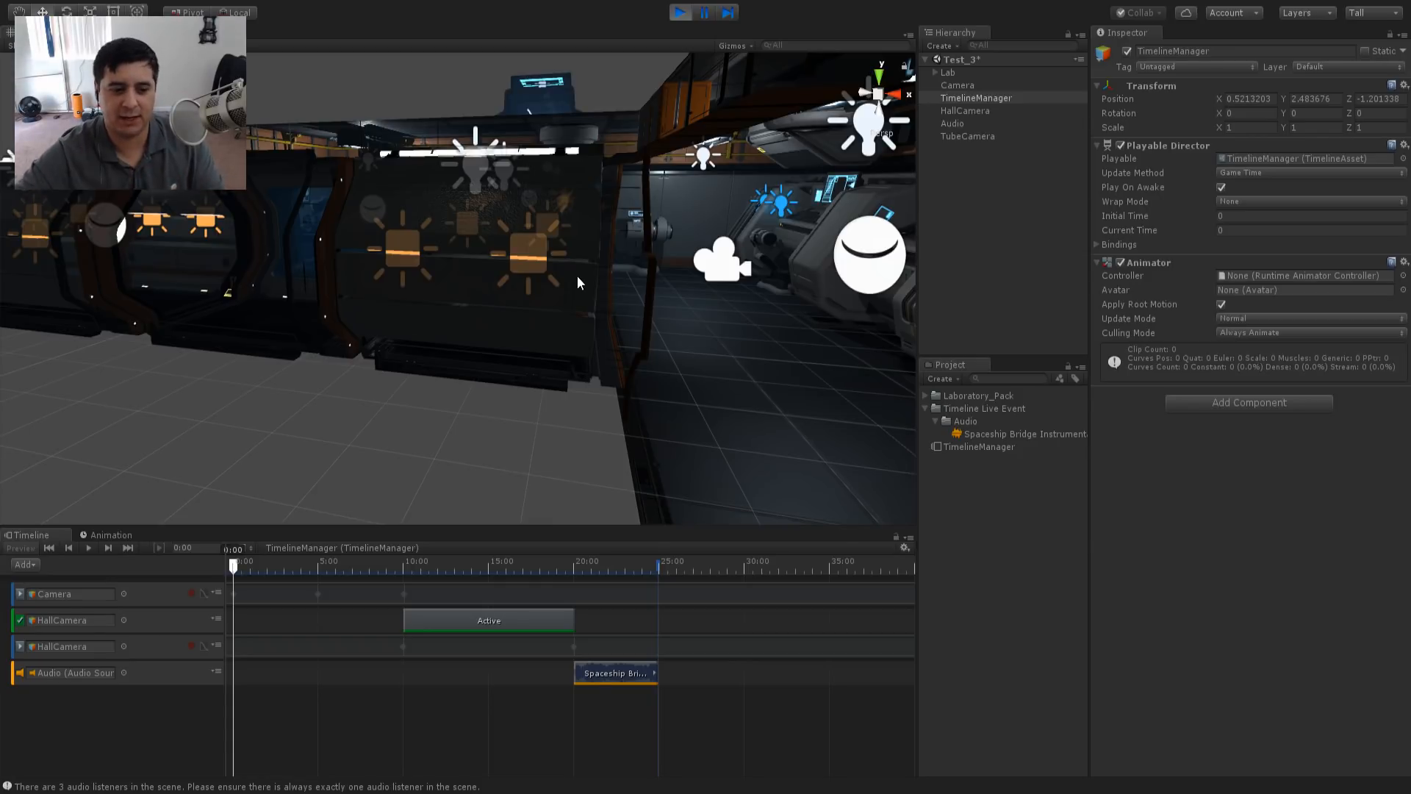
left_click(80, 611)
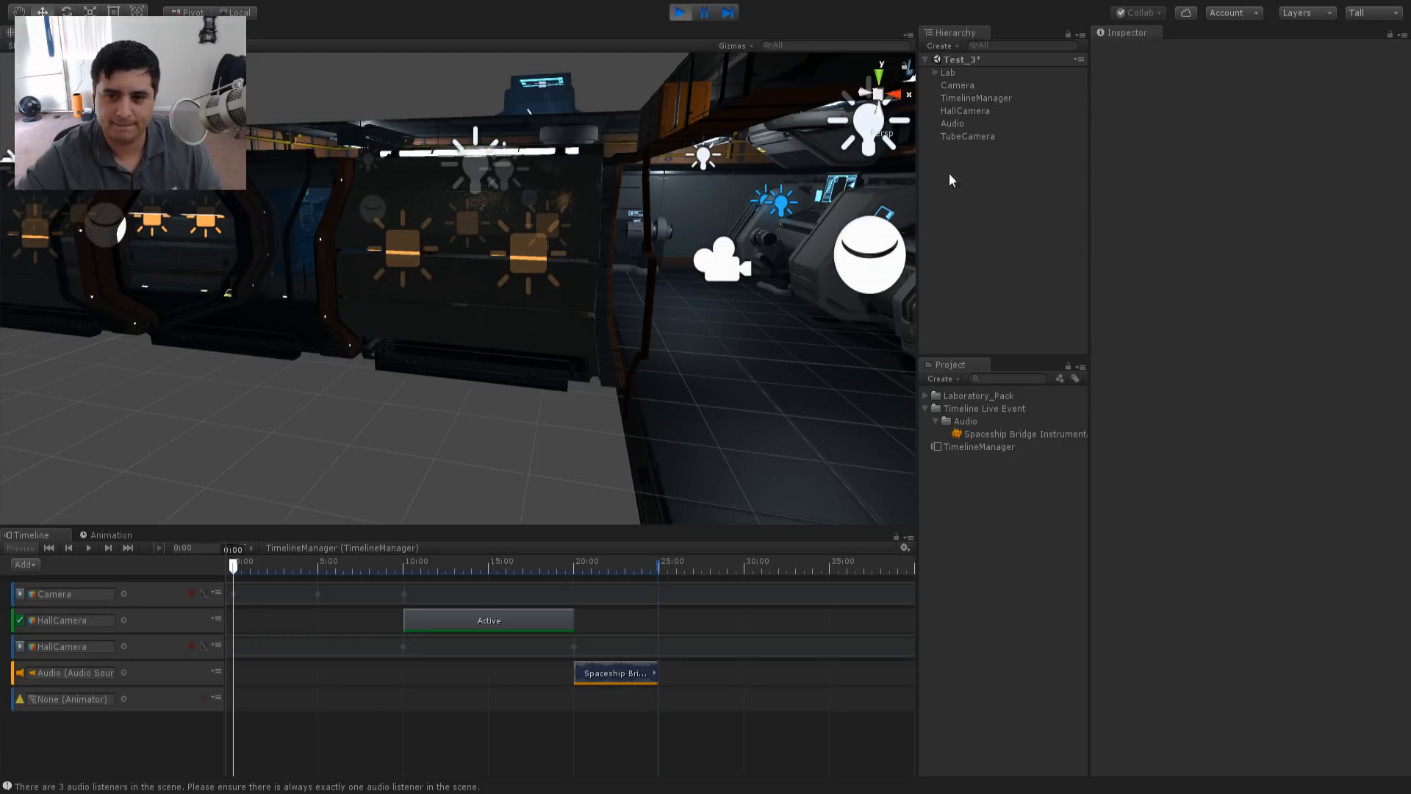
left_click(970, 137)
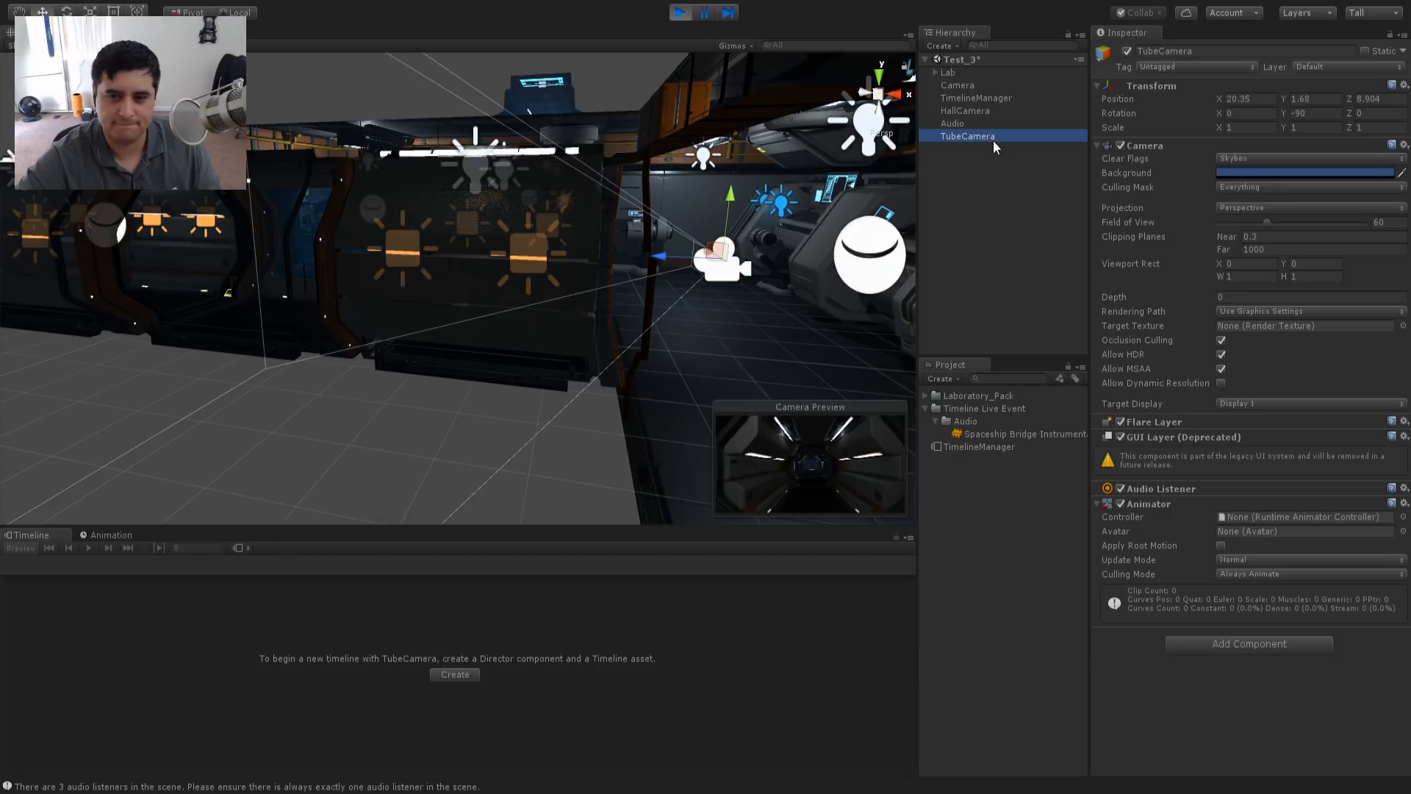
left_click(976, 98)
left_click_drag(970, 136, 76, 700)
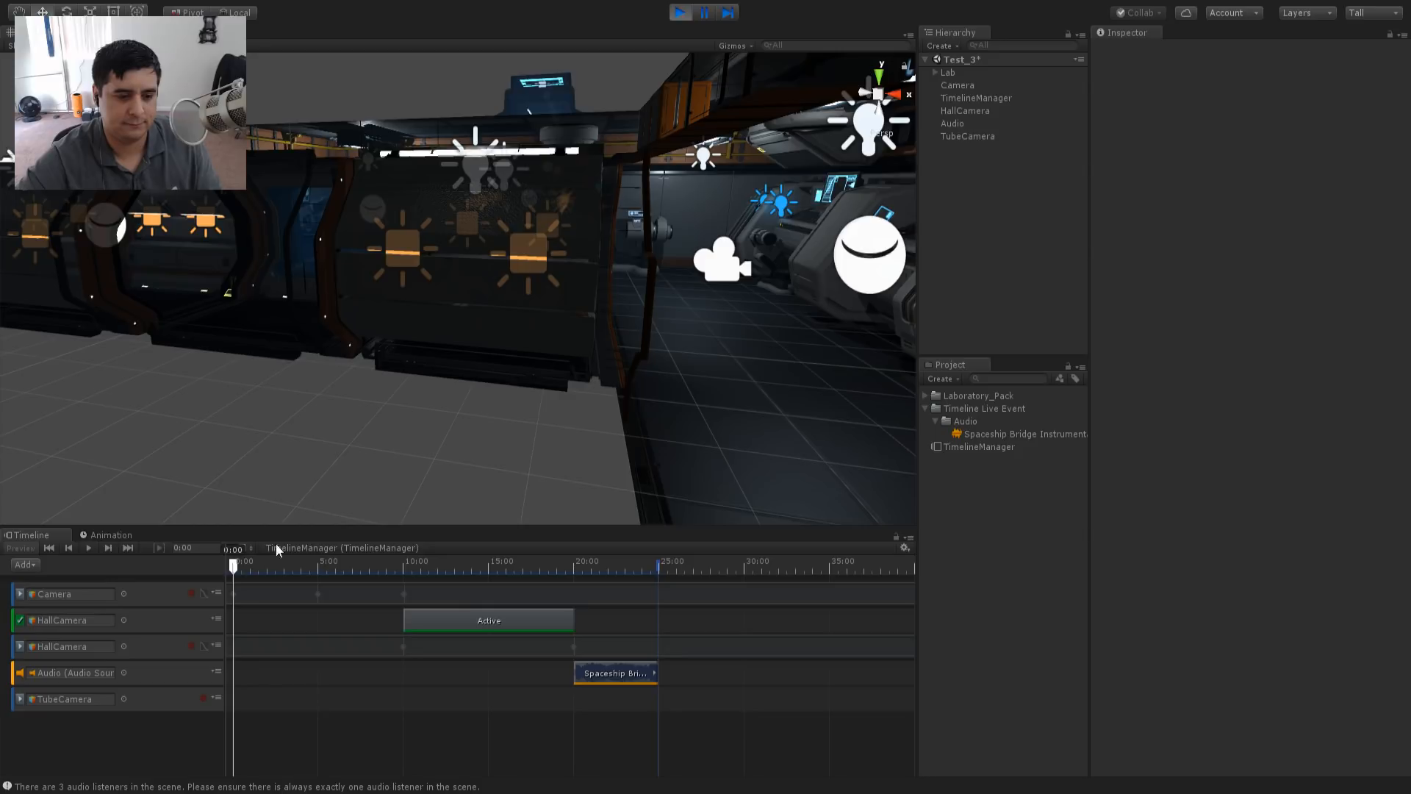
- Move the playhead to 20:02 and extend the Spaceship Bridge Instrumental audio clip to end at about 34.93 seconds
left_click_drag(236, 570, 574, 607)
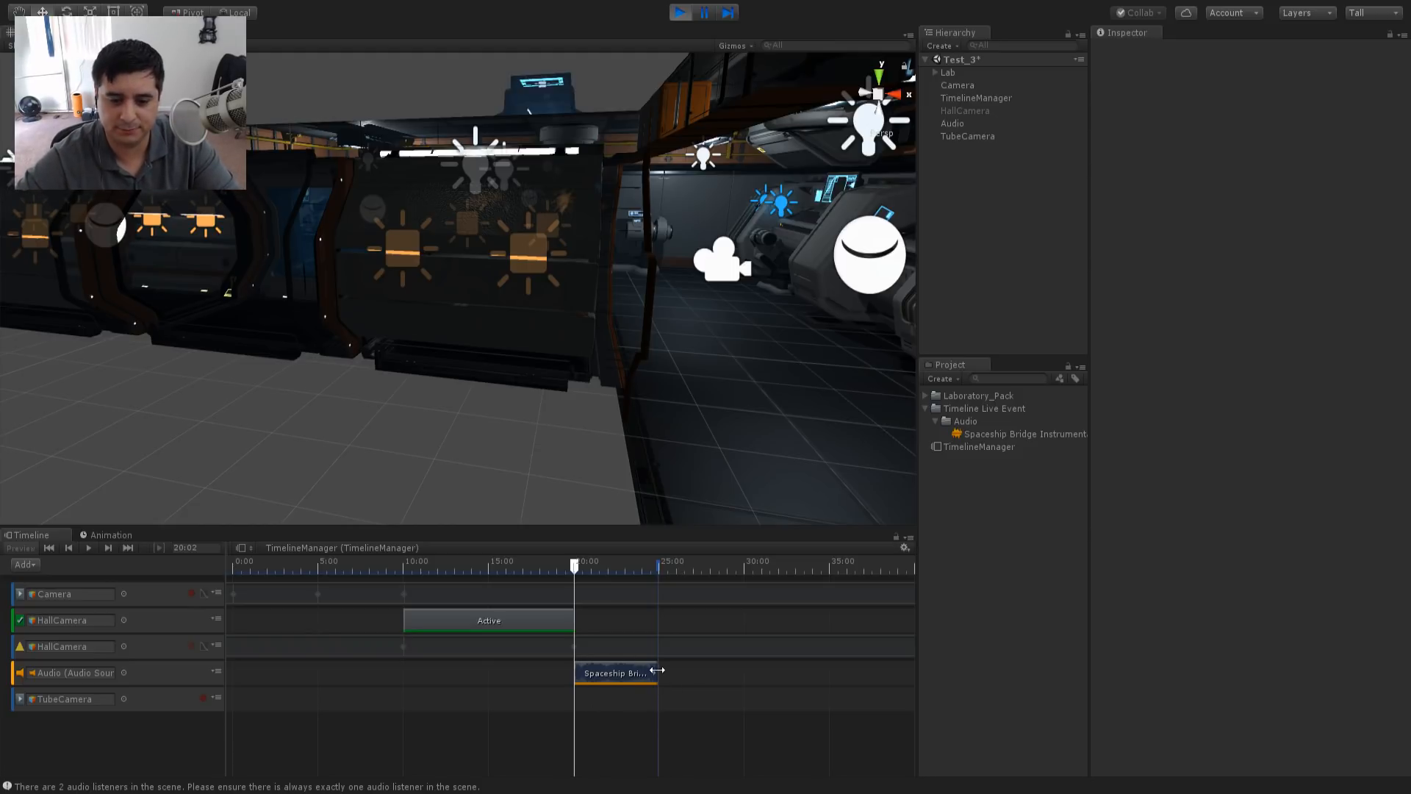
left_click_drag(657, 670, 827, 690)
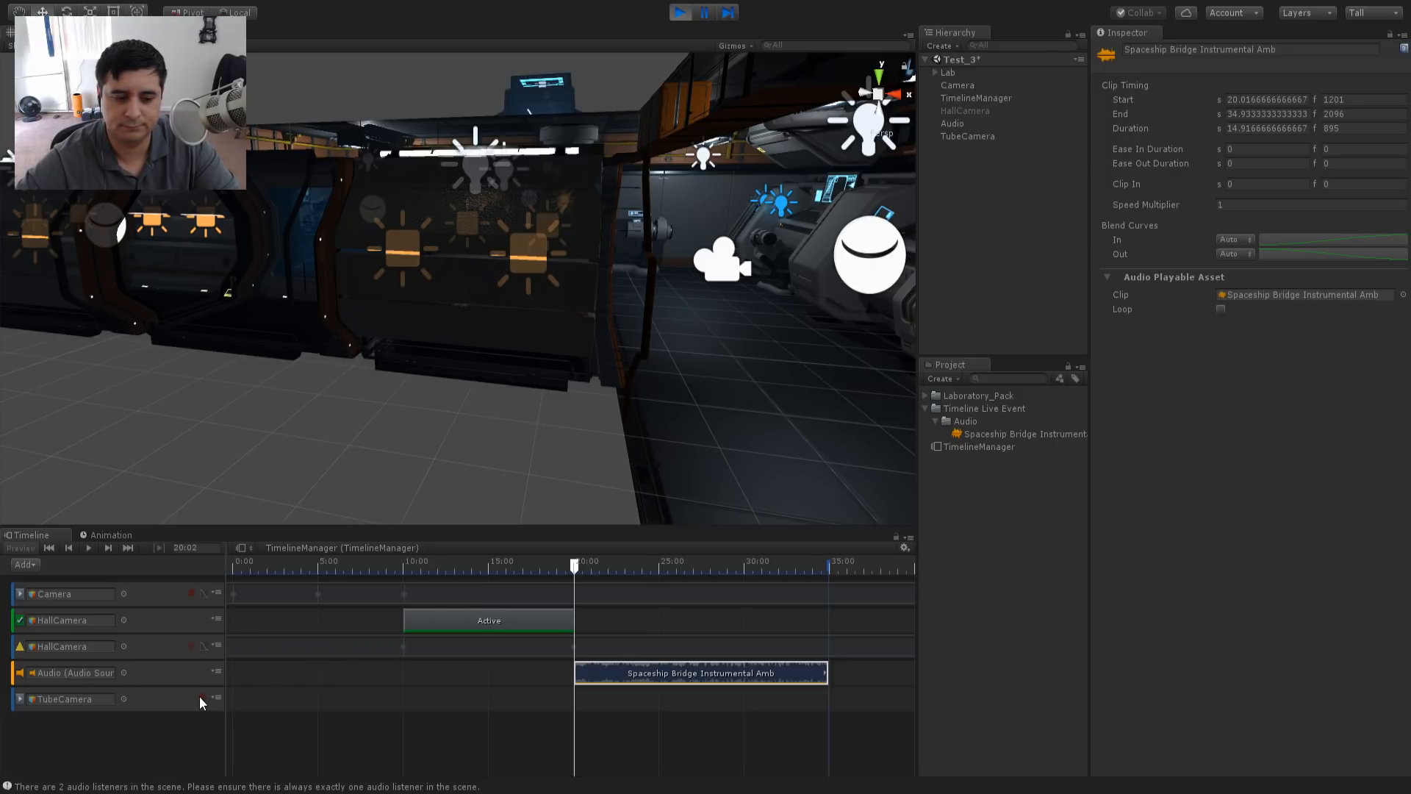
- Show the TimelineManager timeline again and make the timeline area taller
left_click(964, 136)
left_click(959, 98)
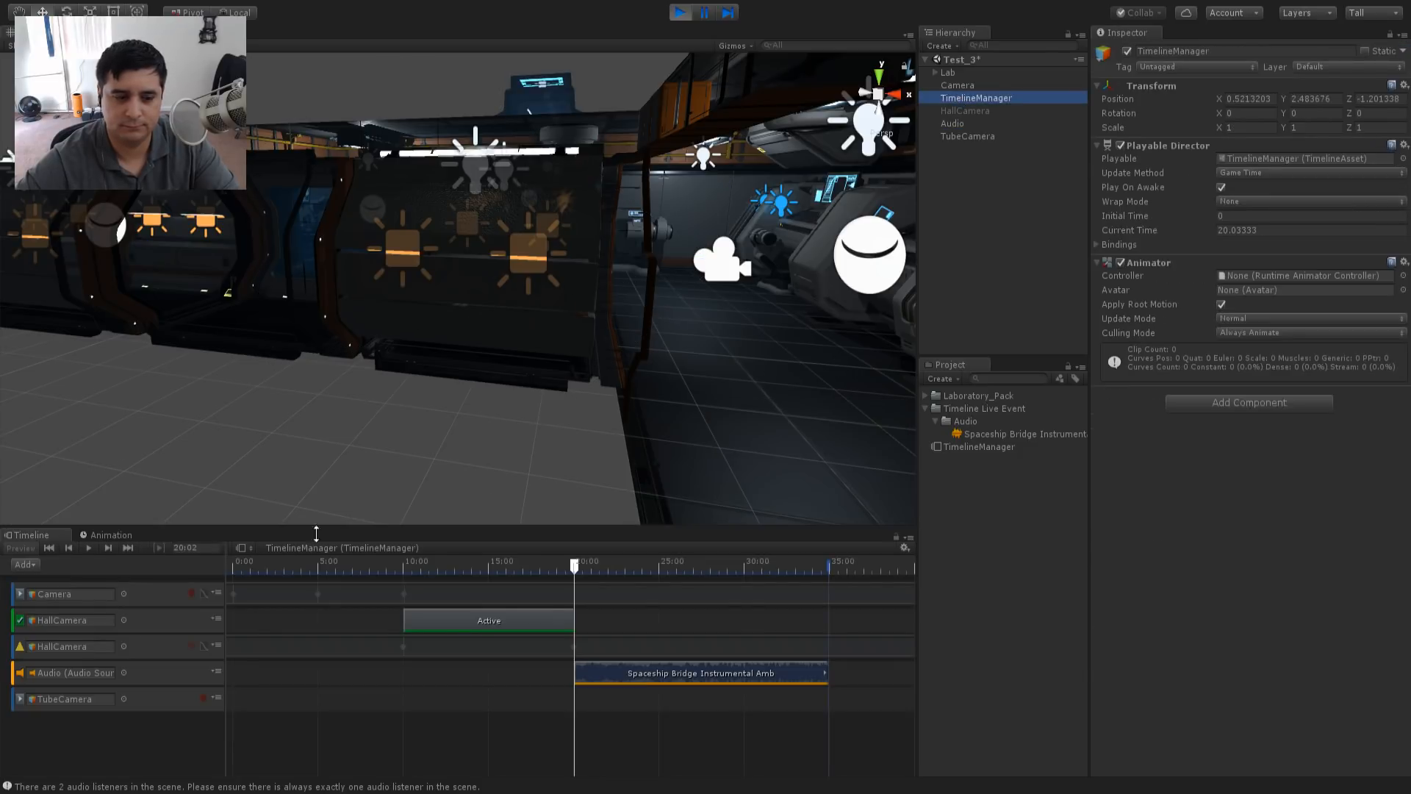
left_click(218, 702)
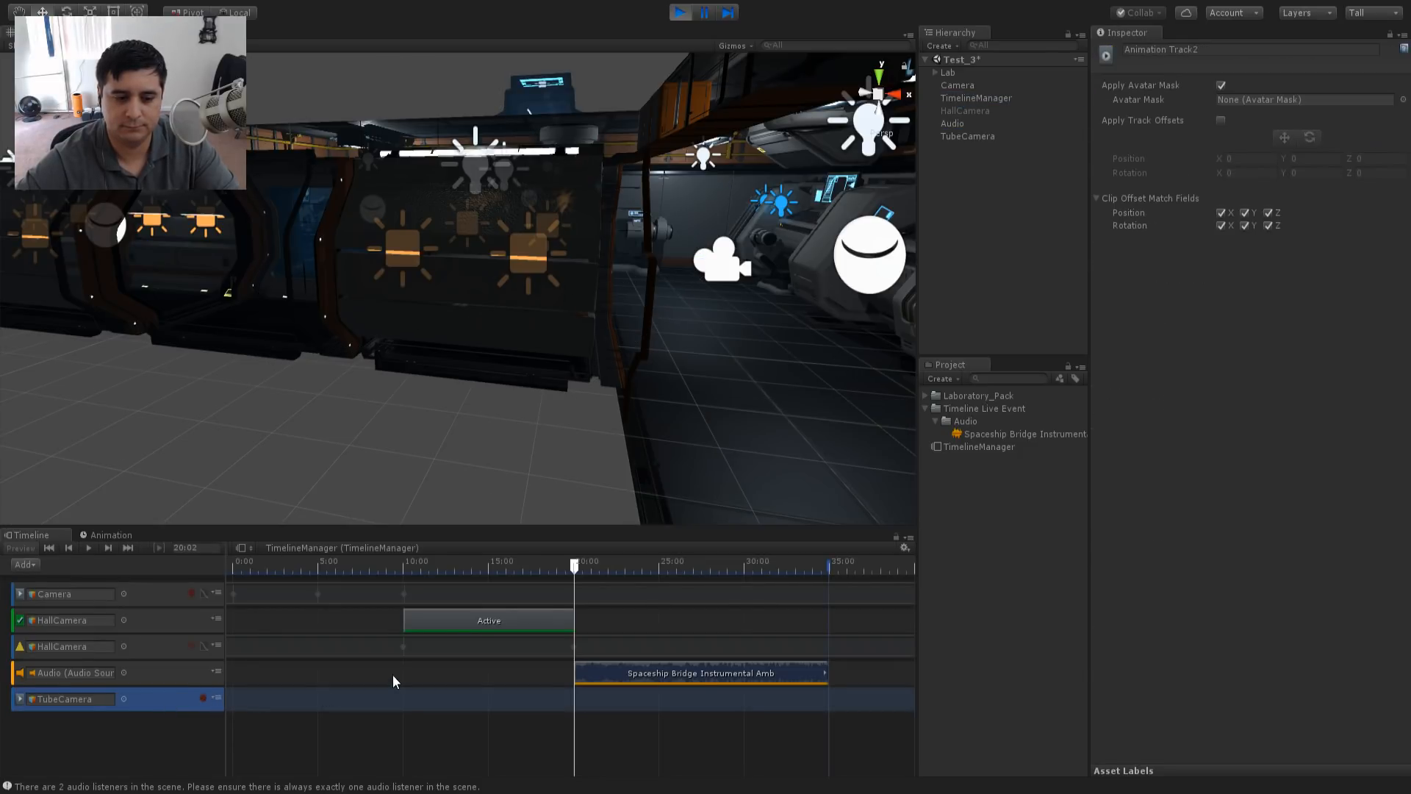
left_click(148, 674)
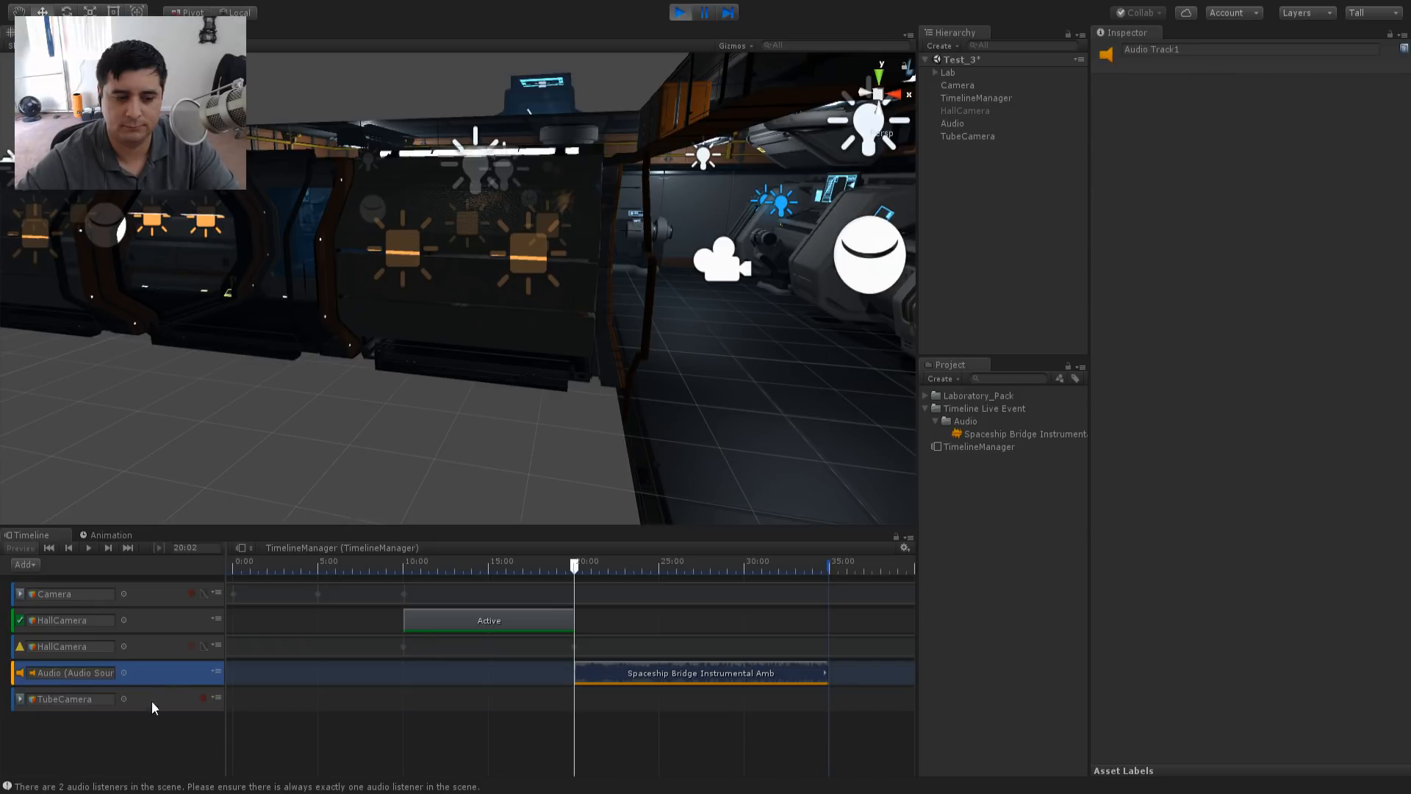
left_click(152, 700)
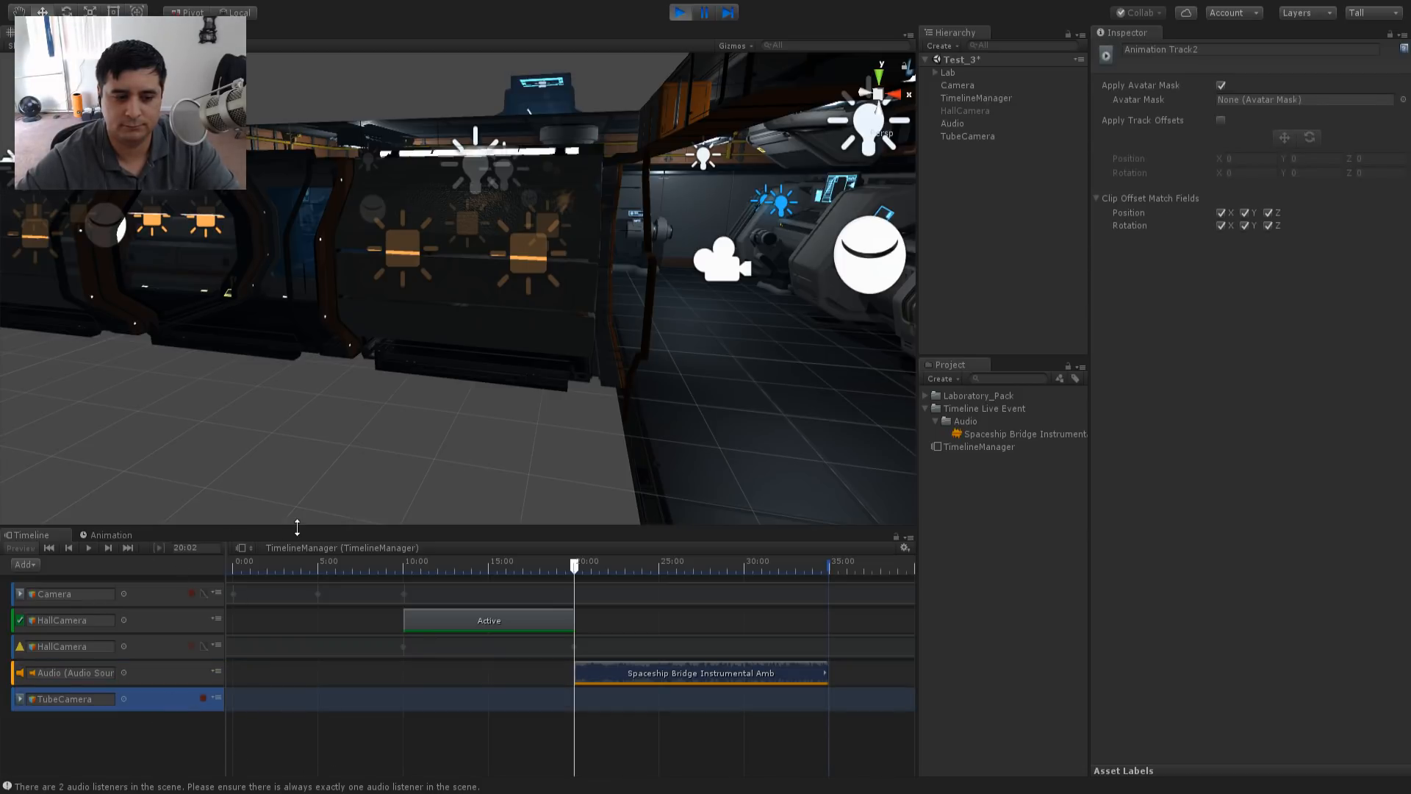
left_click_drag(297, 527, 297, 427)
left_click(639, 654)
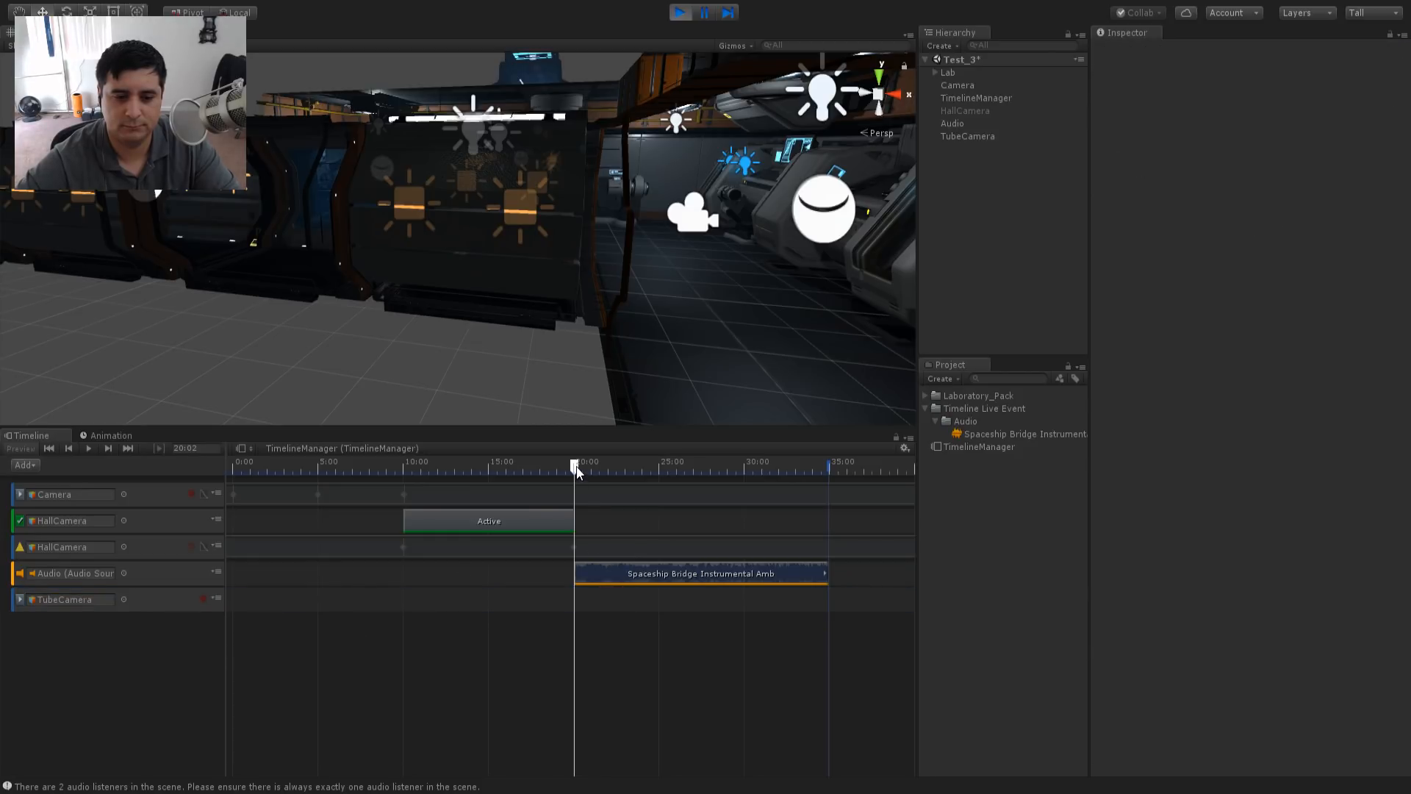
- Set the playhead to 20:07 and try to start recording on the TubeCamera animation track
left_click_drag(576, 466, 580, 466)
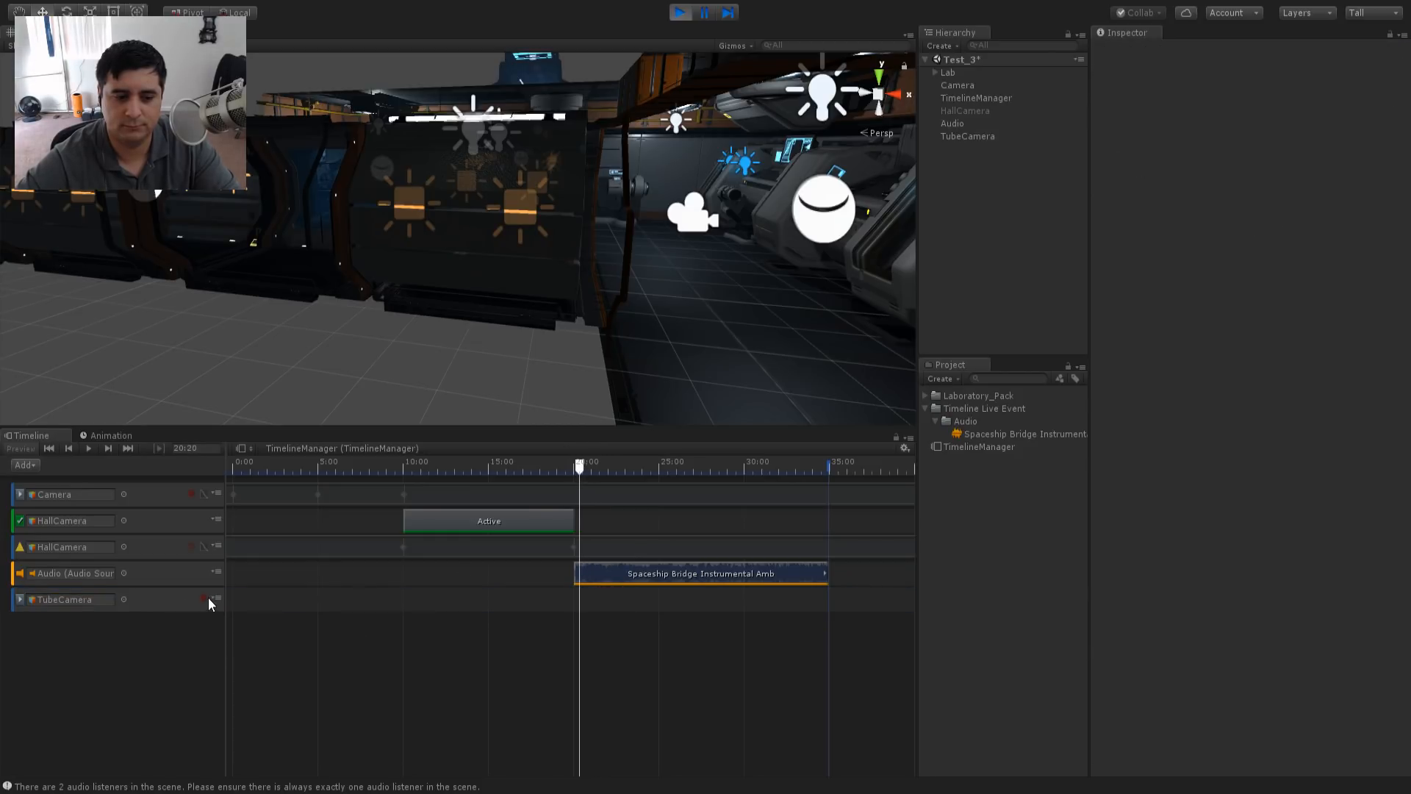
left_click_drag(579, 466, 575, 466)
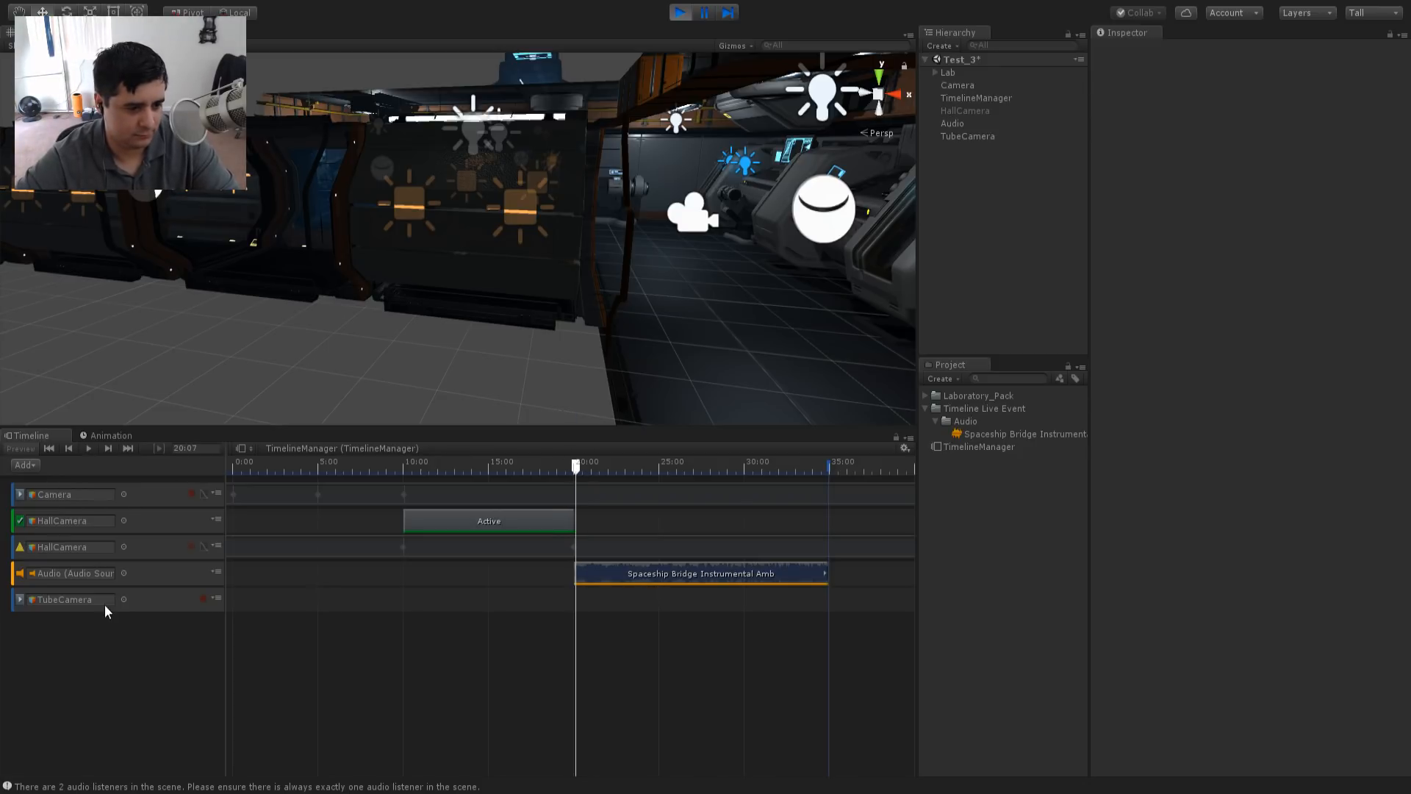
left_click(151, 602)
left_click(987, 134)
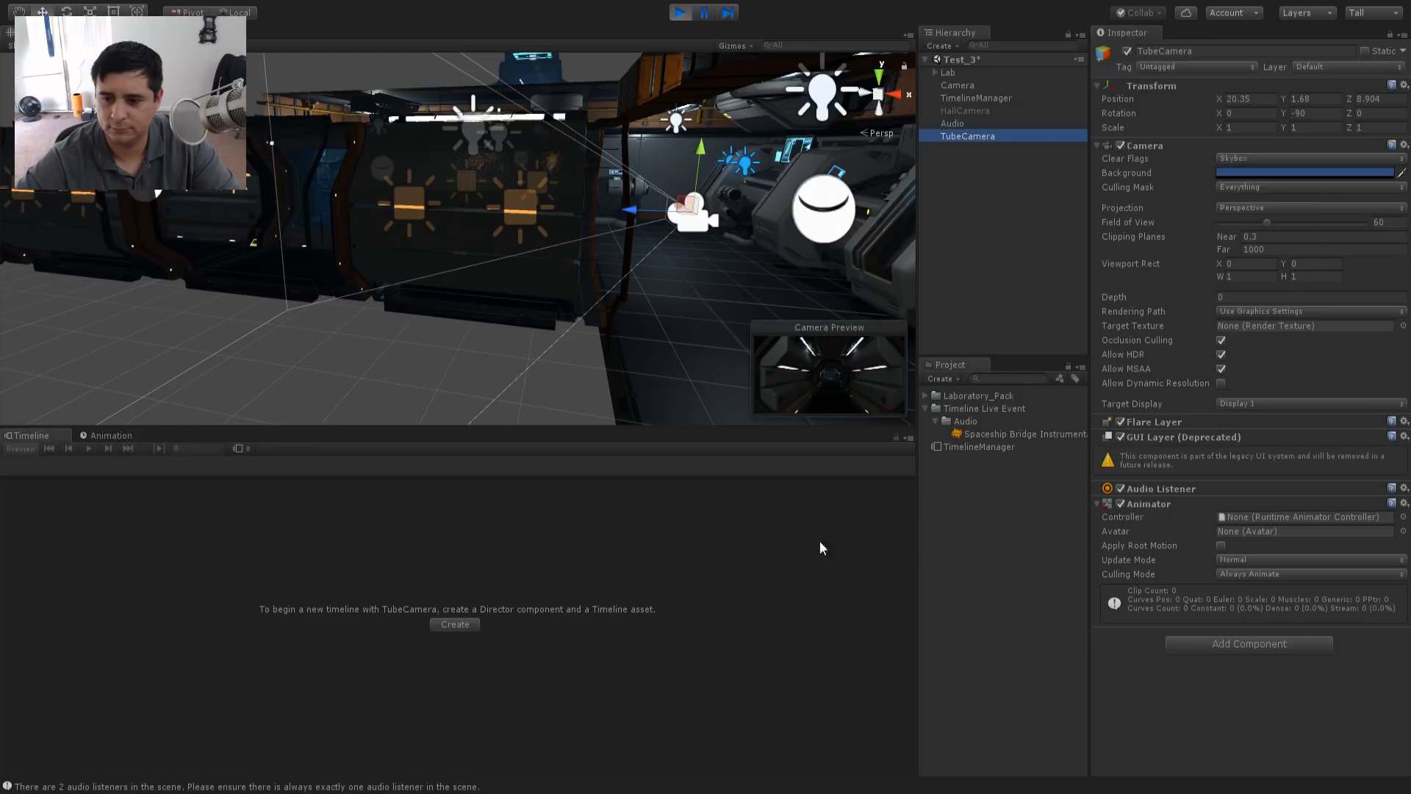
middle_click_drag(618, 230, 552, 253)
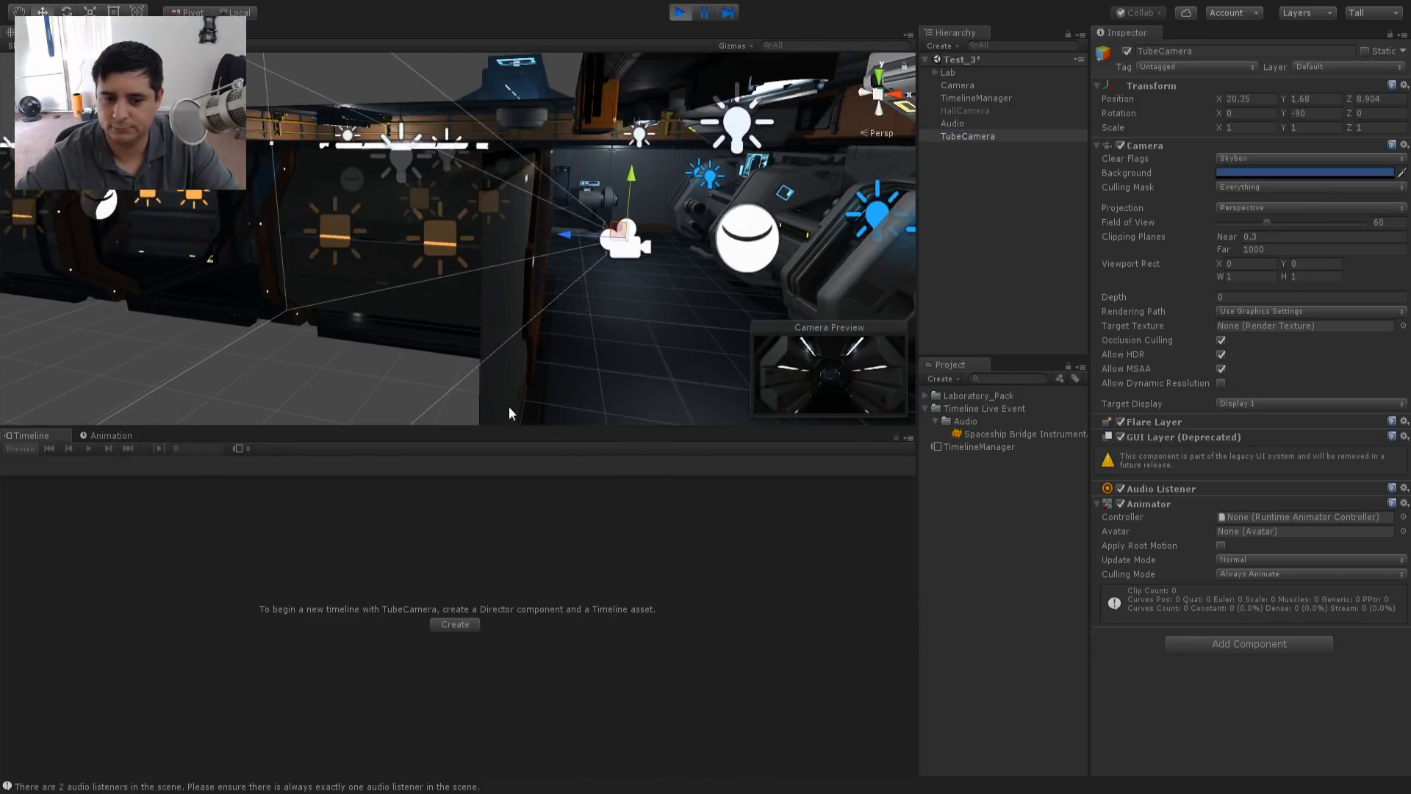
left_click(976, 99)
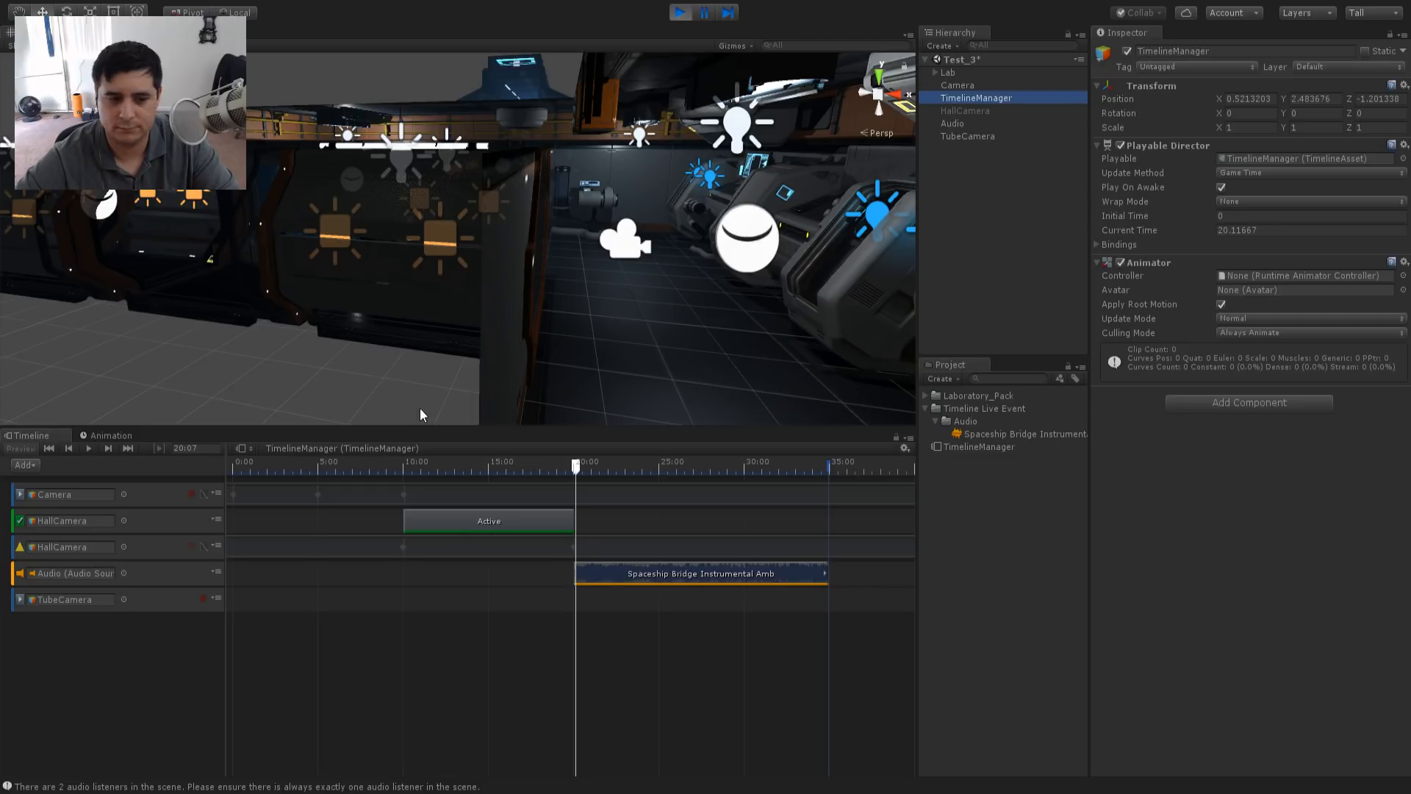
left_click(202, 597)
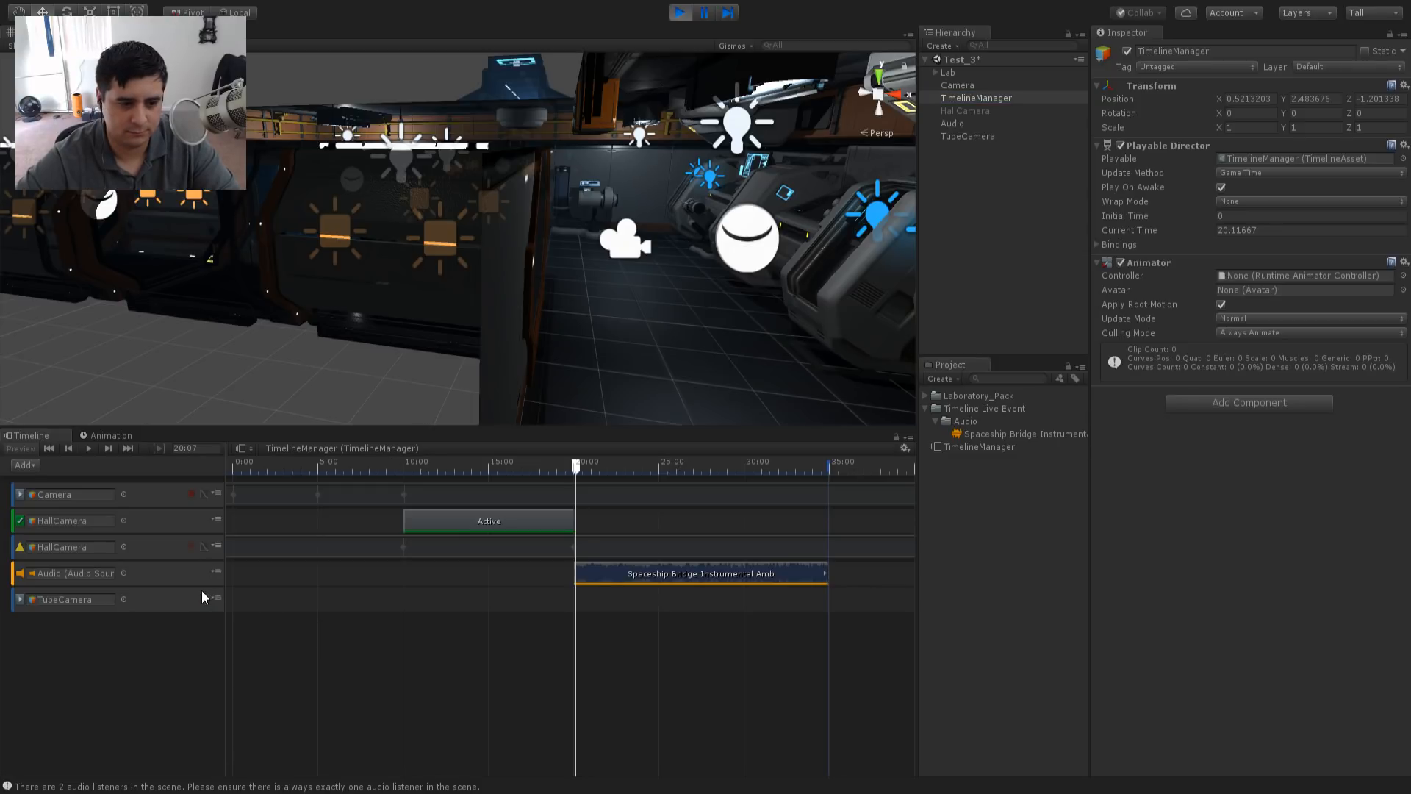
left_click(203, 596)
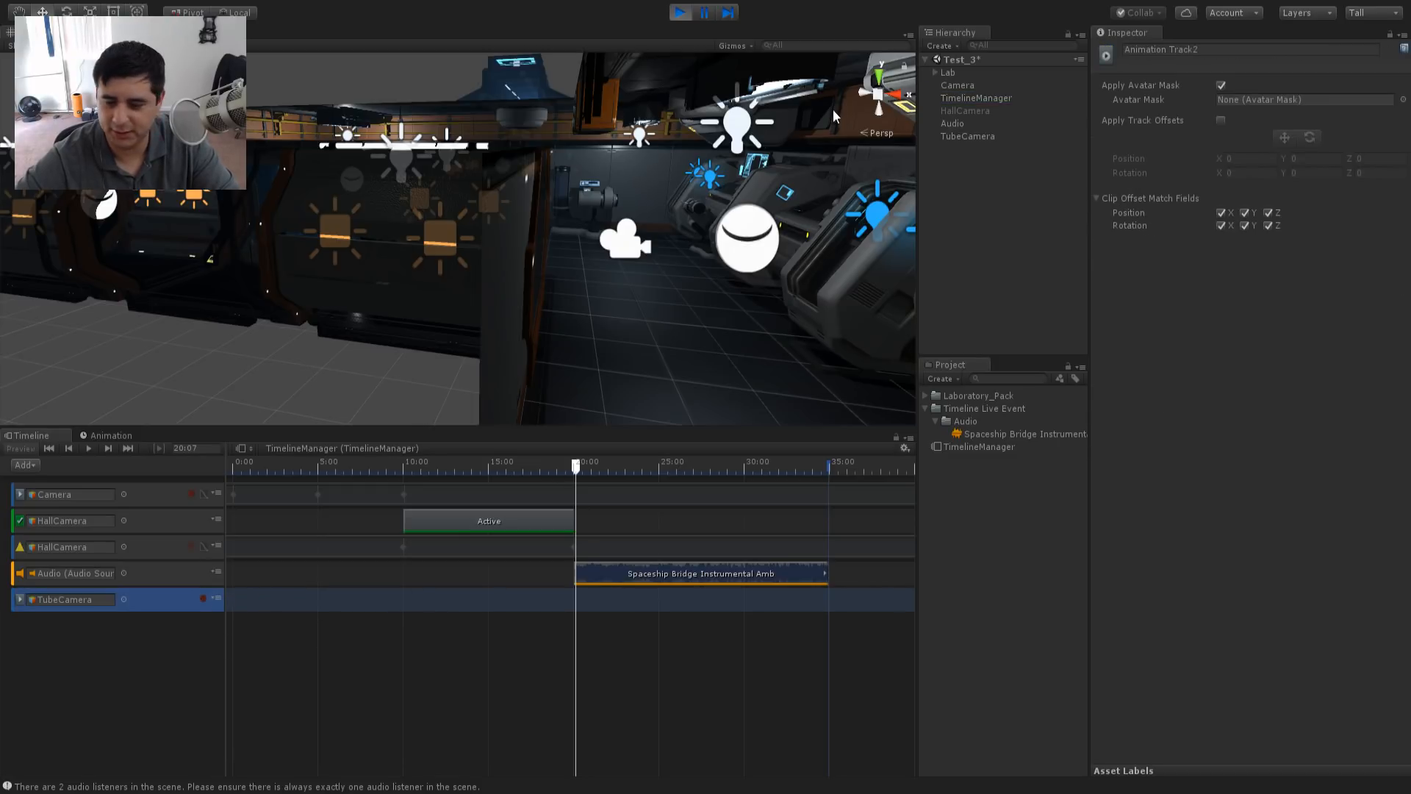
- Move the playhead to 35:18 and examine the rotation and position curves of the Camera track
left_click(977, 134)
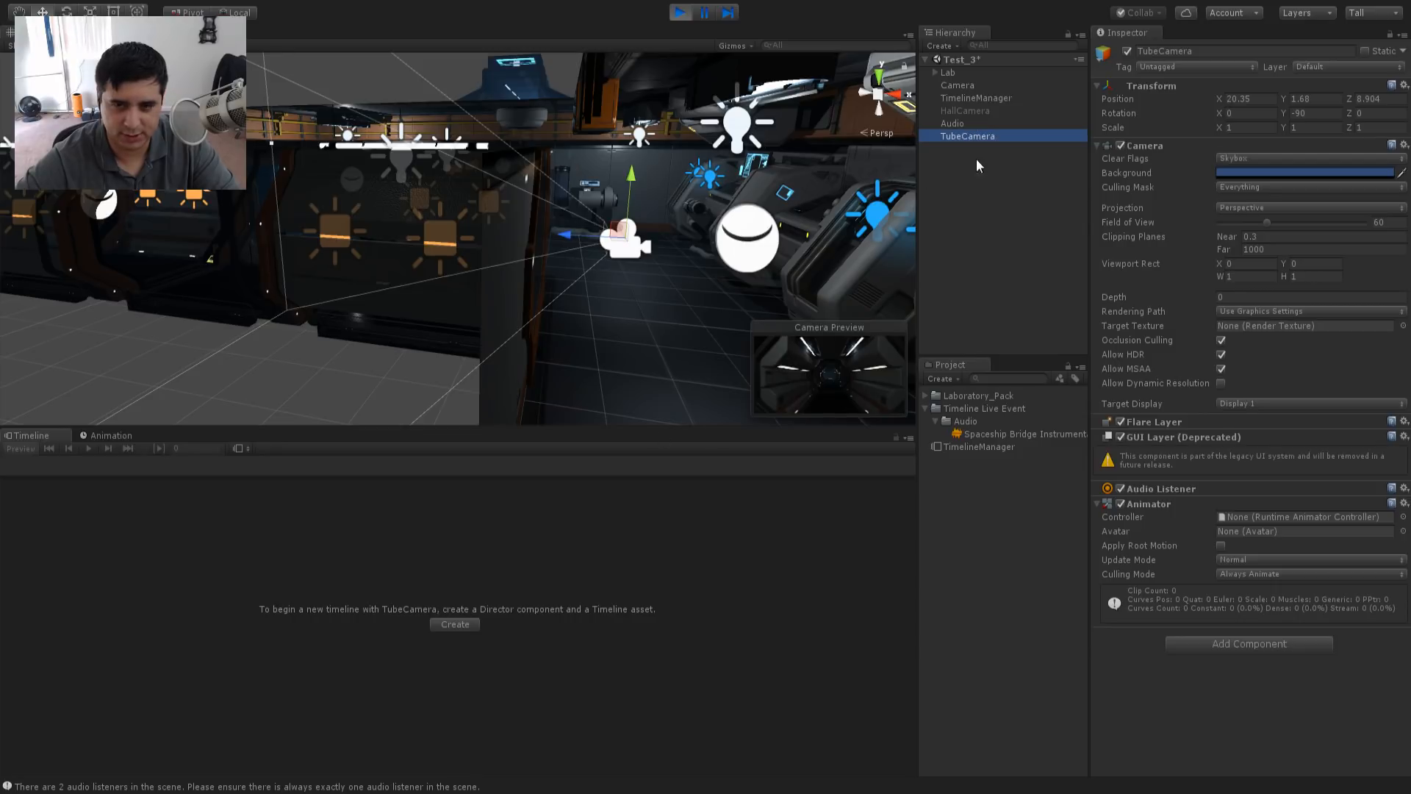
left_click(981, 98)
left_click_drag(577, 467, 835, 491)
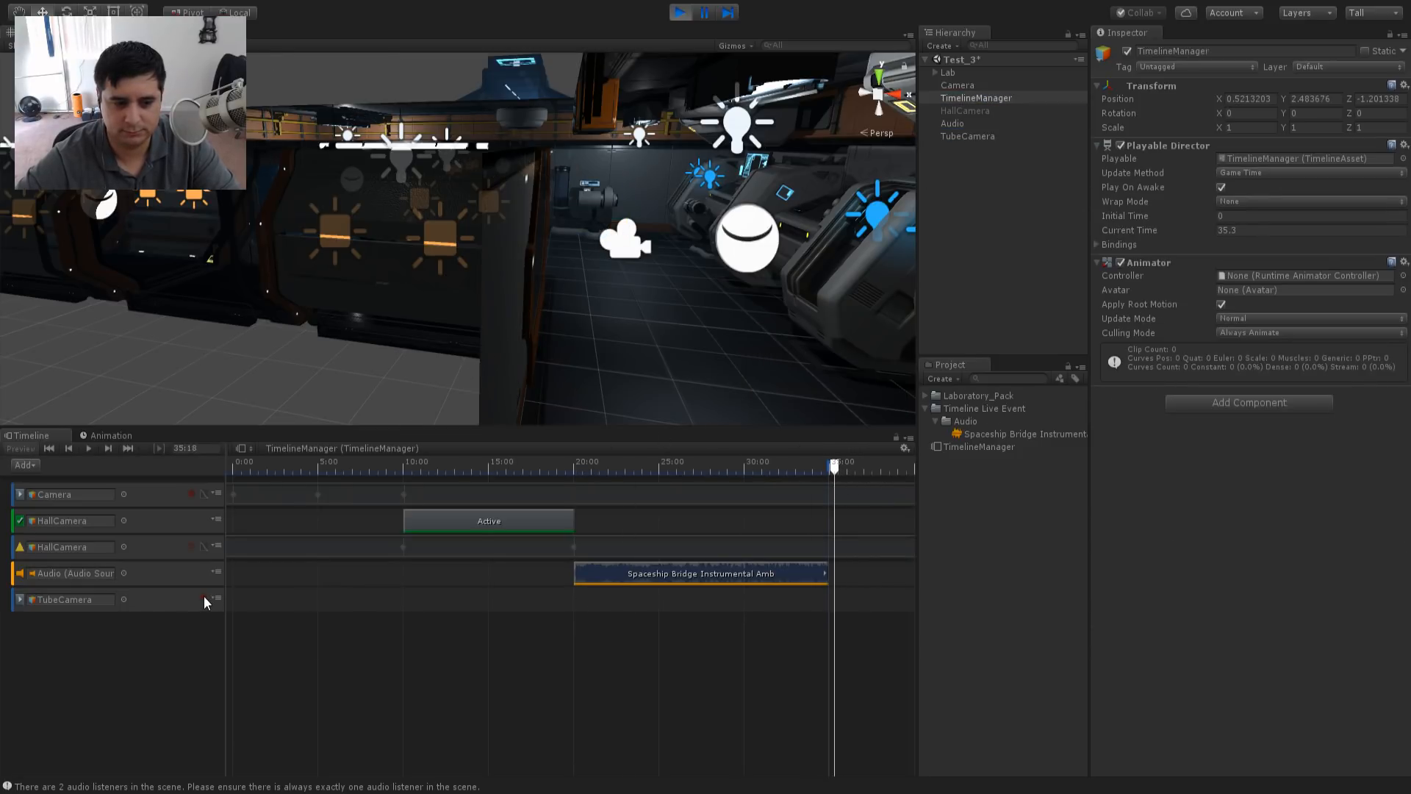
left_click(204, 493)
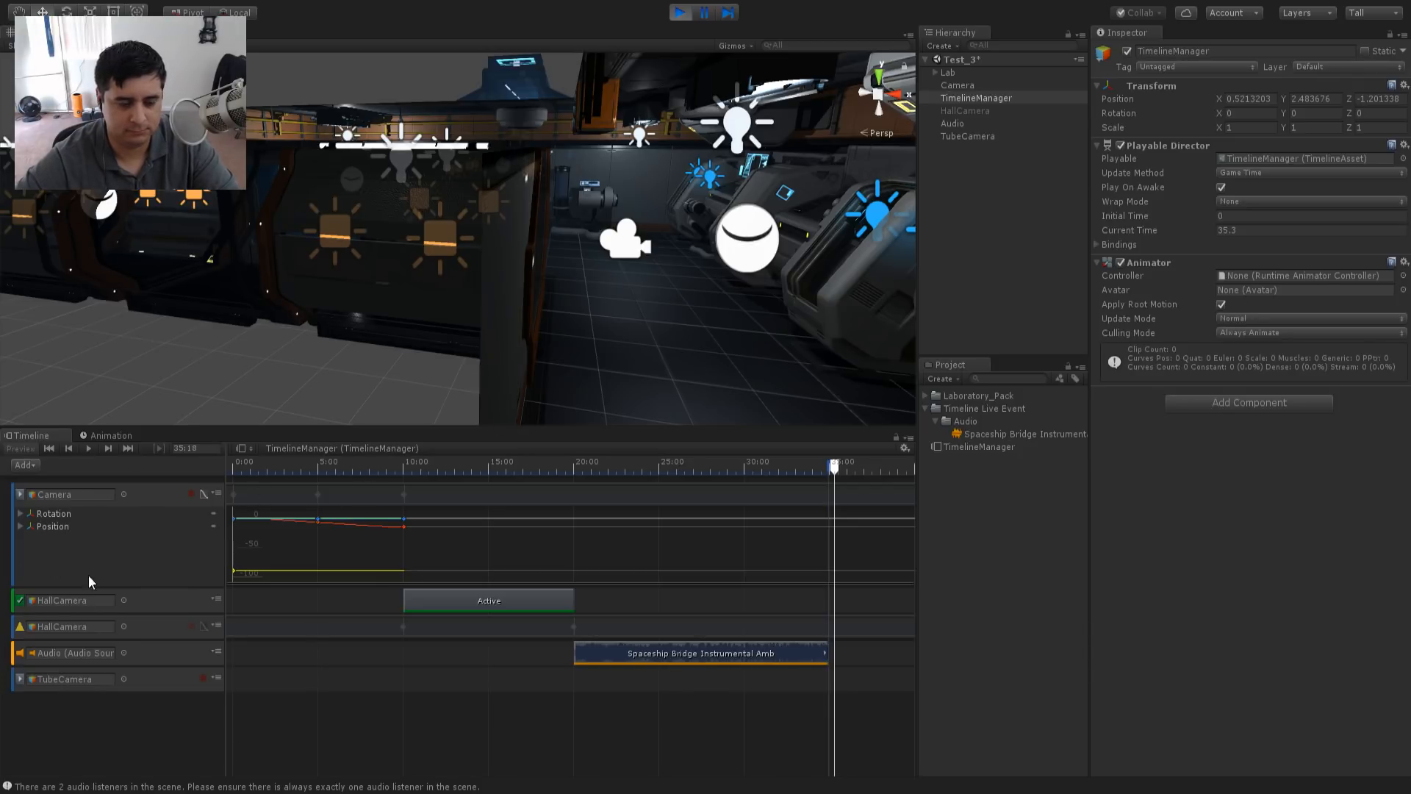
left_click(155, 492)
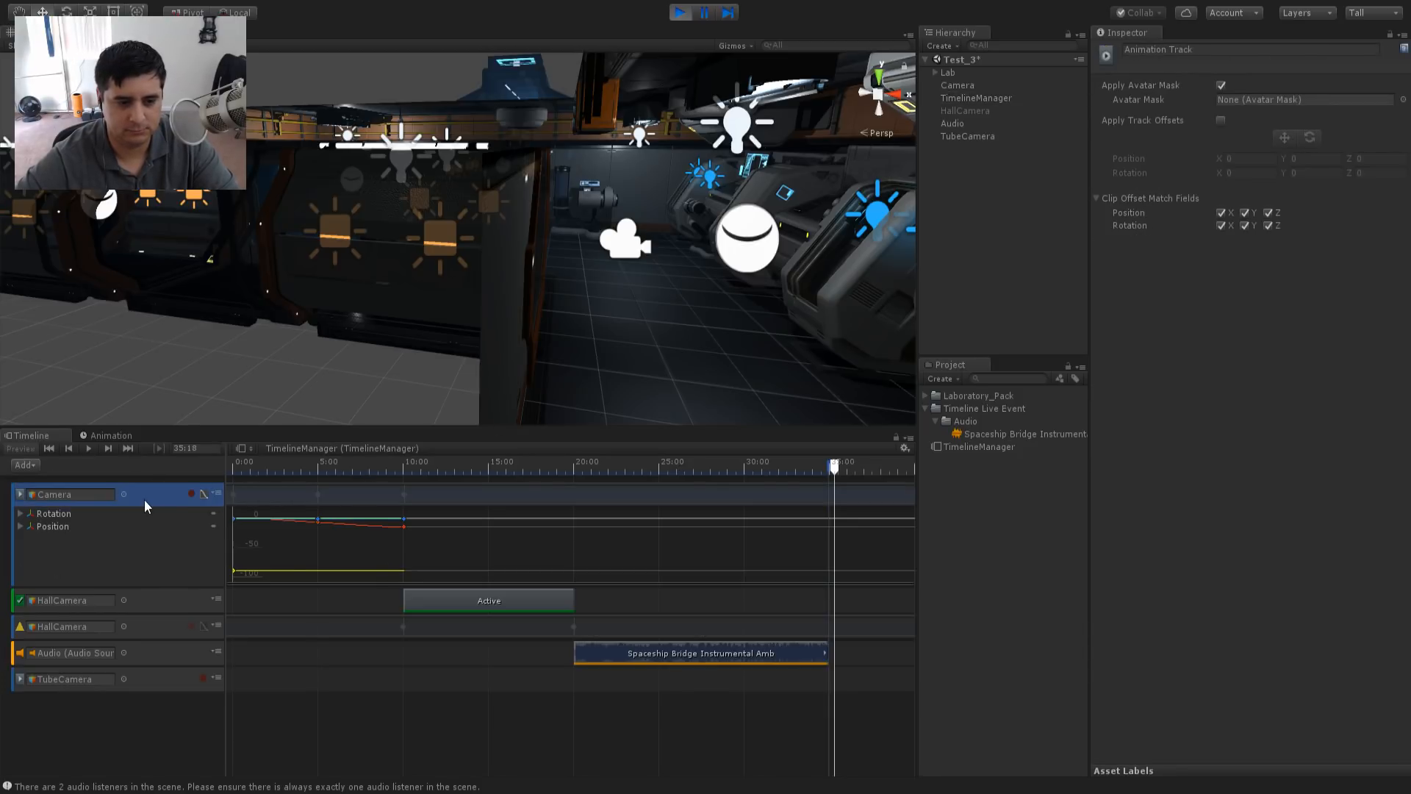
left_click(203, 493)
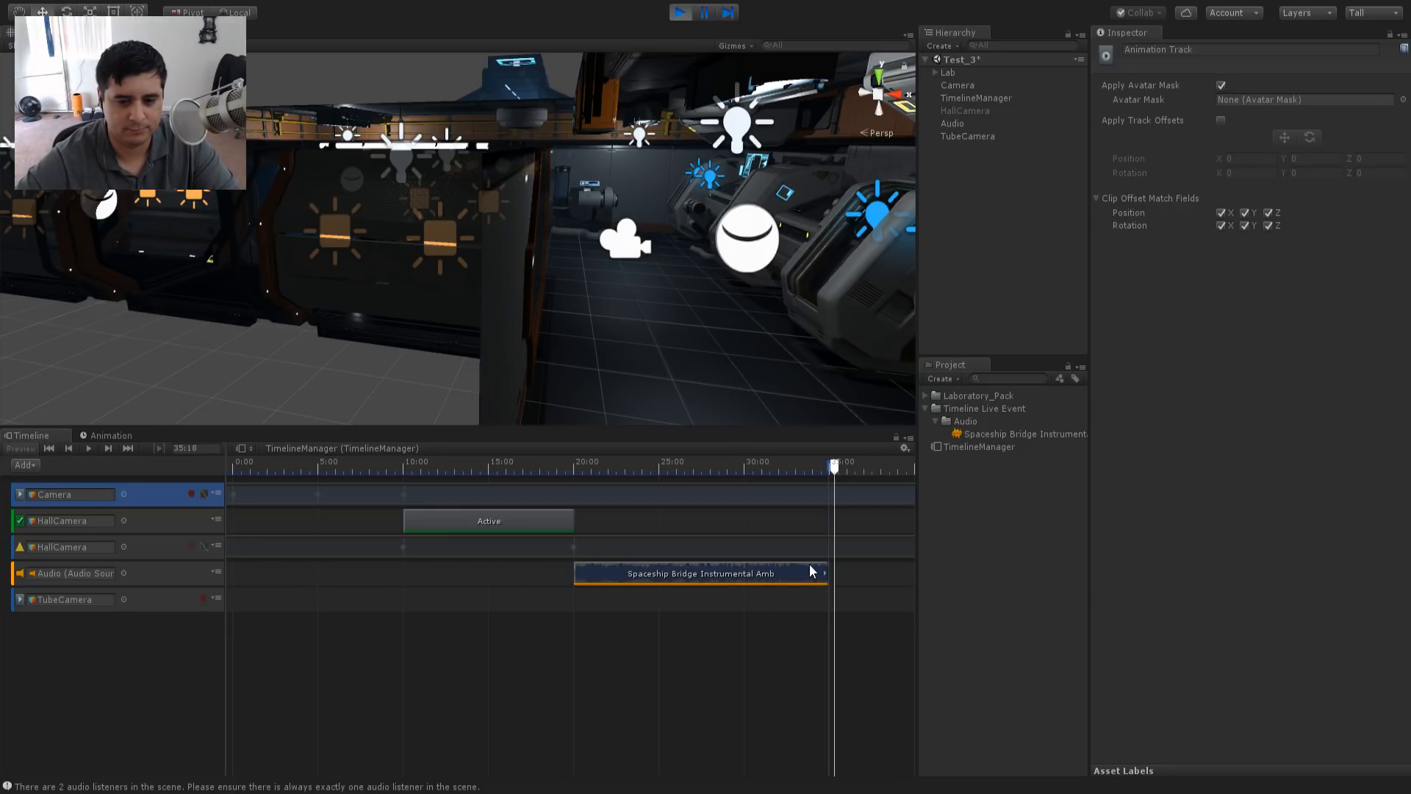
- Move the playhead to 12:14 and remove the TubeCamera animation track from the timeline
left_click_drag(834, 487, 441, 543)
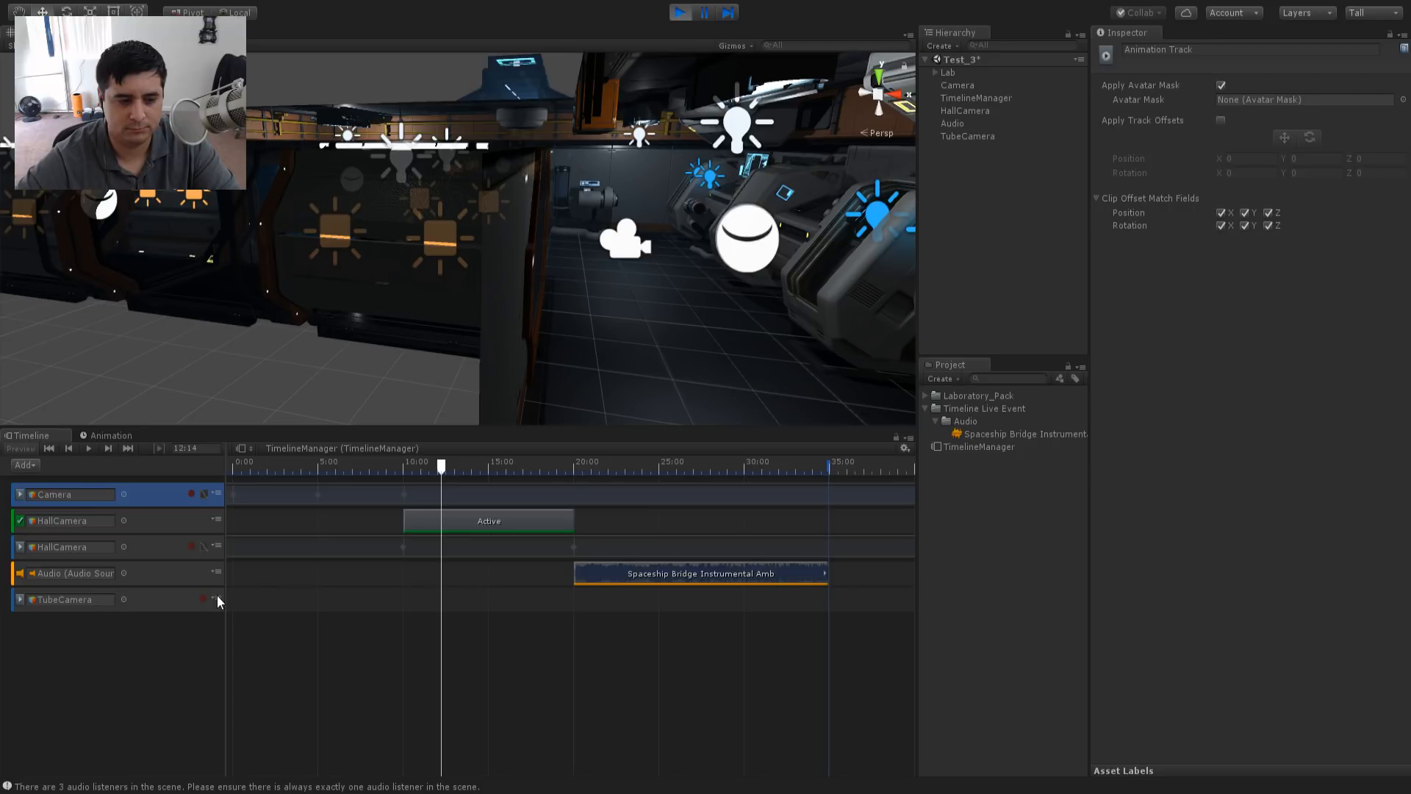
key("ctrl+z")
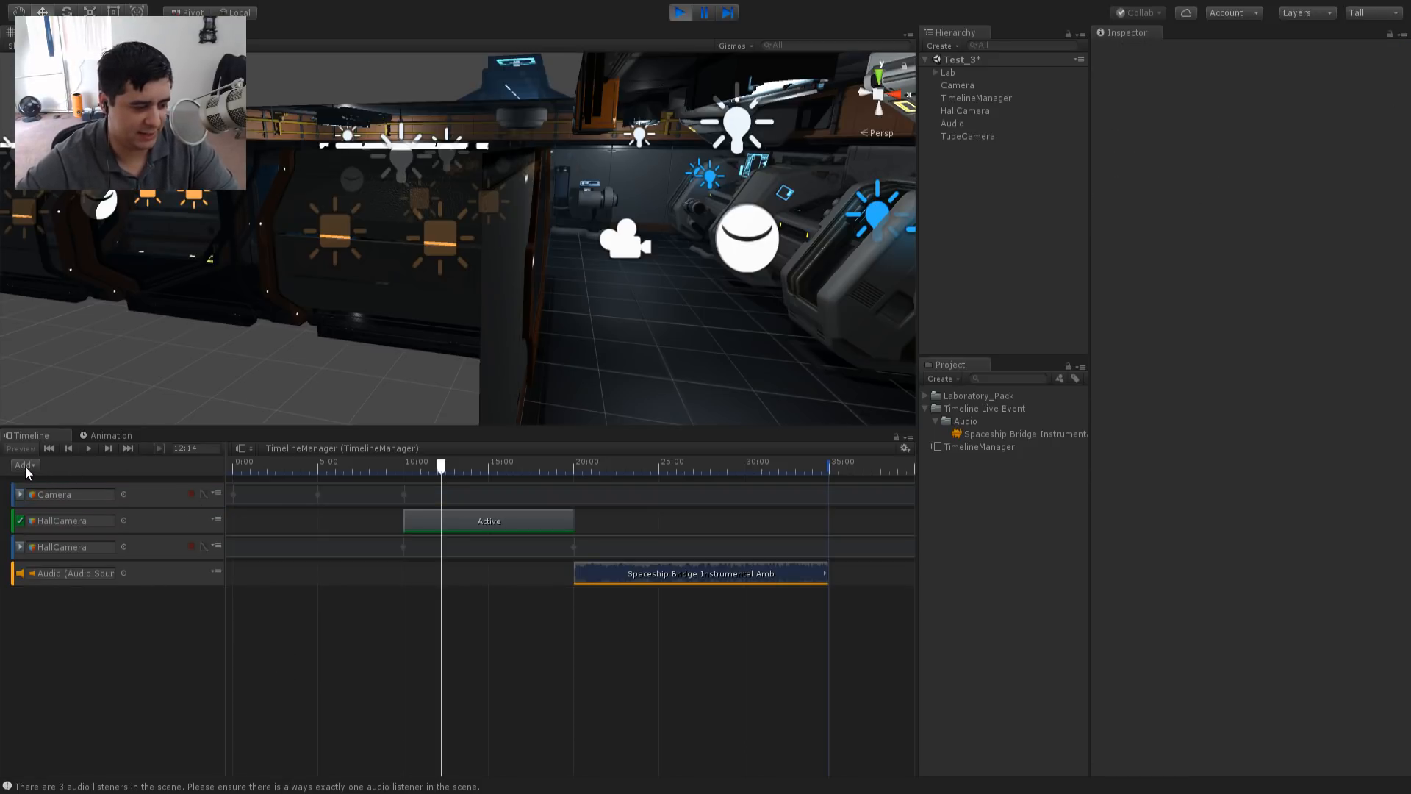
- Add an animation track bound to TubeCamera in the TimelineManager timeline and move the playhead to 35:13
left_click(91, 513)
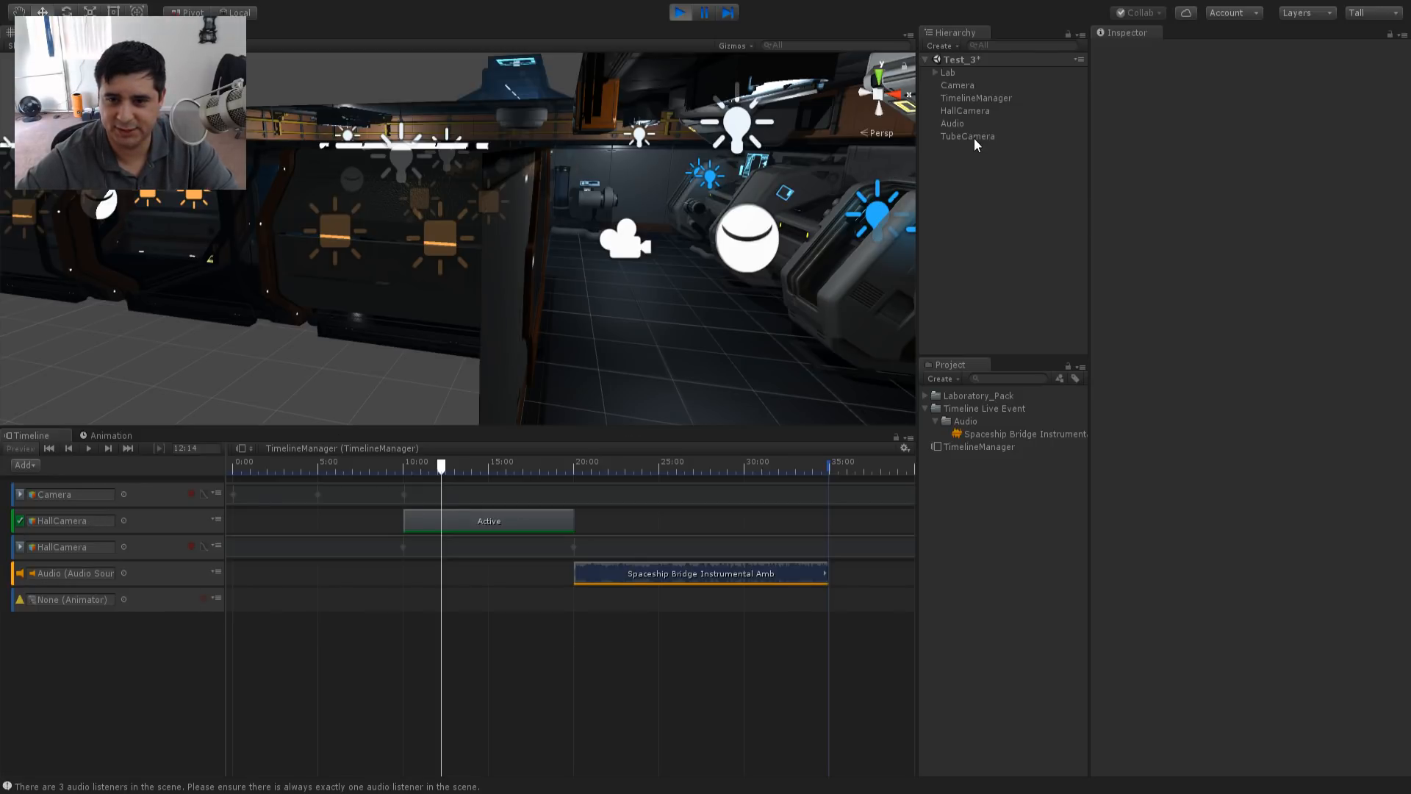
left_click_drag(975, 139, 79, 602)
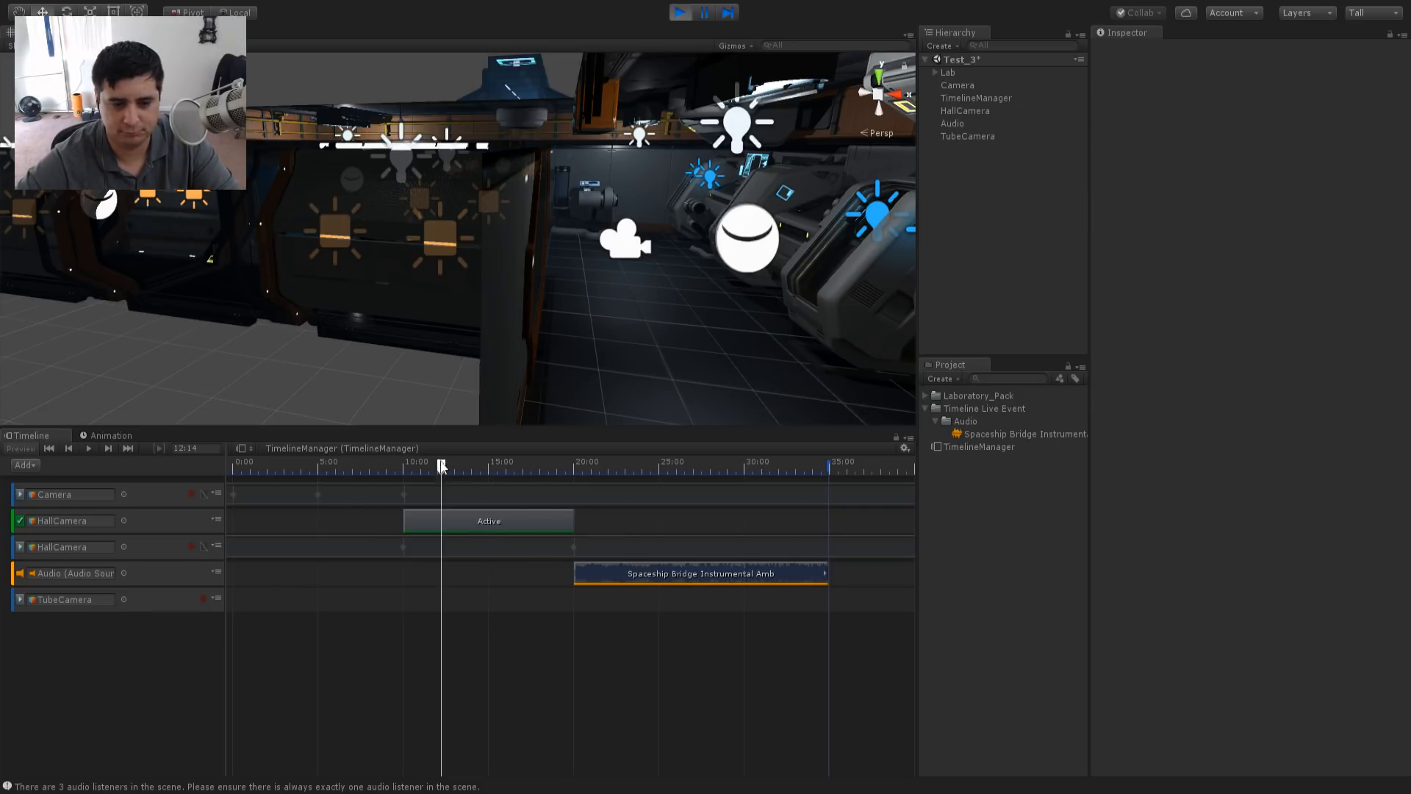
left_click_drag(442, 466, 833, 503)
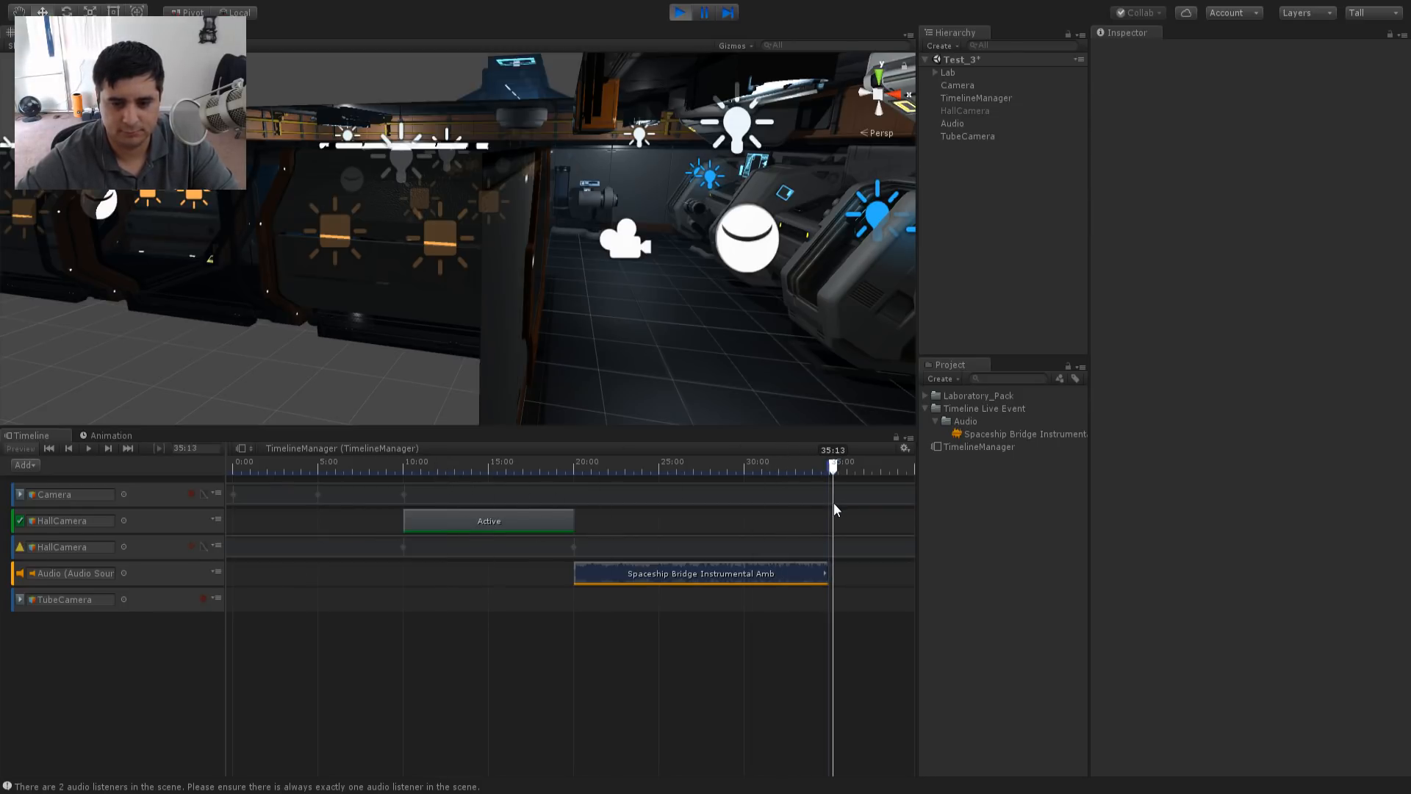
left_click(969, 136)
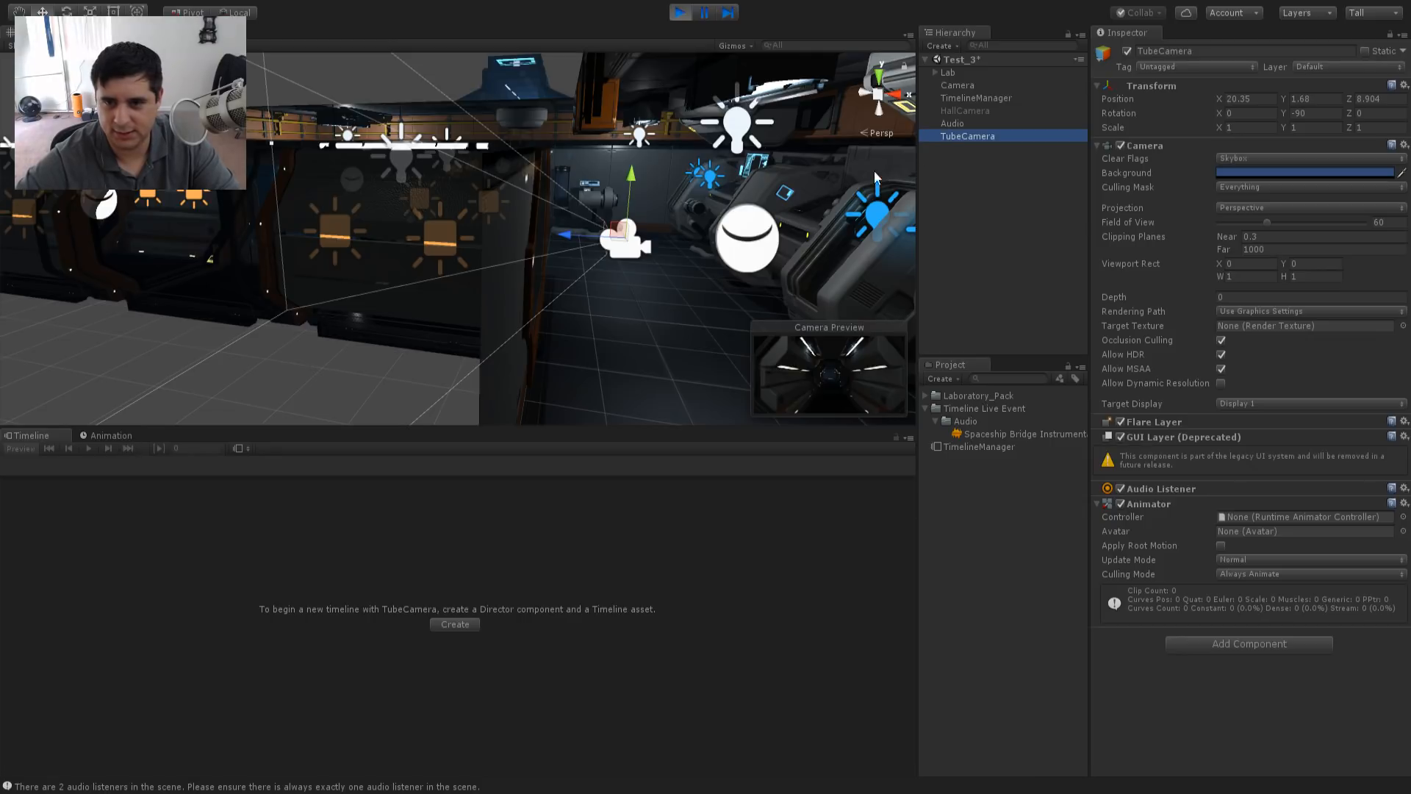
left_click(972, 101)
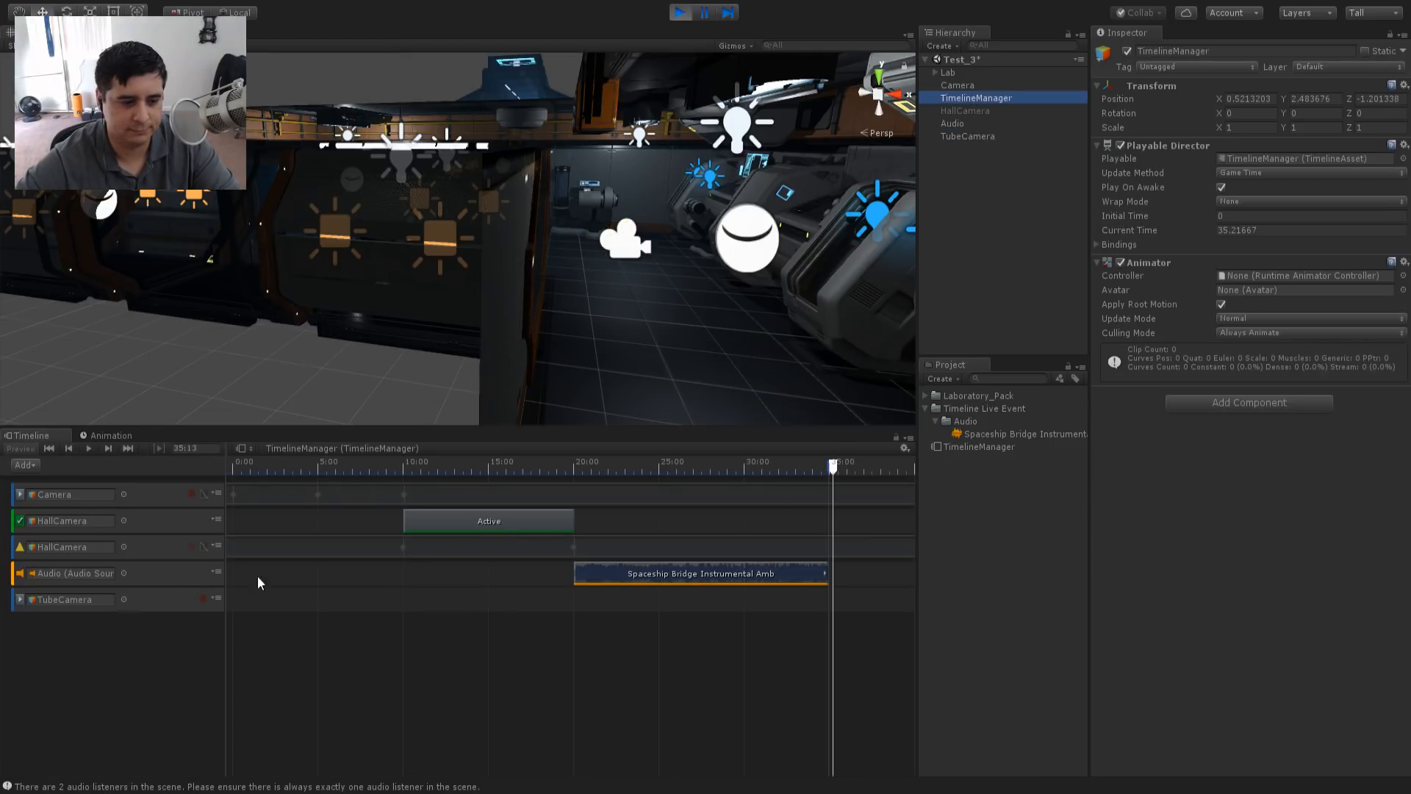
- Add an activation track with its Active clip starting at 35:13 and place it above the TubeCamera animation track
left_click(68, 491)
left_click_drag(314, 632, 891, 624)
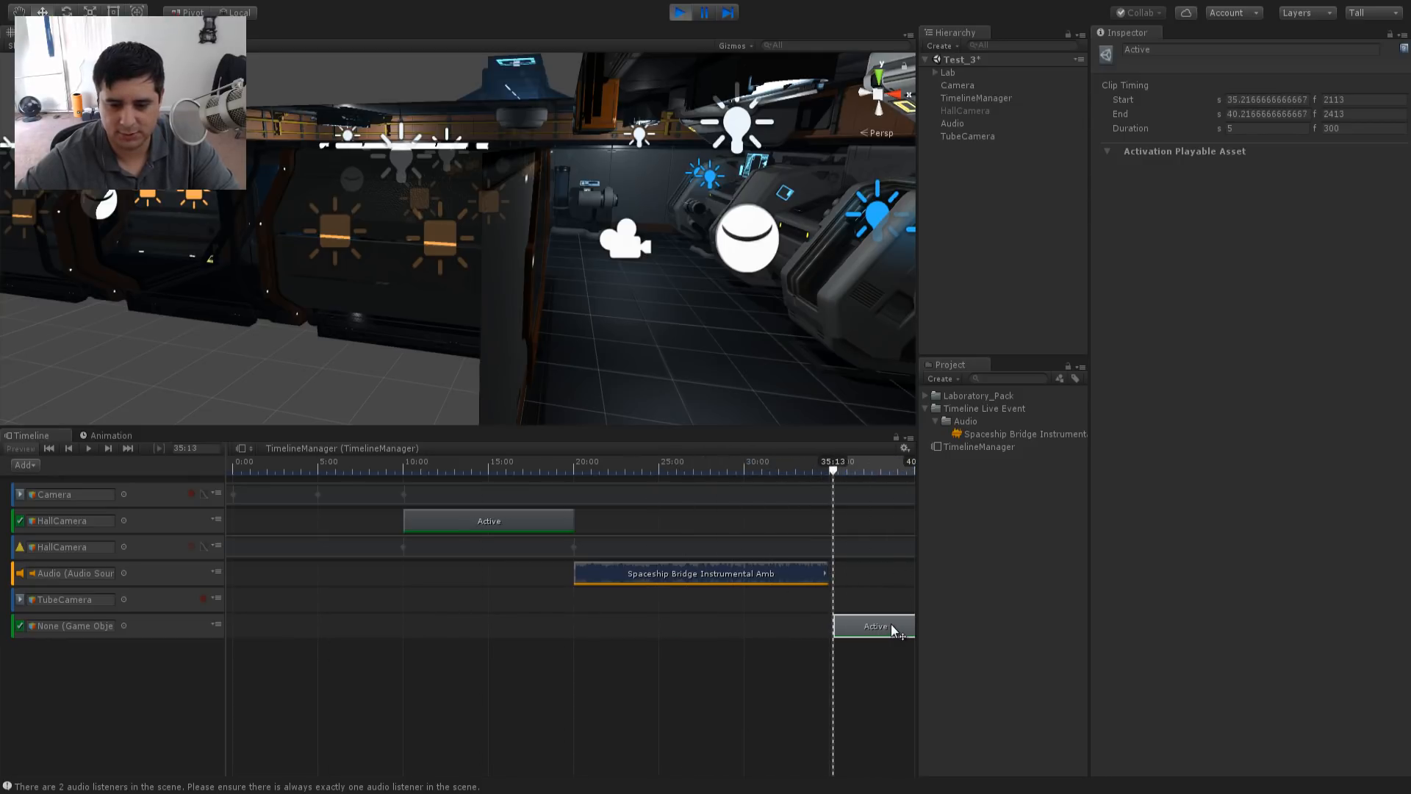
left_click(168, 596)
left_click_drag(166, 642, 168, 638)
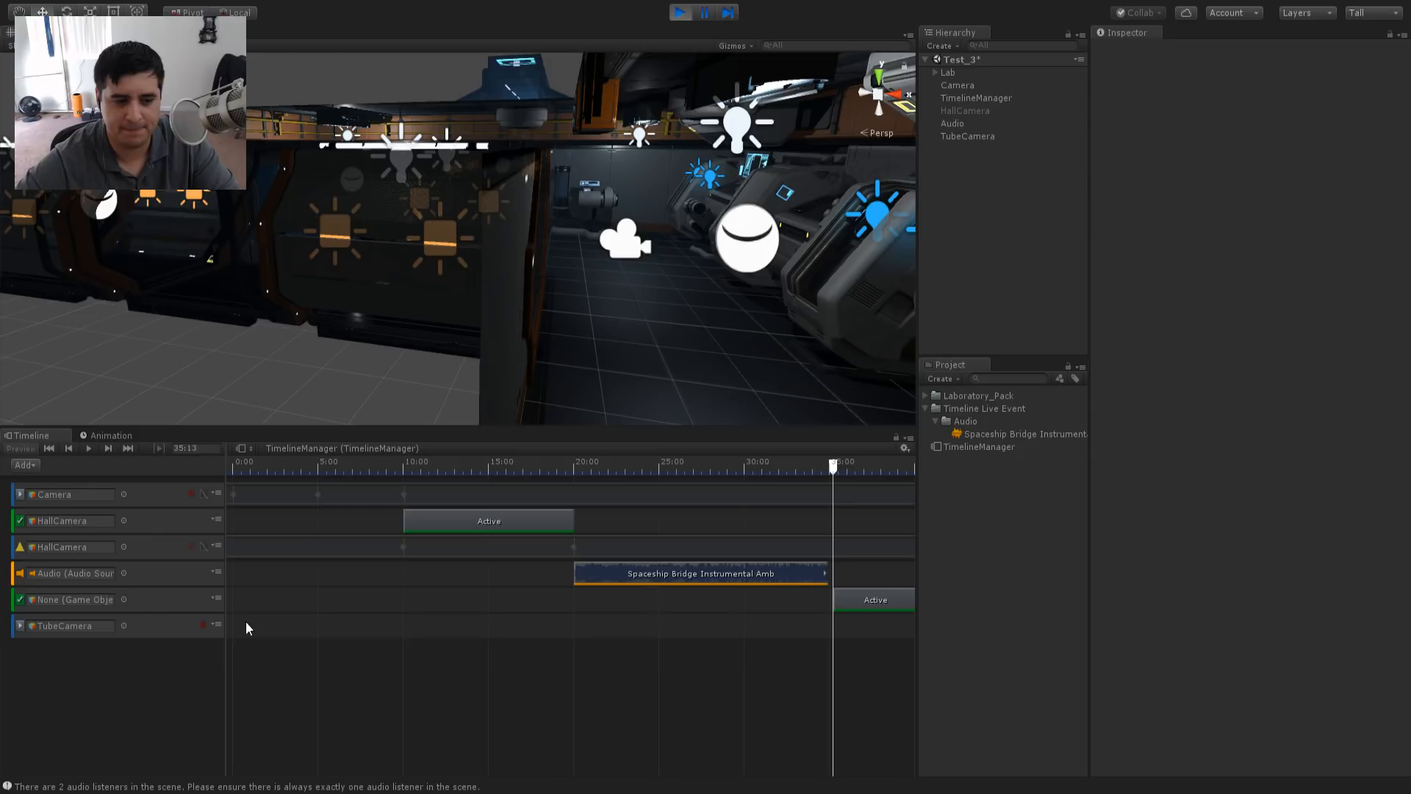
- Extend the new Active clip to end at about 49.9 seconds and bind its activation track to TubeCamera
left_click(65, 624)
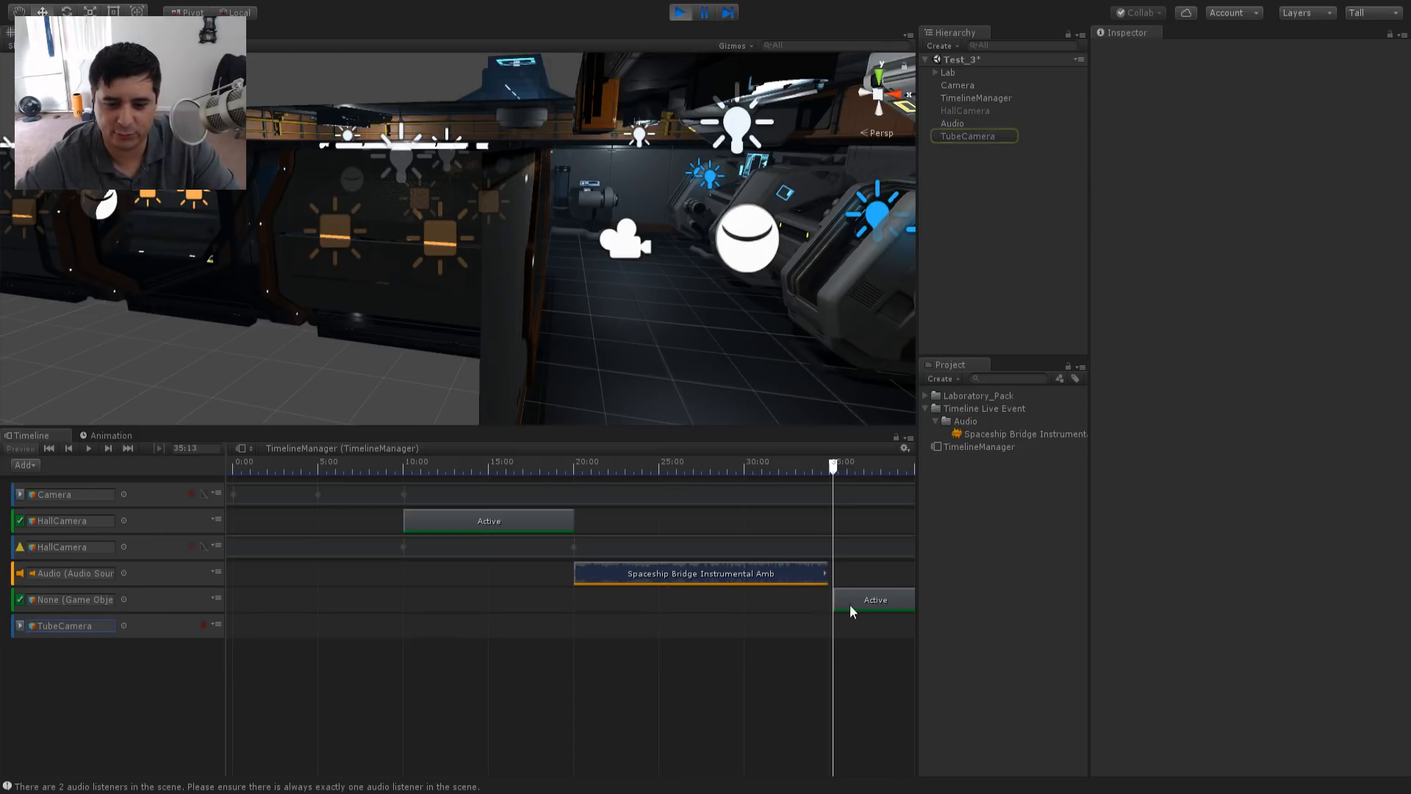
scroll(785, 658, "down", 3)
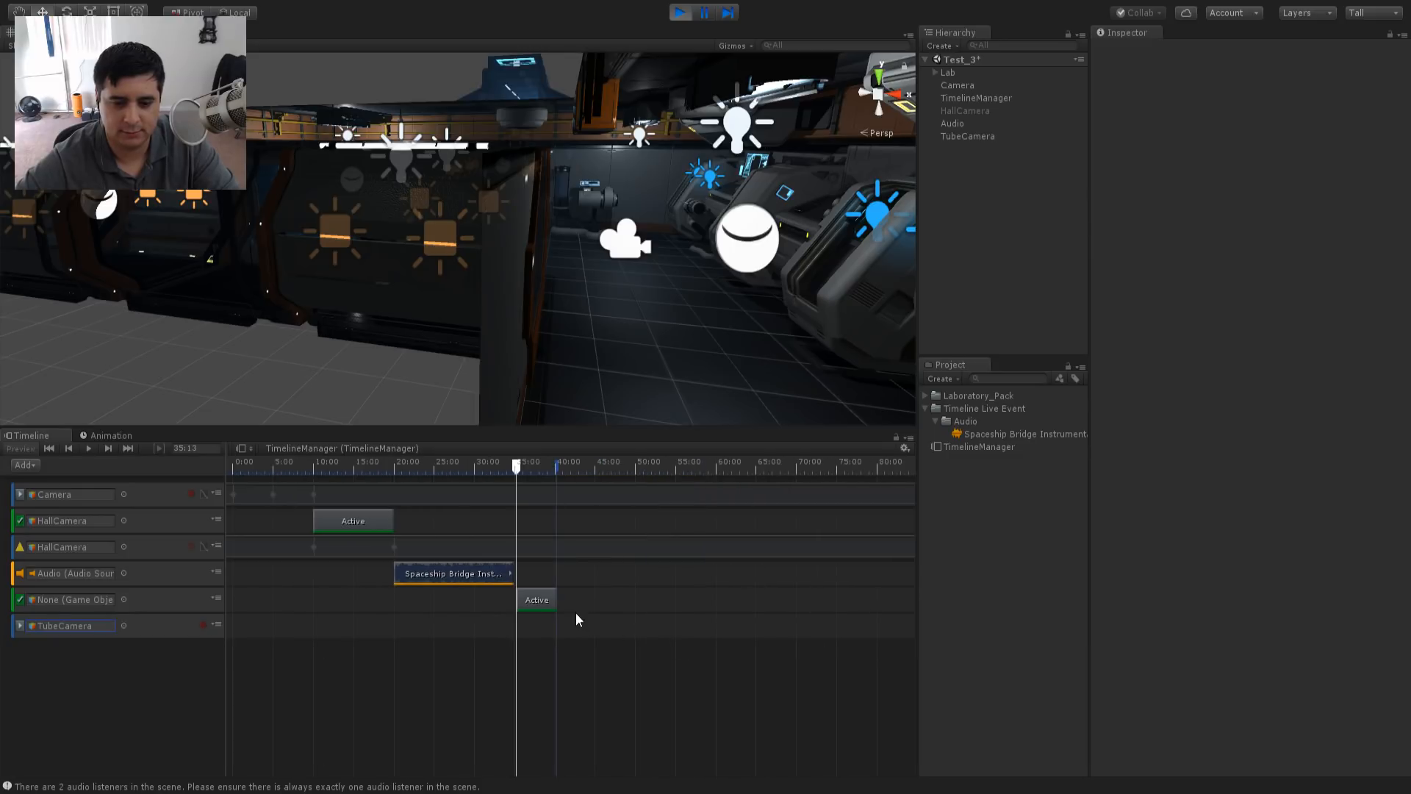
left_click_drag(551, 599, 629, 614)
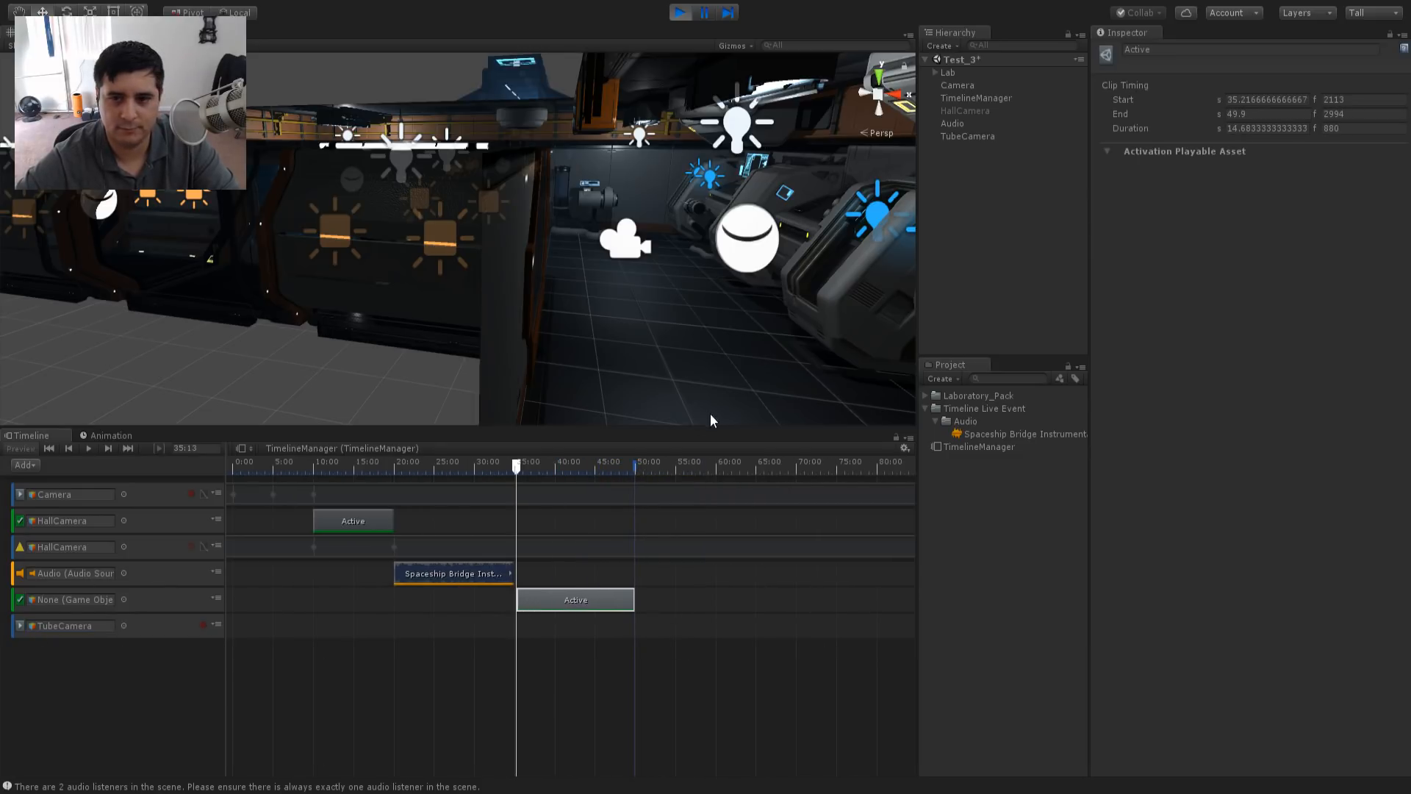
left_click_drag(972, 136, 91, 598)
- Move the playhead to 36:42 and try to start recording on the TubeCamera animation track
left_click(282, 621)
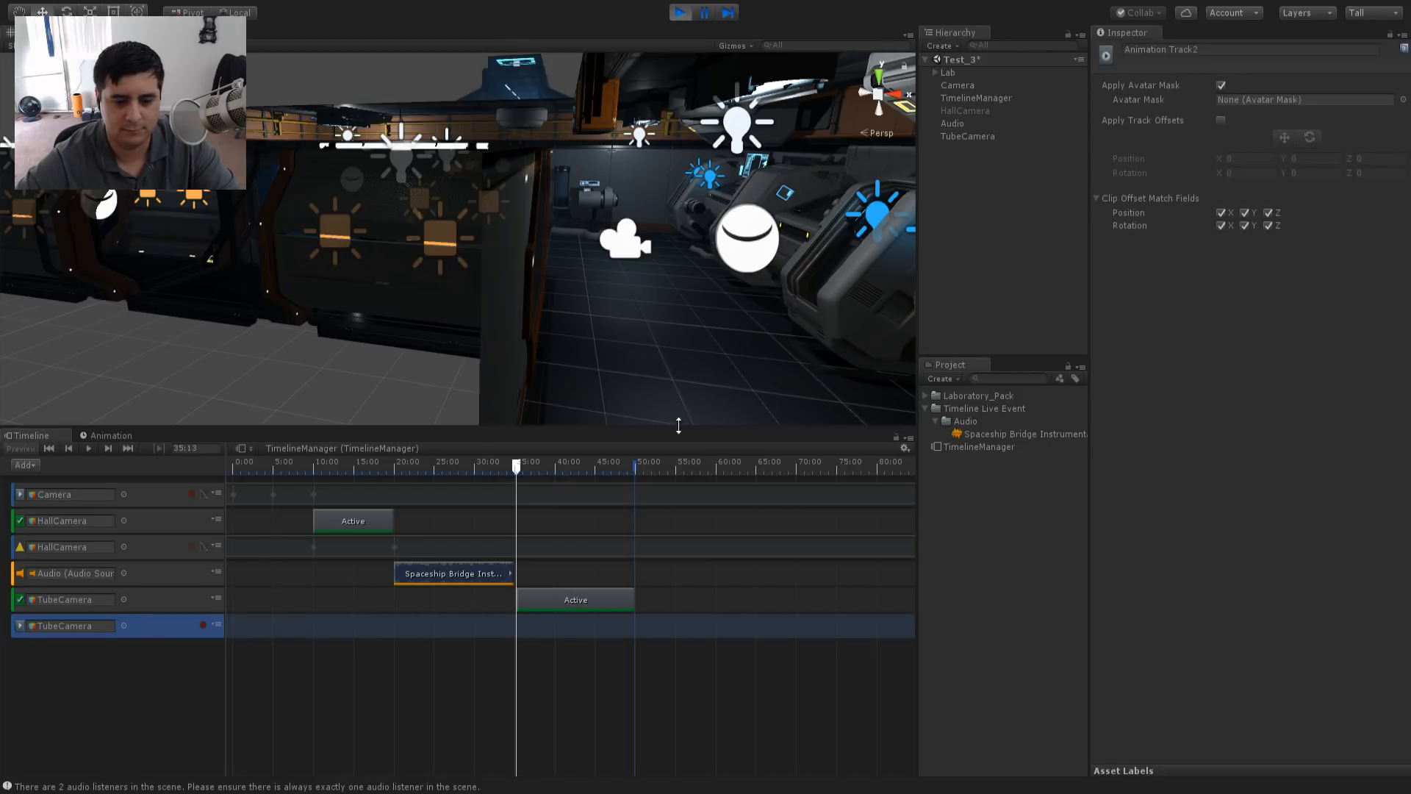
left_click(517, 465)
left_click_drag(517, 465, 524, 464)
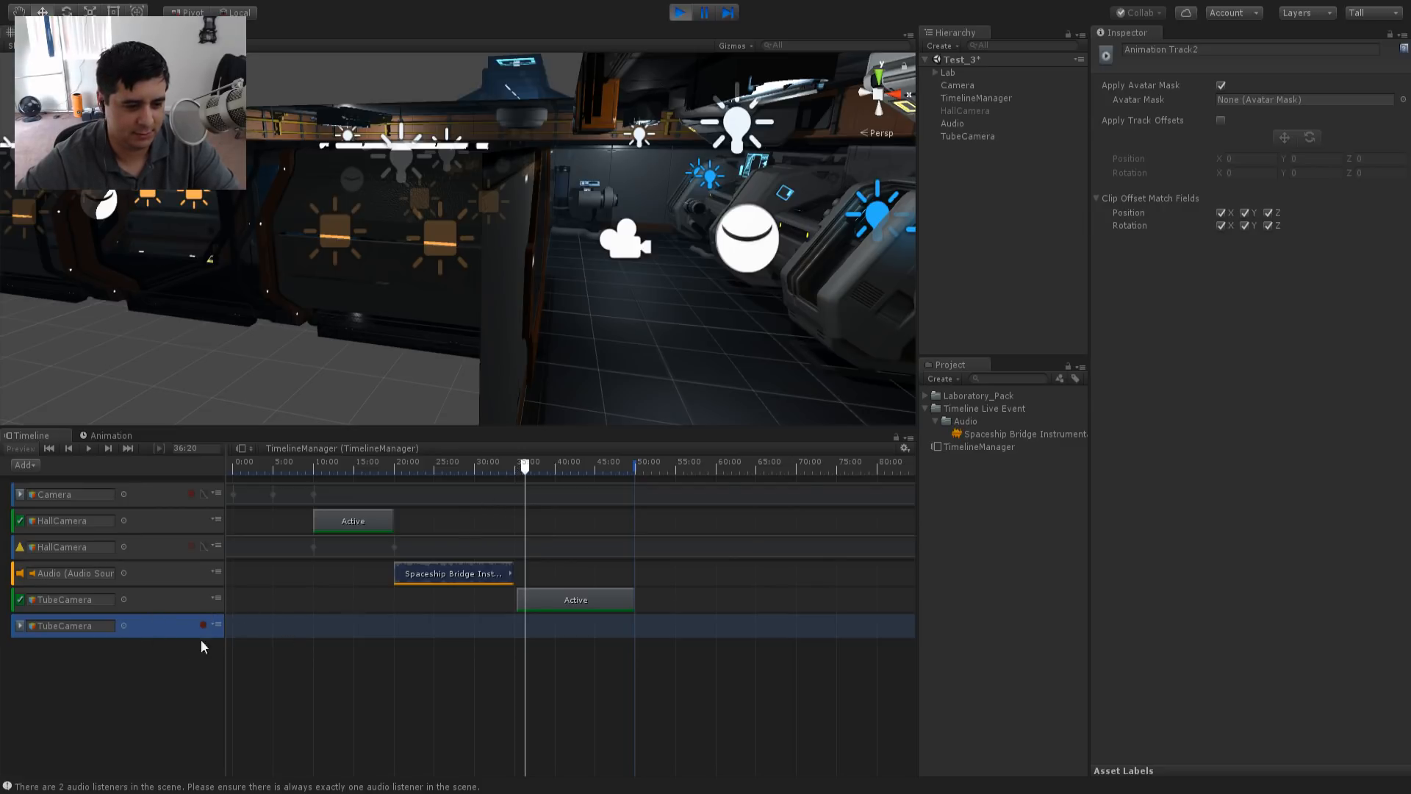
left_click_drag(537, 465, 528, 511)
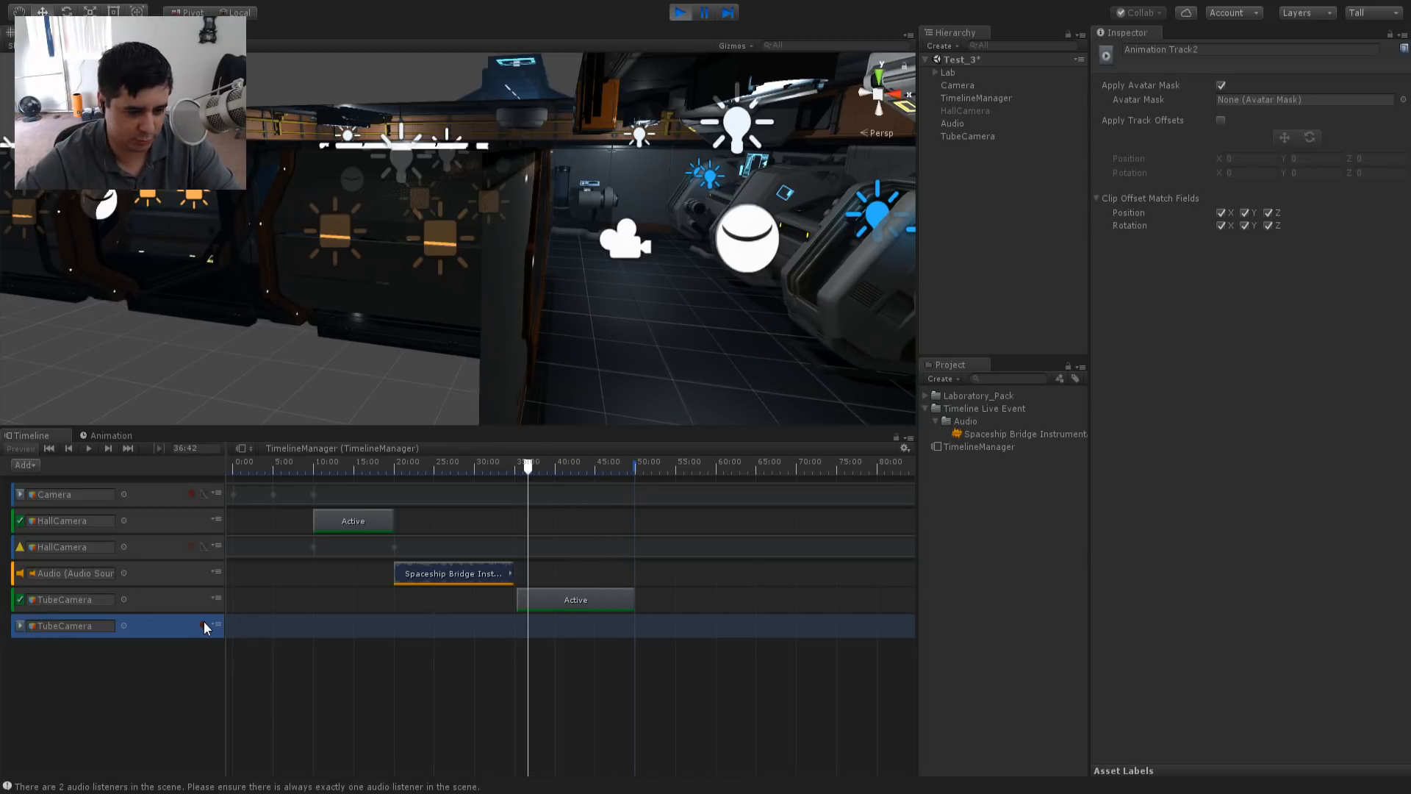
left_click(155, 603)
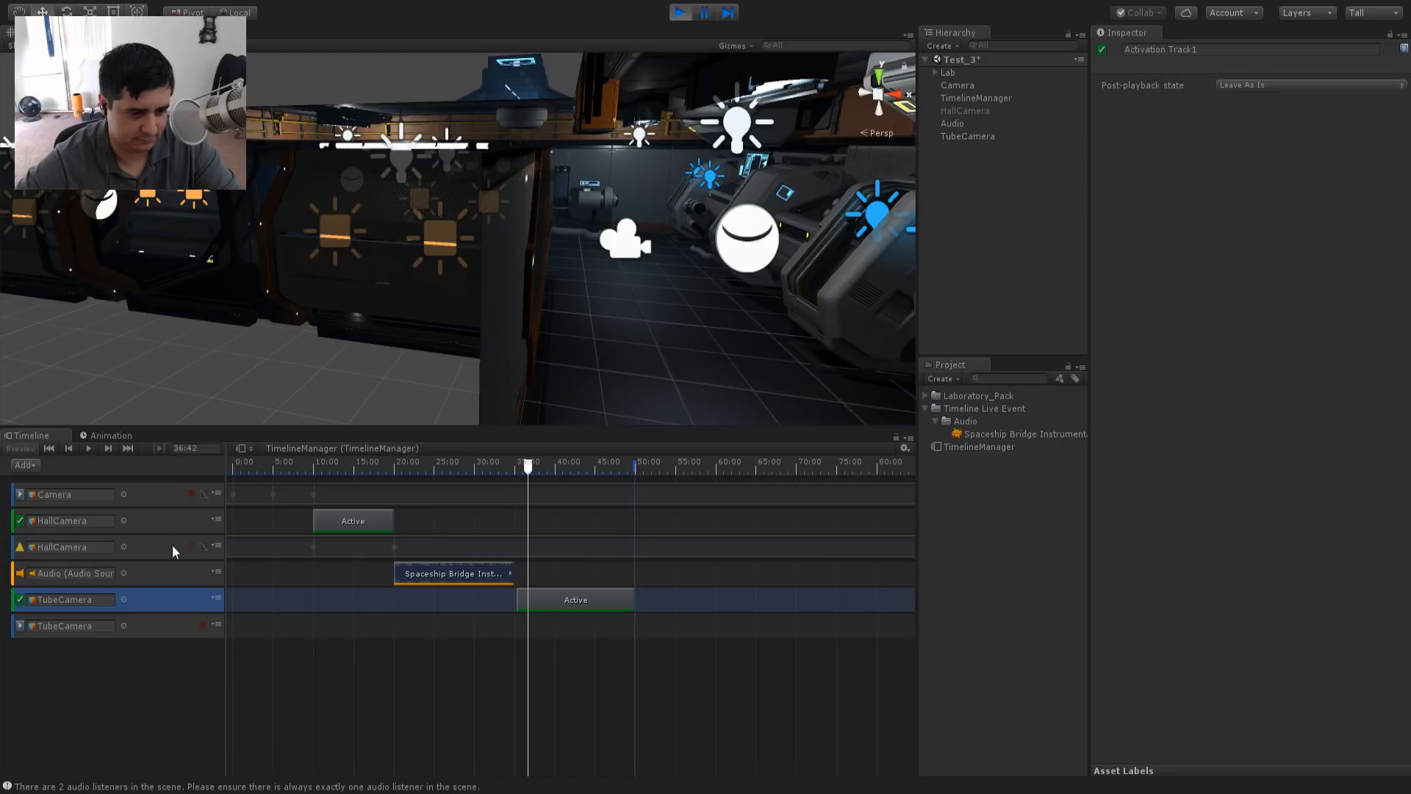
- Examine the HallCamera animation track's position curves and its recording control with the playhead at 14:47 and 23:17
left_click_drag(345, 465, 351, 472)
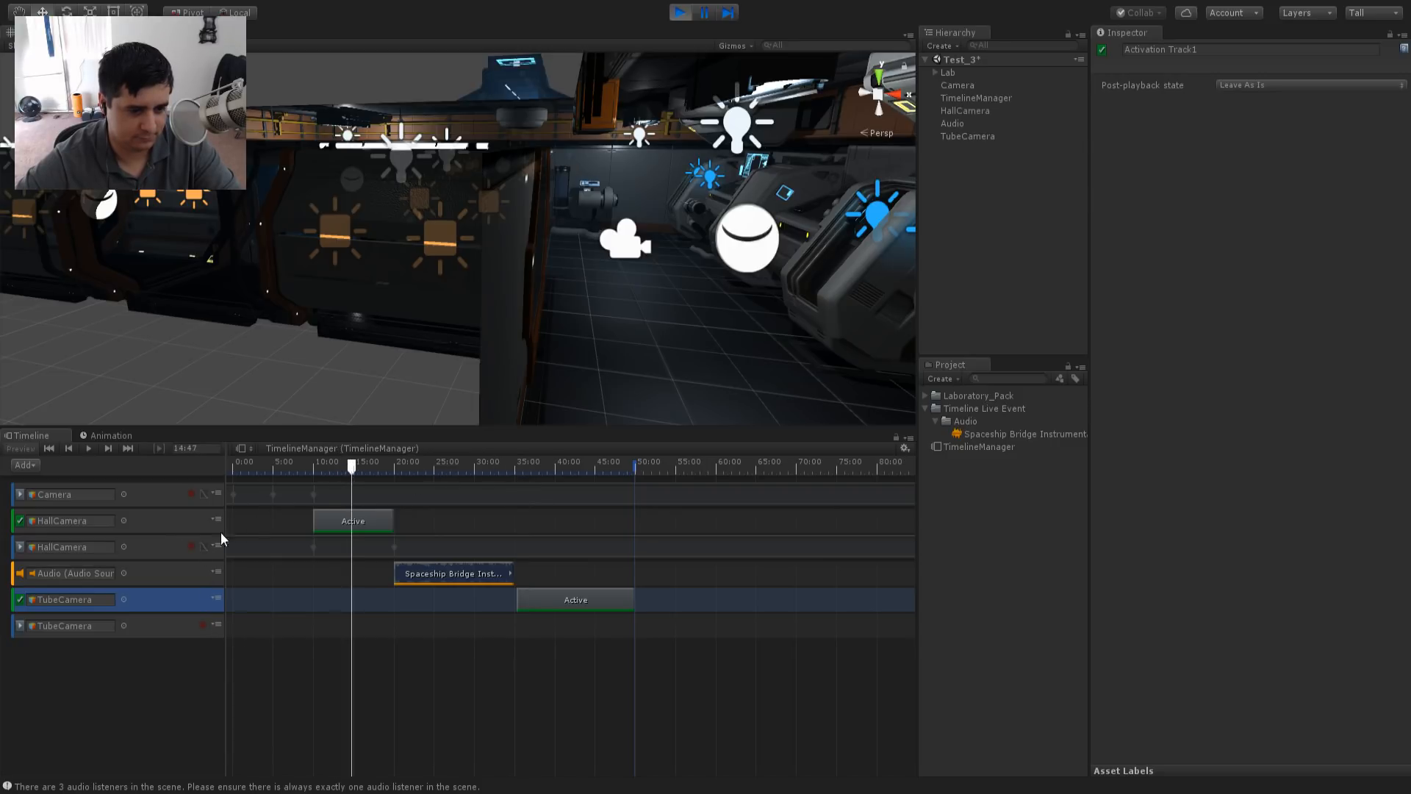
left_click(193, 543)
left_click(192, 547)
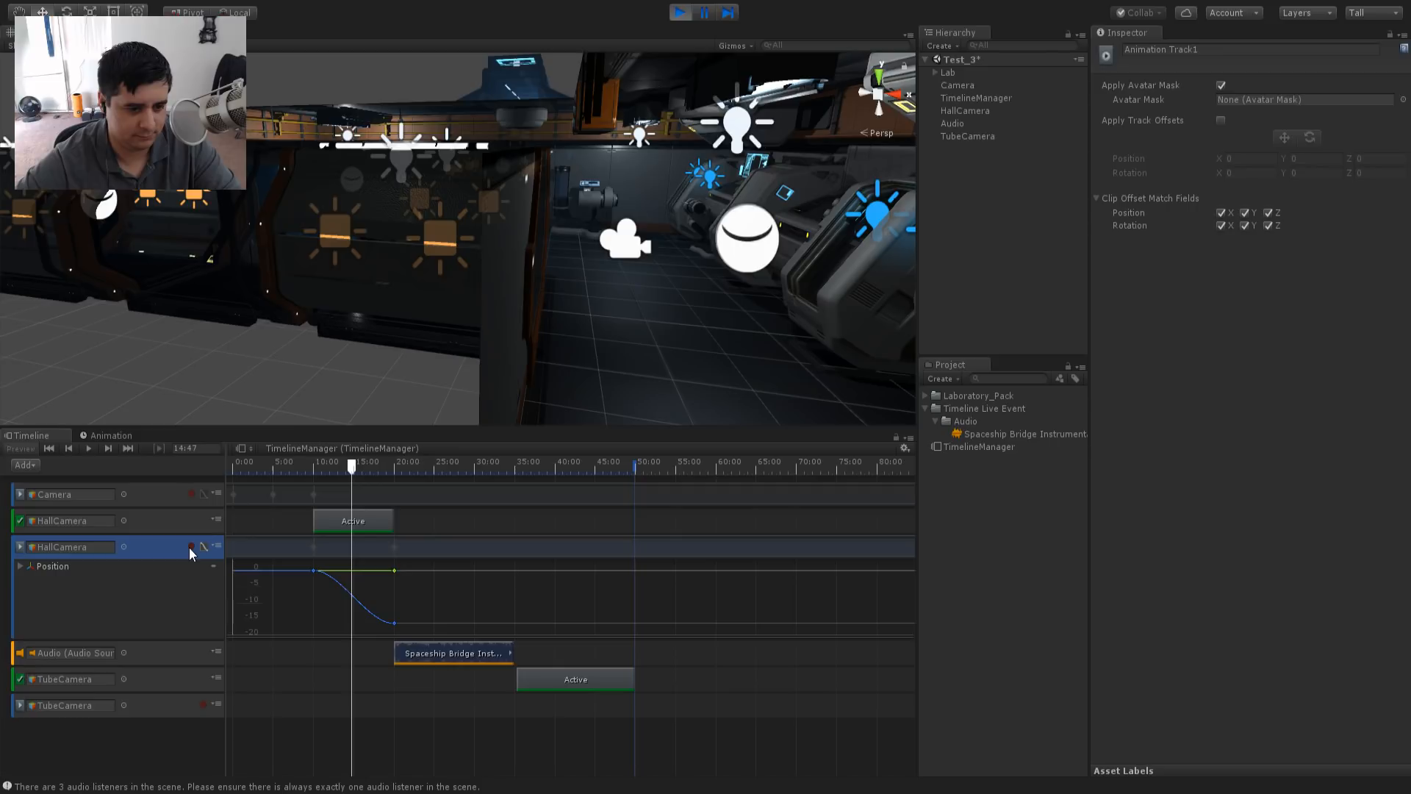
left_click_drag(379, 465, 388, 466)
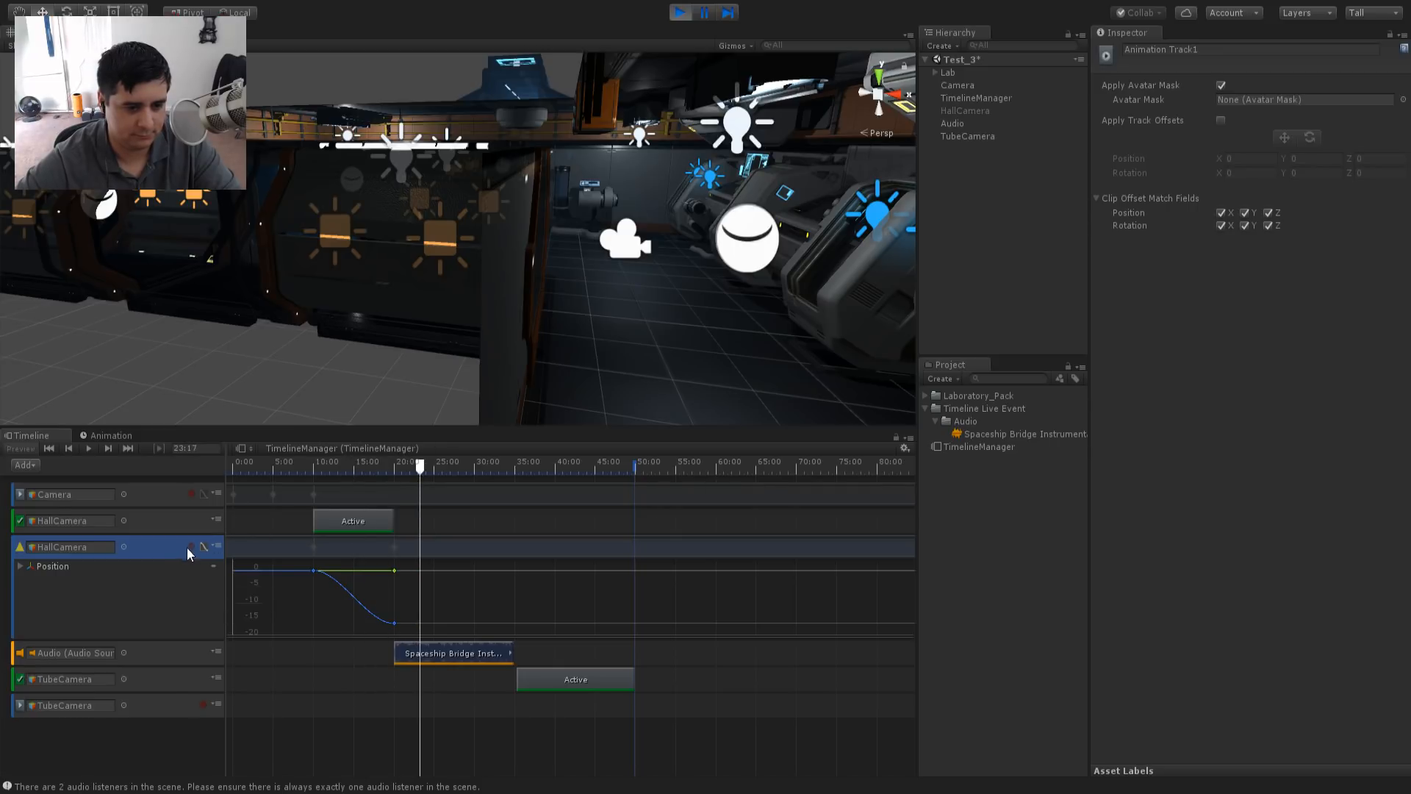
- Close the Animation window and hide the HallCamera track's curves
left_click(107, 435)
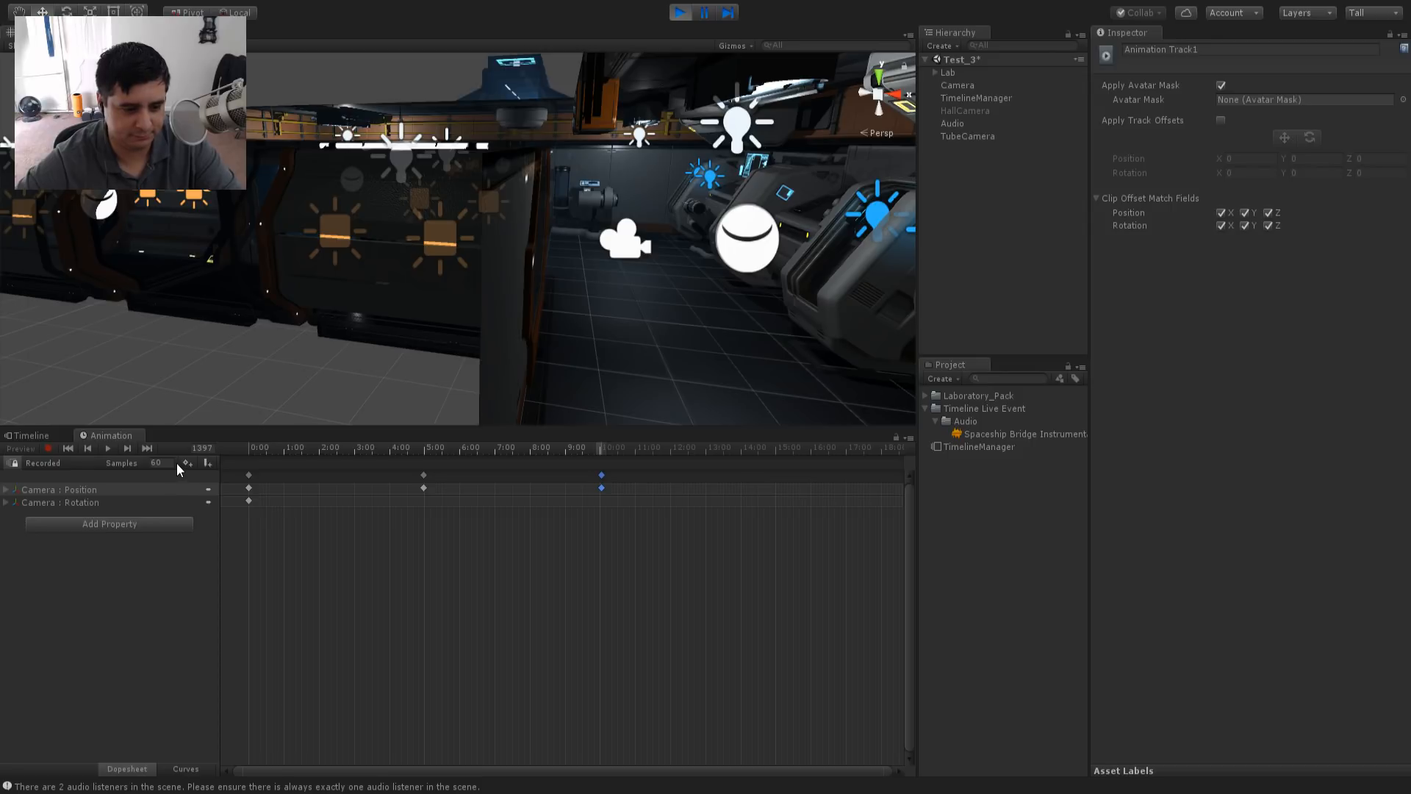
middle_click(104, 436)
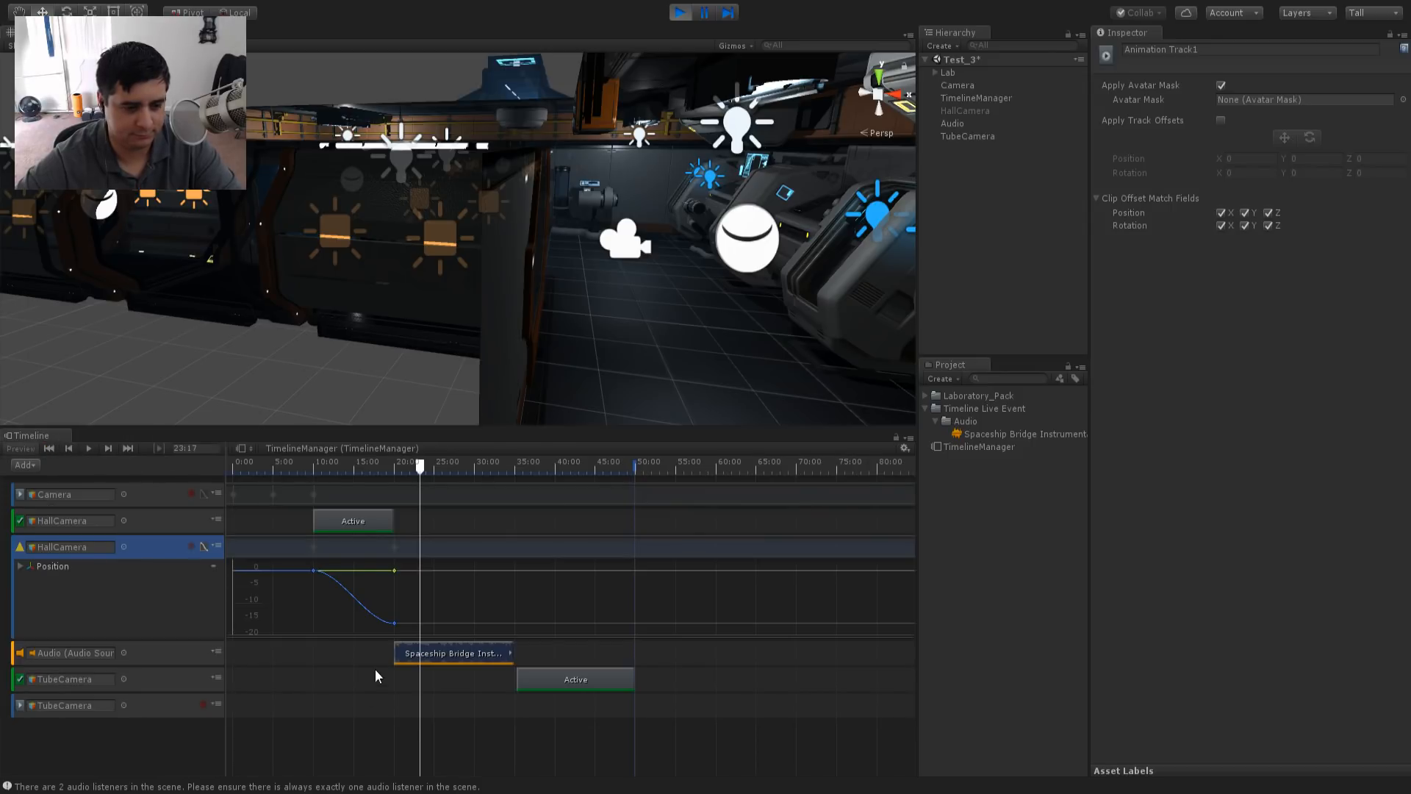
left_click(205, 546)
- Delete both the TubeCamera activation track and the TubeCamera animation track from the timeline
left_click(146, 600)
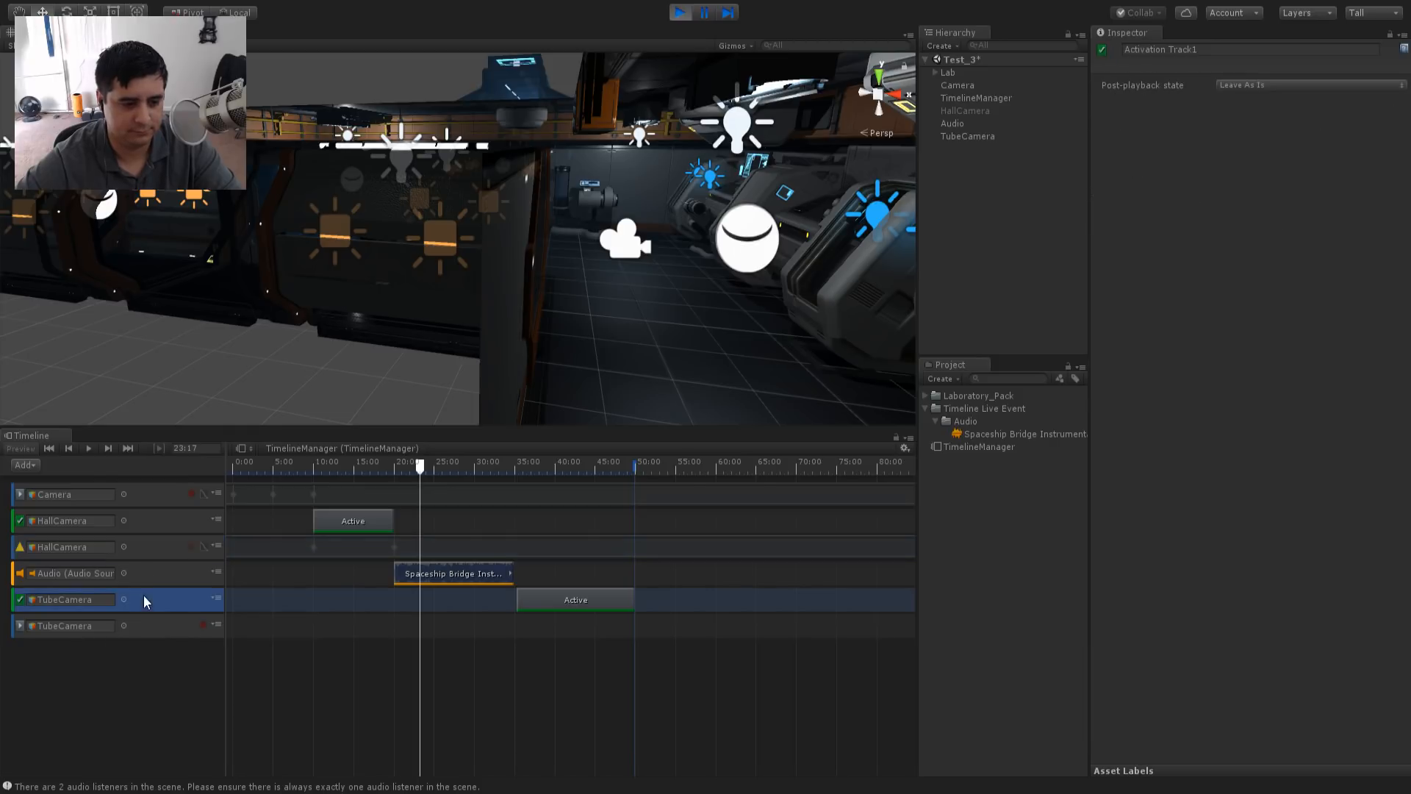
left_click(166, 626, "shift")
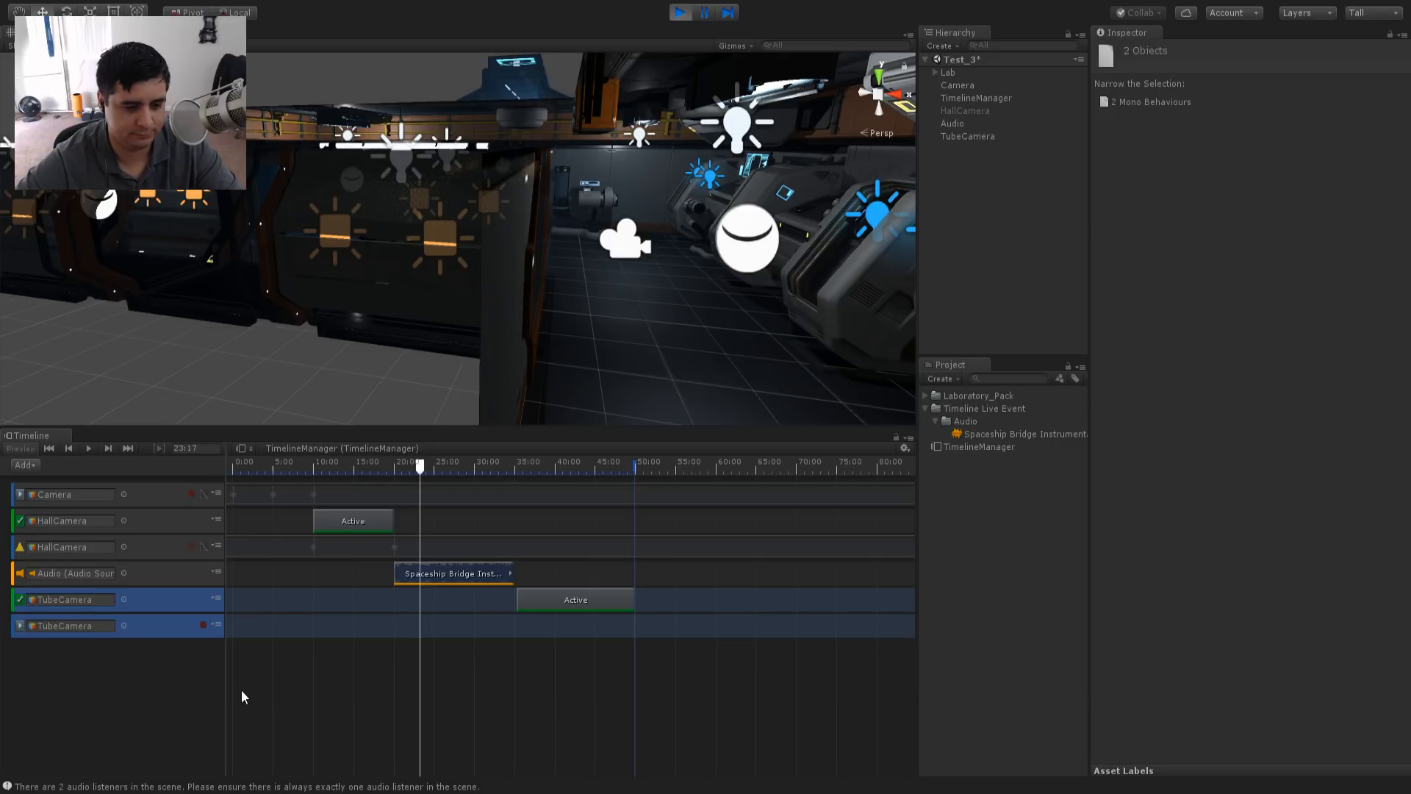
key("Delete")
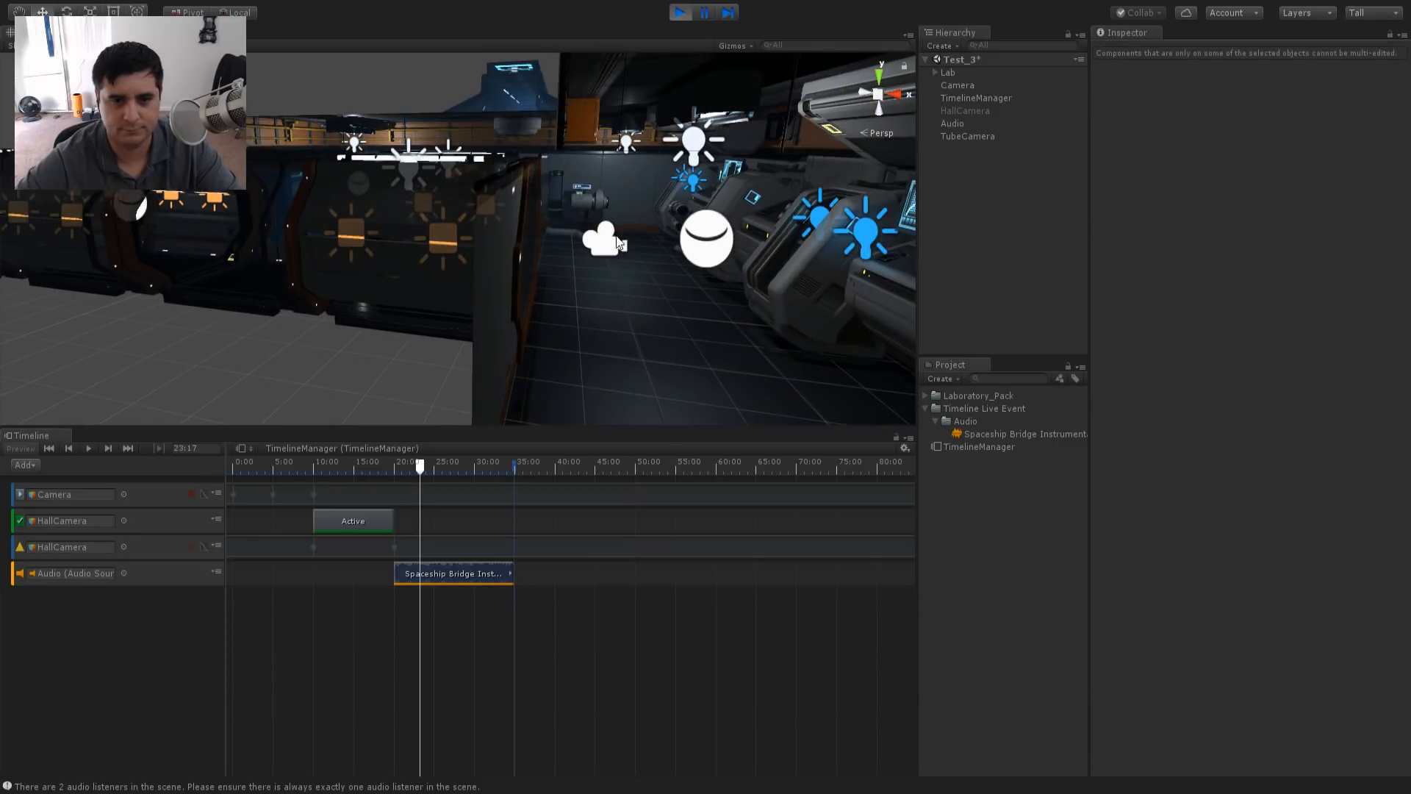
- Show the TimelineManager timeline again and add a track group to it
left_click(619, 239)
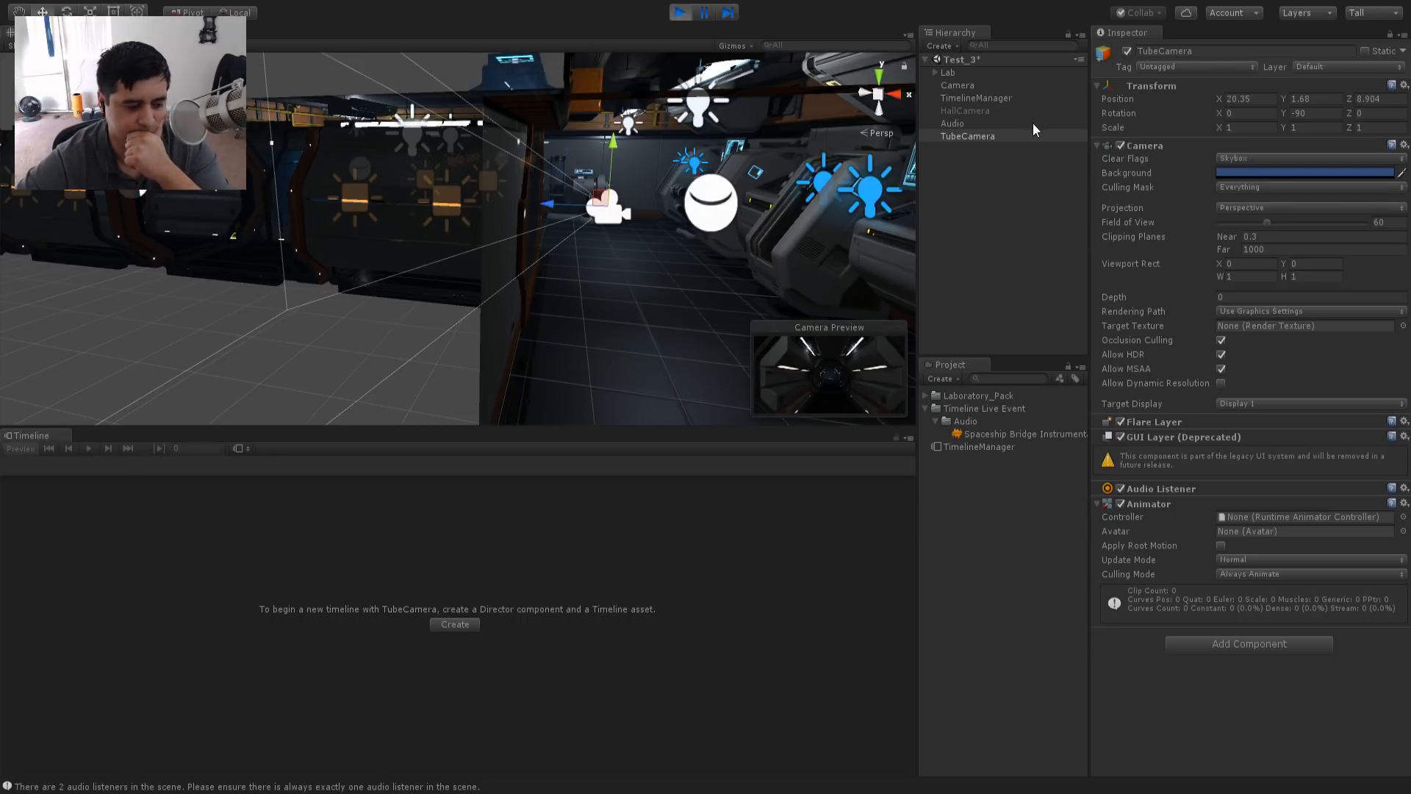
left_click(988, 99)
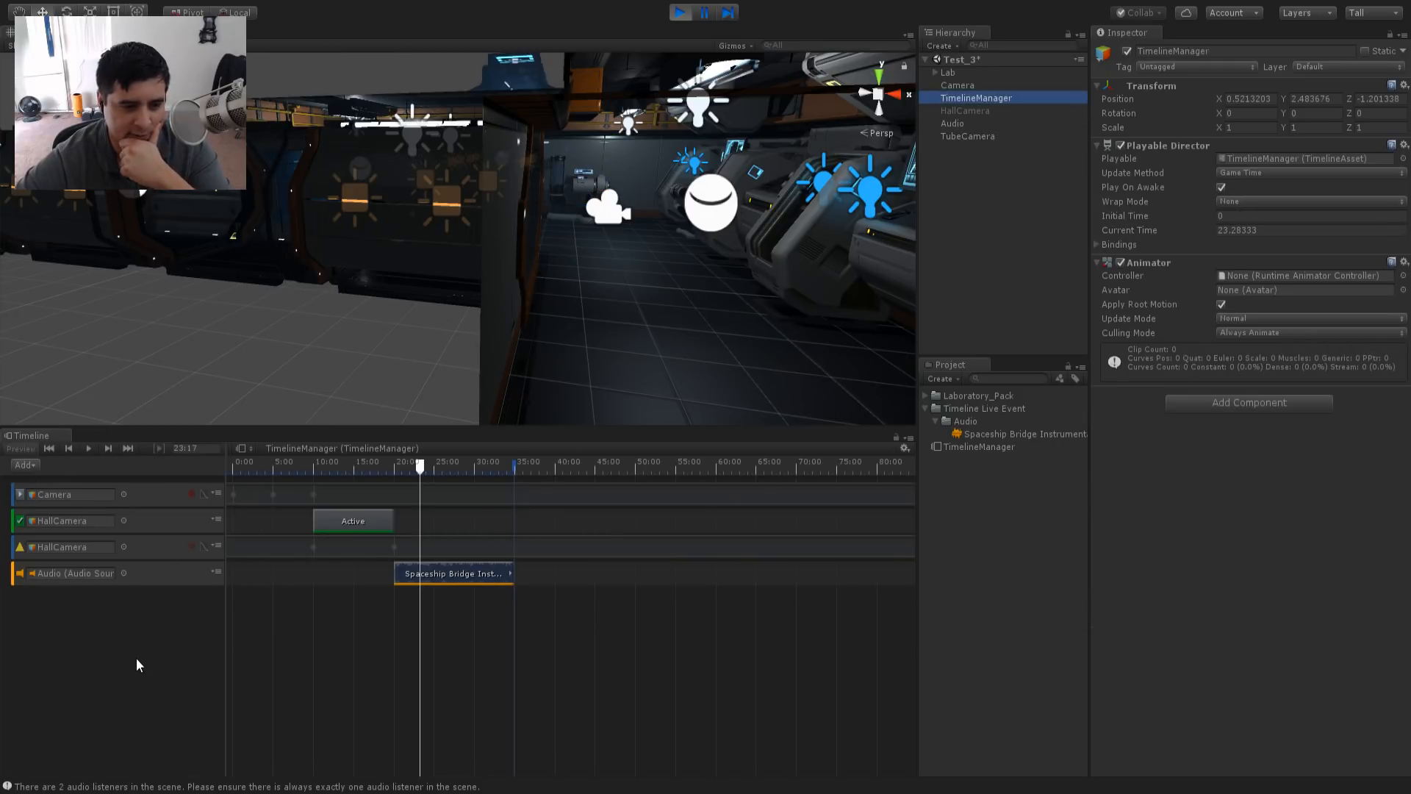
left_click(28, 464)
left_click(96, 468)
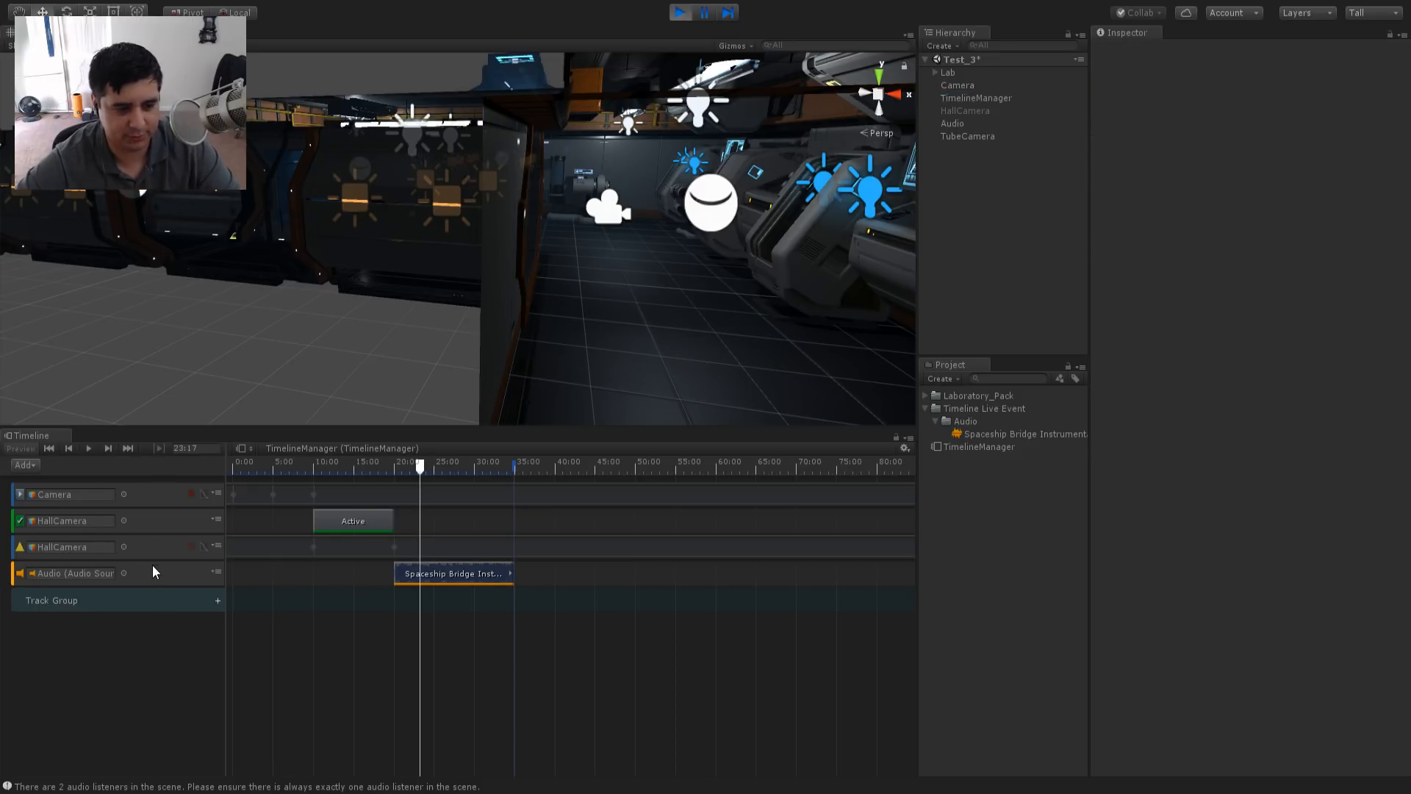
- Move all Camera, HallCamera and Audio tracks into the collapsed track group and add a second track group below it
left_click(157, 495, "shift")
left_click_drag(143, 573, 140, 598)
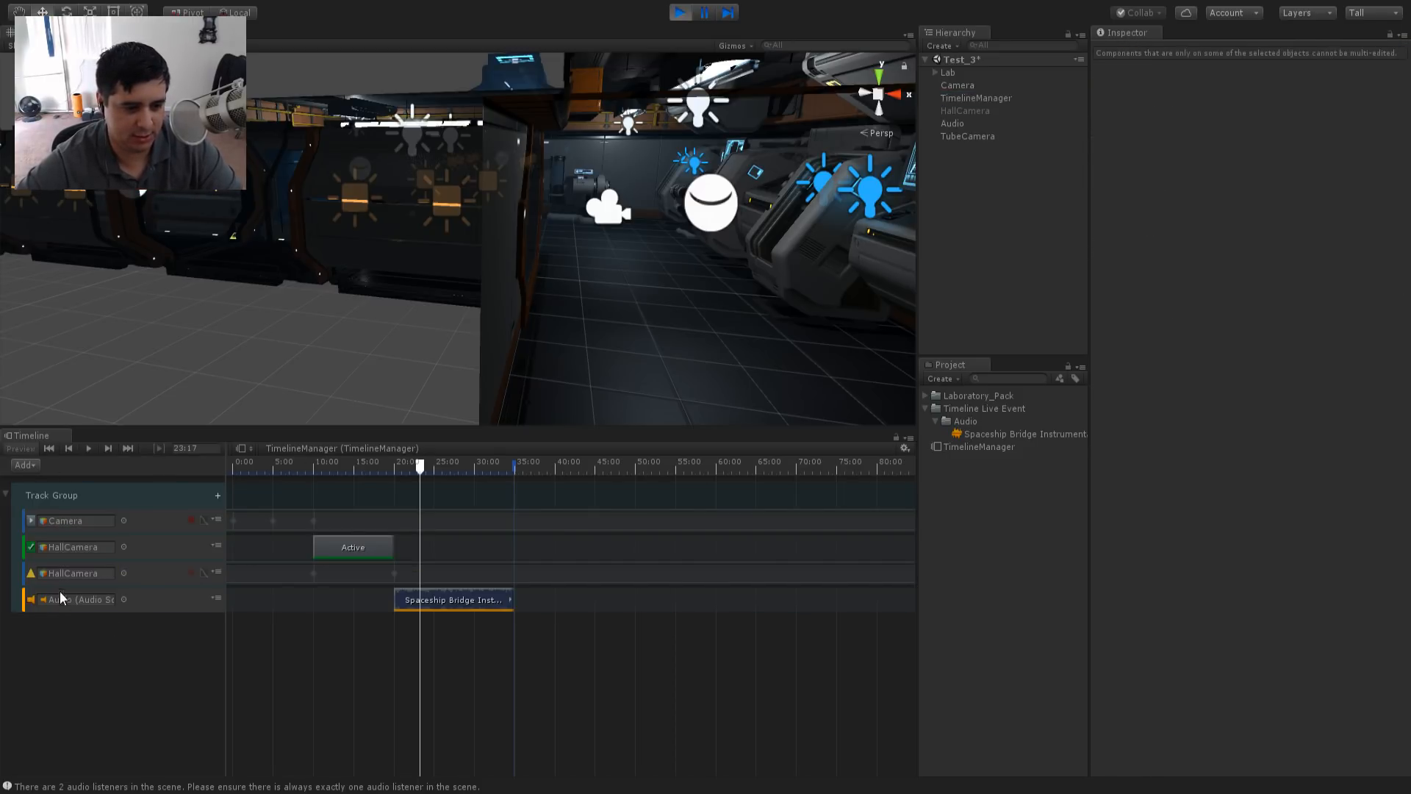
left_click(6, 494)
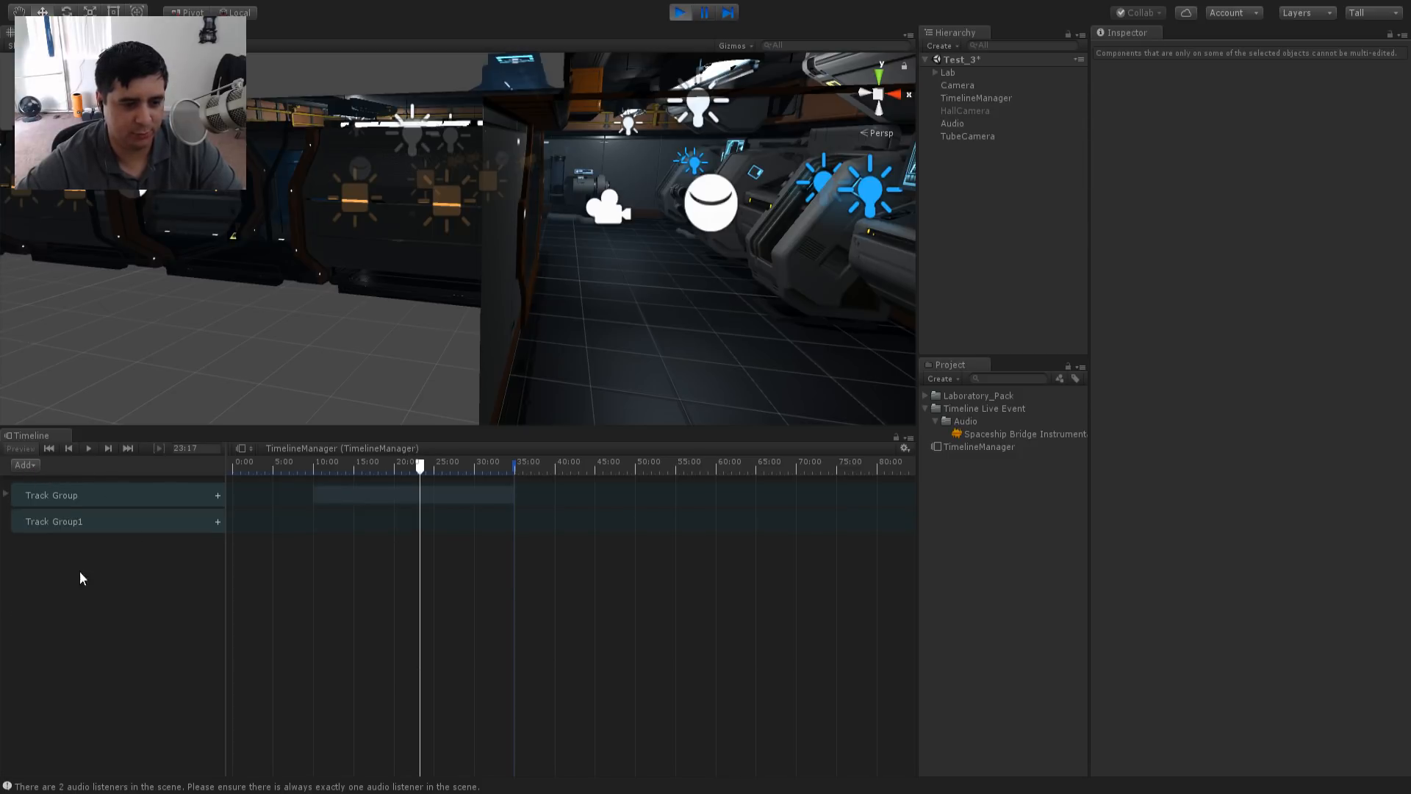
- Rename the empty second track group as Third Camera
double_click(59, 523)
left_click(78, 519)
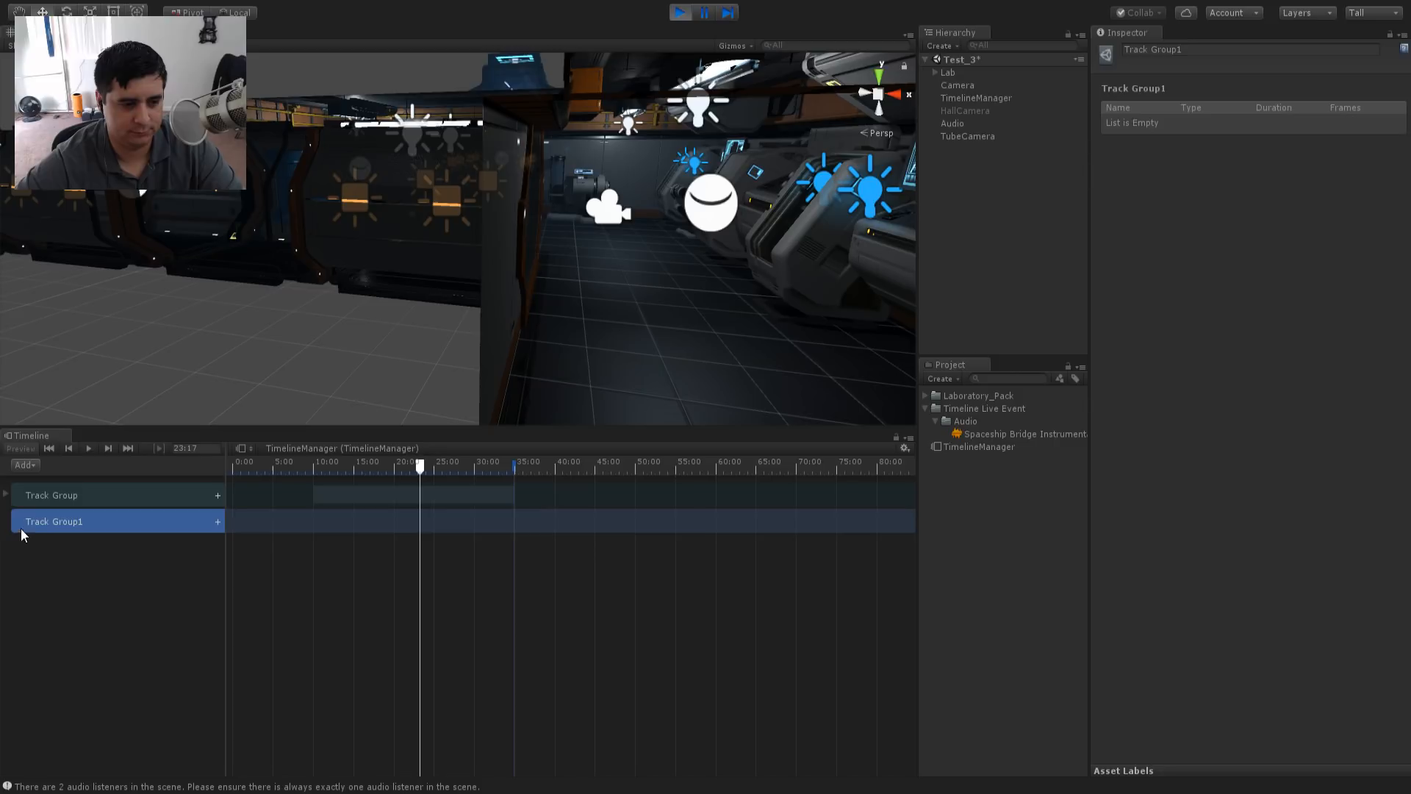
left_click(4, 494)
left_click(5, 494)
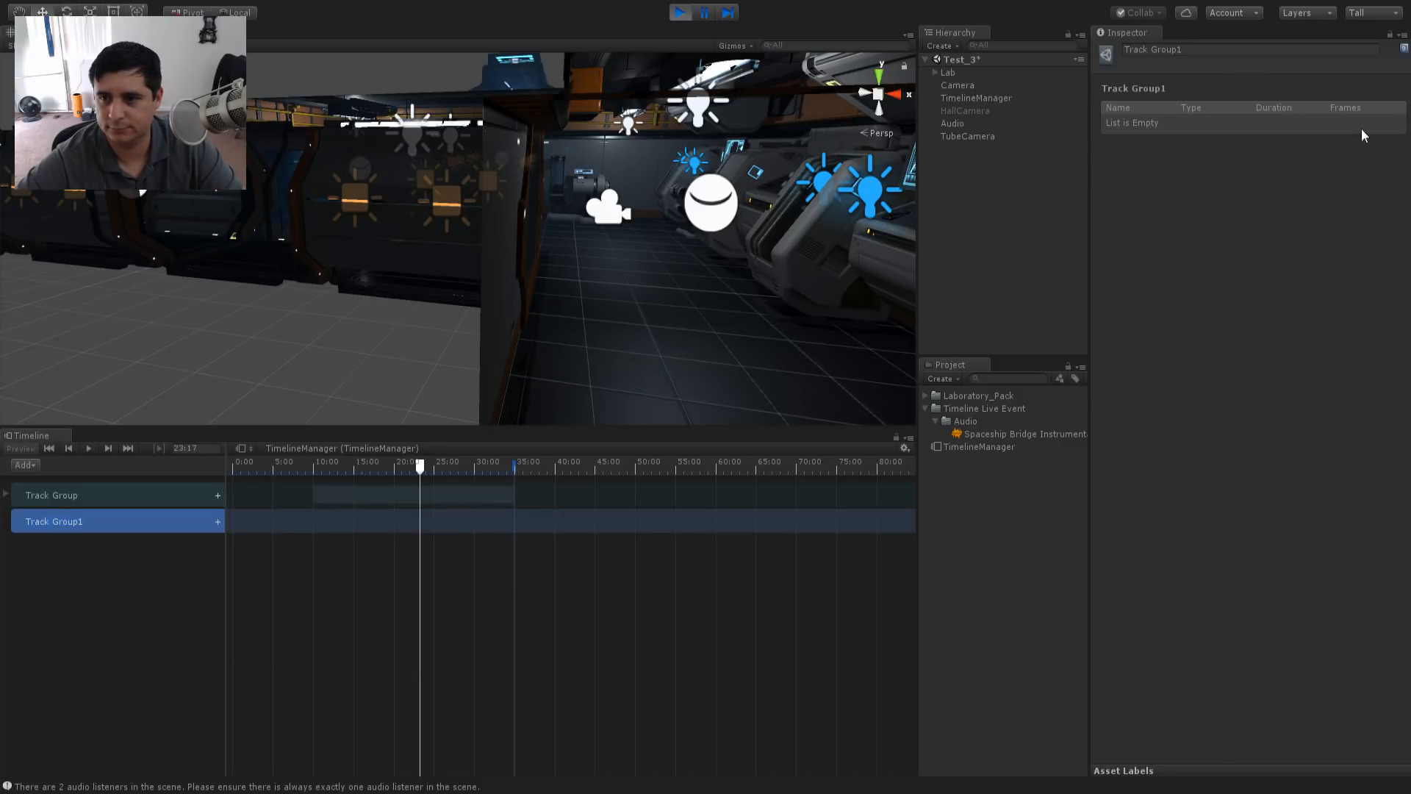
left_click(1176, 50)
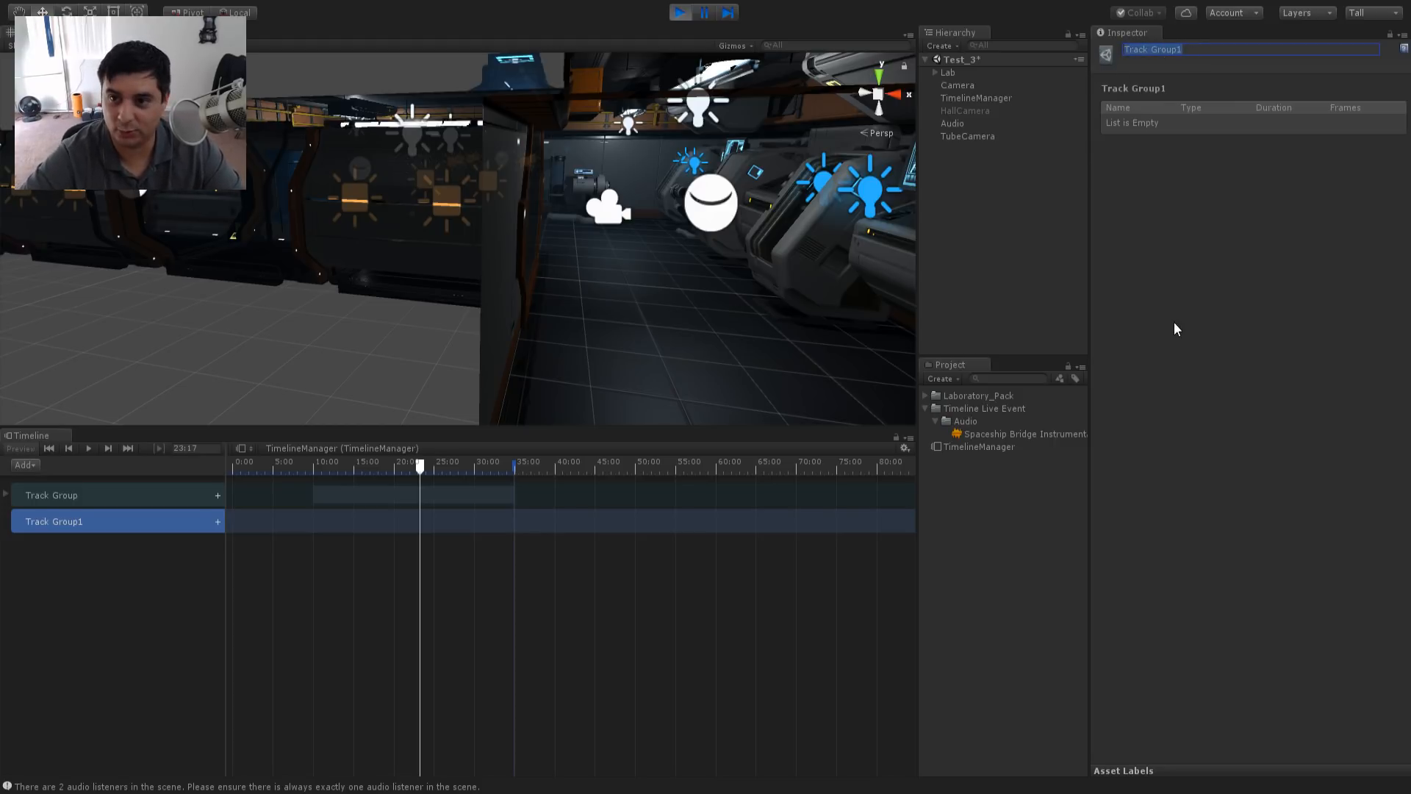
type("Second C")
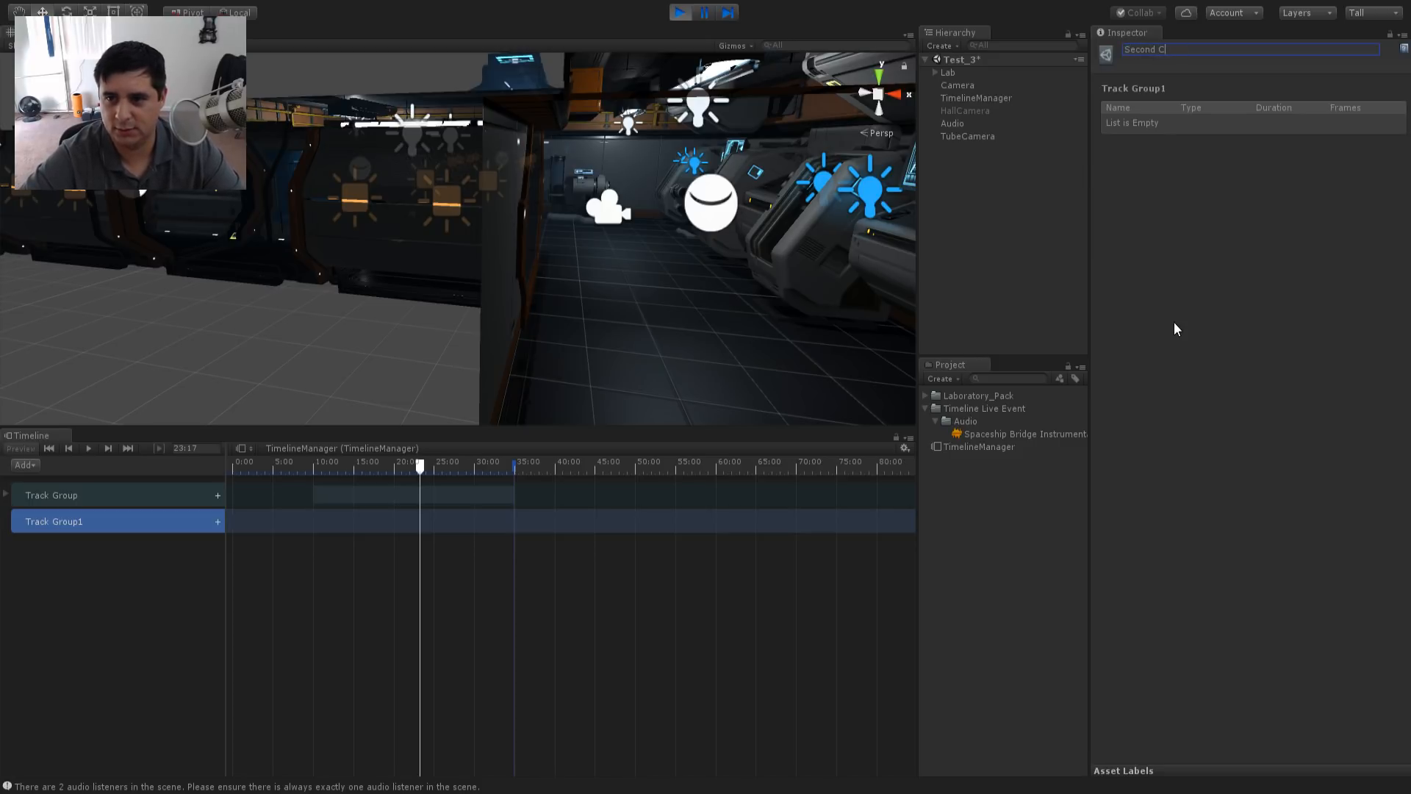
type("n")
key("BackSpace")
key("BackSpace")
key("BackSpace")
key("BackSpace")
key("BackSpace")
type("Third ")
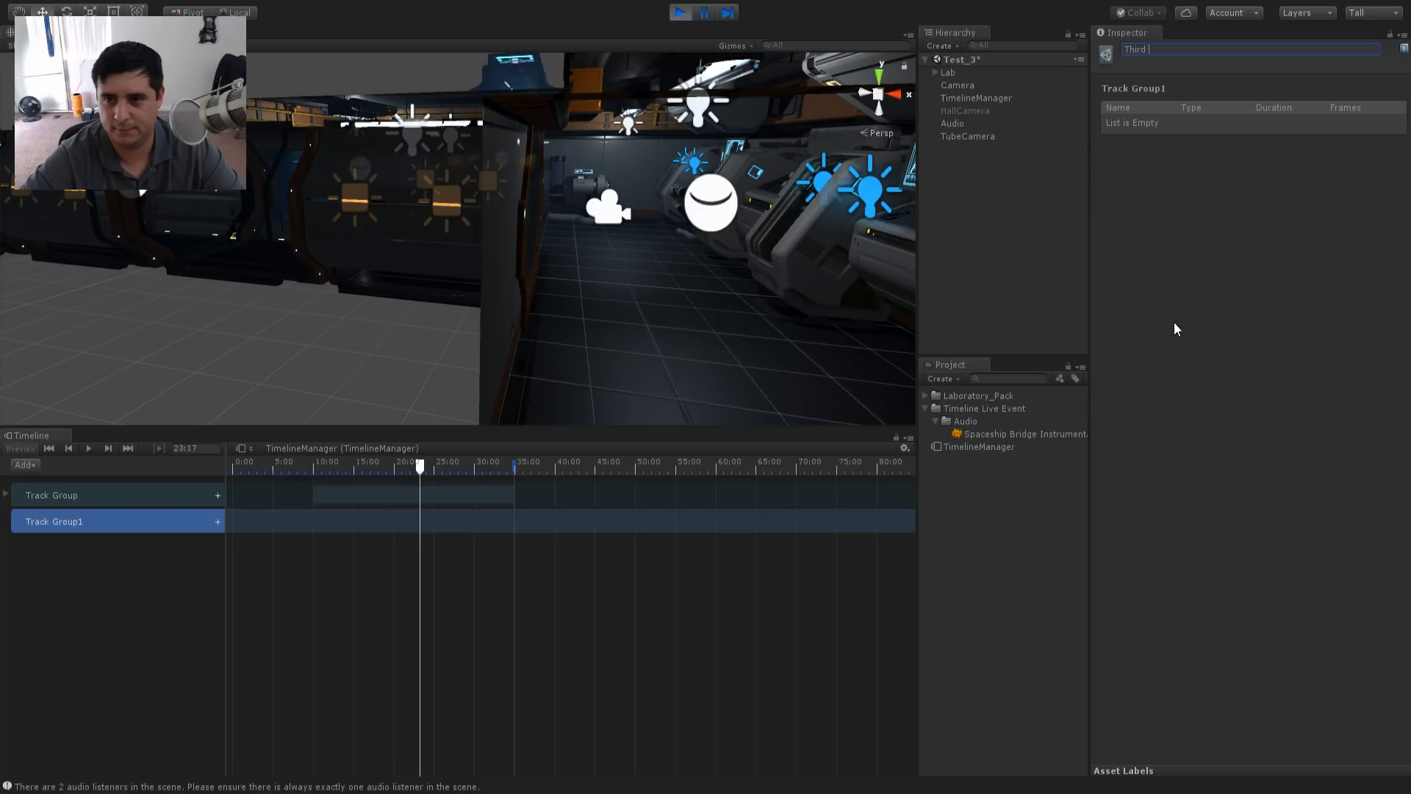
type("Camera")
key("Return")
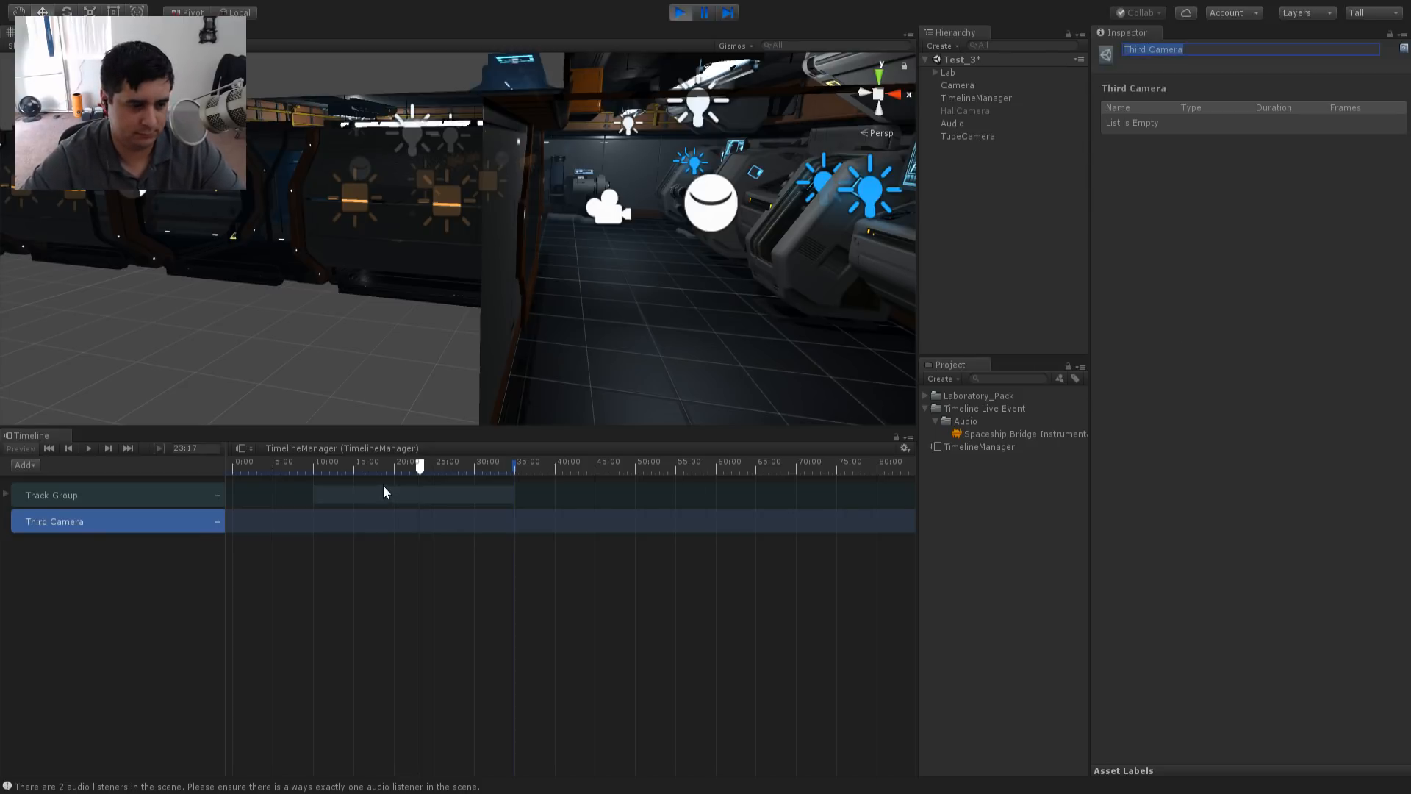
- Rename the track group holding the camera and audio tracks as First Cameras
left_click(100, 502)
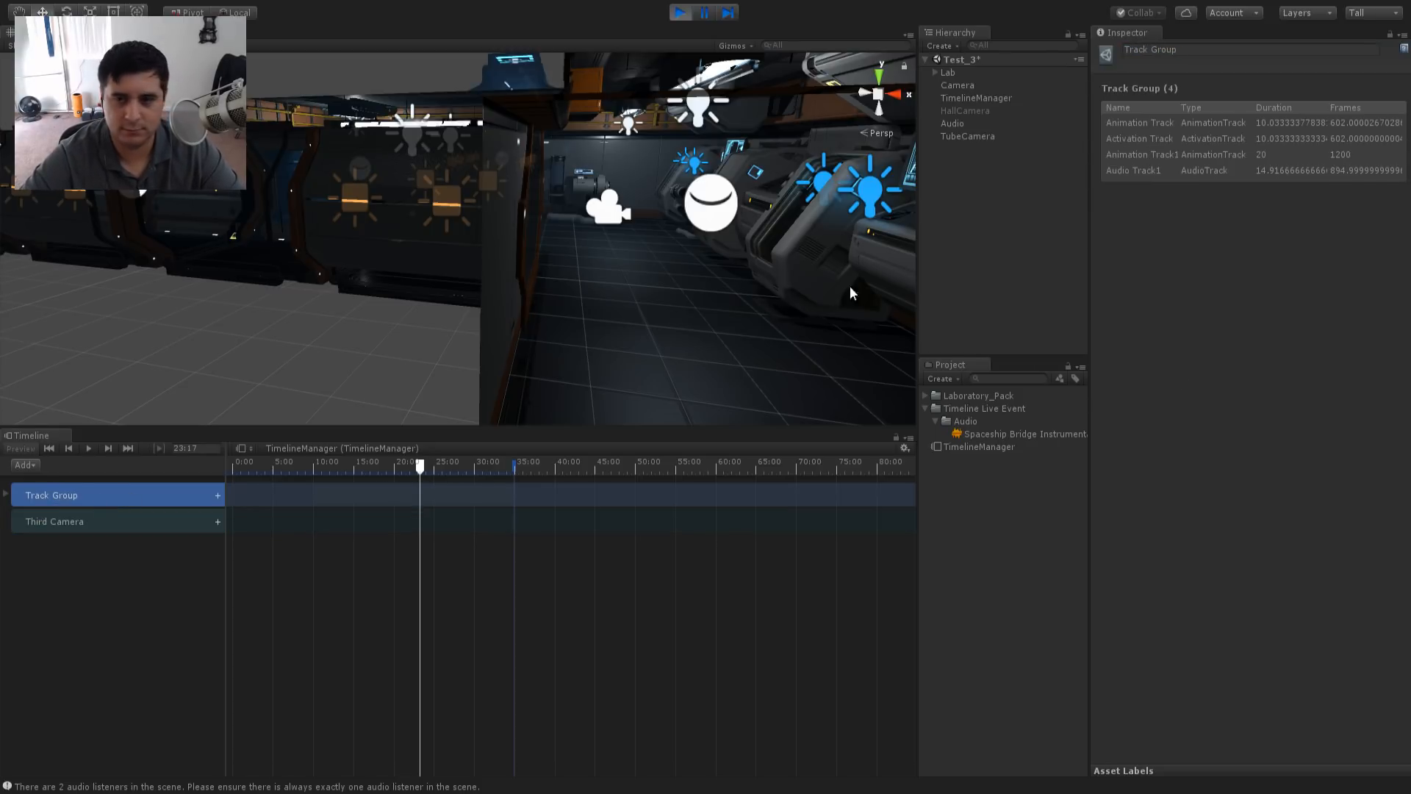
left_click(1192, 47)
type("F")
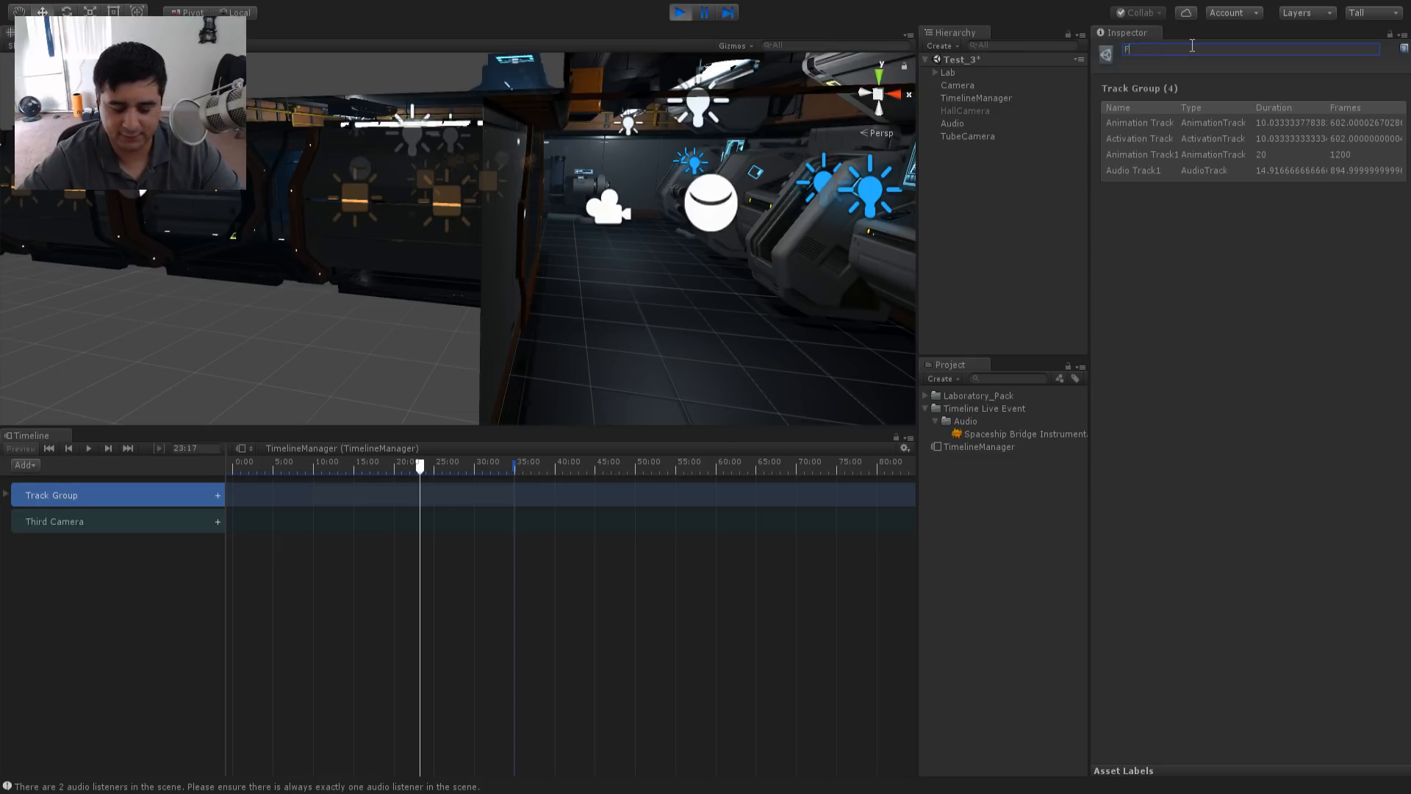
type("irst Cameras")
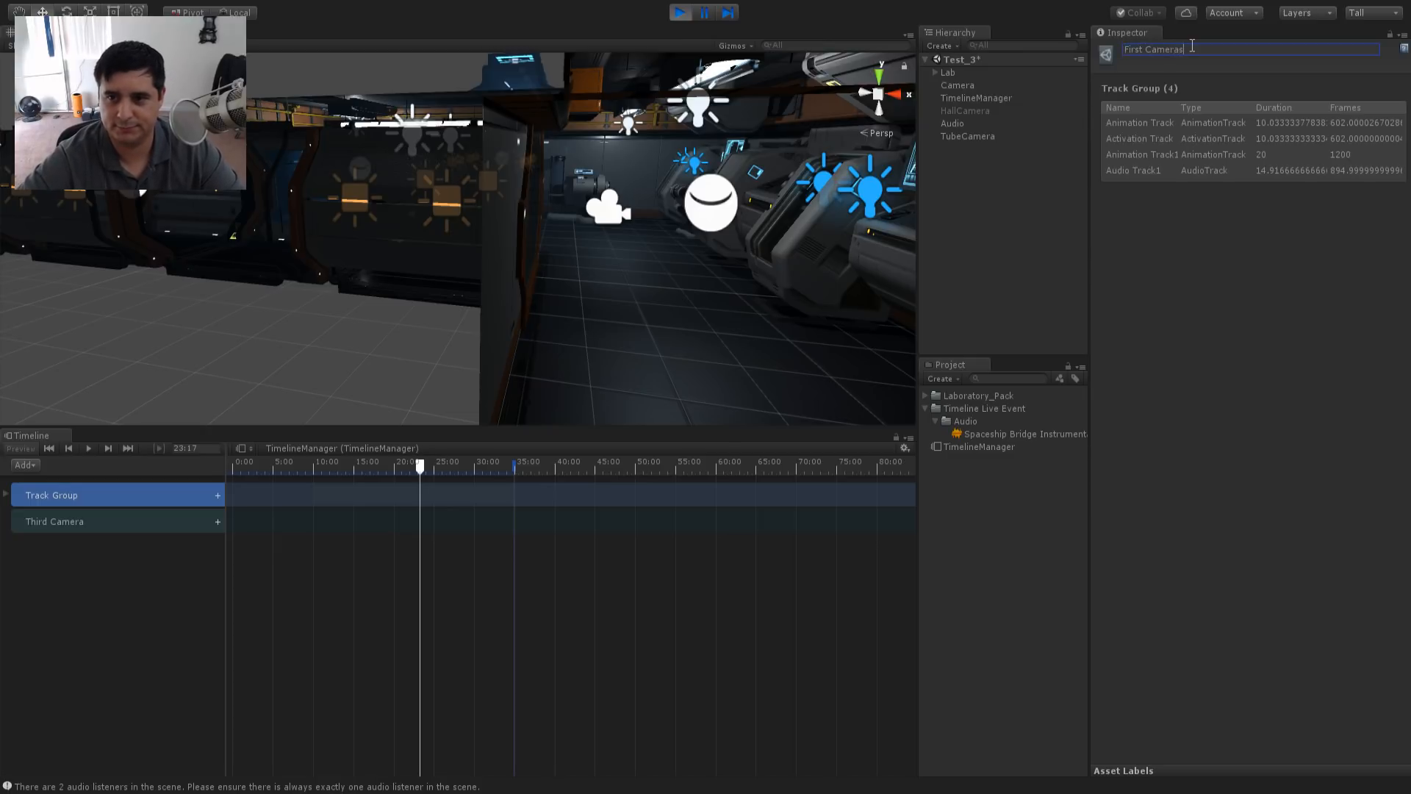
key("Return")
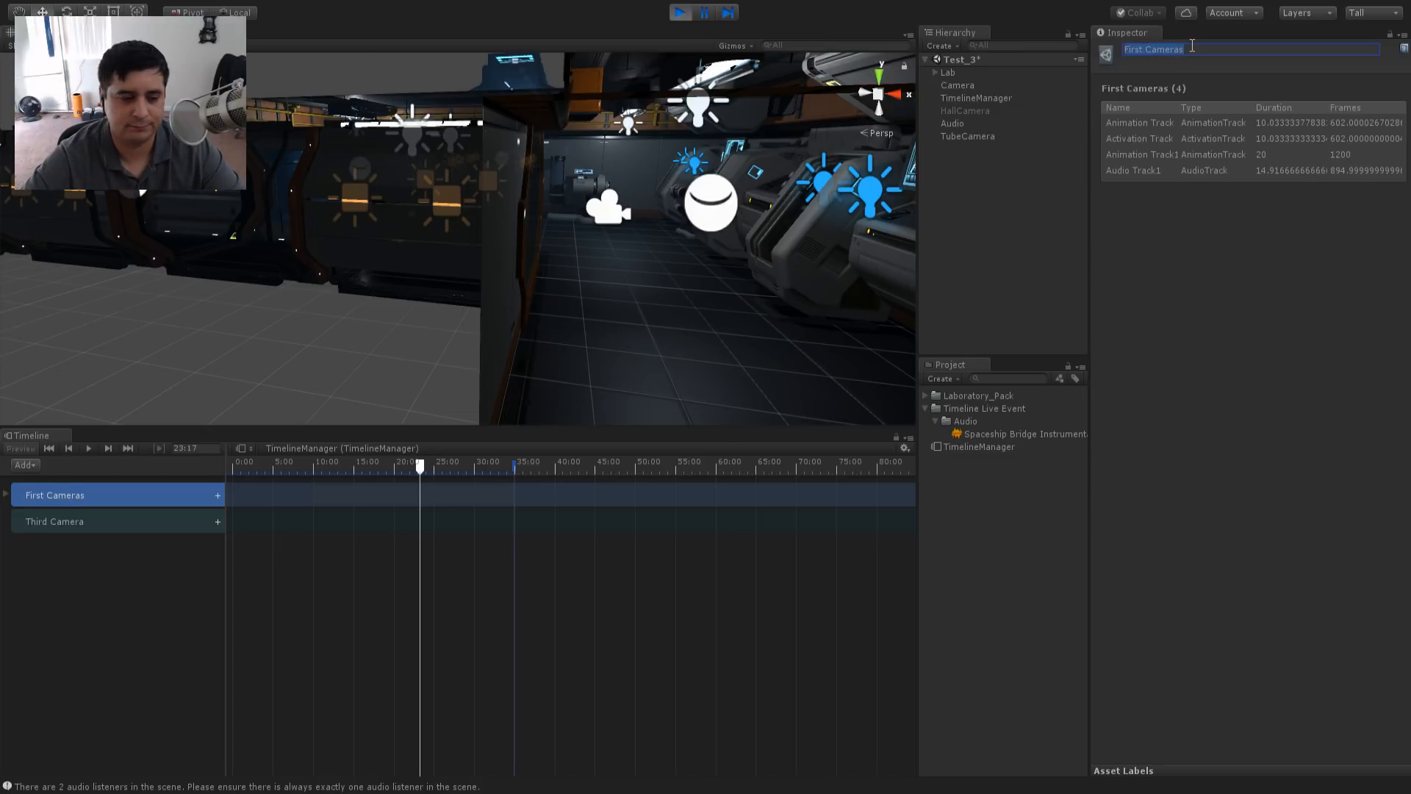
- Add an animation track bound to TubeCamera in the Third Camera group and move the playhead to about 36:37
double_click(70, 521)
left_click(134, 517)
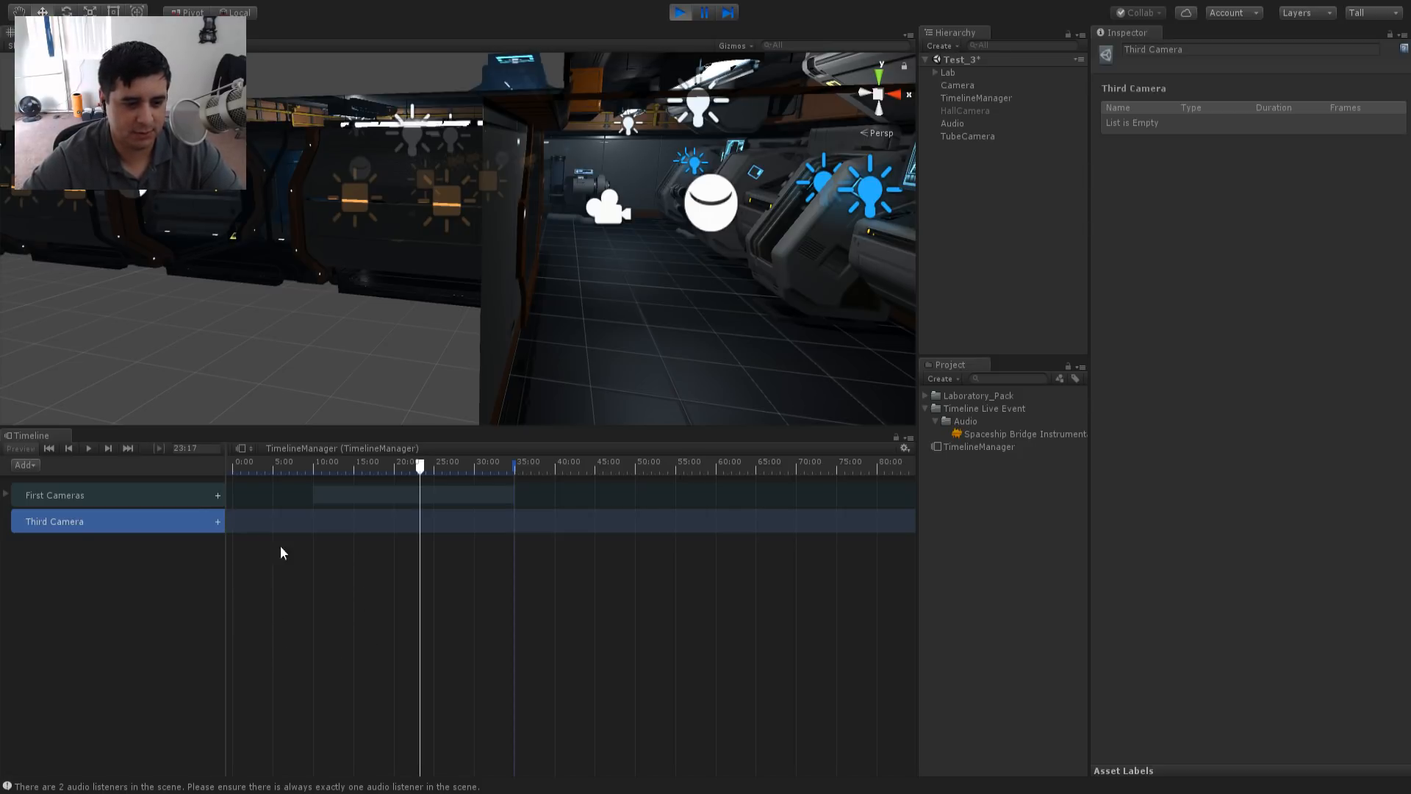
left_click(278, 575)
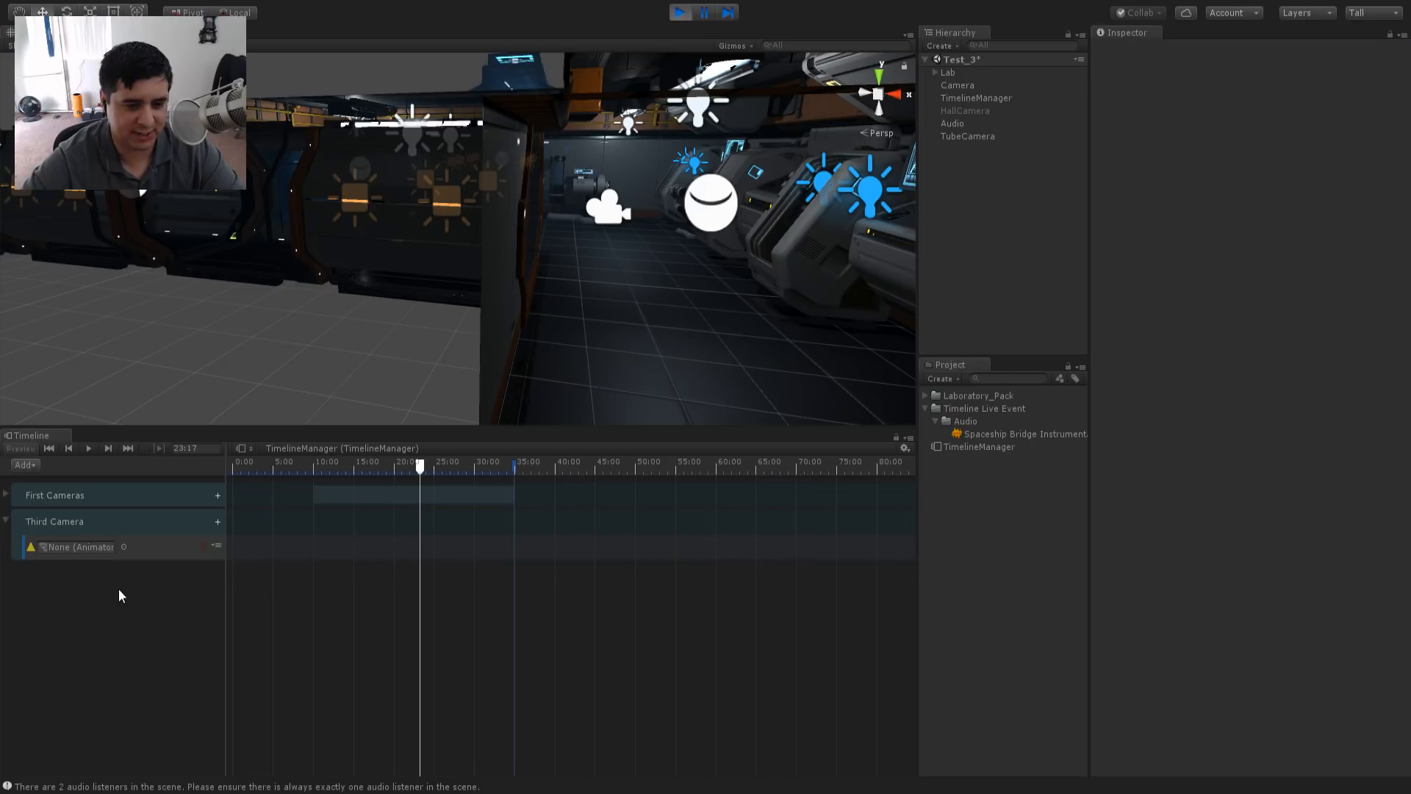
left_click_drag(968, 138, 105, 545)
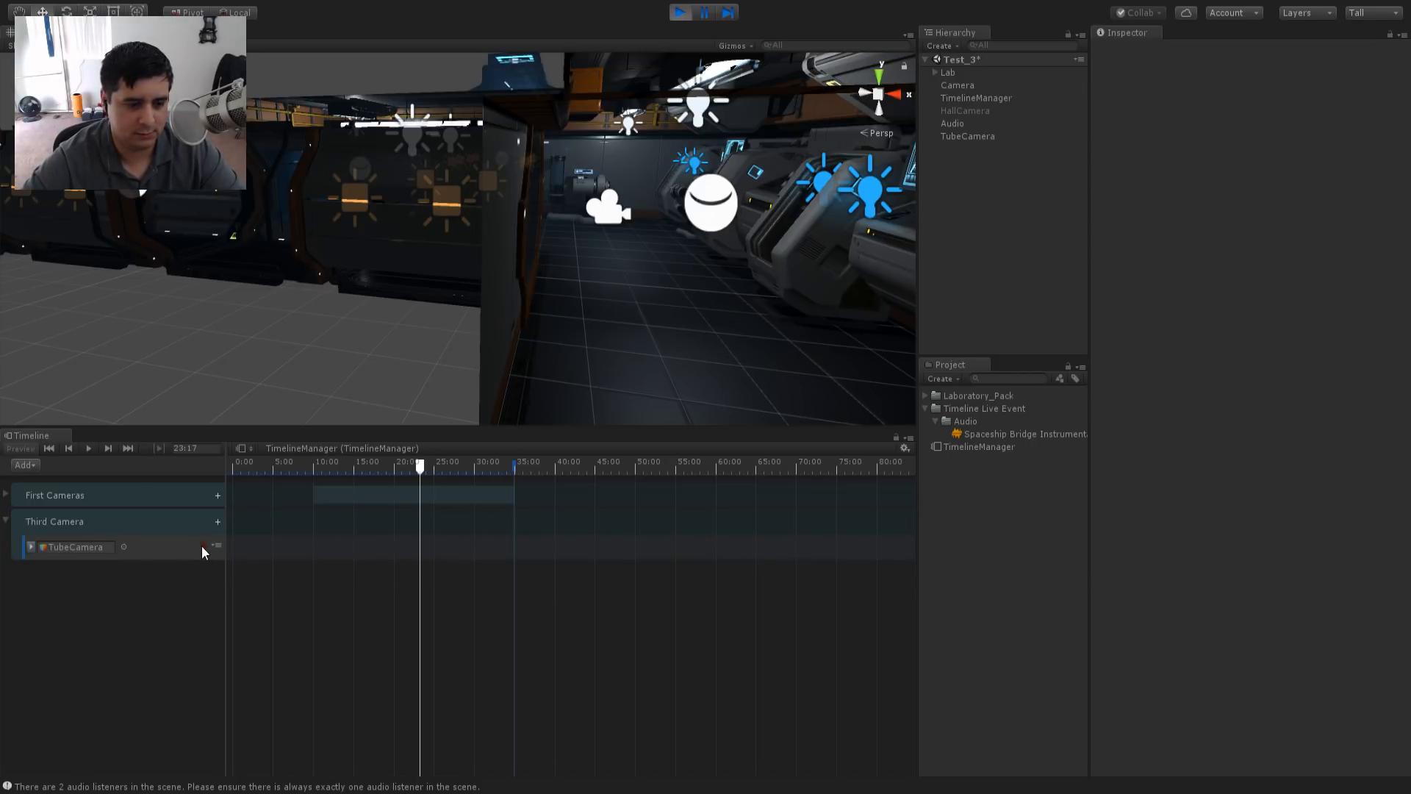
left_click_drag(422, 467, 514, 475)
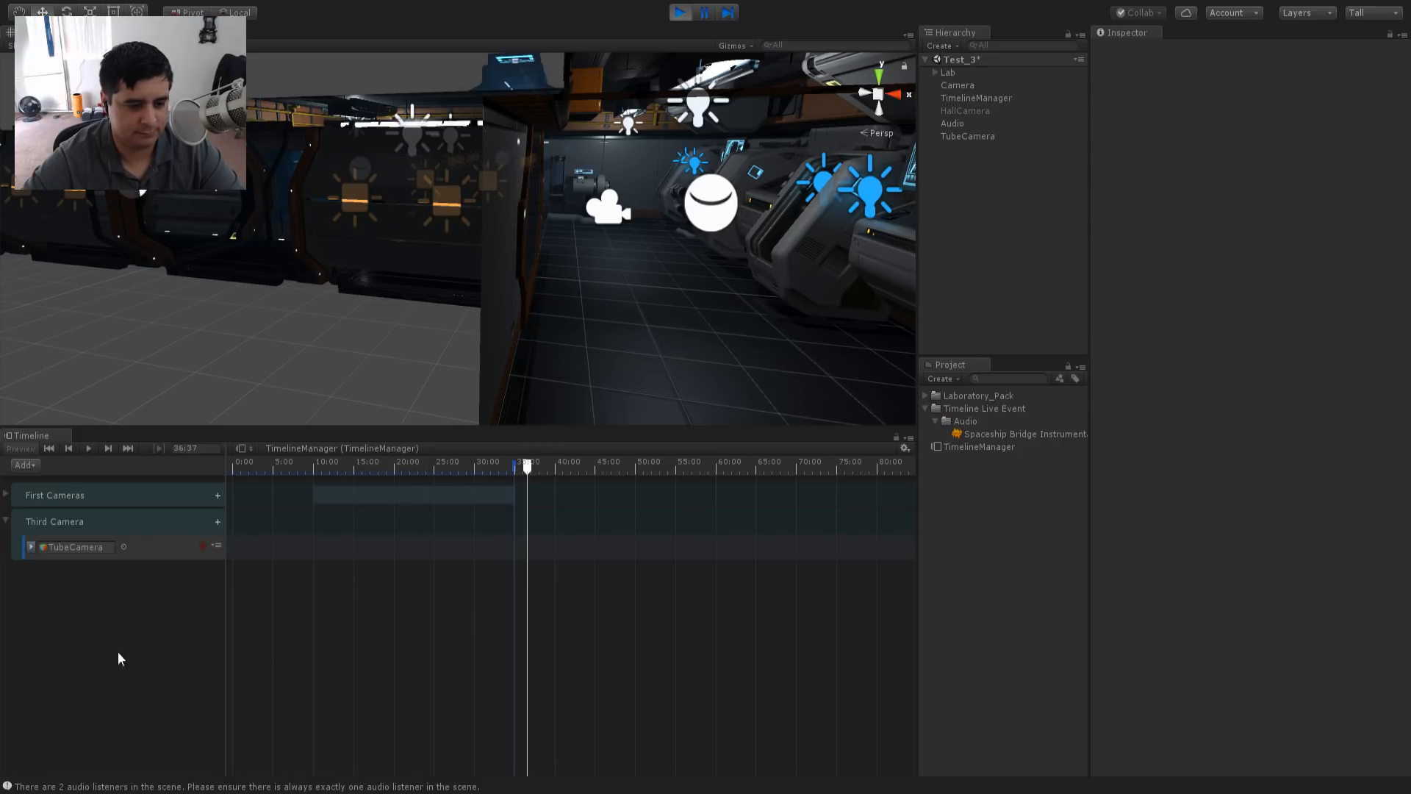
- Delete the TubeCamera animation track and the Third Camera group from the timeline
left_click(195, 544)
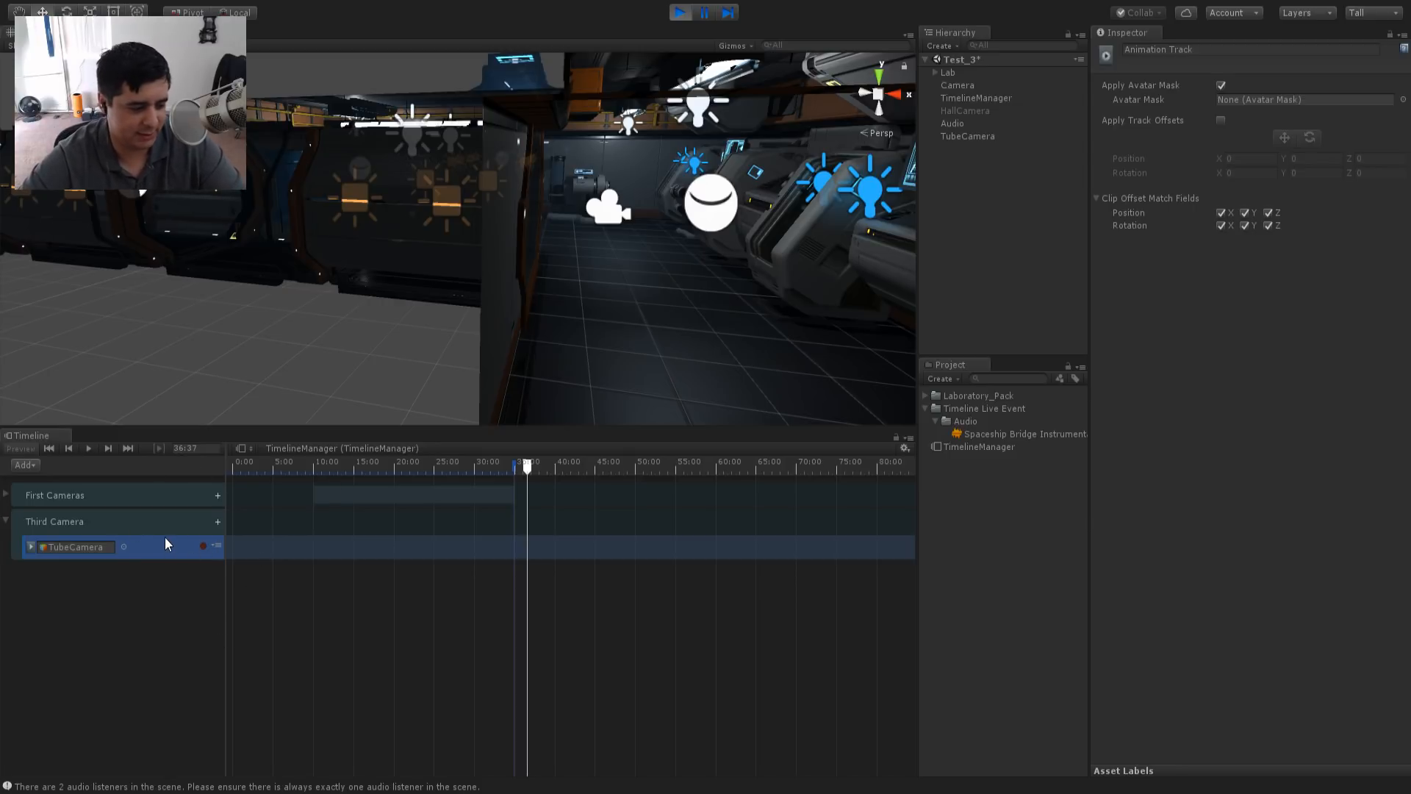
key("Delete")
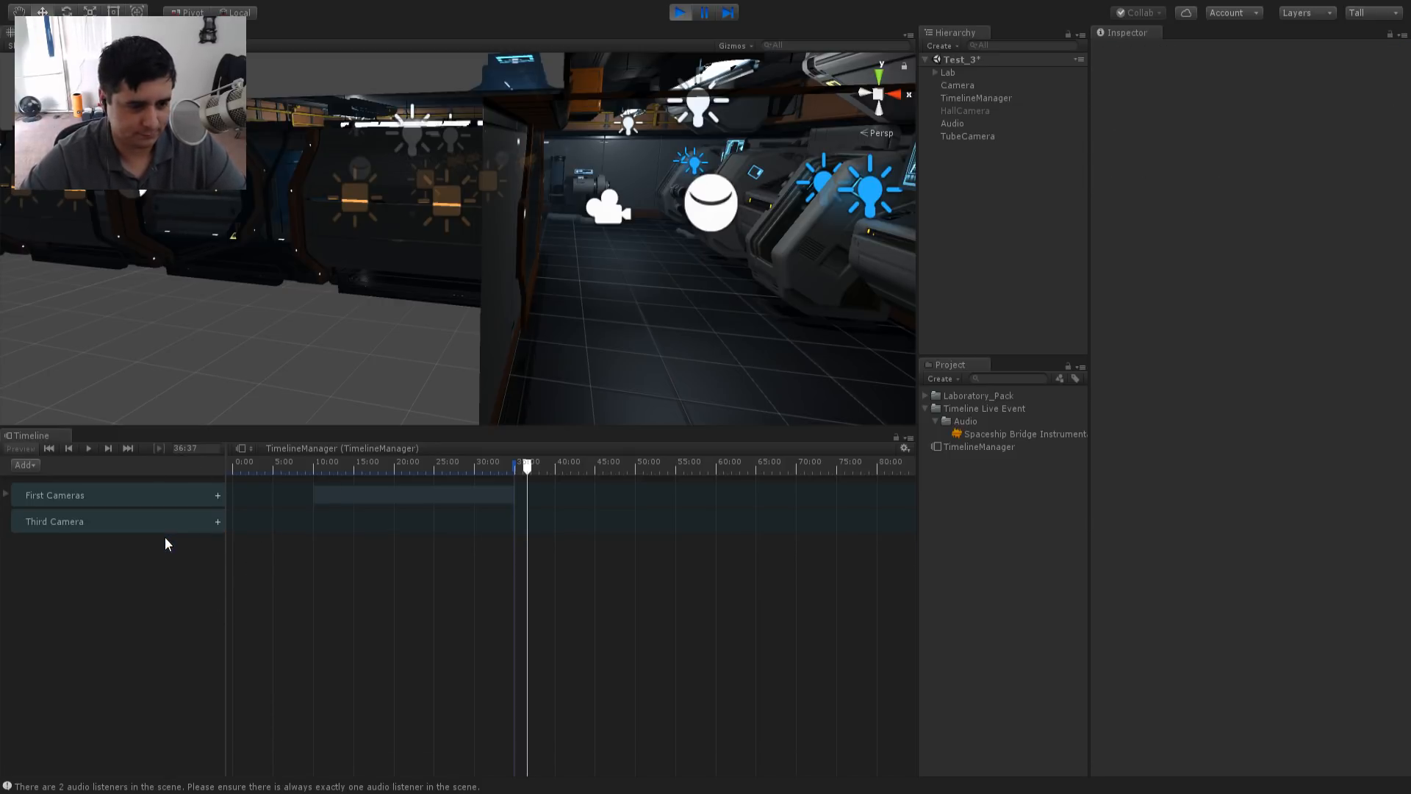
left_click(114, 524)
key("Delete")
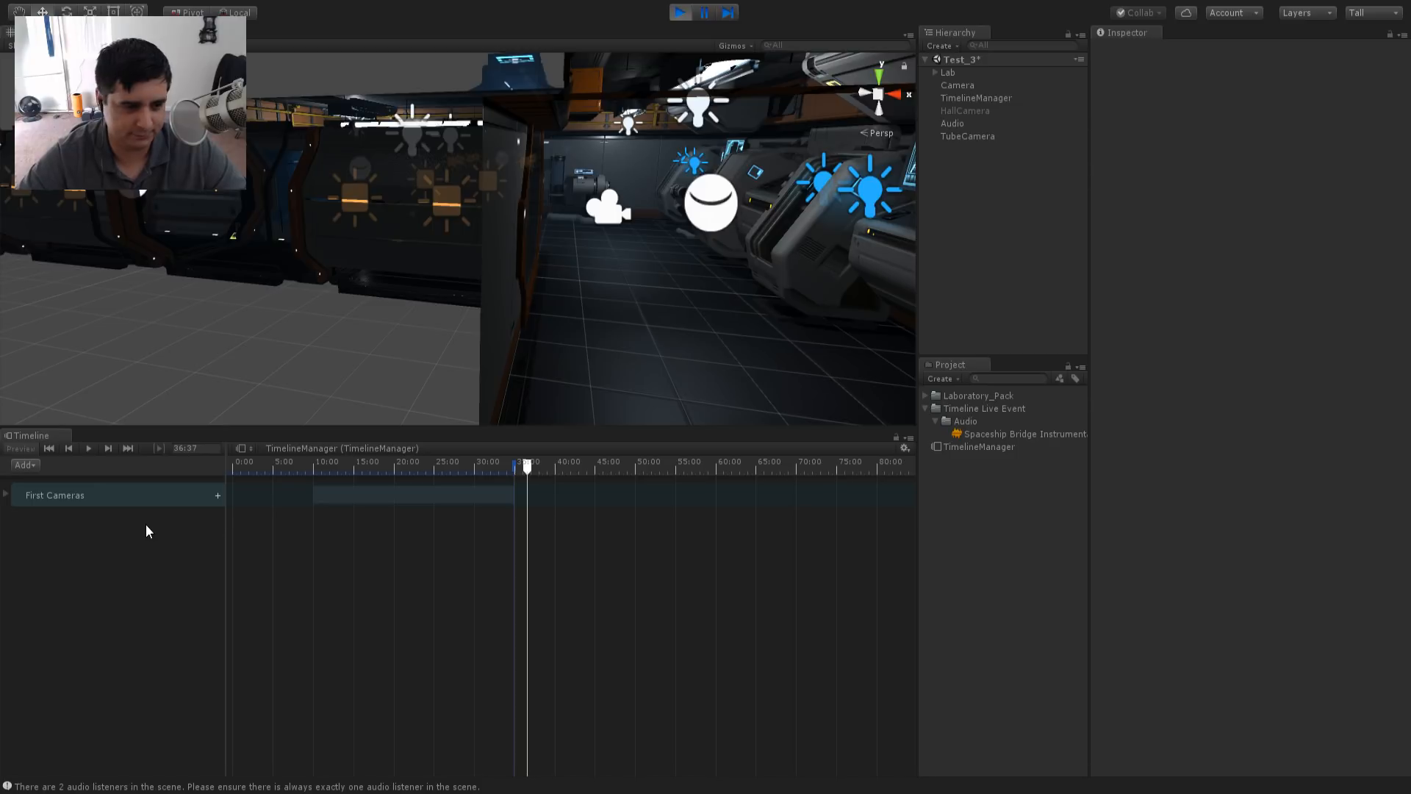
- Expand the First Cameras group and return the playhead to 0:00
left_click(6, 494)
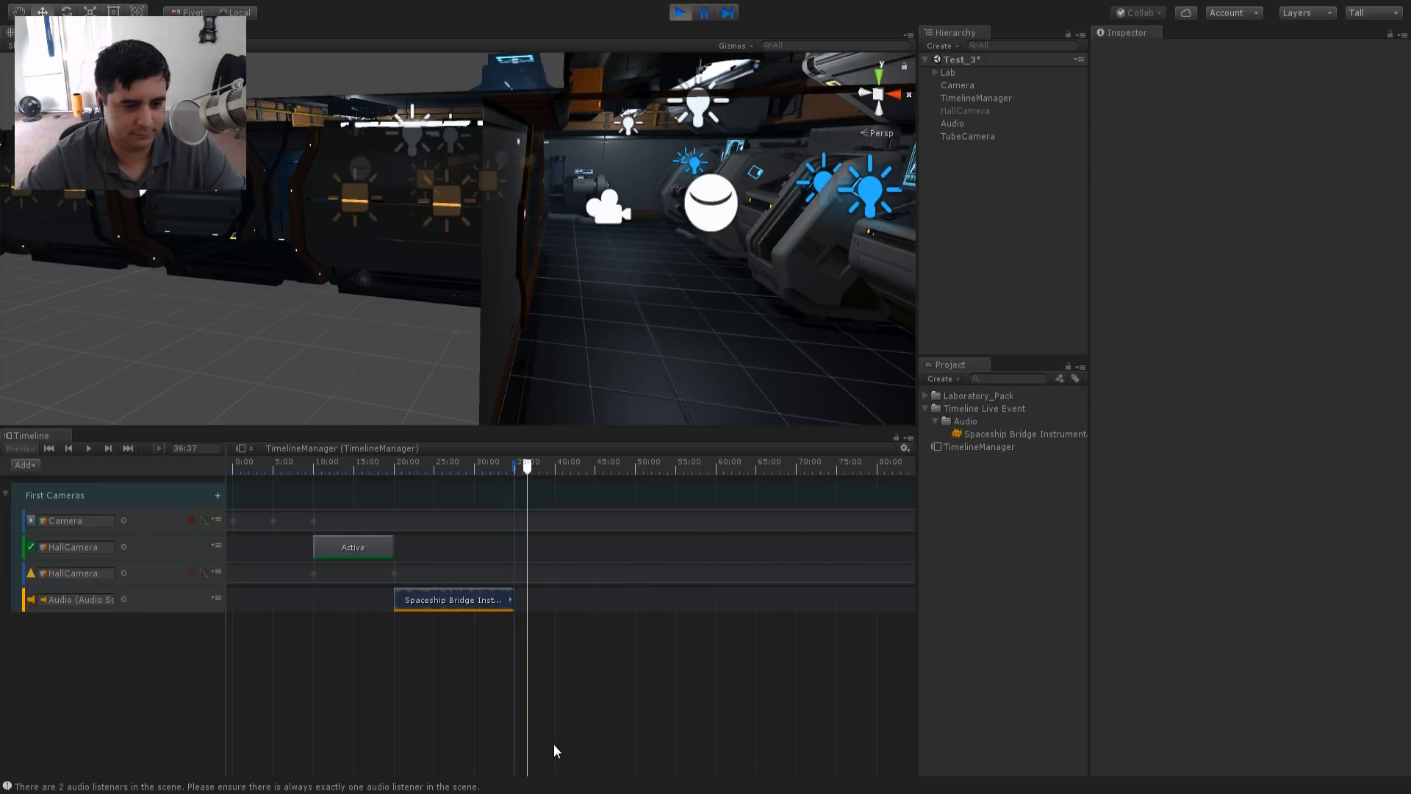
left_click_drag(526, 467, 218, 491)
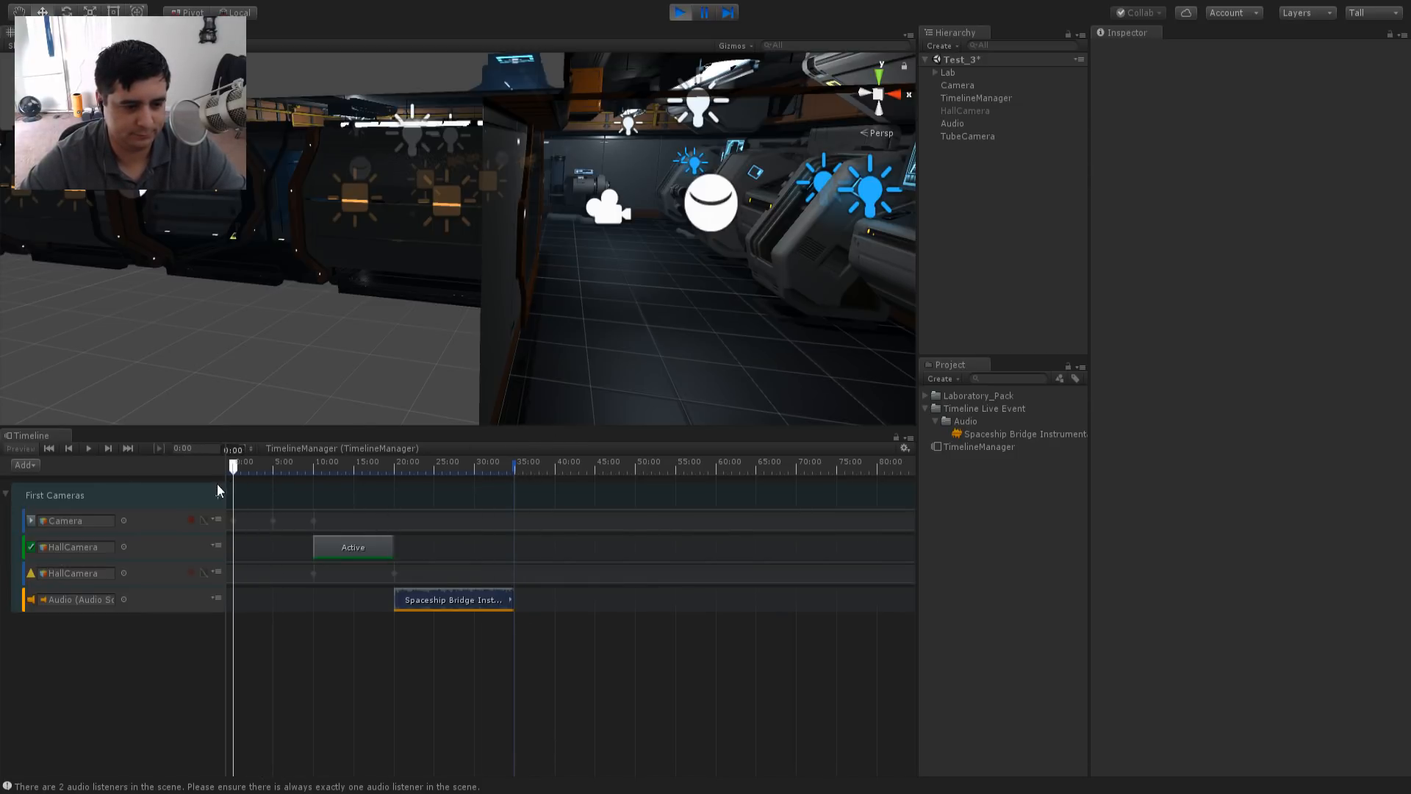
- Select TubeCamera in the scene and move it along the tube to about X 10.06
scroll(515, 118, "down", 8)
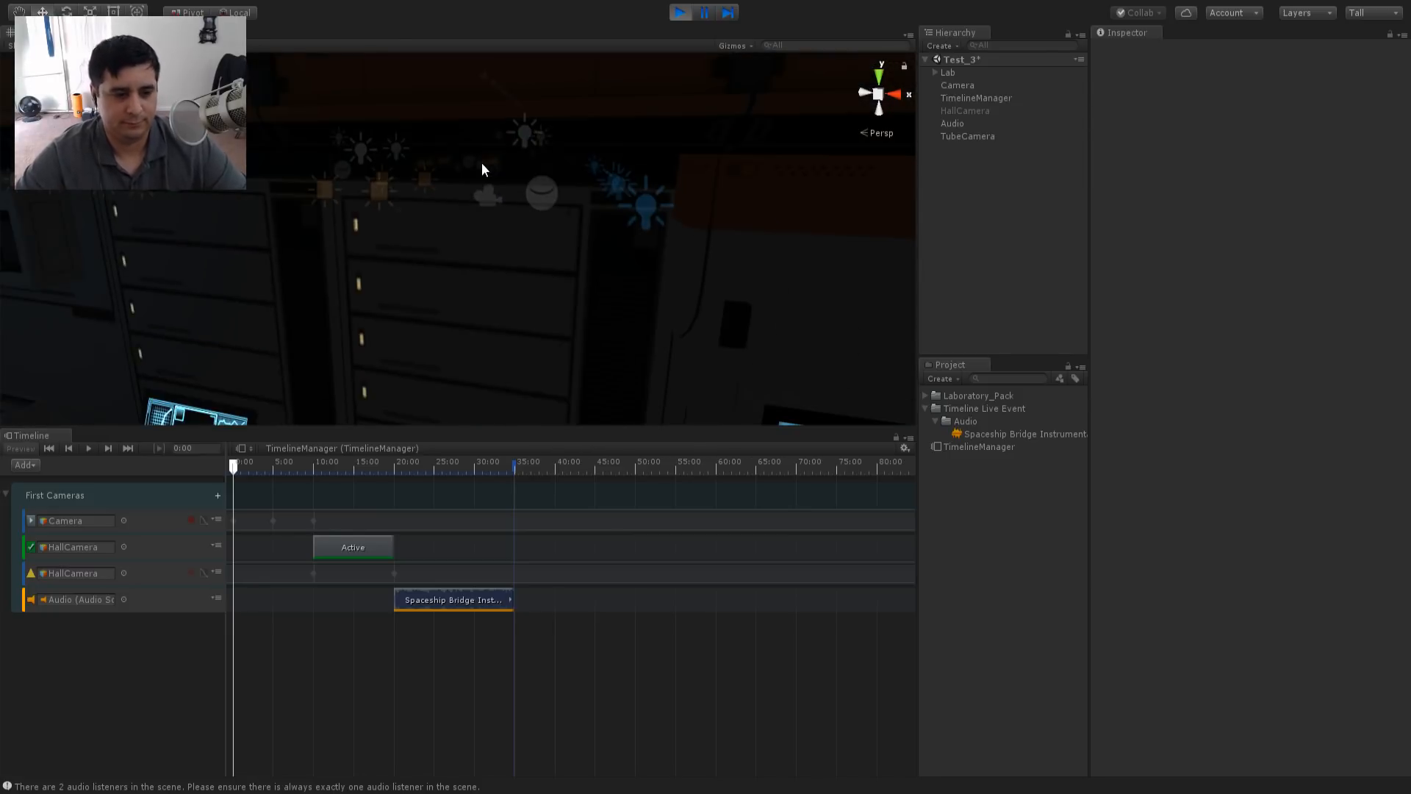
left_click_drag(327, 240, 566, 257, "alt")
middle_click_drag(565, 256, 735, 305)
scroll(588, 257, "up", 3)
left_click_drag(368, 213, 530, 192, "alt")
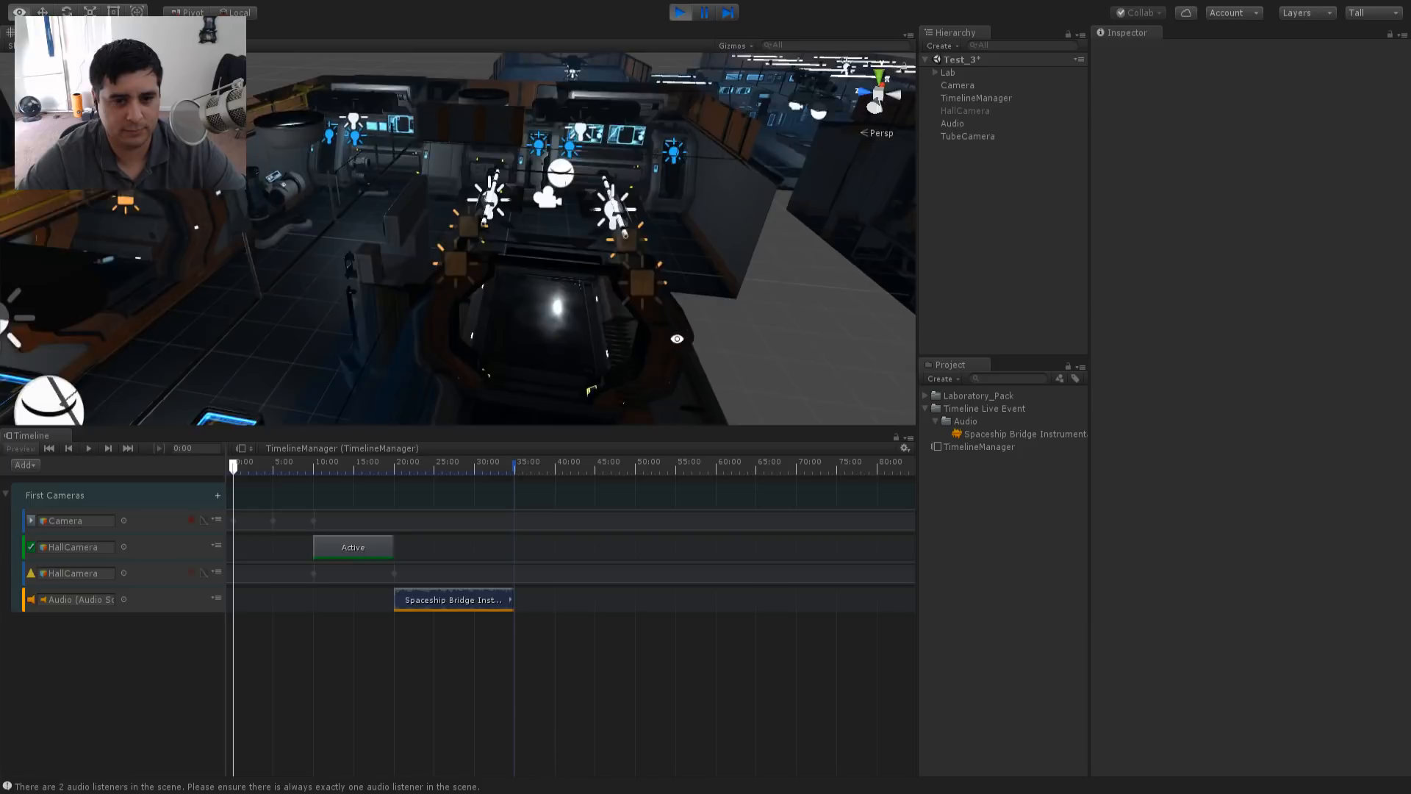
middle_click_drag(529, 192, 523, 150)
left_click(539, 163)
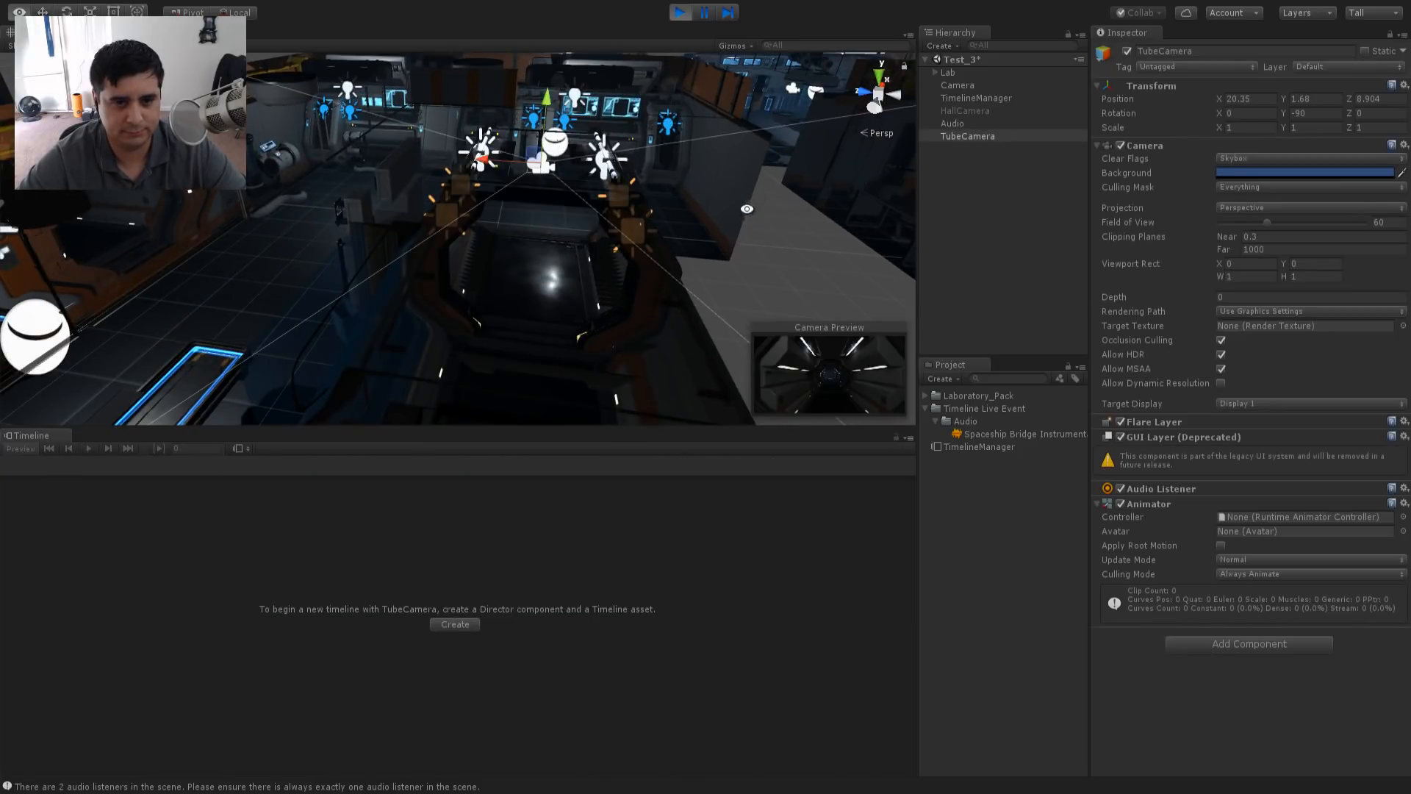
key("f")
left_click_drag(610, 263, 350, 320)
scroll(611, 228, "down", 4)
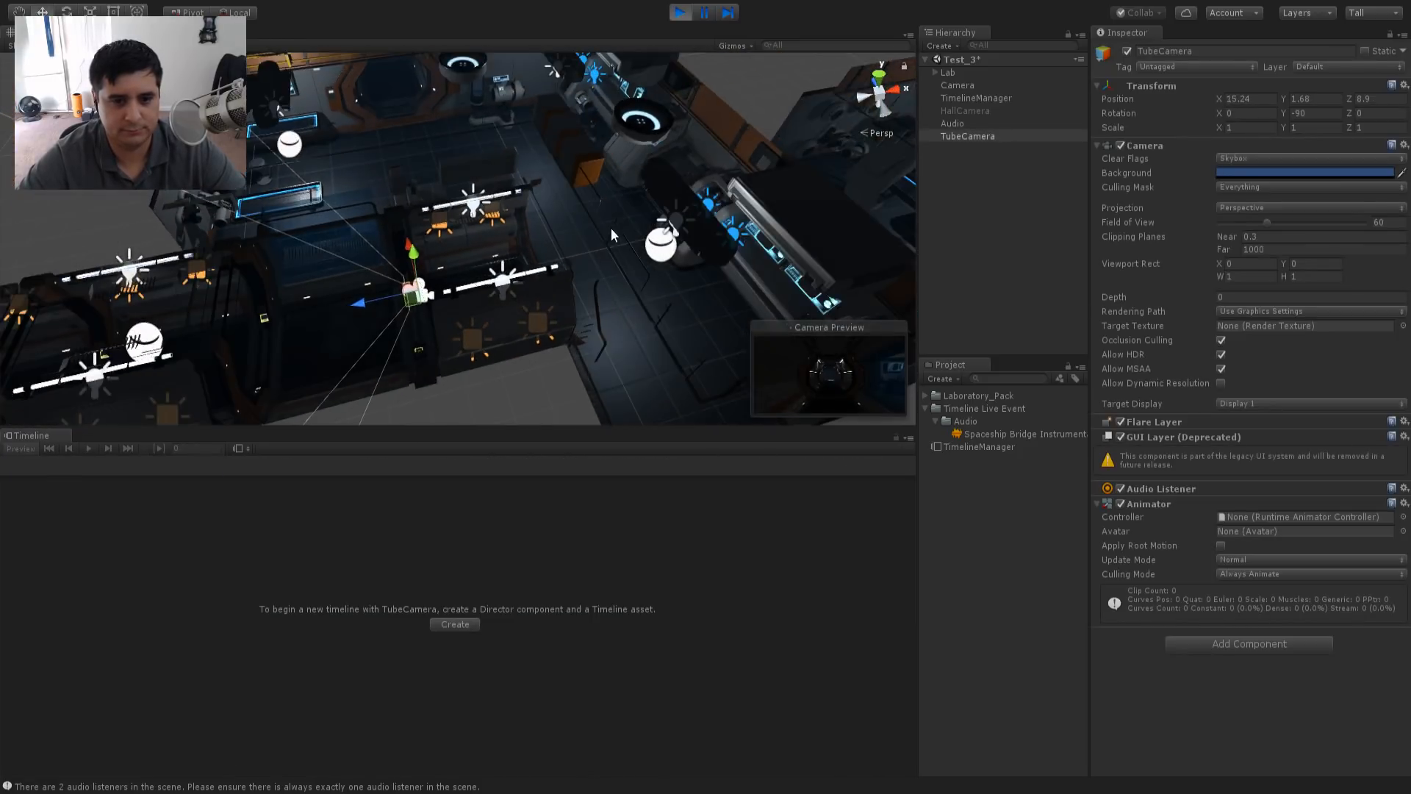
middle_click_drag(611, 228, 956, 110)
left_click_drag(732, 172, 569, 205)
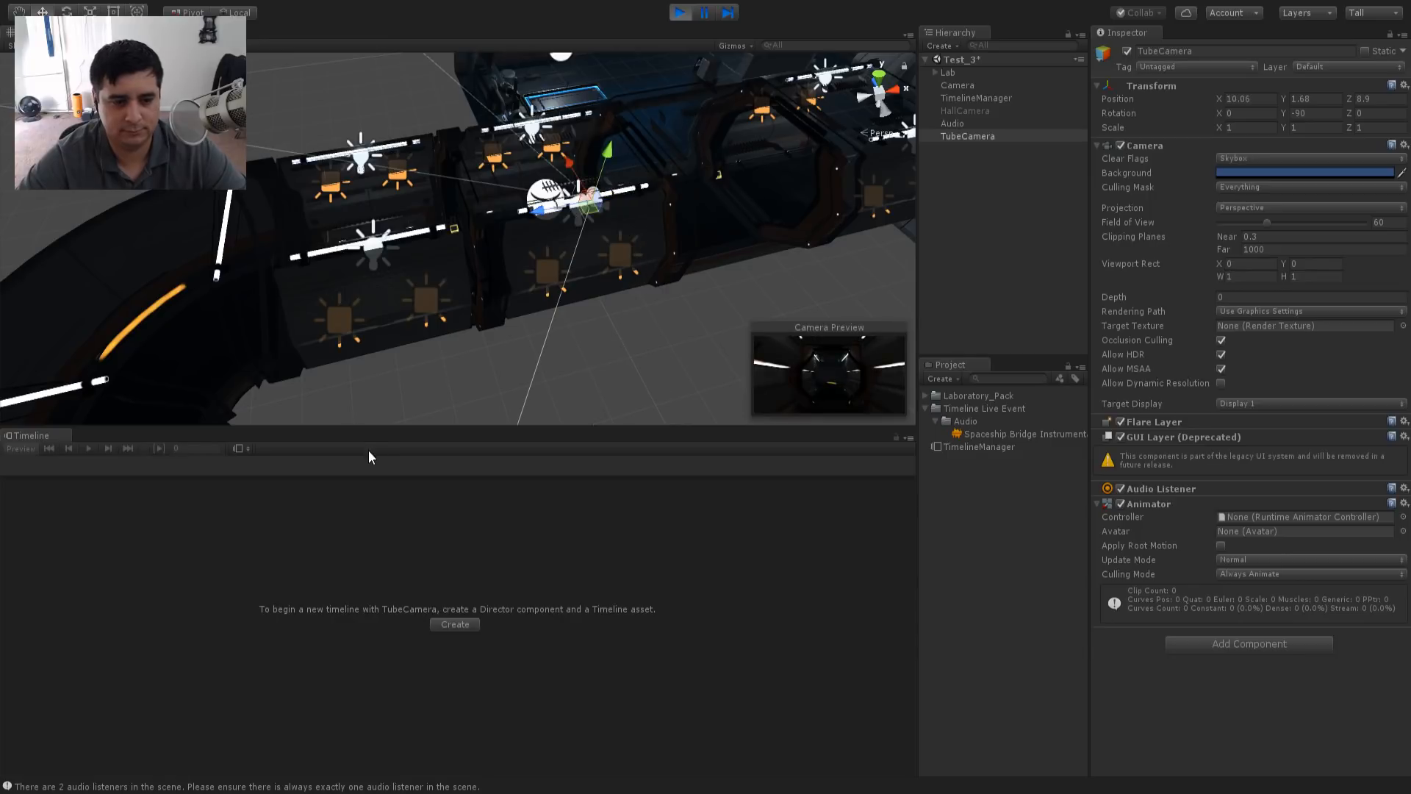
- Delete TubeCamera from the scene and show the TimelineManager timeline again
left_click(967, 110)
left_click(973, 96)
left_click(974, 110)
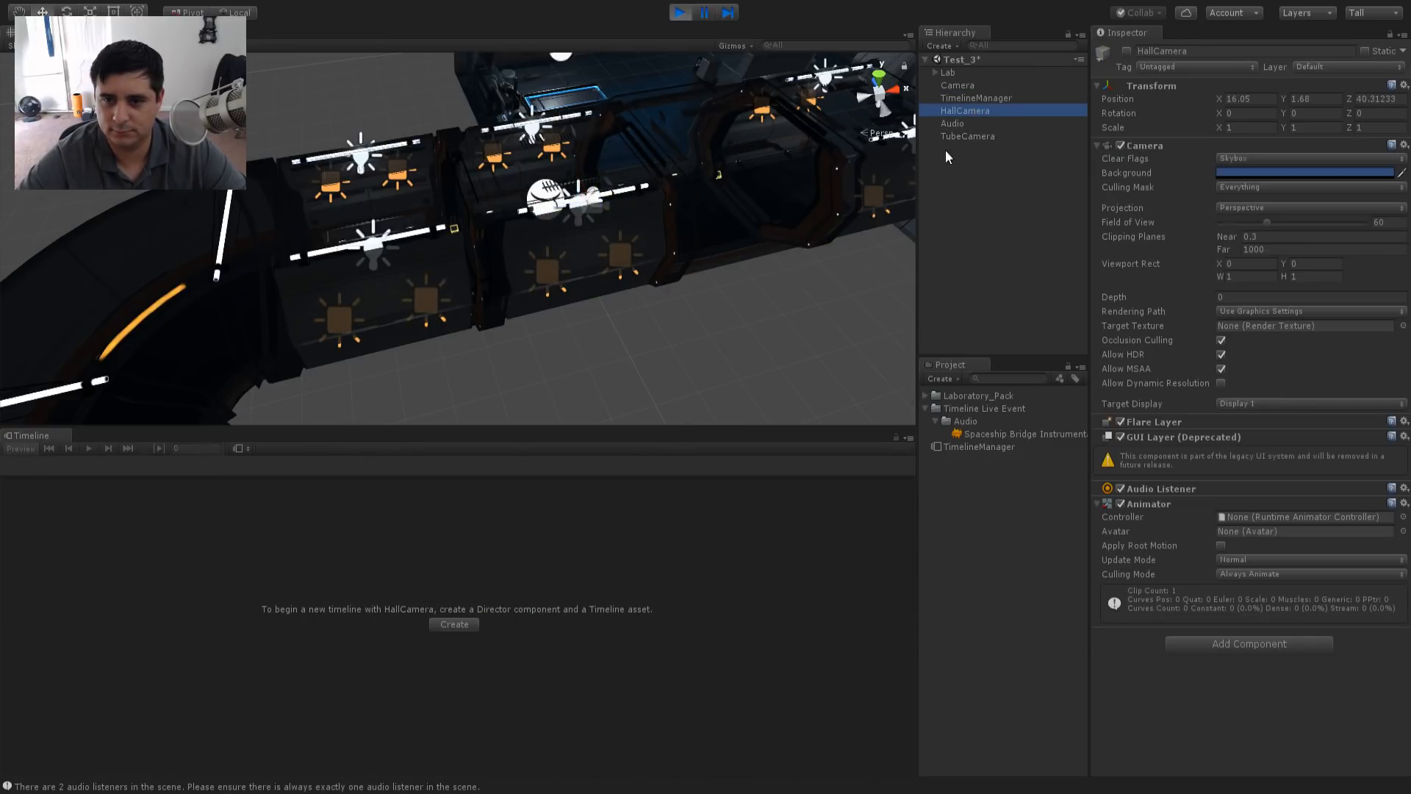
left_click(978, 136)
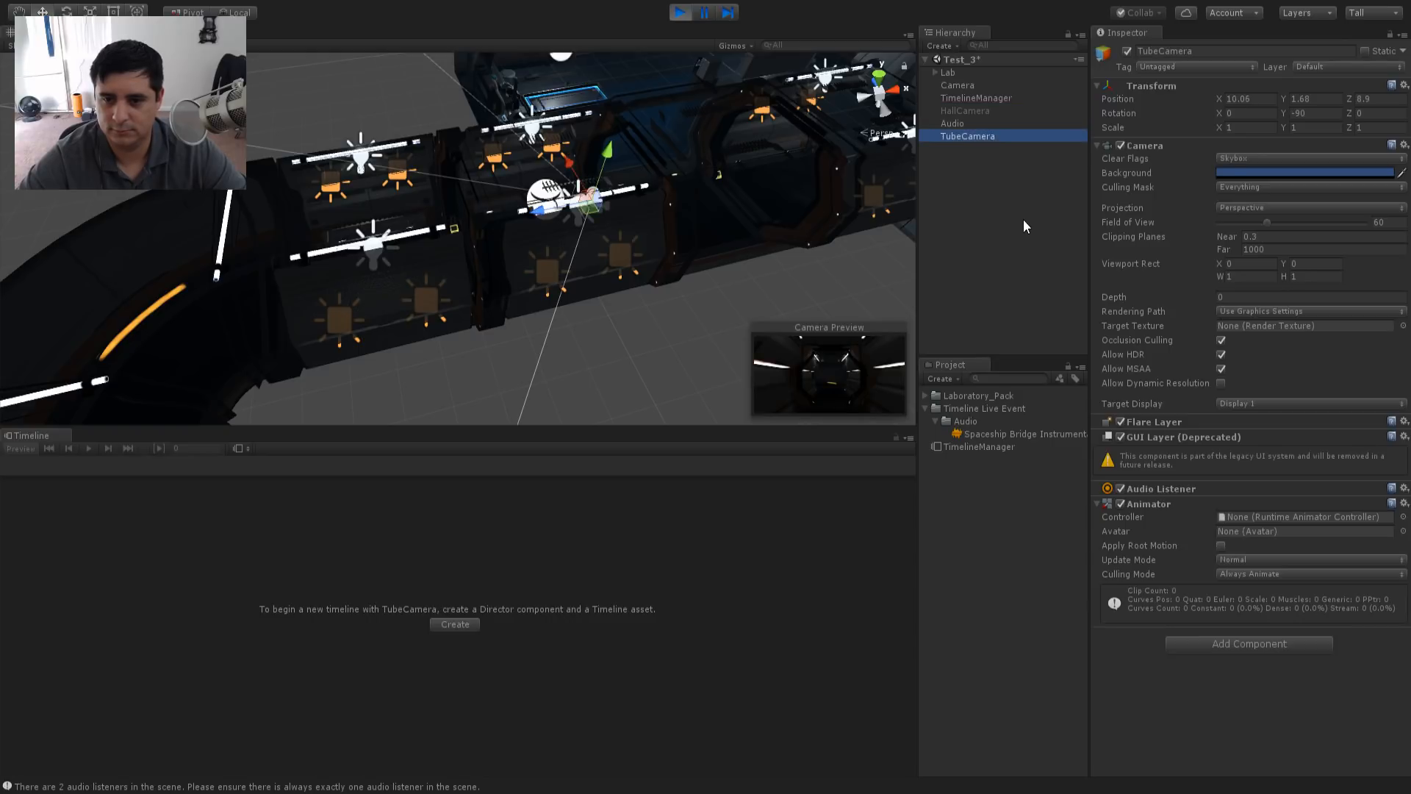
left_click(974, 97)
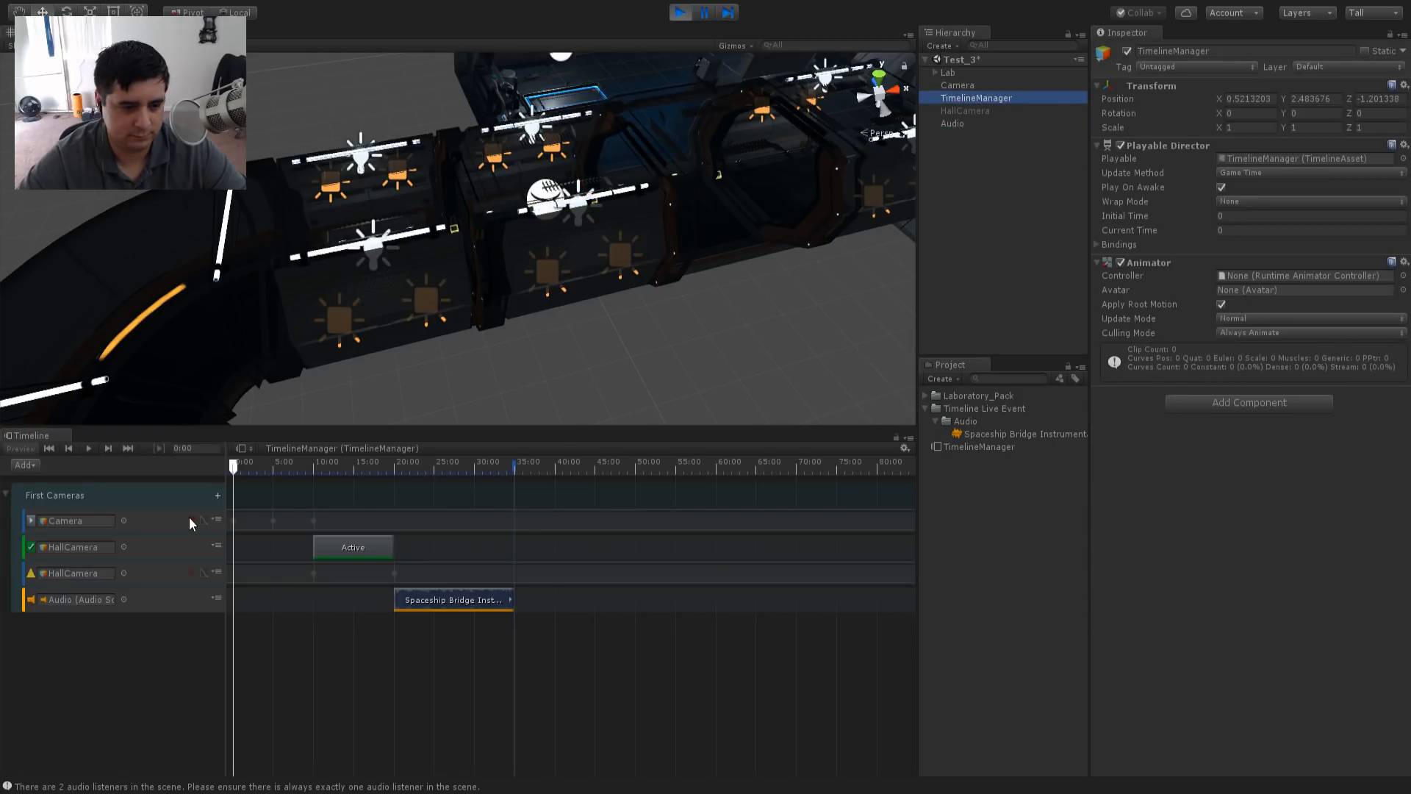
- Scrub the cutscene in the Game view, return the playhead to 0:00 and leave the First Cameras group collapsed
left_click(191, 519)
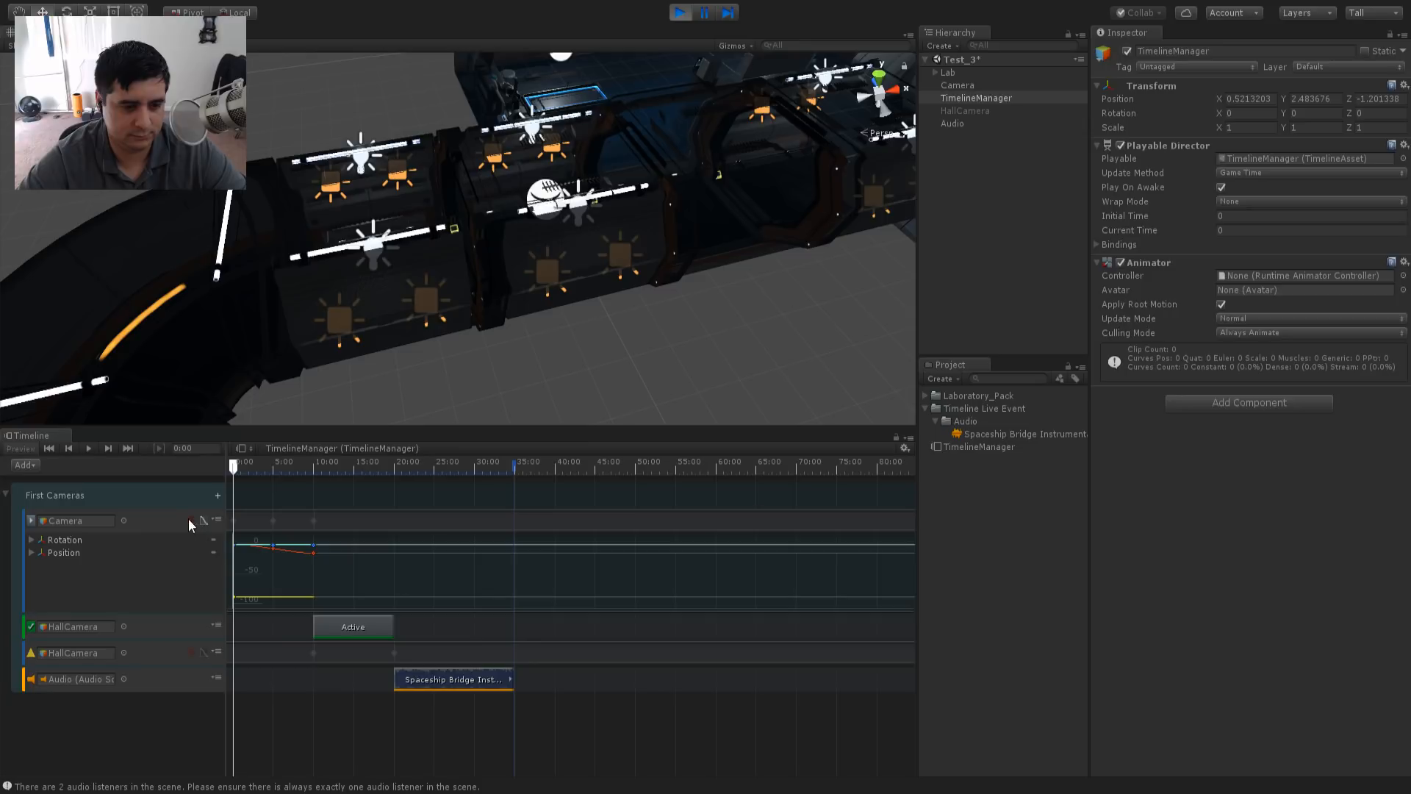
left_click(7, 494)
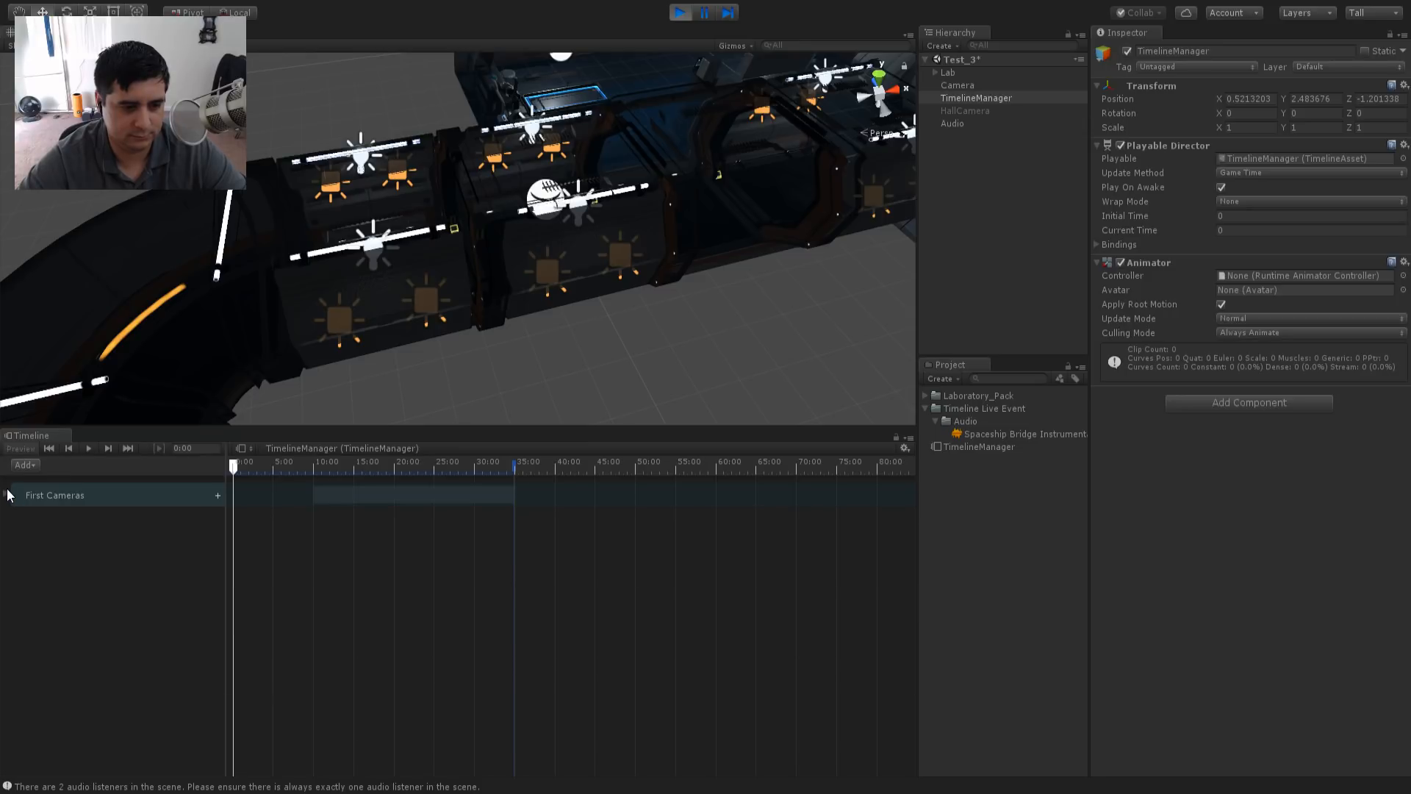
left_click_drag(248, 467, 404, 469)
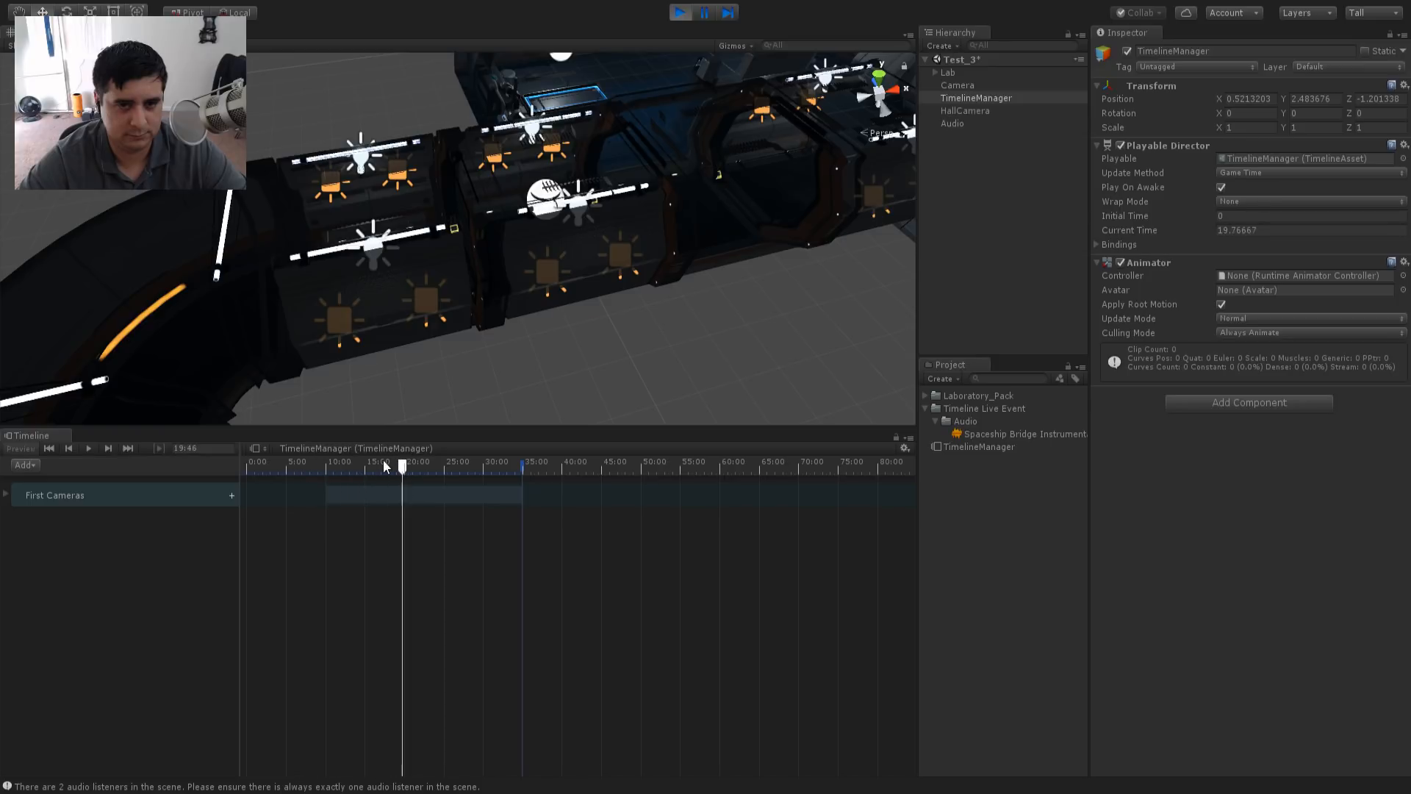
left_click(77, 32)
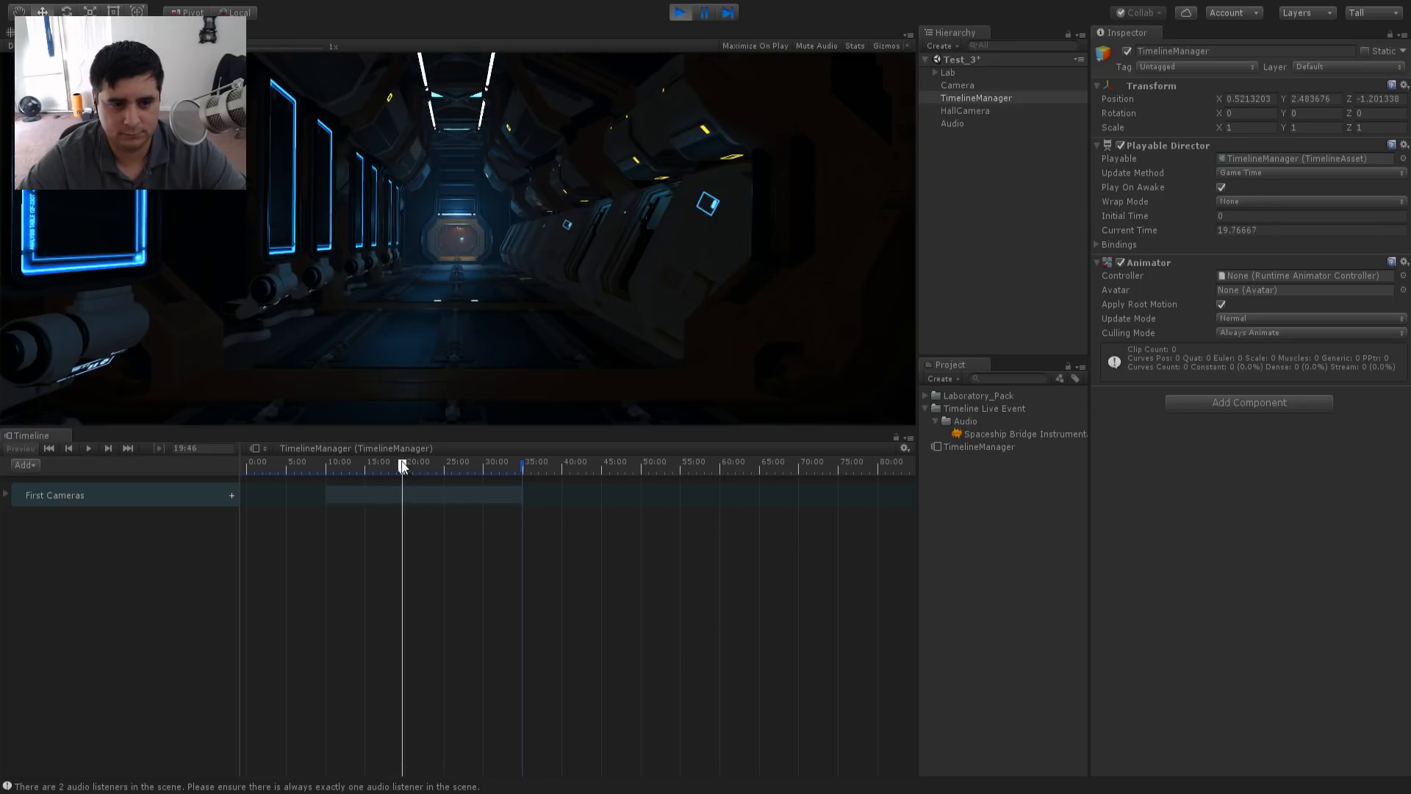
left_click_drag(507, 470, 224, 474)
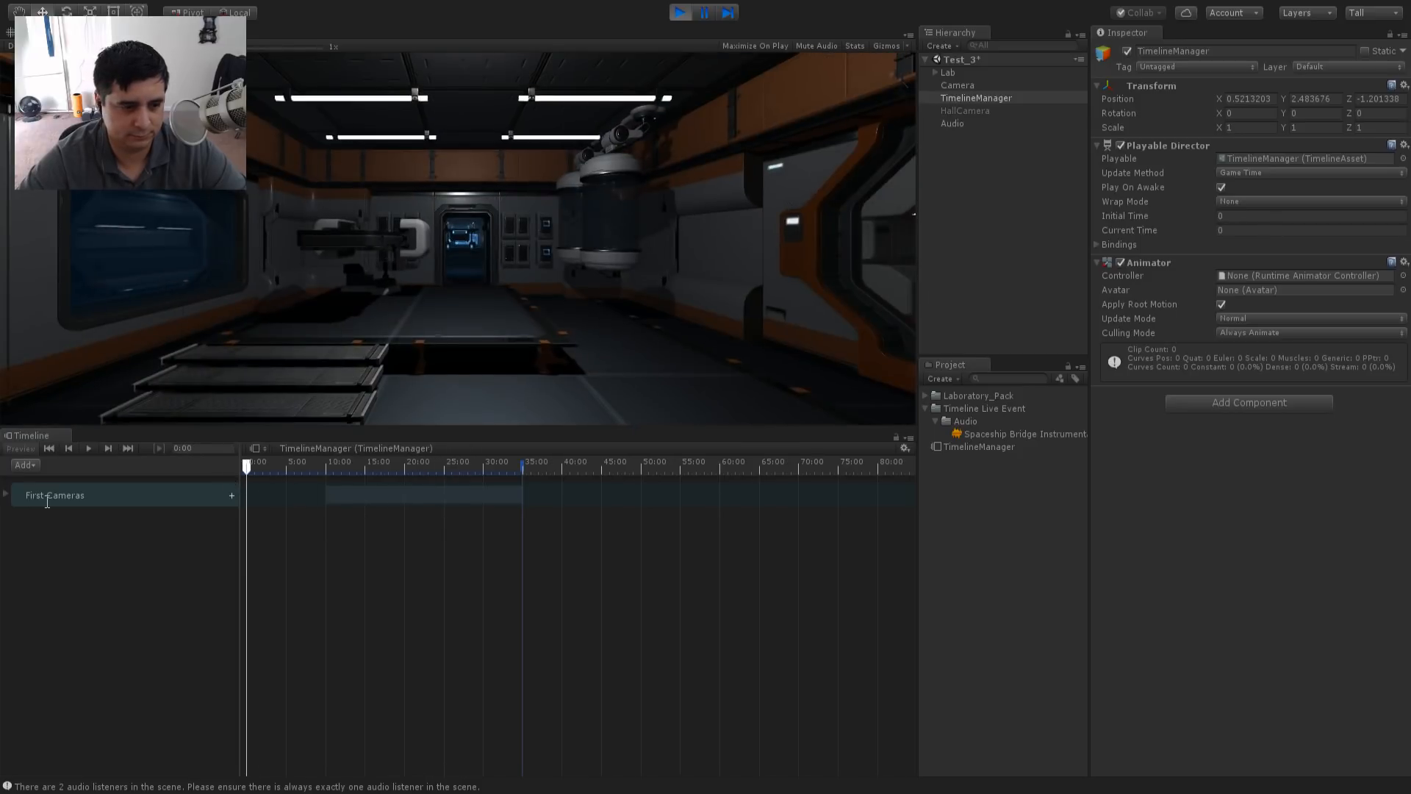
left_click(6, 495)
left_click(15, 496)
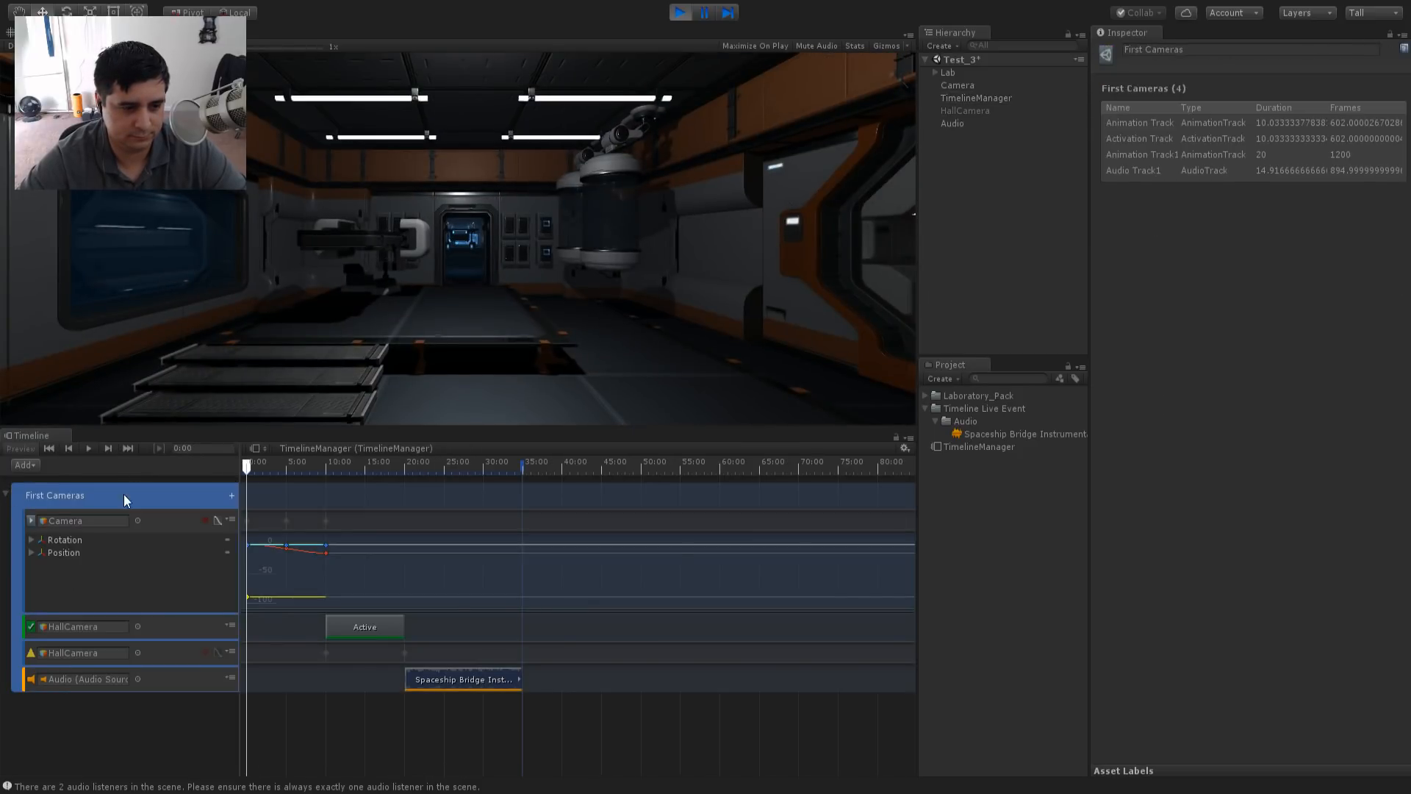
left_click(6, 494)
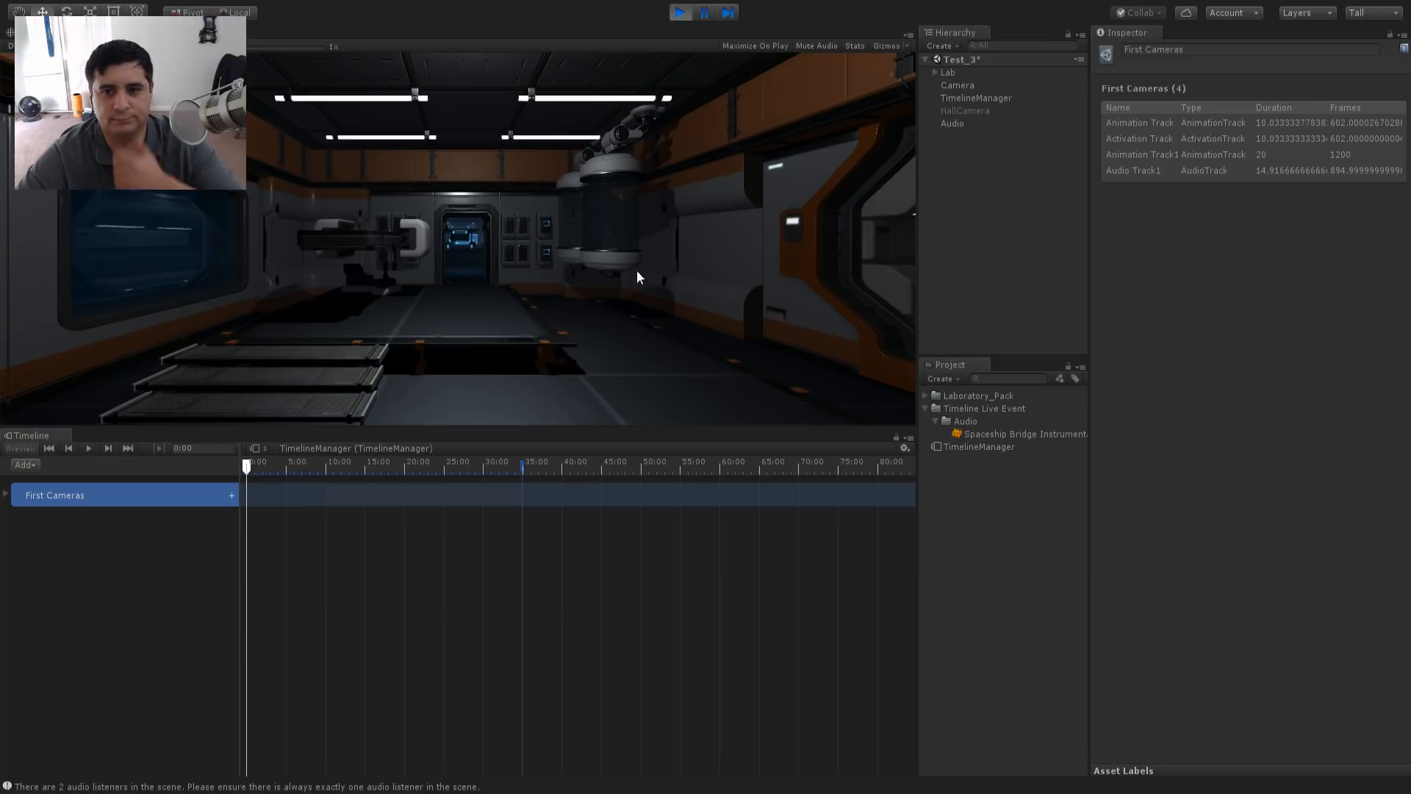
- Duplicate the Camera object and name the copy Tube
left_click(957, 85)
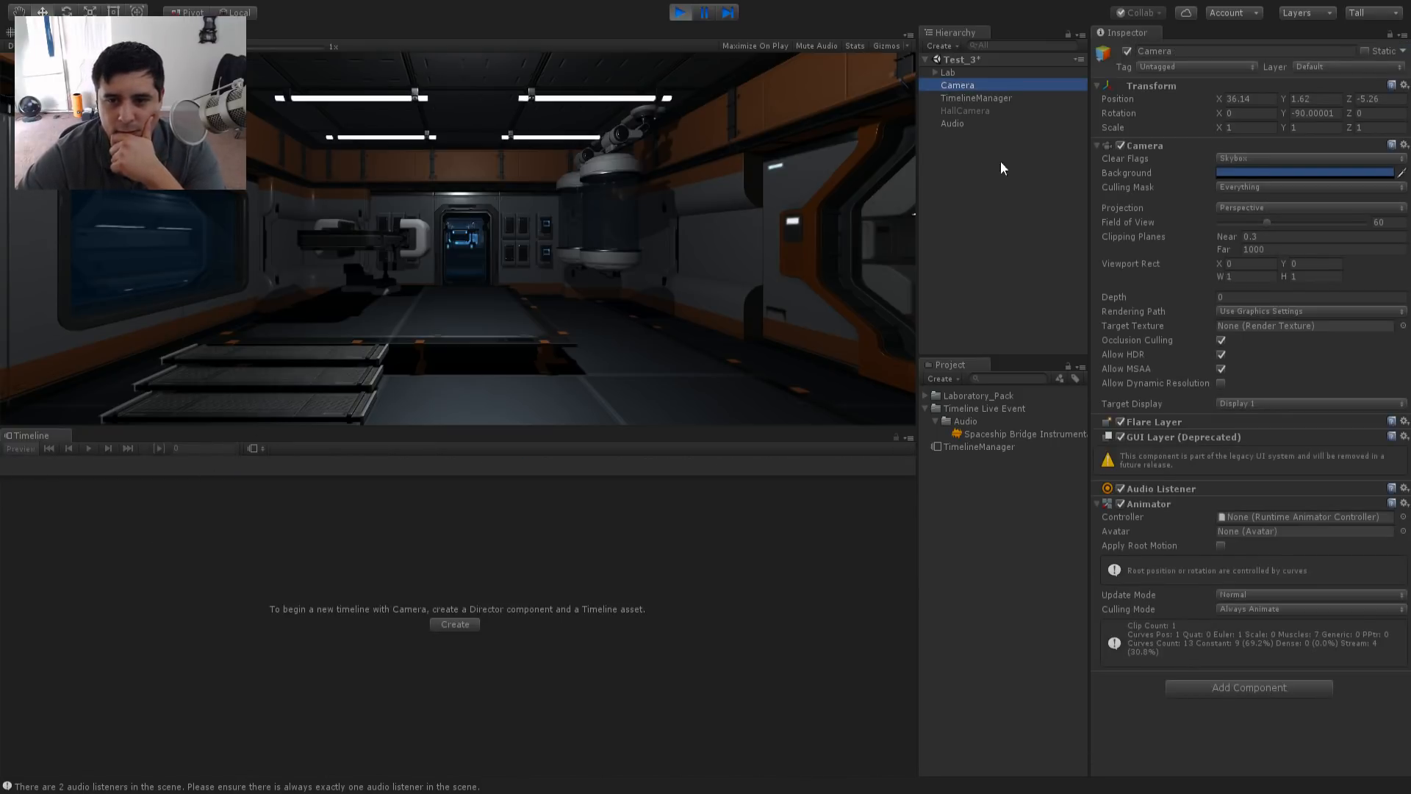
key("ctrl+d")
key("F2")
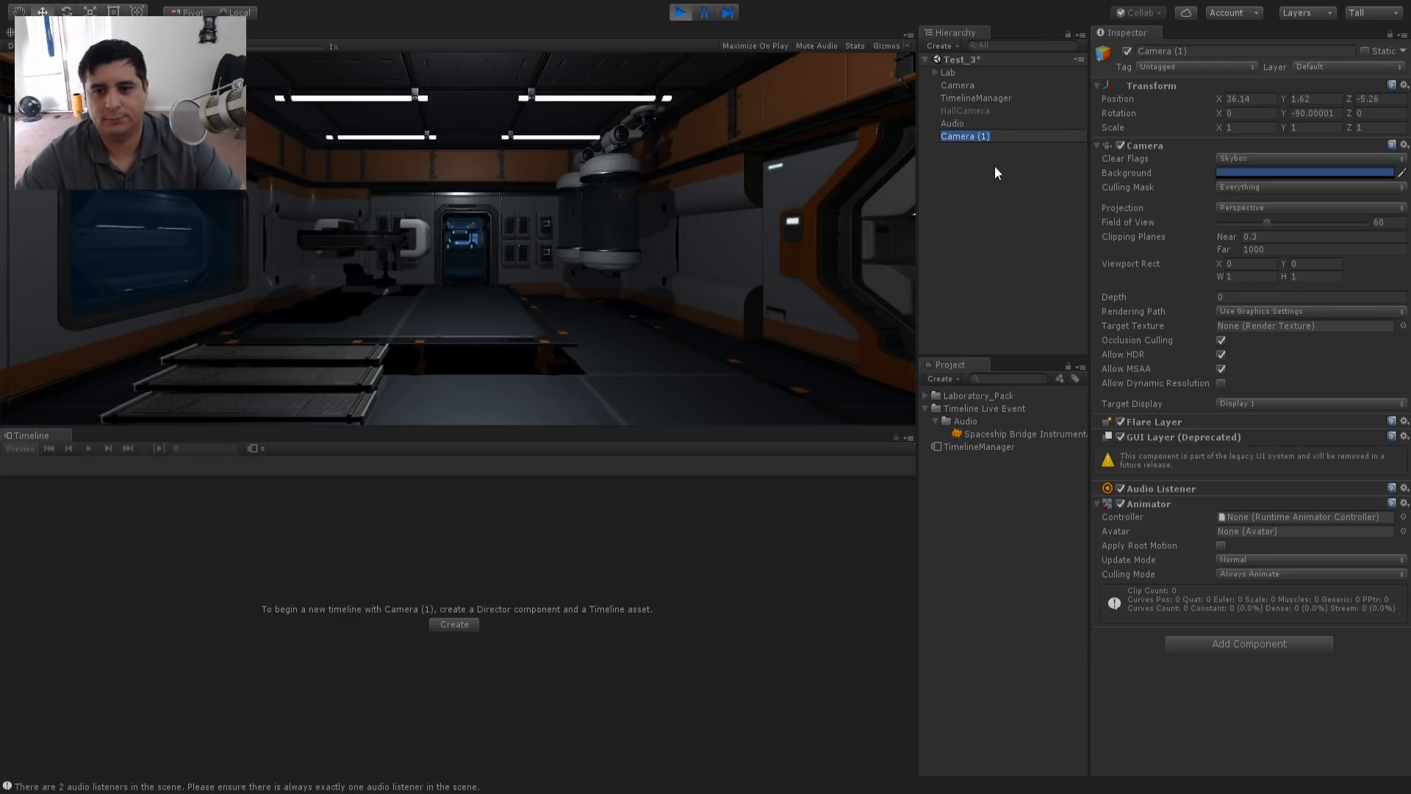
type("Tube")
key("Return")
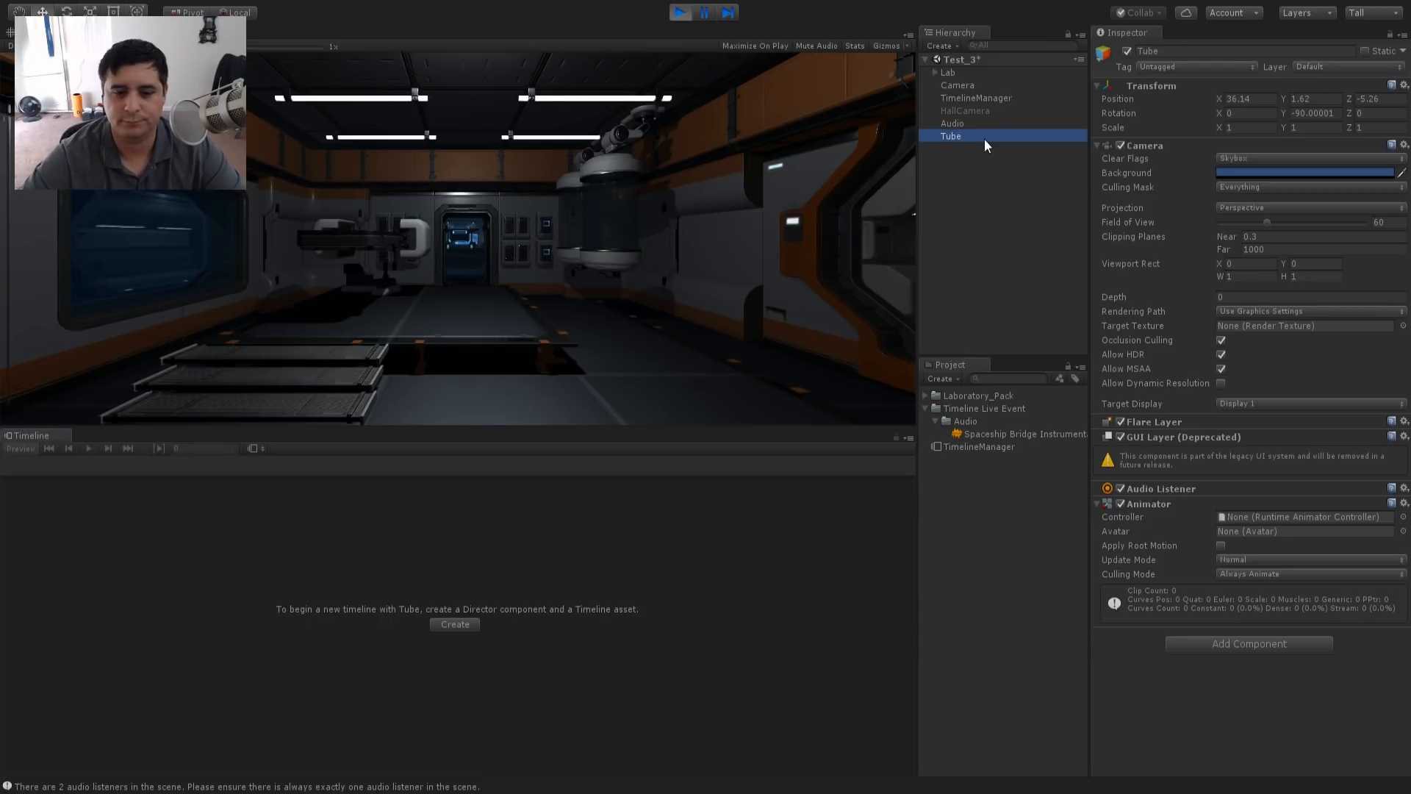
- Add an activation track bound to Tube in the TimelineManager timeline and move its clip to start at about 35.13 s
left_click(974, 97)
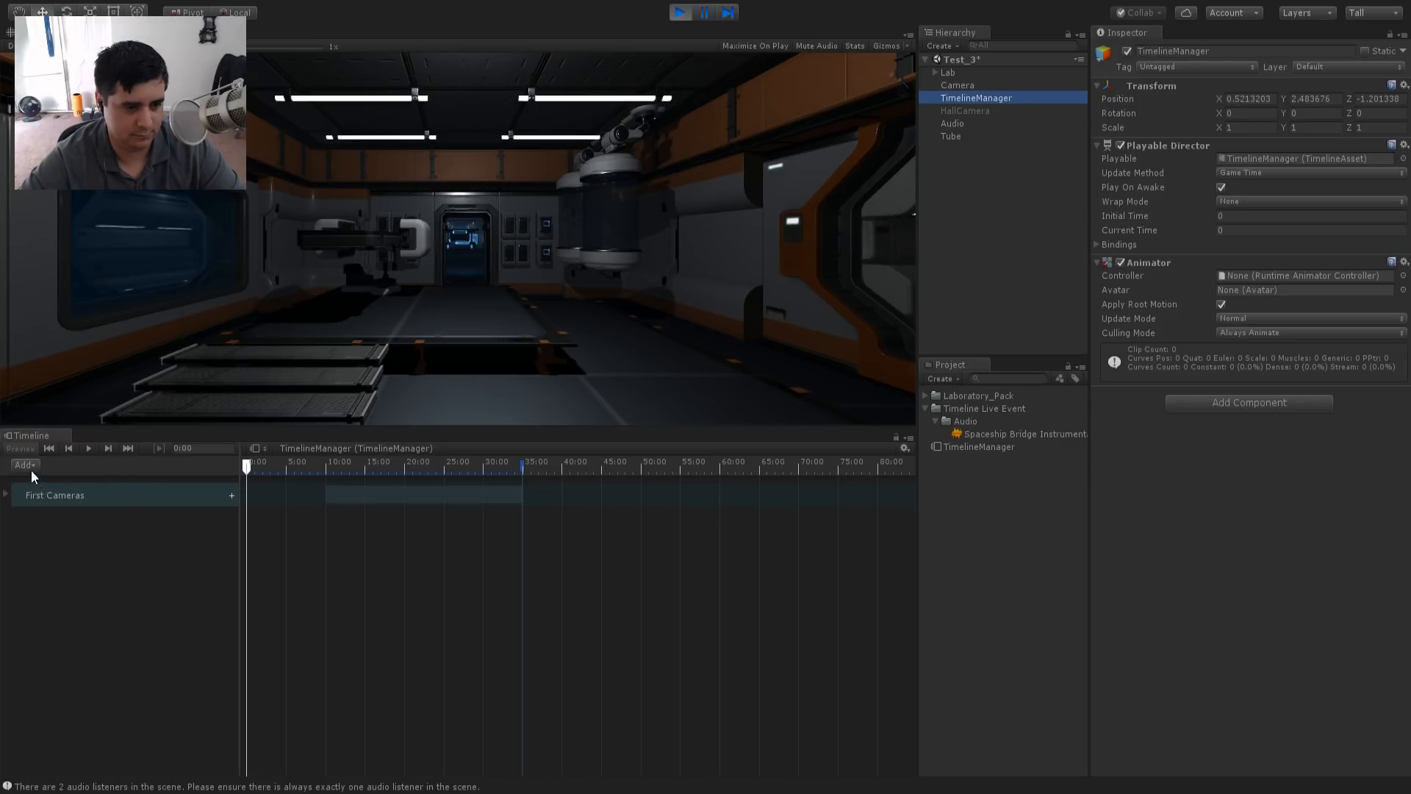
left_click(73, 491)
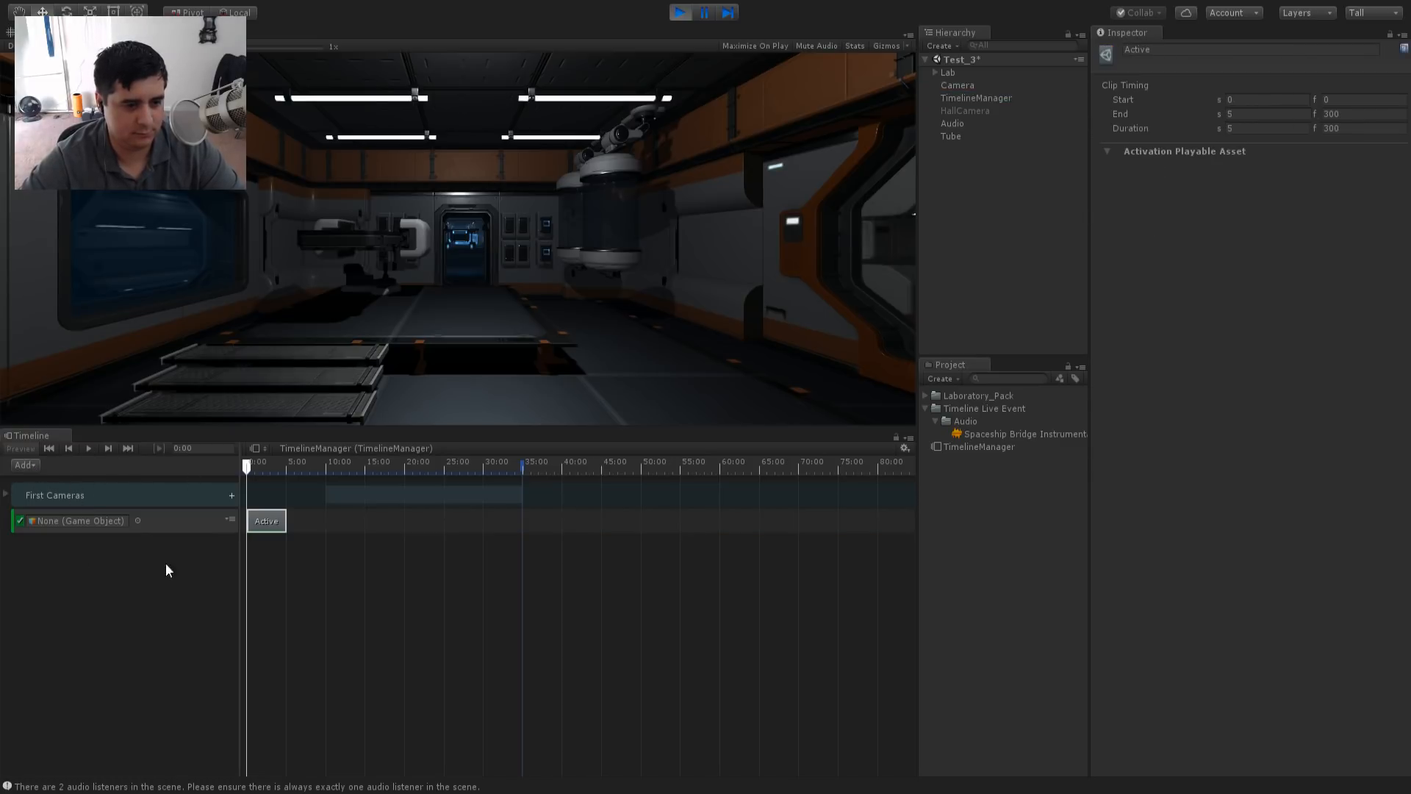
left_click_drag(951, 136, 86, 521)
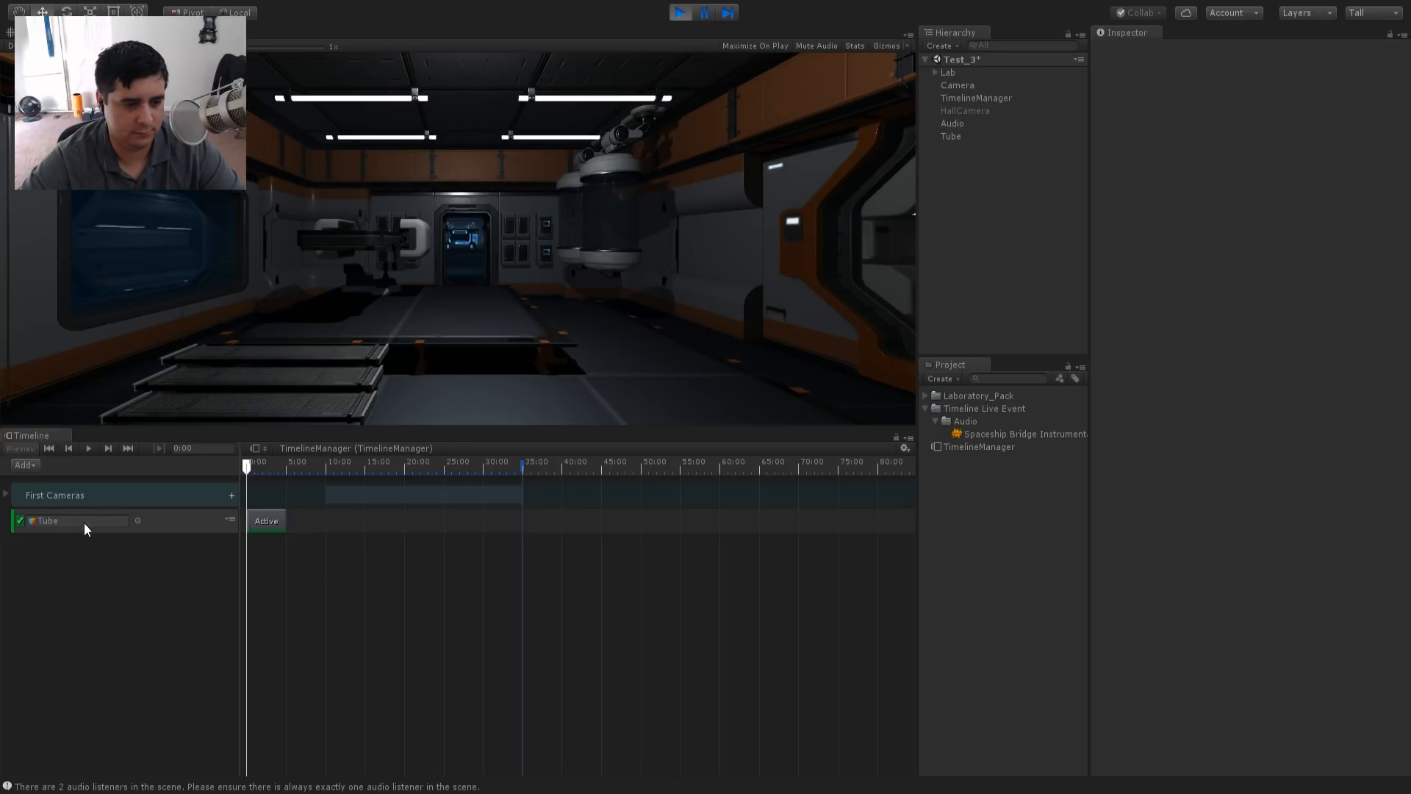
left_click_drag(283, 523, 547, 524)
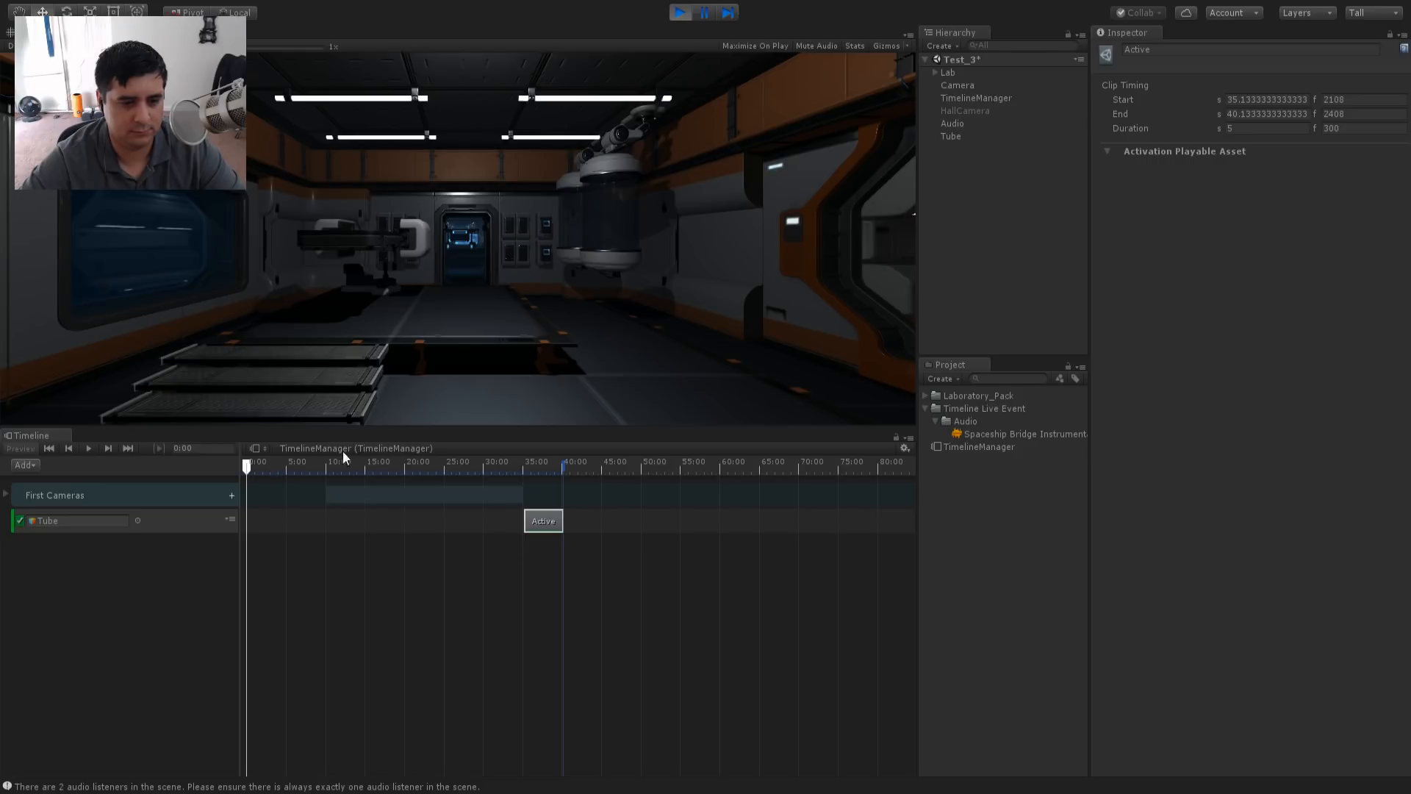
- Expand the First Cameras group and move the Tube activation track into it
left_click_drag(346, 465, 476, 505)
left_click(6, 494)
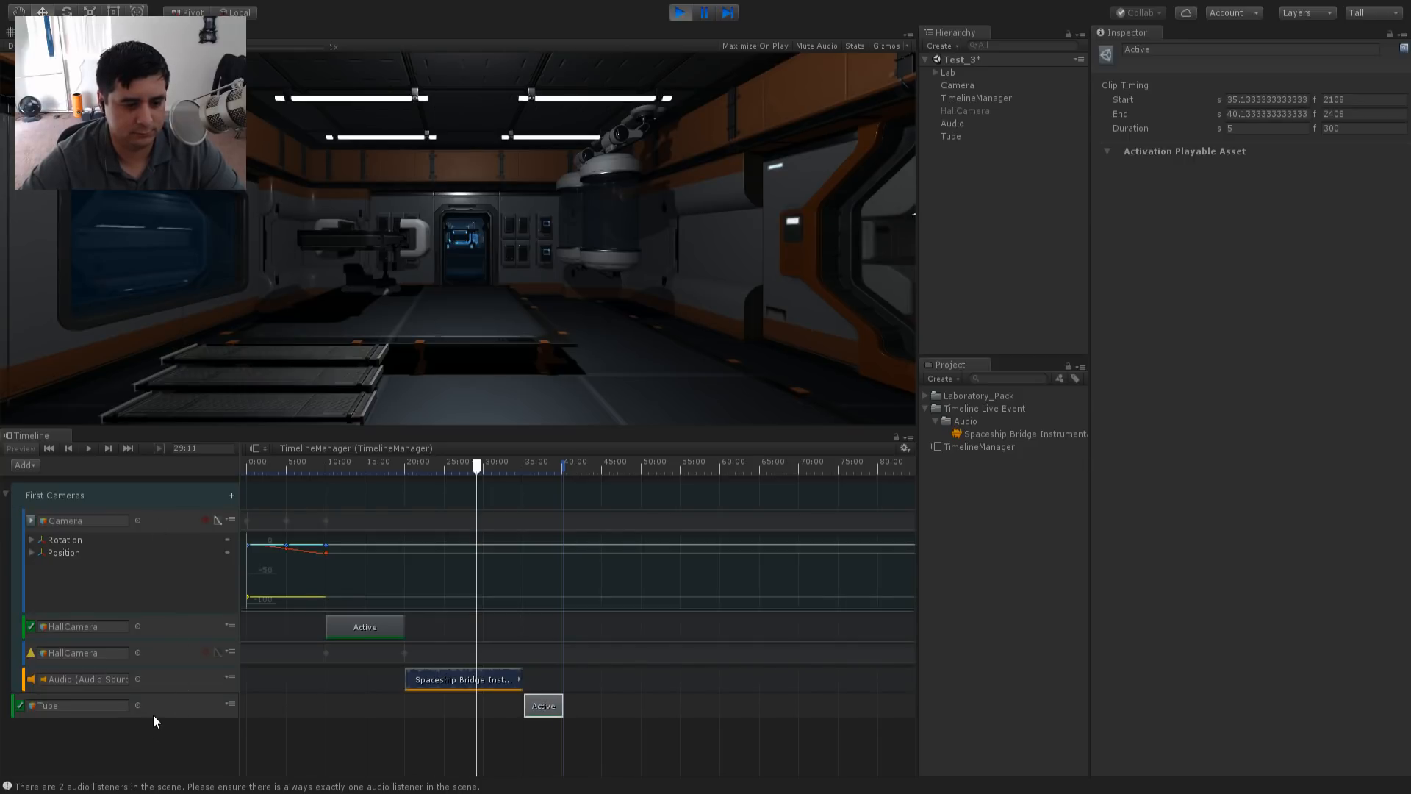
left_click_drag(153, 715, 158, 507)
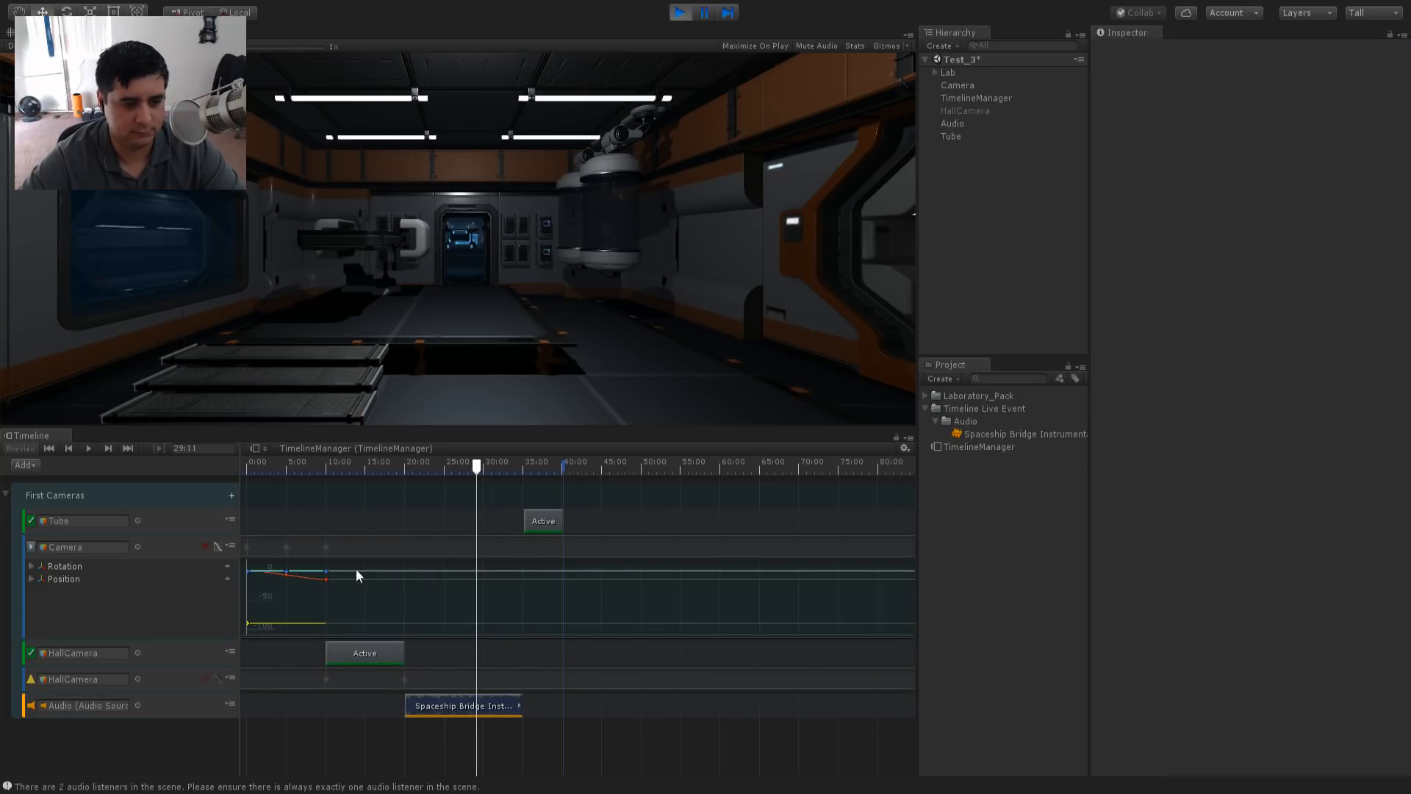
- Move the Tube track's Active clip to start at about 38.77 s and stretch it to 9.75 s
left_click_drag(487, 466, 629, 521)
left_click_drag(558, 465, 617, 510)
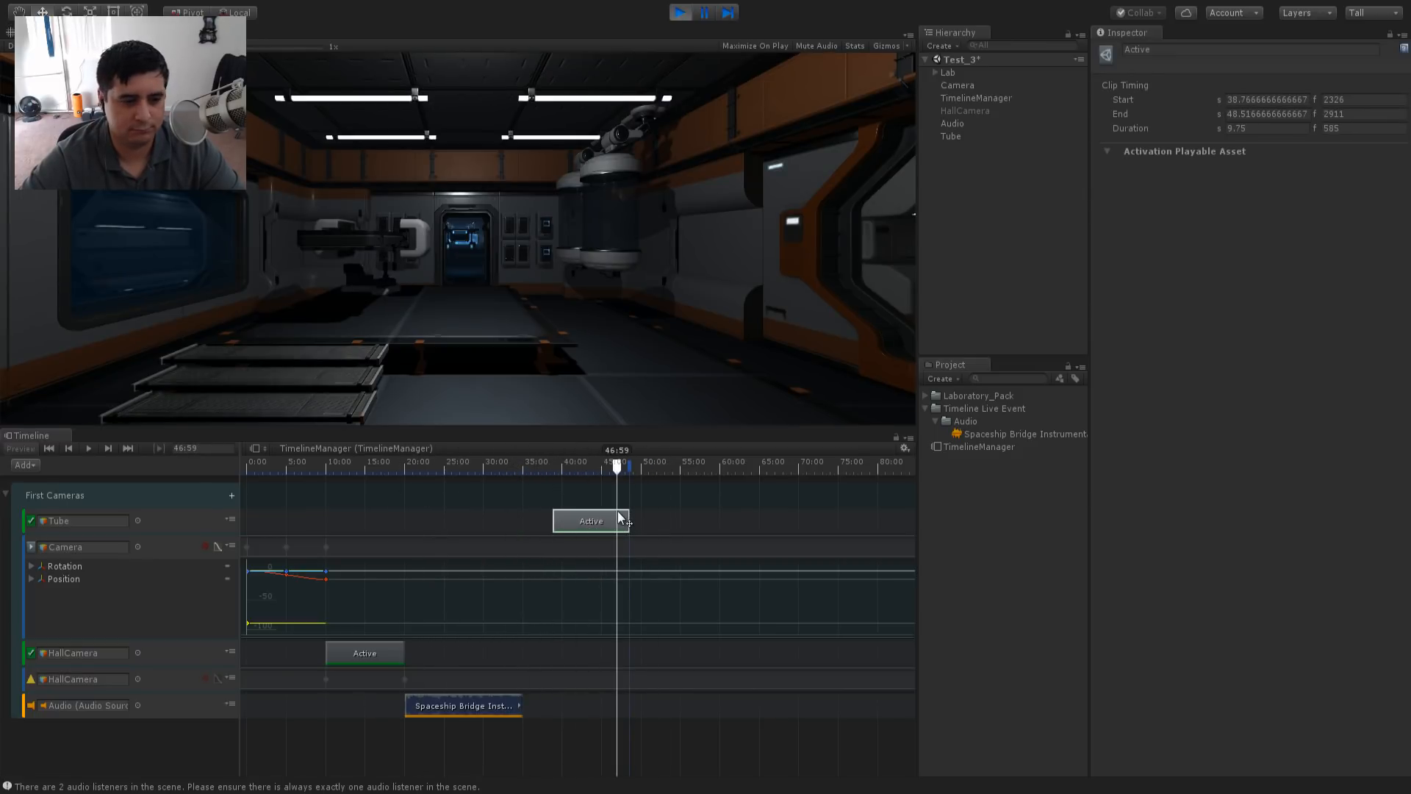
left_click(193, 520)
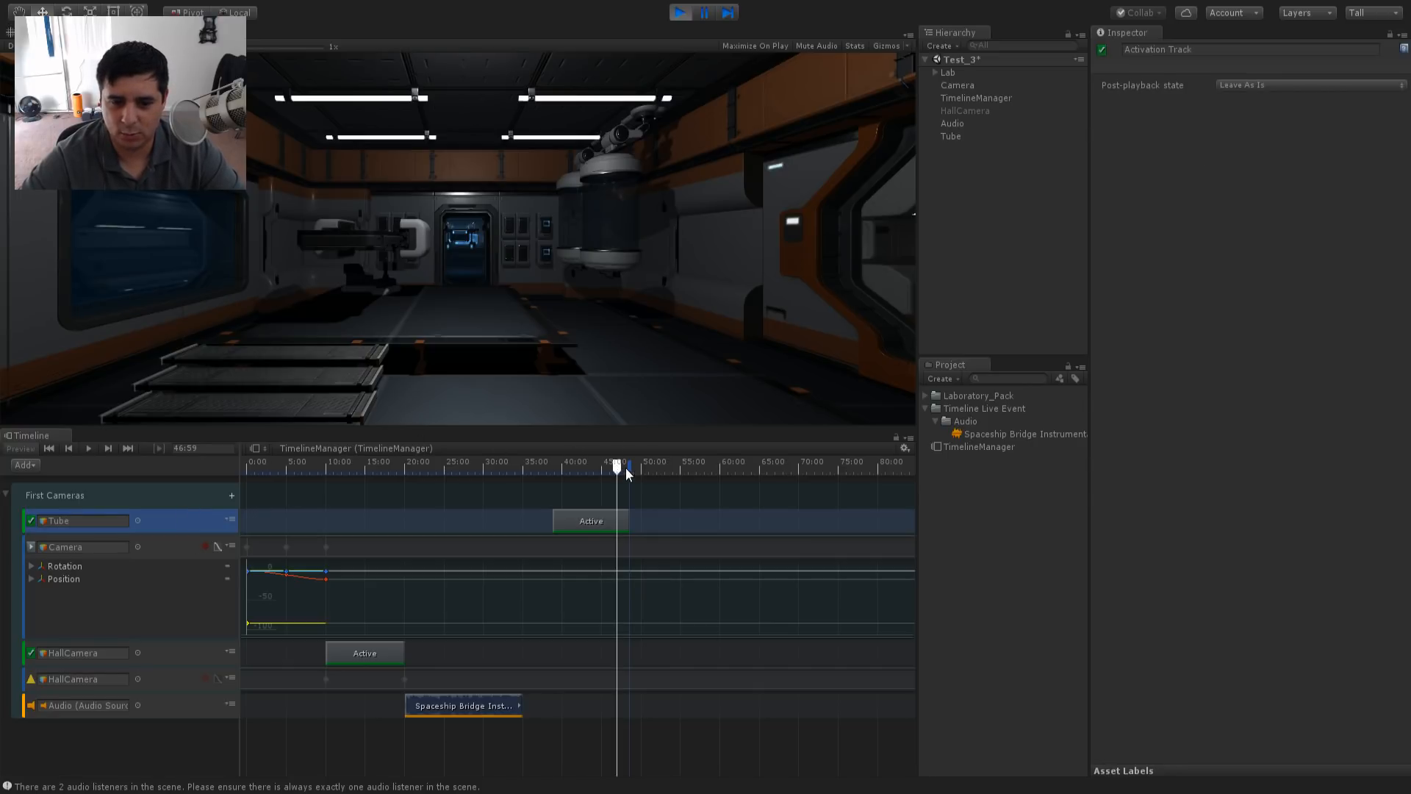
- Return the playhead to 0:00 and delete the Active clip from the Tube track
left_click_drag(625, 467, 0, 518)
left_click(598, 520)
key("Delete")
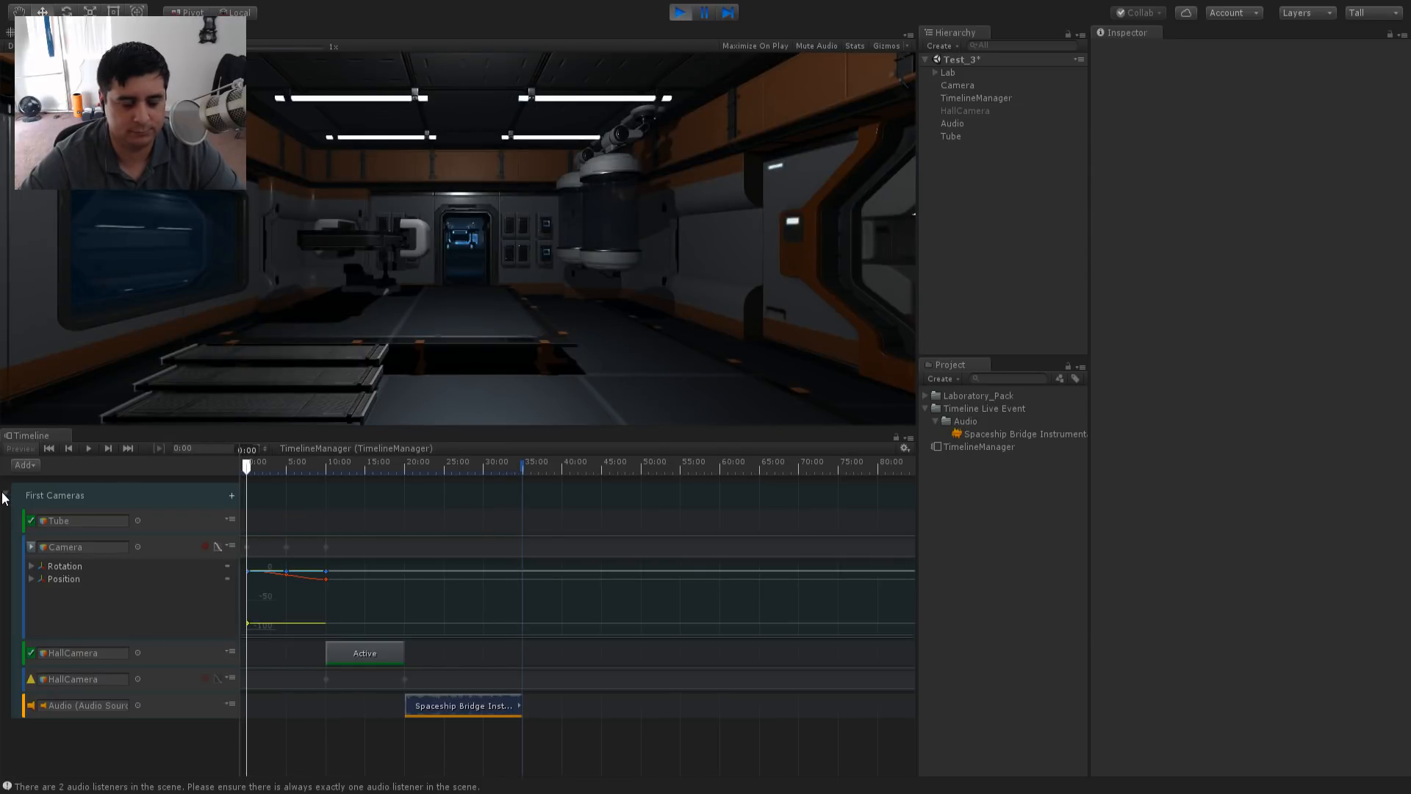
- Exit play mode and show the Scene view with the First Cameras group collapsed
left_click(6, 495)
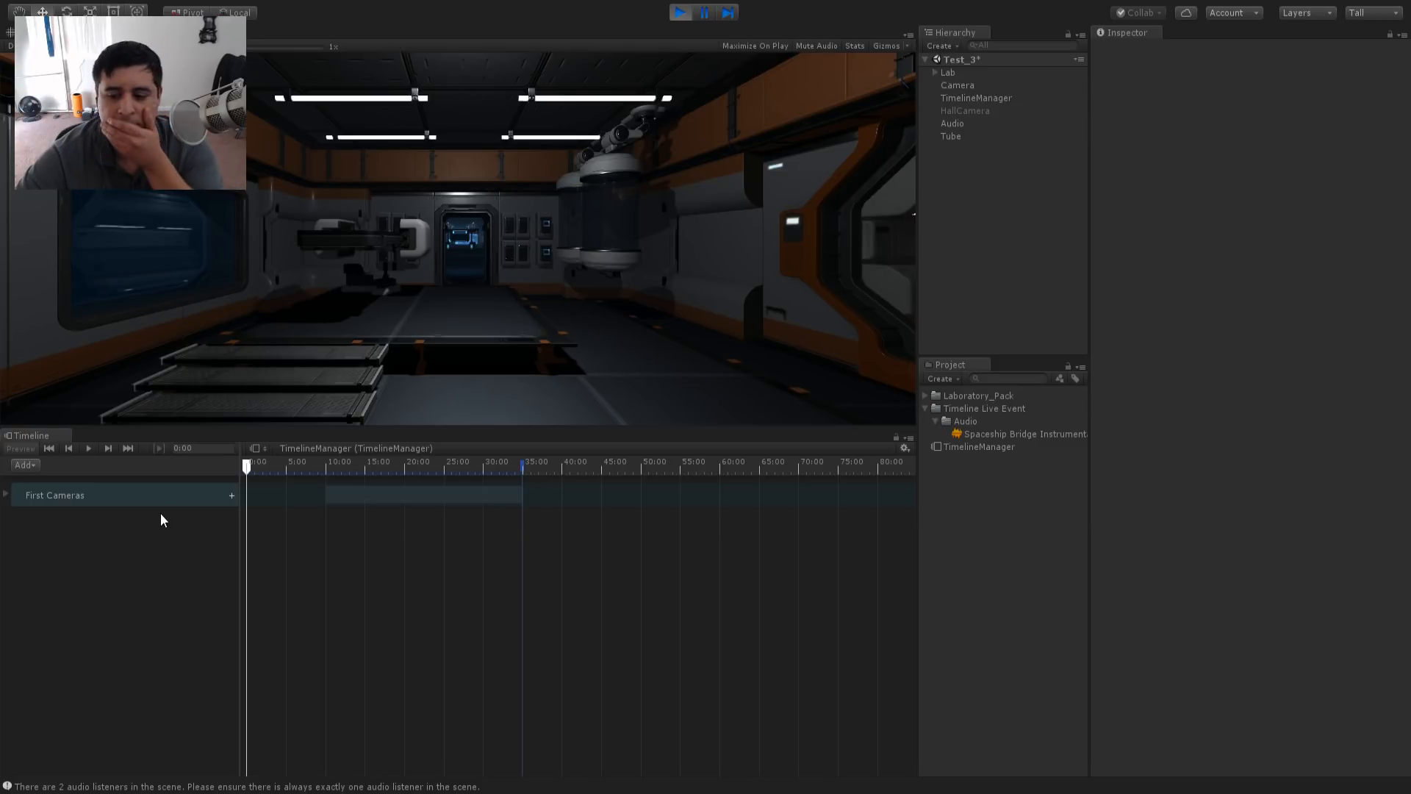
left_click(6, 495)
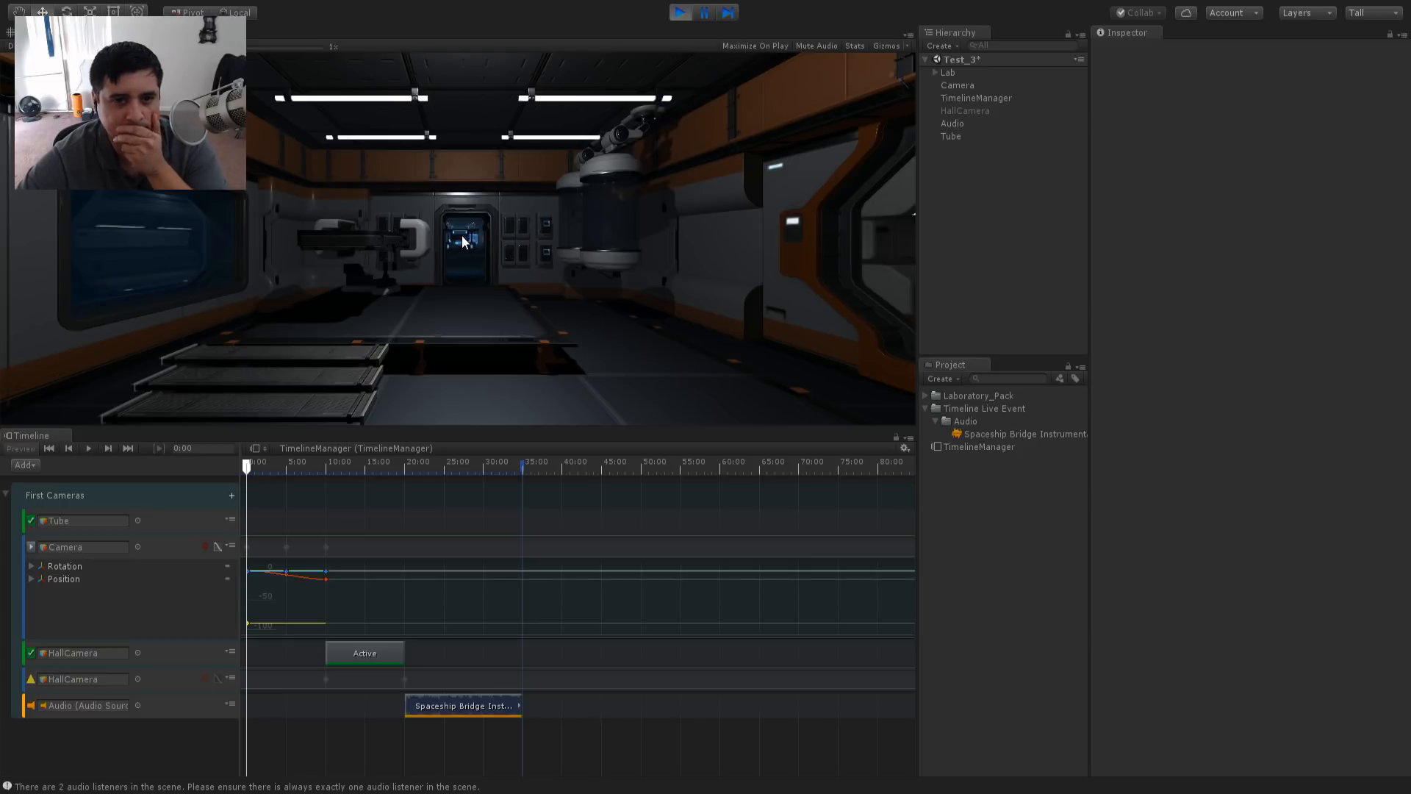
left_click(680, 14)
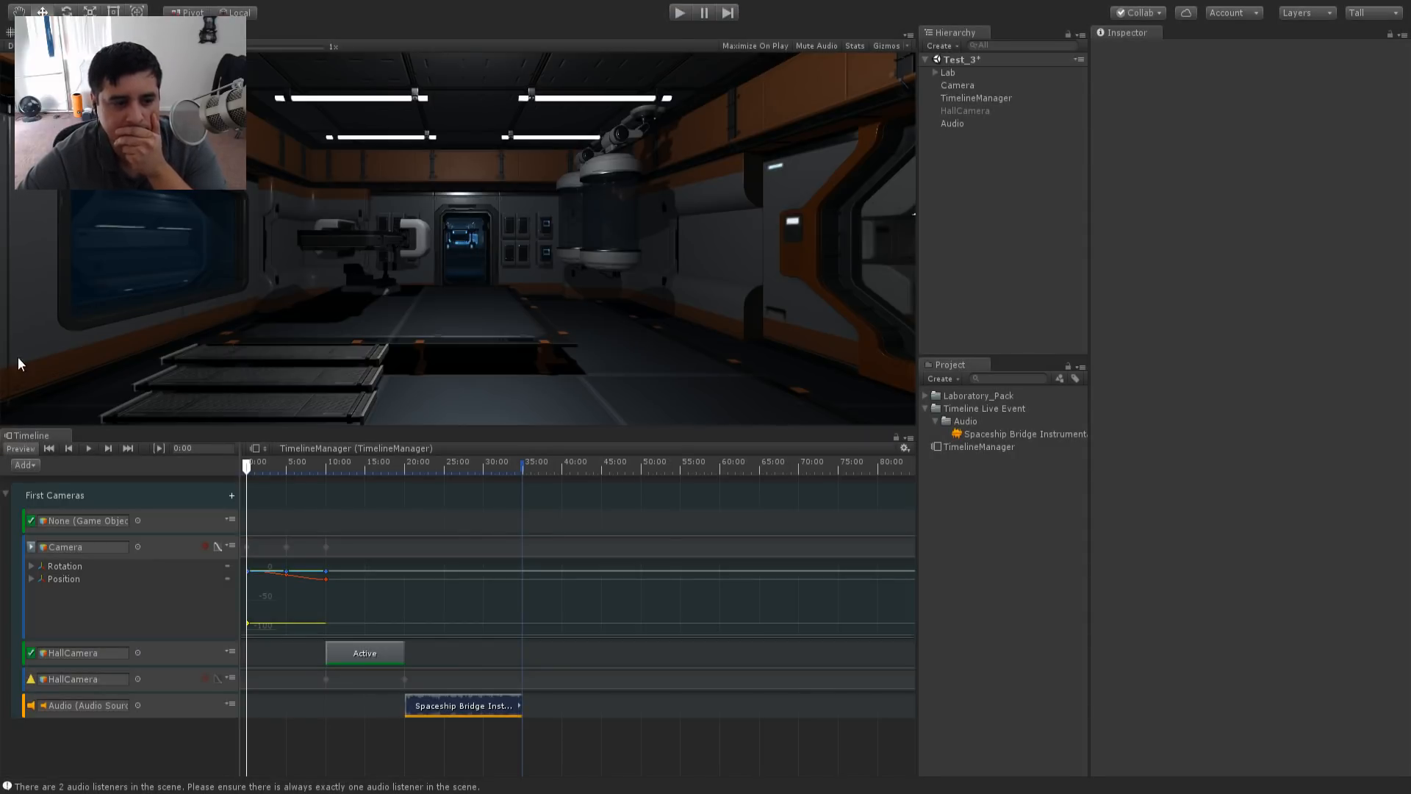
left_click(6, 493)
left_click(28, 32)
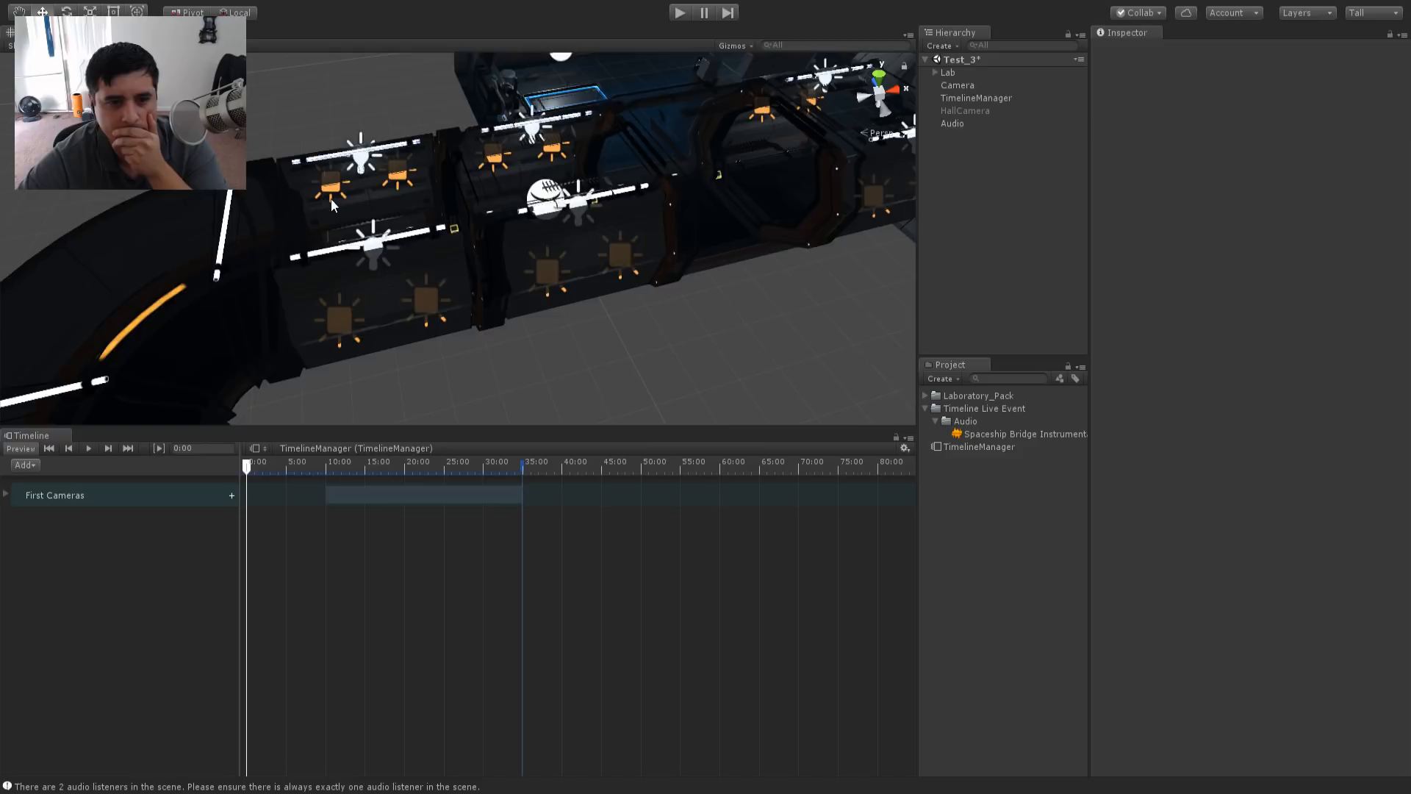
- Survey the laboratory layout in the Scene view and check the settings of the Audio and TimelineManager objects
scroll(571, 192, "down", 2)
middle_click_drag(571, 192, 486, 231)
scroll(487, 231, "down", 2)
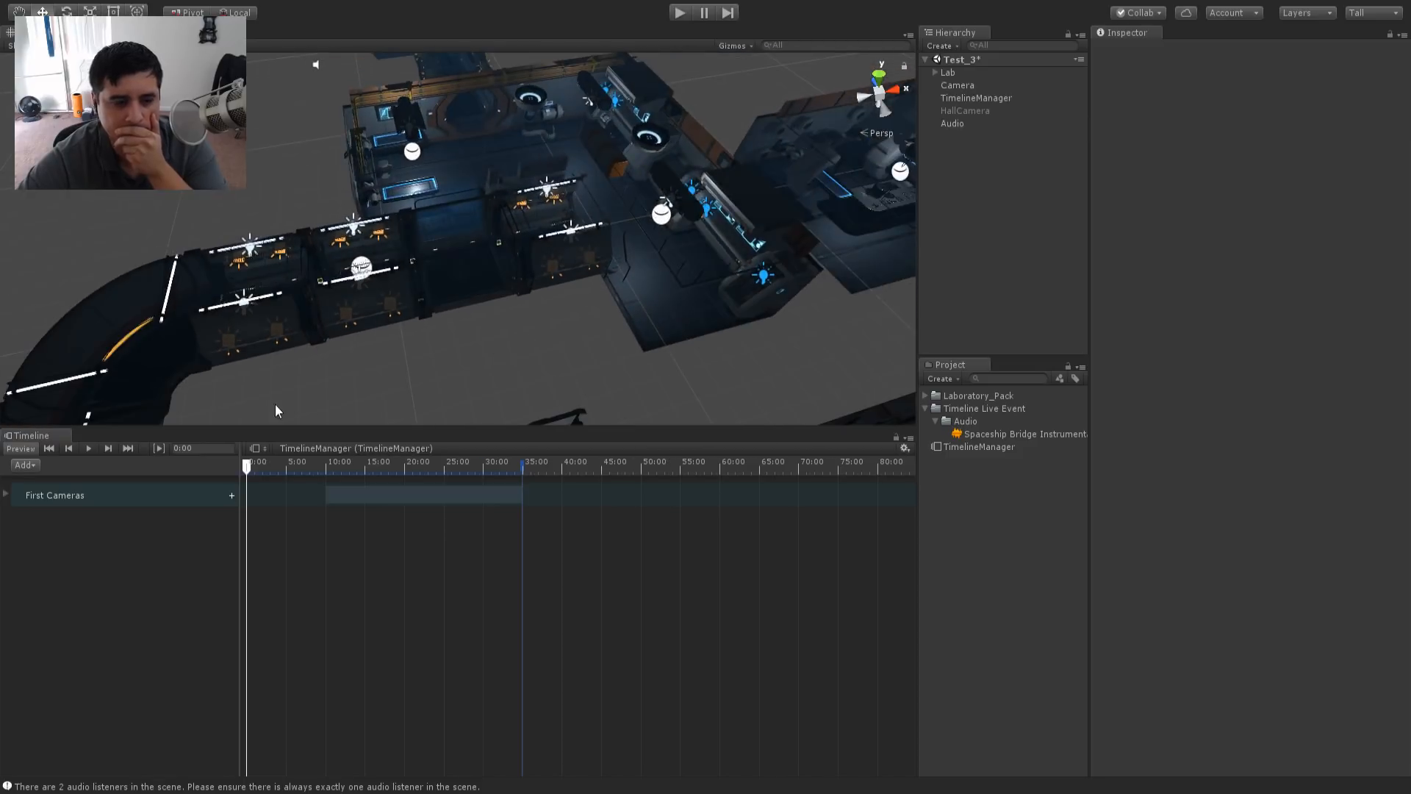
left_click(5, 494)
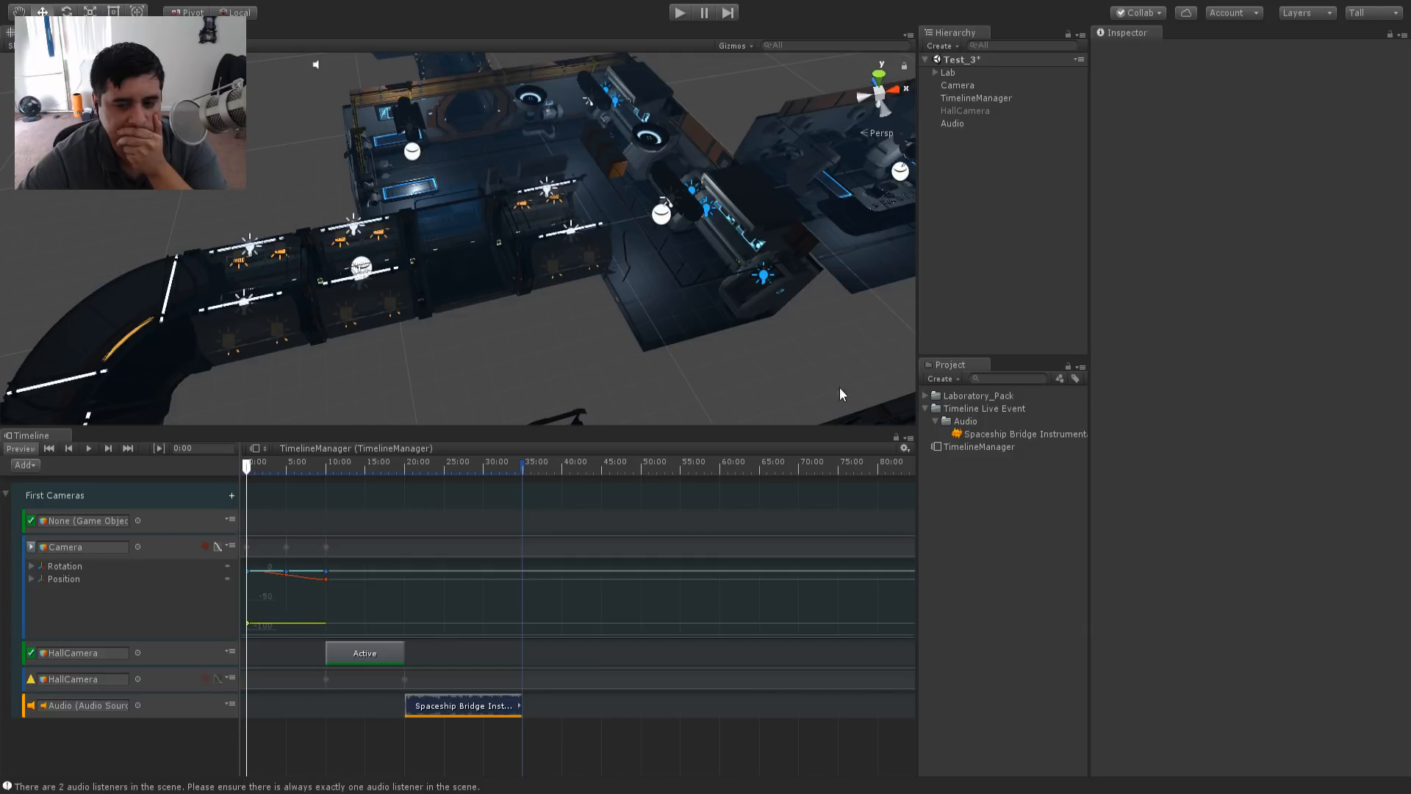
left_click(925, 408)
middle_click_drag(770, 223, 803, 245)
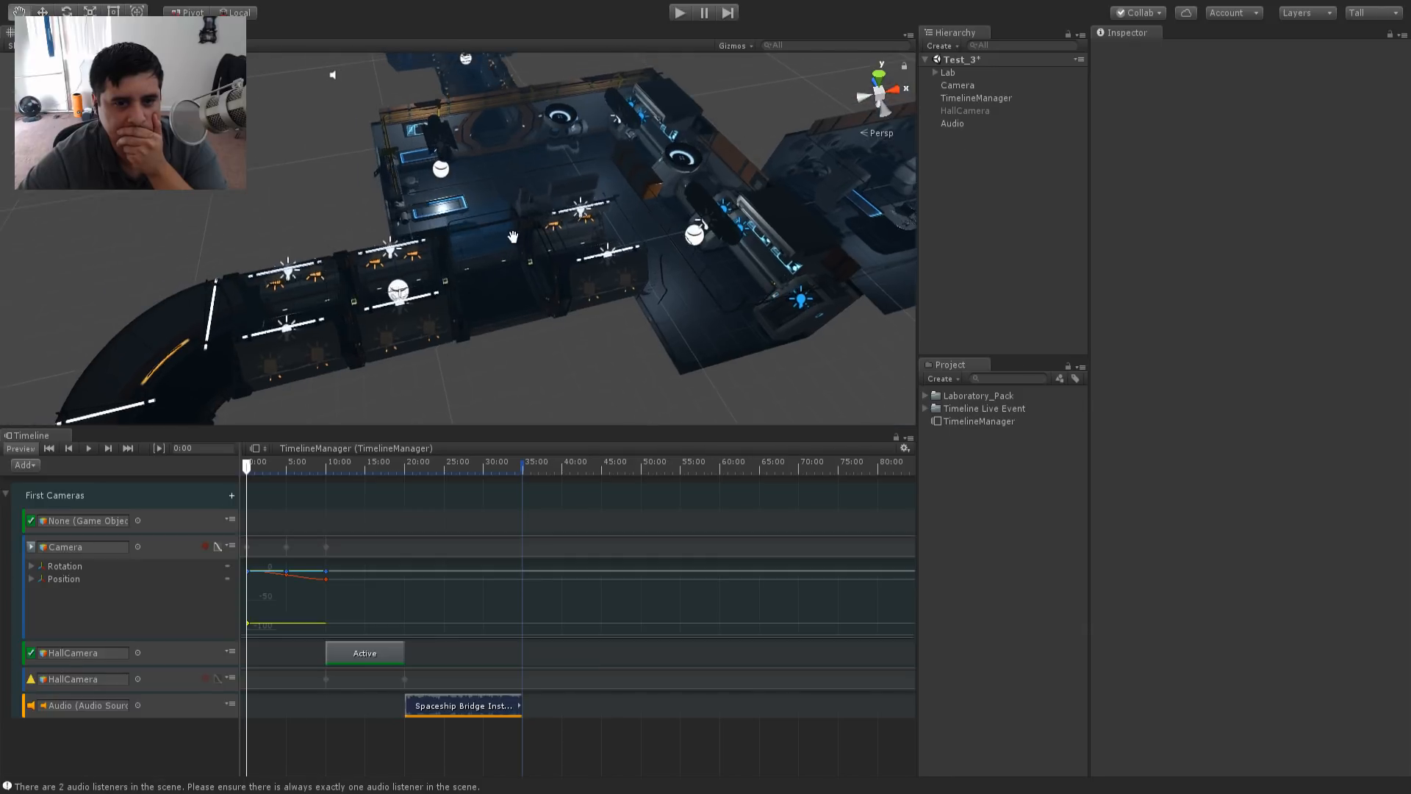
scroll(802, 245, "down", 4)
left_click(953, 124)
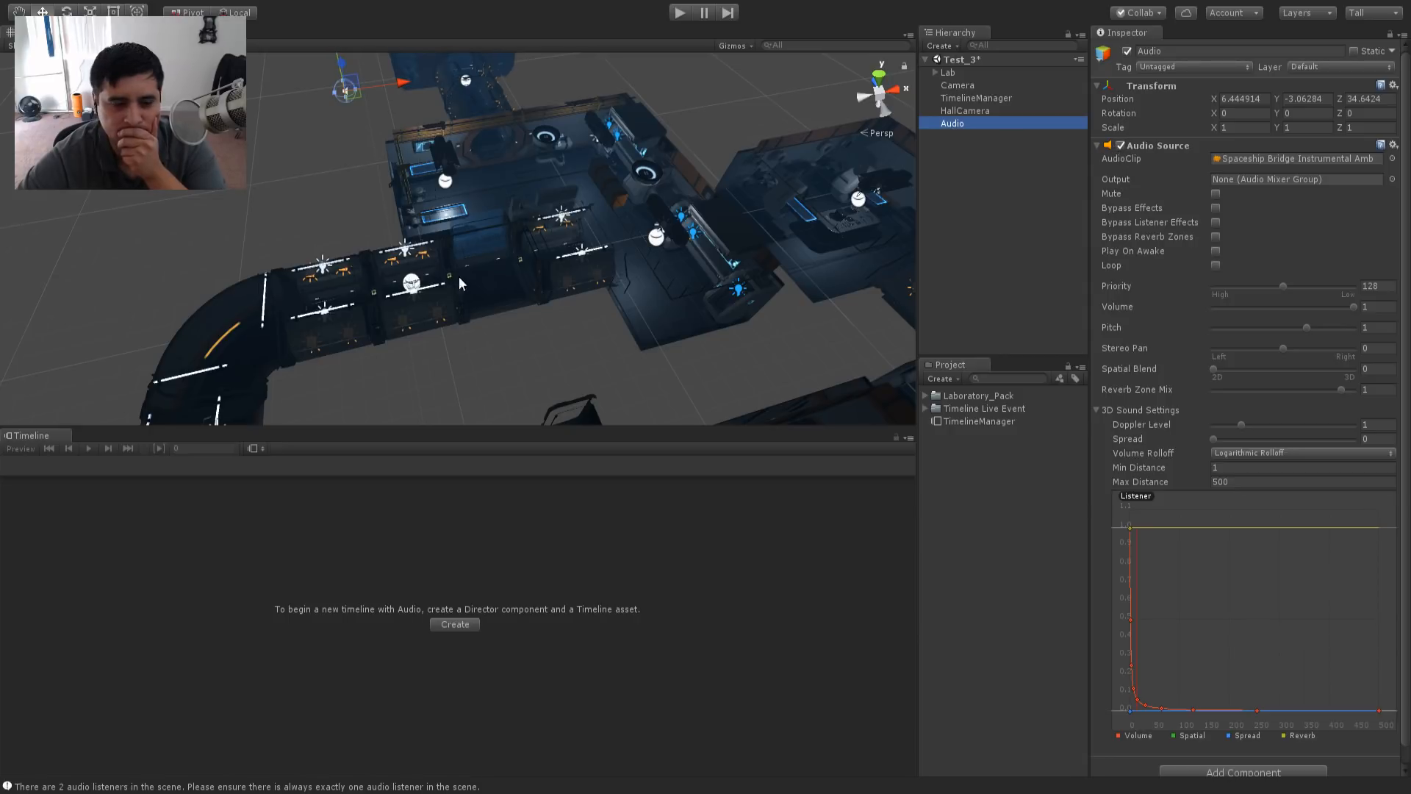
left_click(969, 99)
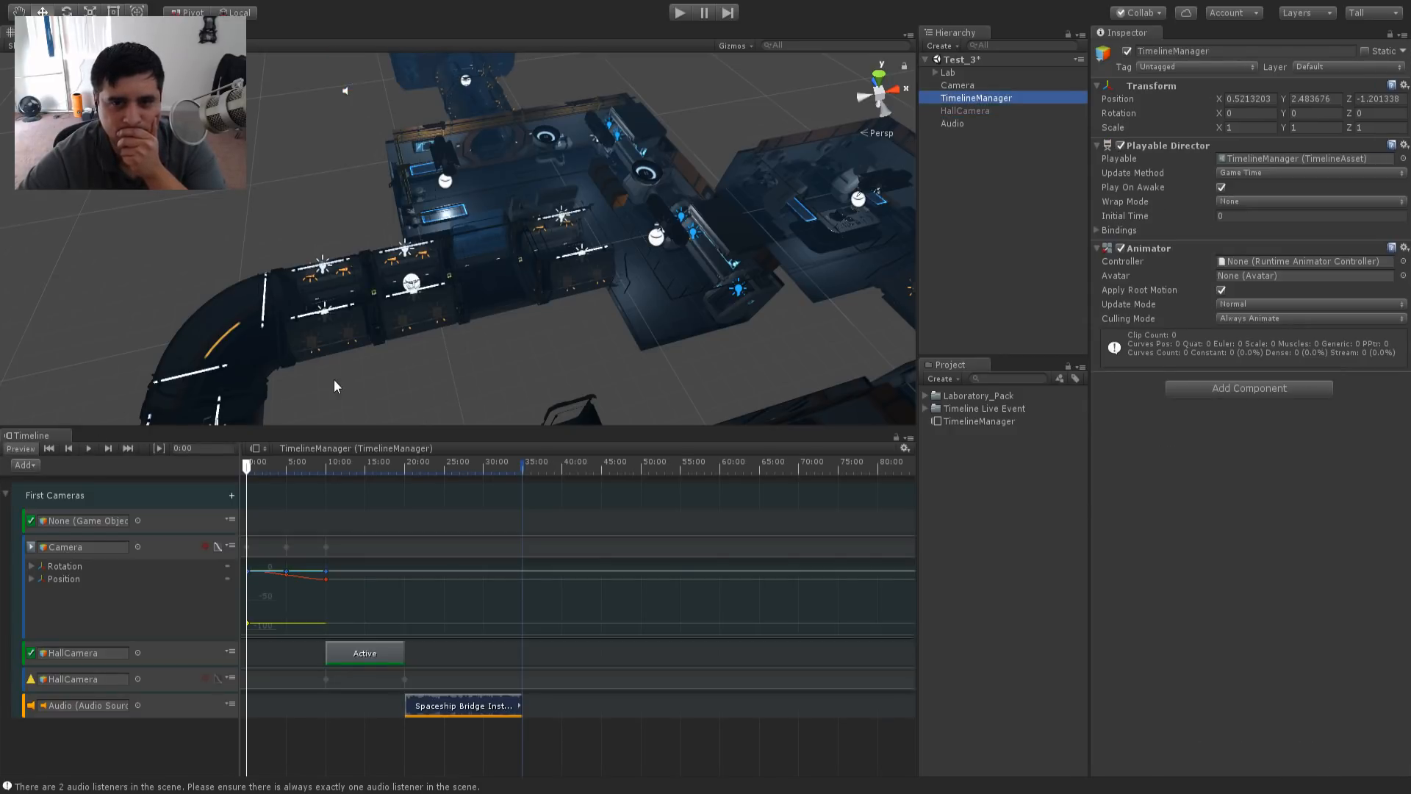
- Scrub the TimelineManager timeline to 31:48 and collapse the First Cameras group
mouse_move(247, 465)
left_mouse_down()
mouse_move(441, 478)
mouse_move(274, 482)
mouse_move(325, 485)
mouse_move(304, 492)
mouse_move(244, 481)
left_mouse_up()
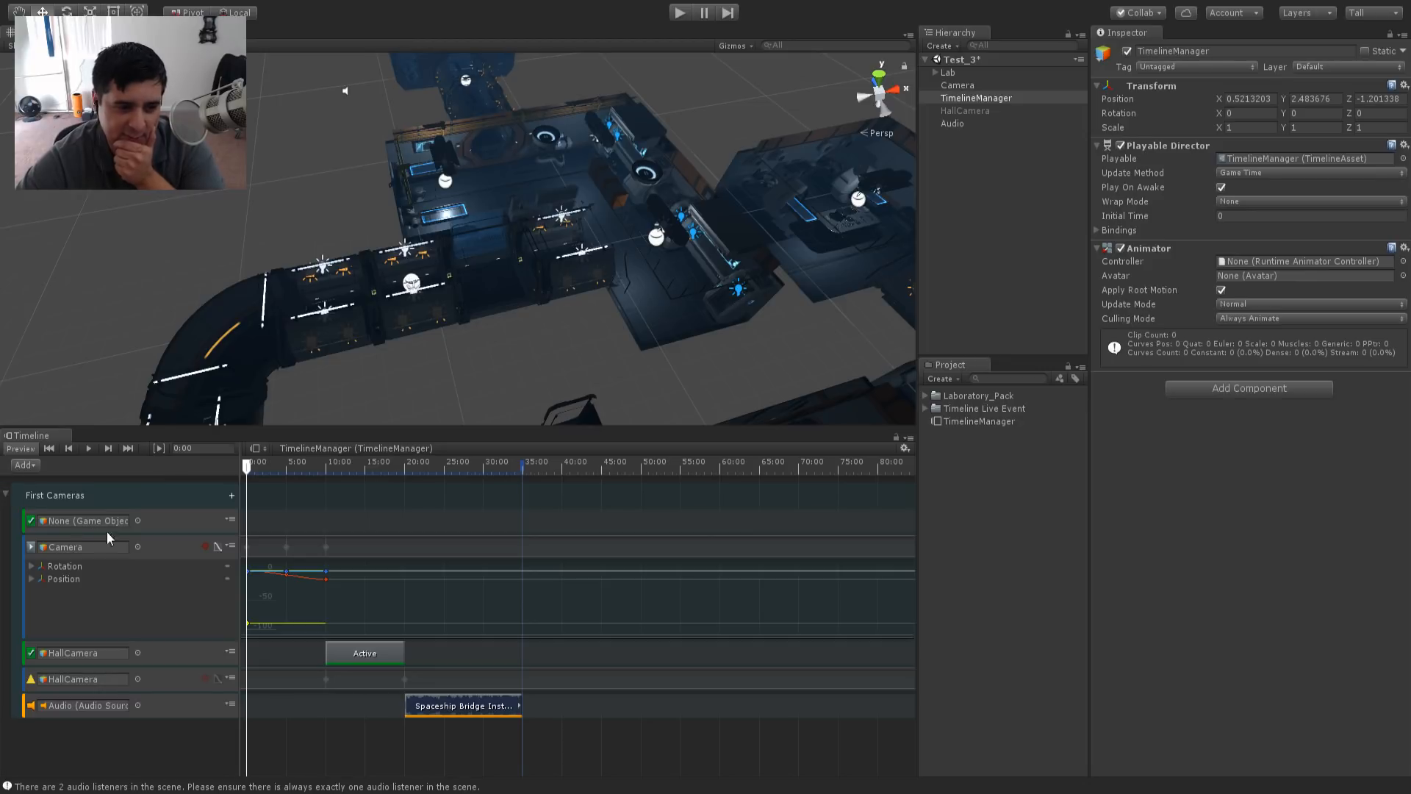
left_click(344, 470)
left_click_drag(345, 466, 498, 513)
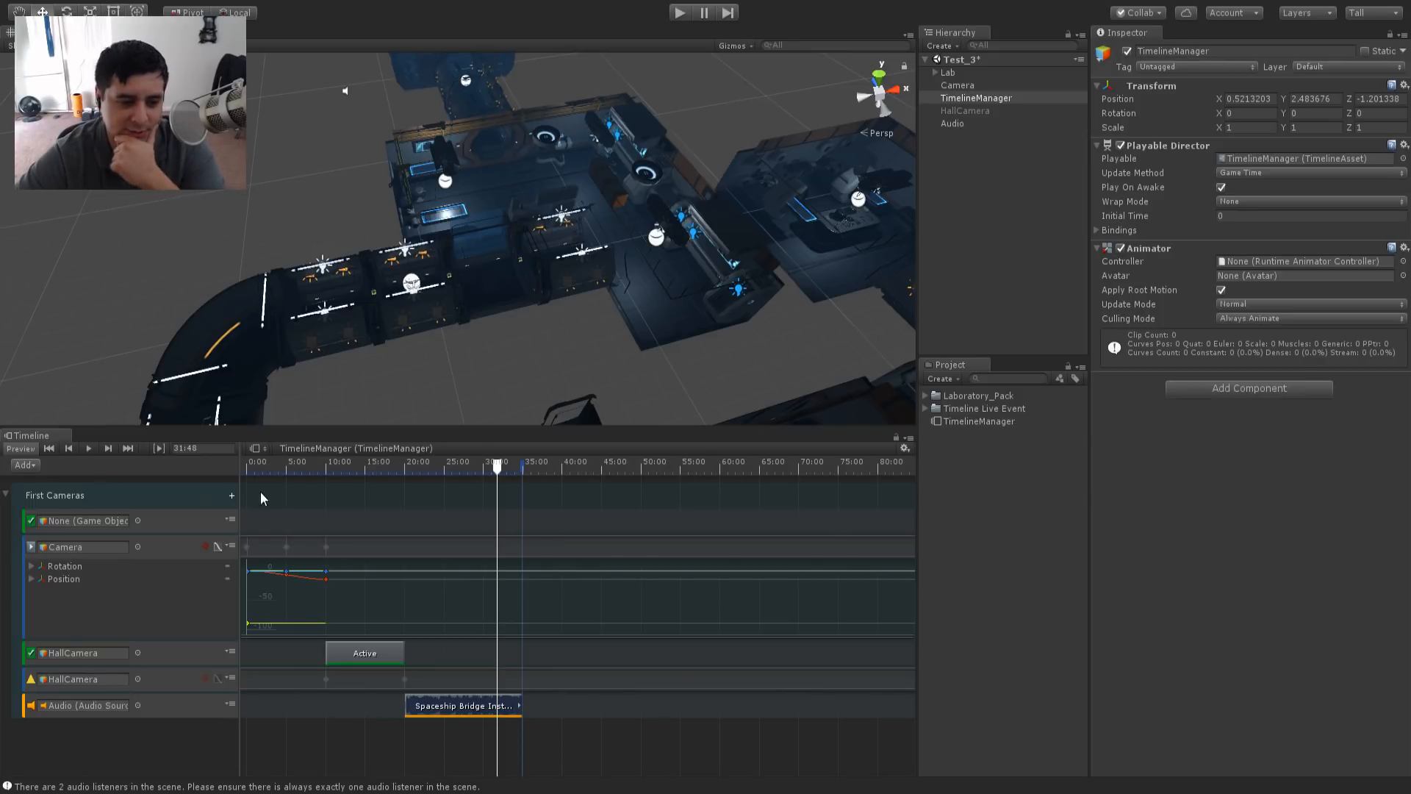
left_click(6, 495)
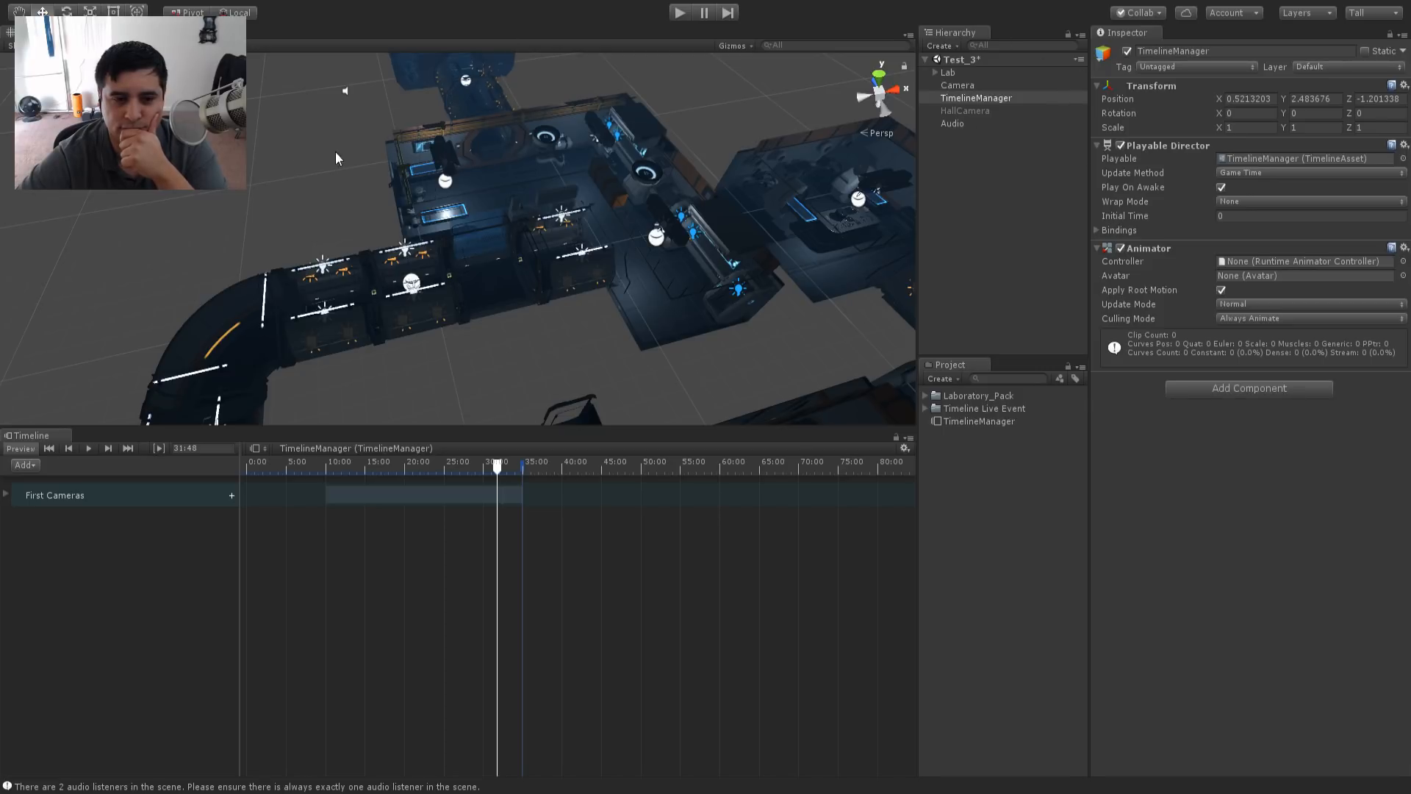
- Enlarge the Scene view over the Timeline area and expand the First Cameras group
key("w")
right_click_drag(530, 208, 593, 249)
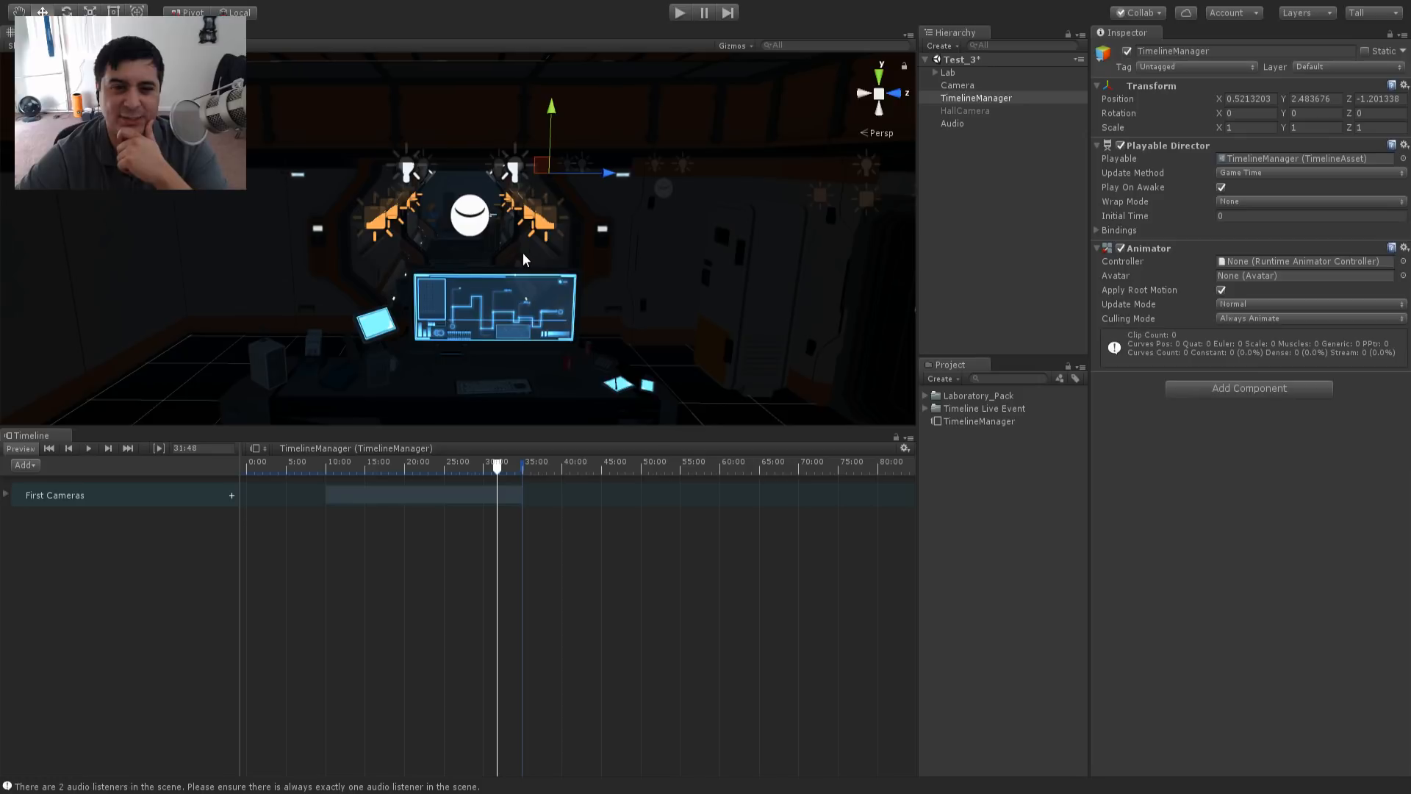
left_click_drag(542, 429, 544, 576)
middle_click_drag(640, 423, 691, 366)
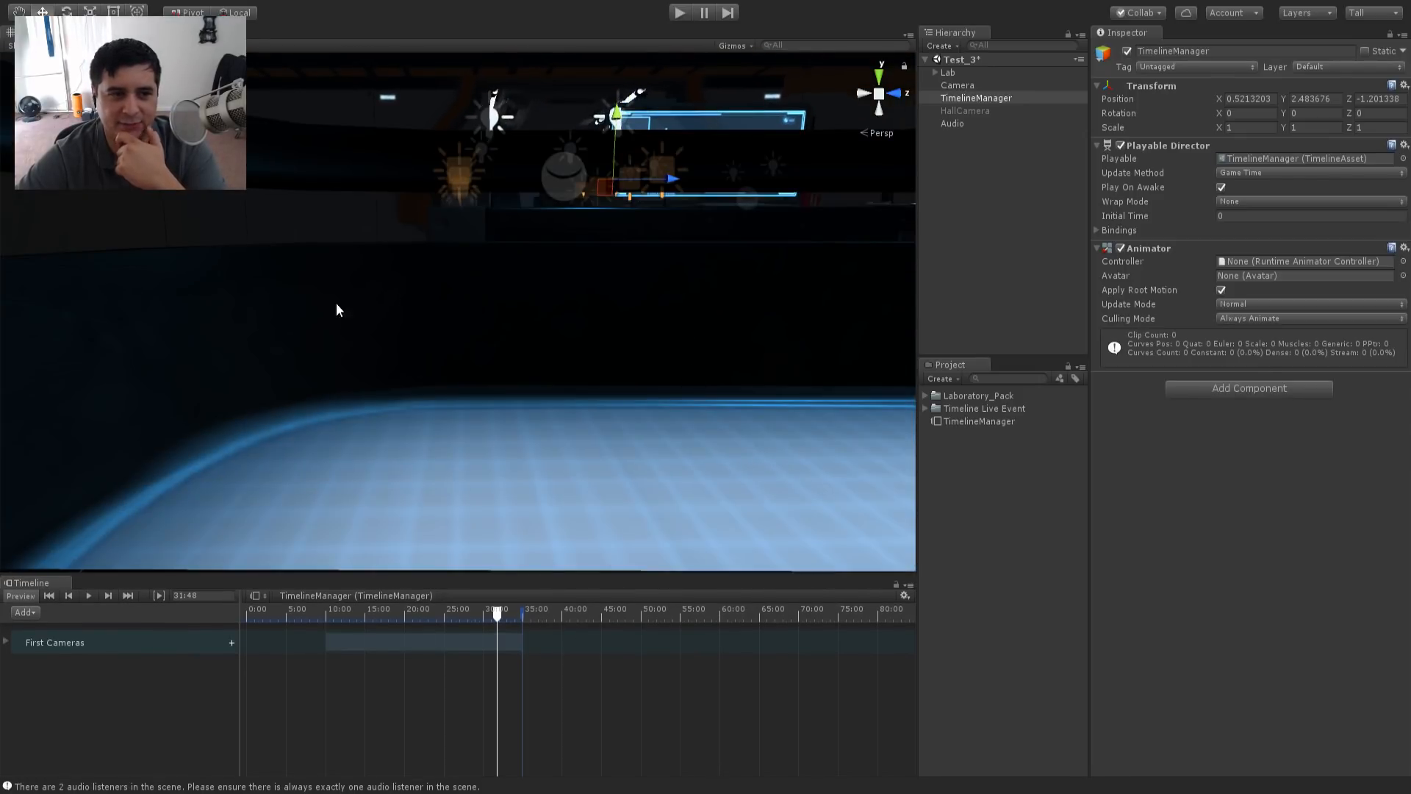
left_click(15, 644)
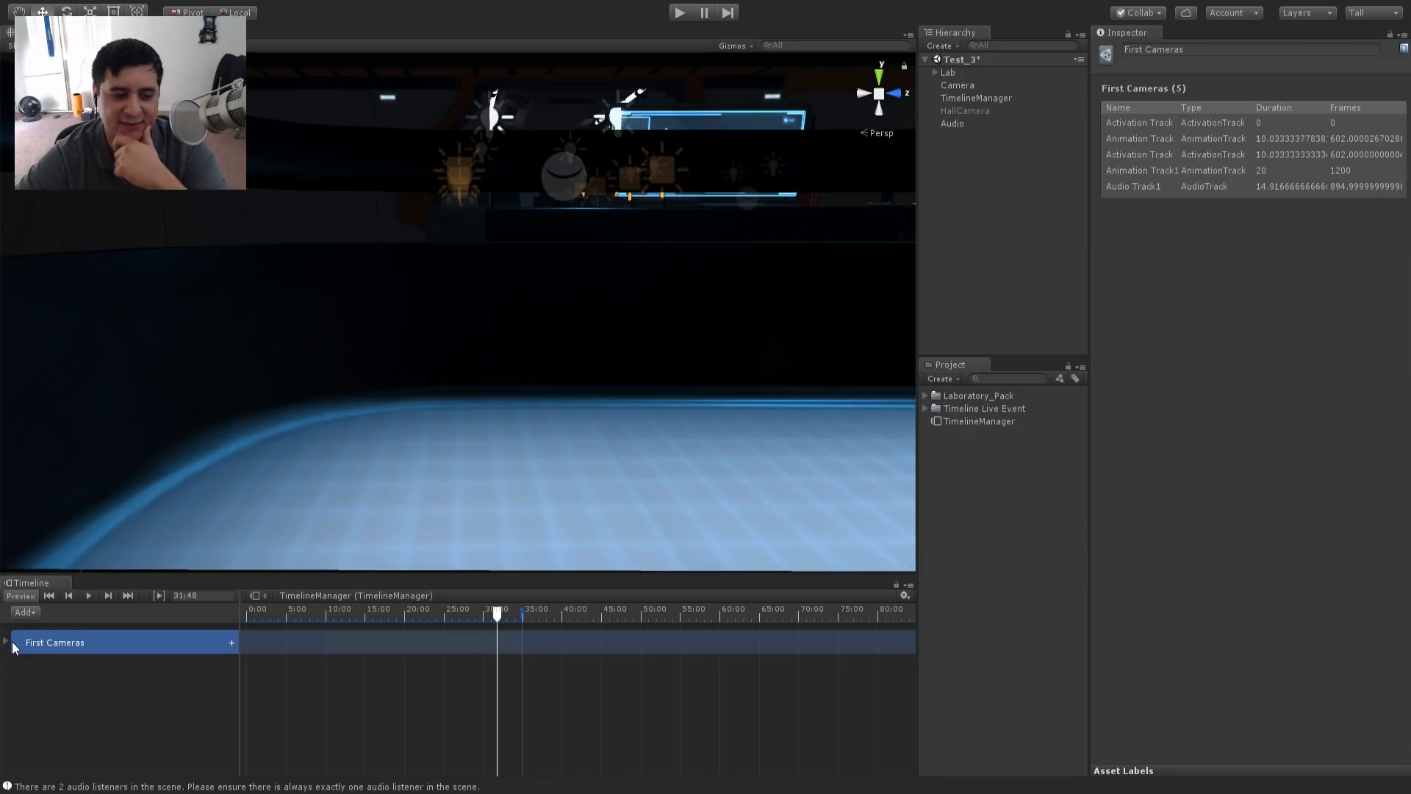
left_click(6, 643)
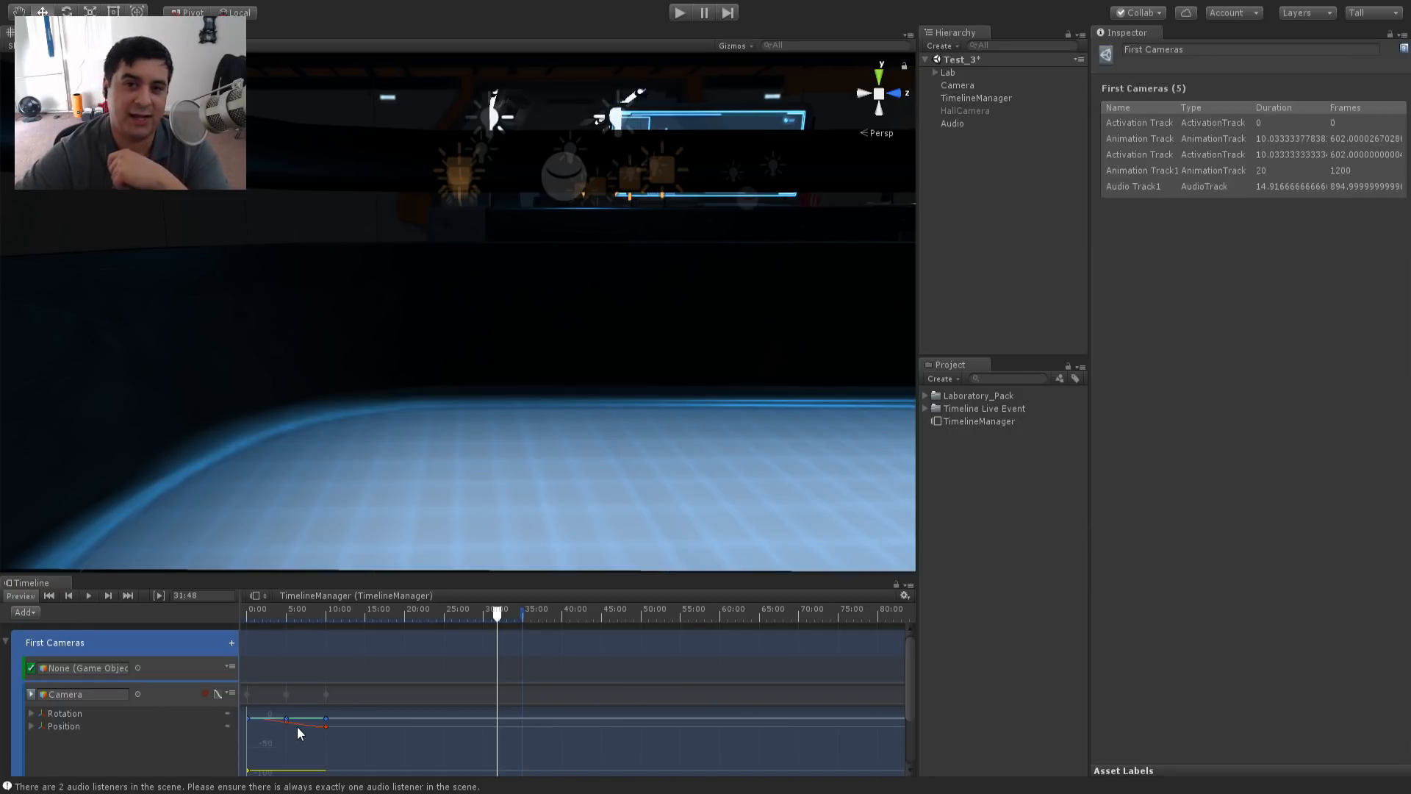
- Add a UI Text object on a canvas to the scene and show the Game view
scroll(661, 379, "down", 6)
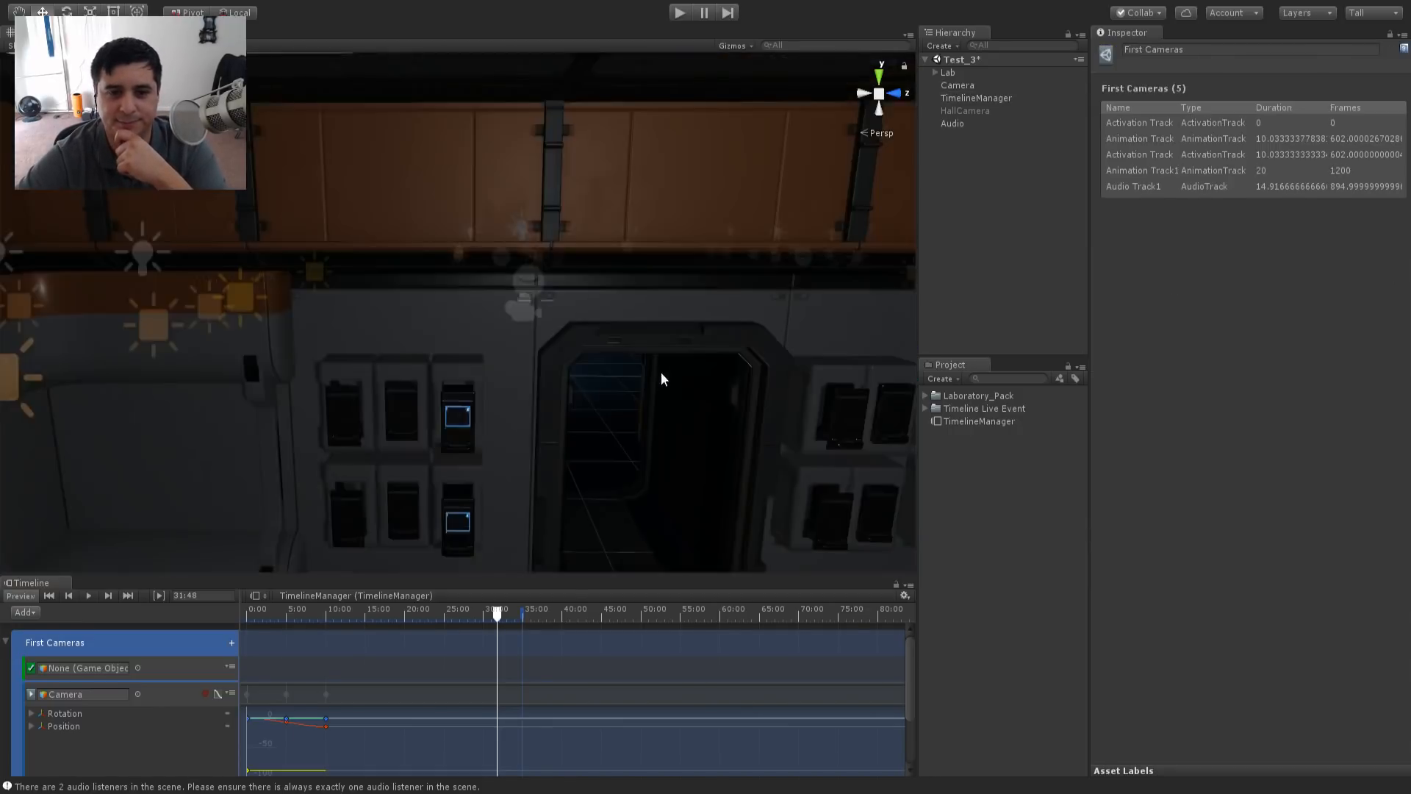
scroll(659, 364, "down", 8)
middle_click_drag(659, 362, 576, 365)
scroll(589, 377, "up", 8)
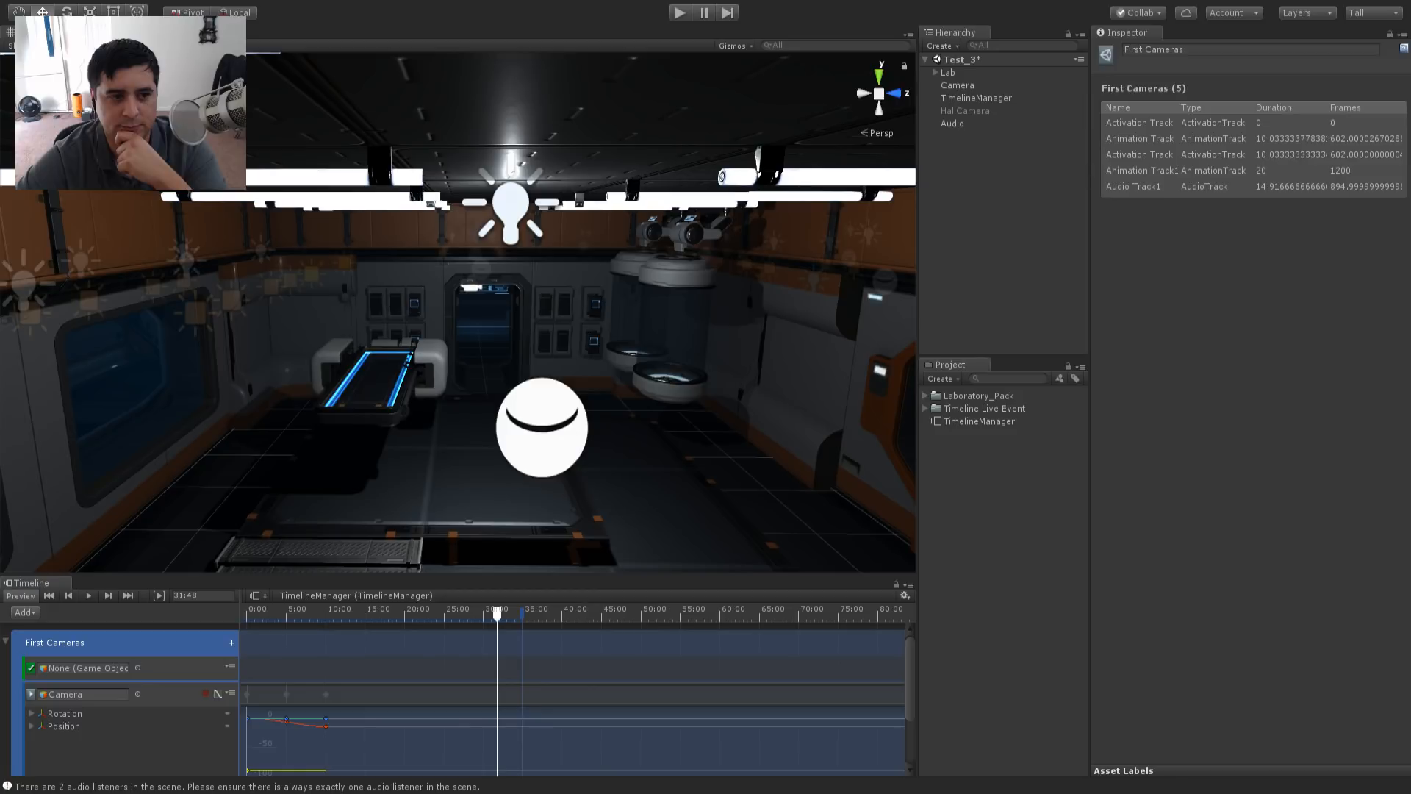
left_click(362, 155)
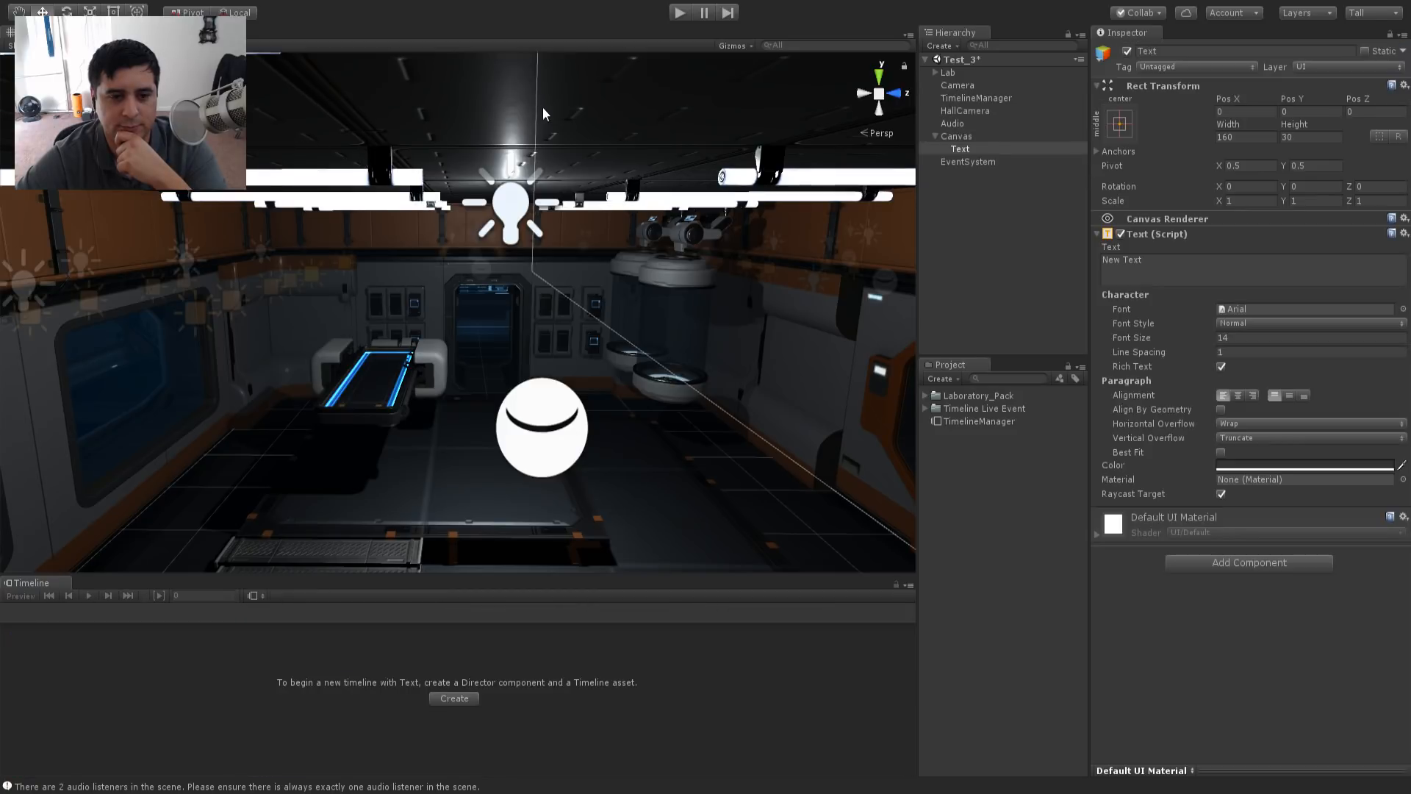
scroll(655, 208, "down", 5)
scroll(655, 206, "down", 6)
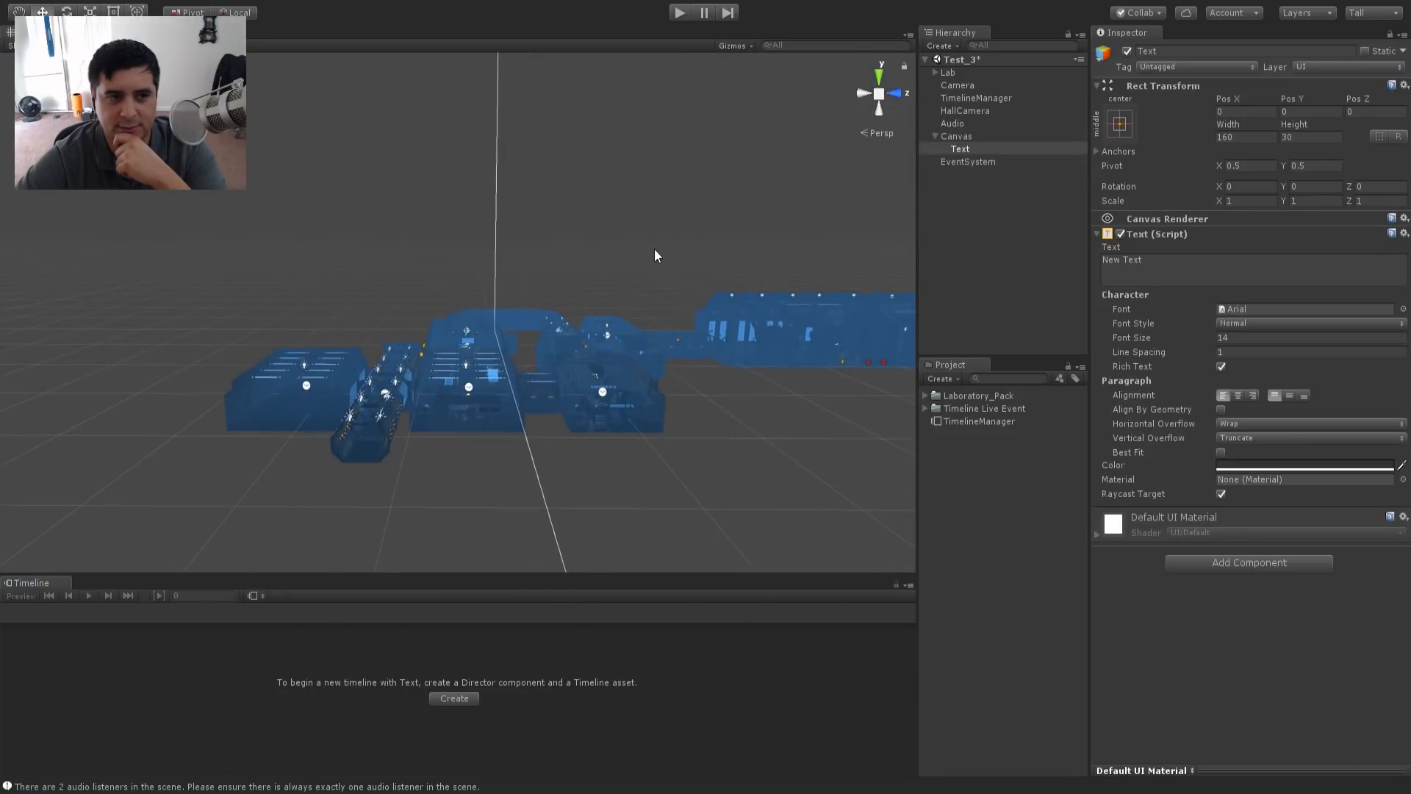
left_click(70, 33)
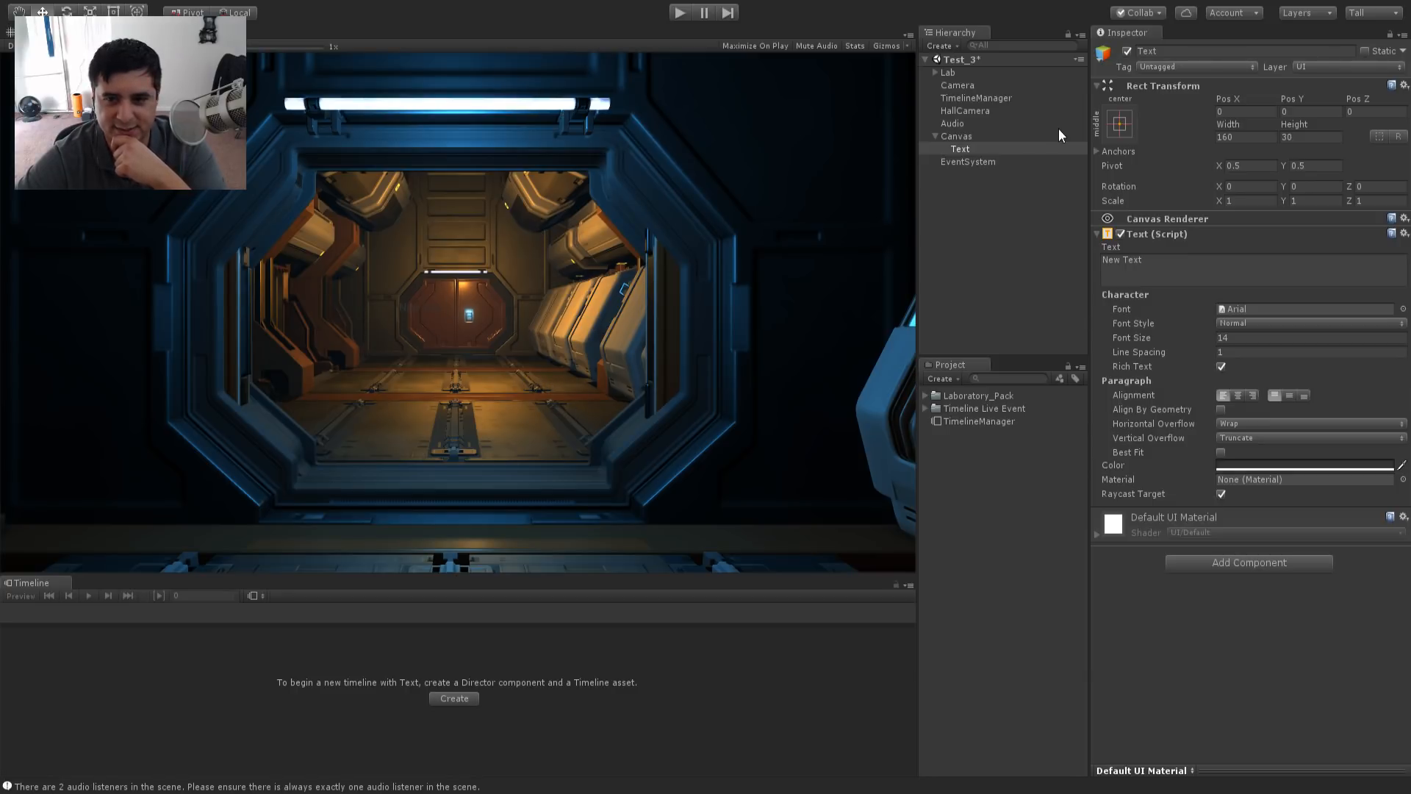
- Deactivate HallCamera so the Game view uses Camera, and select Camera
left_click(973, 110)
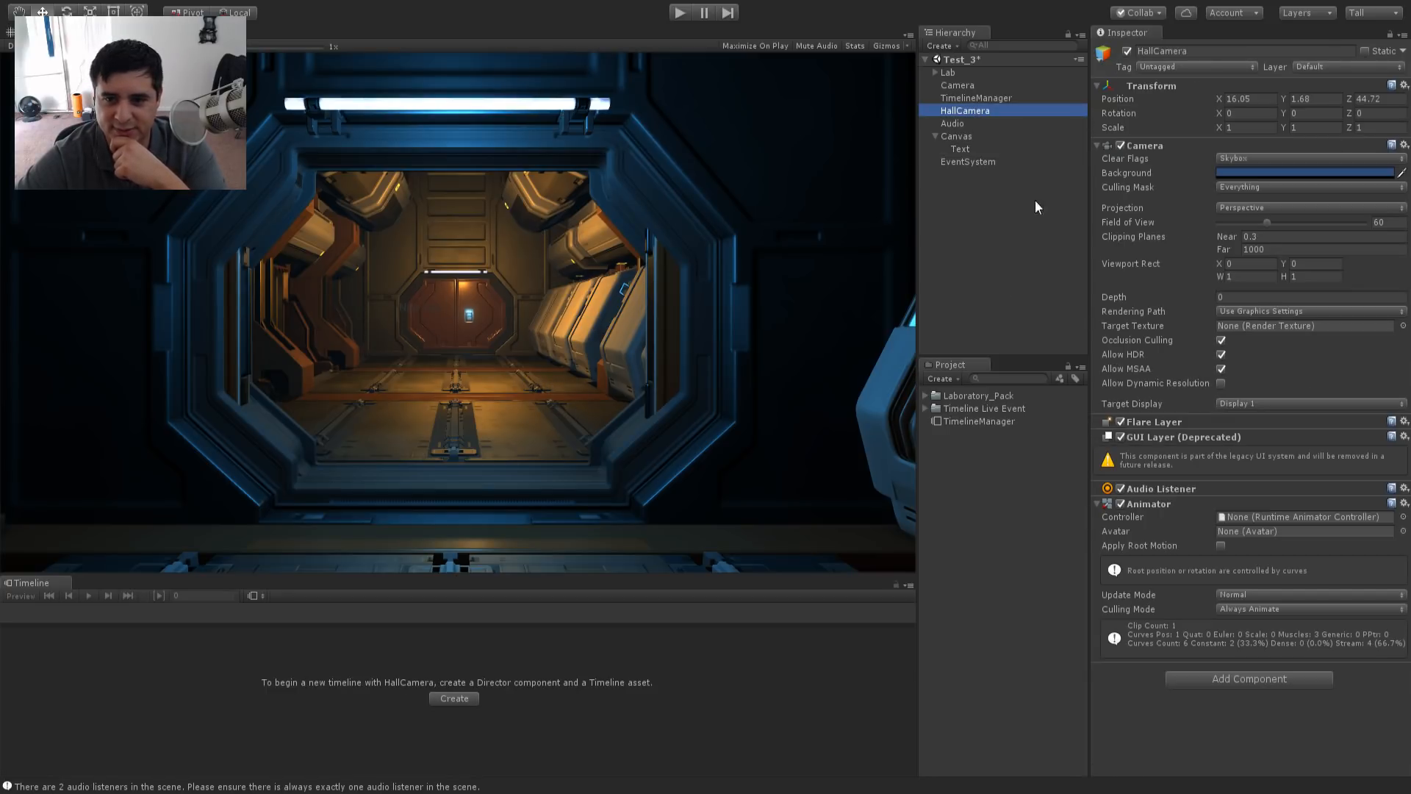
left_click(1127, 52)
left_click(955, 85)
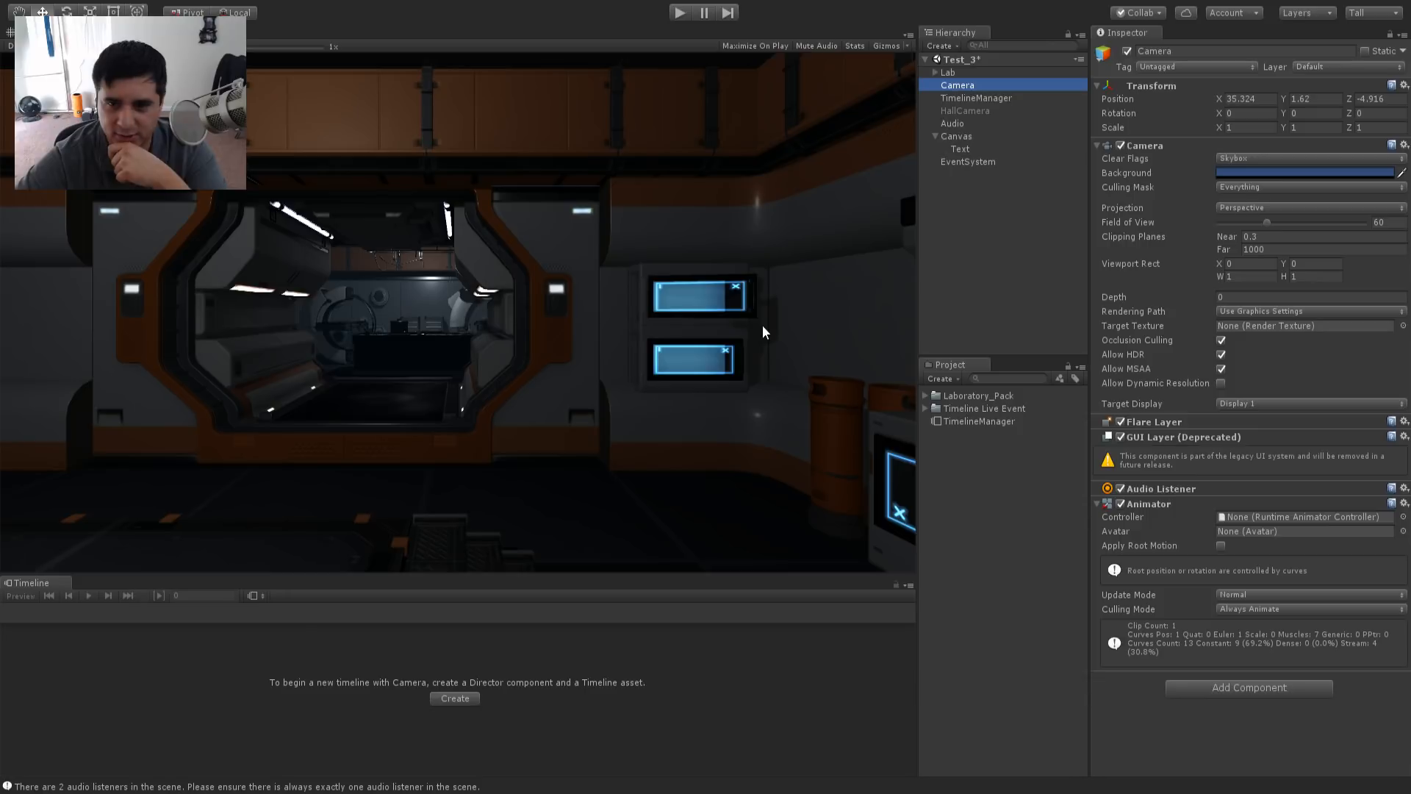
- Change the canvas Text object's content to "CGCOOKIE Presents"
left_click(971, 149)
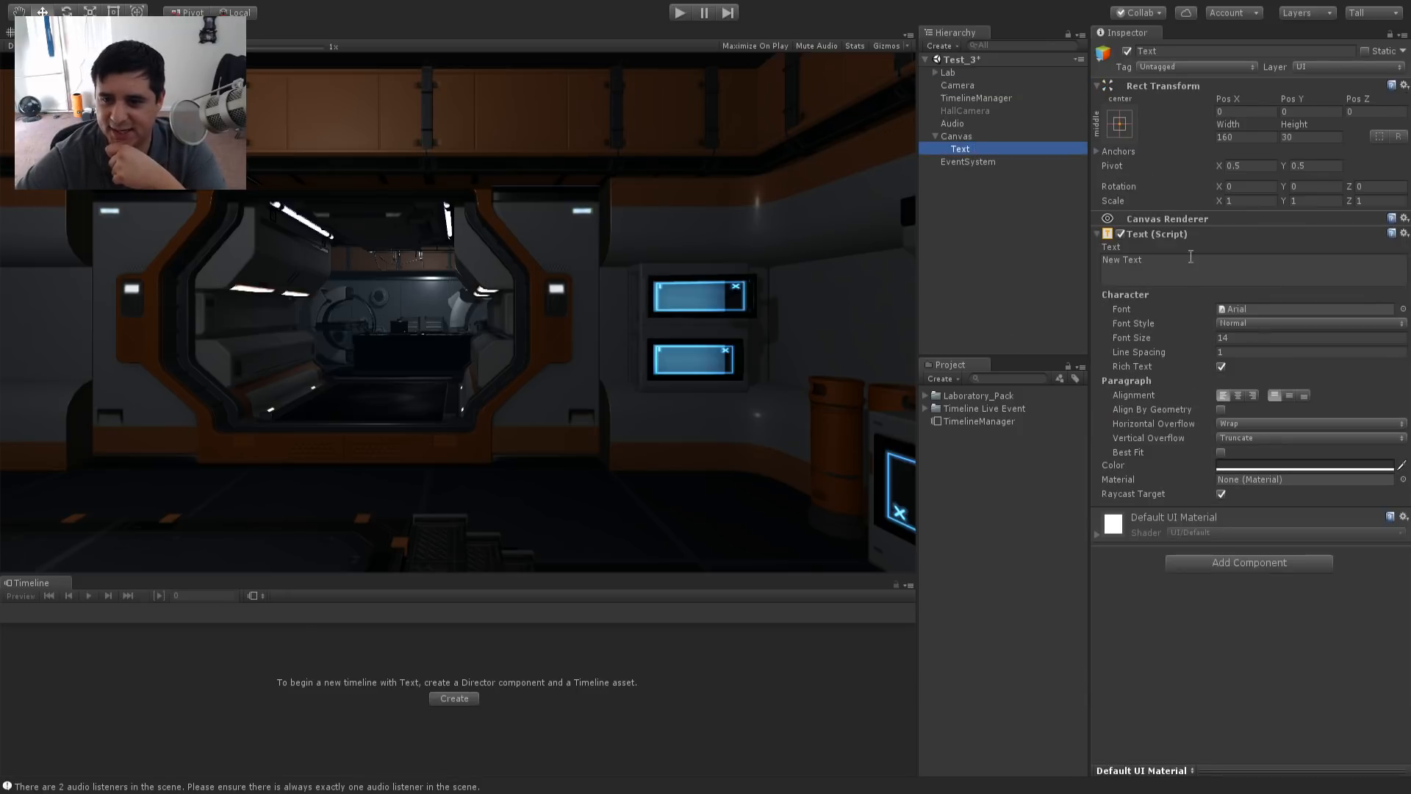
left_click(1235, 276)
type("CG")
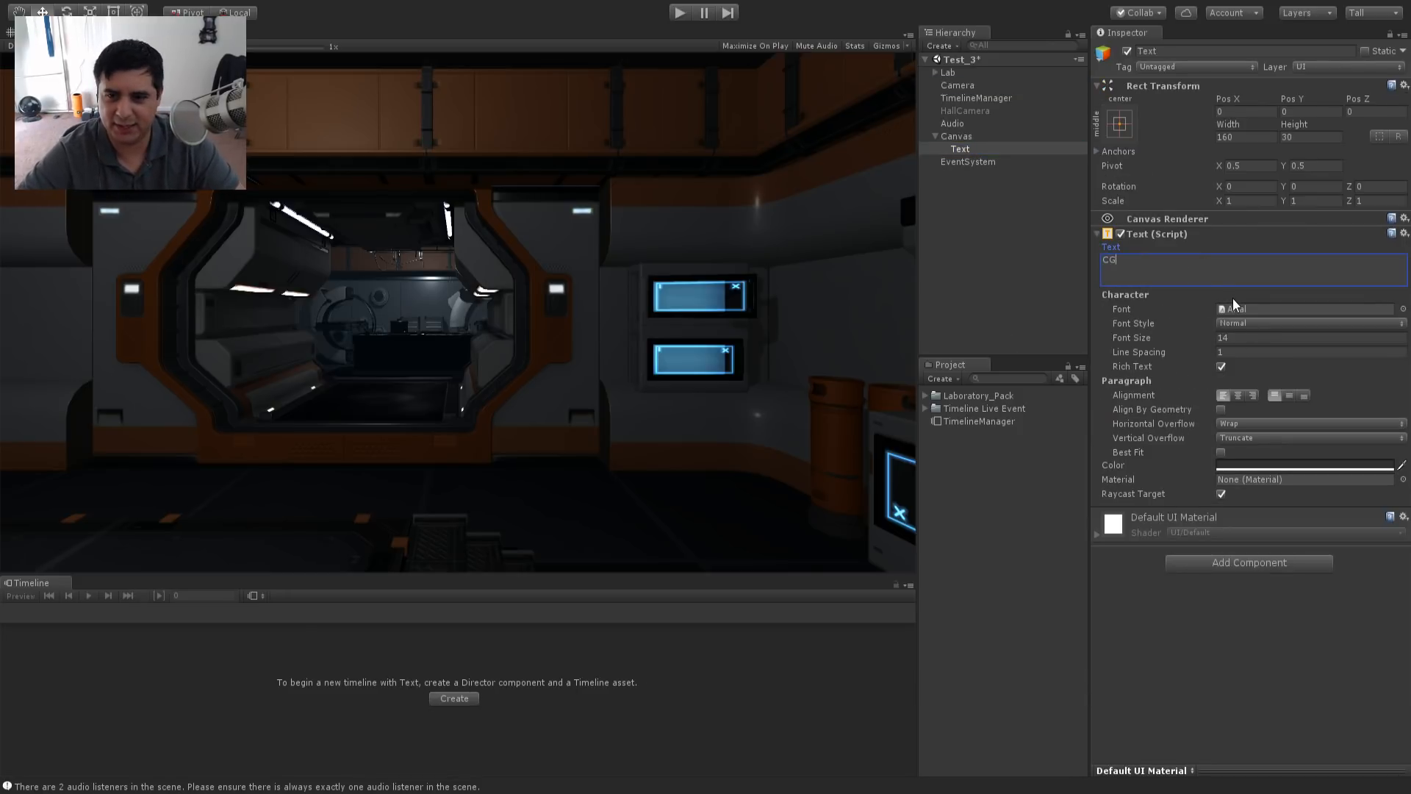
type("COOKIE Presents")
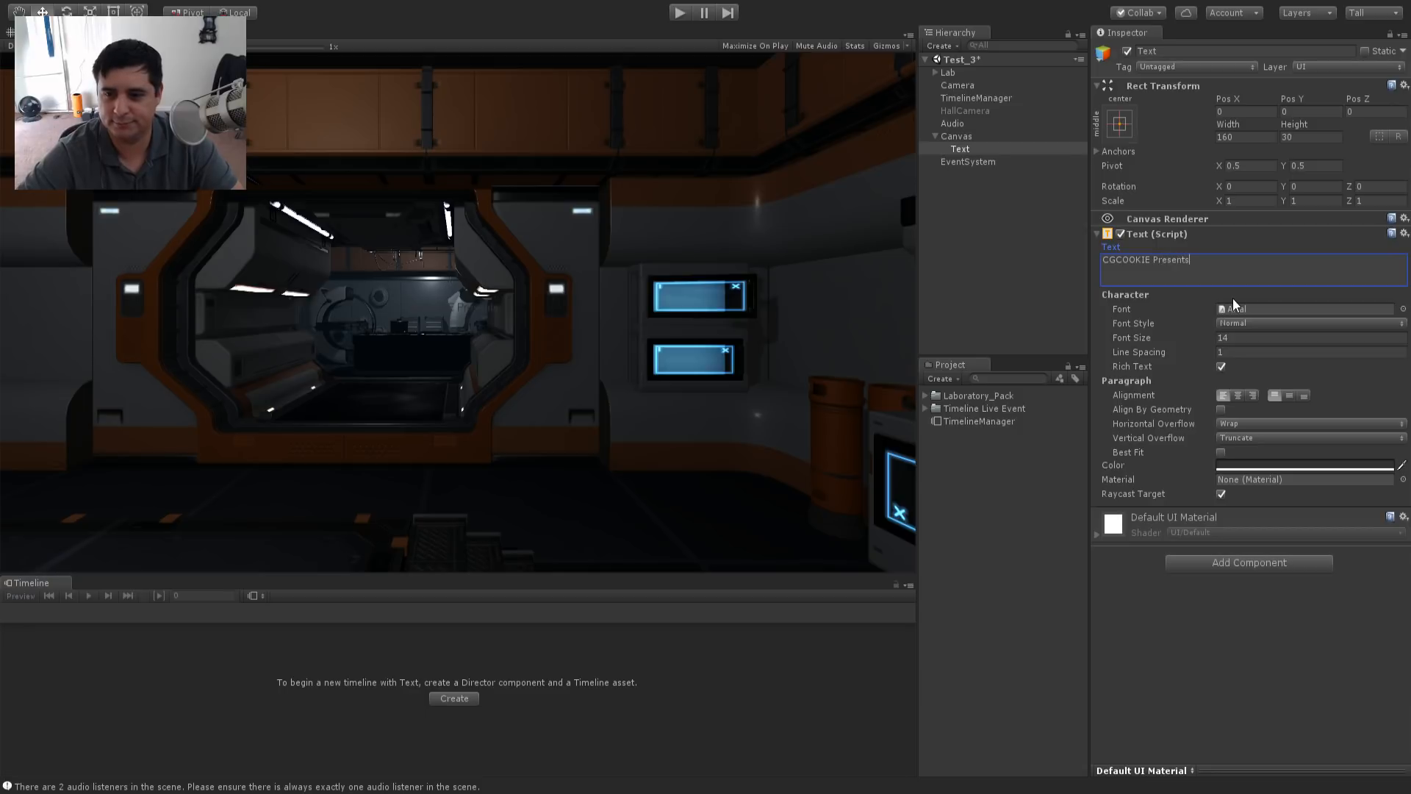
- Set the Text object's colour to white and its font size to 24
left_click(1245, 467)
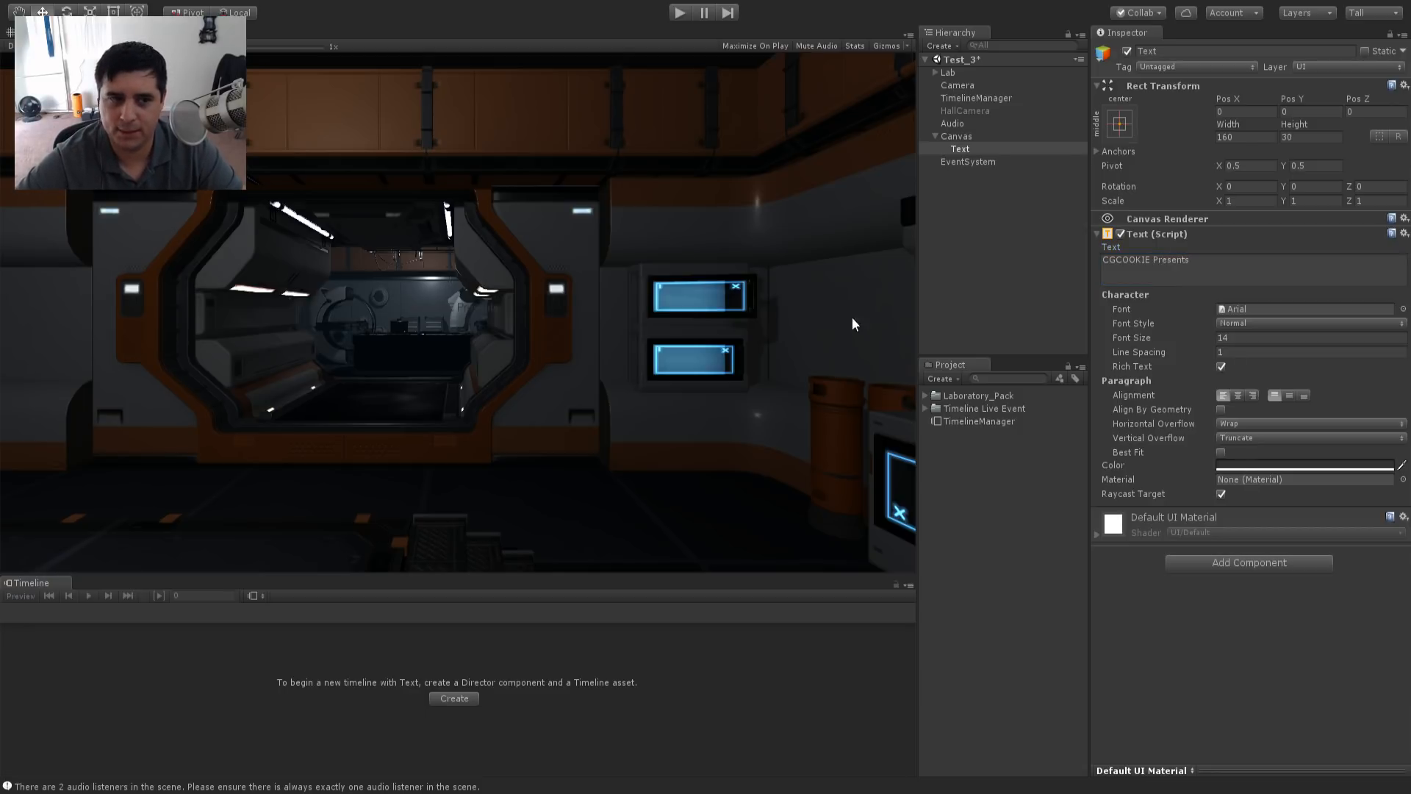
left_click(257, 13)
left_click_drag(1136, 343, 1145, 343)
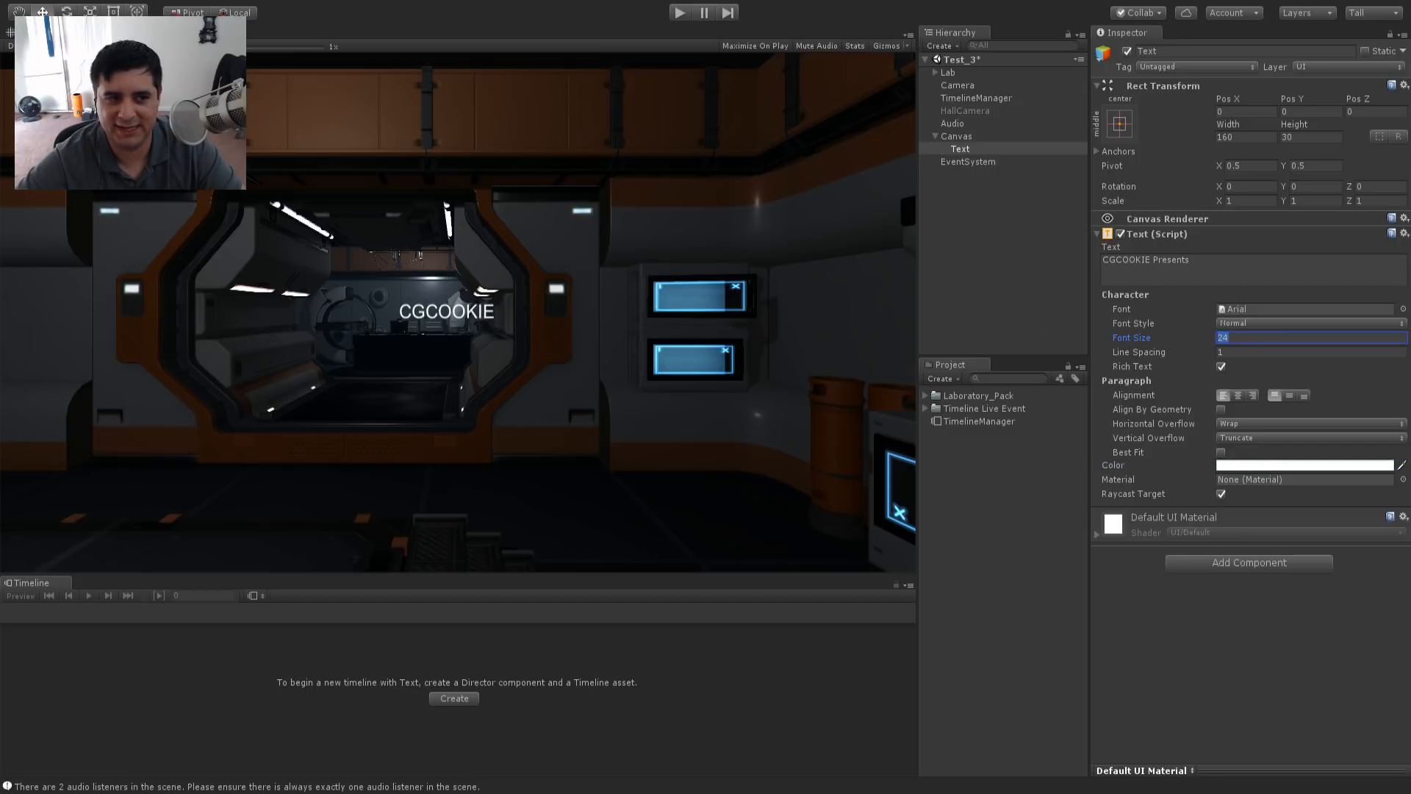
- Dock the Scene view beside the Game view and frame the Text object in it
left_click(29, 33)
left_click_drag(30, 32, 110, 318)
left_click_drag(306, 298, 453, 366)
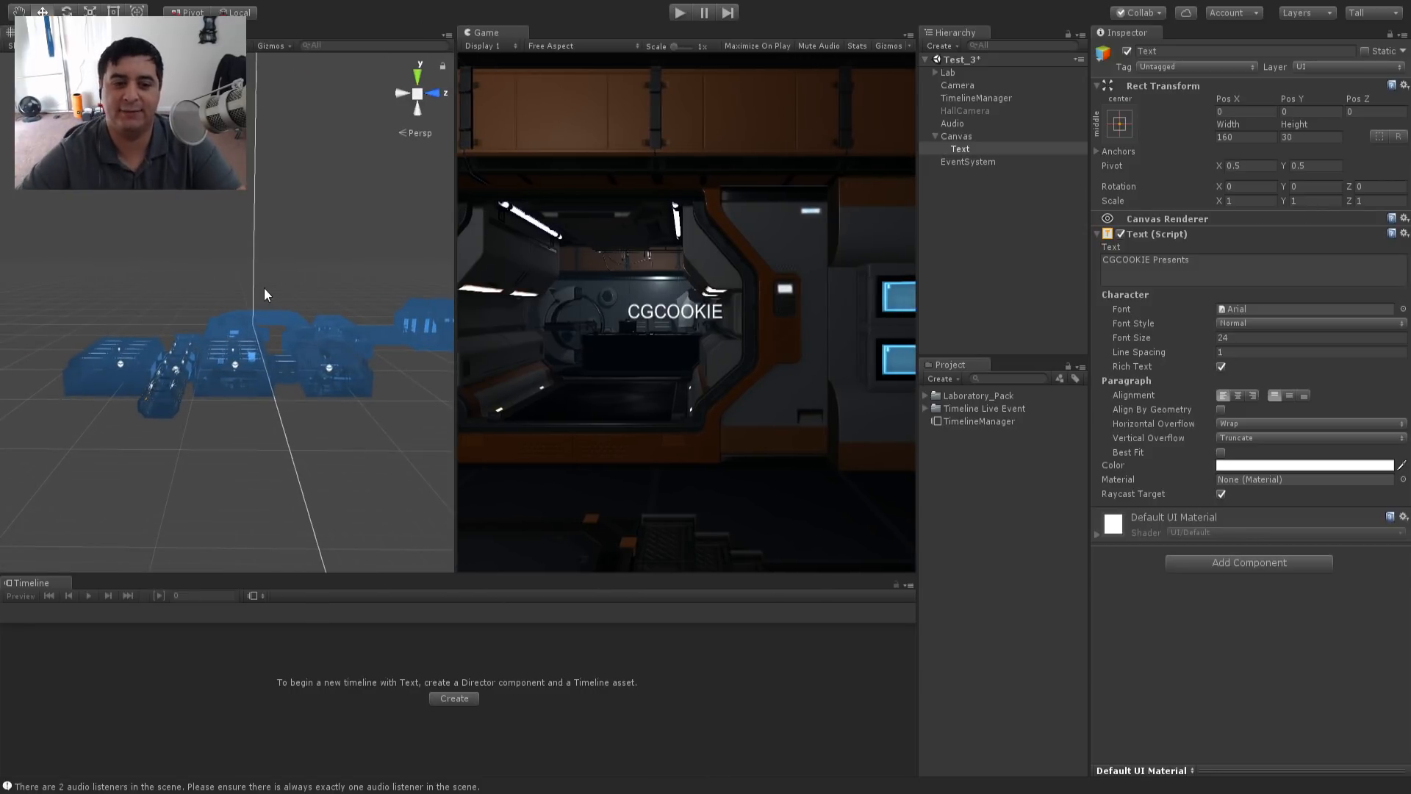
middle_click_drag(333, 271, 234, 272)
key("f")
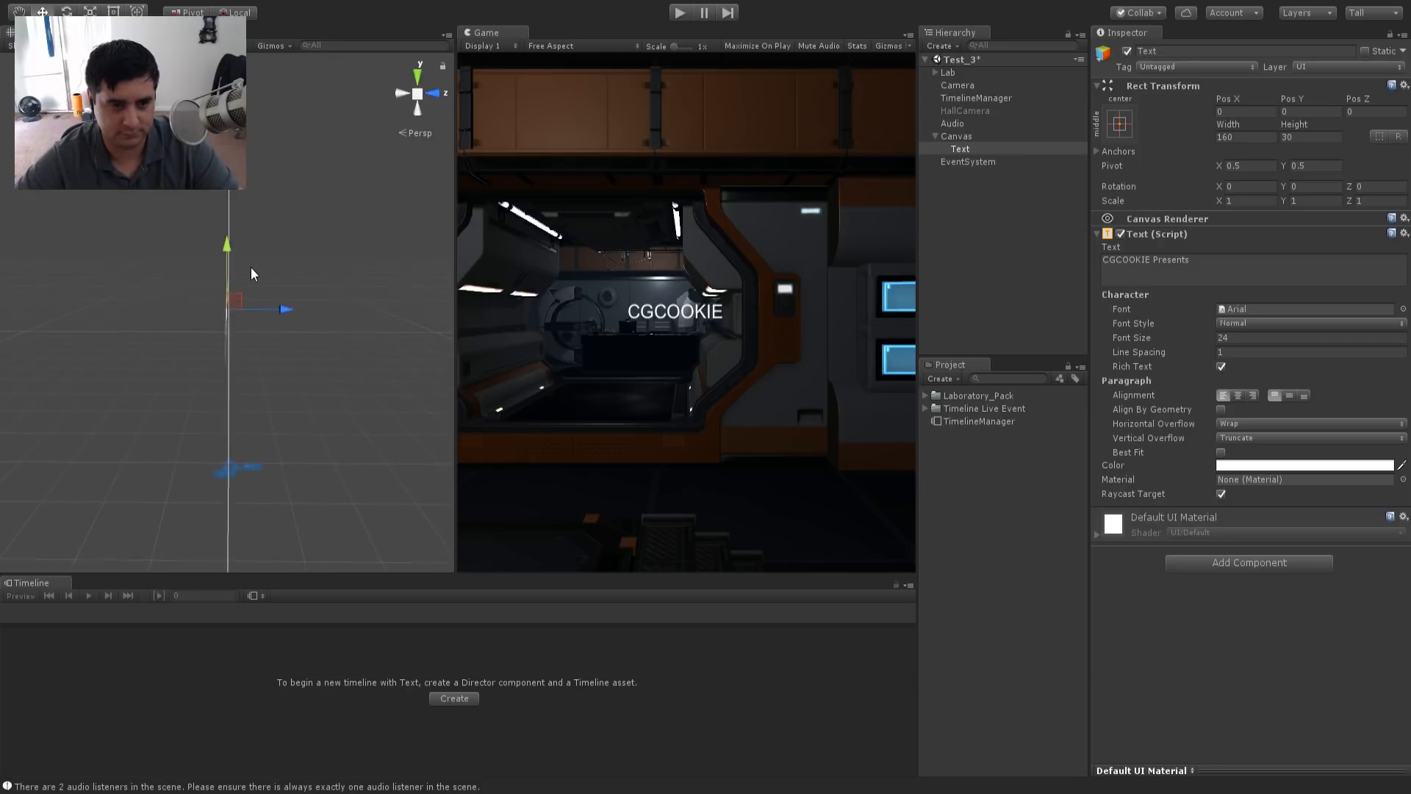
- Enlarge the Text object's rectangle in the Scene view to about 257 by 49 so the full title fits
left_click_drag(167, 296, 339, 391, "alt")
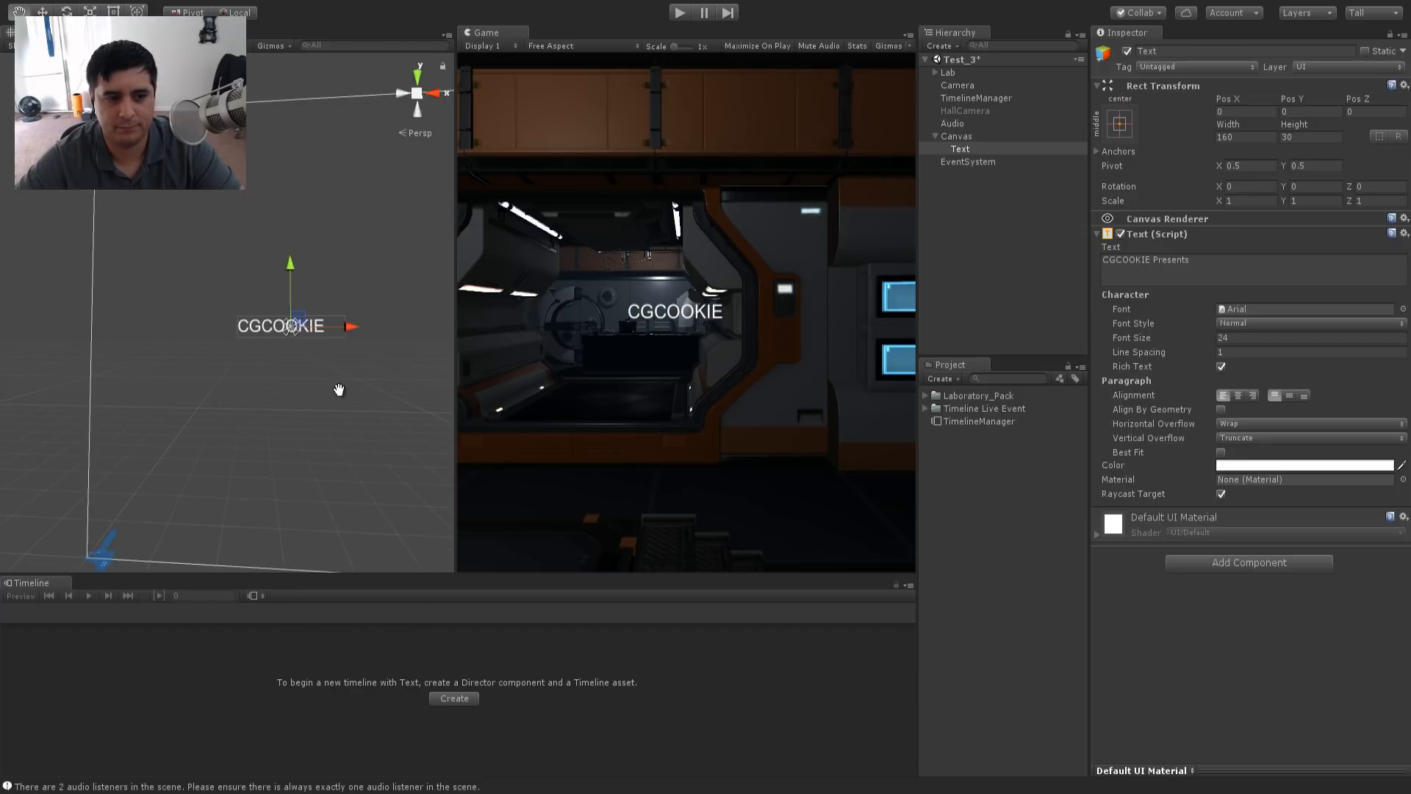
left_click(113, 12)
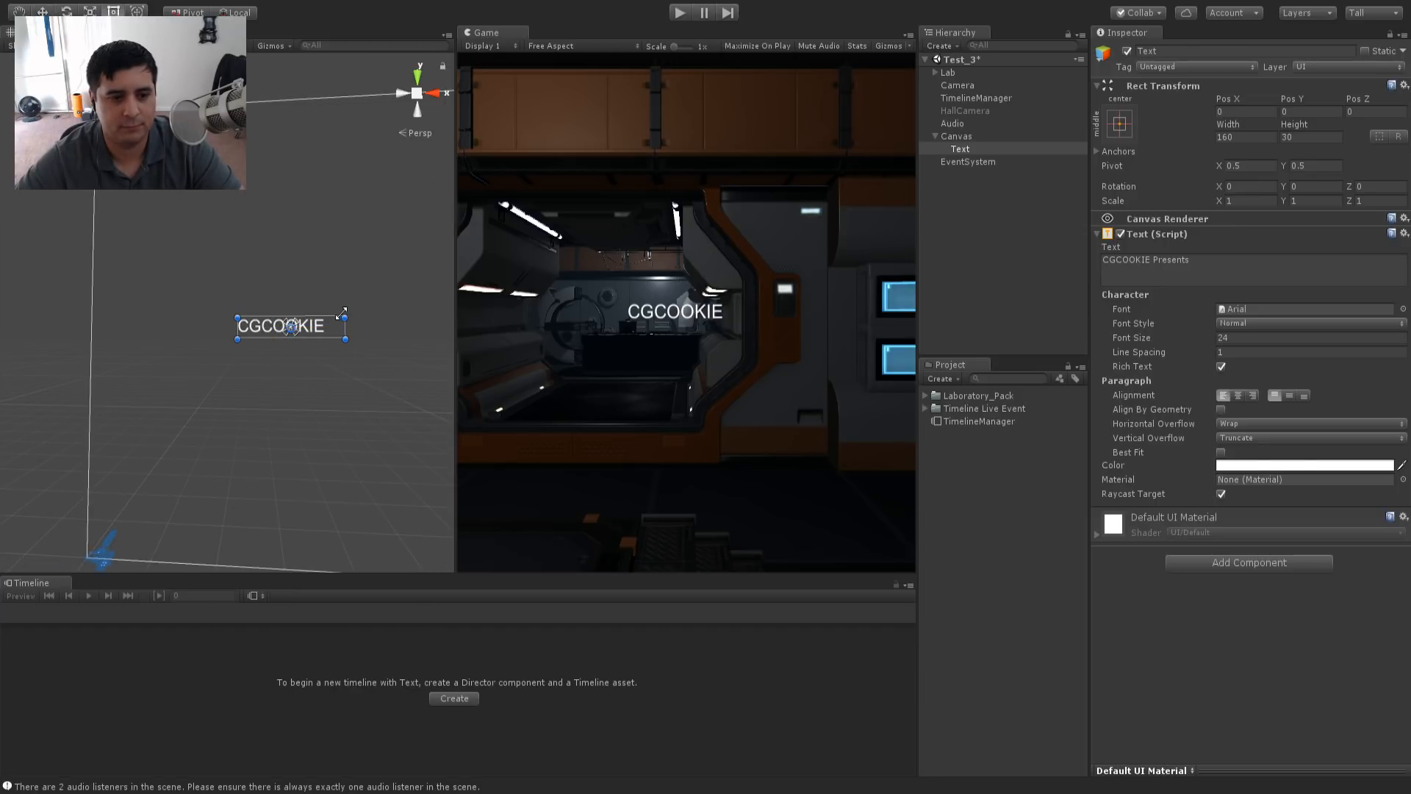
left_click_drag(341, 314, 413, 301)
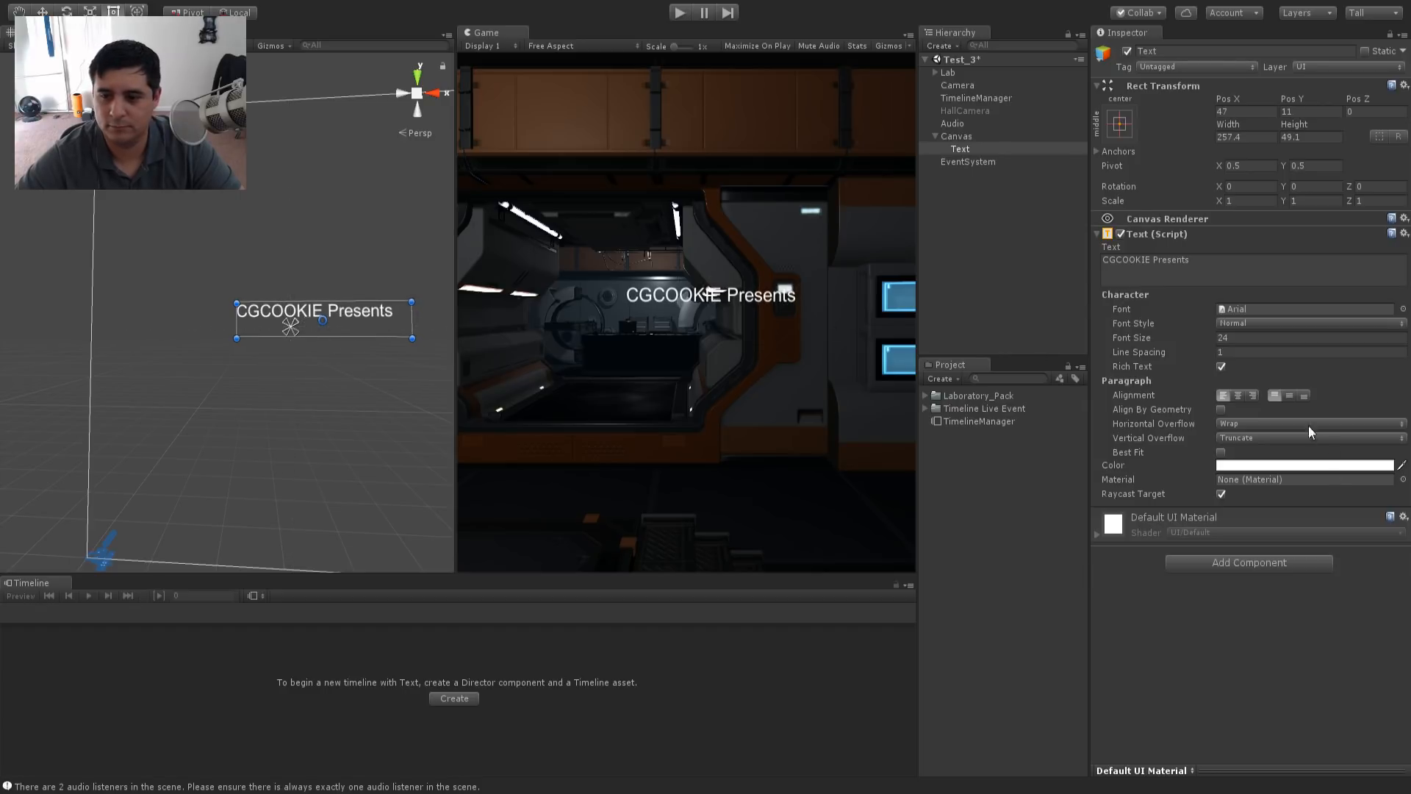
- Centre the title text horizontally and vertically and trim its rectangle to about 248 by 43
left_click(1238, 394)
left_click(1288, 396)
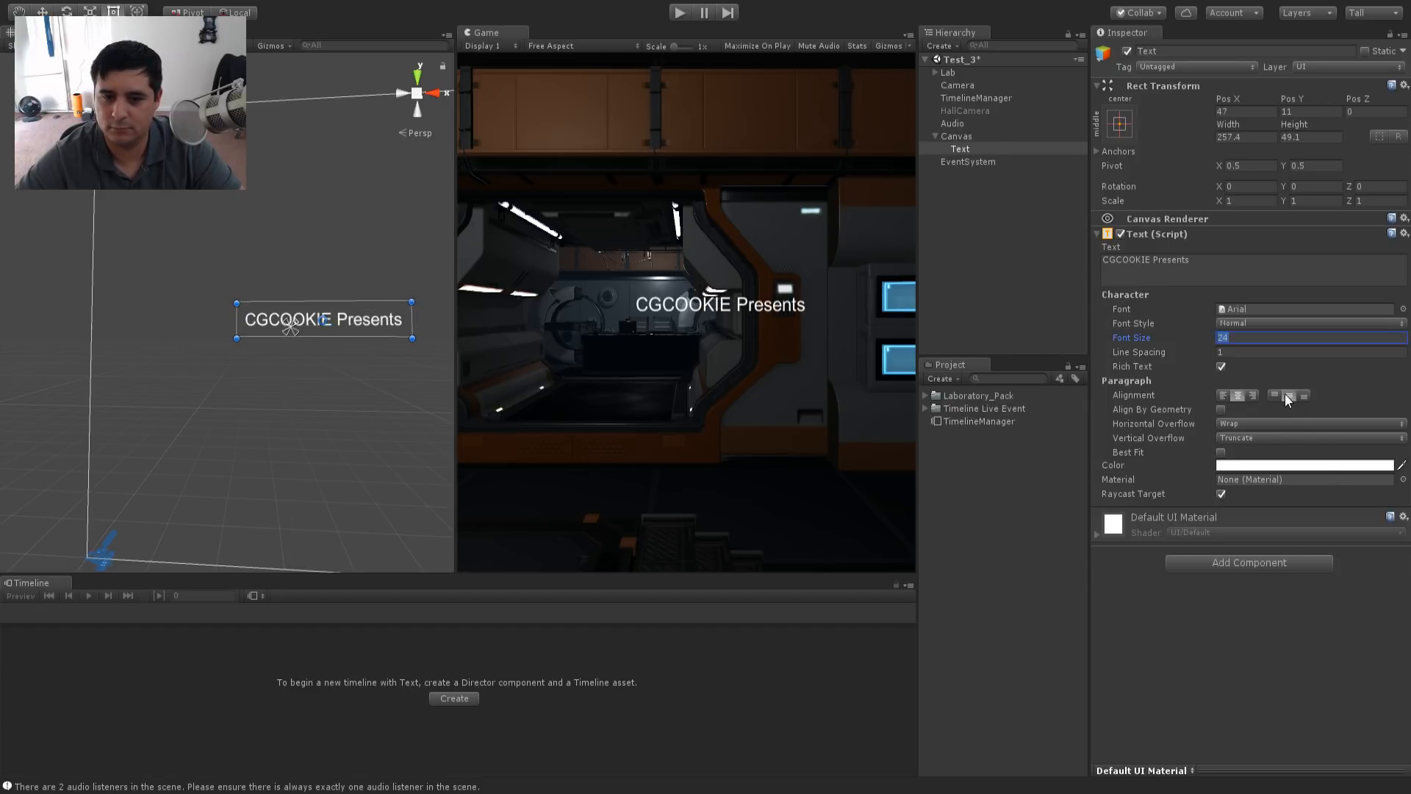
left_click_drag(412, 339, 405, 334)
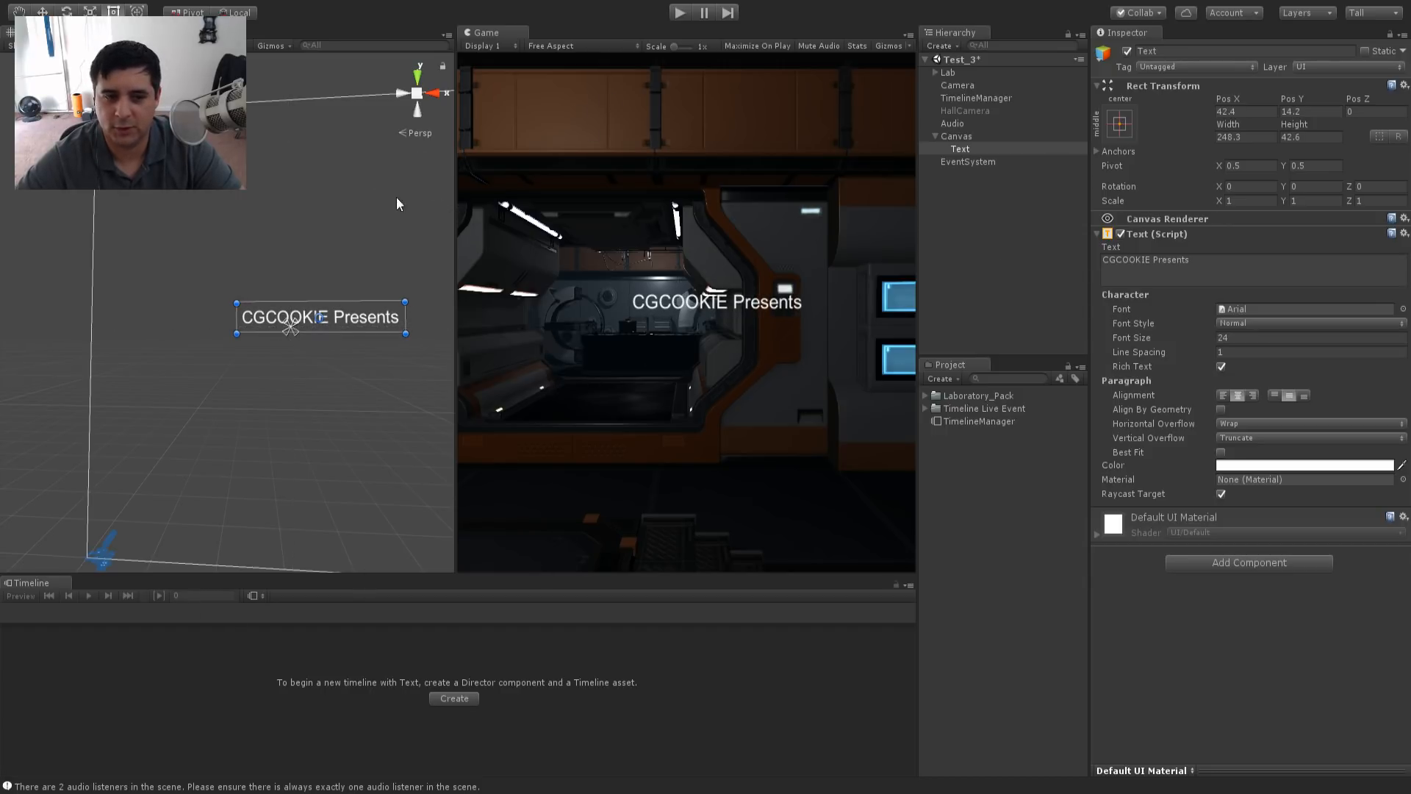
middle_click_drag(395, 197, 258, 187)
scroll(258, 188, "down", 2)
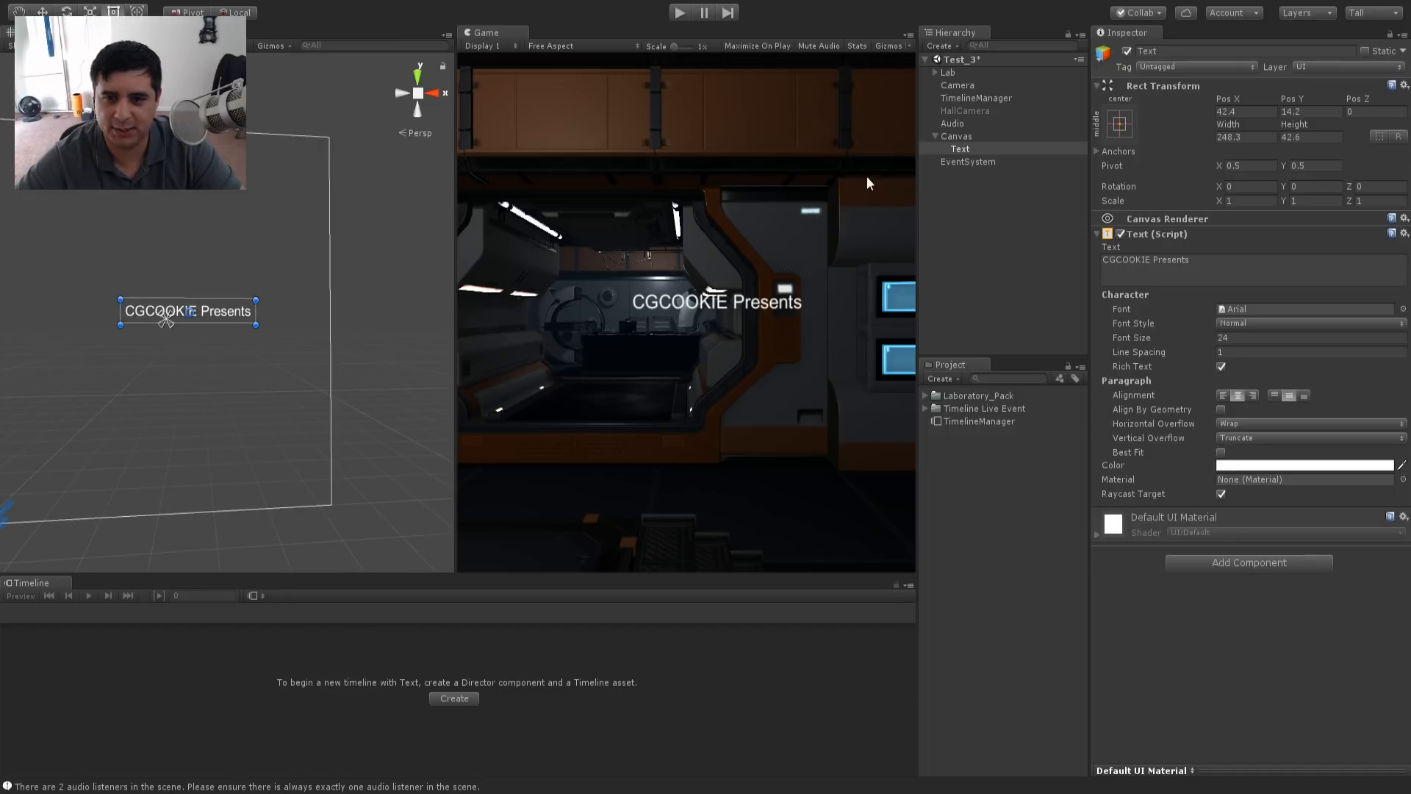
- Show TimelineManager's timeline with more height and rename its First Cameras group as "First Sequence"
left_click(977, 98)
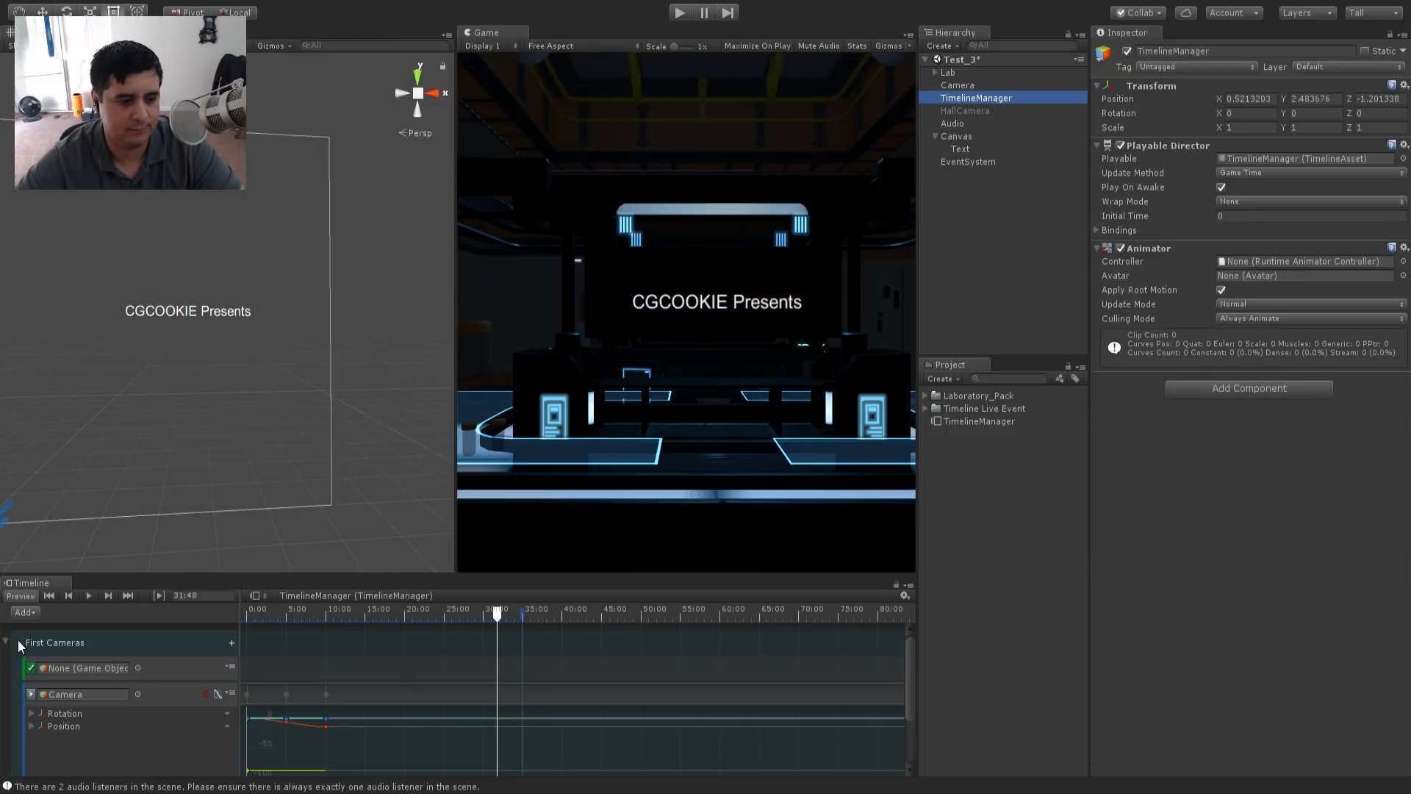
scroll(163, 599, "down", 3)
left_click_drag(174, 572, 174, 398)
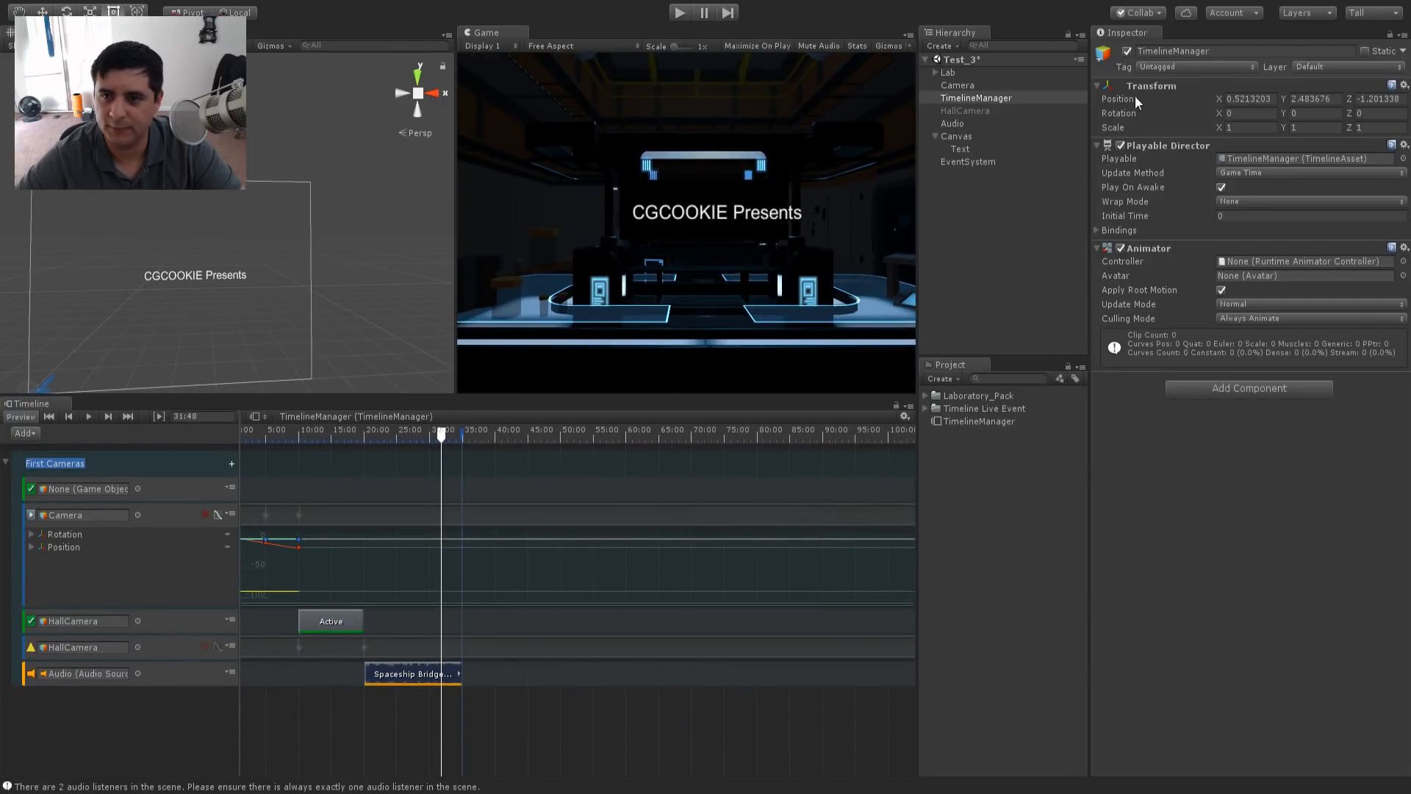
left_click(127, 462)
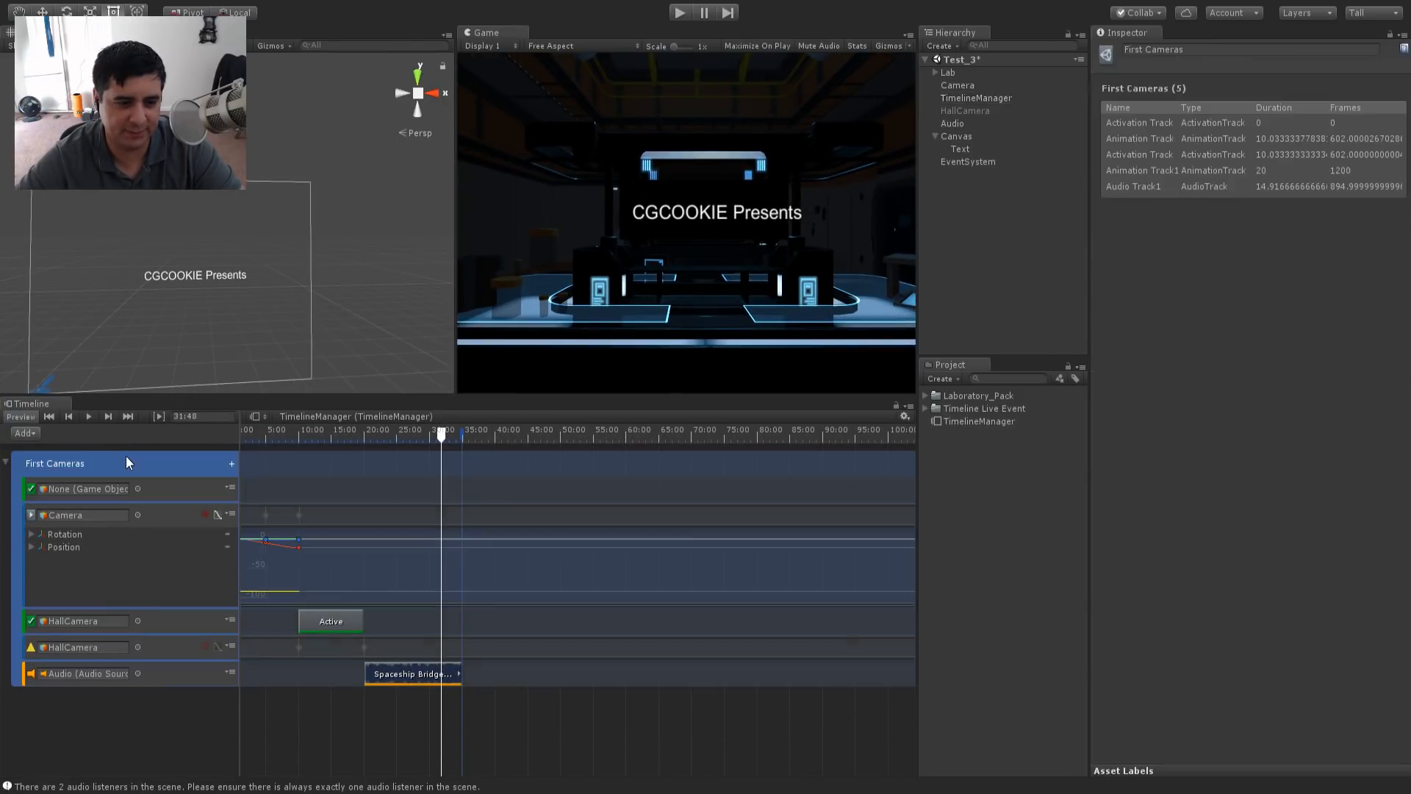
left_click(1185, 51)
type("First S")
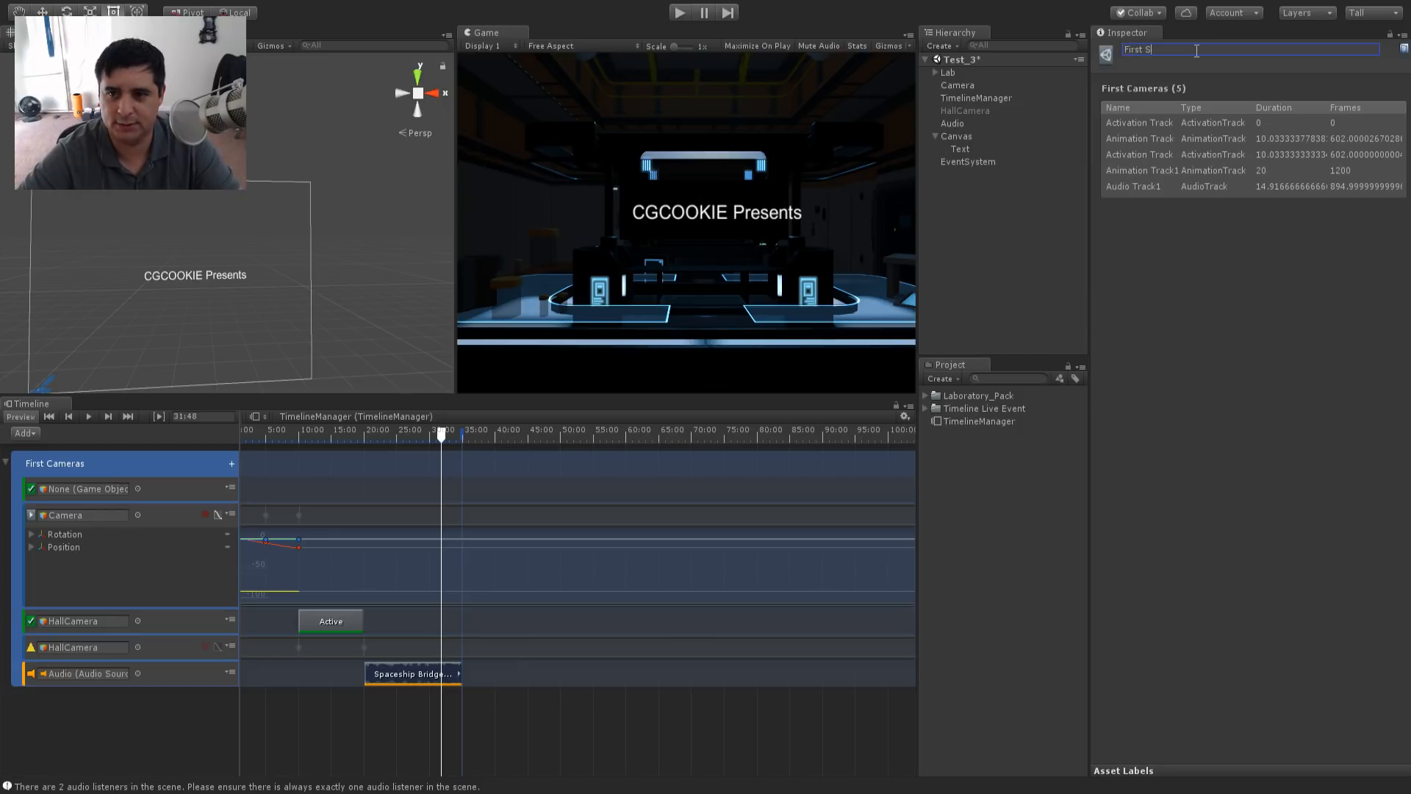
type("equence")
key("Return")
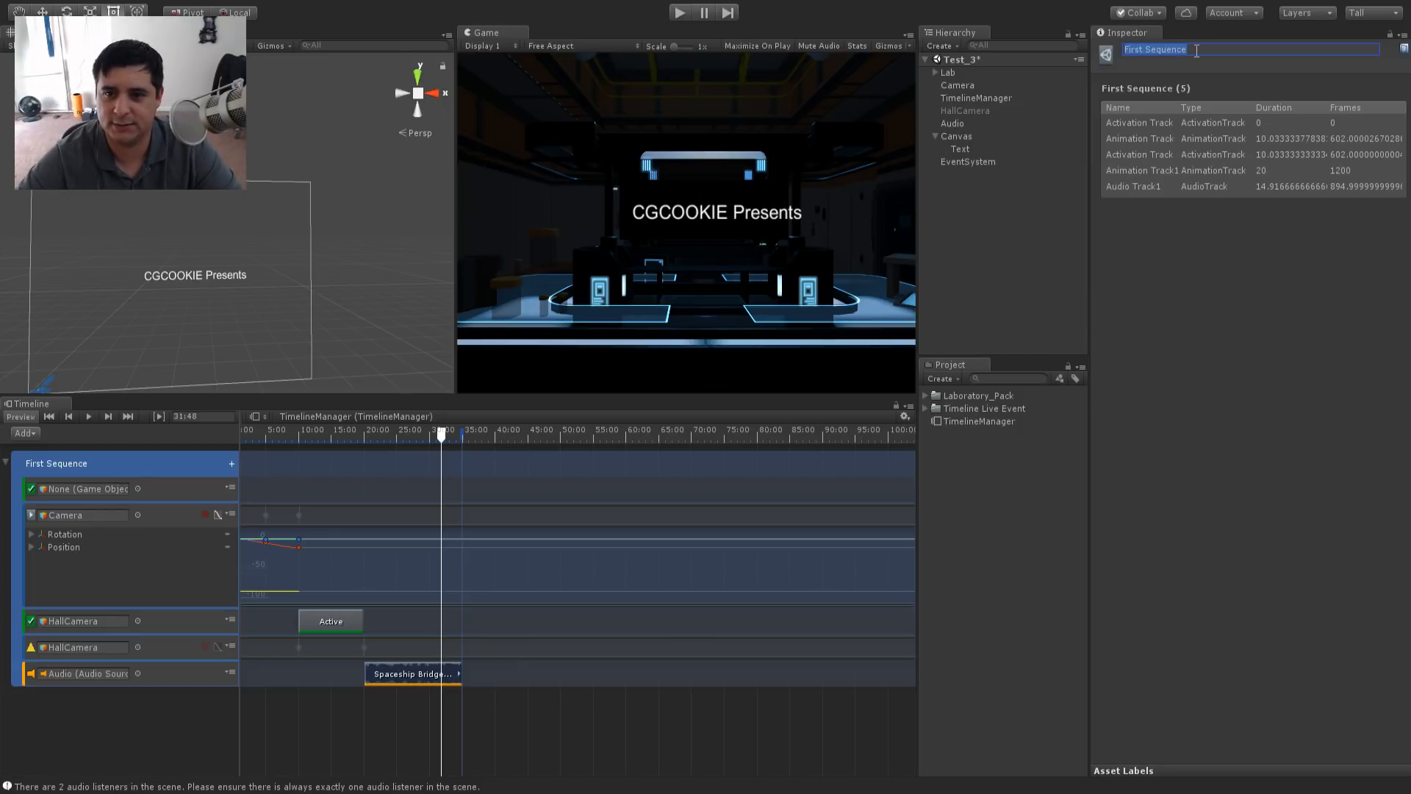
left_click(121, 709)
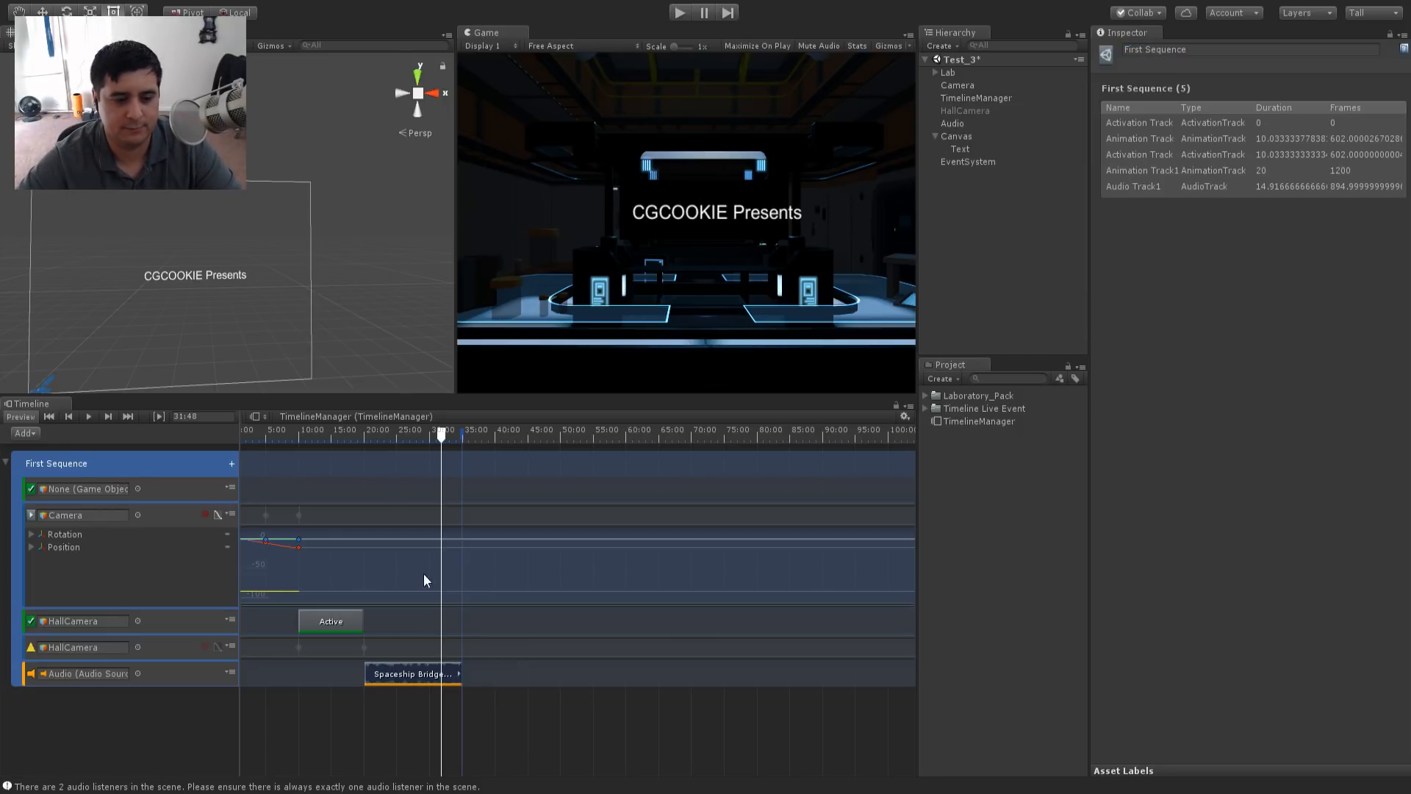
- Return the timeline playhead to 0:00 and slightly narrow the track header column
left_click(264, 727)
left_click_drag(426, 435, 182, 435)
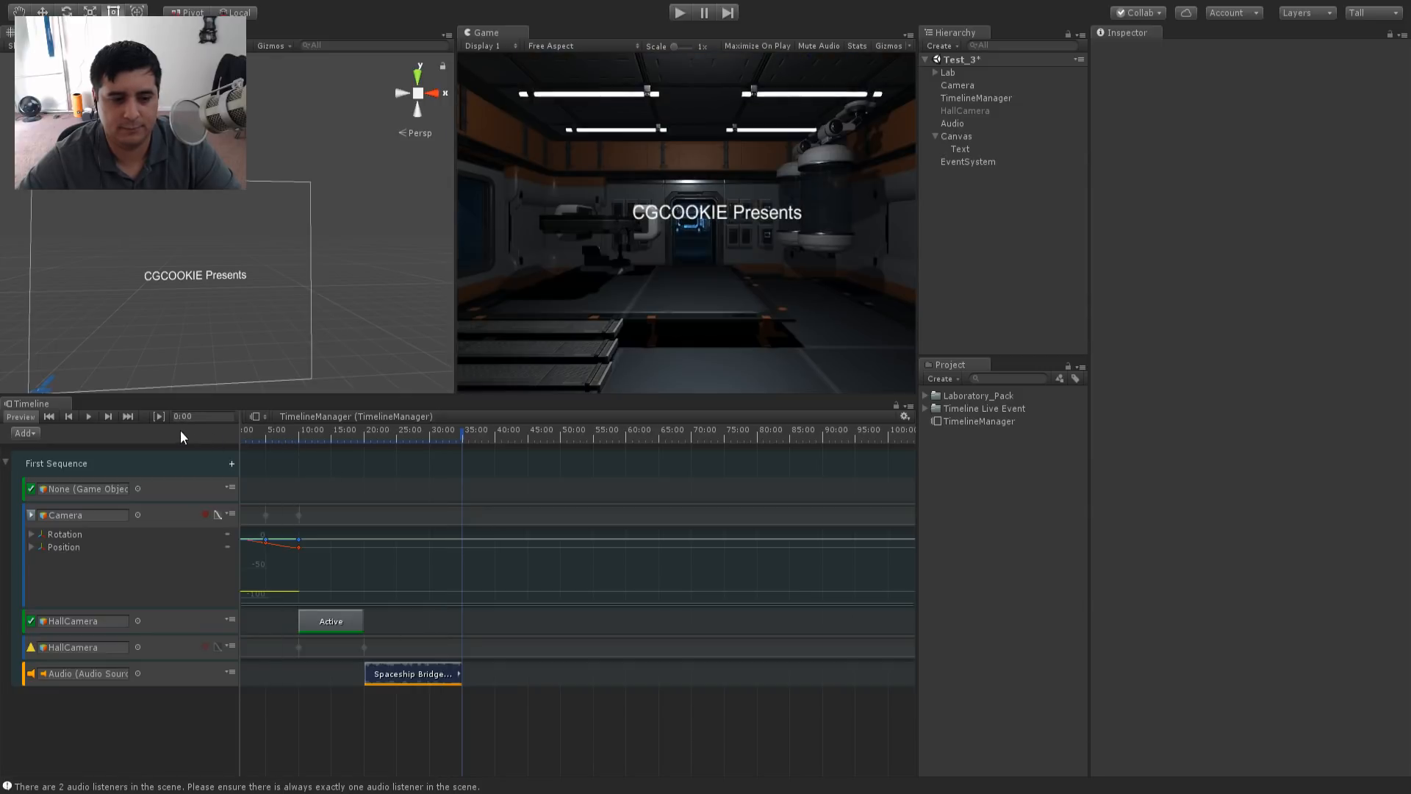
left_click(49, 416)
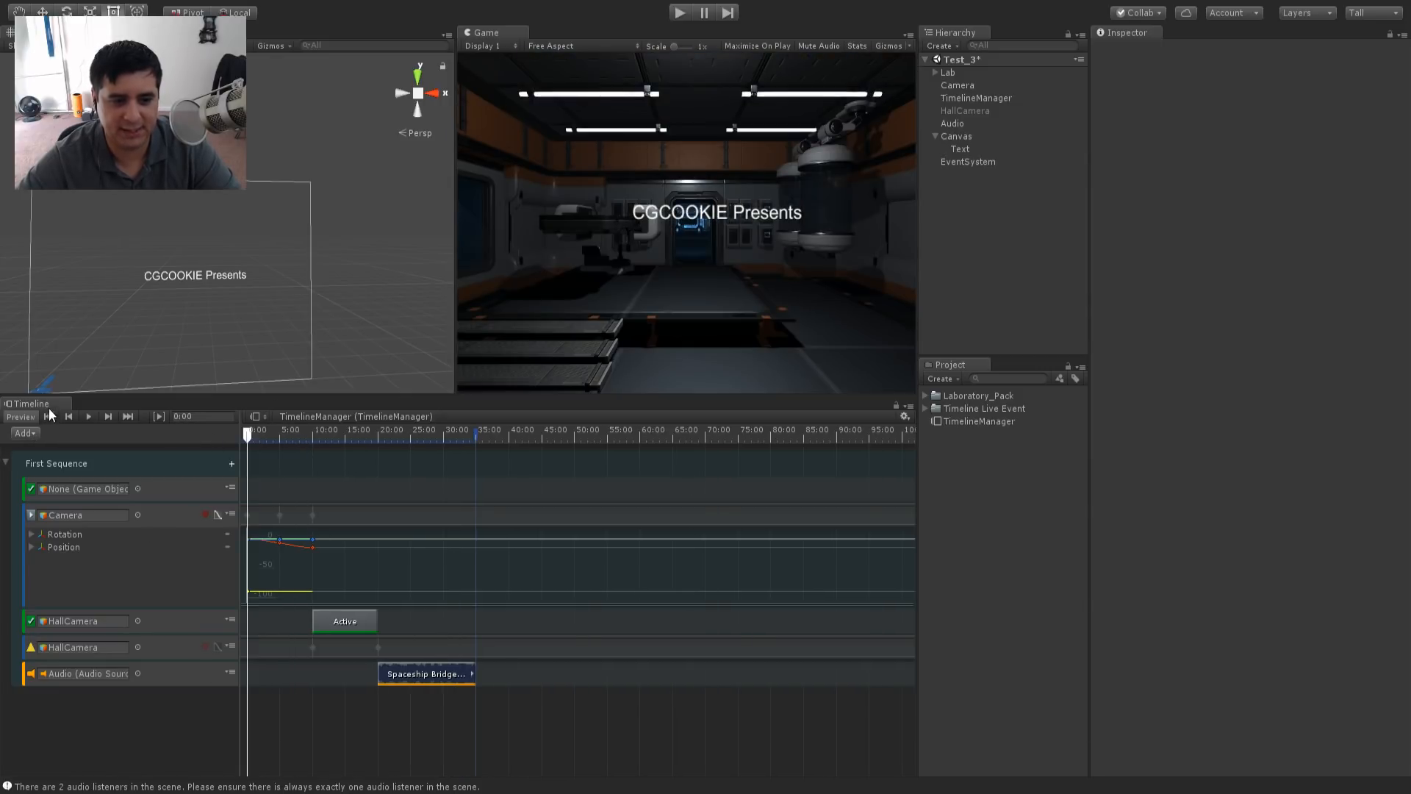
left_click_drag(241, 431, 233, 432)
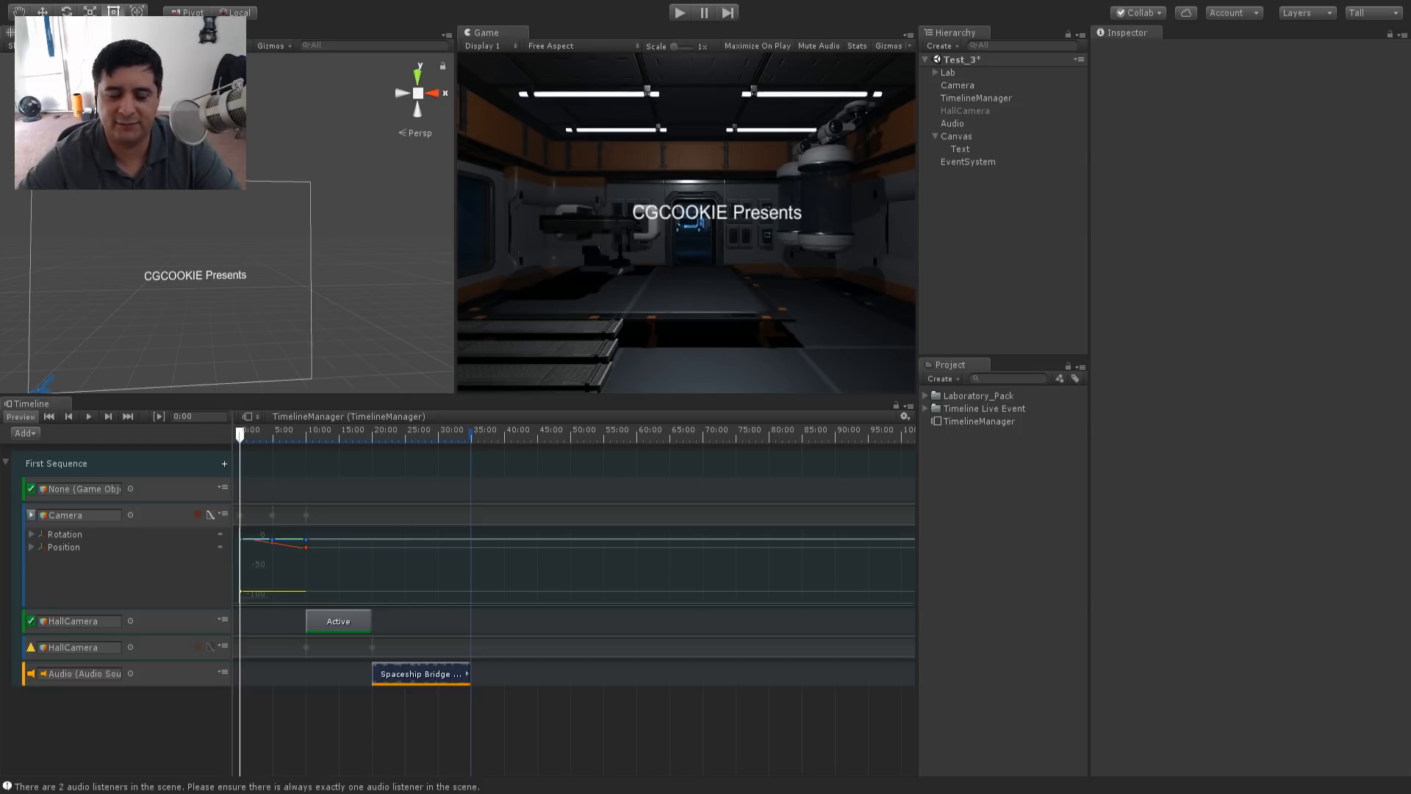
- Collapse the Canvas object in the hierarchy and rename it as "UI Text"
left_click(935, 136)
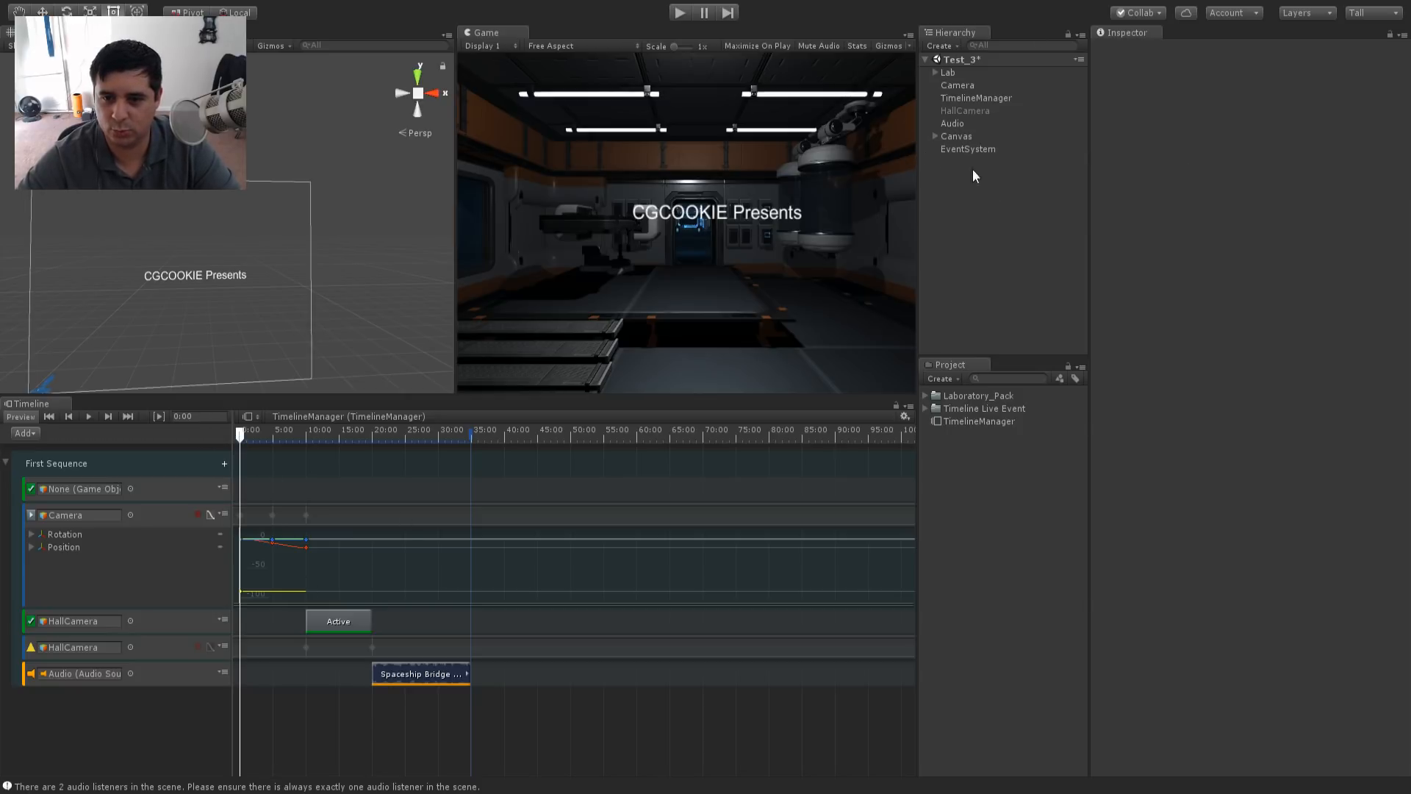
left_click(1000, 137)
key("F2")
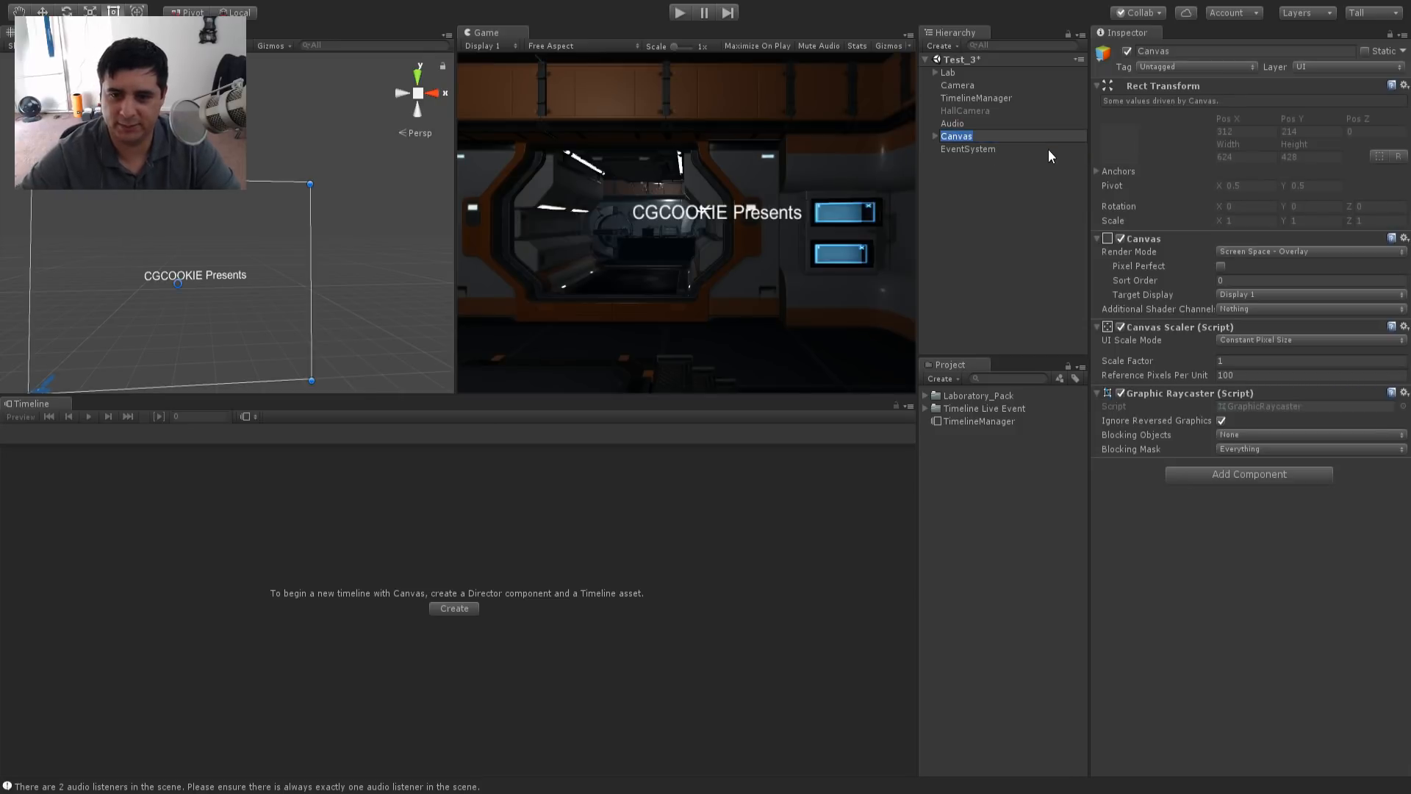
type("UI Text")
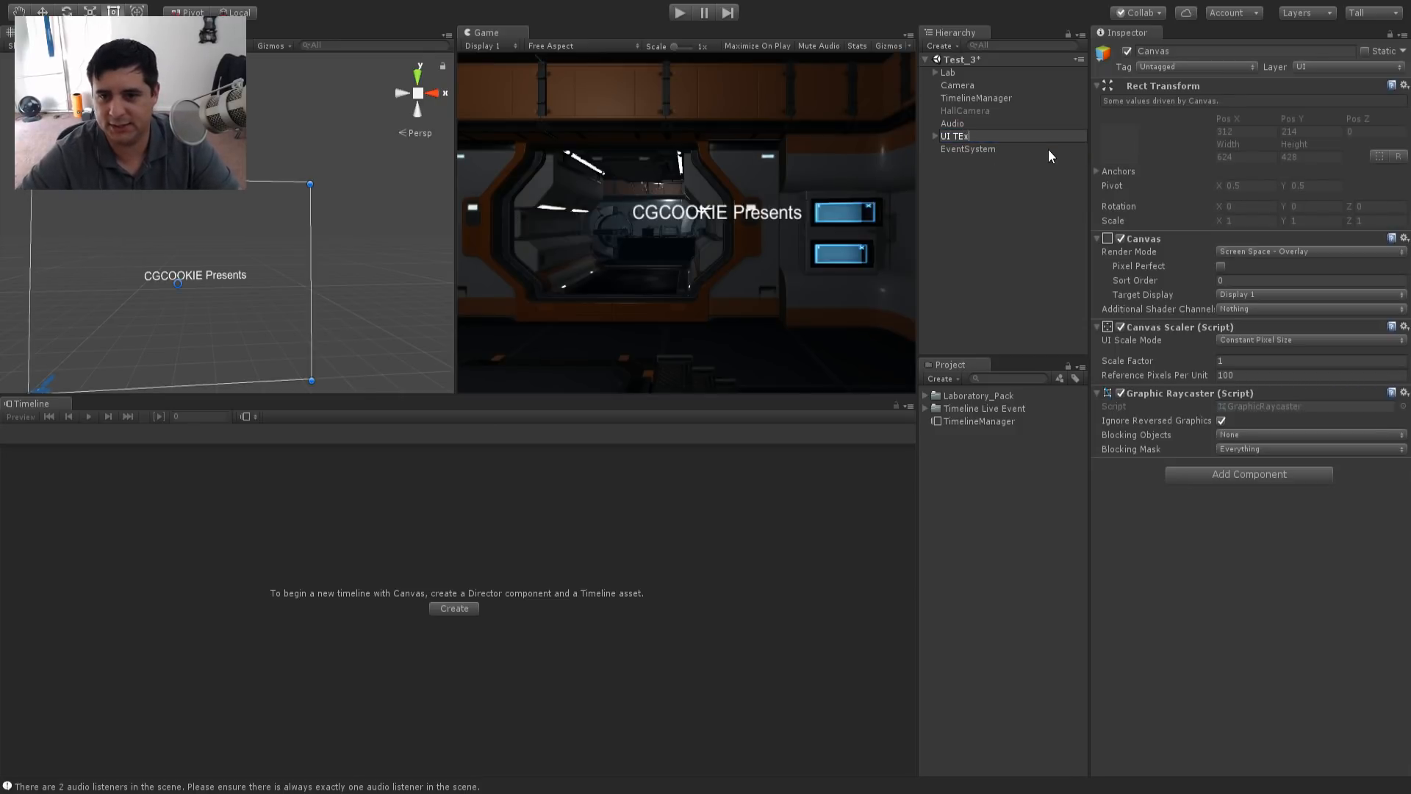
key("Return")
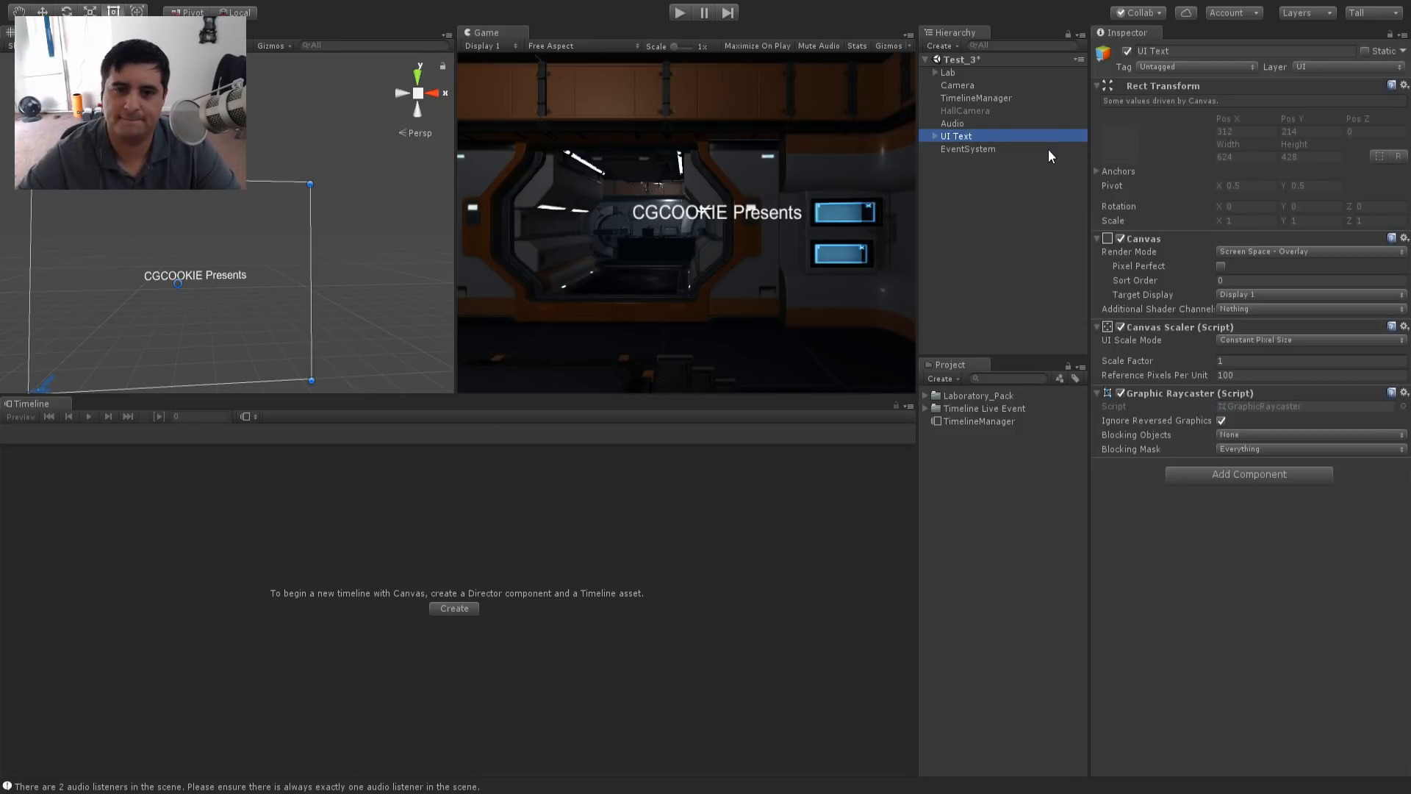
- Add an activation track for UI Text to TimelineManager's timeline and place it inside the First Sequence group
left_click(977, 99)
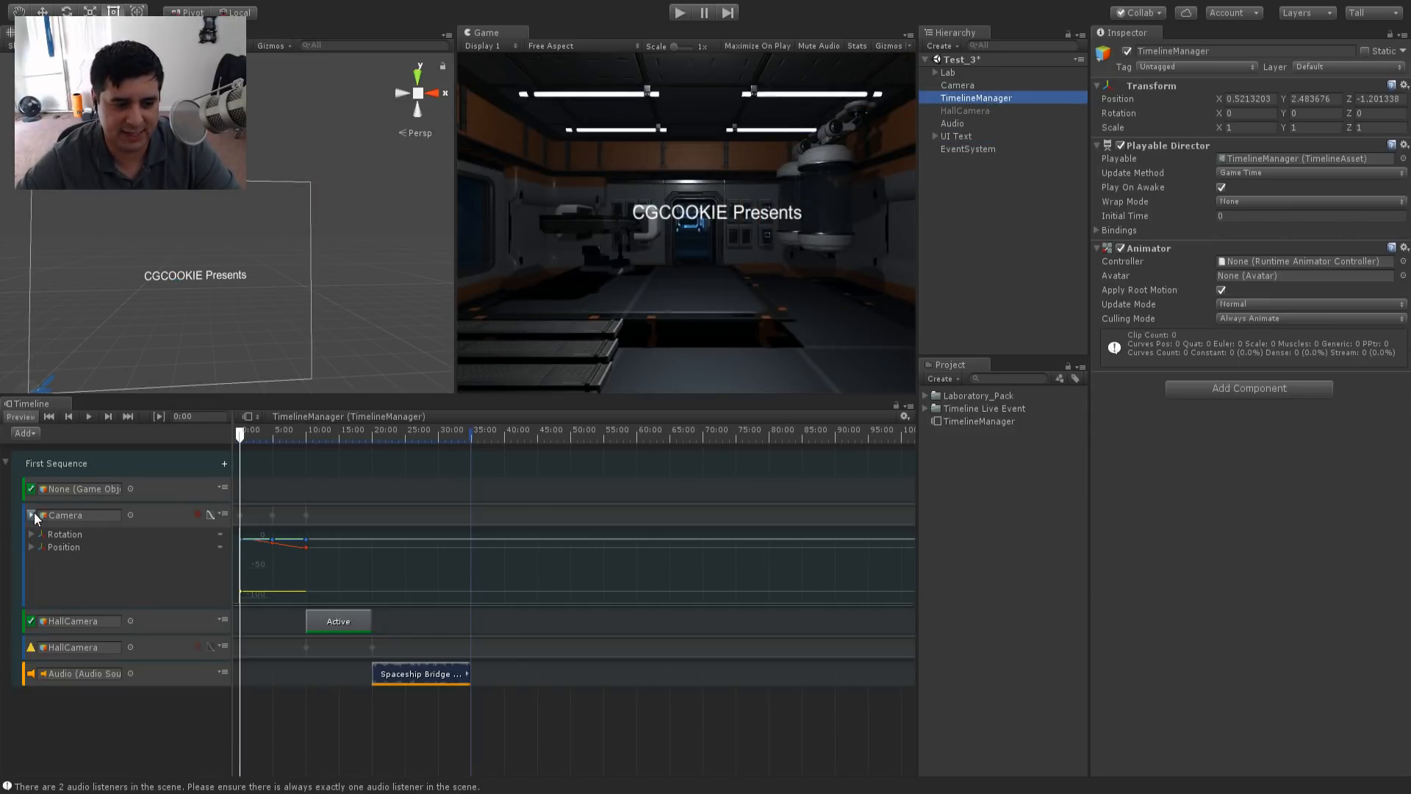
left_click(210, 514)
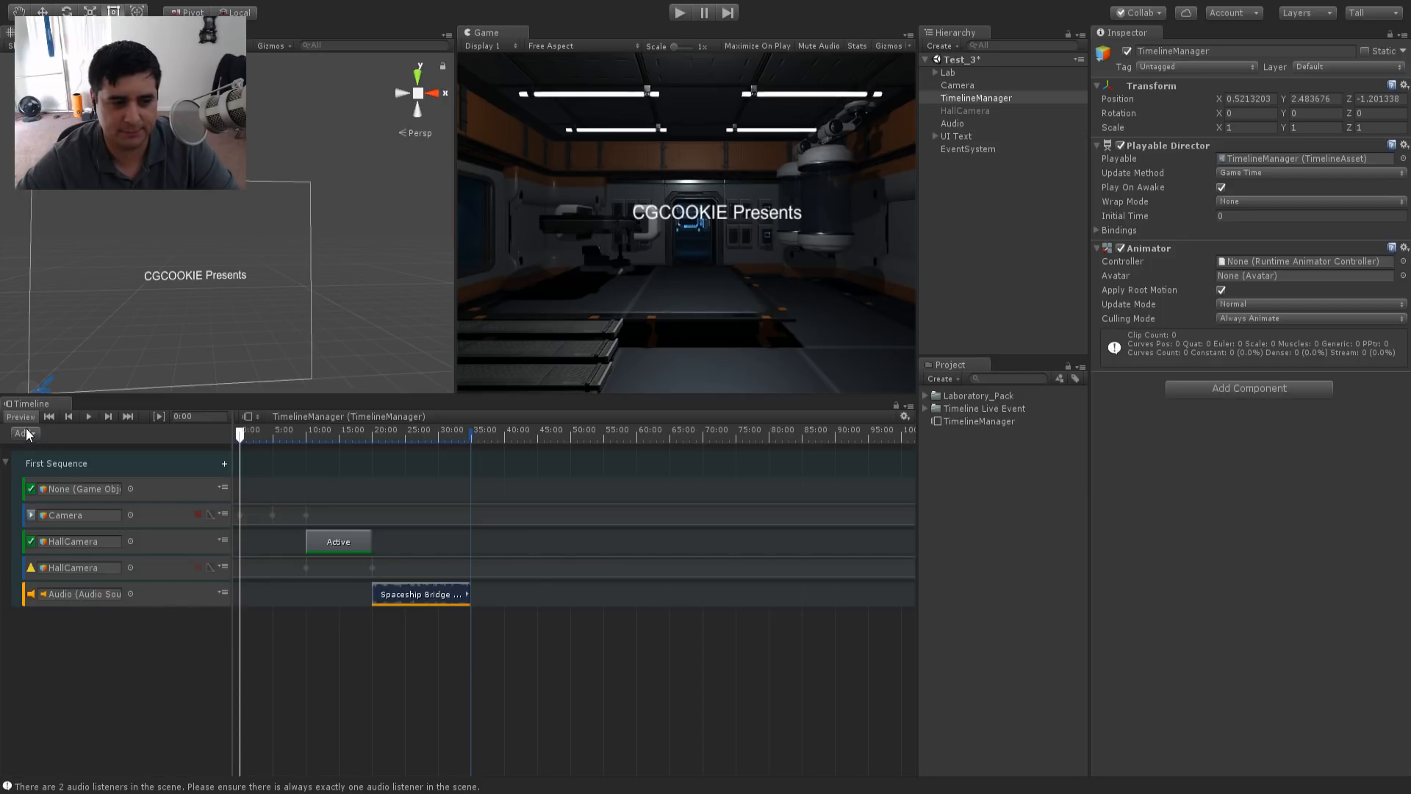
left_click(73, 461)
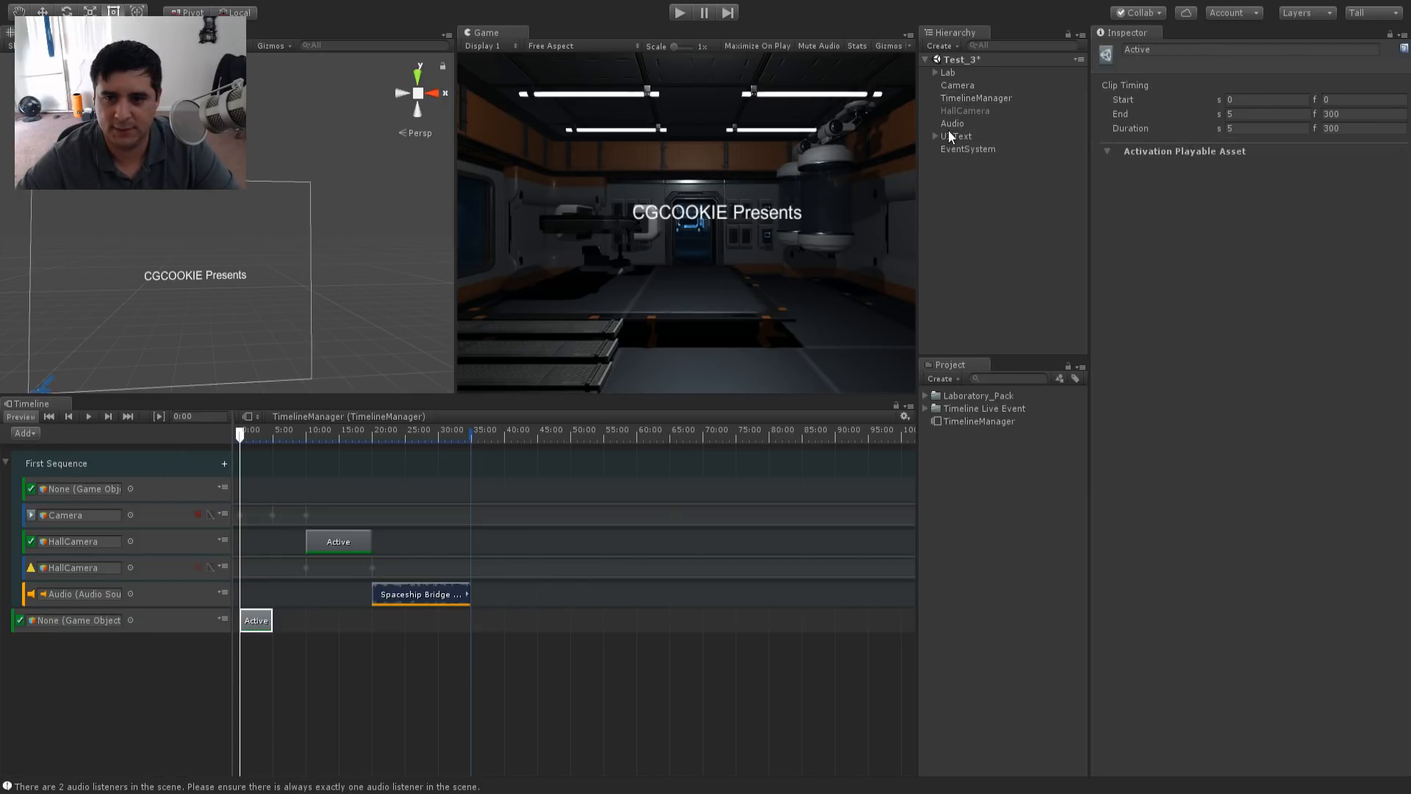
left_click_drag(956, 136, 61, 624)
left_click_drag(163, 623, 165, 601)
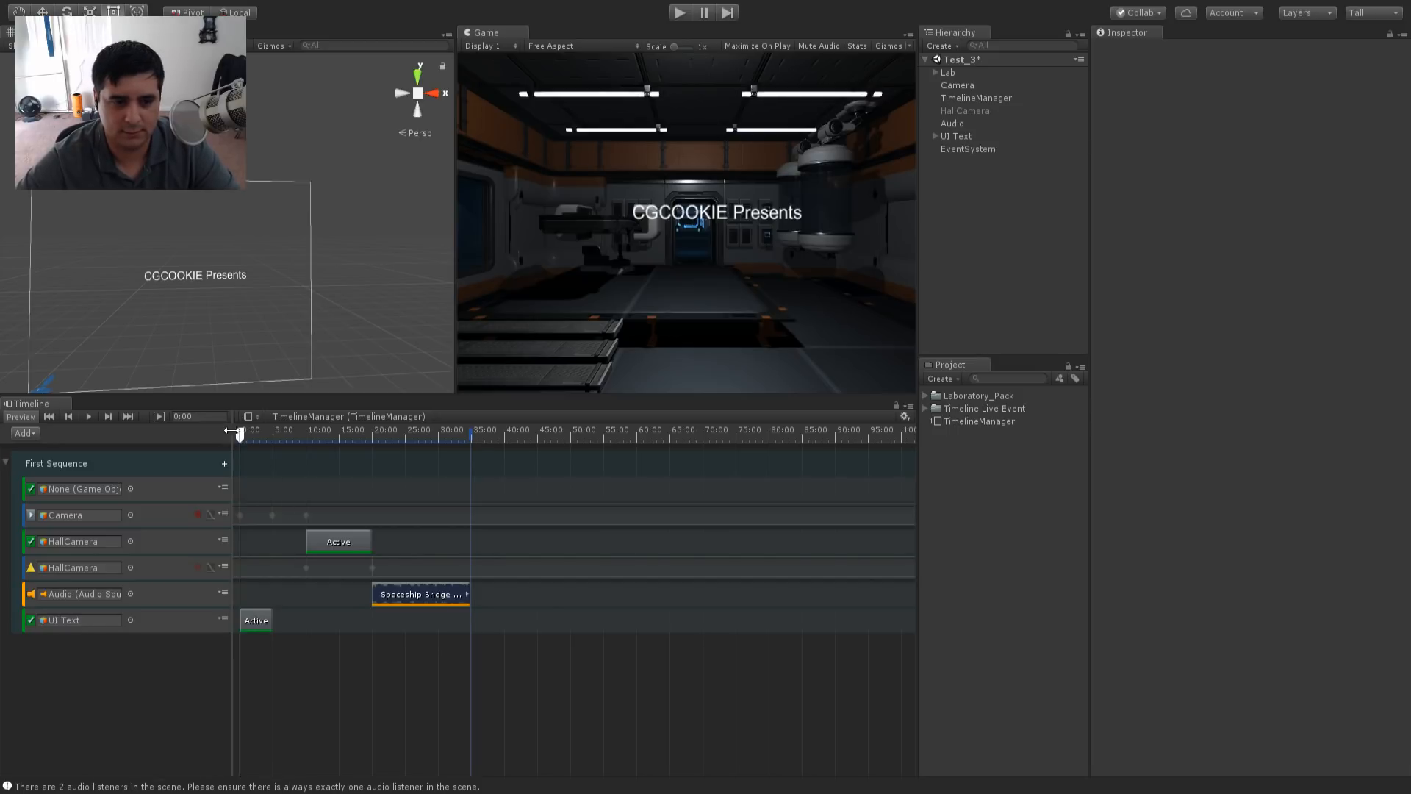
- Time the UI Text activation clip to run from about 5 to about 20 seconds and scrub the timeline past its end
left_click_drag(262, 622, 295, 632)
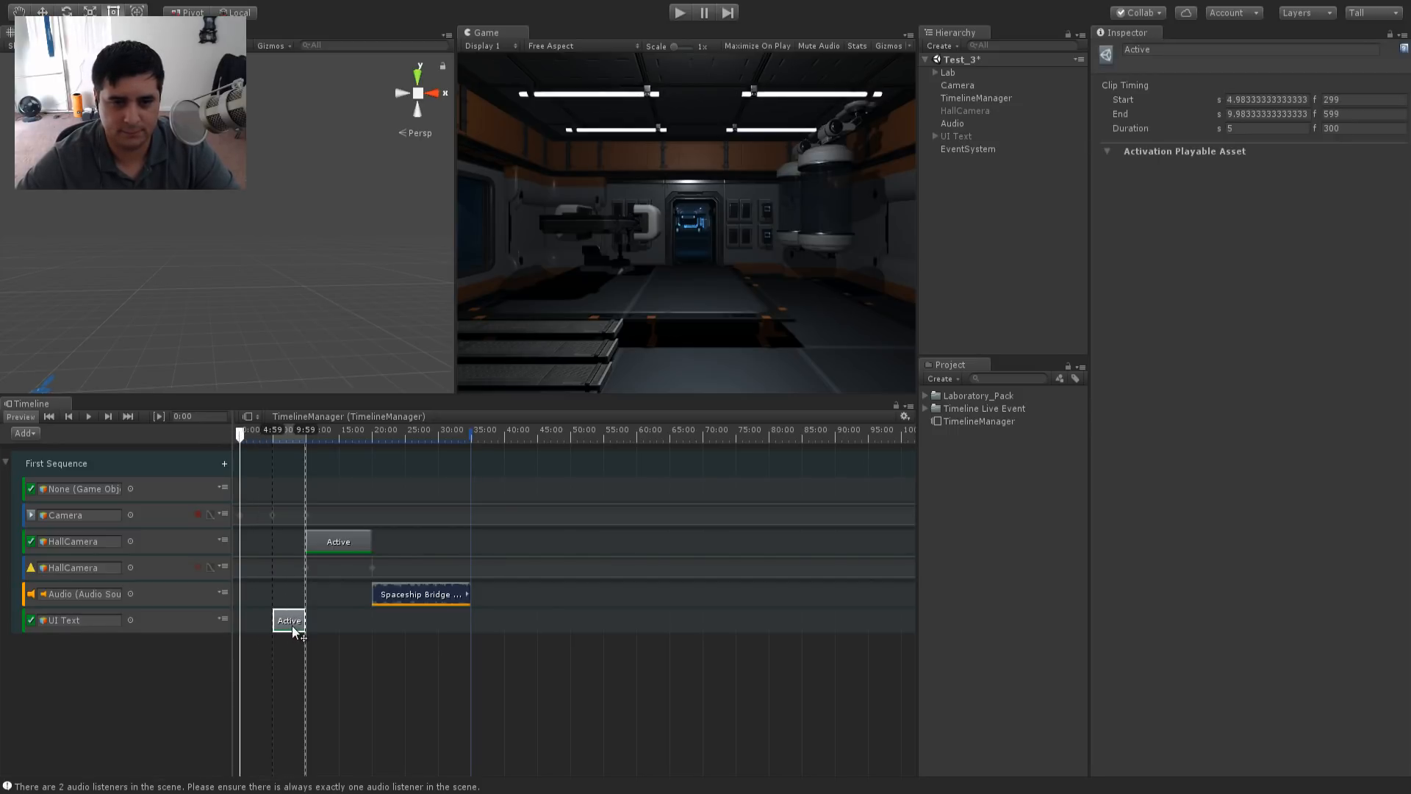
left_click_drag(245, 435, 264, 459)
left_click_drag(301, 619, 372, 637)
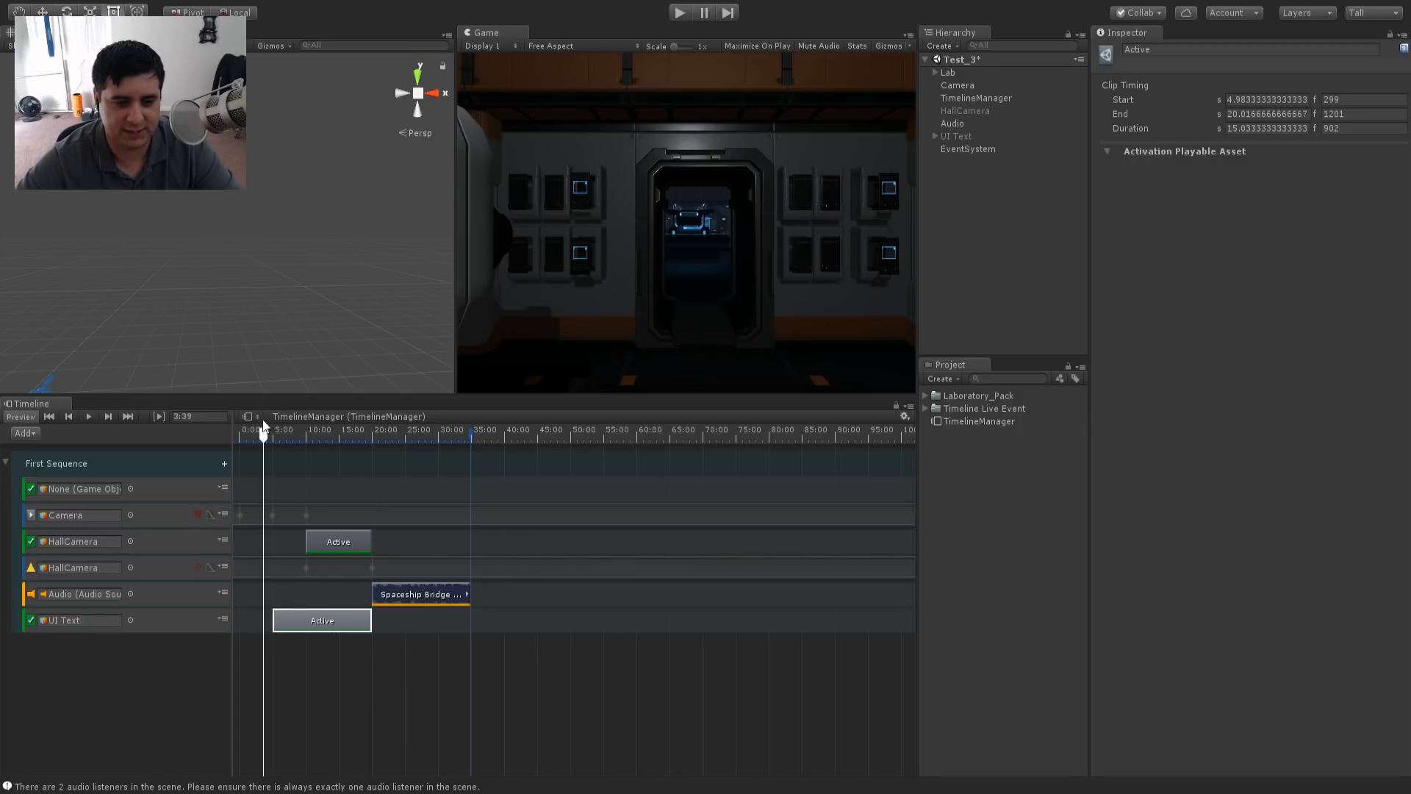
left_click_drag(265, 426, 383, 494)
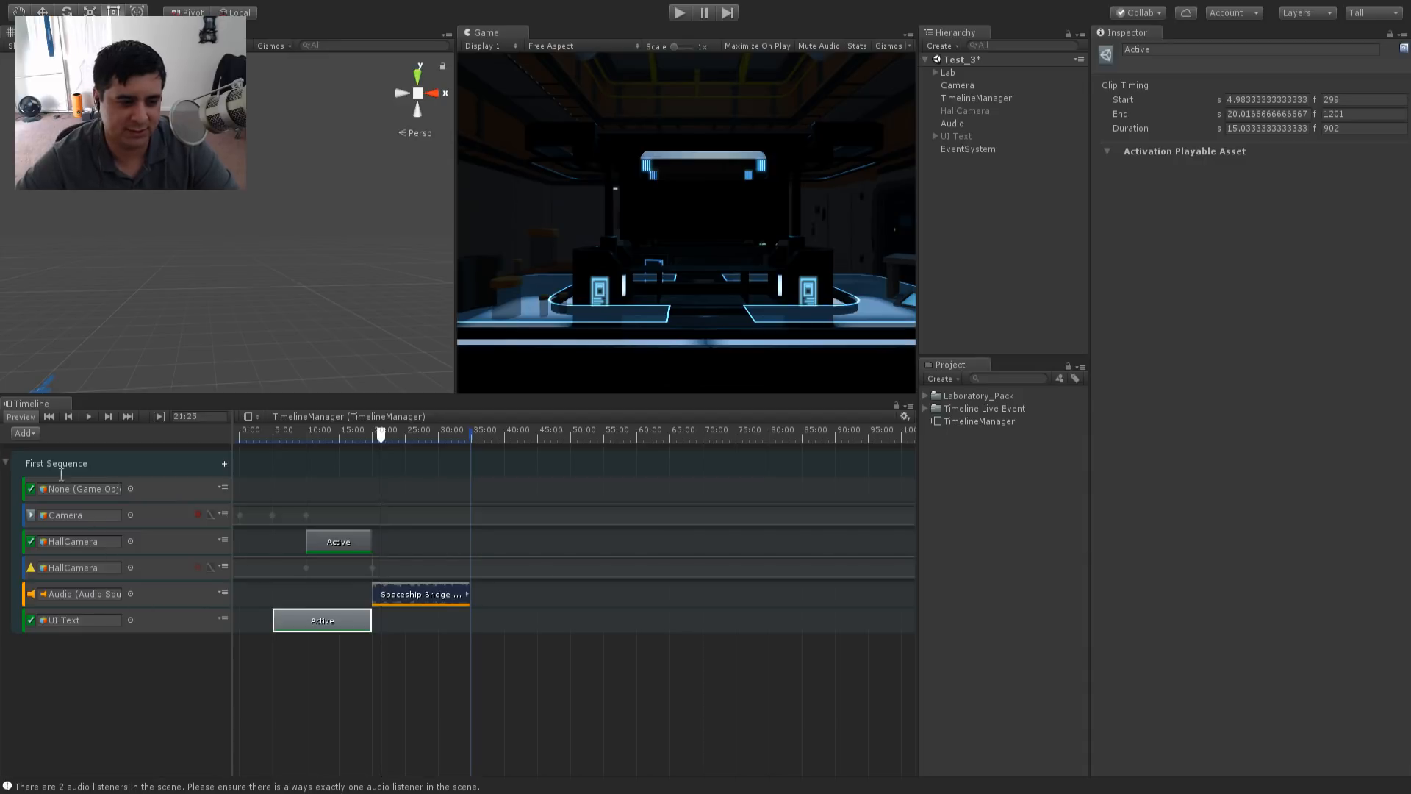
- Add an animation track to the timeline and an Animator component to the UI Text object
left_click(108, 483)
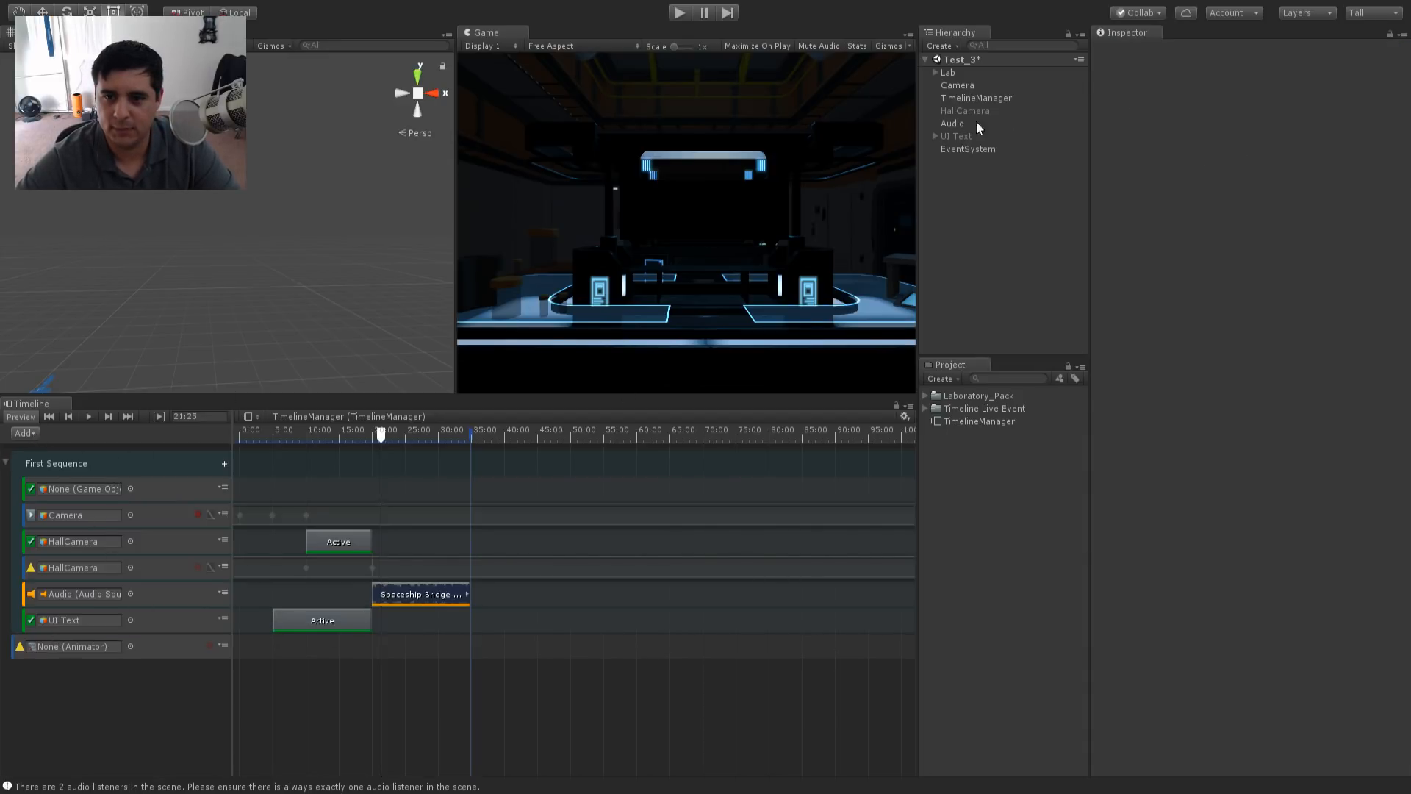
left_click(953, 136)
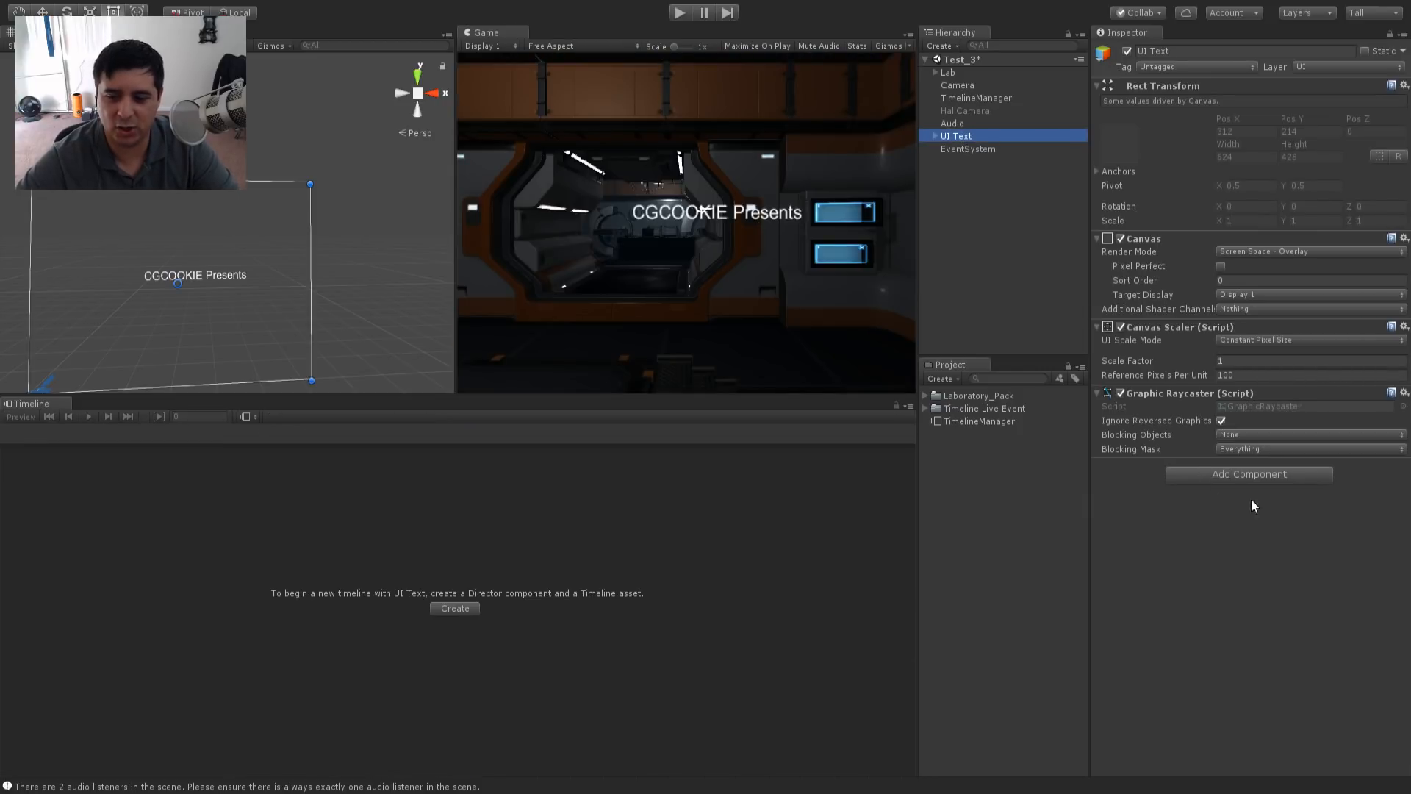
left_click(1238, 478)
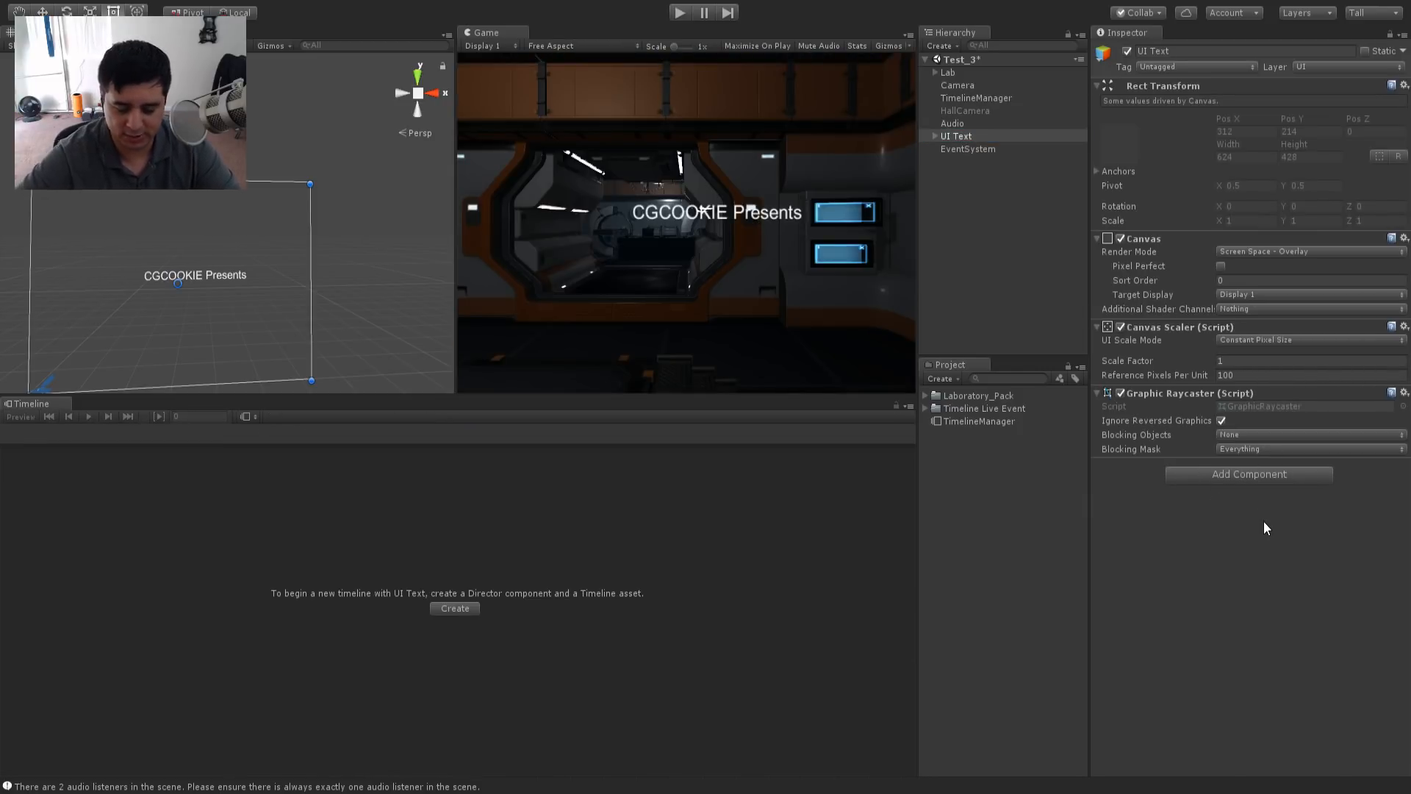
left_click(1236, 552)
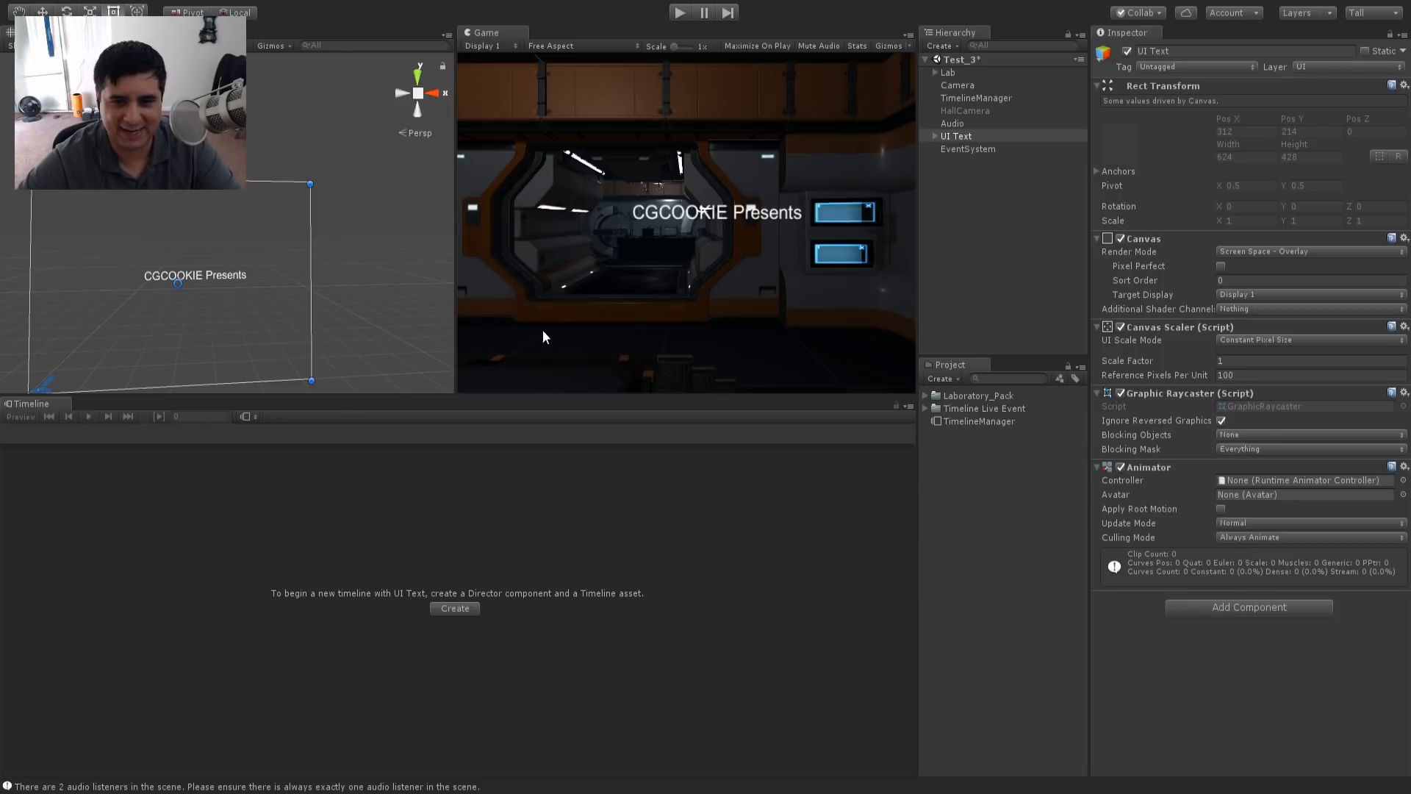
- Move the empty animation track into the First Sequence group and bind UI Text to it
left_click(967, 98)
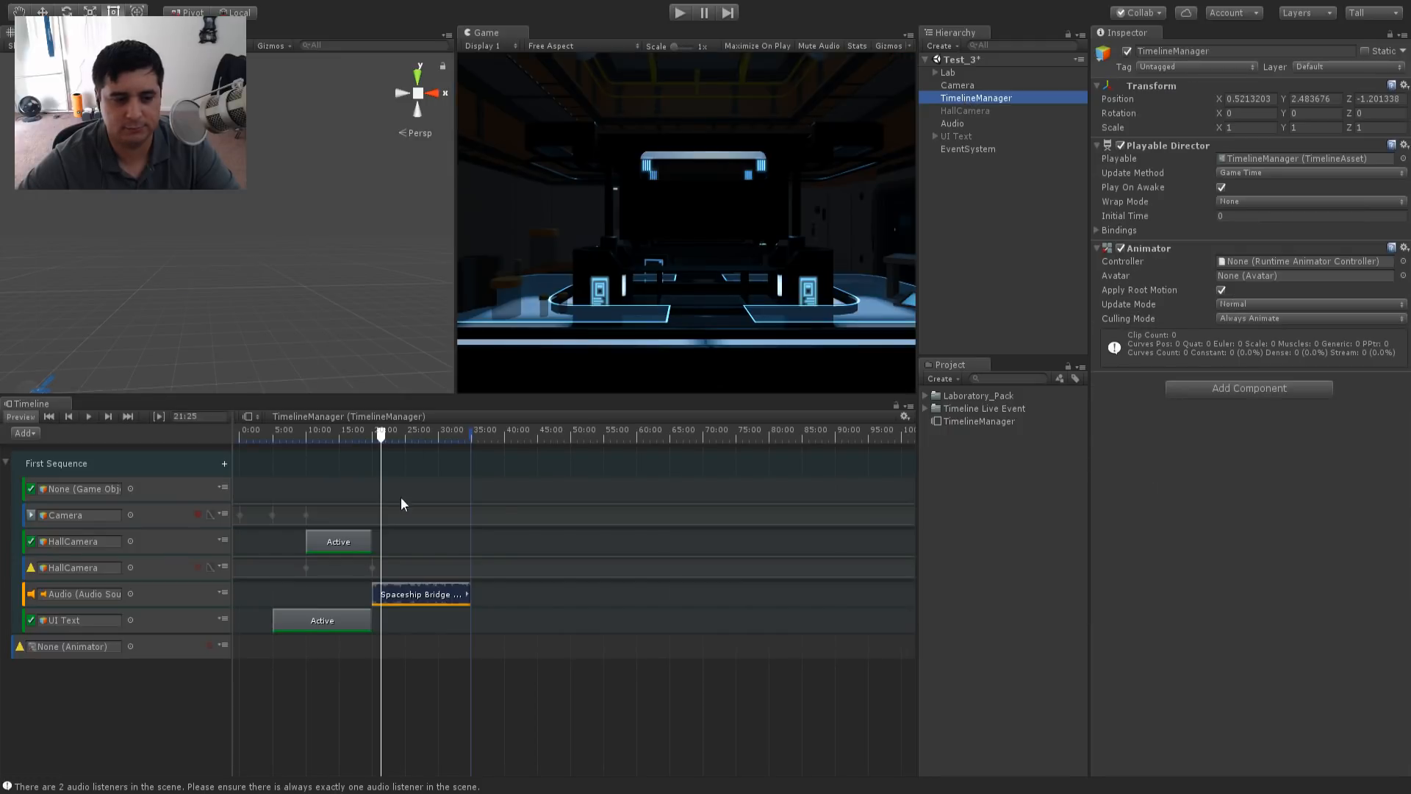
left_click(155, 648)
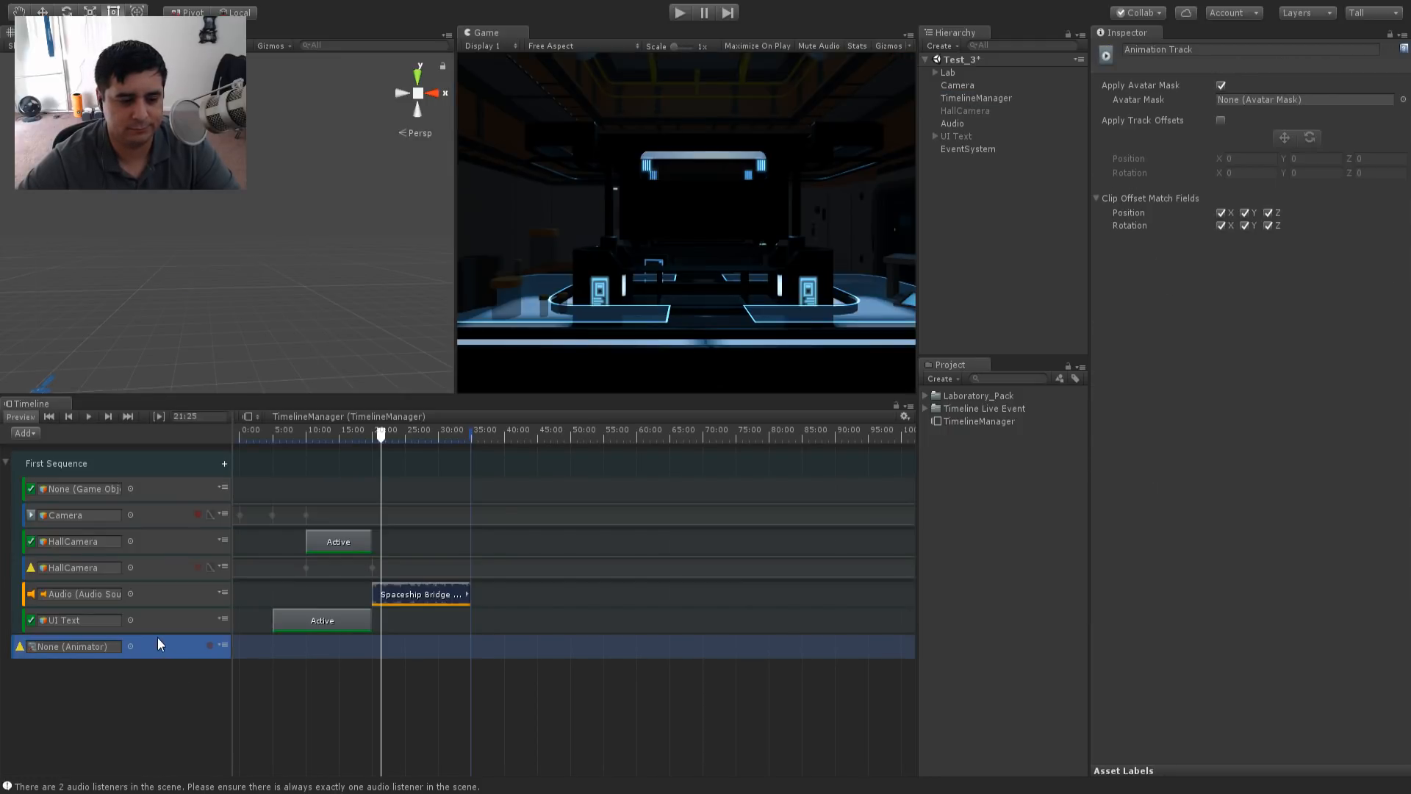
mouse_move(158, 645)
left_mouse_down()
mouse_move(158, 616)
mouse_move(158, 659)
left_mouse_up()
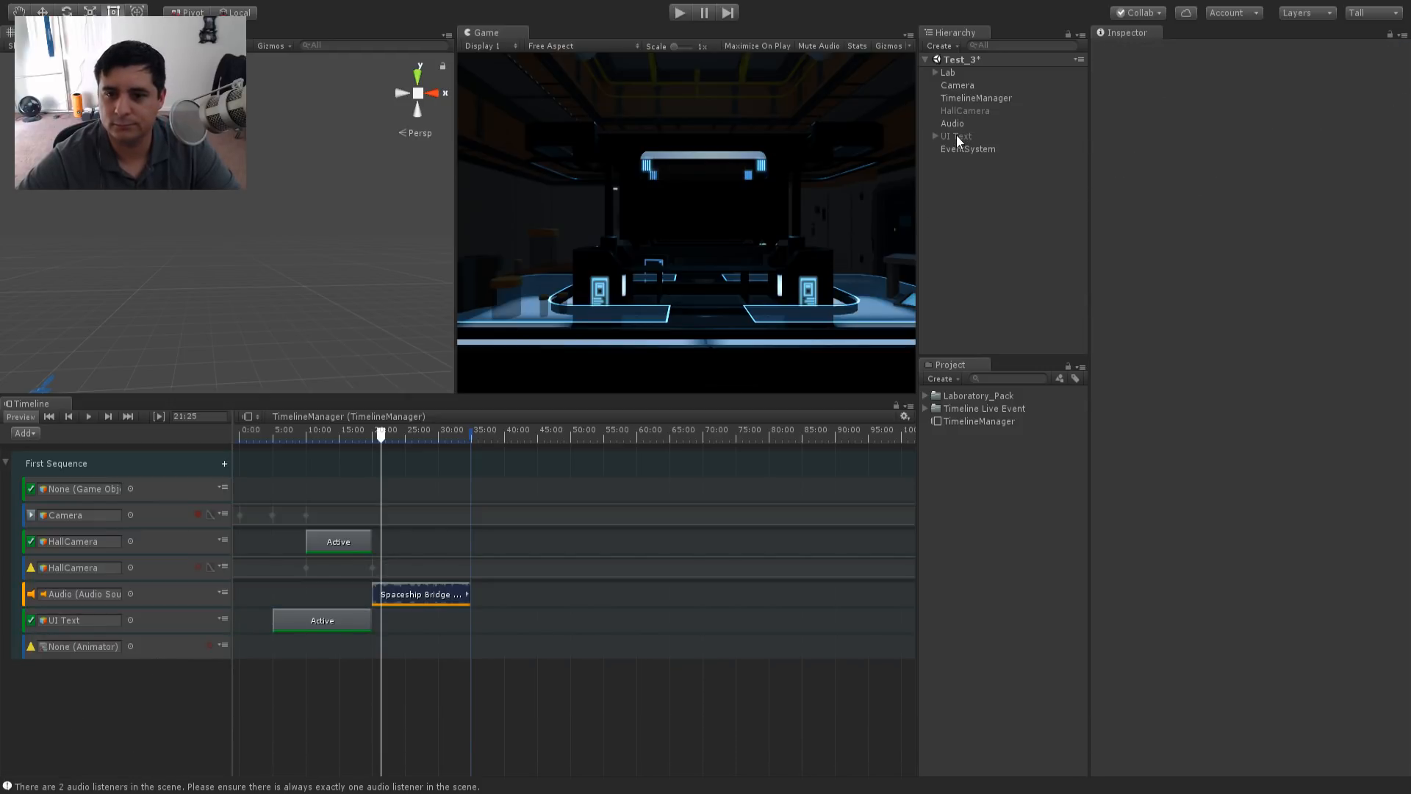
left_click_drag(956, 135, 65, 646)
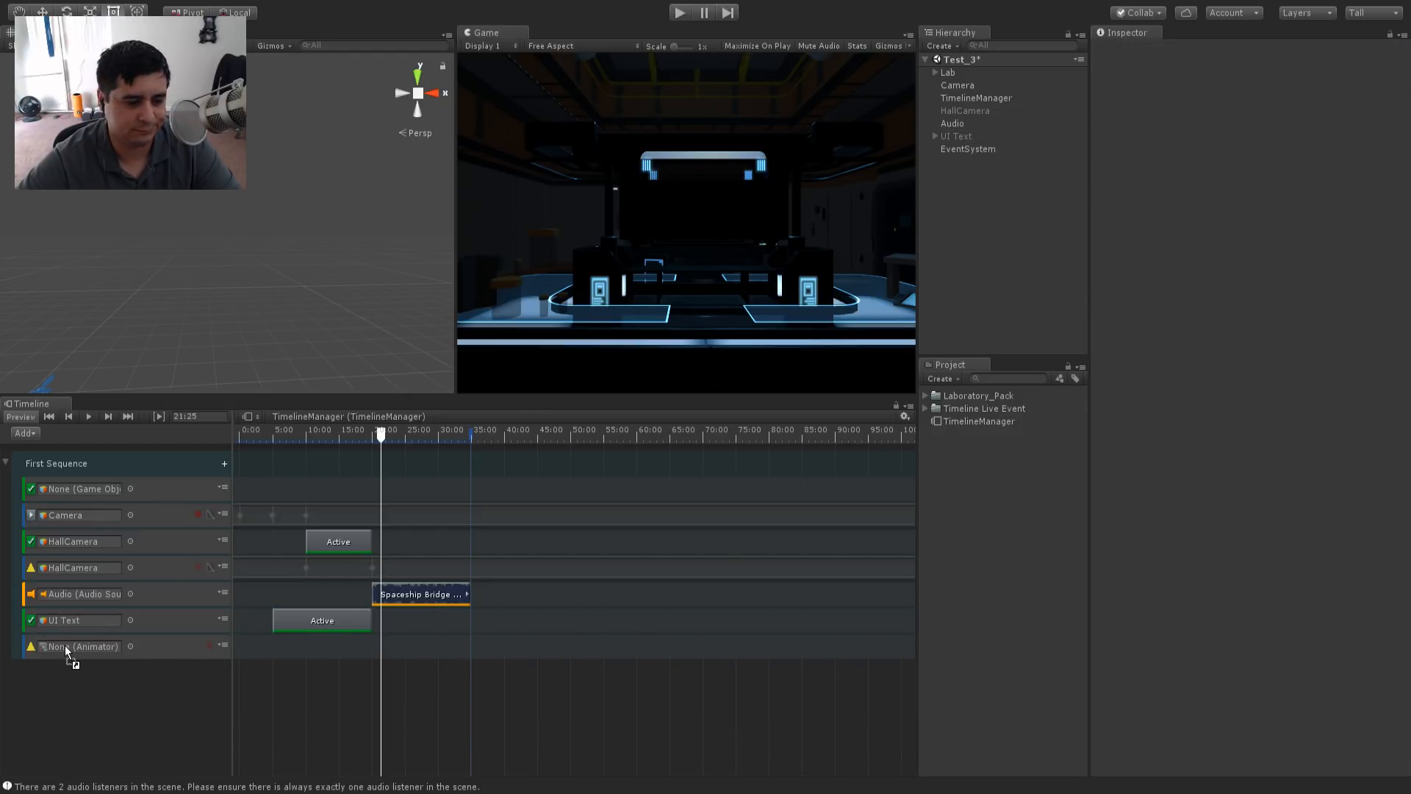
- Start recording on the UI Text animation track at about 5 seconds and key the Text object's color with an alpha of 0
left_click_drag(381, 434, 273, 468)
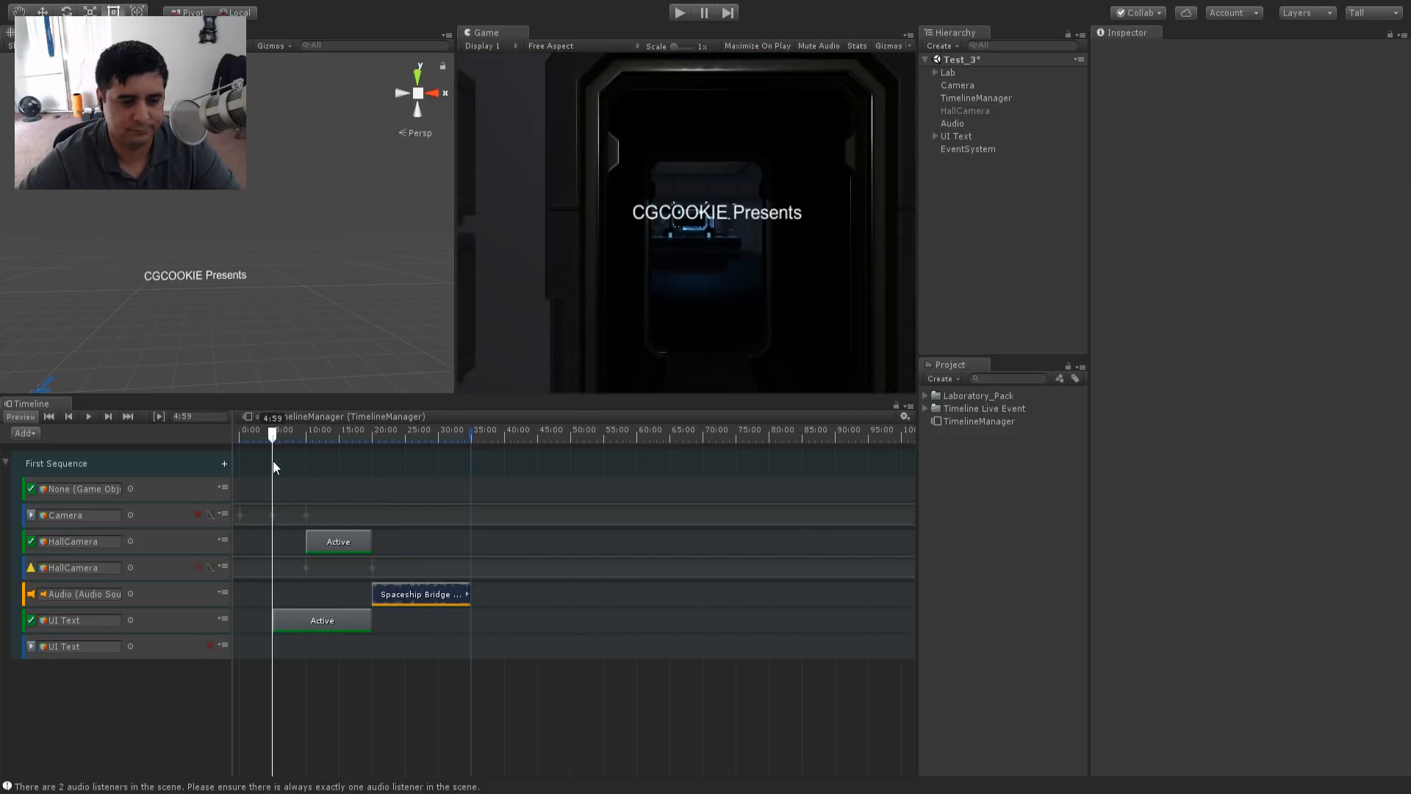
left_click(210, 644)
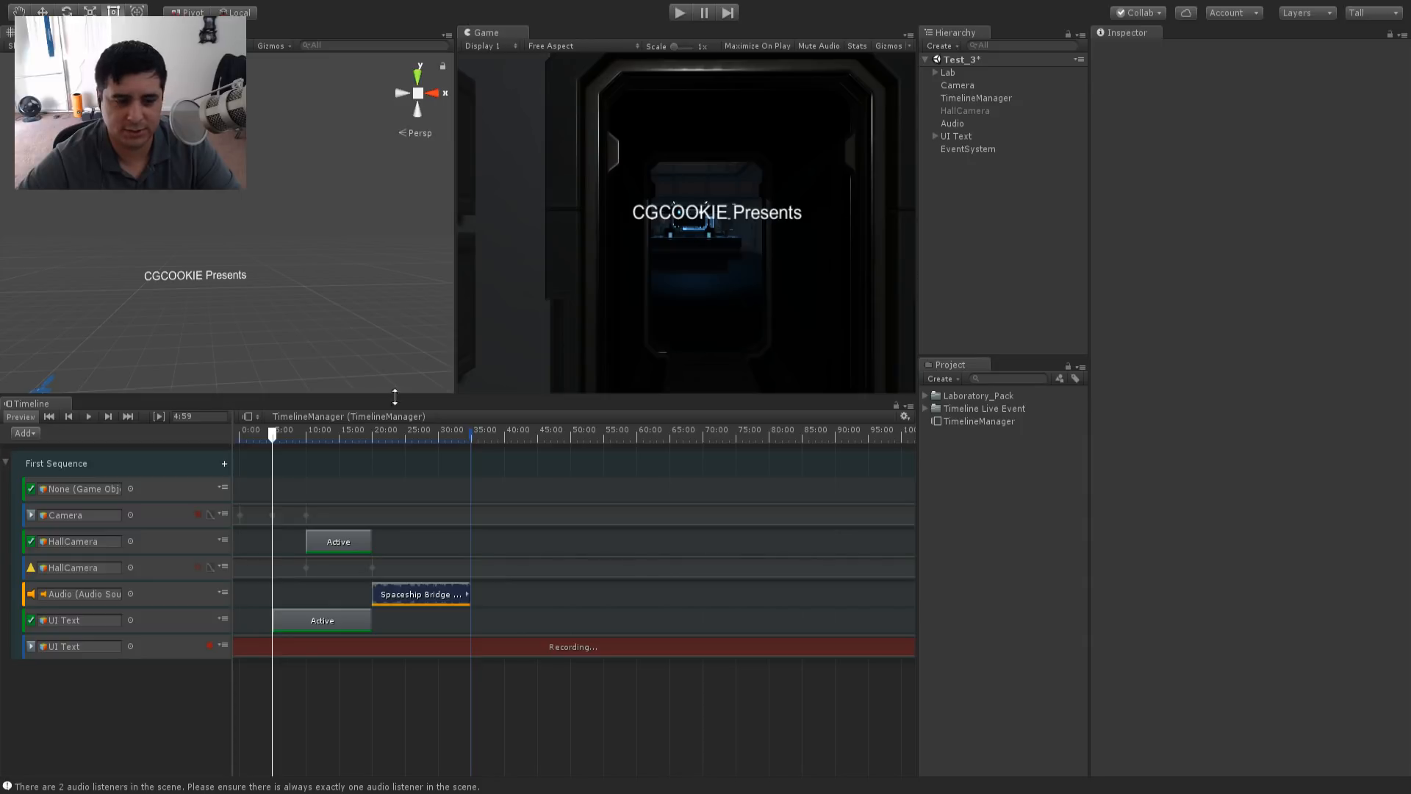
left_click(935, 136)
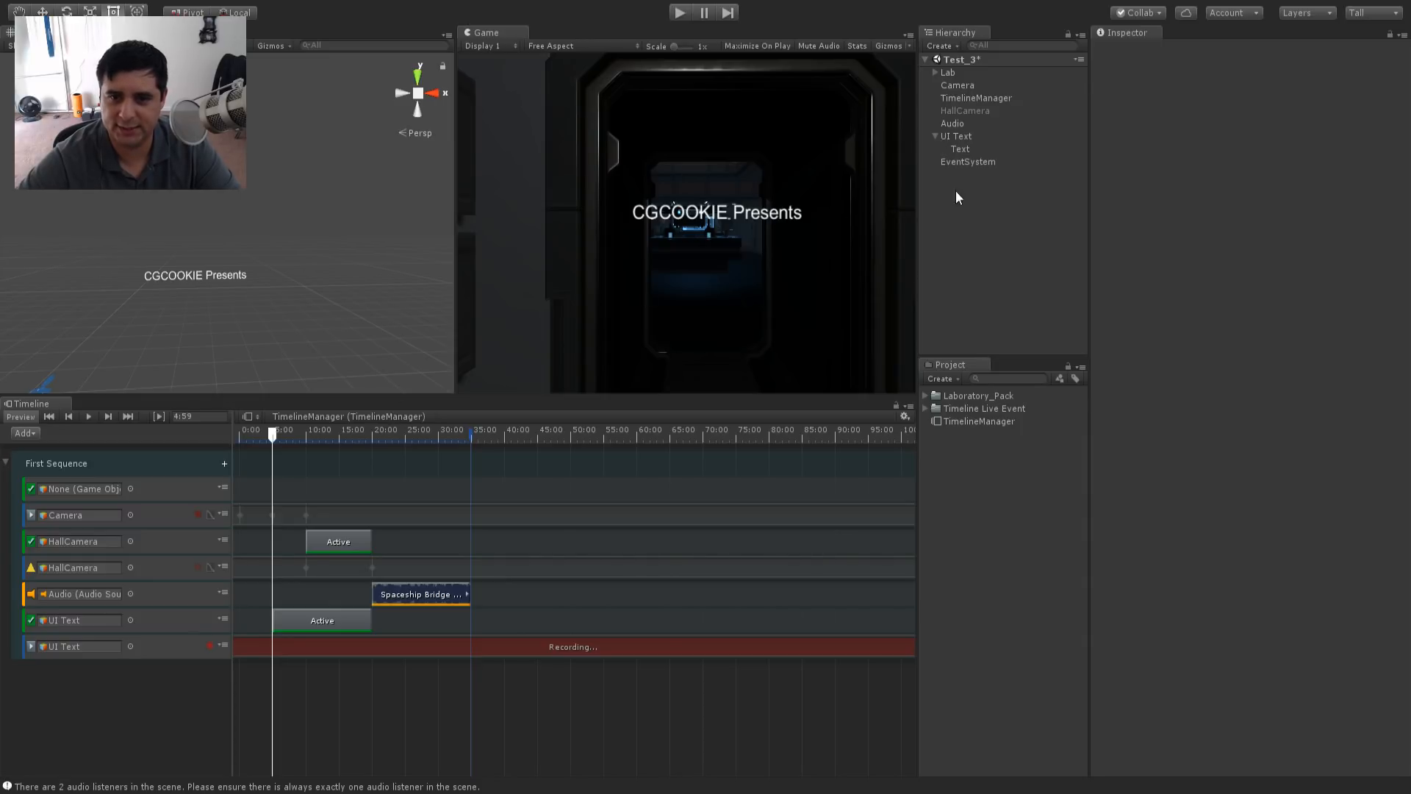
left_click(958, 150)
left_click(1307, 469)
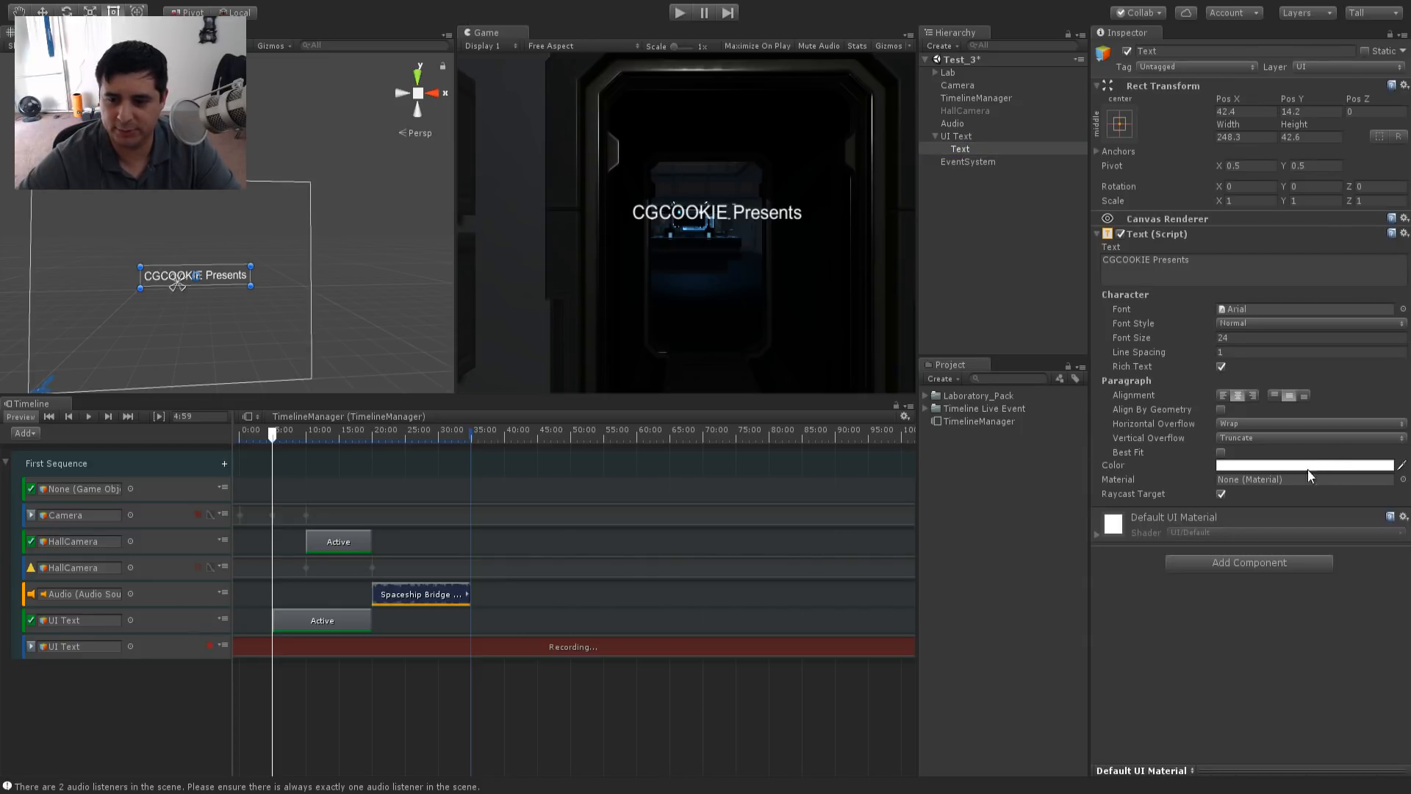
left_click_drag(216, 284, 60, 280)
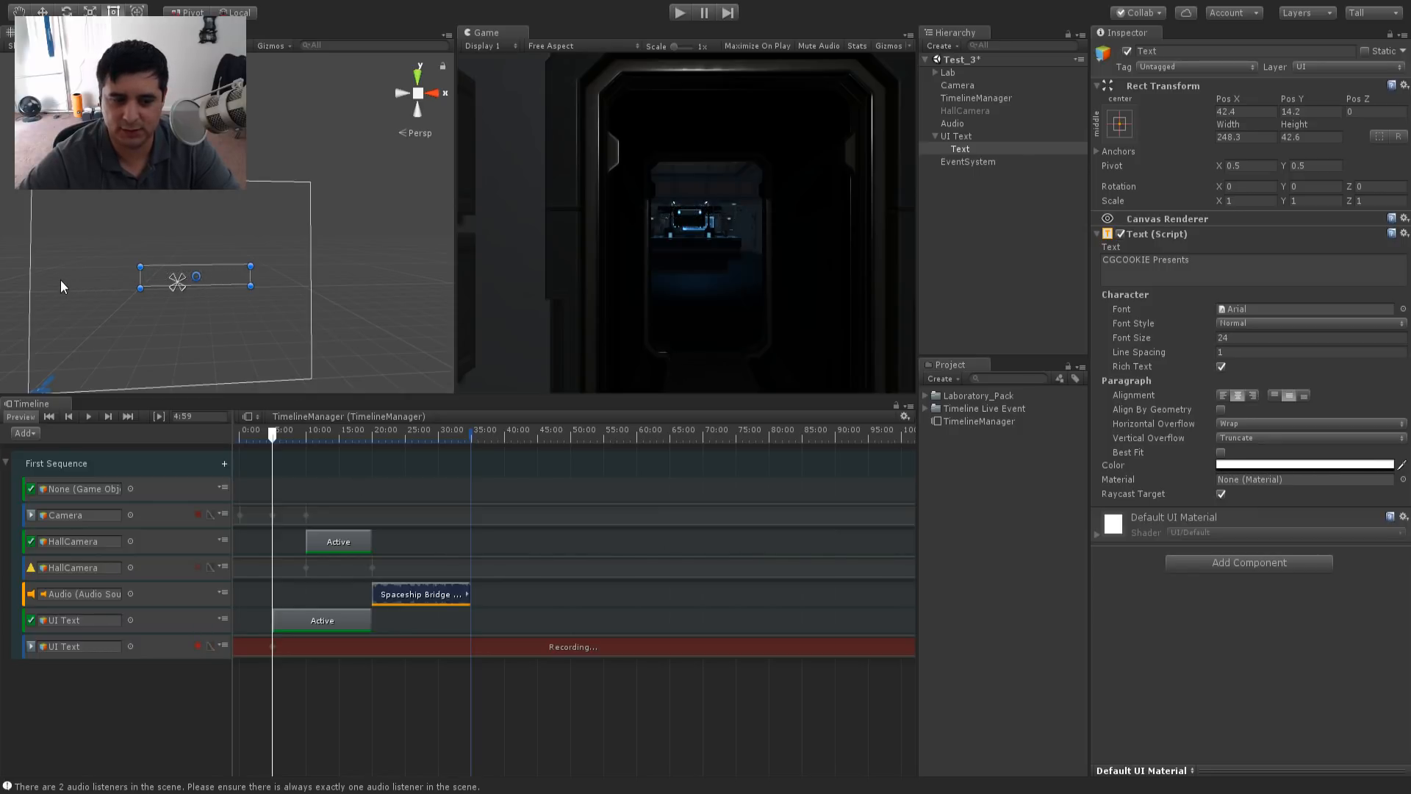
left_click(254, 15)
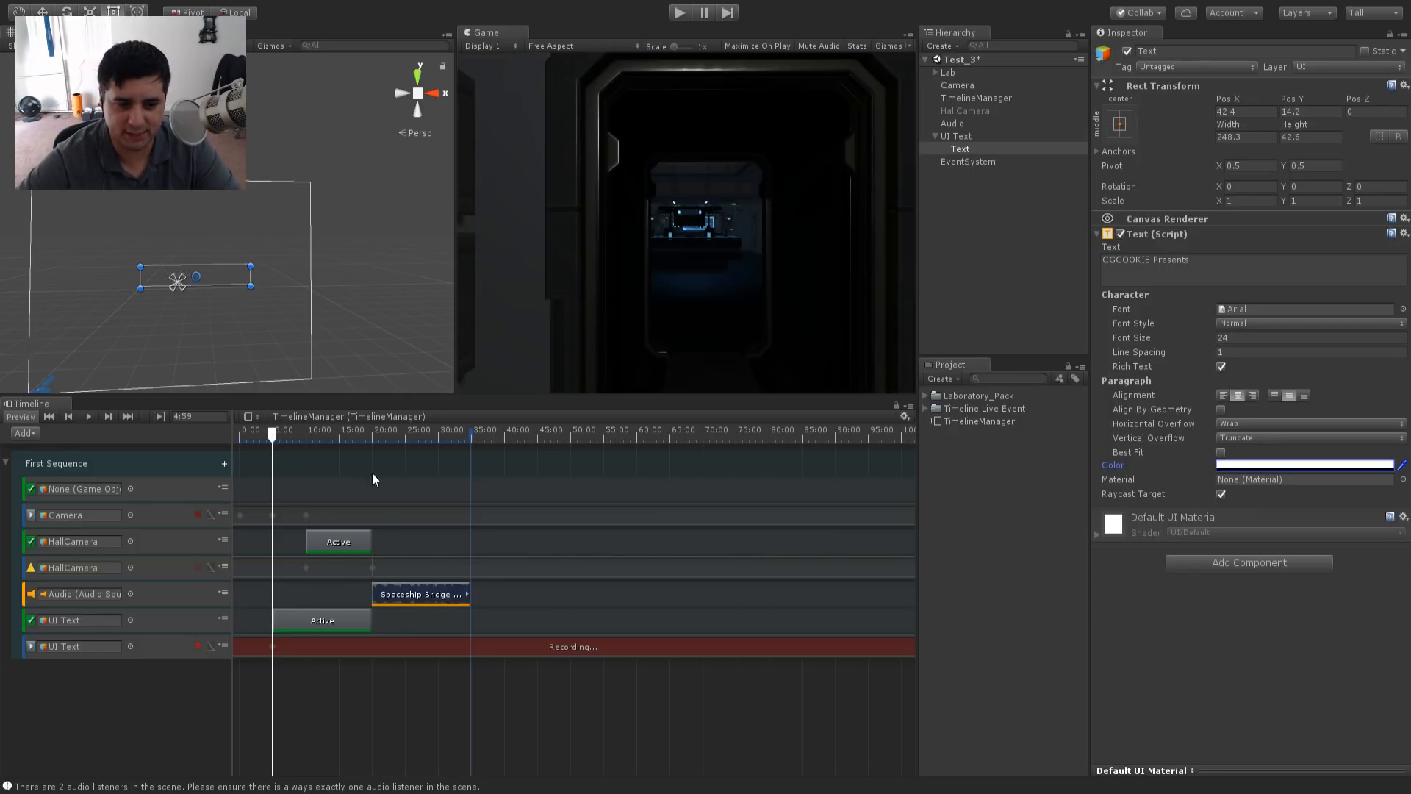
- Key the Text color at full opacity at about 20 seconds and extend the UI Text activation clip to about 35 seconds
left_click(370, 434)
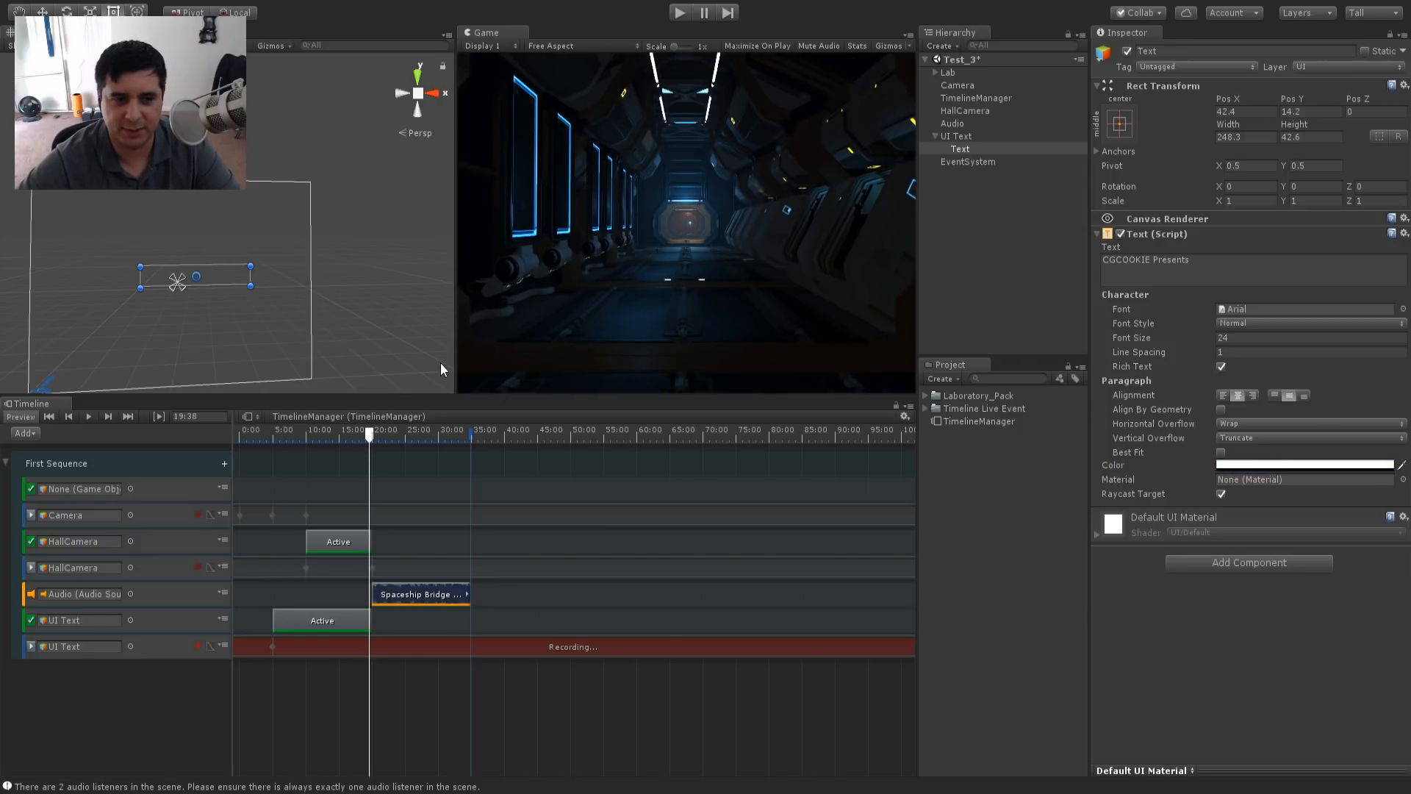
left_click_drag(113, 285, 251, 301)
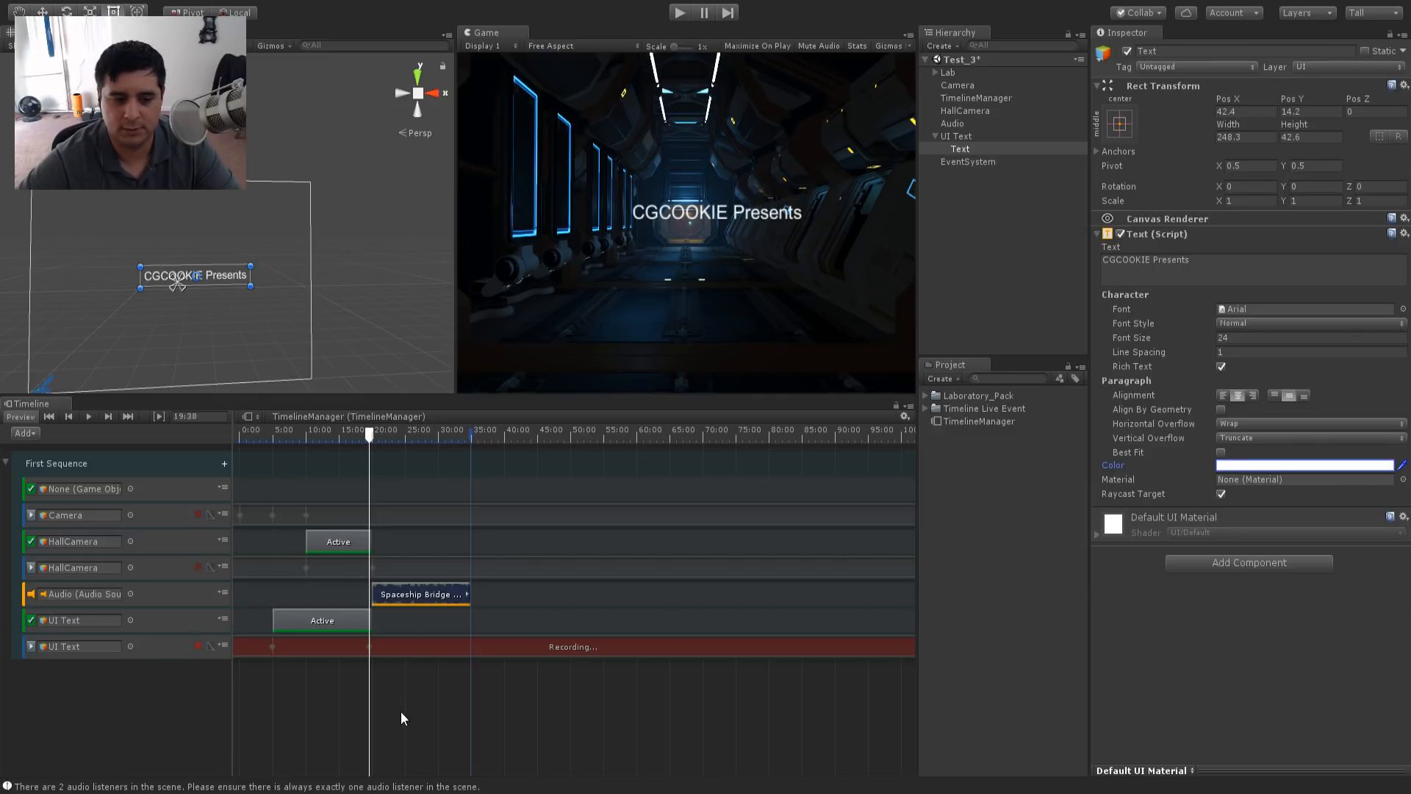
left_click_drag(370, 619, 471, 619)
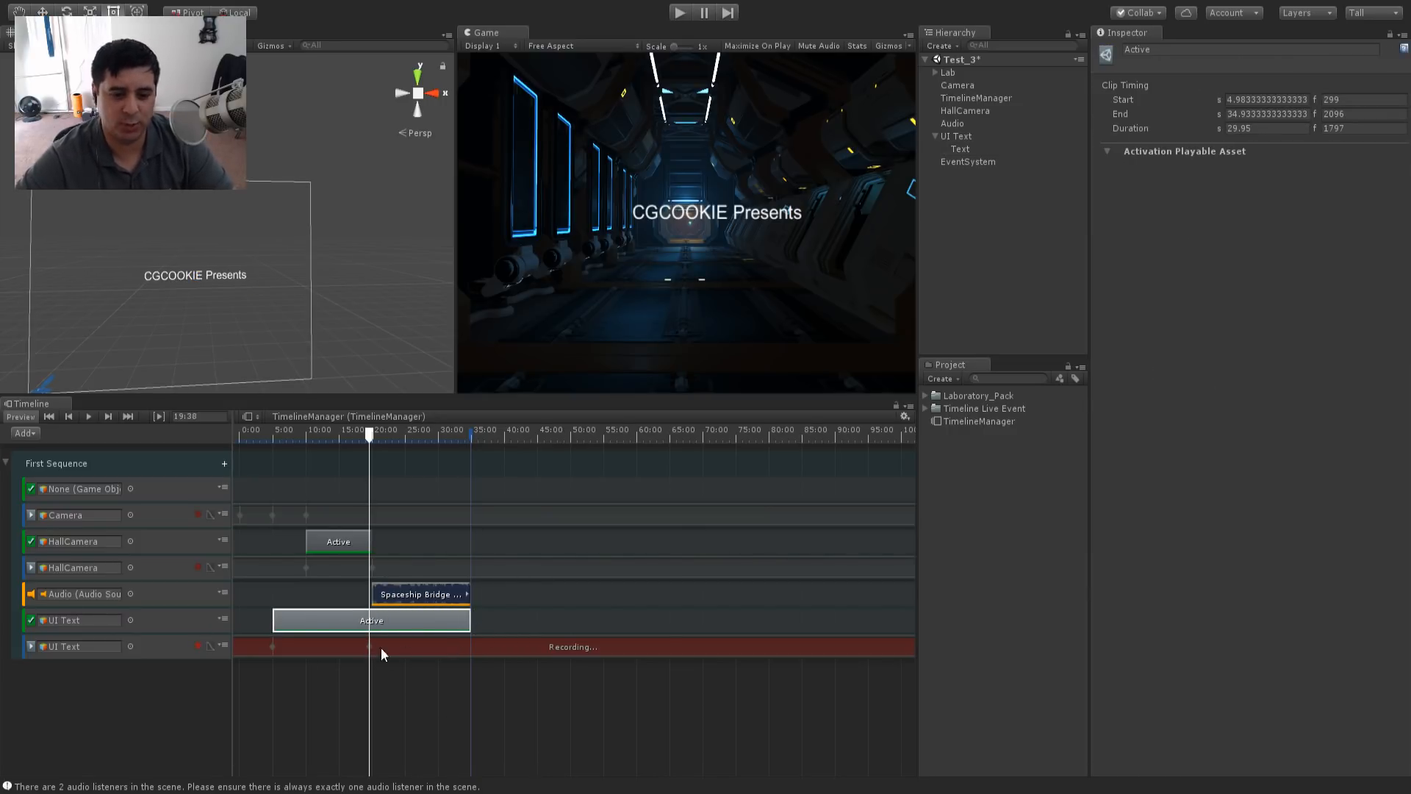
- Record another full-opacity color key for the Text object at about 30 seconds
left_click_drag(369, 443, 439, 439)
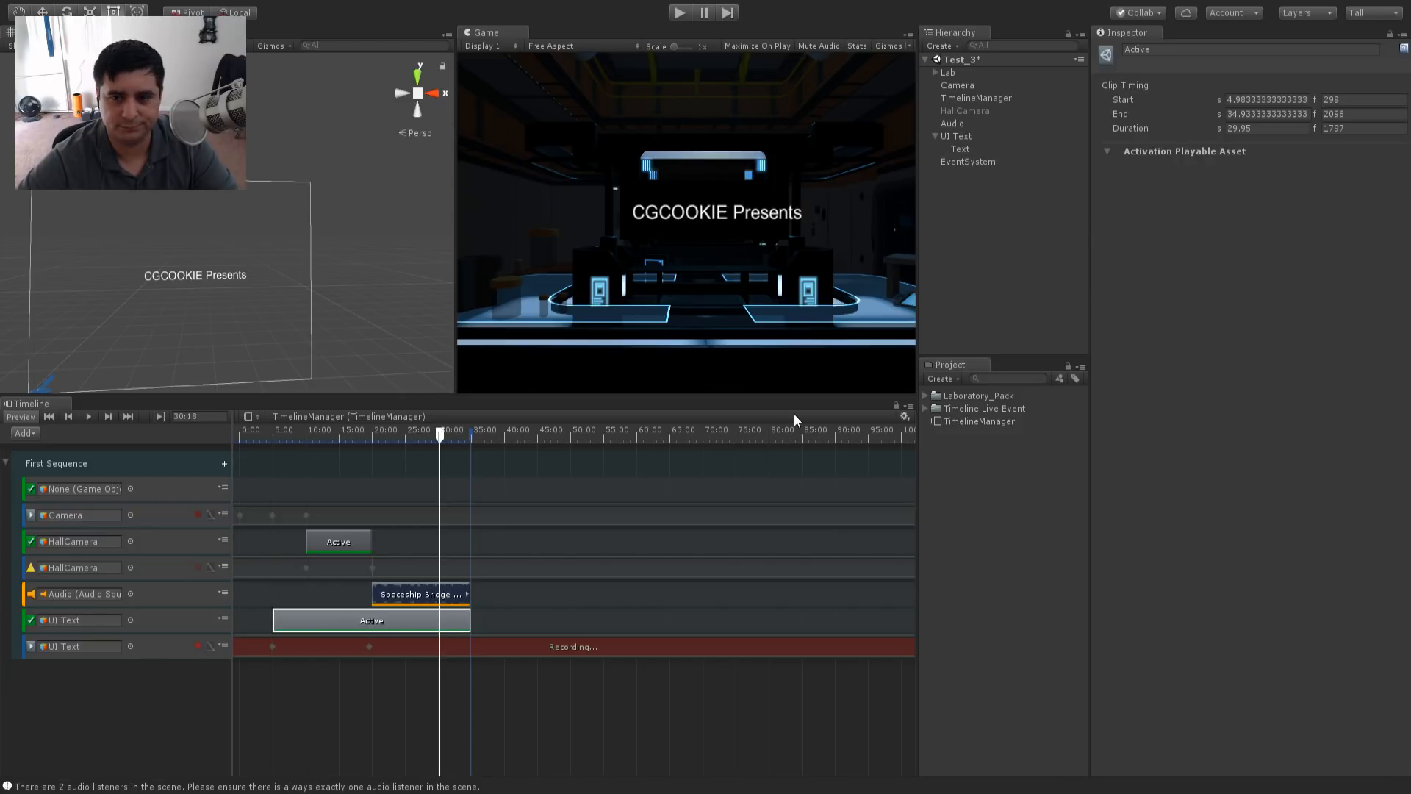
left_click(958, 152)
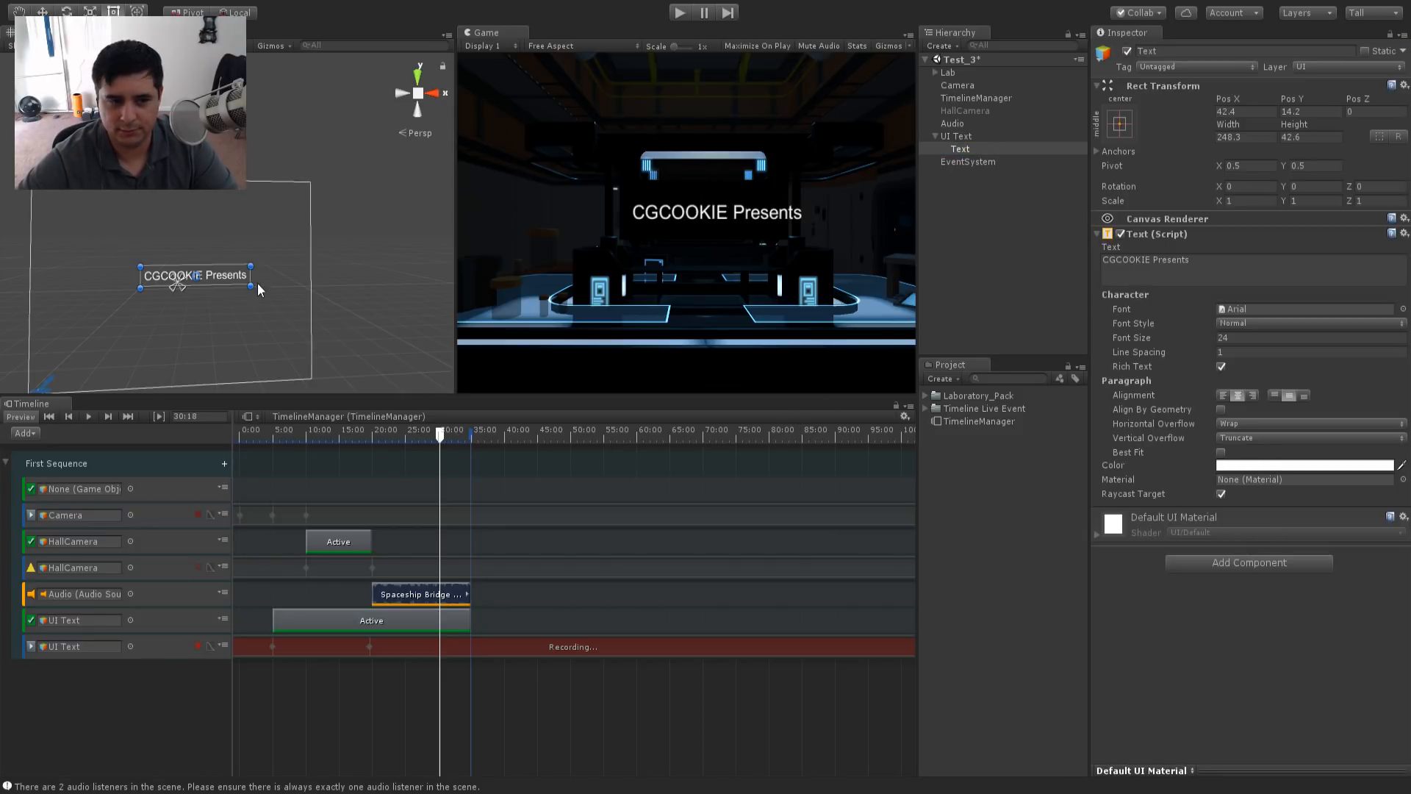
left_click_drag(223, 283, 288, 299)
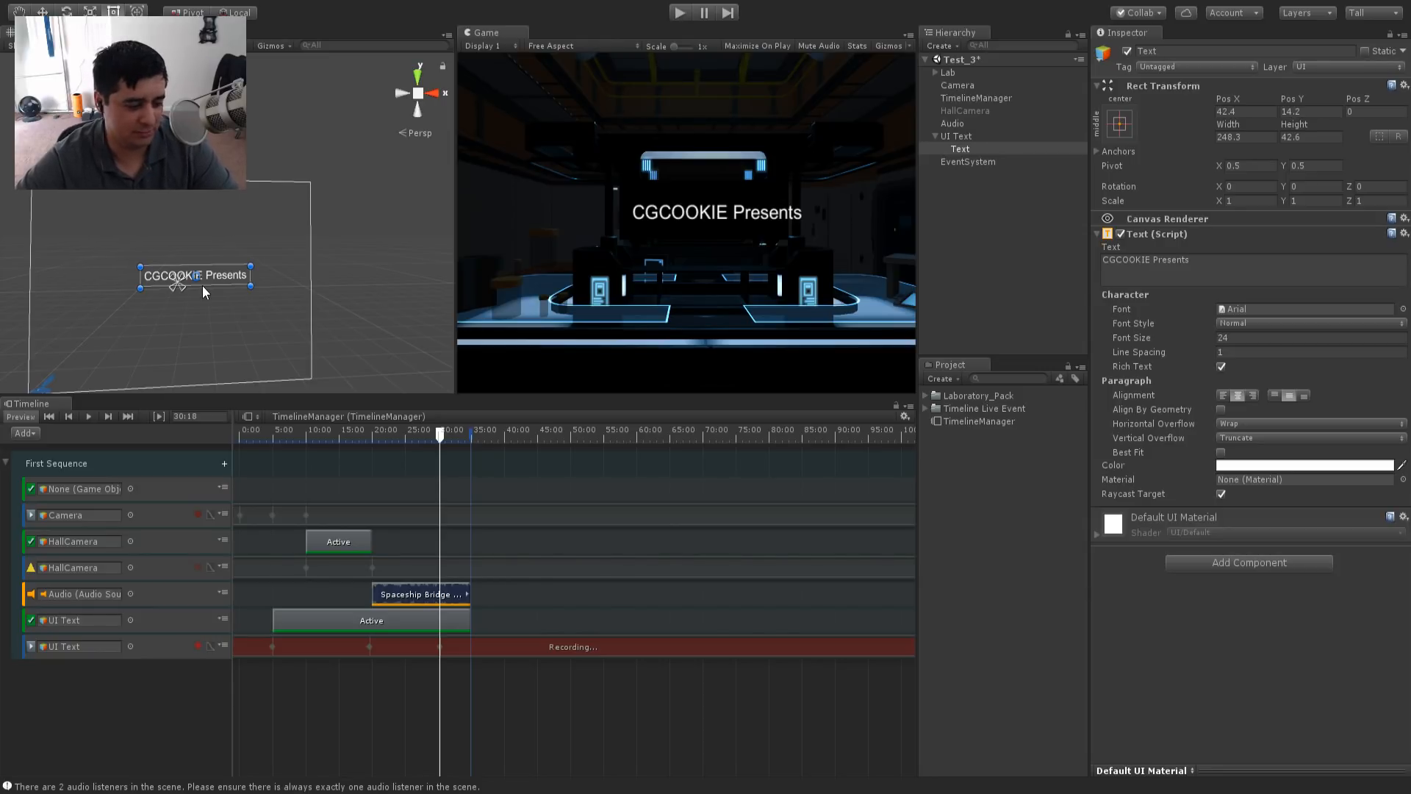
left_click(253, 11)
- Extend the UI Text activation clip to end at about 45 seconds, with the playhead at its end
left_click_drag(436, 438, 495, 545)
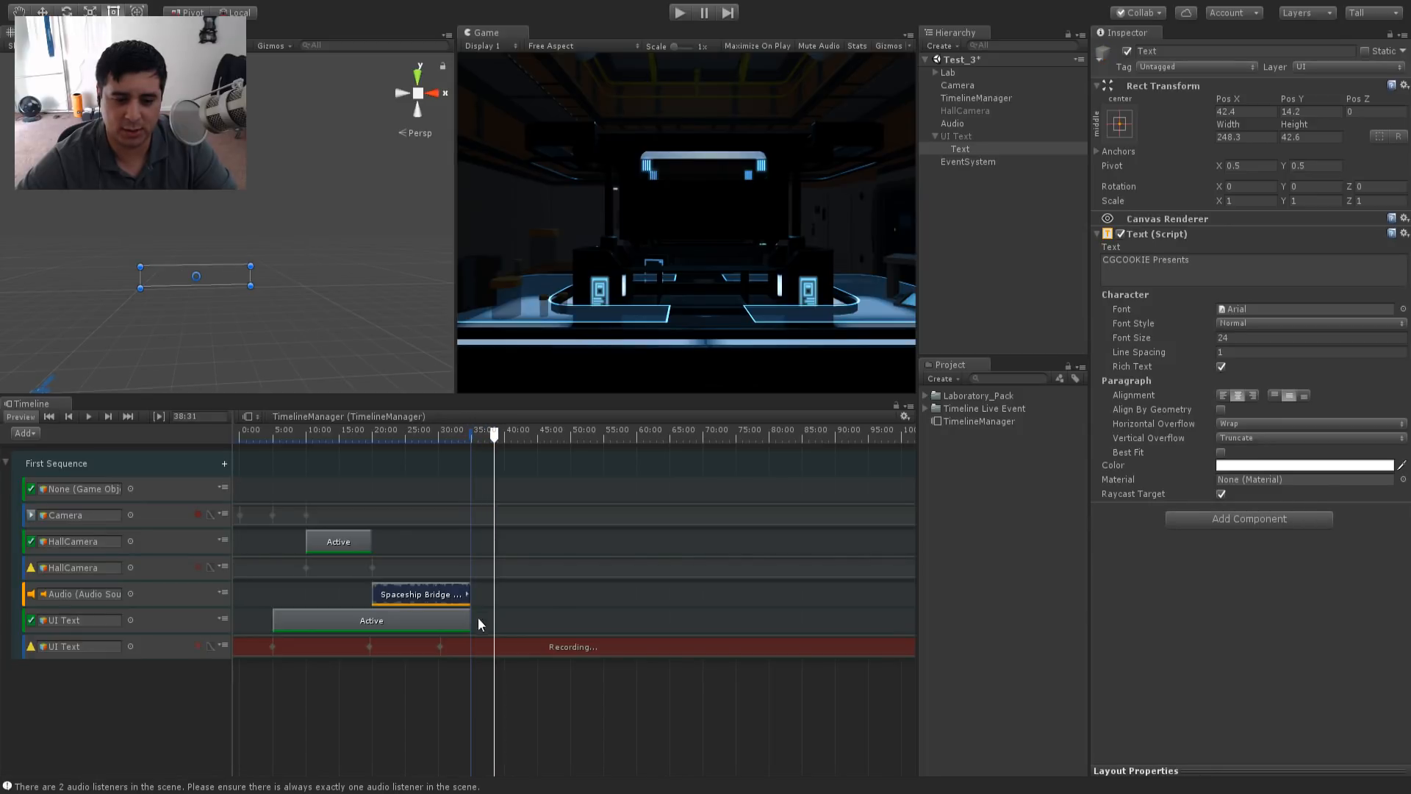
left_click_drag(471, 620, 530, 626)
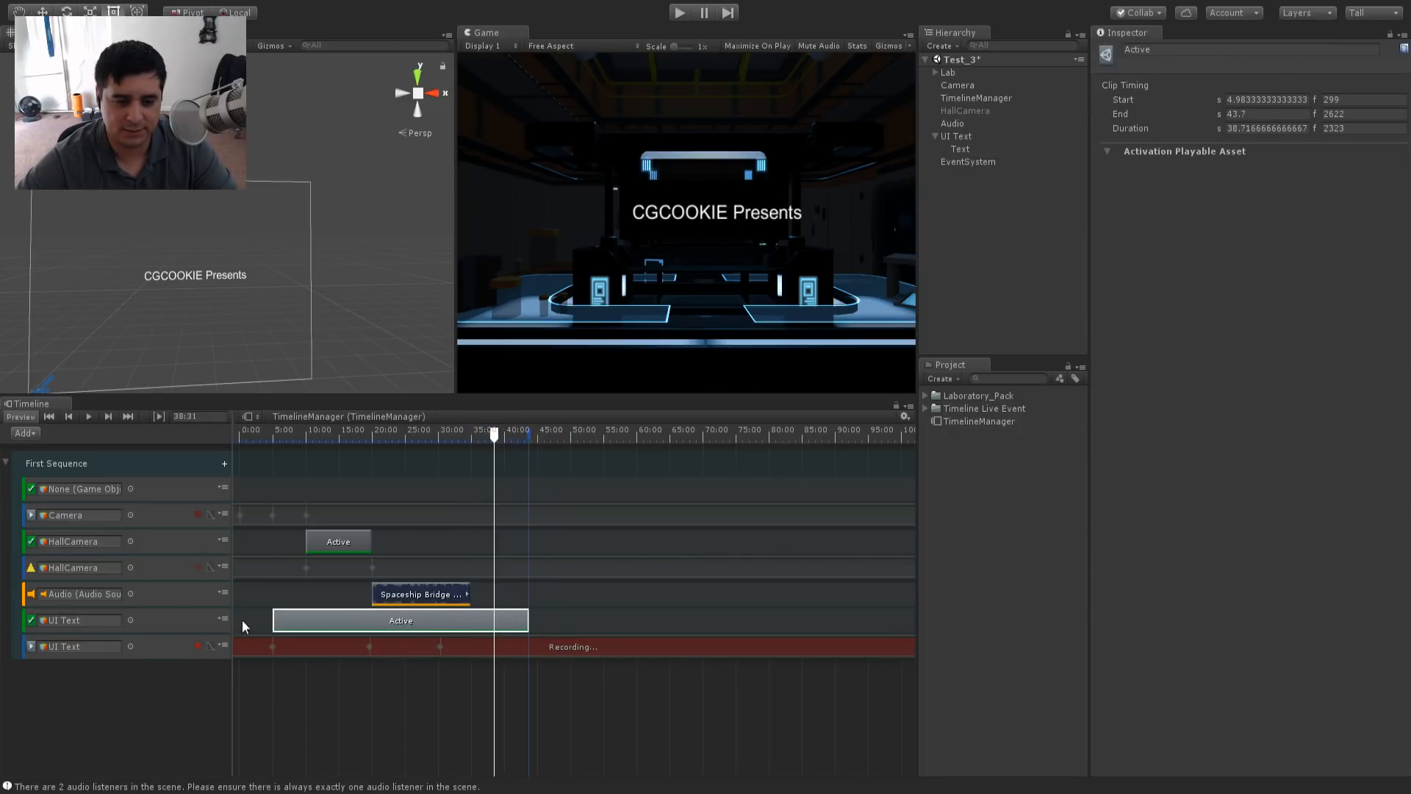
left_click(271, 433)
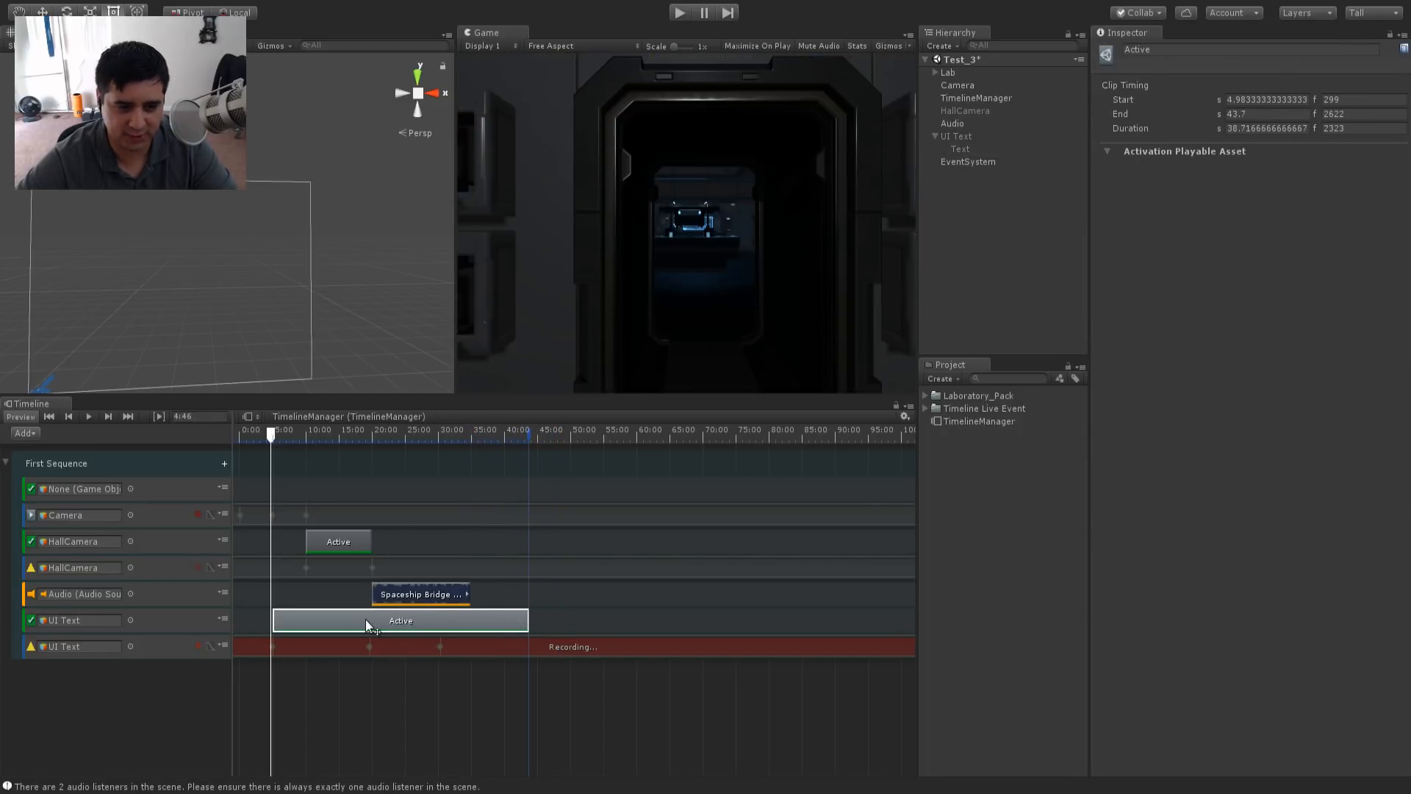
left_click(368, 433)
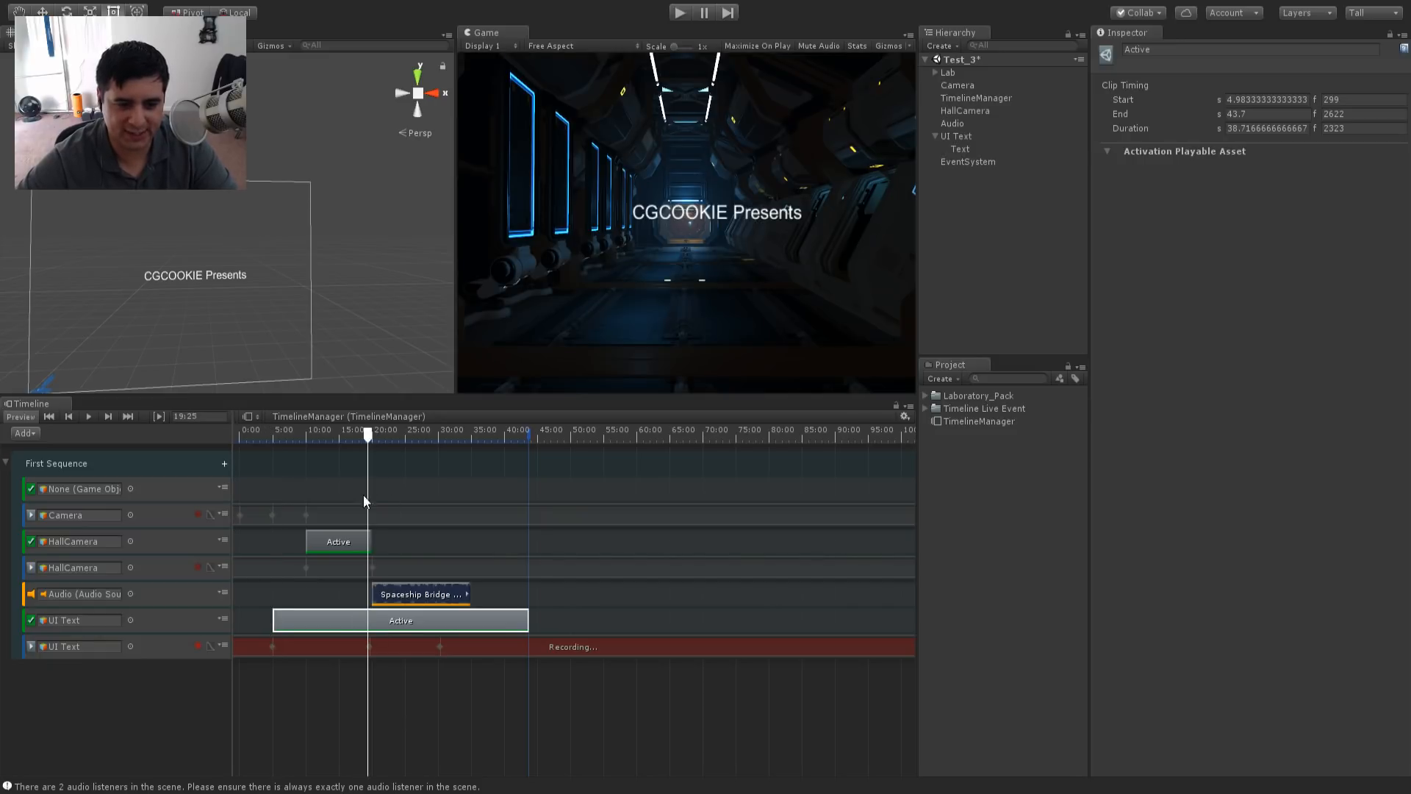
left_click_drag(369, 439, 372, 449)
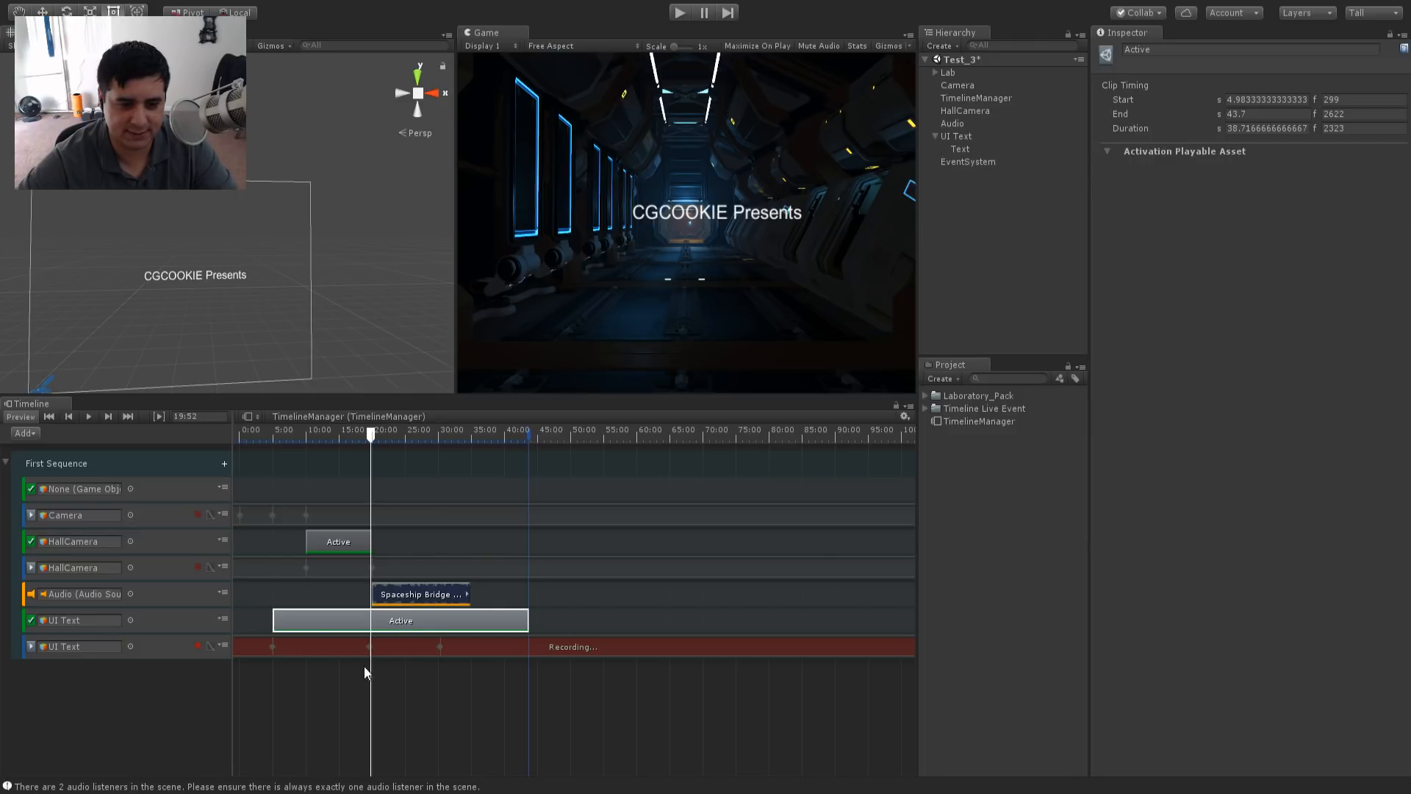
left_click_drag(374, 434, 540, 435)
left_click_drag(535, 619, 538, 619)
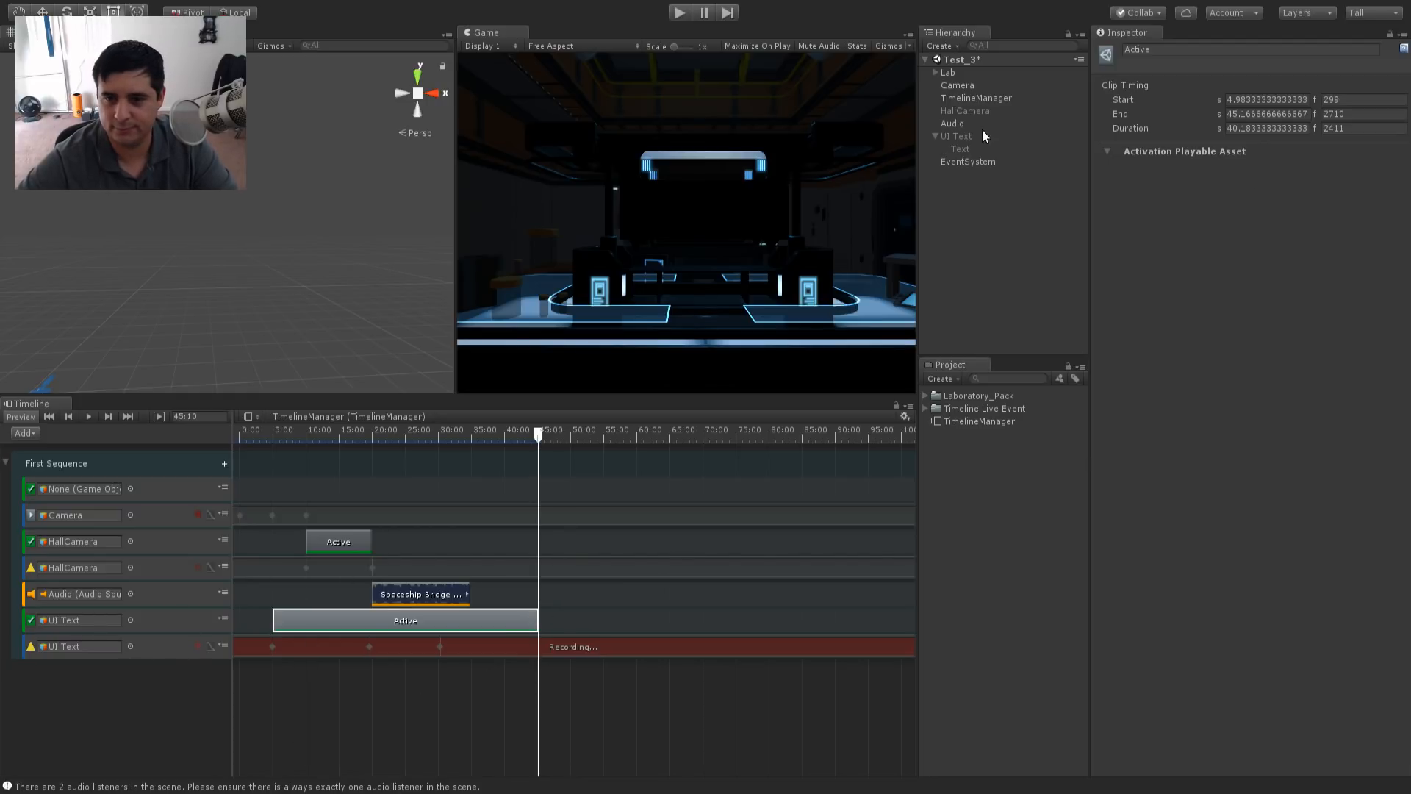
- Key the Text color as fully transparent at about 45 seconds and scrub through the fade-out
left_click(961, 149)
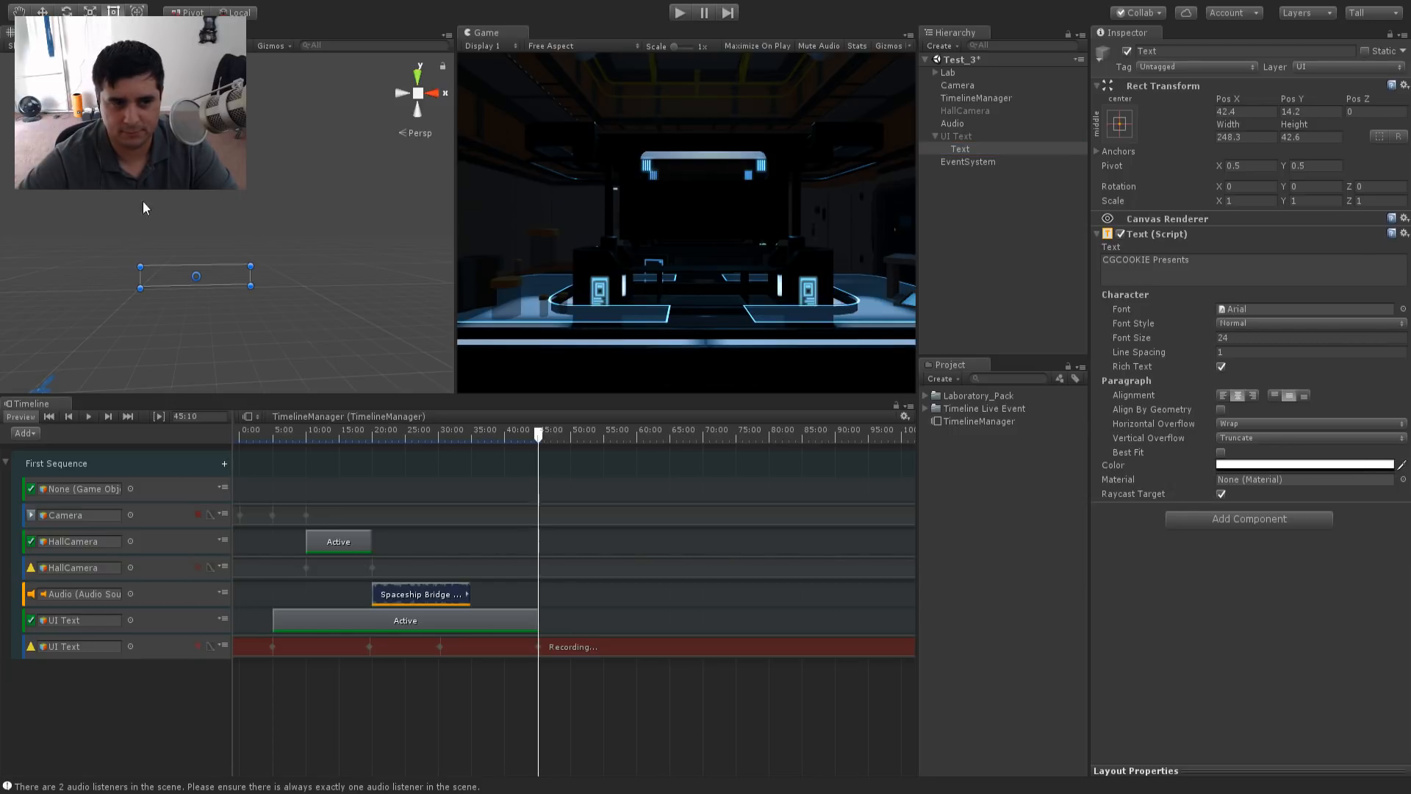
left_click(247, 18)
left_click_drag(534, 432, 539, 470)
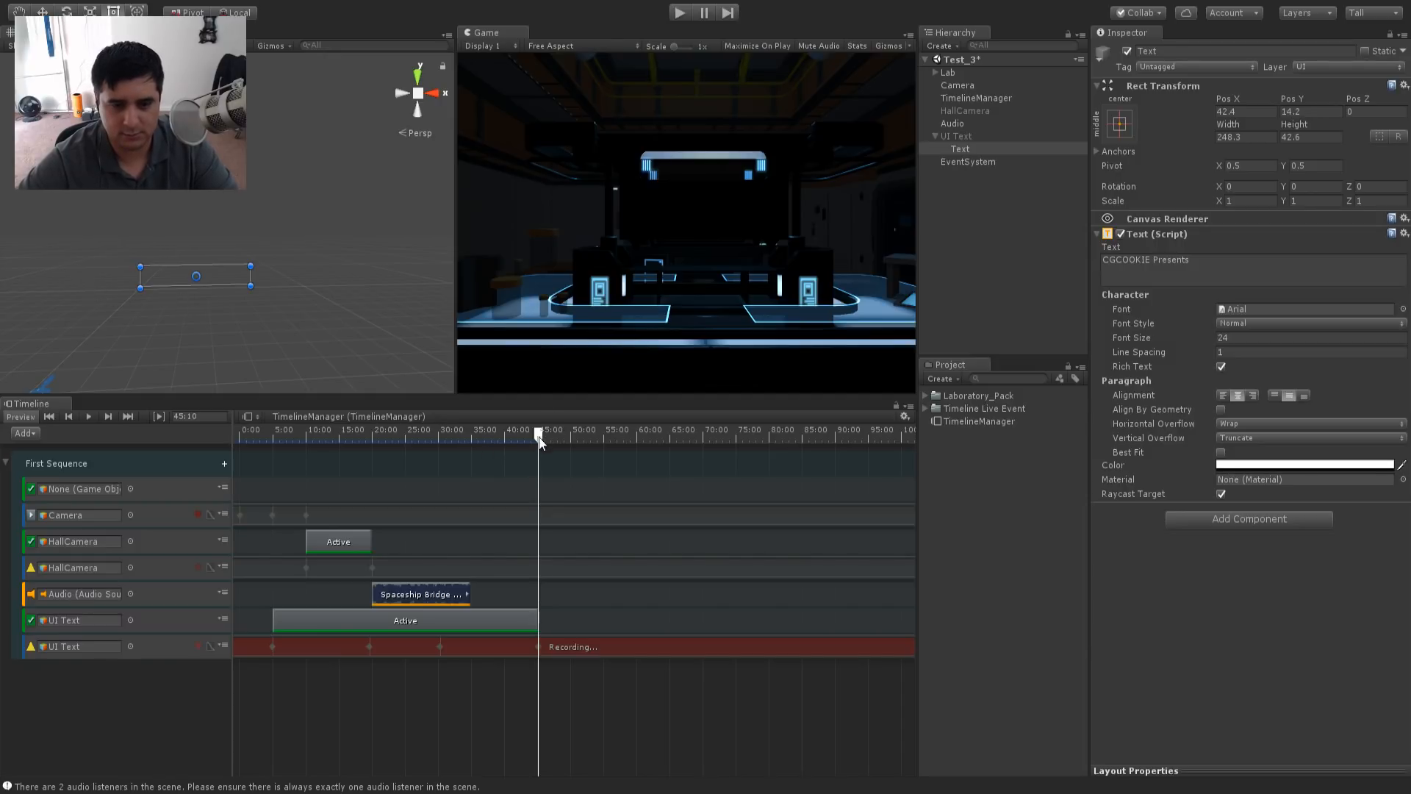
left_click(469, 436)
left_click_drag(468, 440, 538, 441)
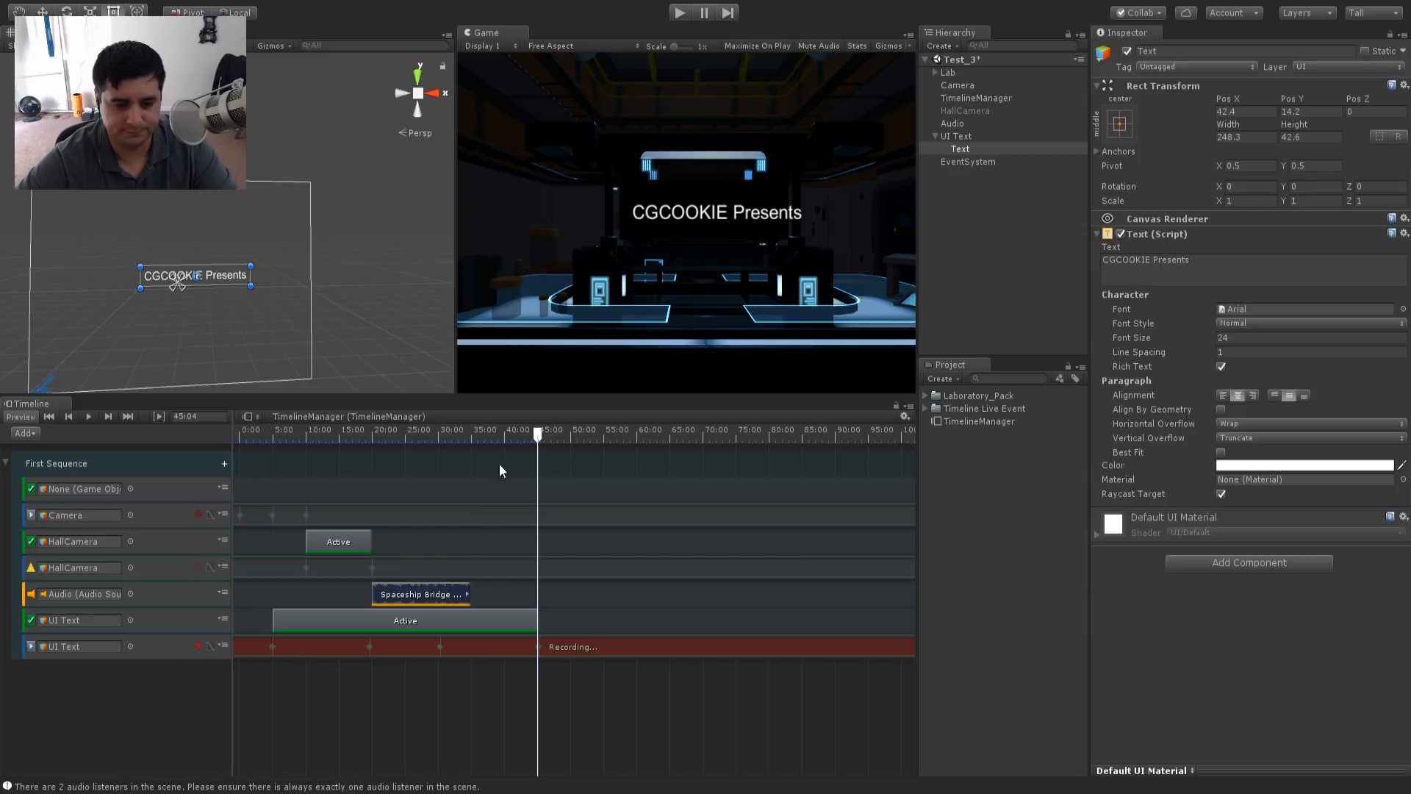
- Show the UI Text track's color curve, extend the activation clip to about 45.6 seconds, and scrub back to about 30 seconds
left_click(198, 647)
left_click(198, 646)
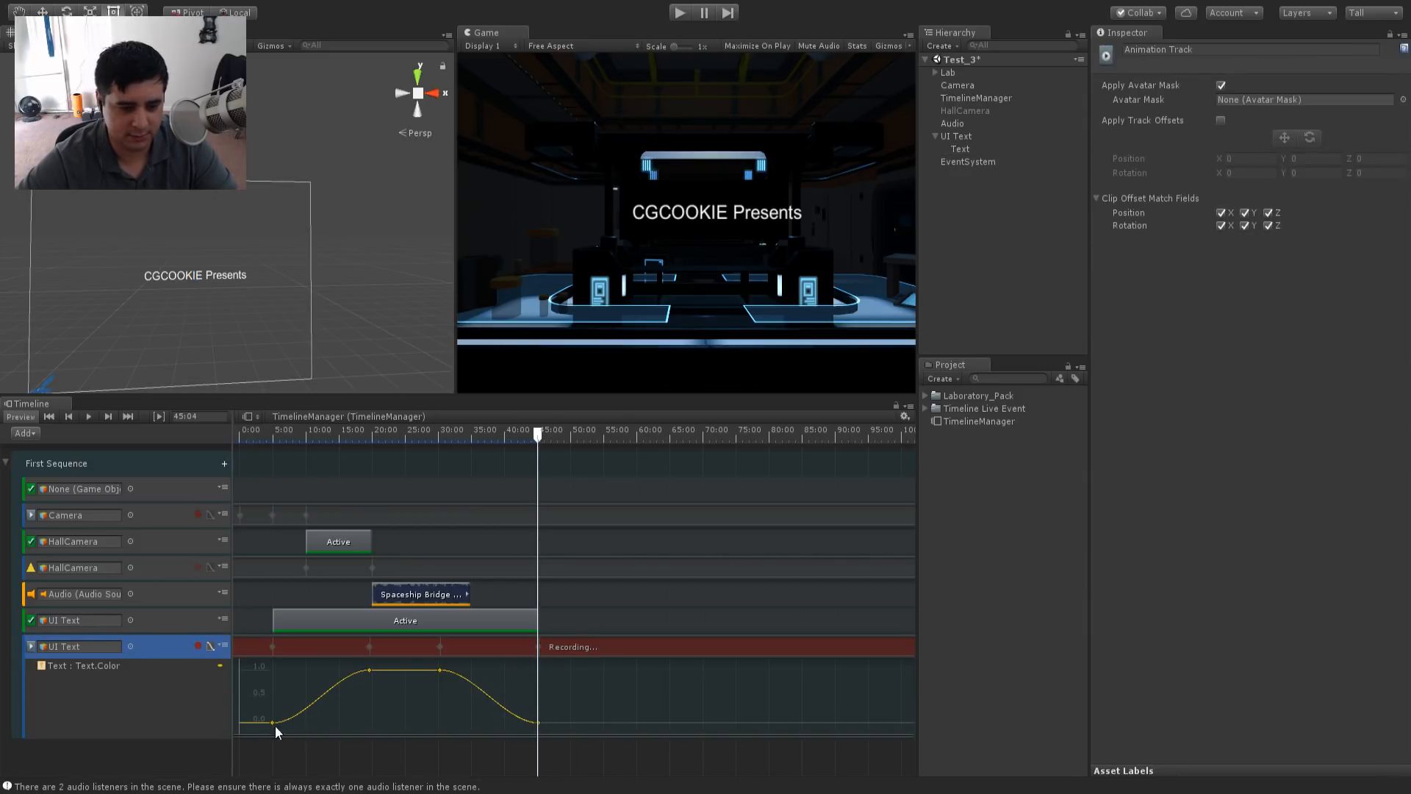
left_click_drag(531, 435, 505, 549)
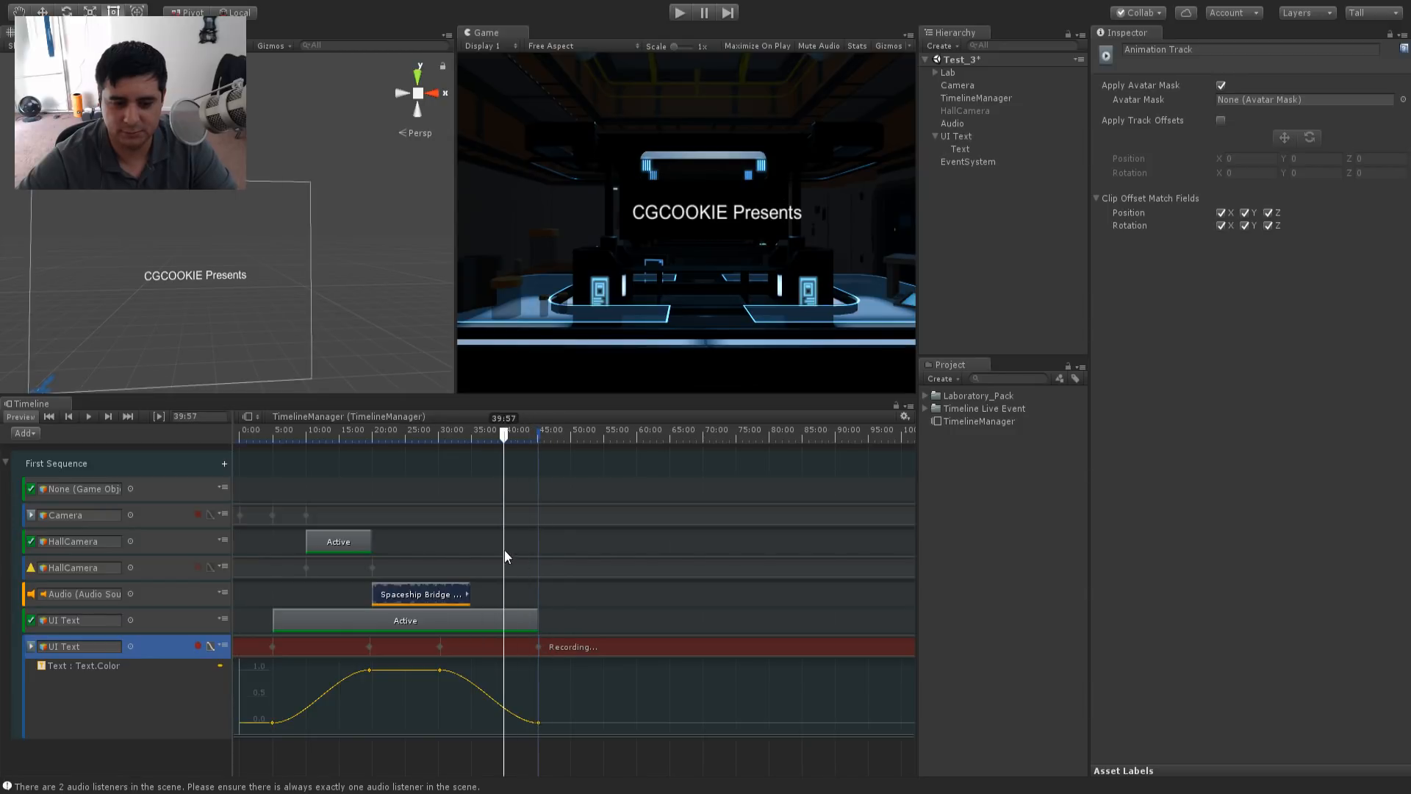
left_click_drag(534, 612, 541, 612)
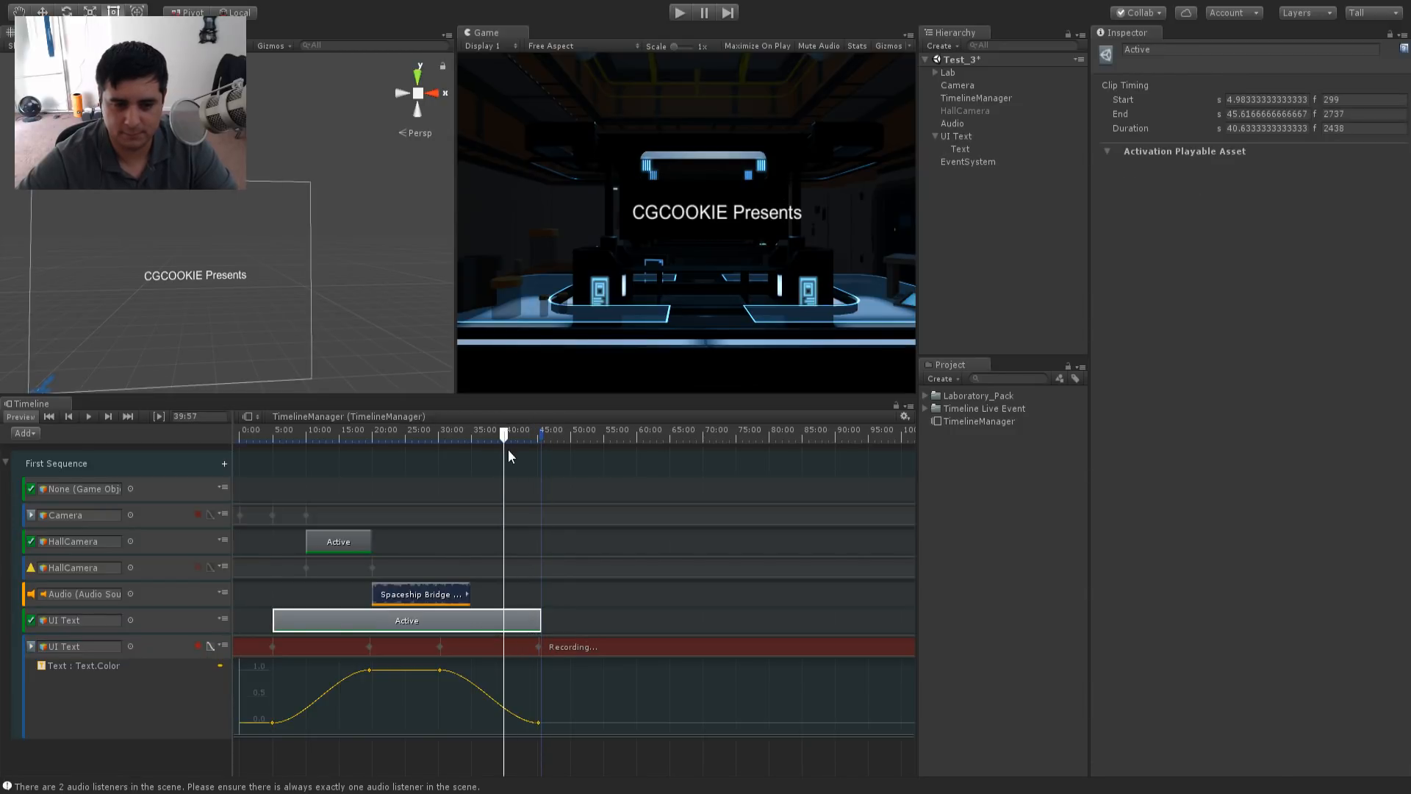
left_click_drag(512, 435, 437, 457)
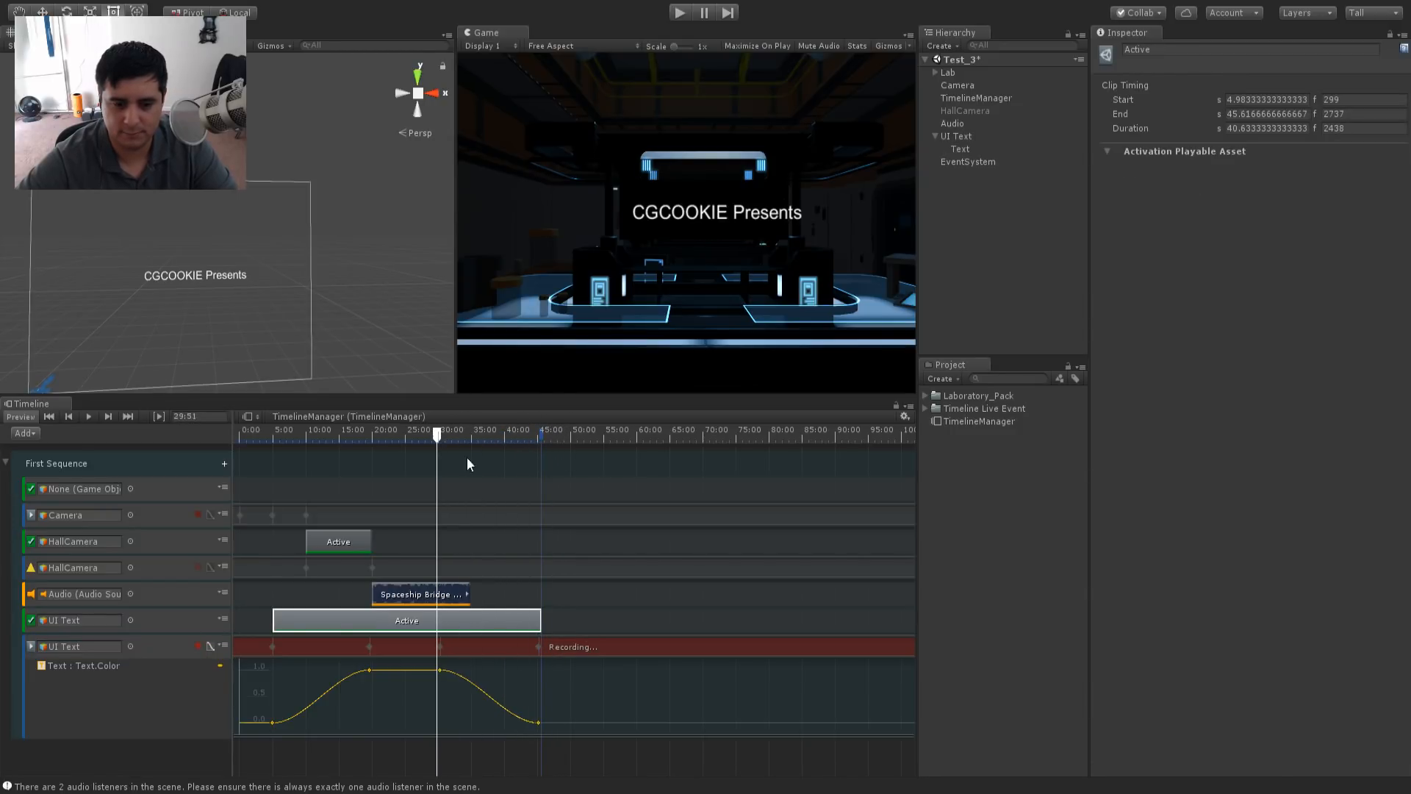
- Nudge the last key of the Text color curve slightly earlier and higher, and scrub back towards the timeline's start
left_click(537, 723)
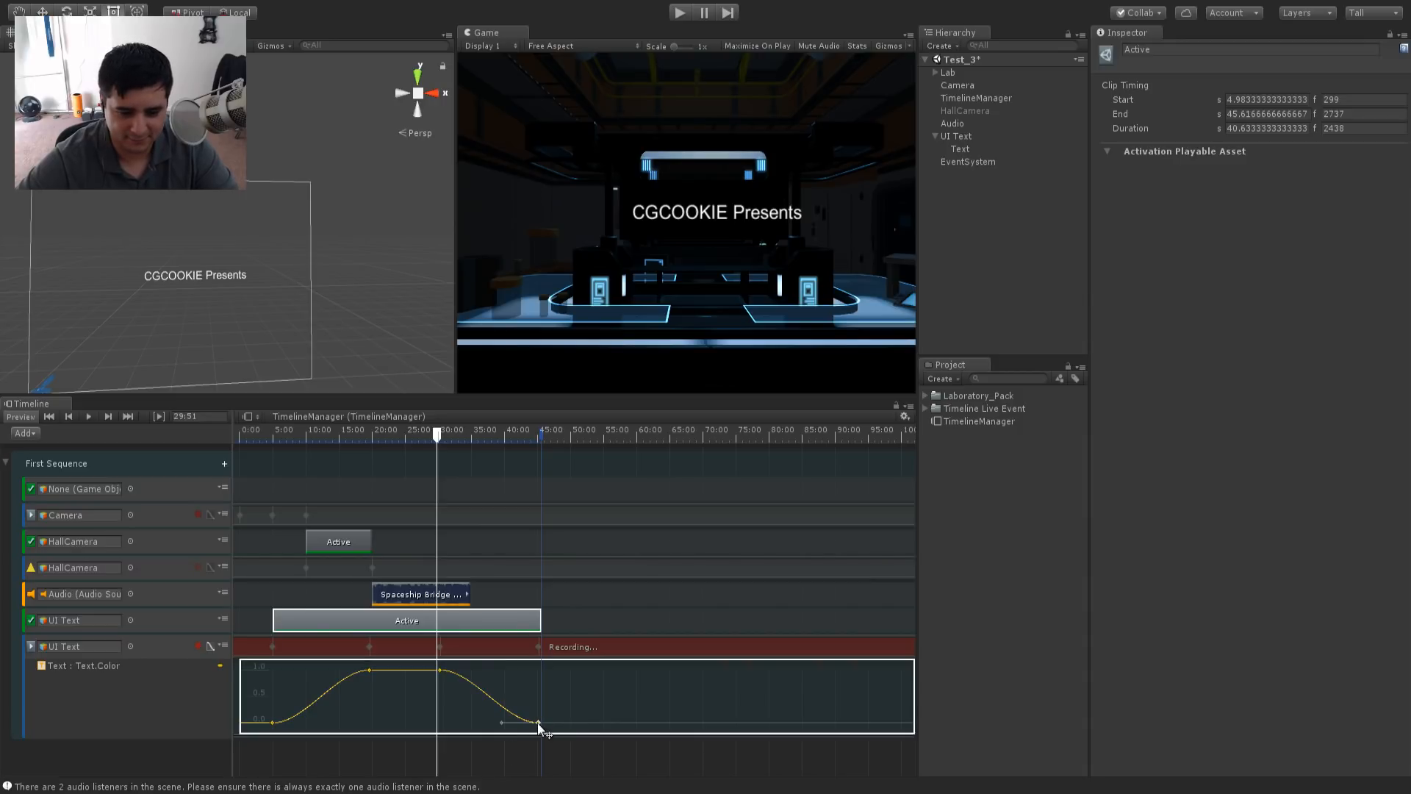
left_click_drag(538, 722, 538, 721)
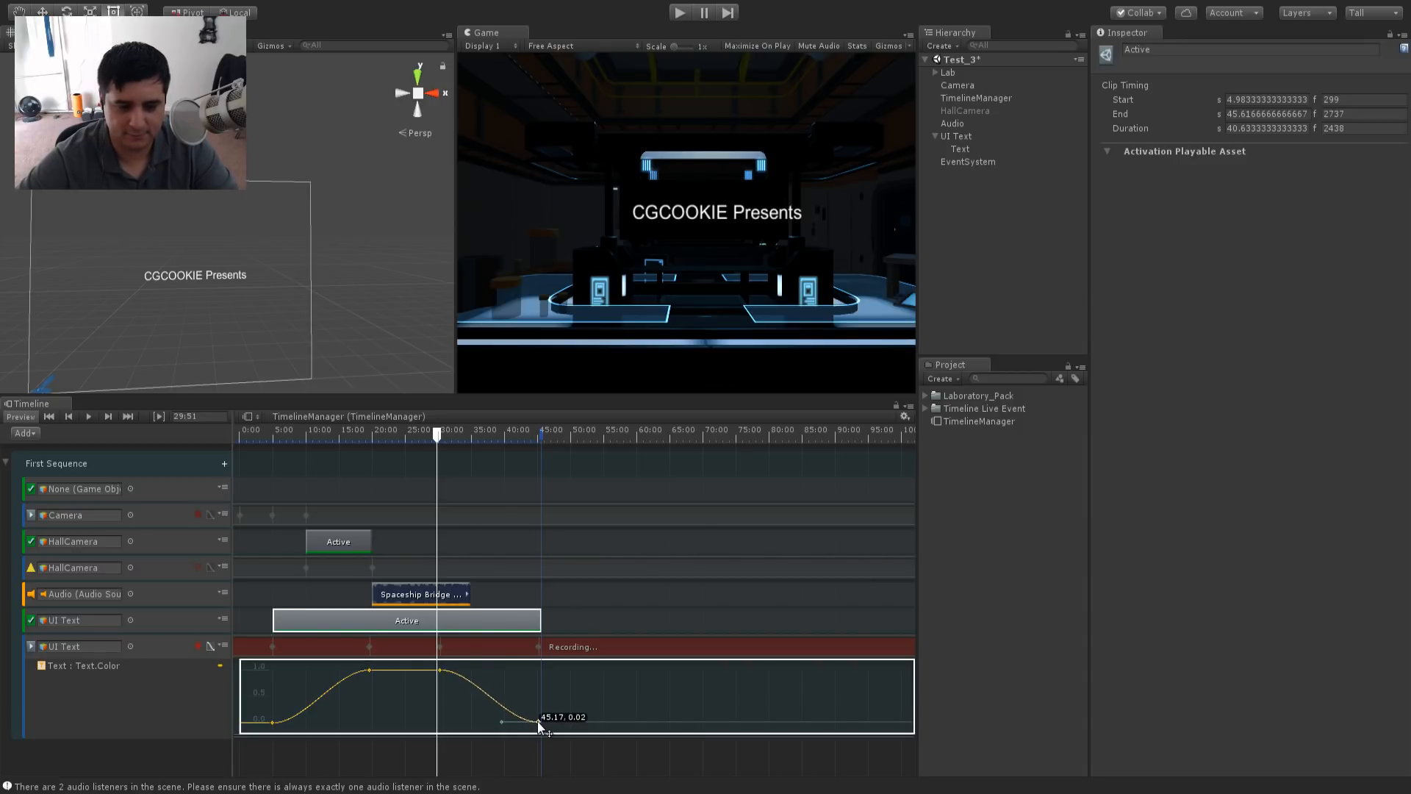
left_click_drag(434, 443, 492, 454)
left_click_drag(538, 722, 535, 717)
left_click_drag(494, 438, 246, 443)
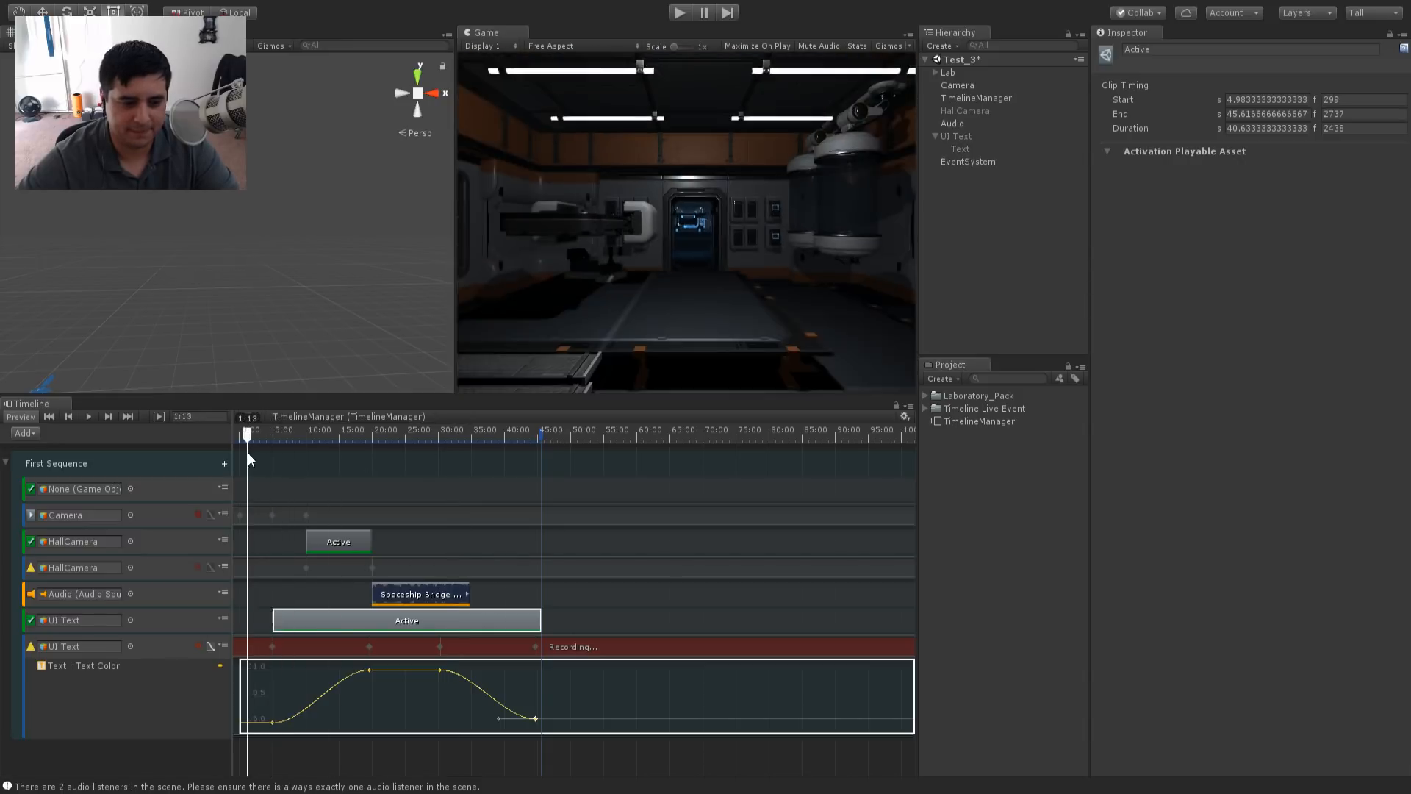
- Hide the color curve, stop recording on the UI Text track, and play the timeline from the beginning
left_click(197, 642)
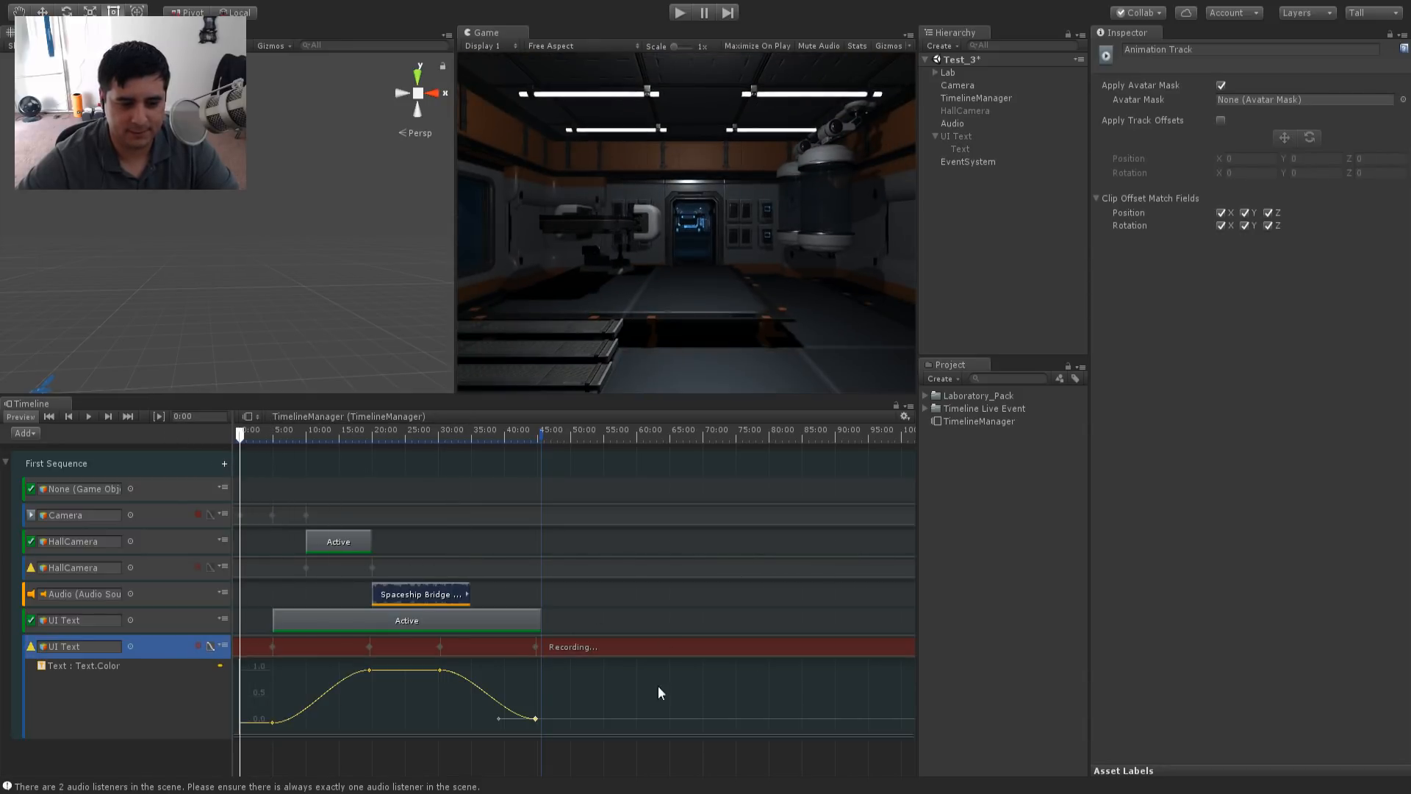
left_click(209, 646)
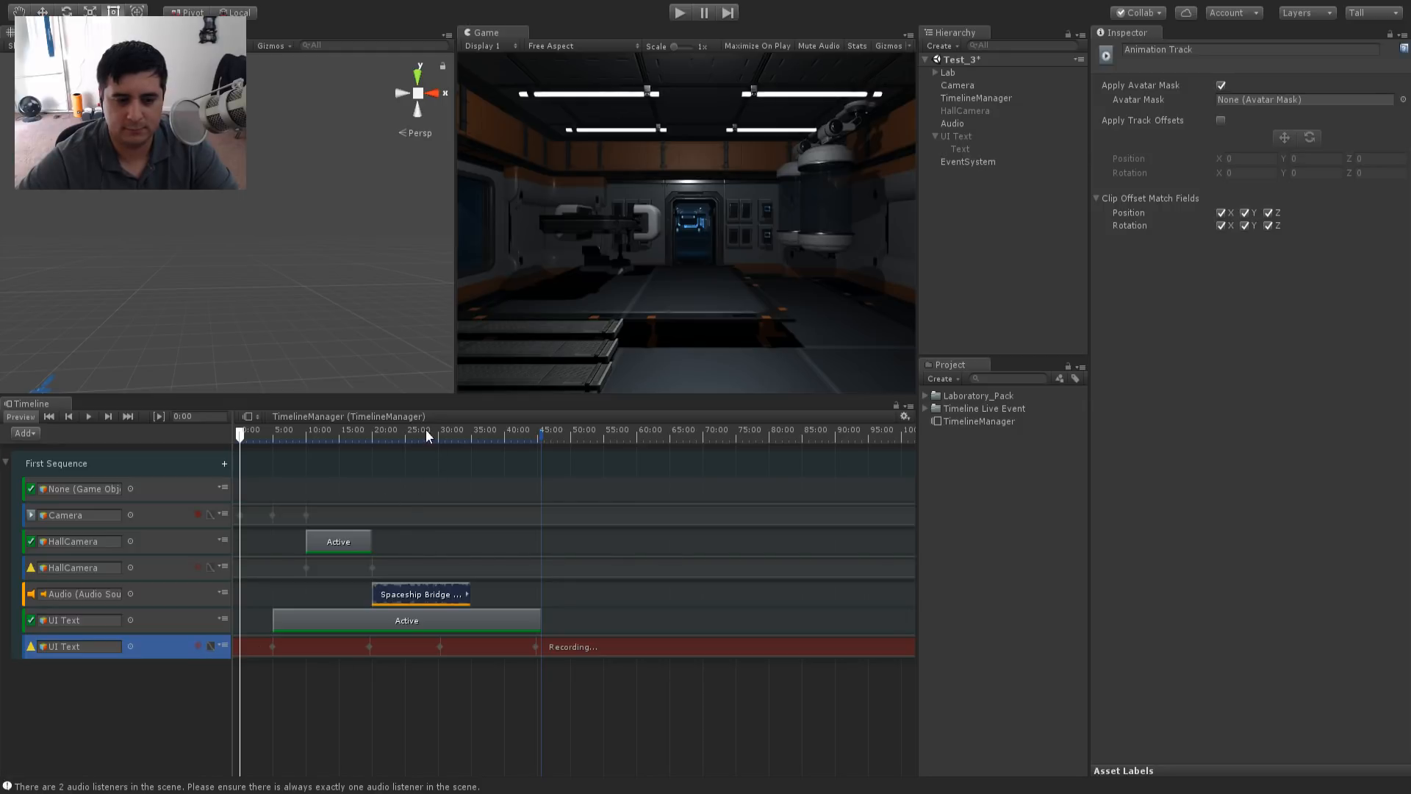
left_click(426, 435)
left_click(197, 646)
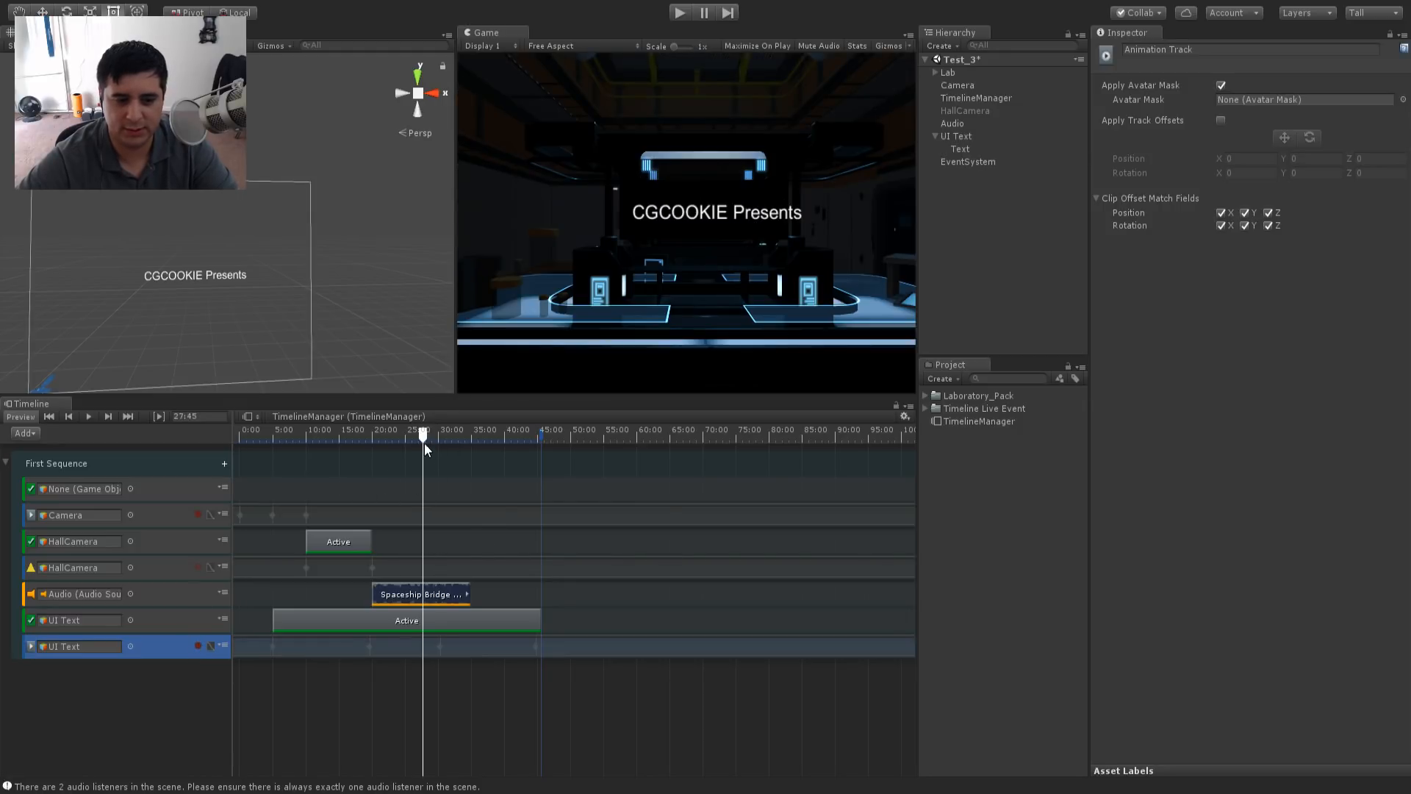
left_click_drag(425, 440, 218, 463)
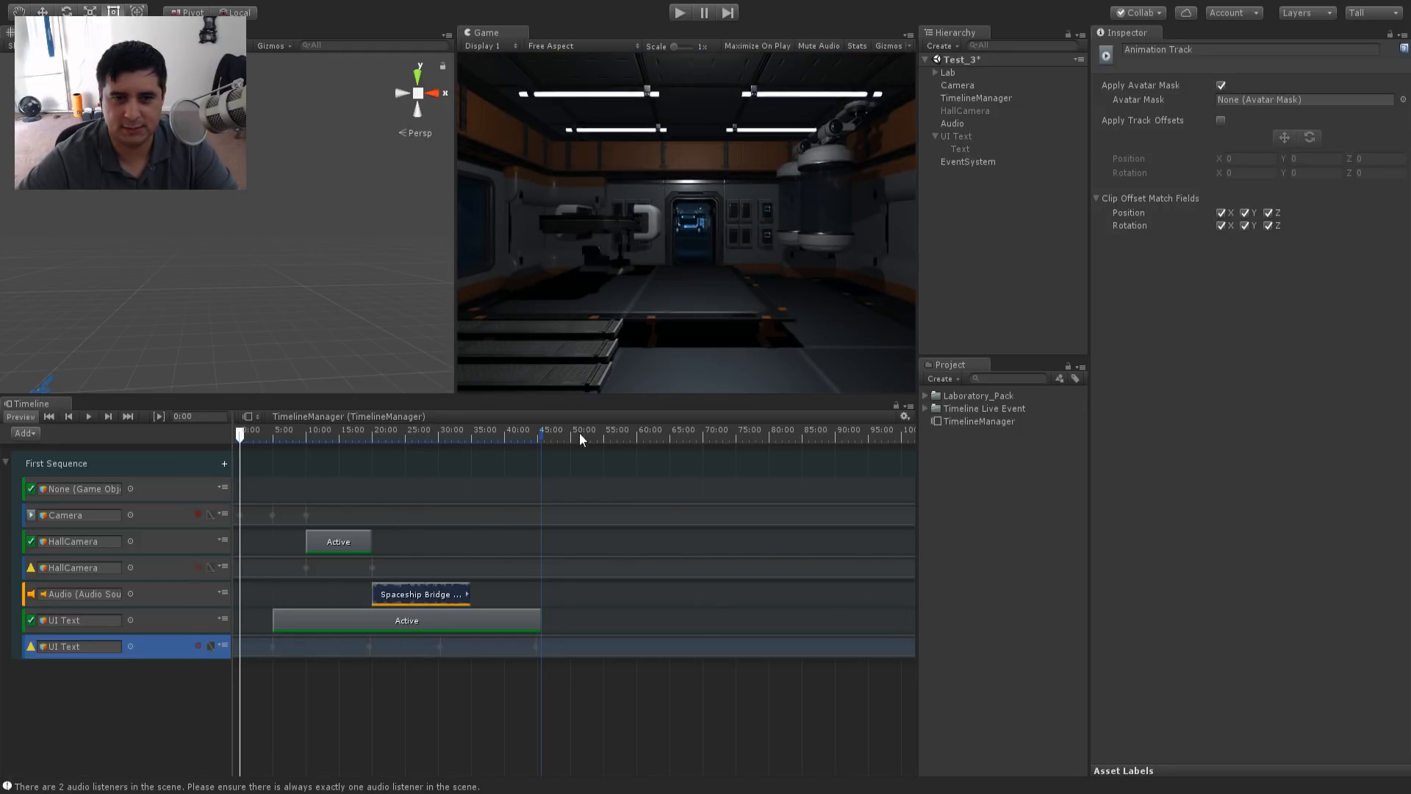
left_click(87, 416)
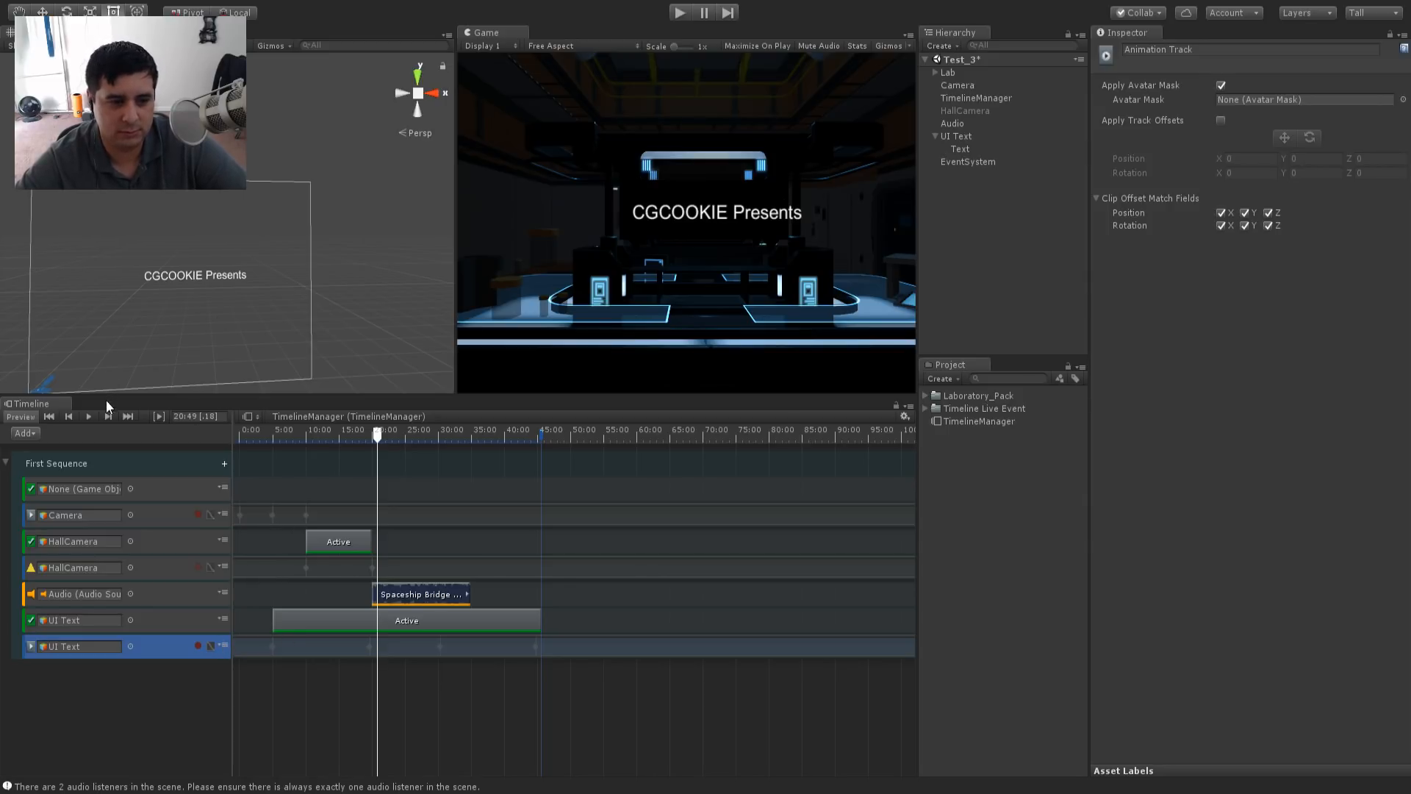
- Open the UI Text recording in the Animation window and move the second Text color alpha key to about 10 seconds
left_click_drag(106, 400, 105, 401)
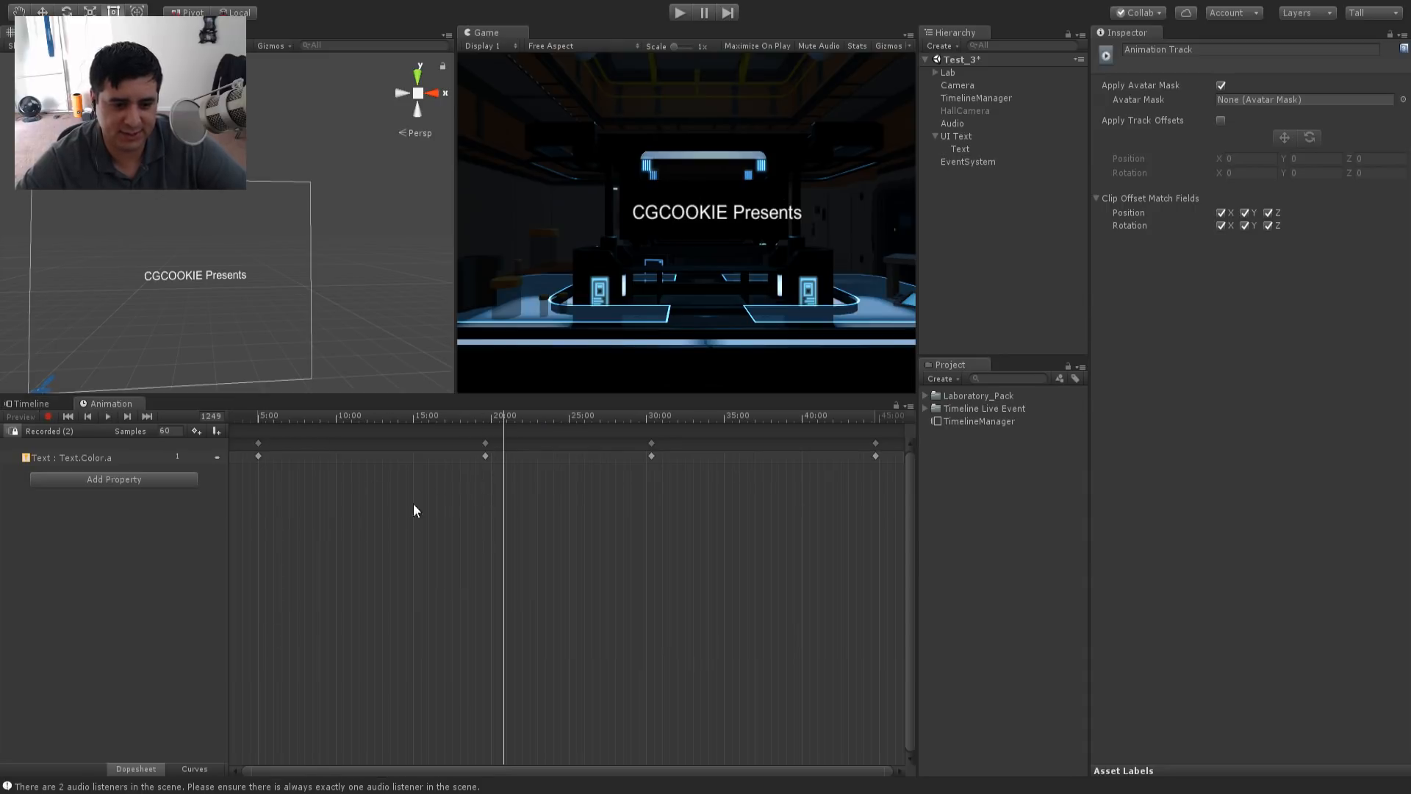
left_click_drag(483, 444, 360, 456)
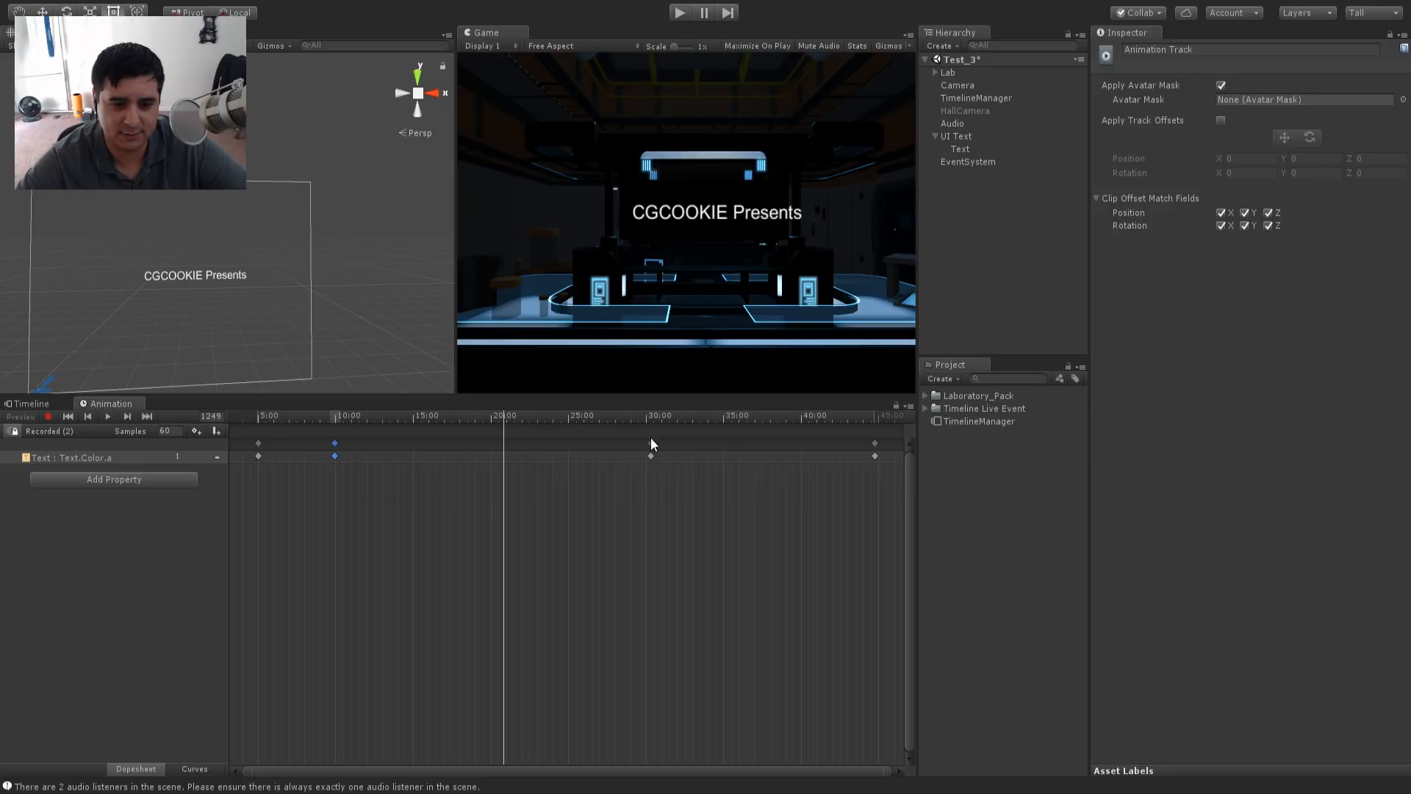
- Move the third Text color alpha key to about 15 seconds and the last one to about 20 seconds
left_click_drag(651, 441, 437, 447)
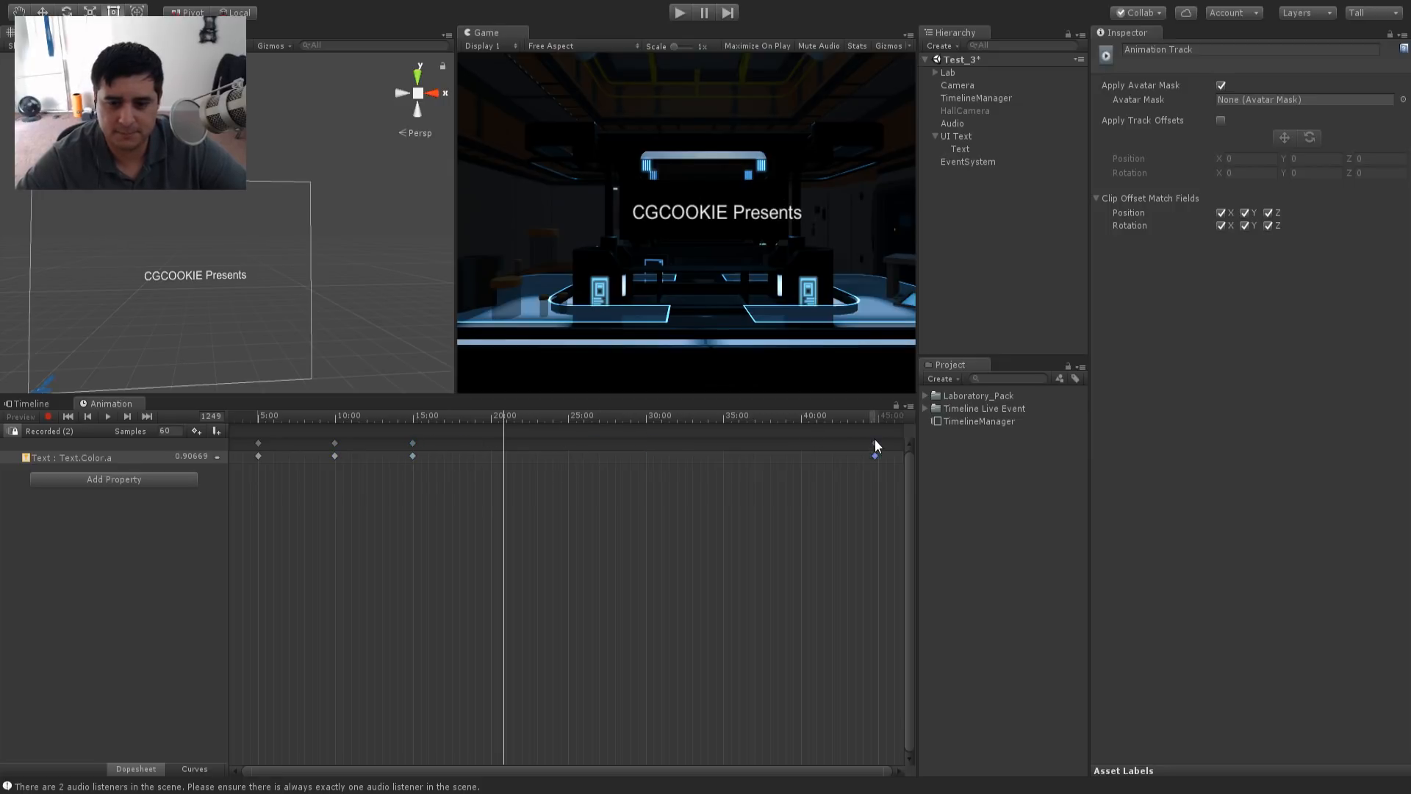
left_click_drag(874, 441, 490, 442)
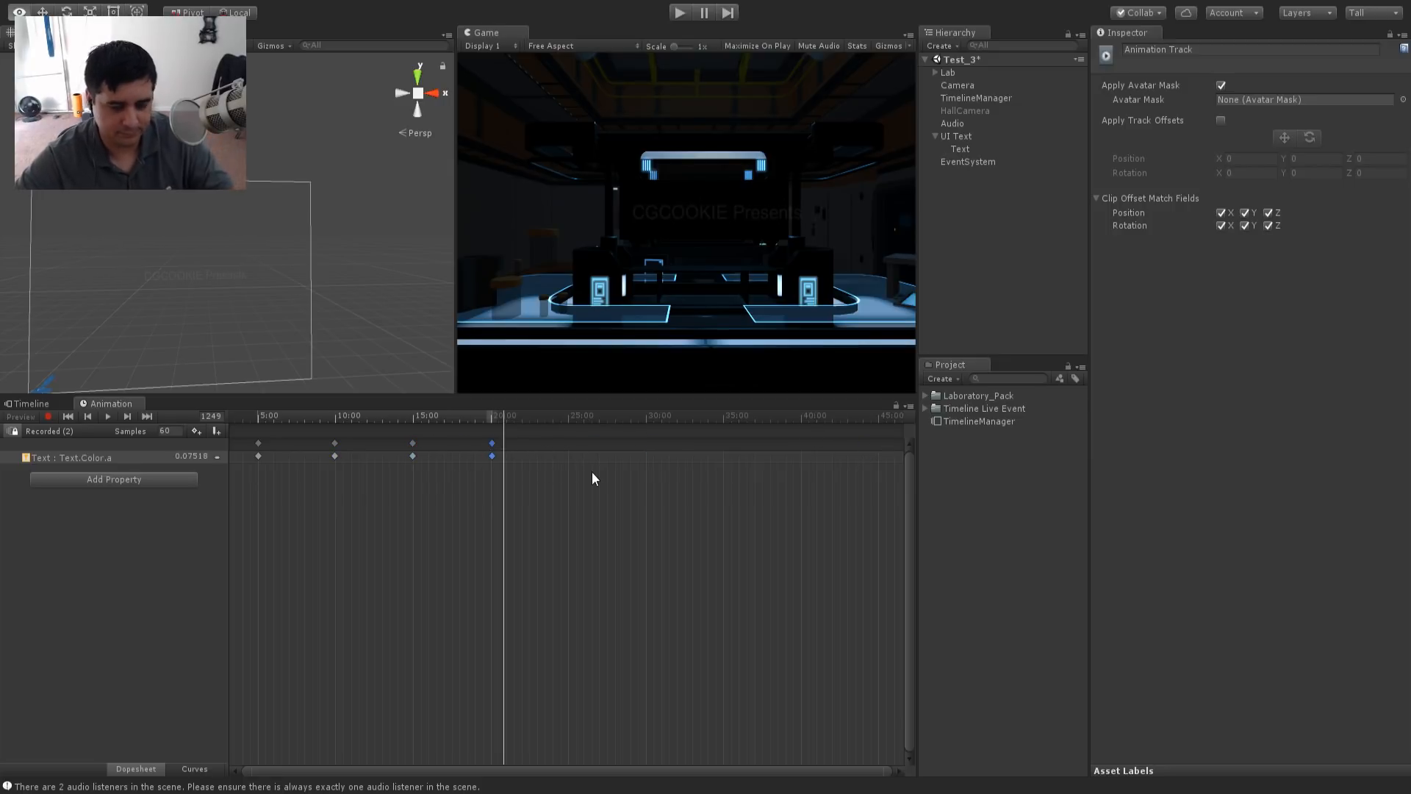
scroll(592, 474, "down", 3)
scroll(592, 478, "down", 6)
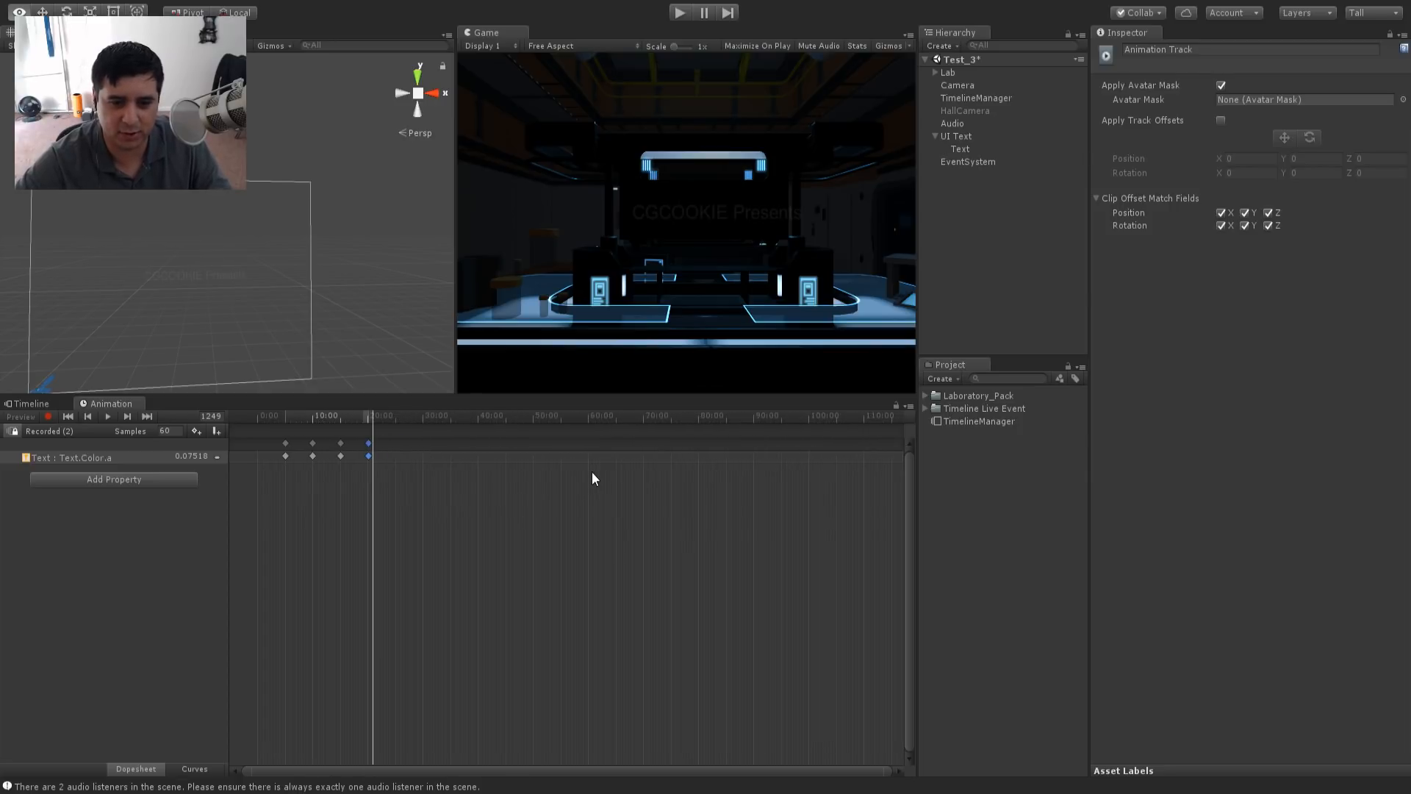
scroll(629, 497, "up", 3)
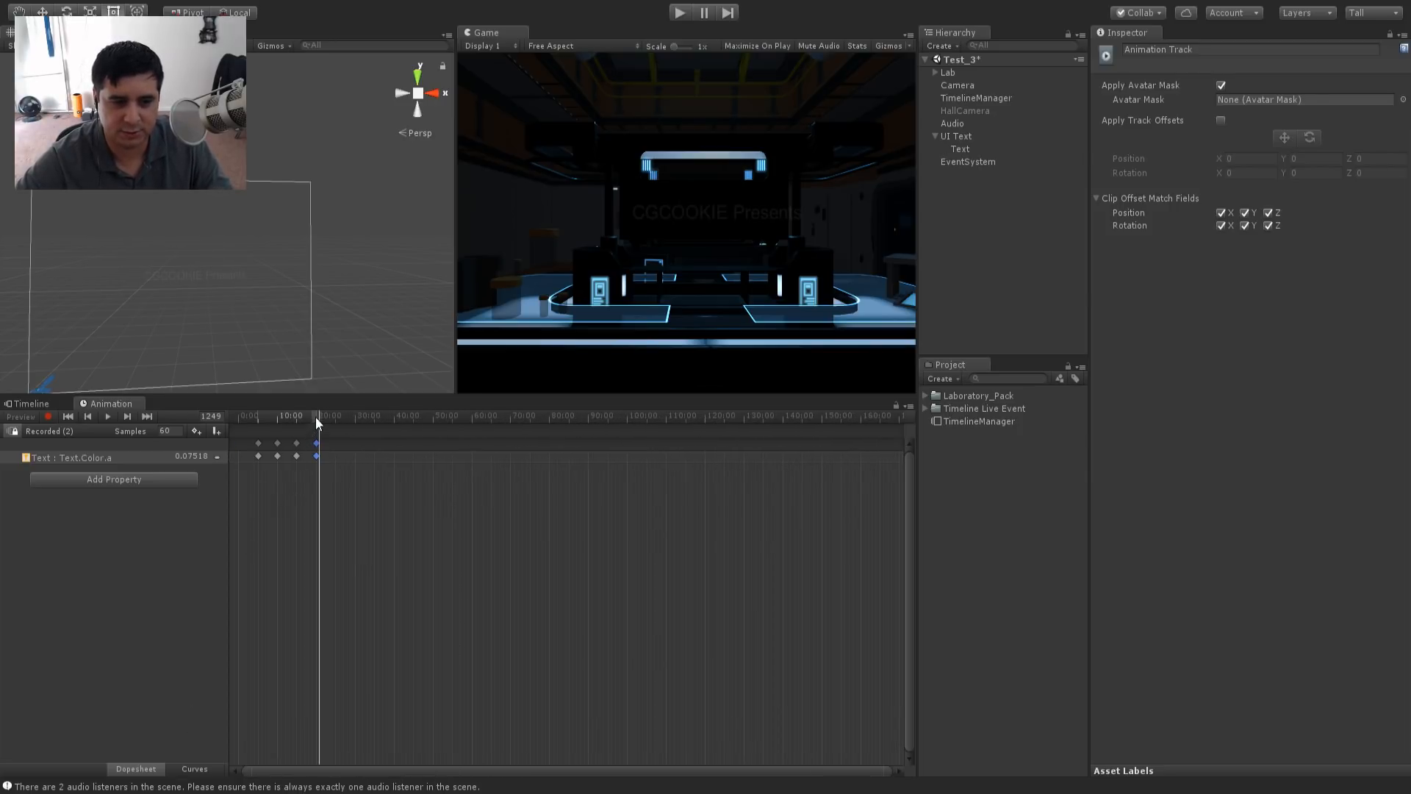
- Scrub the animation back to its start, return to the Timeline, and play the sequence from the beginning
left_click_drag(316, 417, 225, 456)
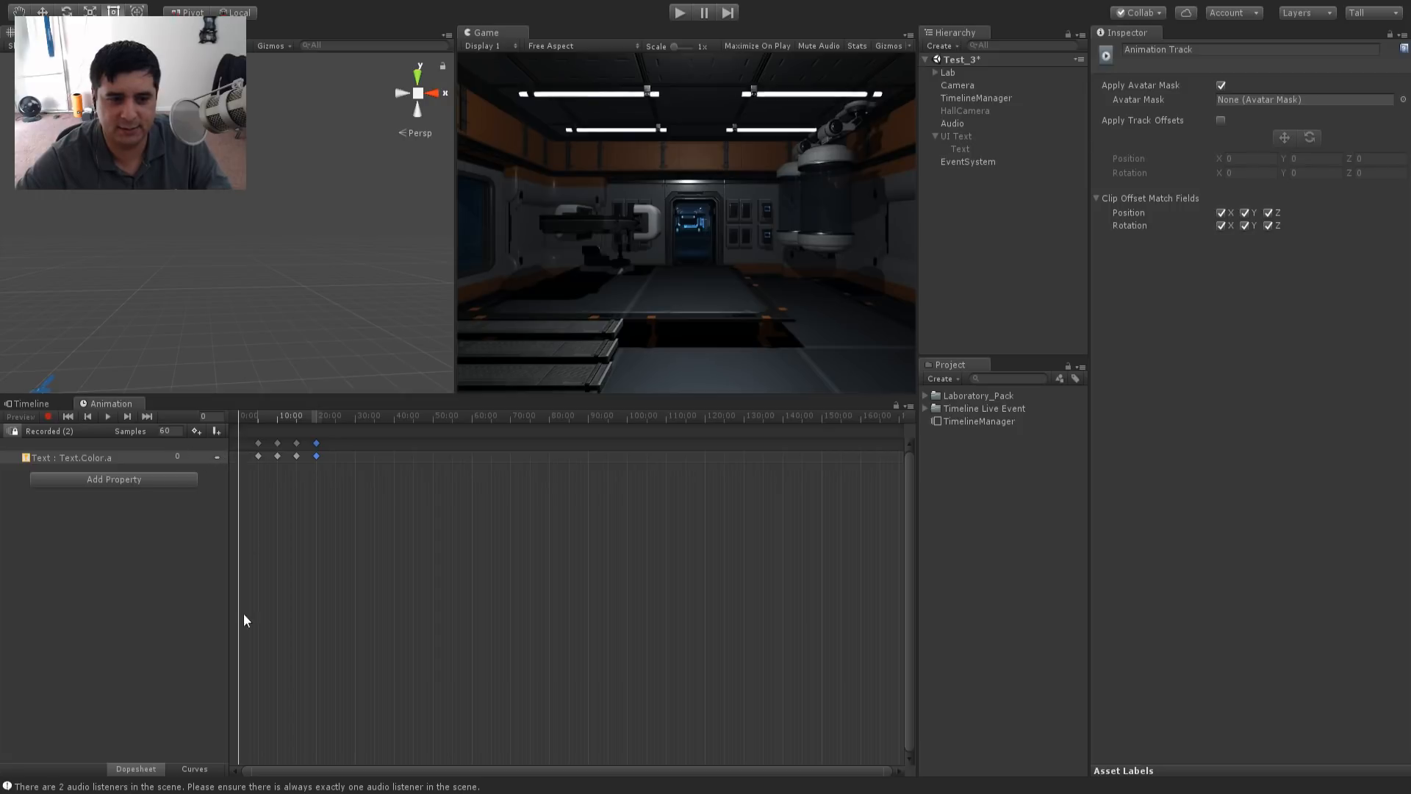
left_click(33, 402)
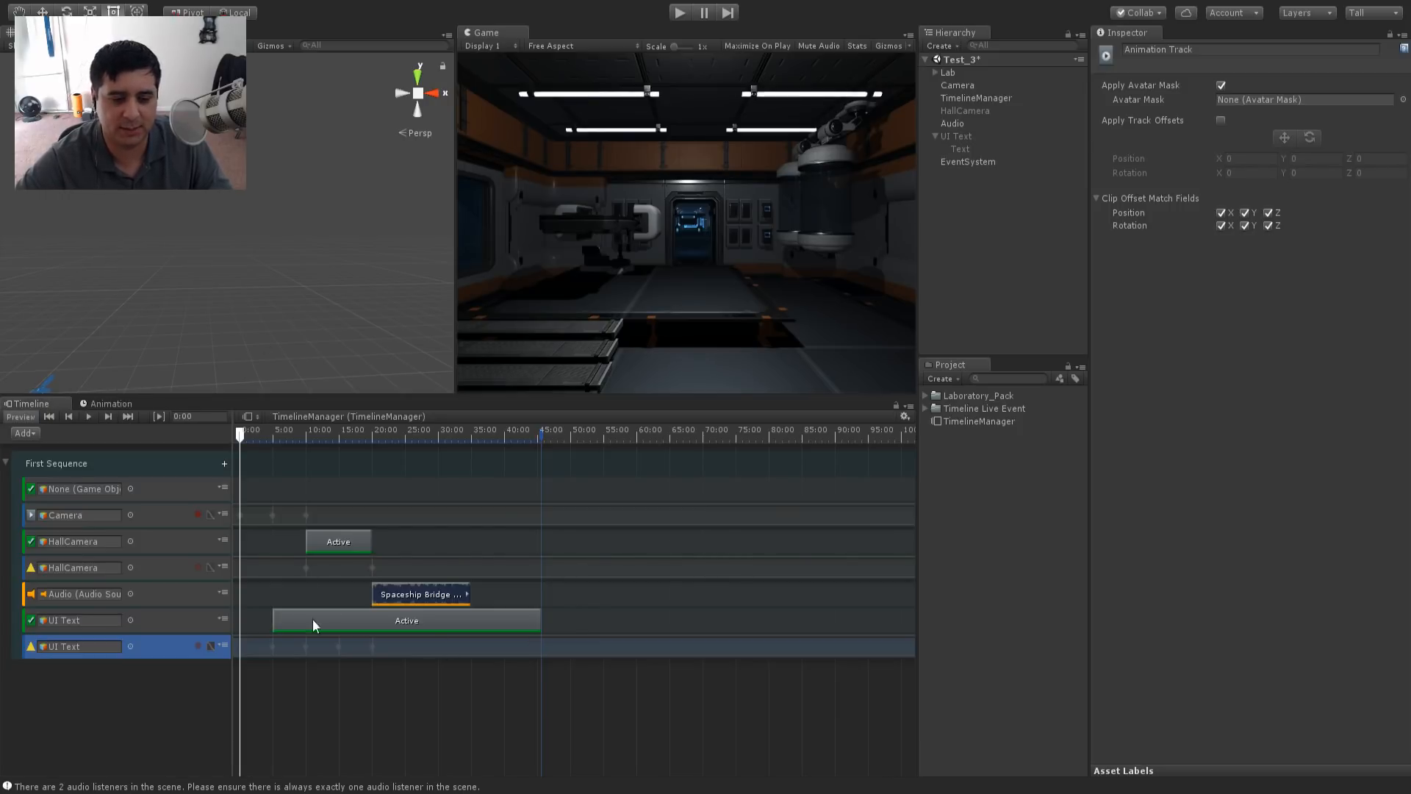
left_click(88, 415)
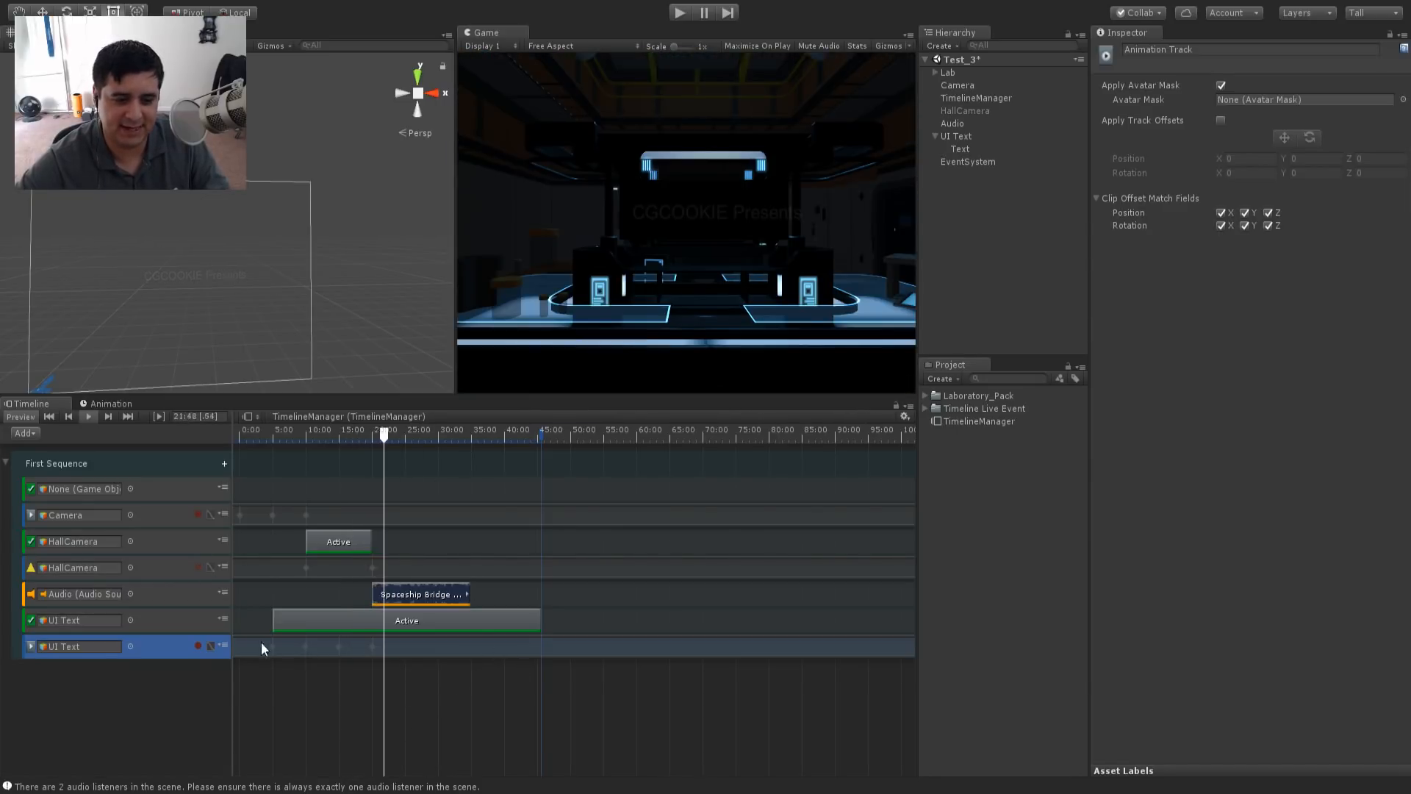
- Trim the UI Text activation clip to run from 4.2 to about 21.5 seconds, and scrub back to about 15 seconds
left_click_drag(537, 622, 378, 624)
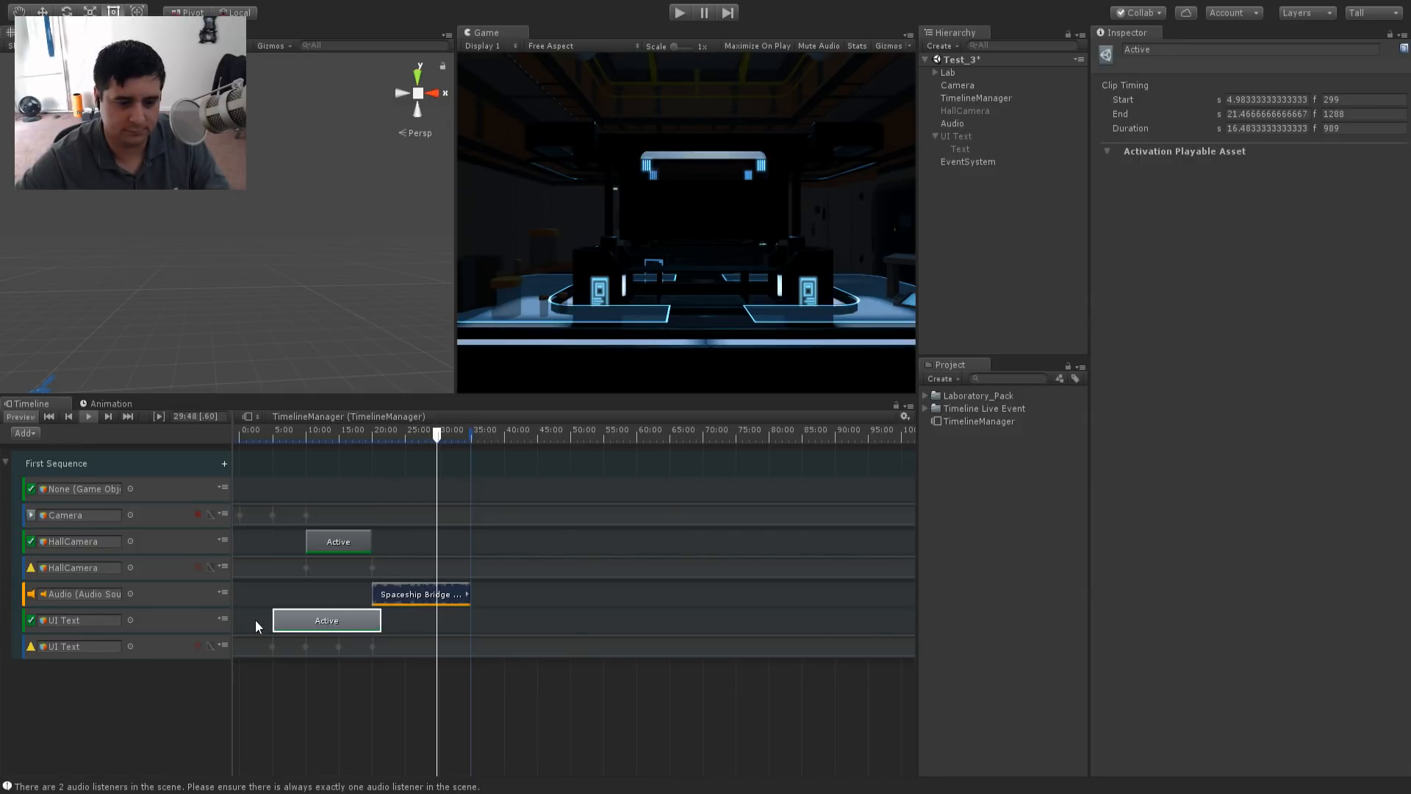
left_click(272, 623)
left_click_drag(272, 623, 271, 623)
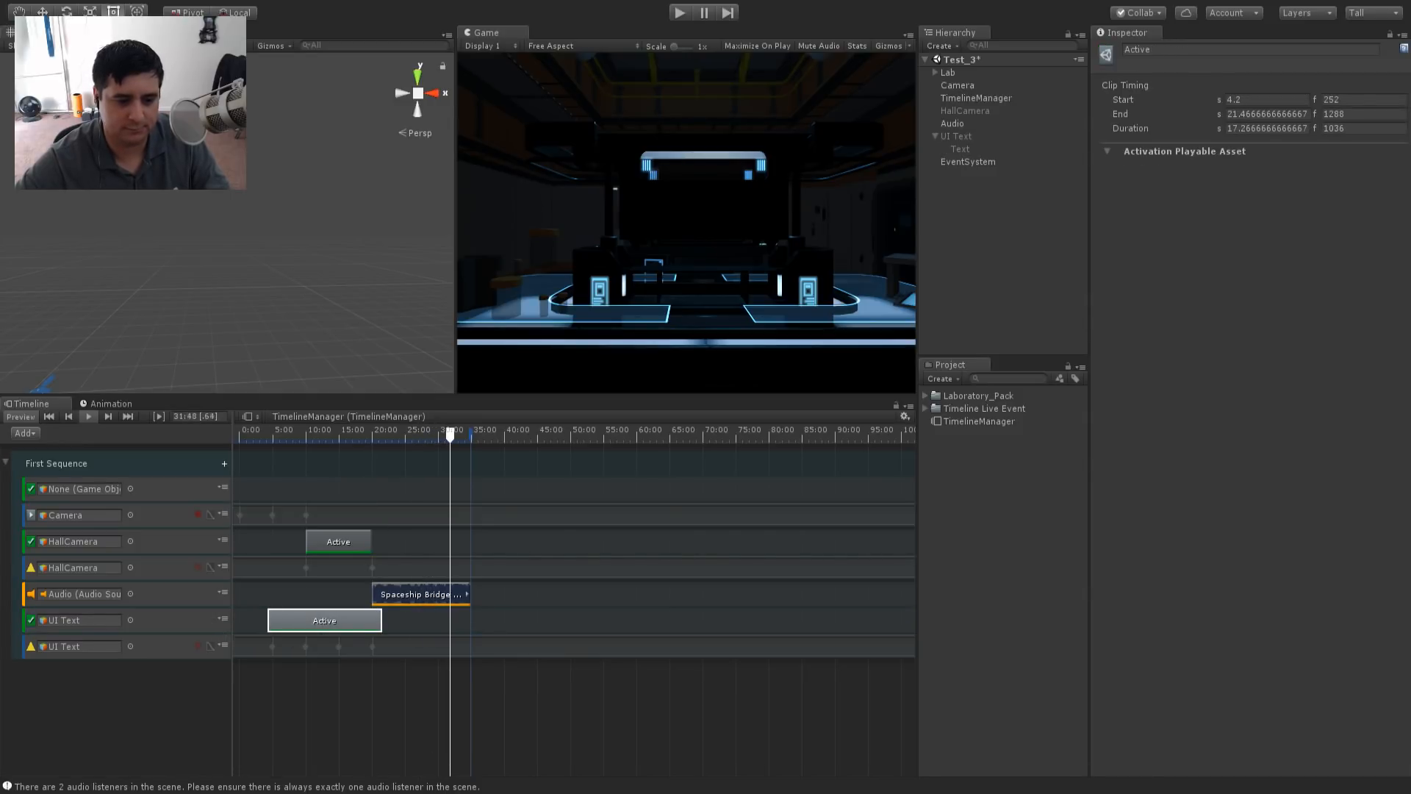
left_click(341, 425)
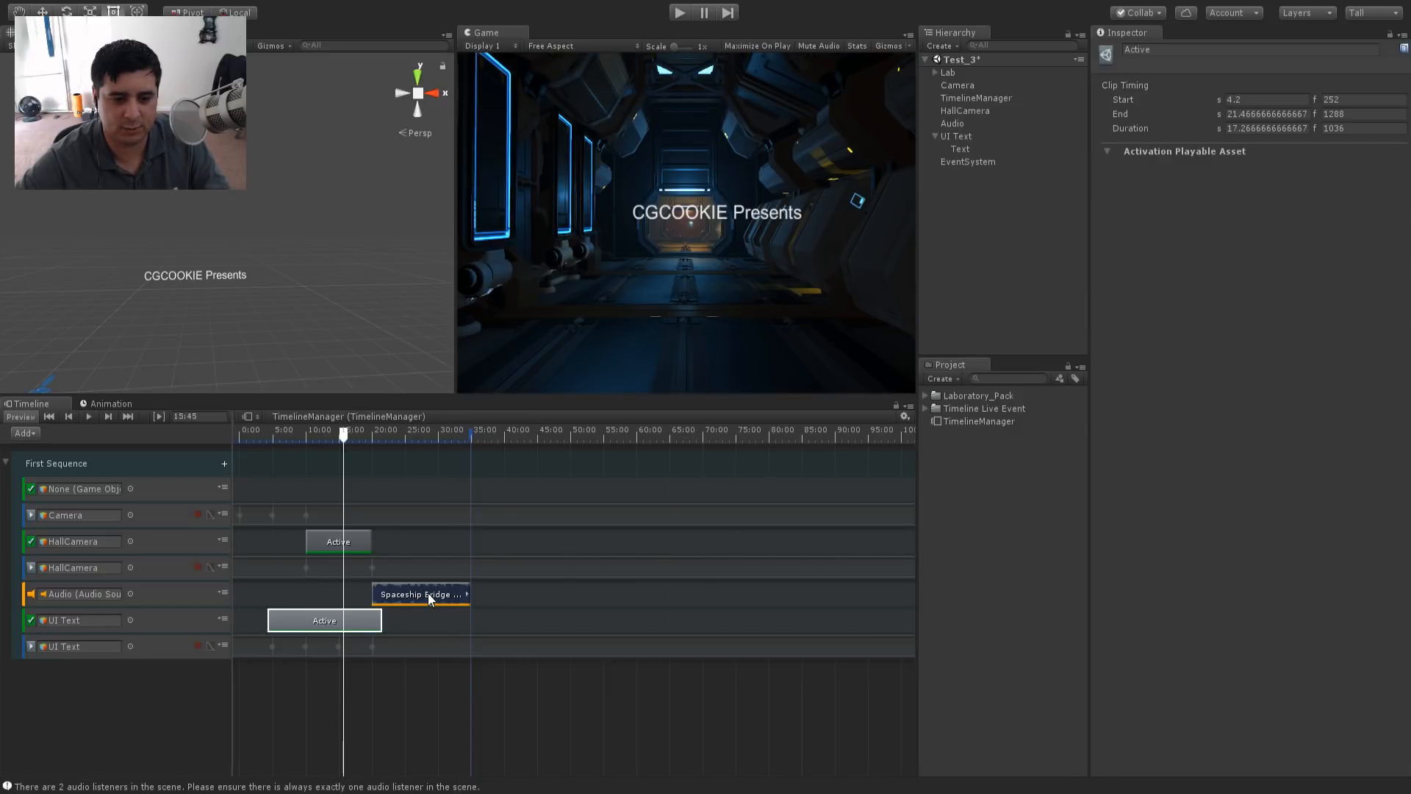
- Shift the Spaceship Bridge Instrumental Amb audio clip to start at about 10 seconds and trim its end to the UI Text clip's end, about 21.5 seconds
left_click_drag(428, 592, 329, 597)
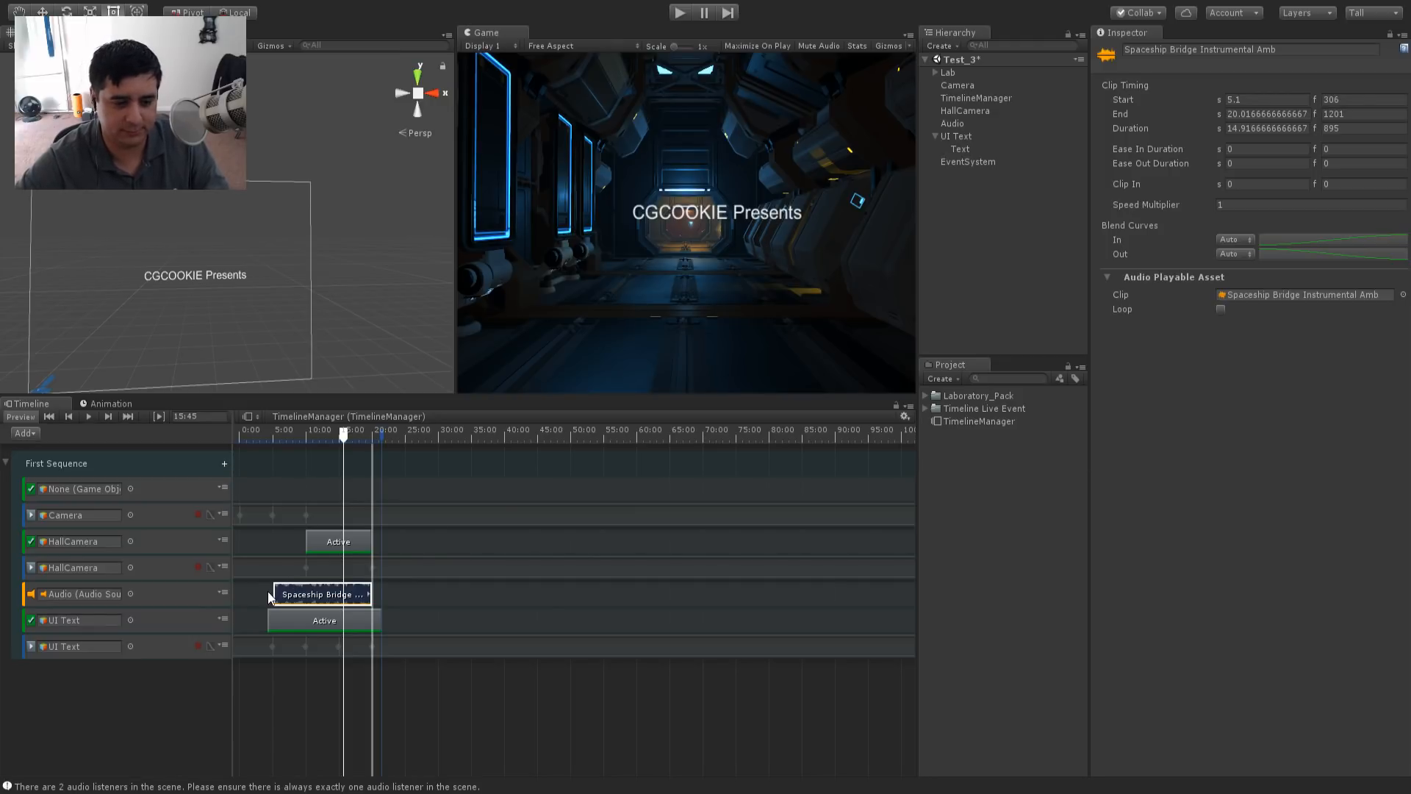
scroll(261, 488, "up", 2)
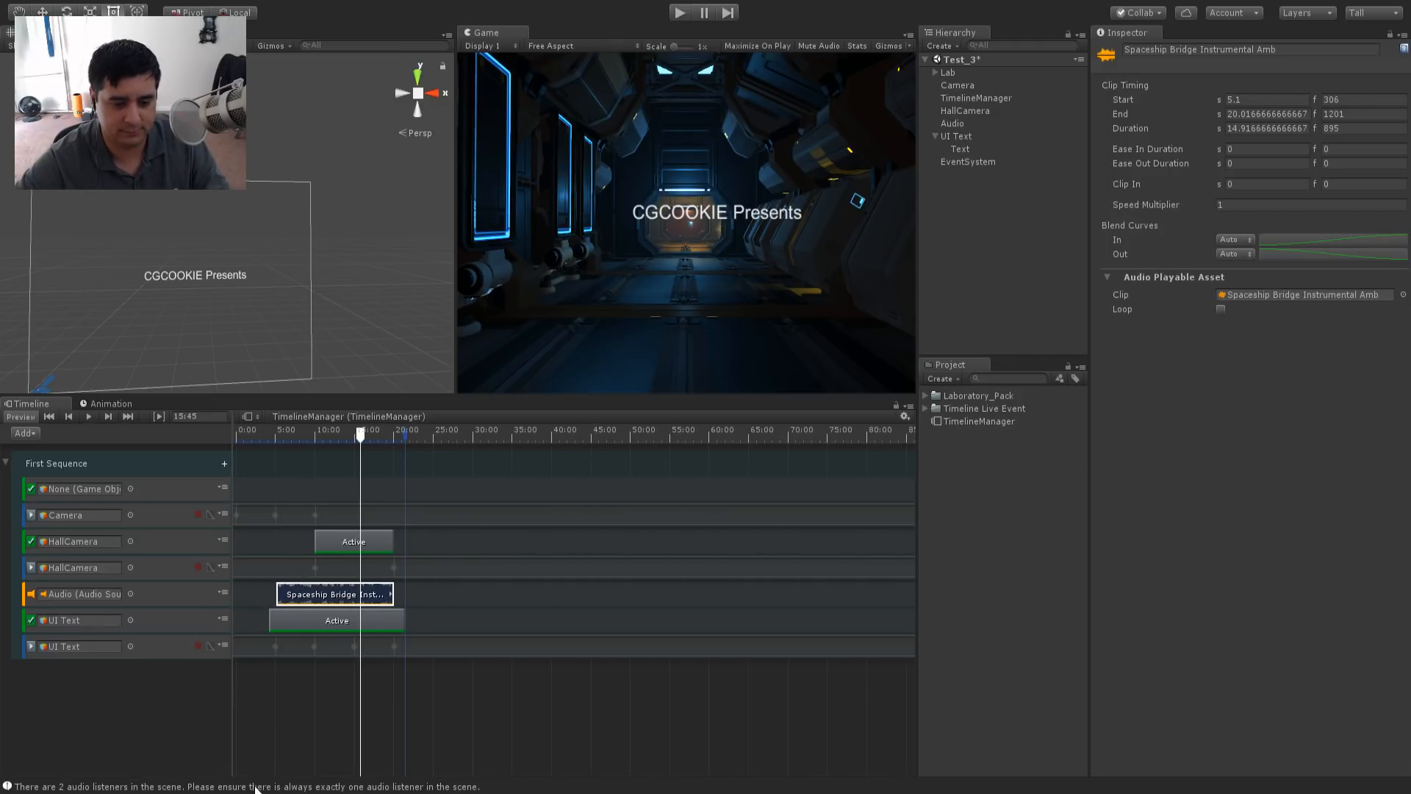
left_click(50, 415)
scroll(301, 493, "up", 3)
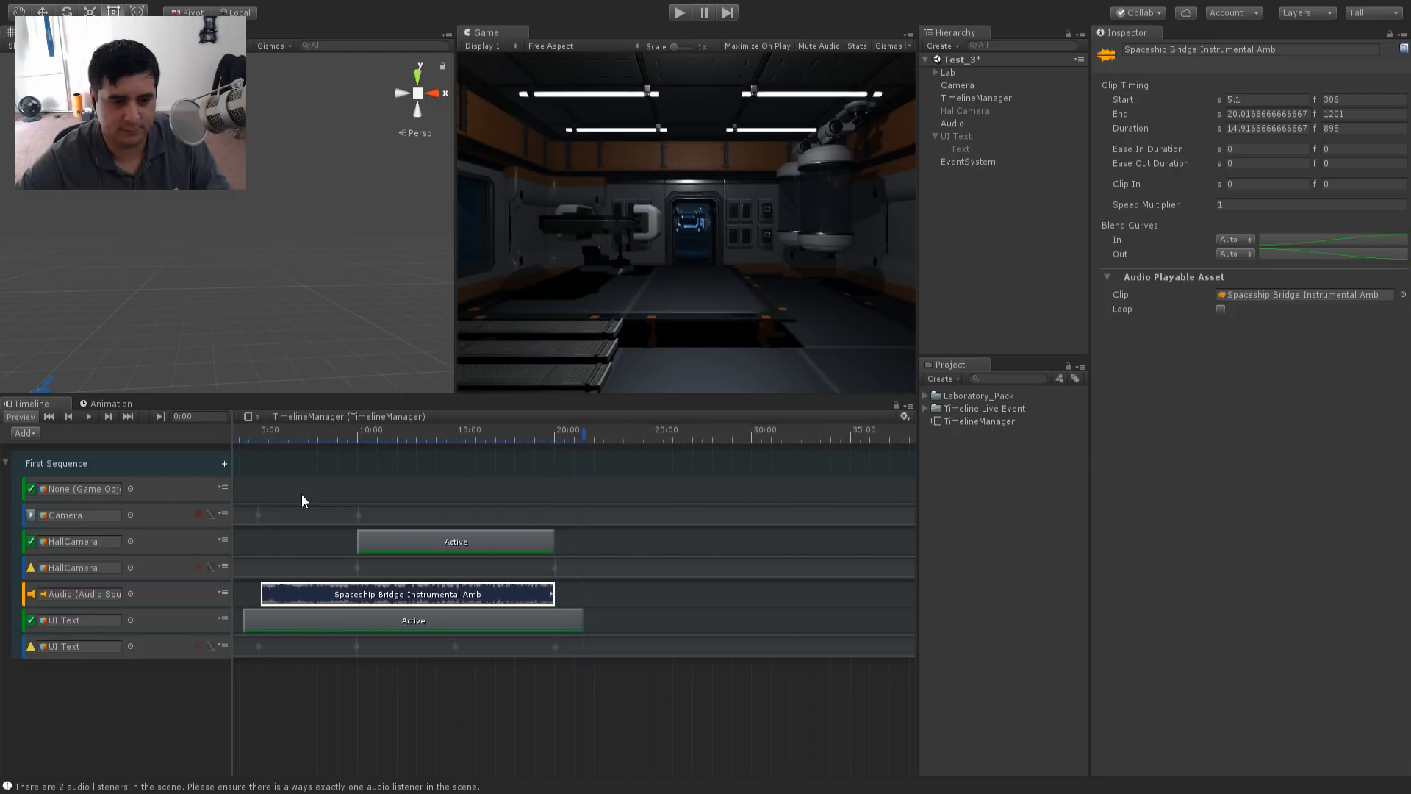
scroll(301, 494, "down", 1)
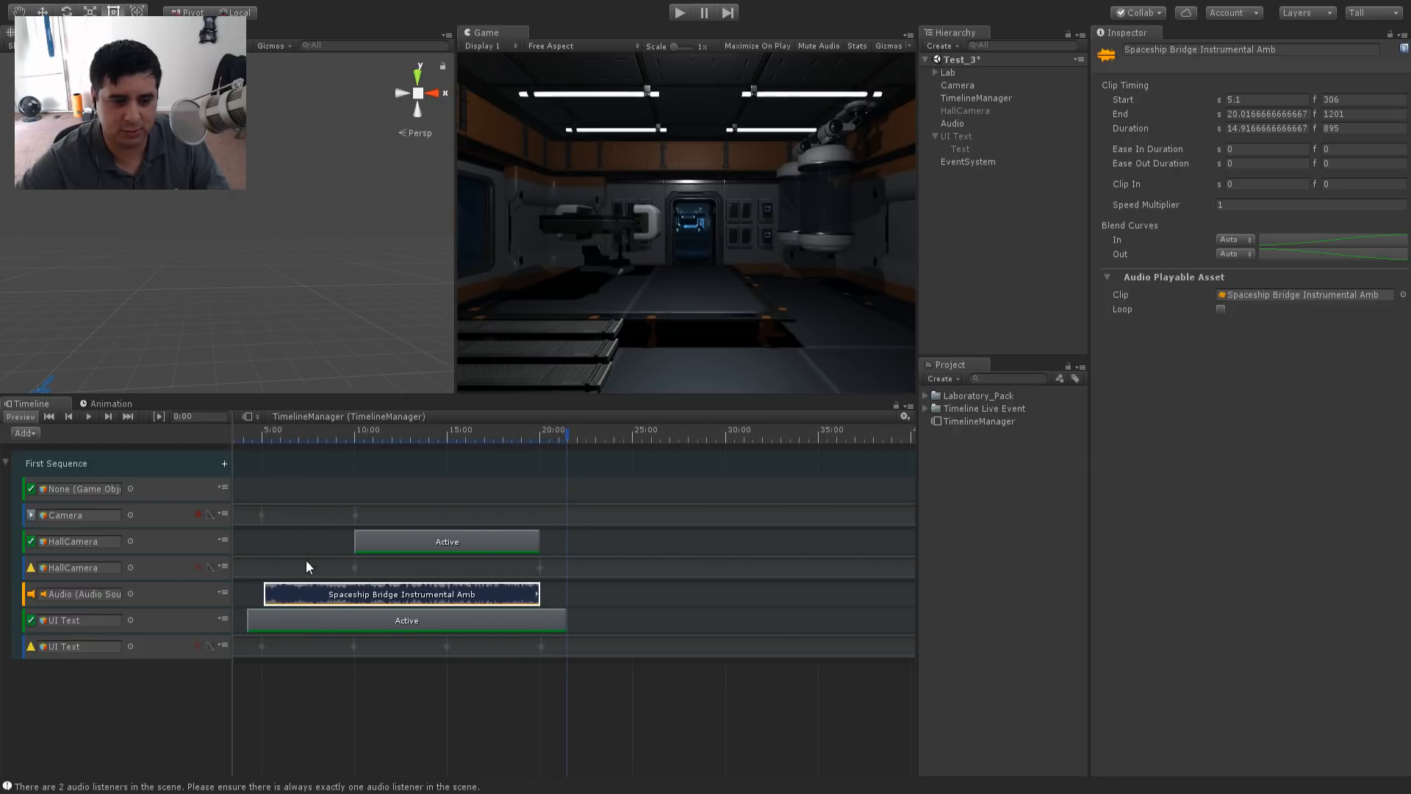
left_click_drag(337, 597, 429, 597)
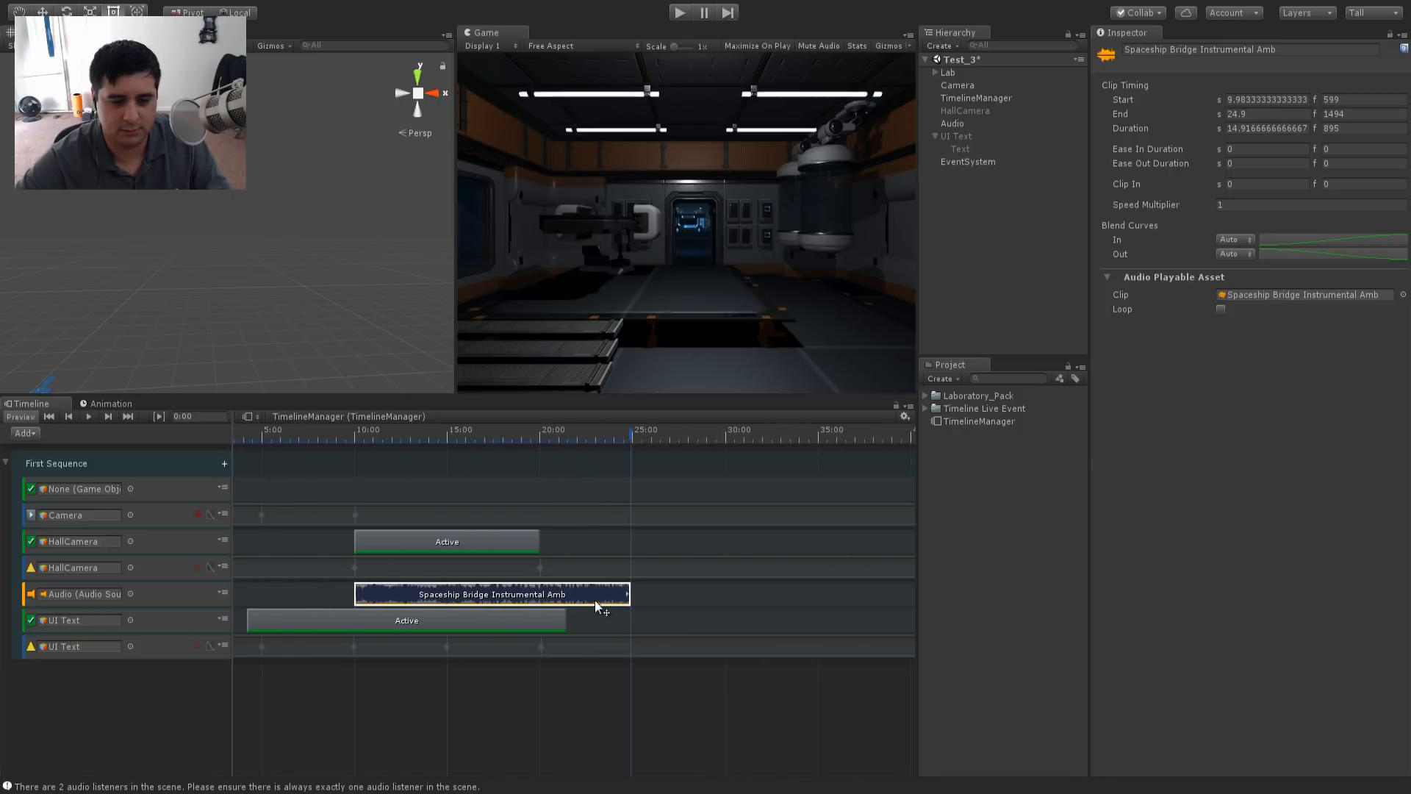
left_click_drag(626, 590, 567, 590)
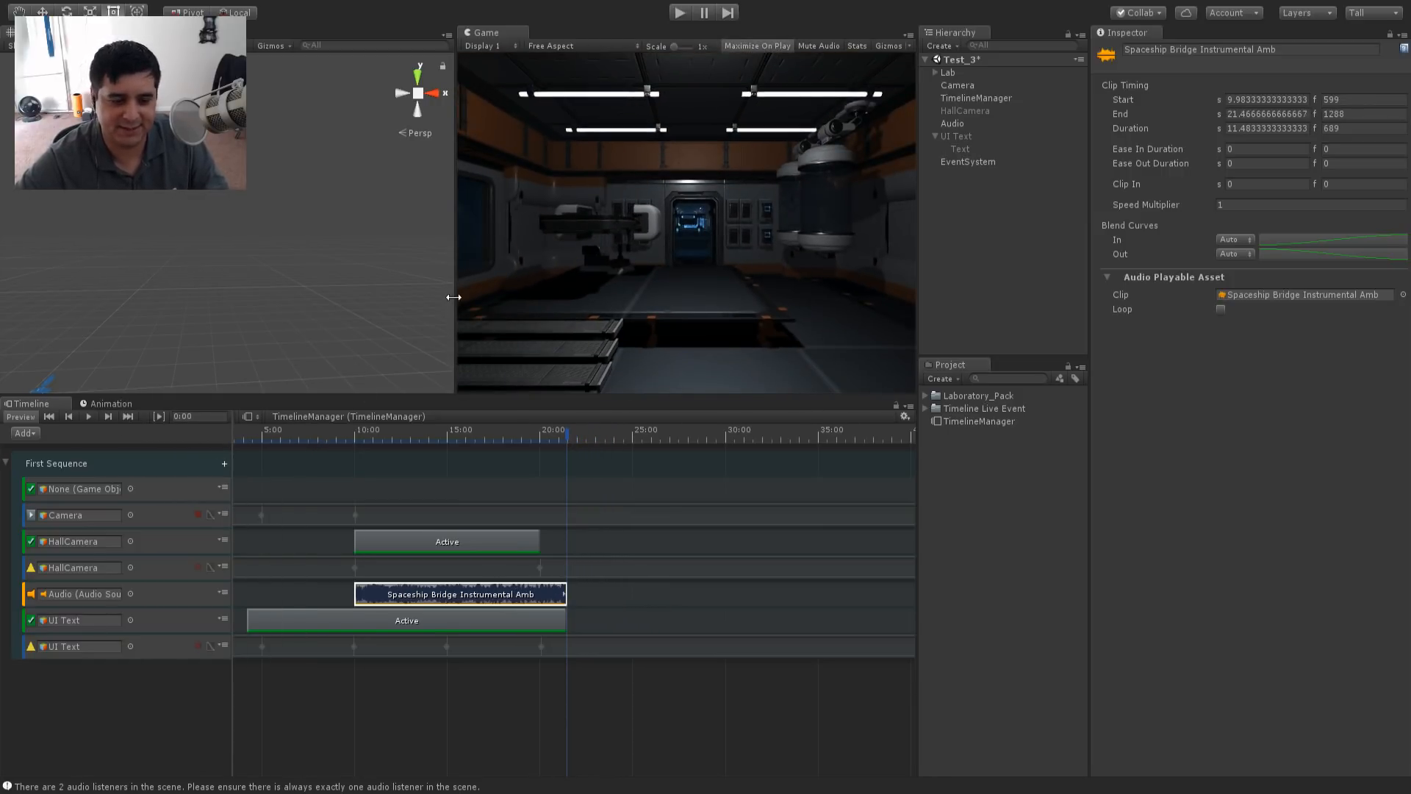
- Run the scene in Play mode with Maximize On Play to watch the whole cutscene, and stop it
left_click(682, 13)
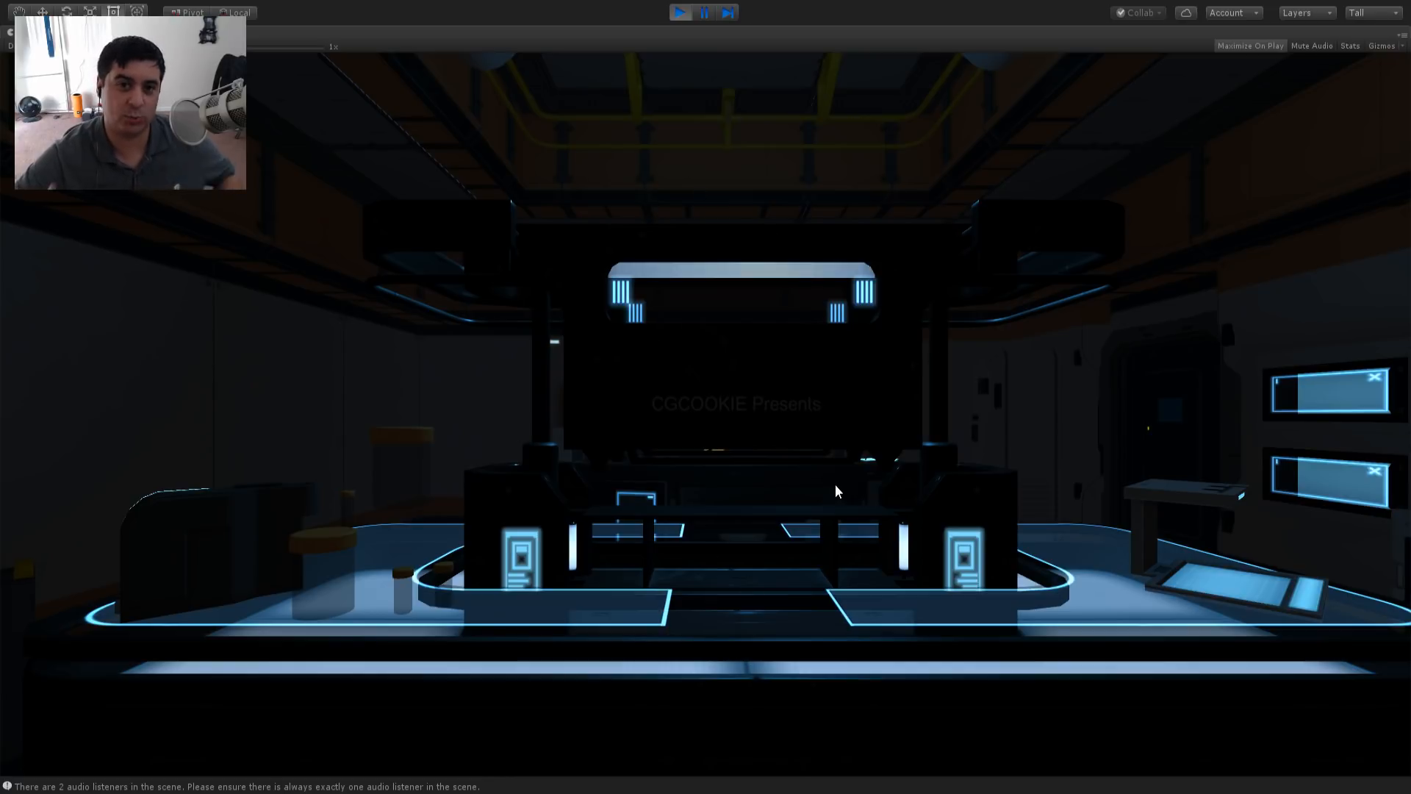
left_click(680, 12)
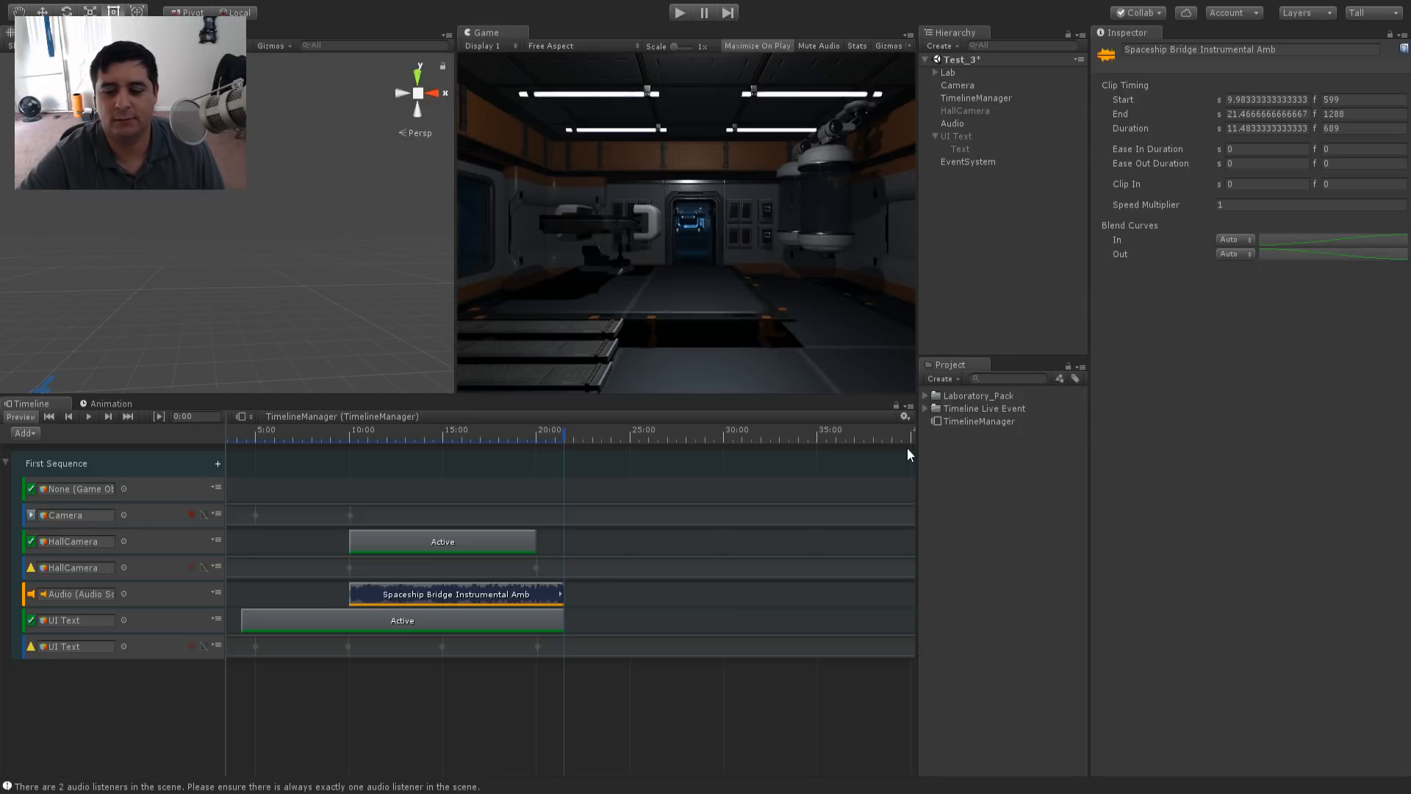
- Resize the layout to narrow the Hierarchy and Inspector area and widen the Game view
left_click_drag(917, 317, 1035, 323)
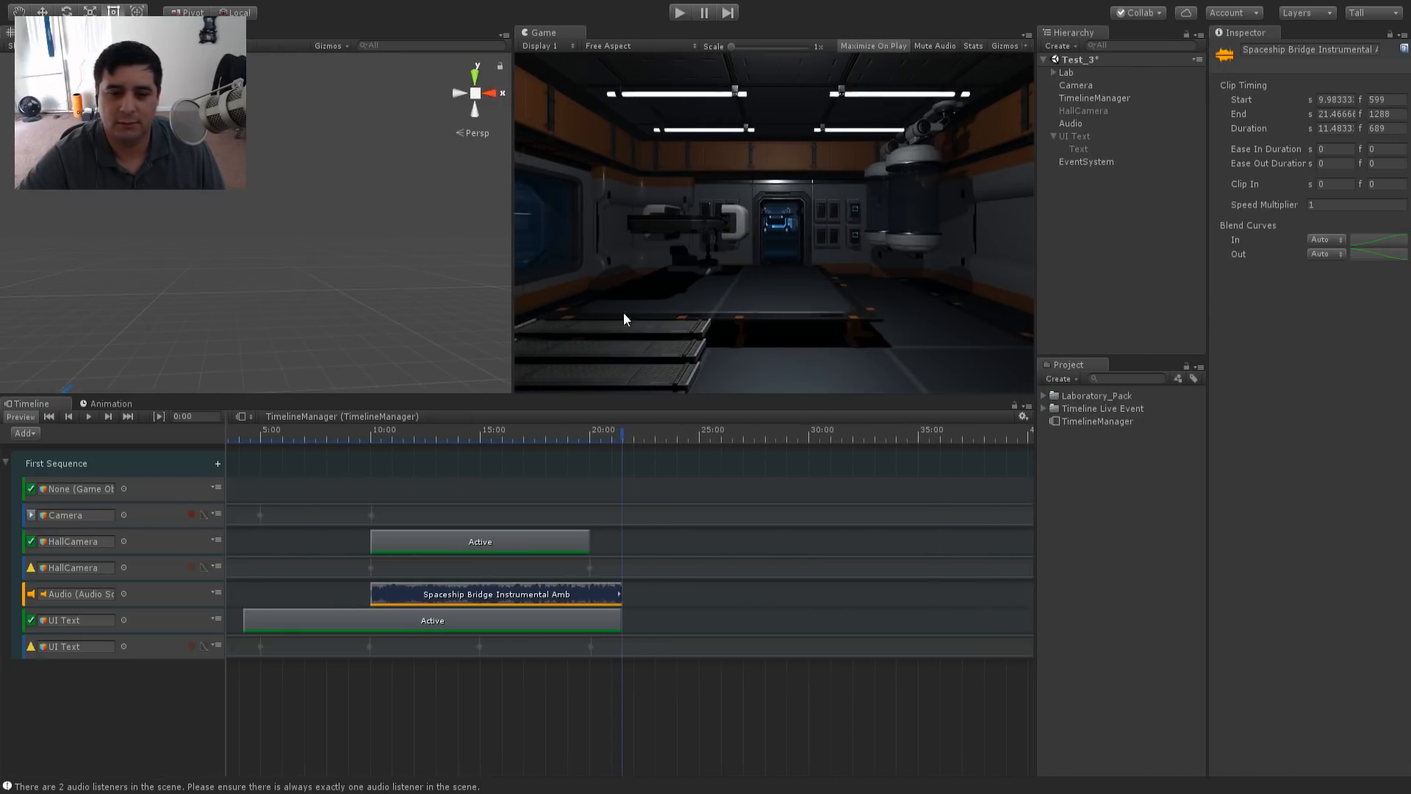
left_click_drag(514, 347, 483, 349)
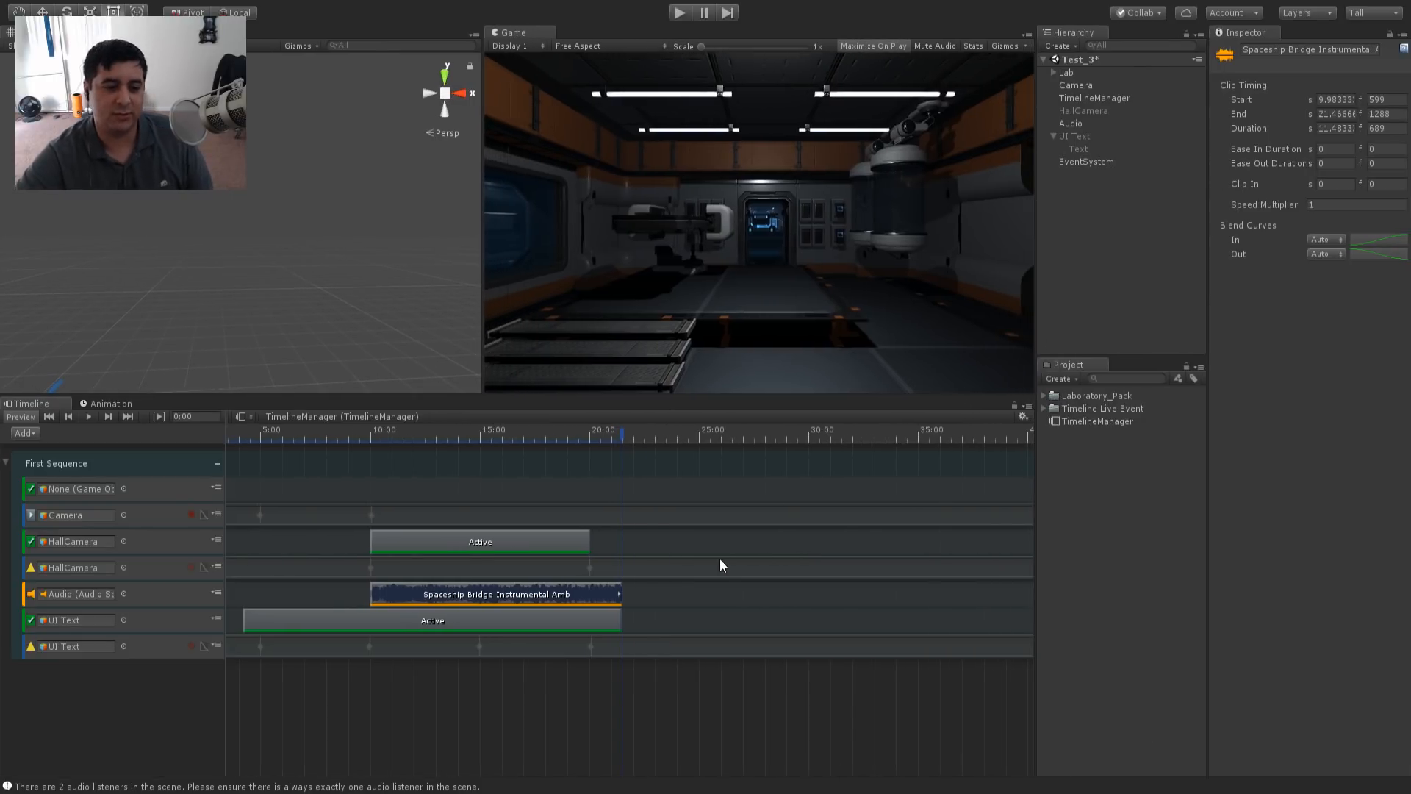